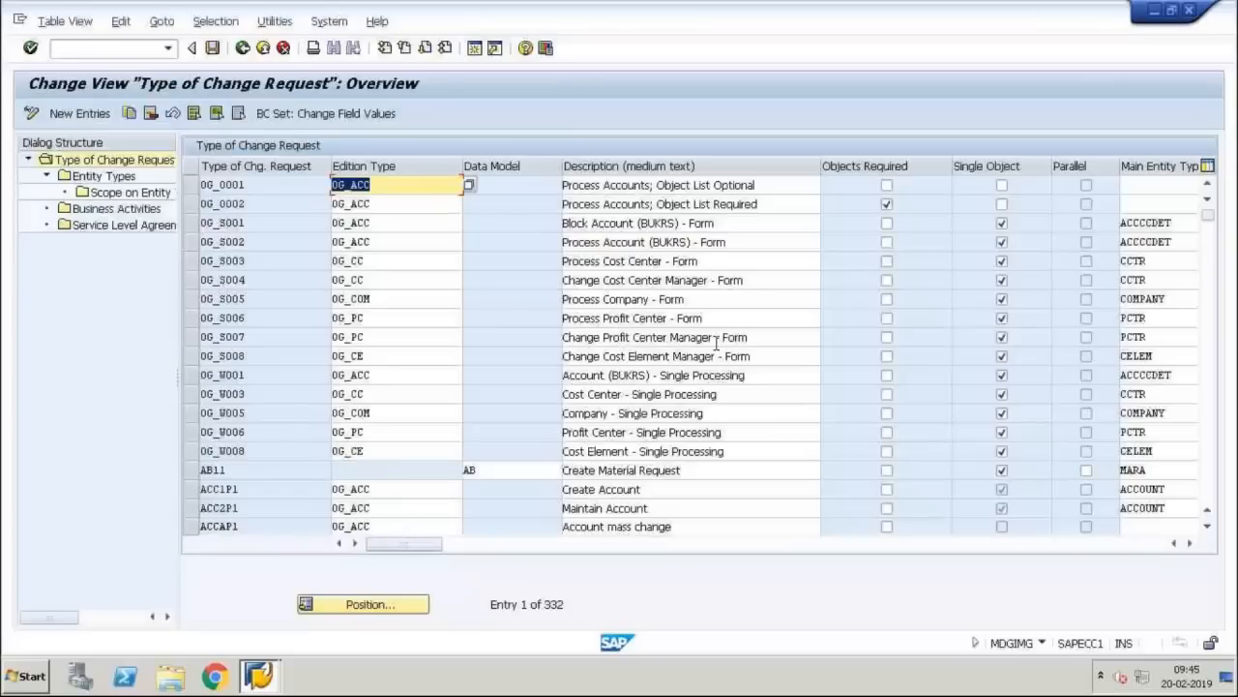
Step: Page through the 332 change request types and select the BP1P1 Create Business Partner row
click(271, 362)
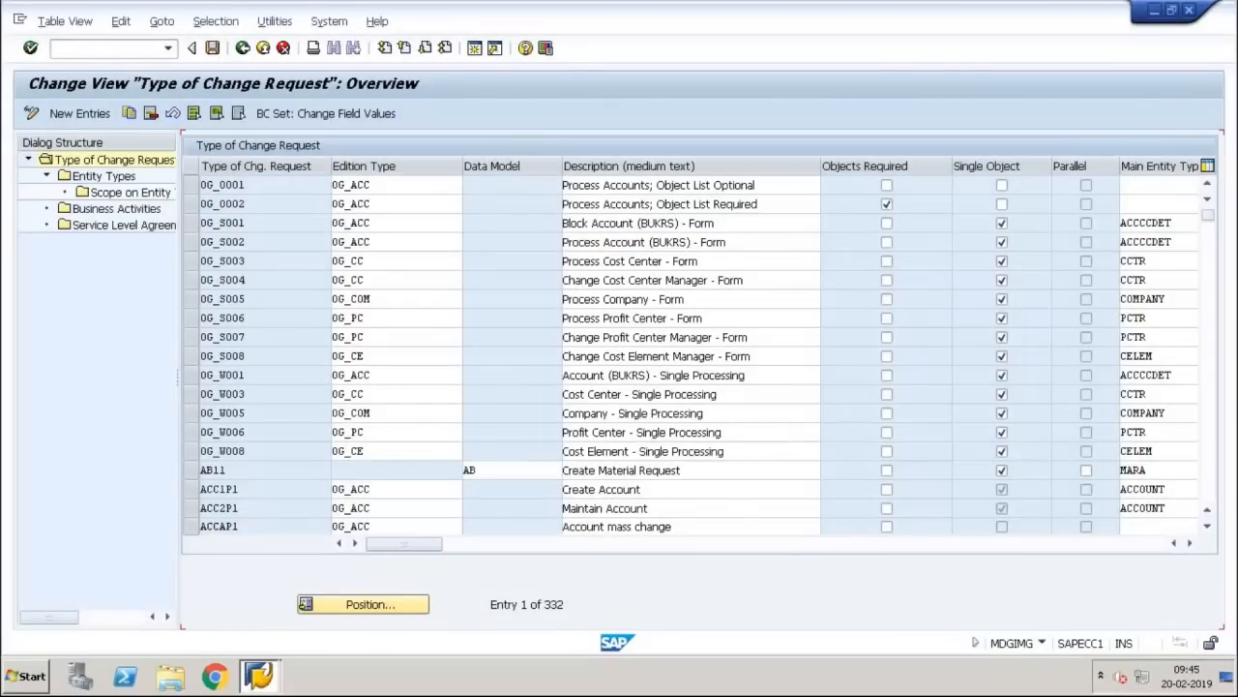
key(Page_Down)
key(Page_Down)
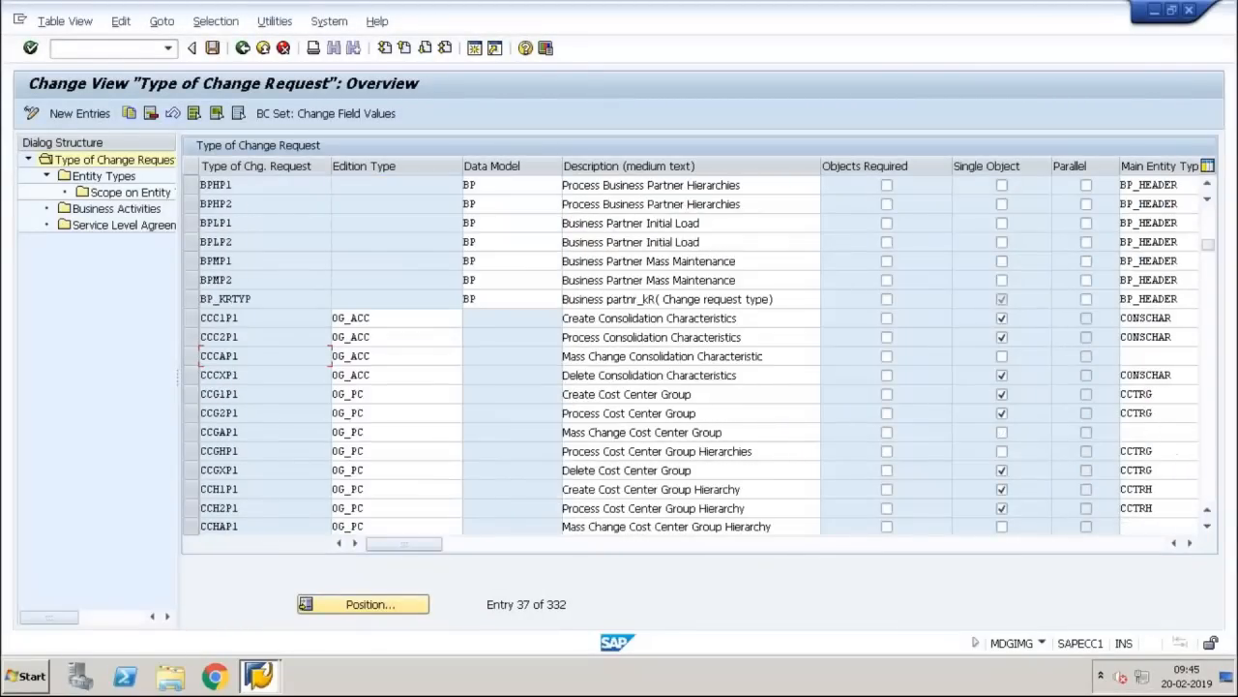
key(Page_Down)
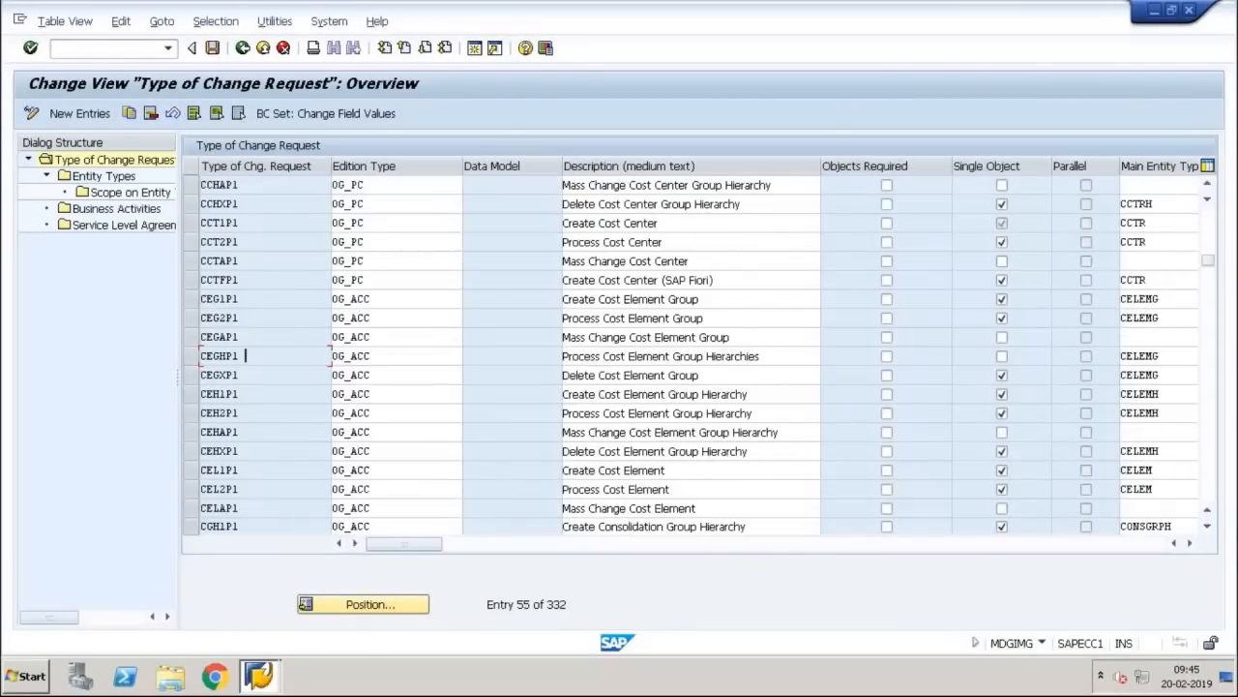
key(Page_Down)
key(Page_Down)
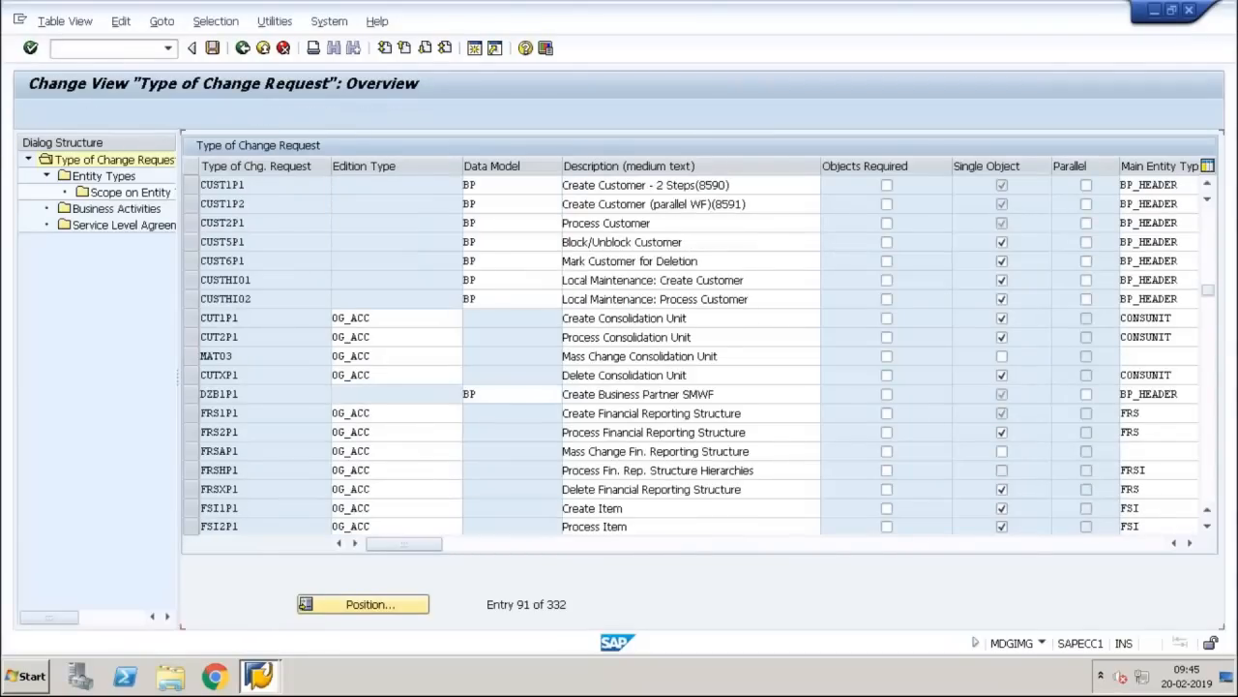
key(Page_Down)
key(Page_Down)
key(Page_Down)
key(Page_Down)
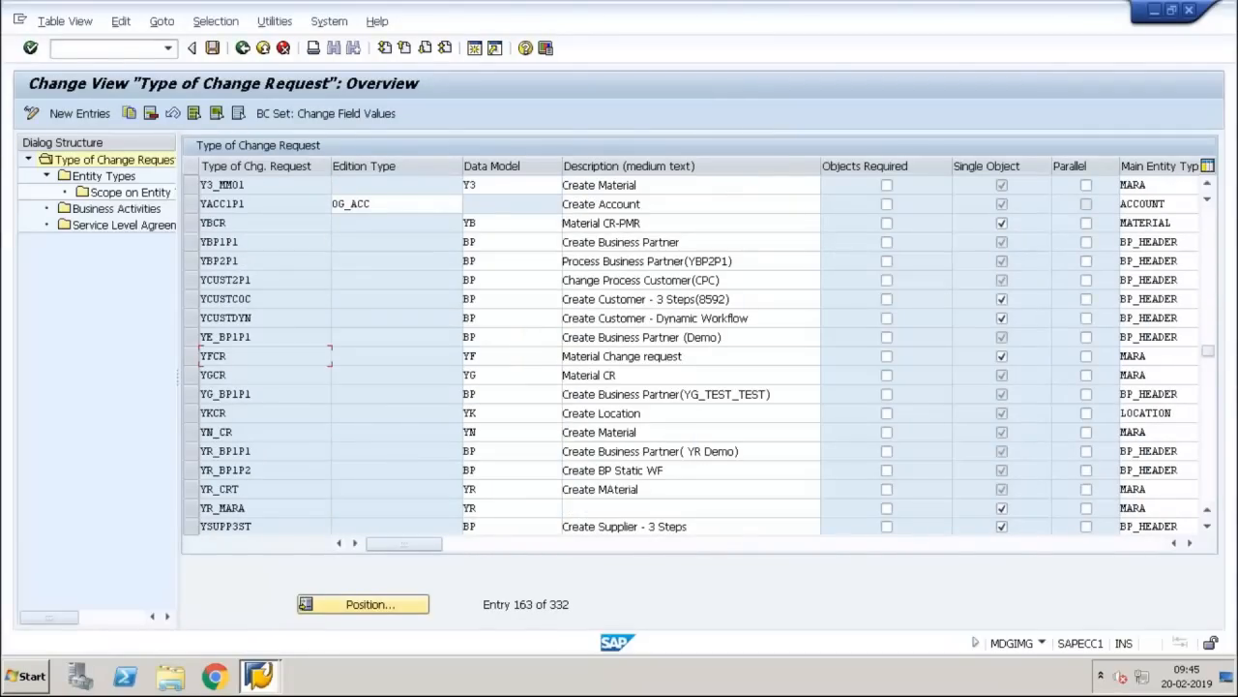
key(Page_Up)
key(Page_Up)
key(Page_Up)
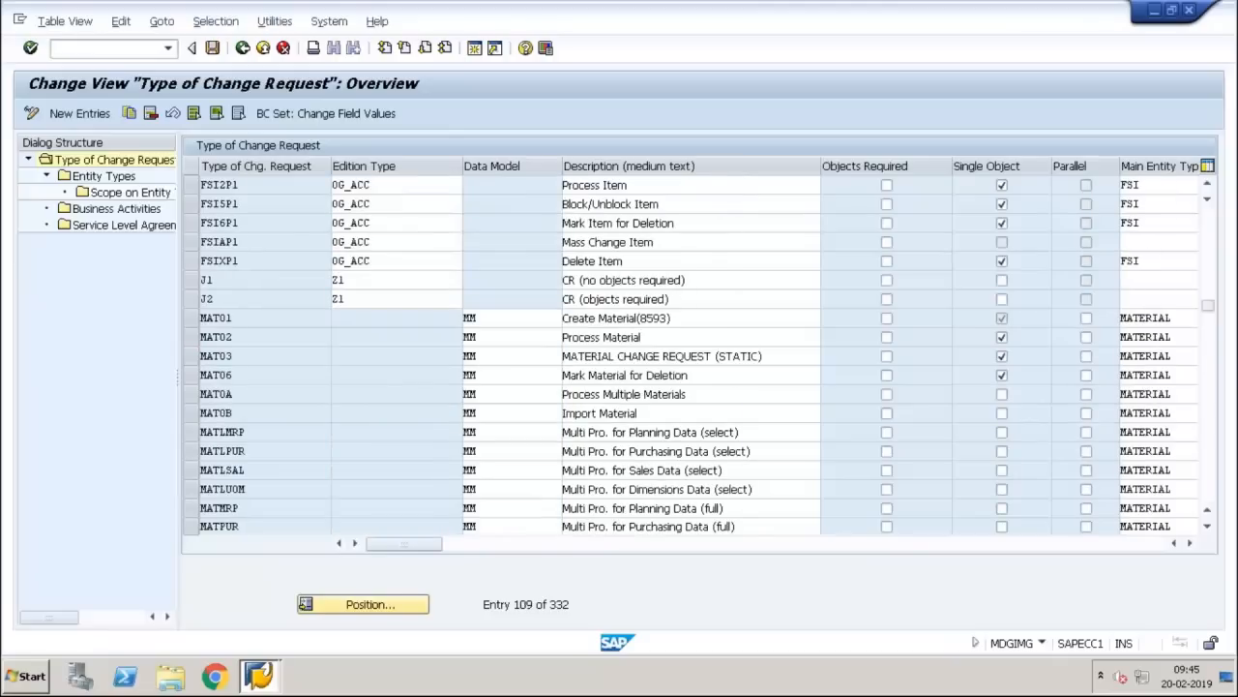
key(Page_Up)
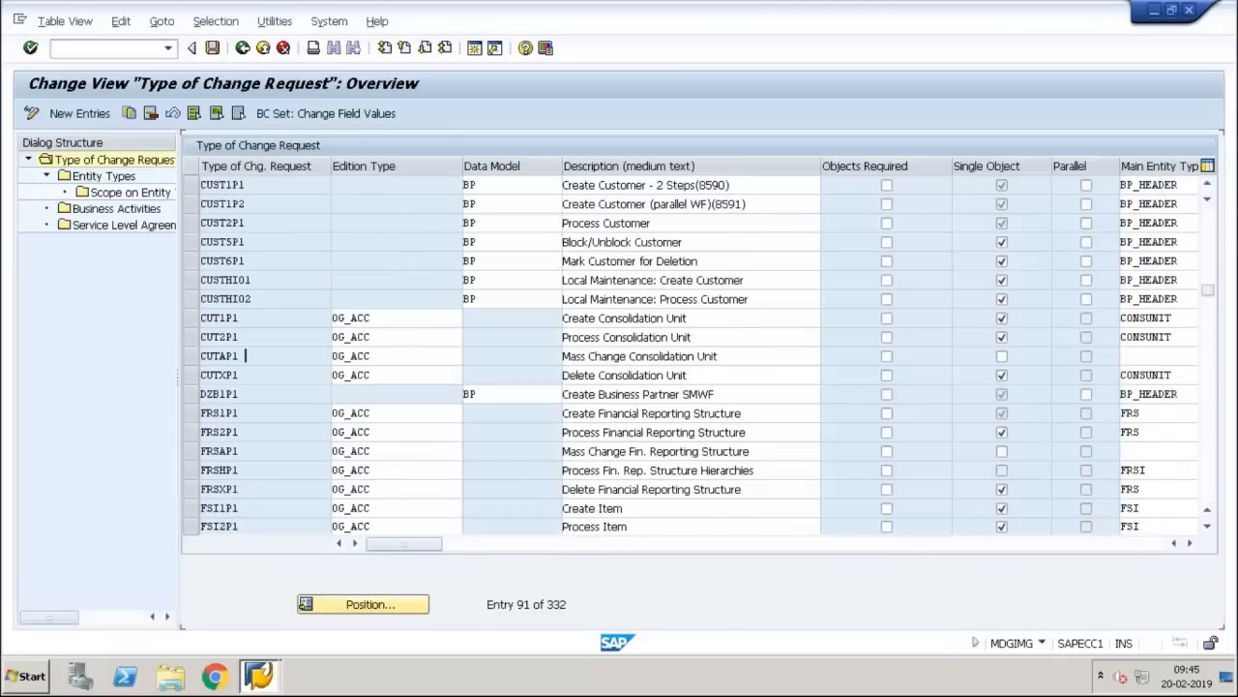
key(Page_Up)
key(Page_Up)
key(Page_Up)
key(Page_Up)
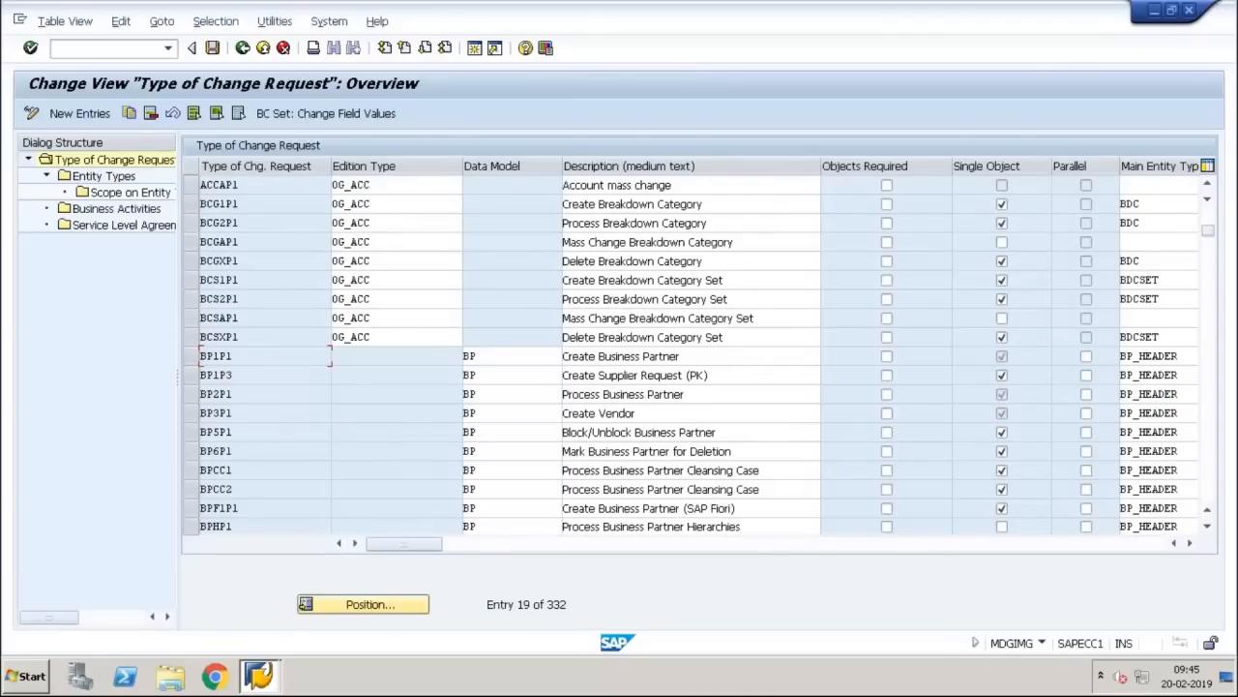
click(191, 356)
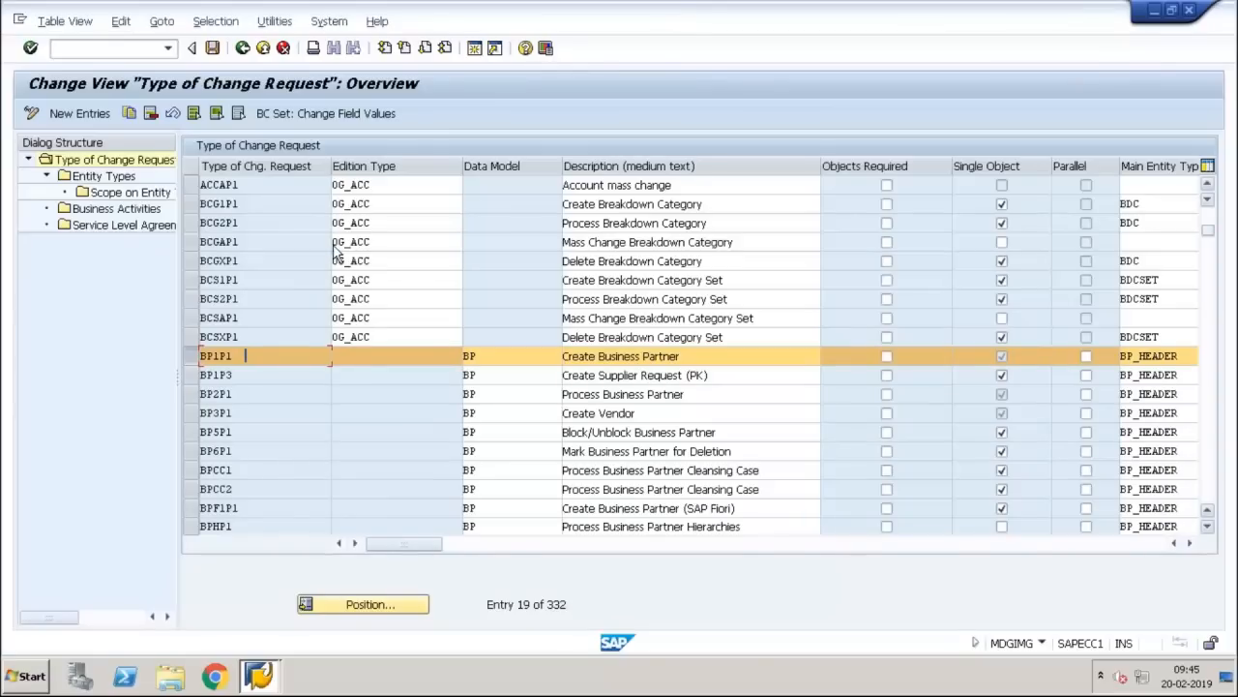
Step: Copy BP1P1 with the new key ZKA_BP1 and description KA_BP1, then confirm
click(129, 114)
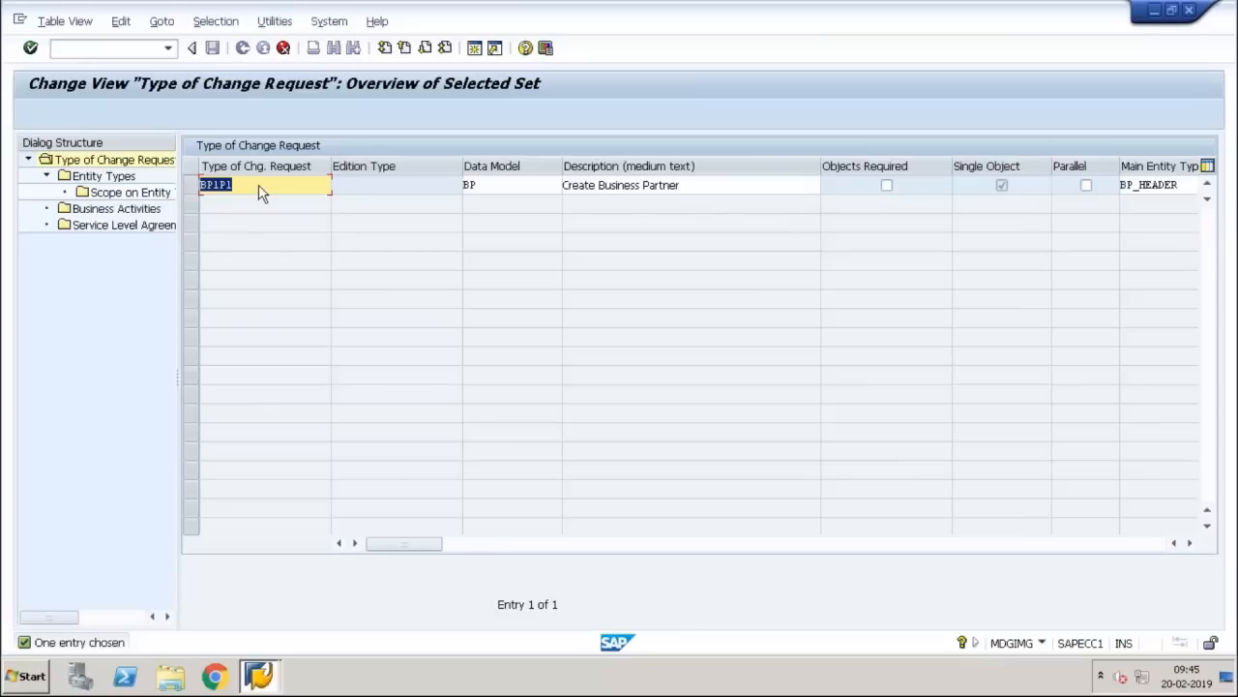
key(Home)
key(shift+End)
text(KA_BP!)
key(Tab)
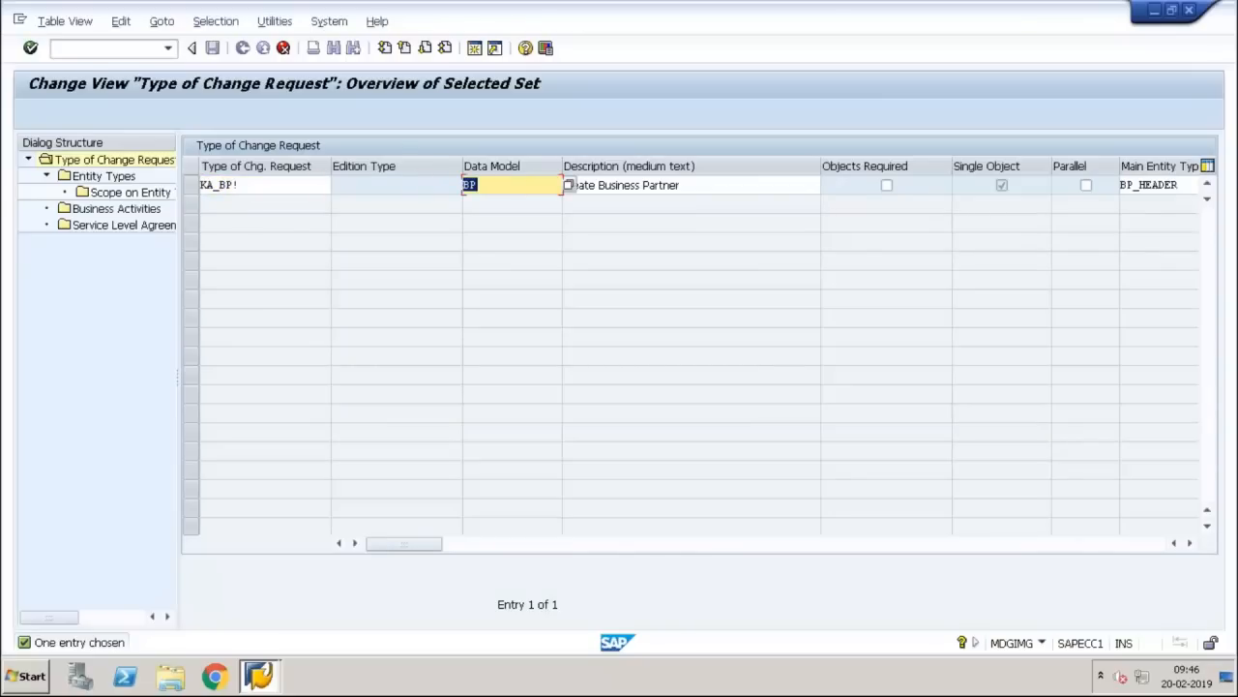
click(240, 184)
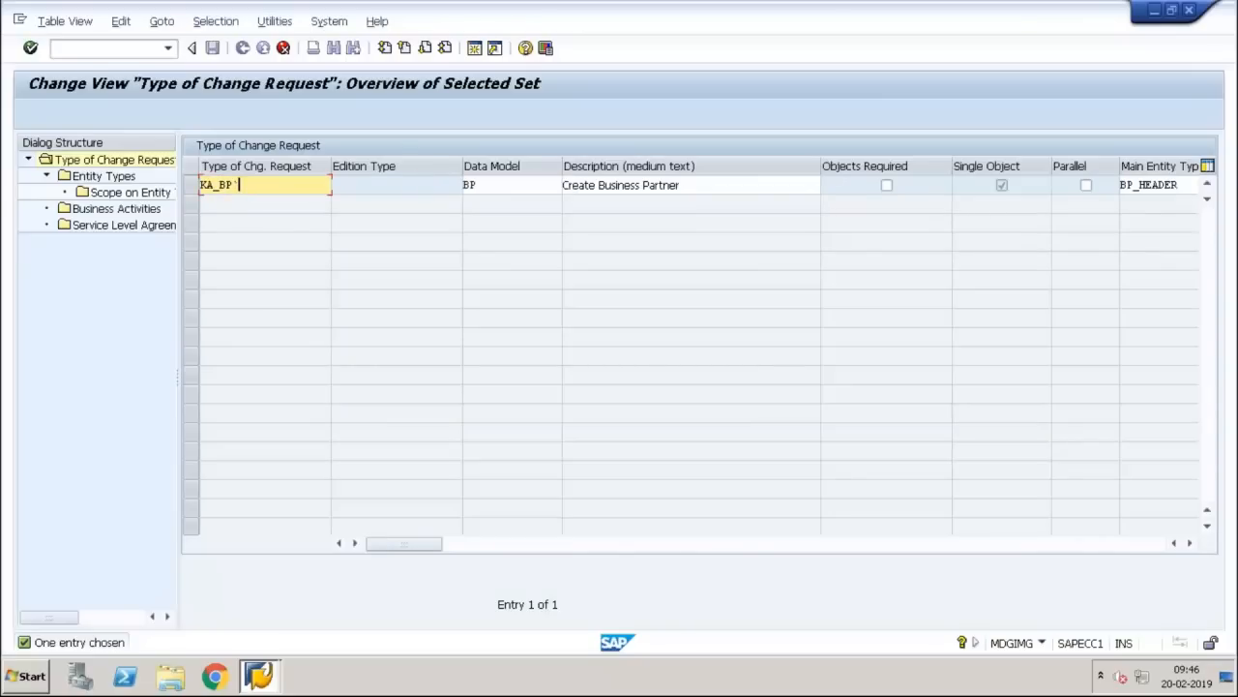
text(1)
key(Tab)
key(Tab)
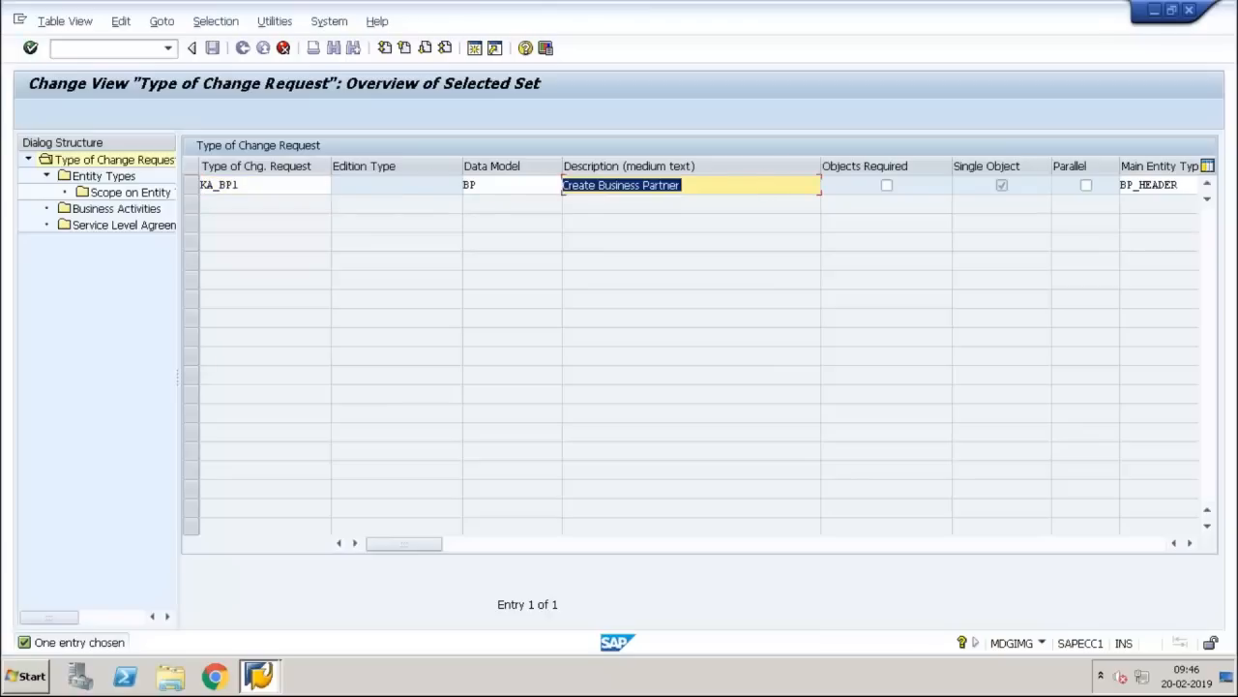
text(KA_BP1)
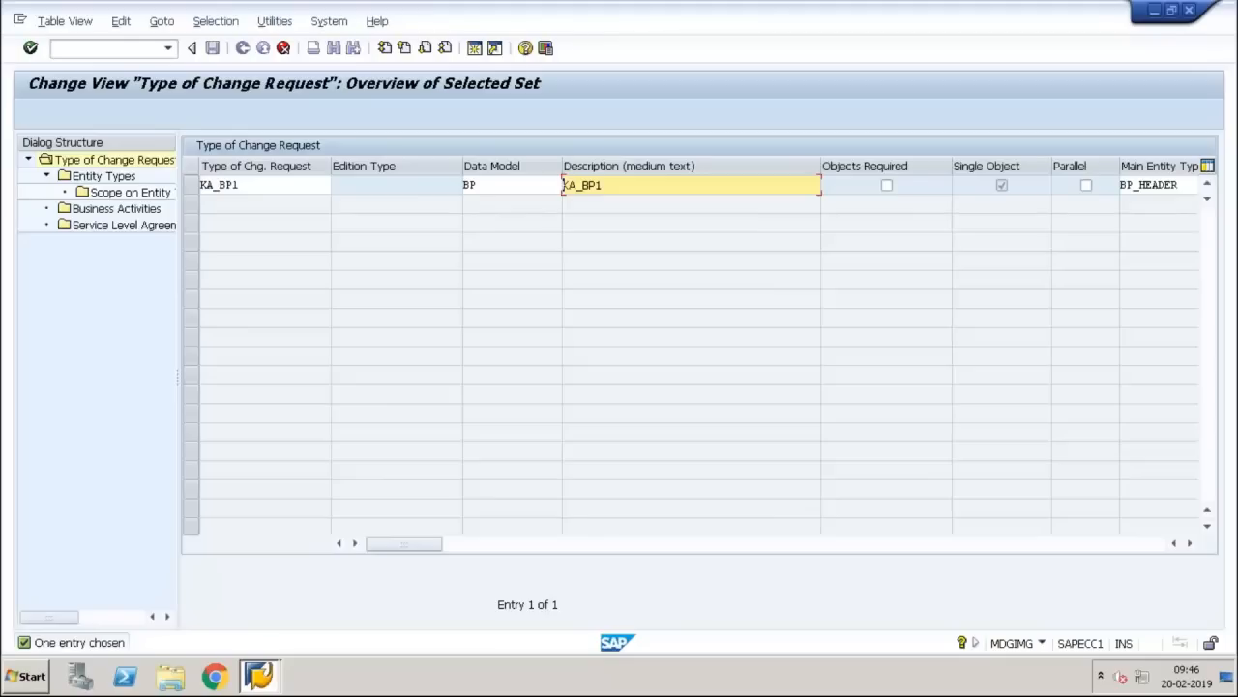
click(241, 185)
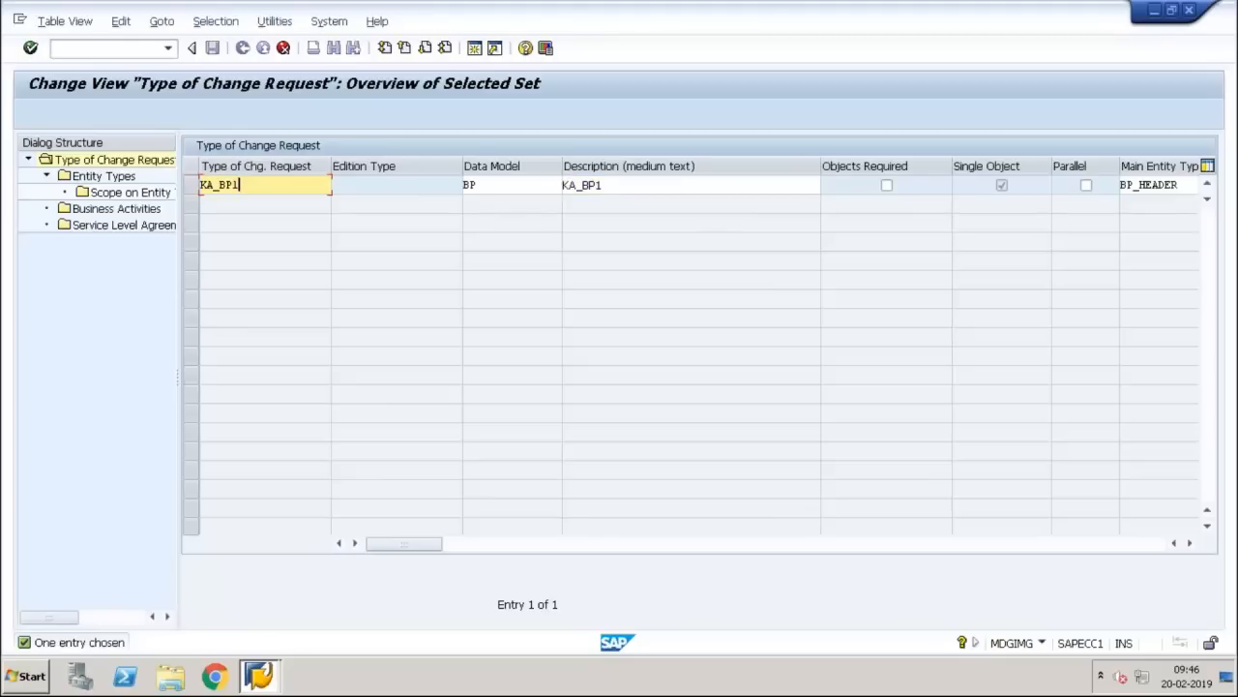
click(202, 185)
text(Z)
key(Return)
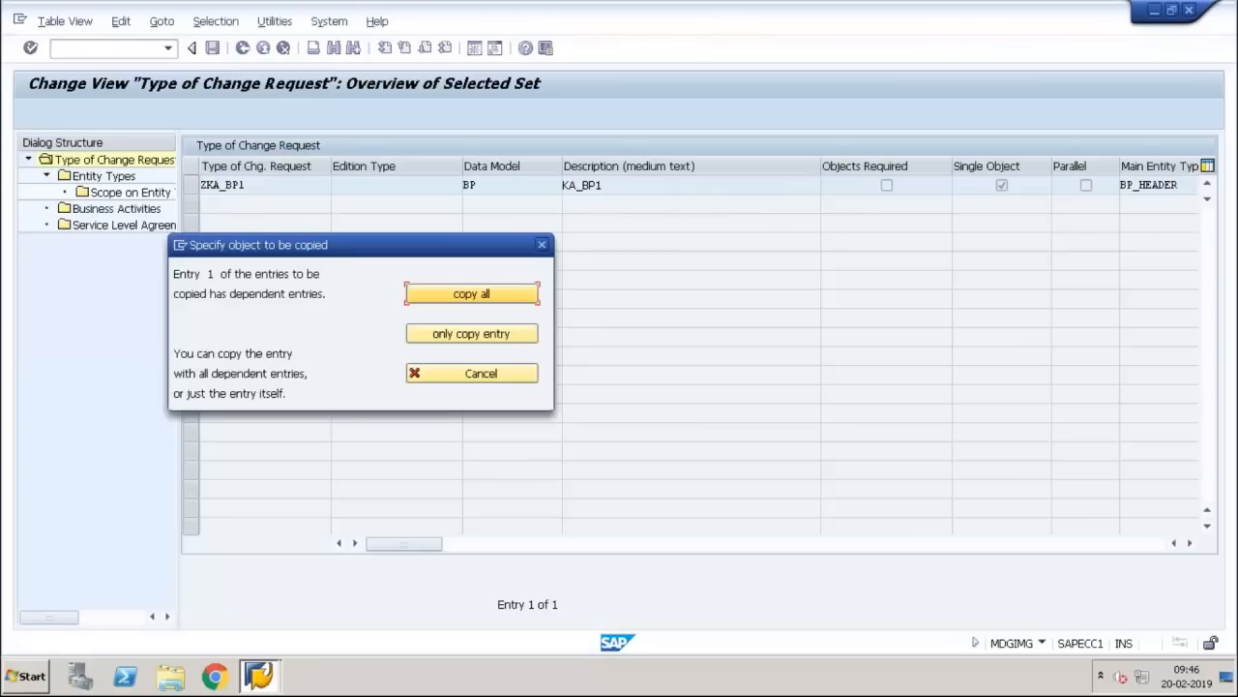
Step: Copy all 4 dependent entries and check that ZKA_BP1 keeps workflow WS60800086
click(510, 294)
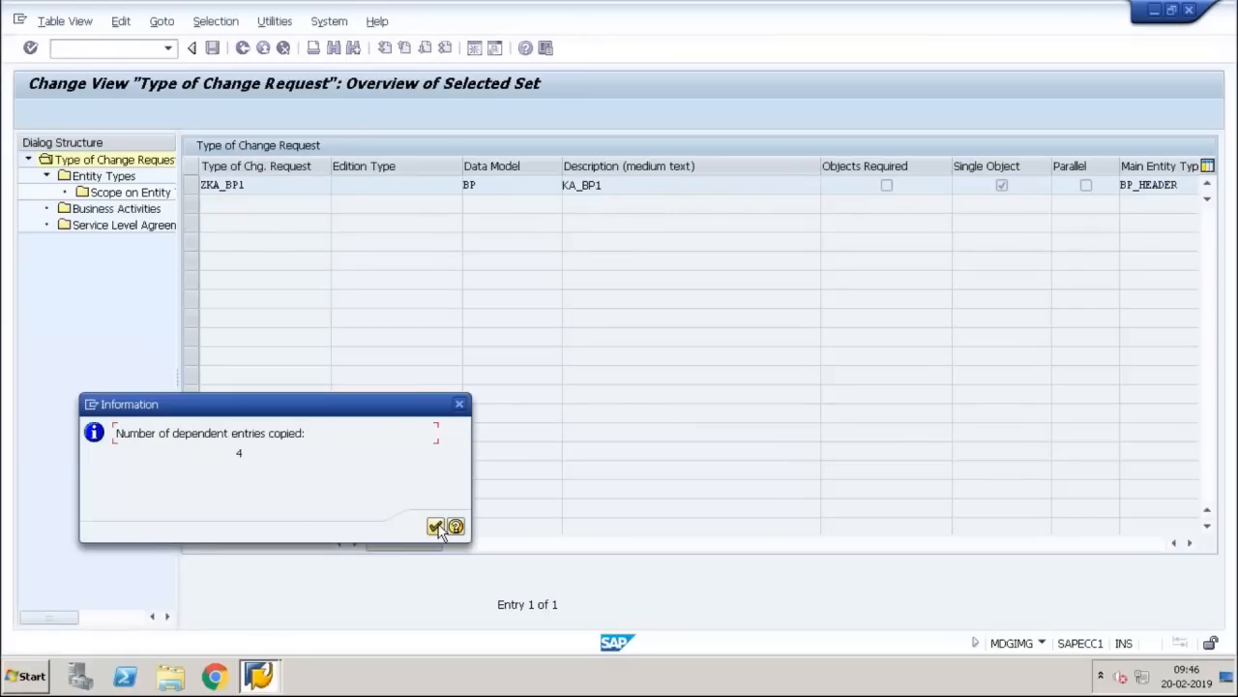
click(437, 527)
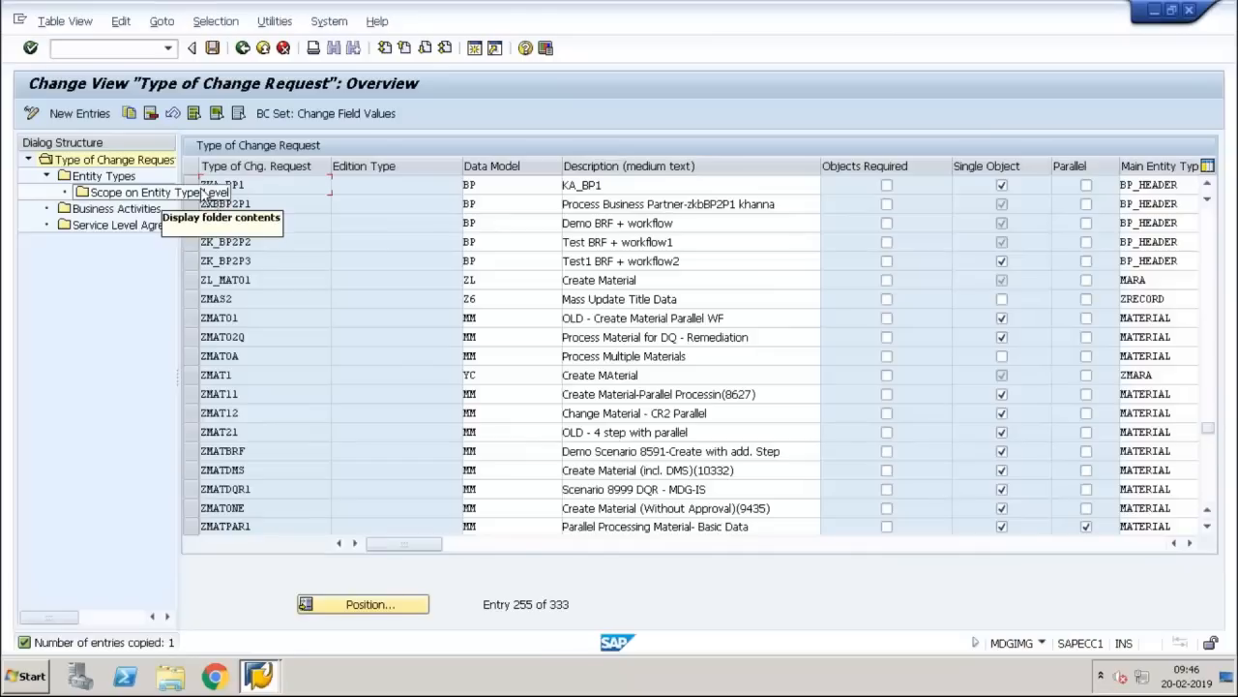
click(190, 184)
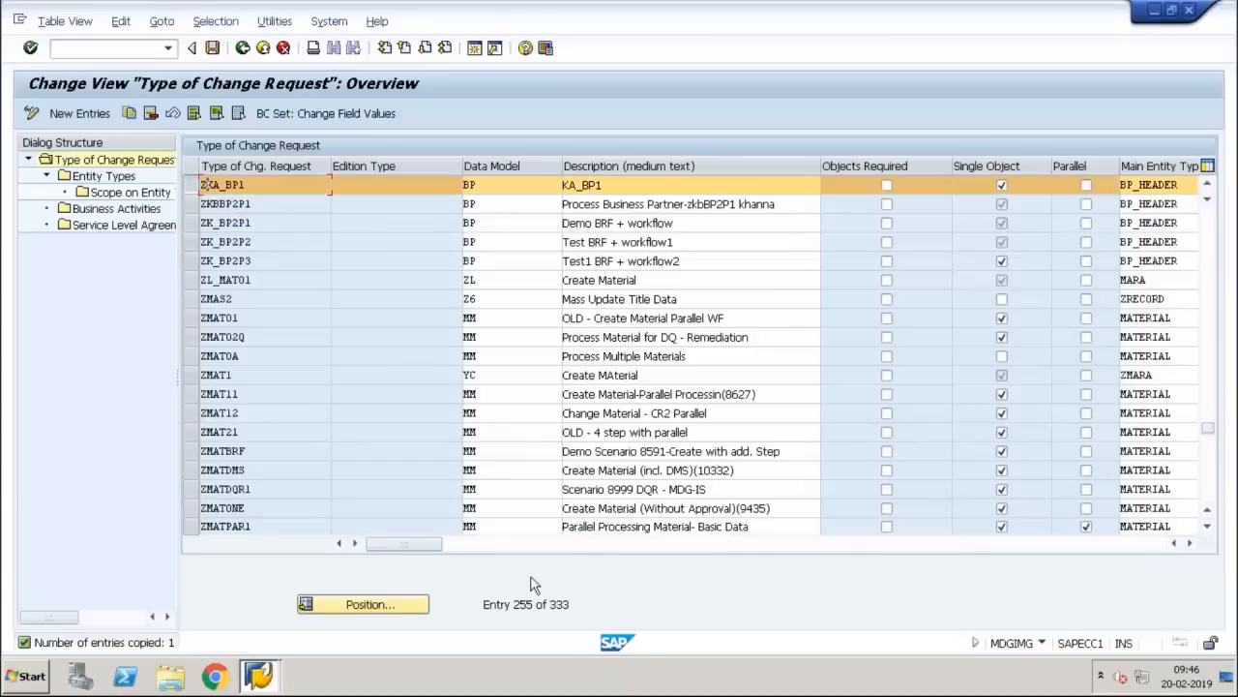
drag(419, 545, 833, 522)
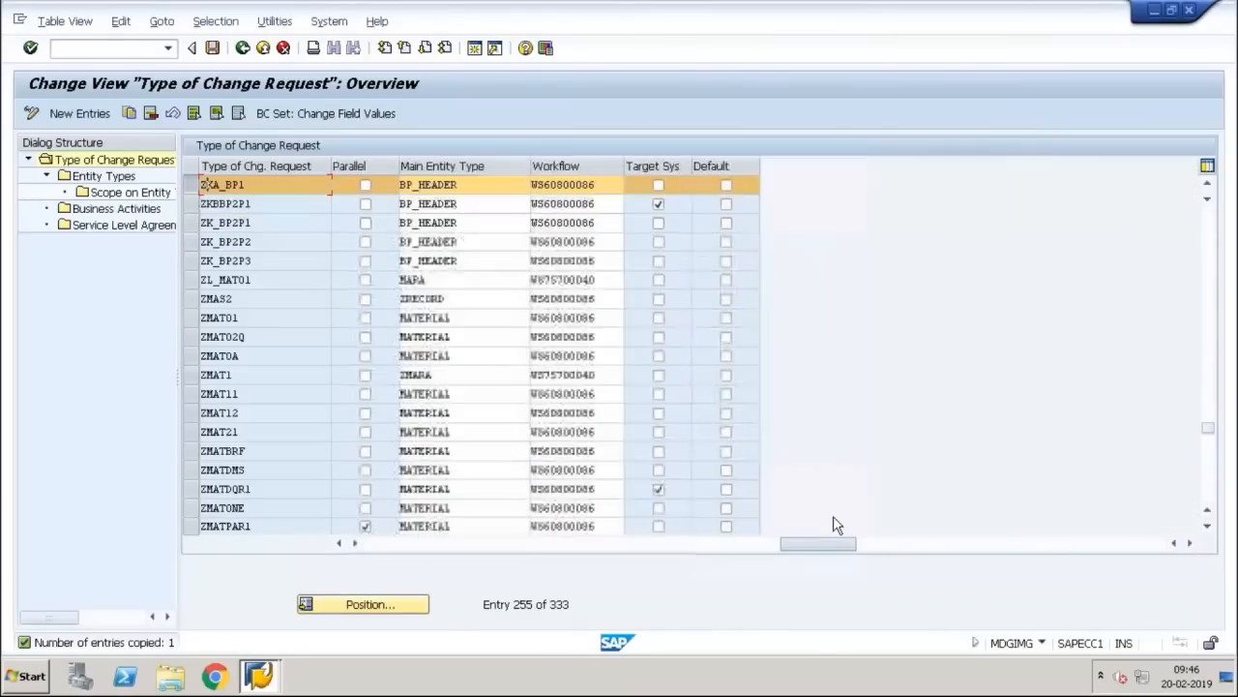
click(596, 185)
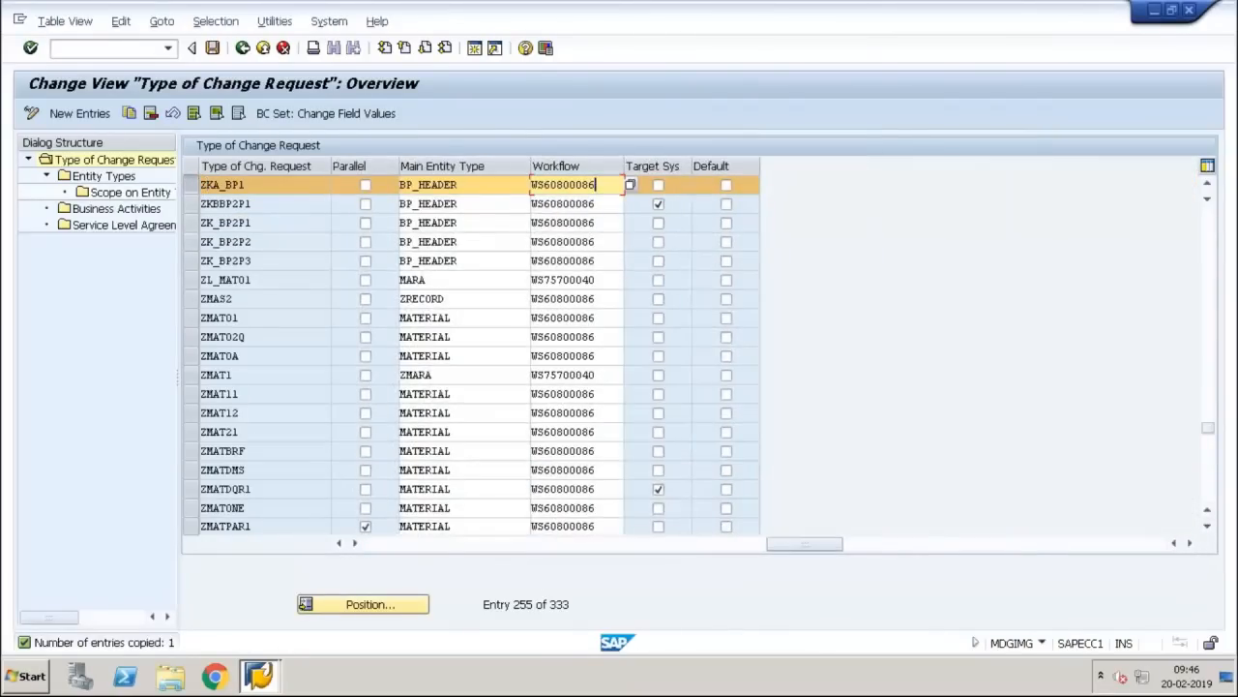
drag(612, 183, 523, 201)
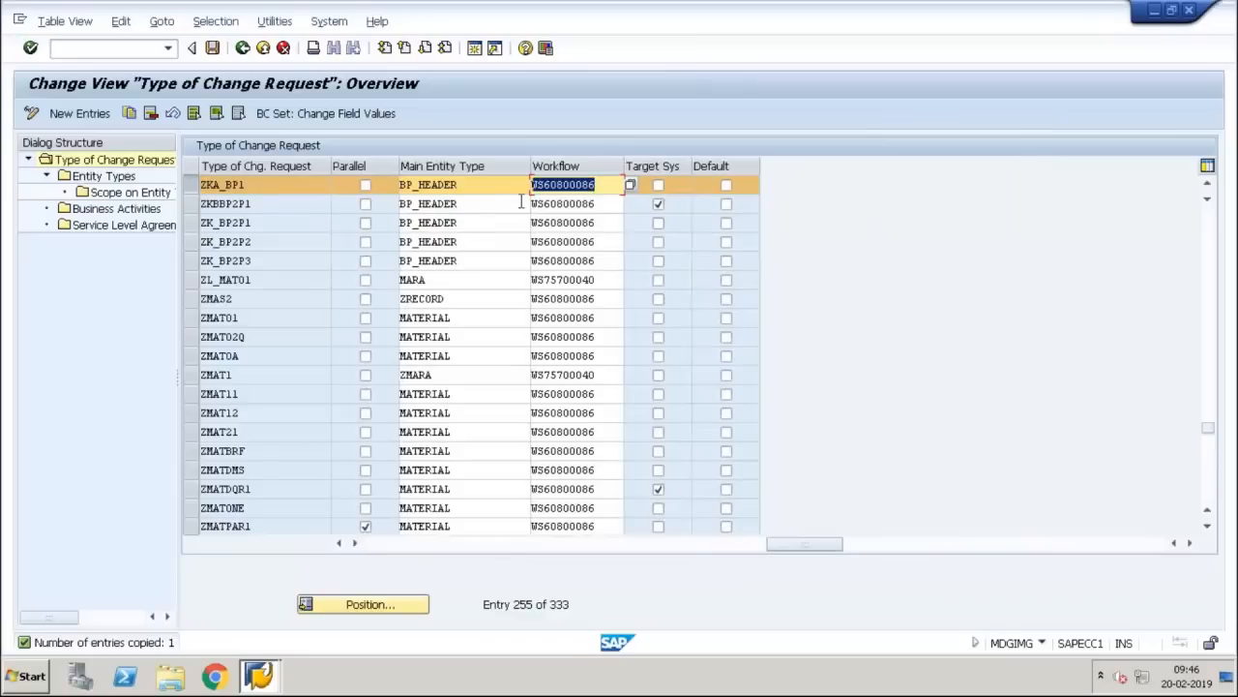
key(ctrl+c)
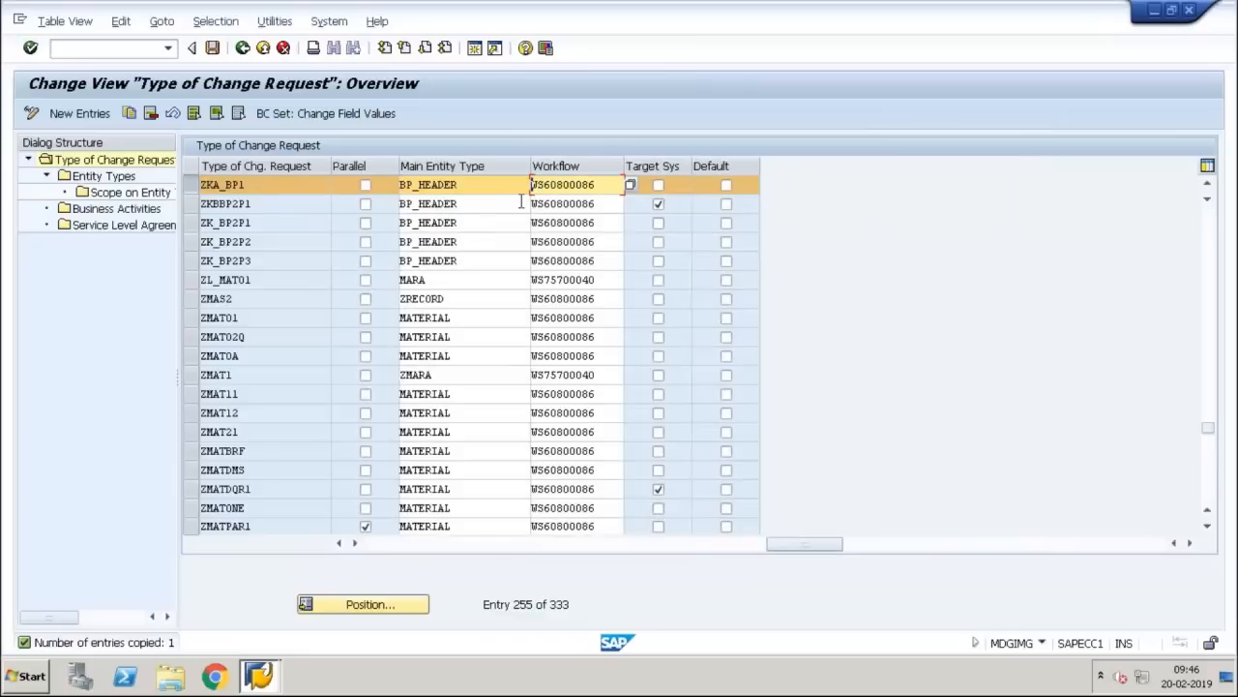
Step: Save ZKA_BP1 under the customizing request and return to the MDG configuration tree
click(242, 48)
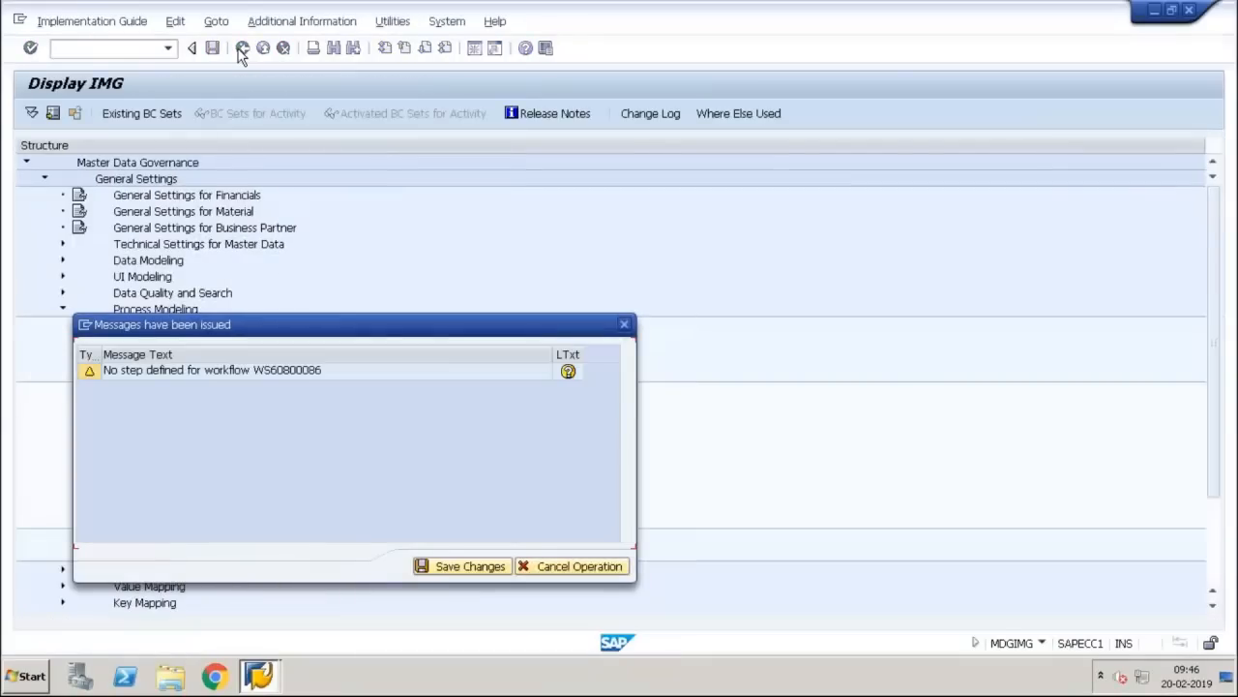
click(474, 566)
click(269, 307)
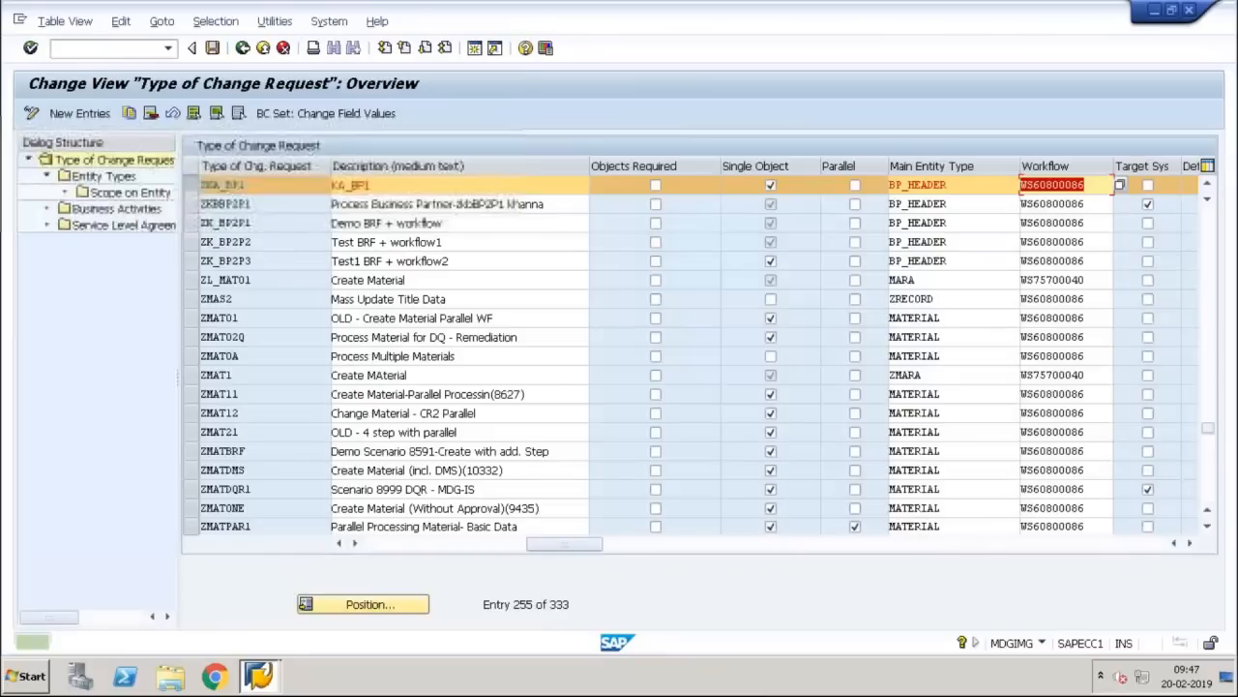
click(242, 48)
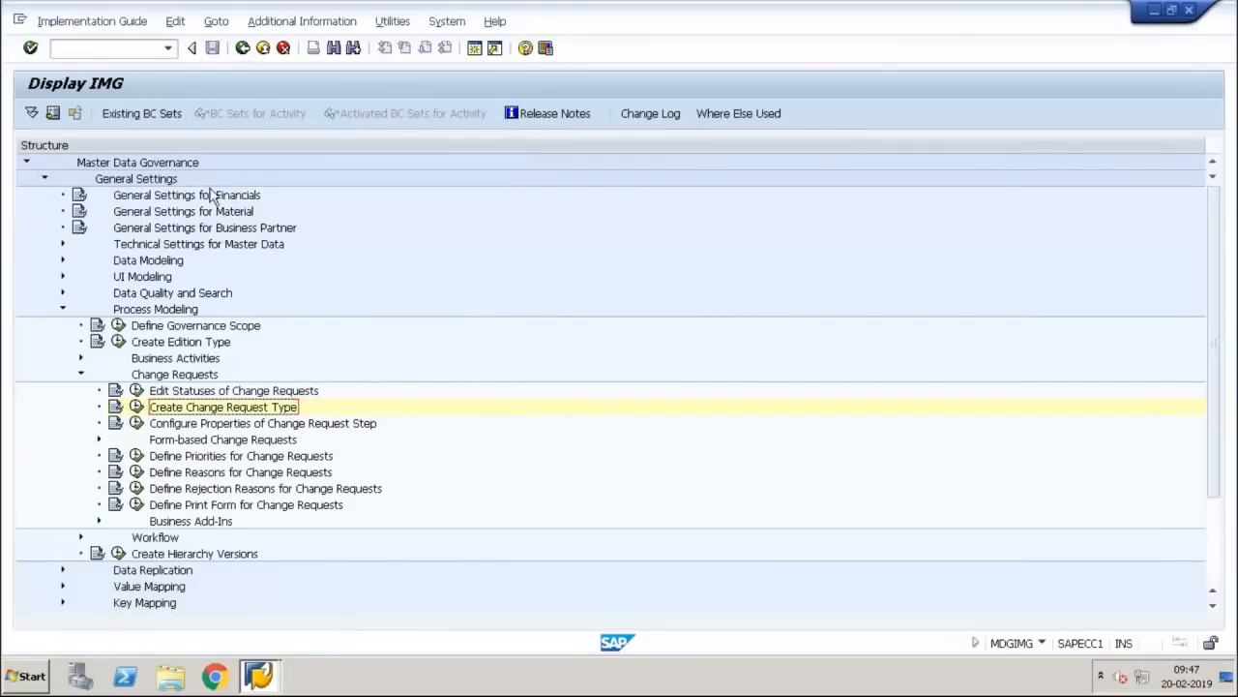
Step: Open the rule-based workflow change request steps, viewing the locked Workflow Step Numbers read-only
click(81, 375)
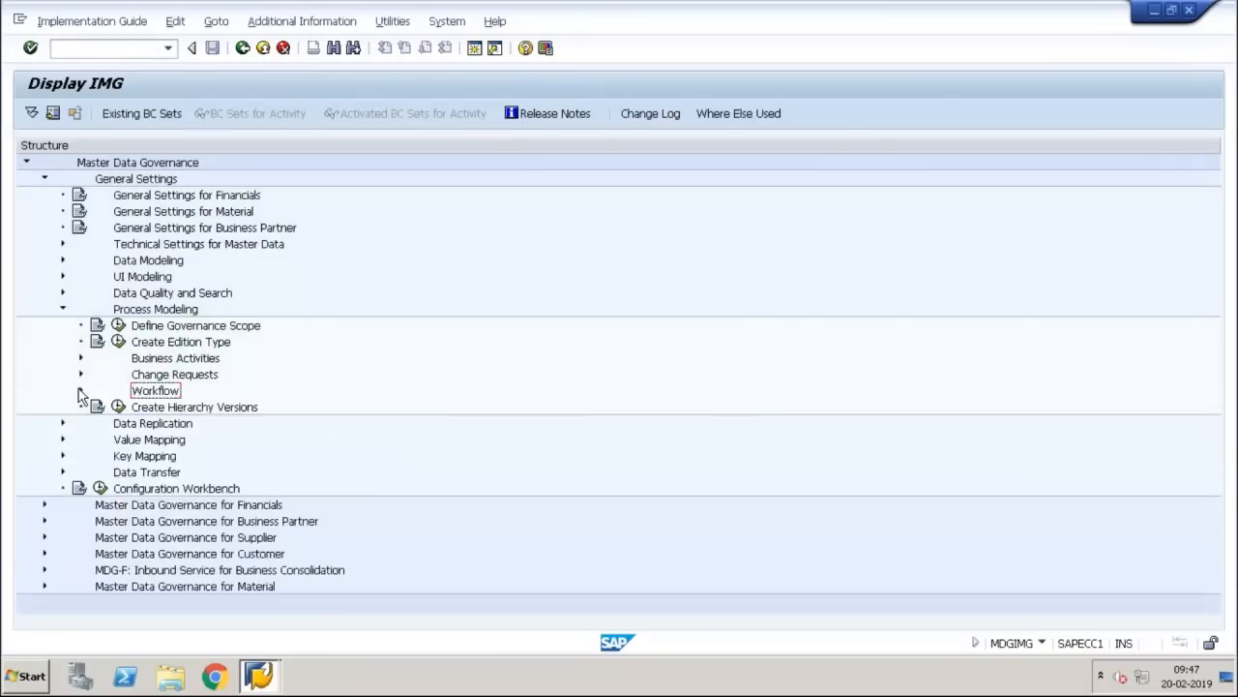
click(80, 391)
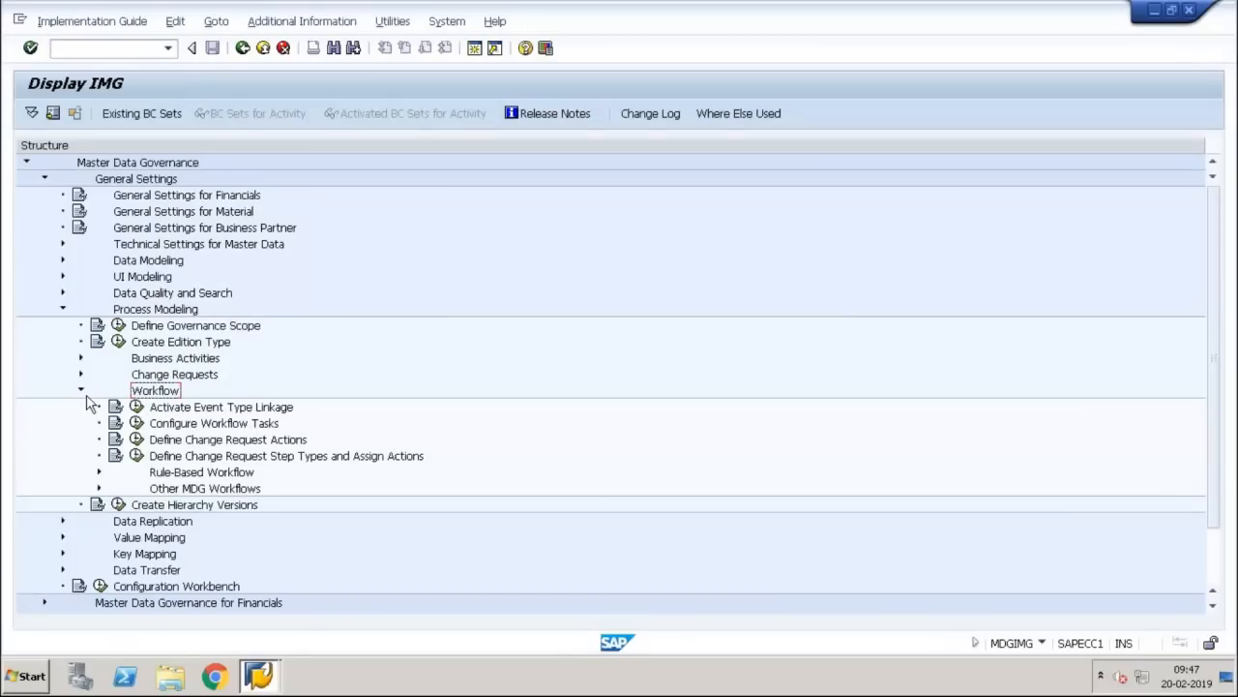
click(99, 472)
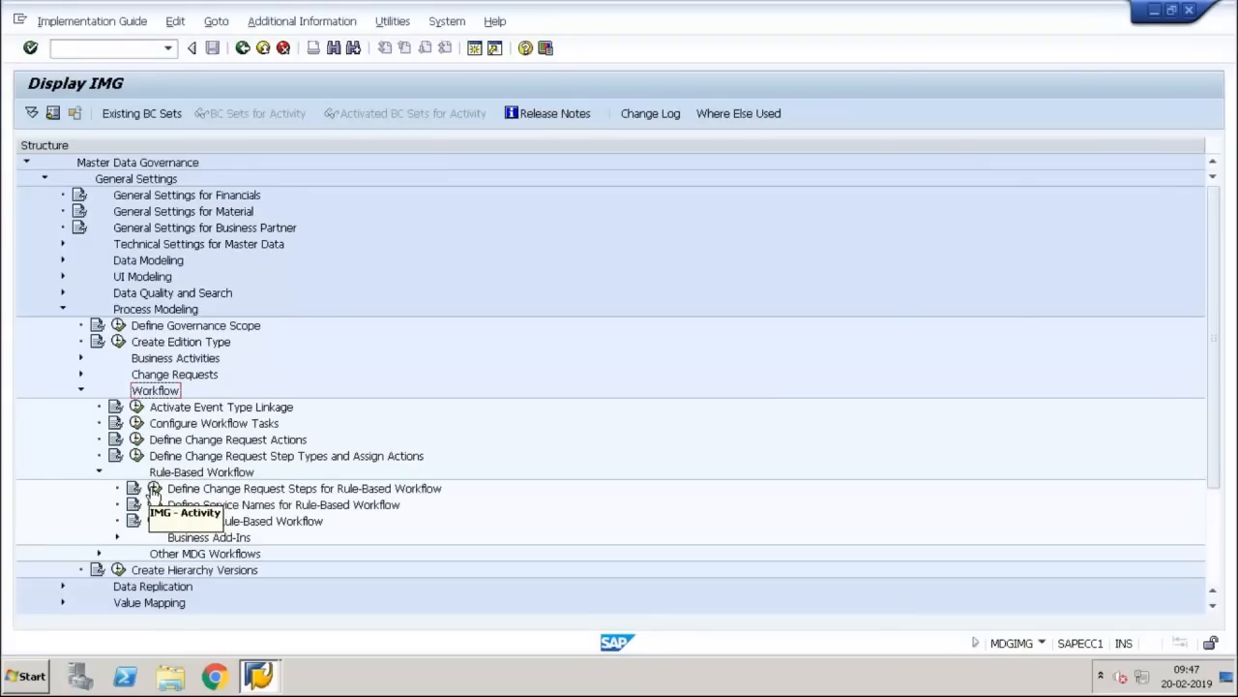
click(154, 489)
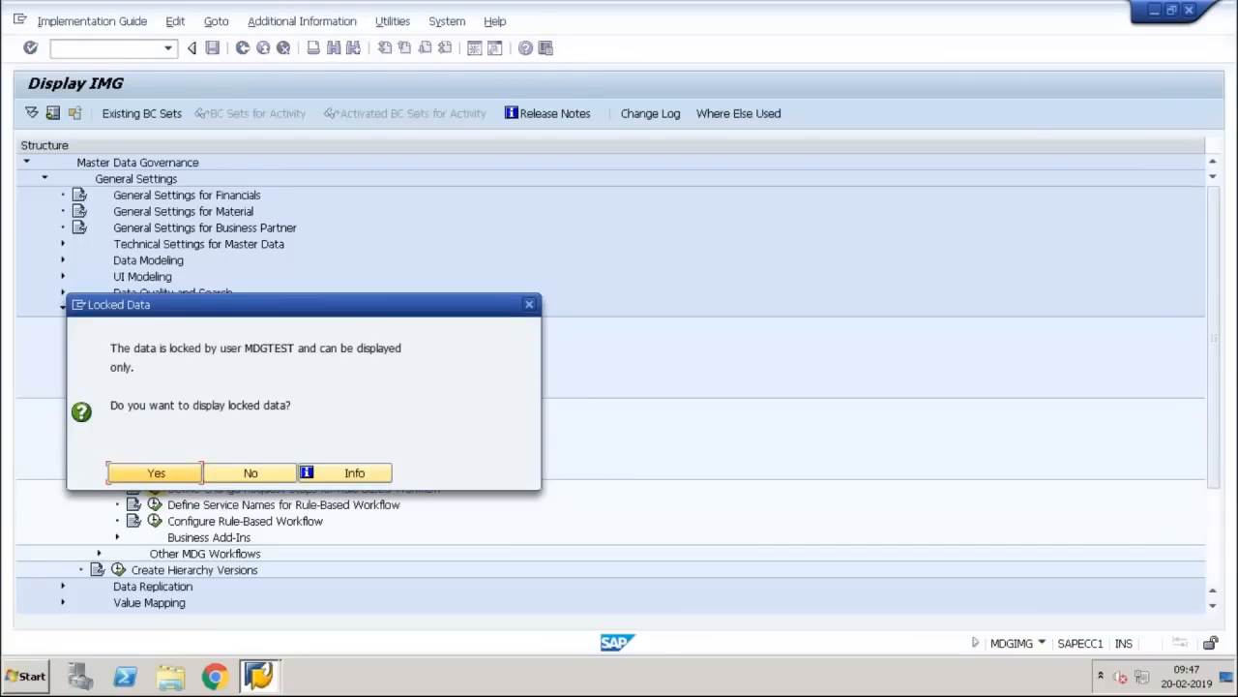
click(154, 476)
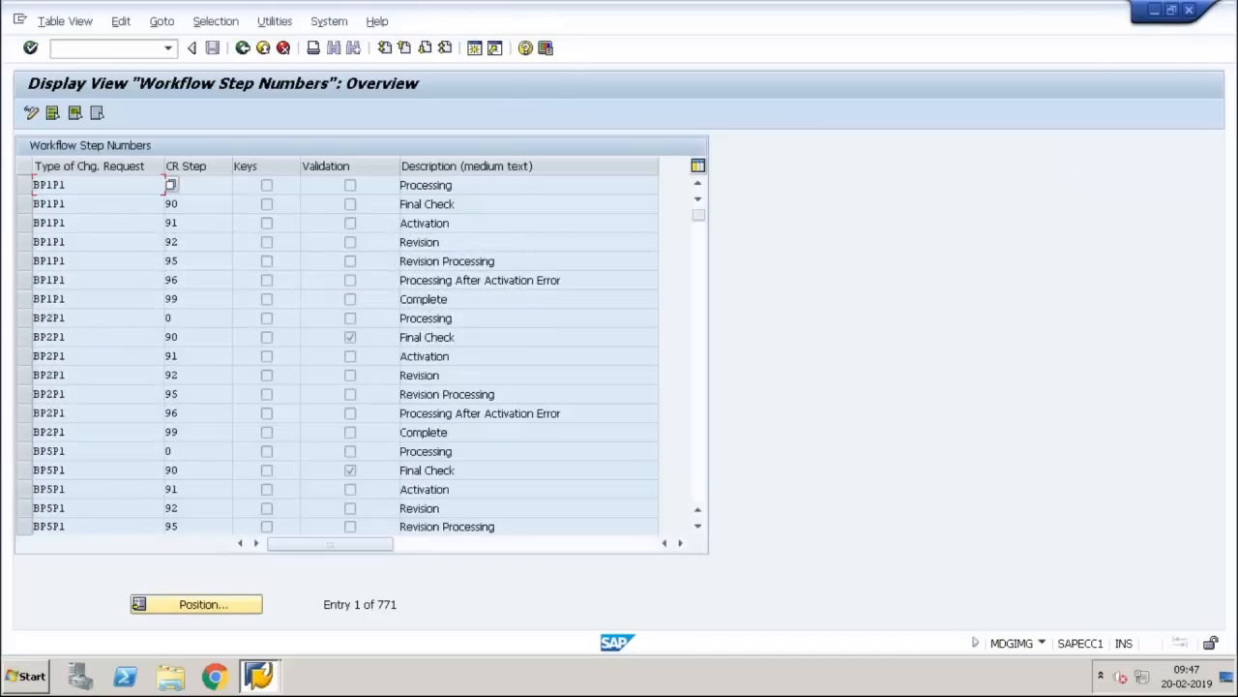
Step: Open the SM12 lock entries transaction in a new session
click(95, 48)
text(/om)
key(BackSpace)
text(s)
text(m30)
key(Return)
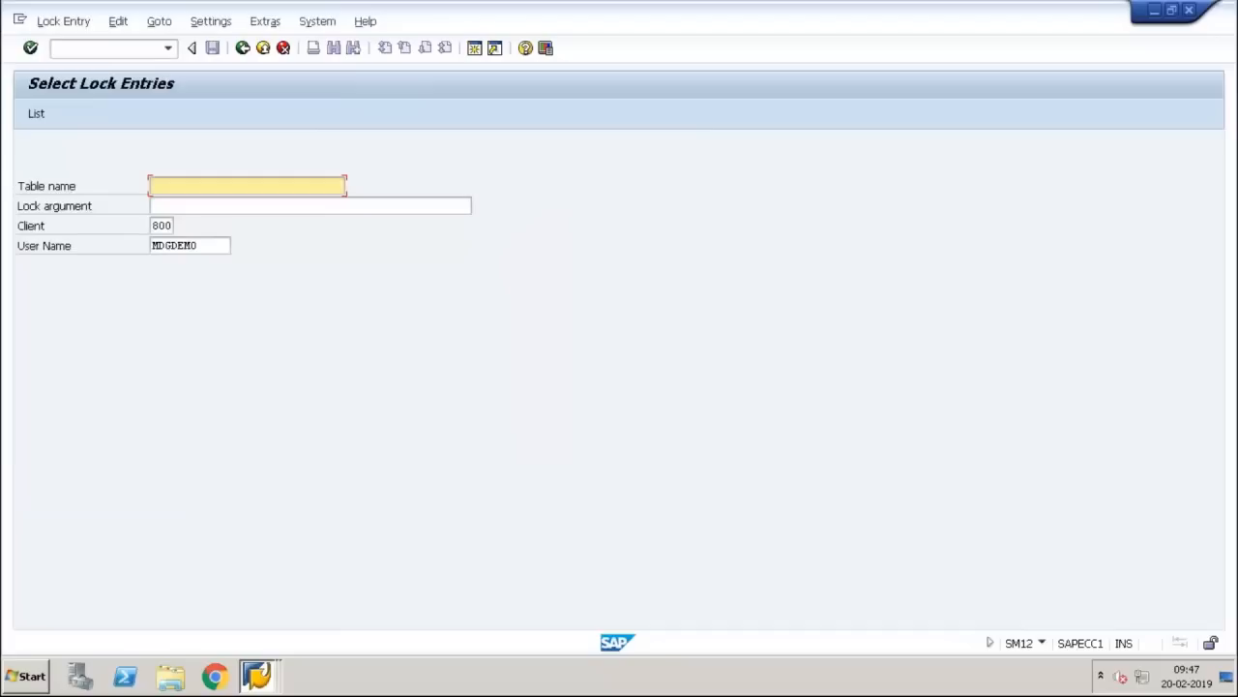
Step: List the lock entries held by the locking user
click(205, 243)
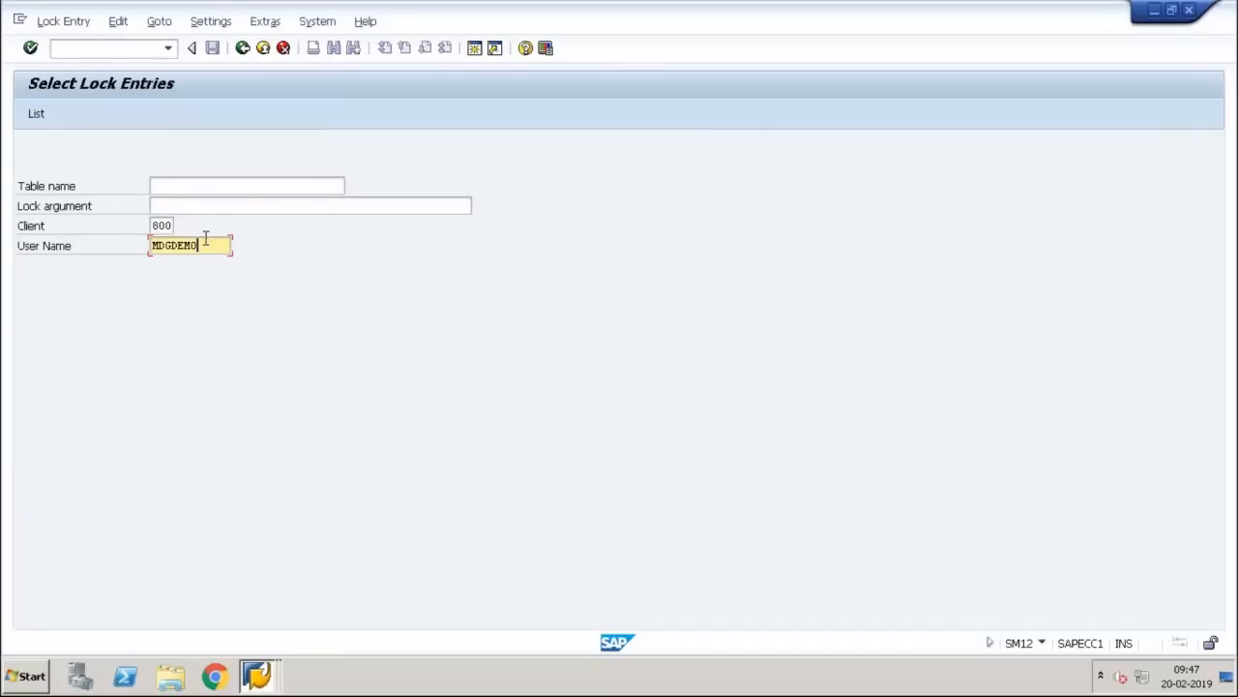
double_click(205, 243)
text(mdgtest\)
key(Return)
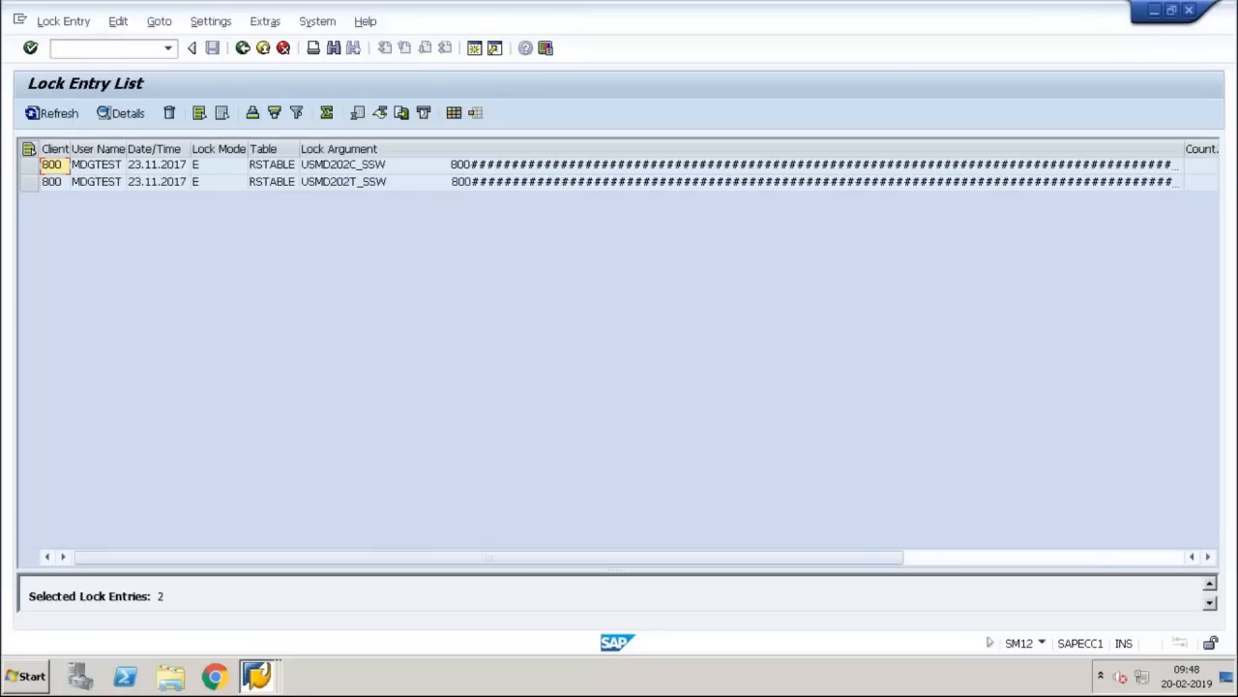
Step: Delete the USMD202T_SSW and USMD202C_SSW lock entries, then return to Workflow Step Numbers
click(29, 182)
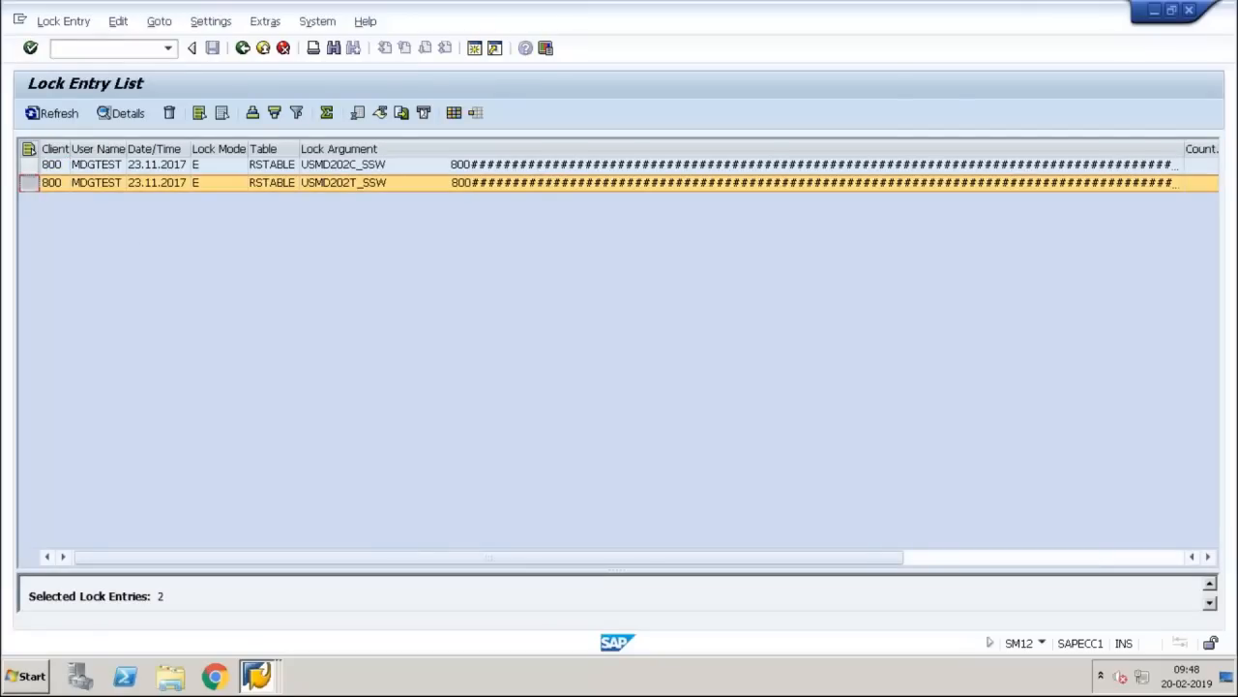
ctrl+click(29, 164)
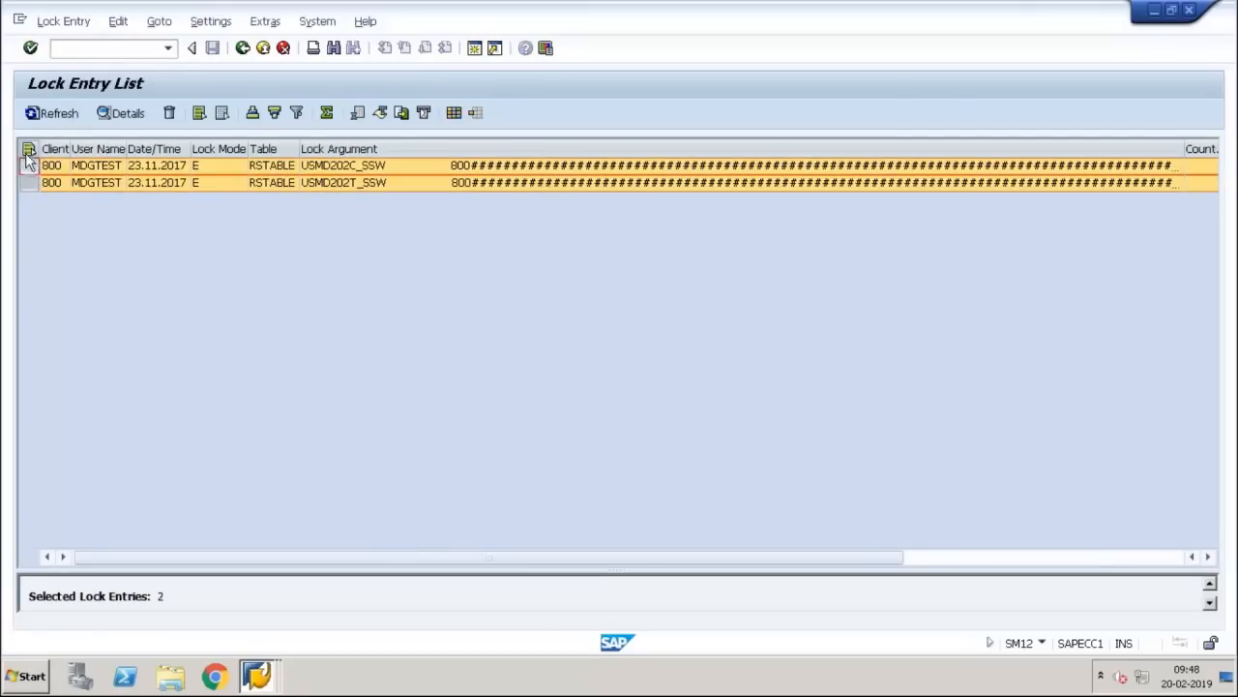
click(172, 113)
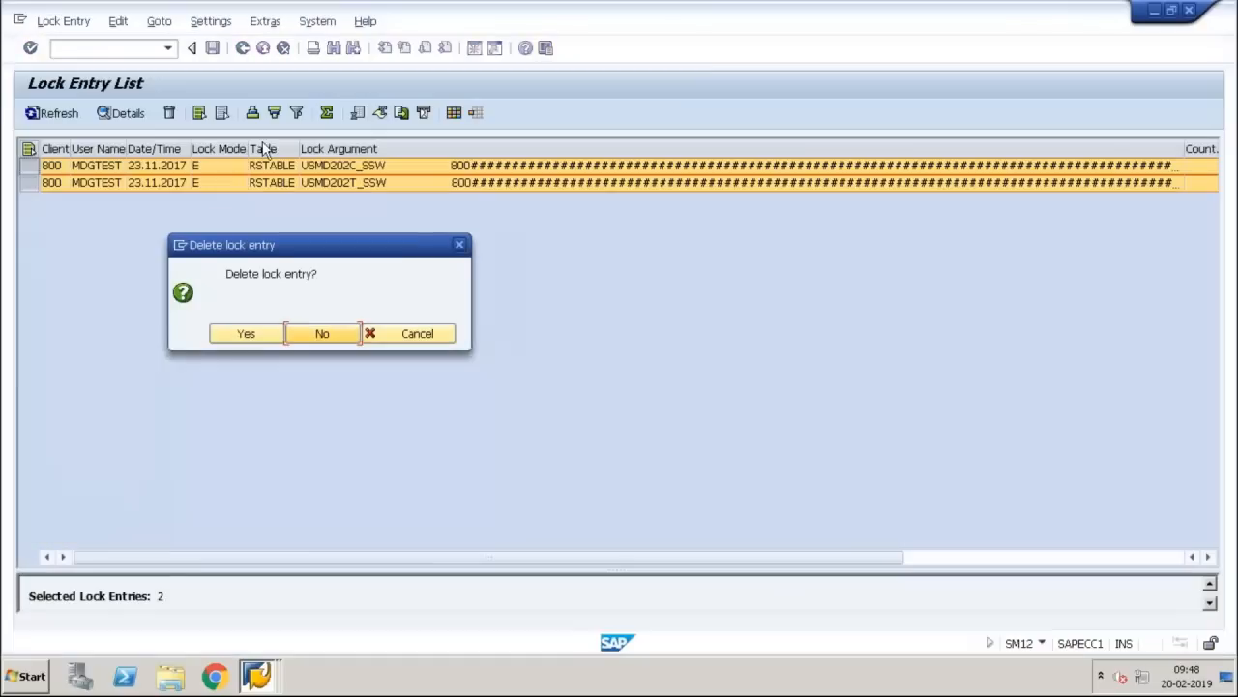
click(264, 339)
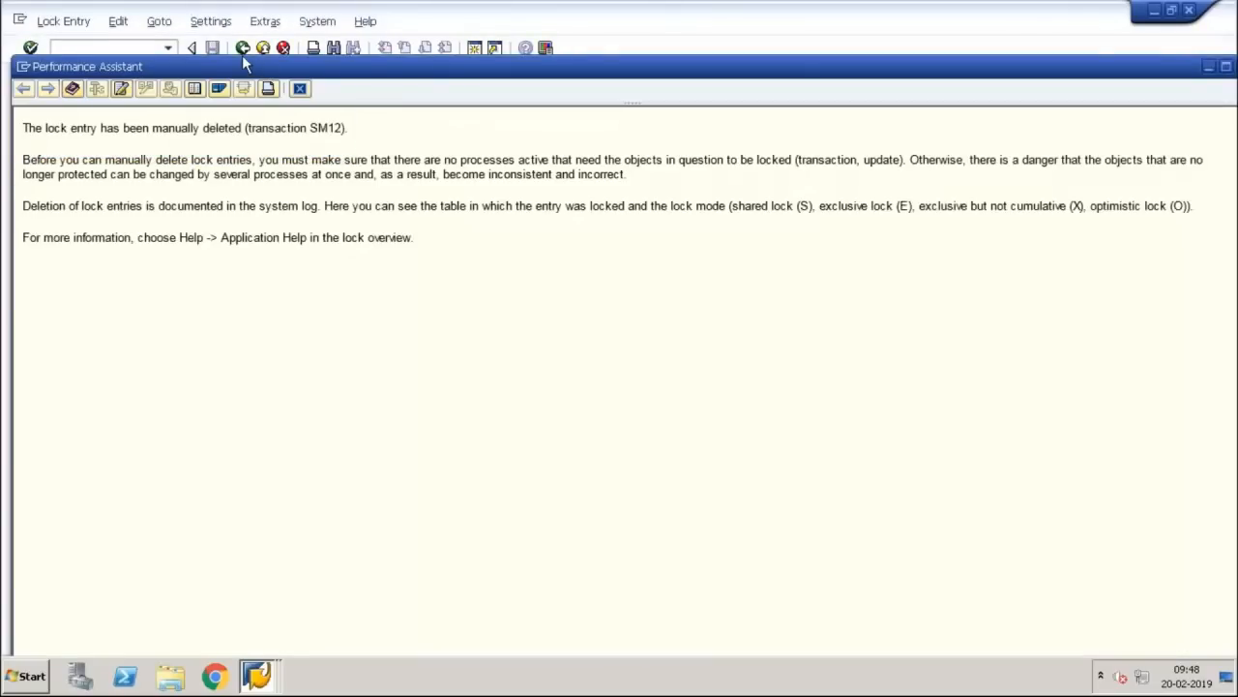
click(301, 89)
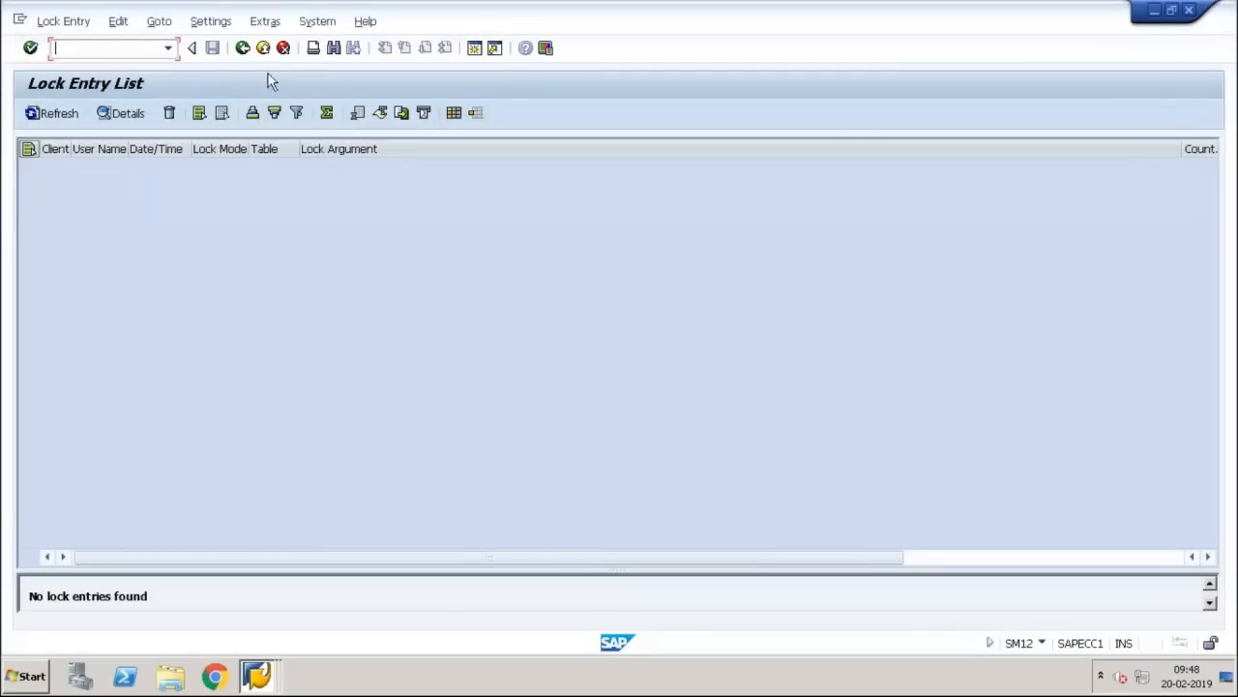
click(242, 48)
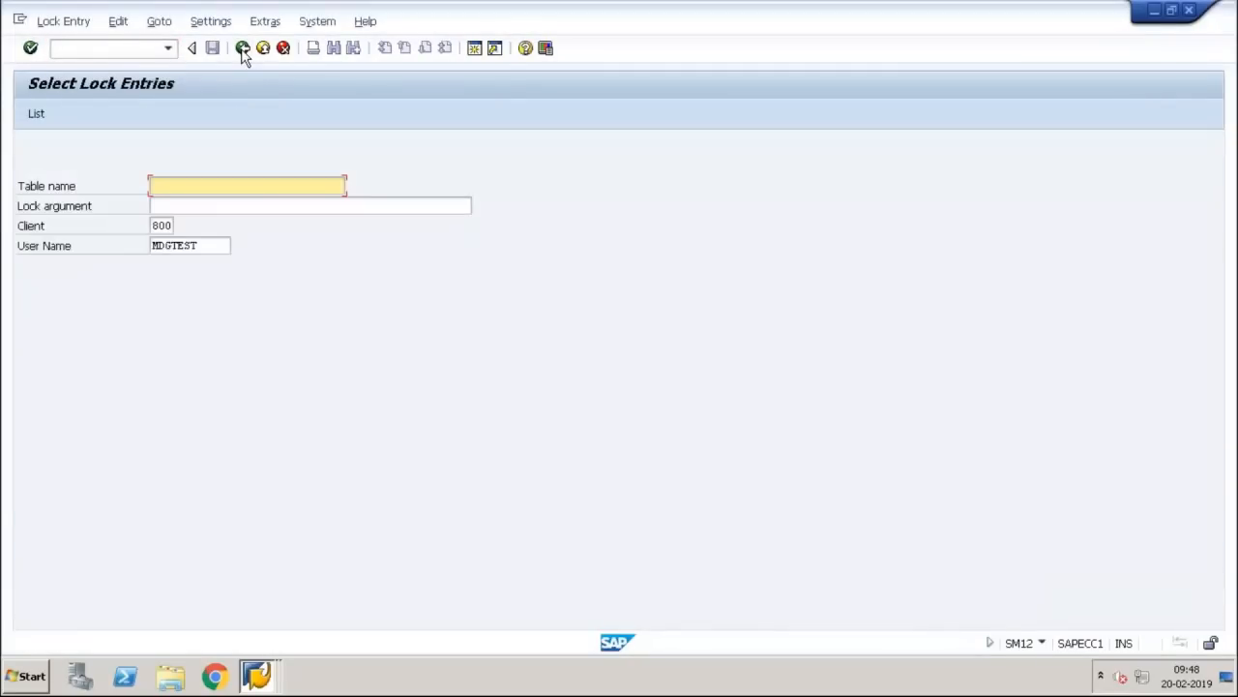
click(242, 48)
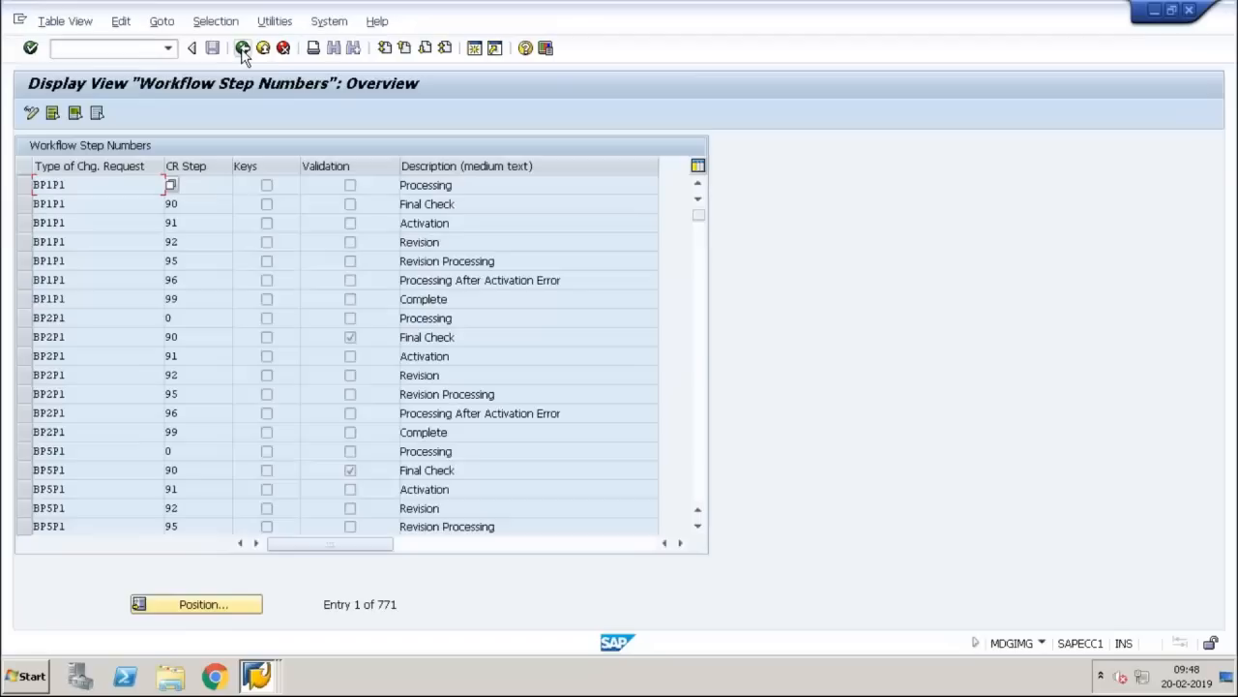
Step: Switch Workflow Step Numbers to change mode and add a new entry of type ZKA_BP1
click(31, 113)
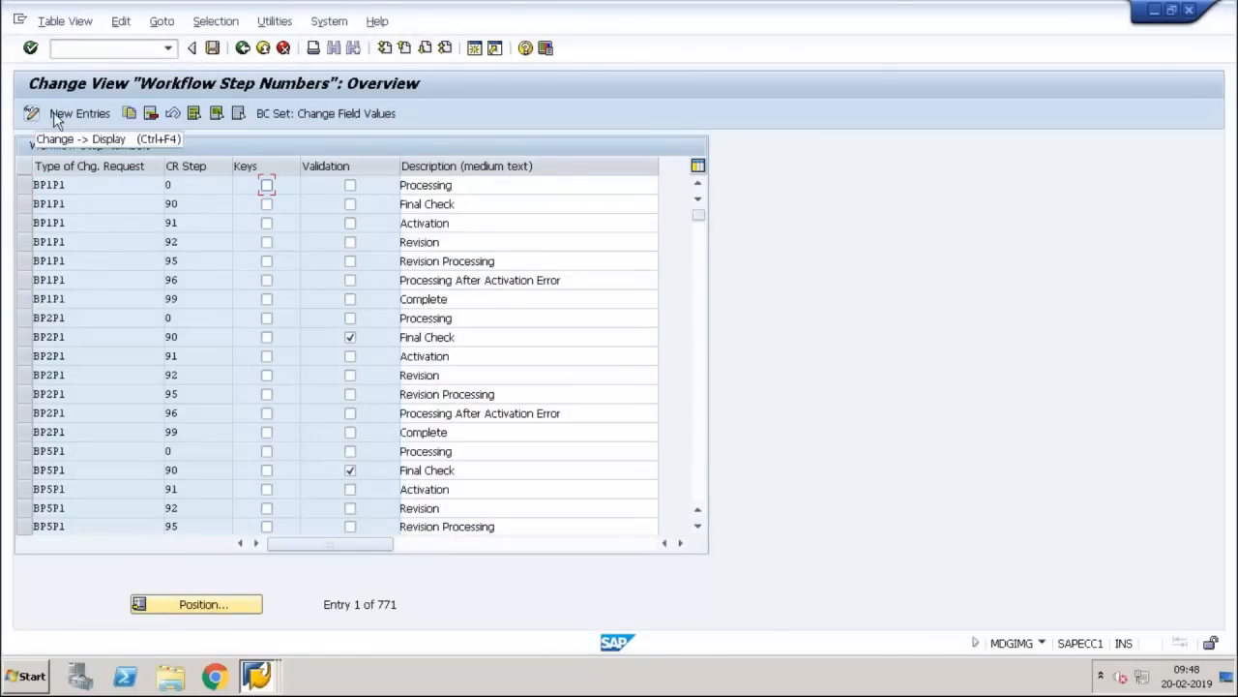
click(78, 113)
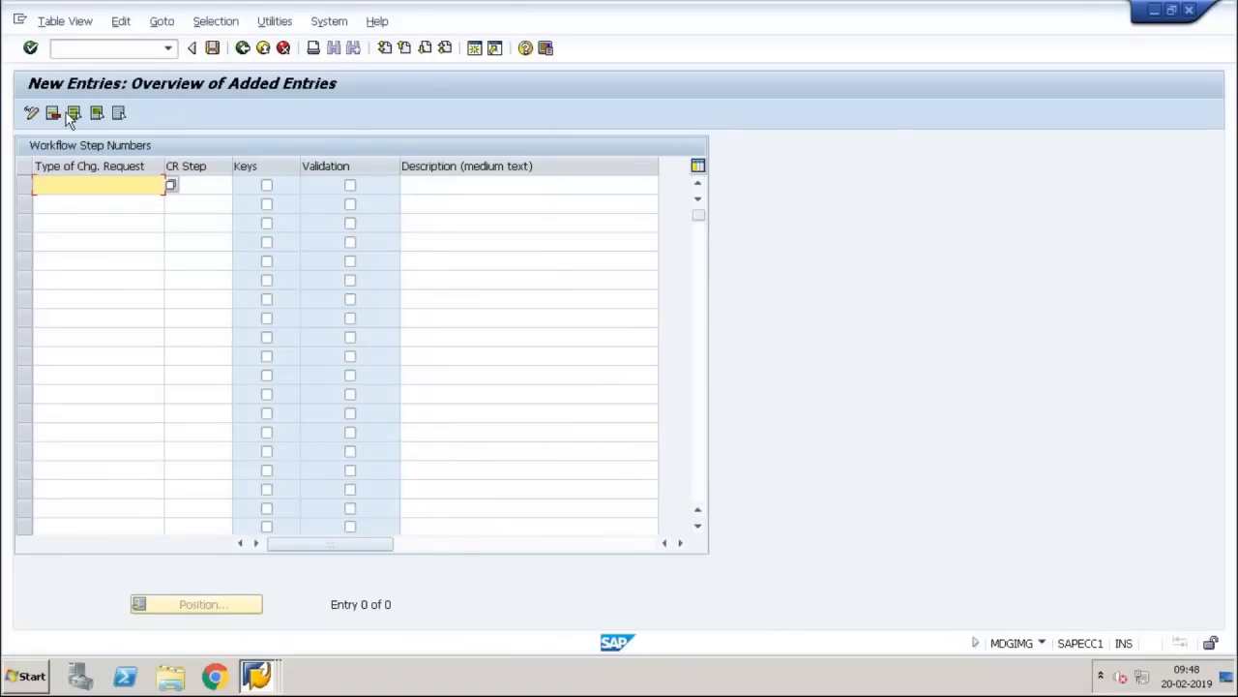
text(ZKA_)
text(BP1)
Step: Paste ZKA_BP1 as the change request type into rows 2 through 7
key(ctrl+c)
key(Down)
key(ctrl+v)
key(Down)
key(ctrl+v)
key(Down)
key(ctrl+v)
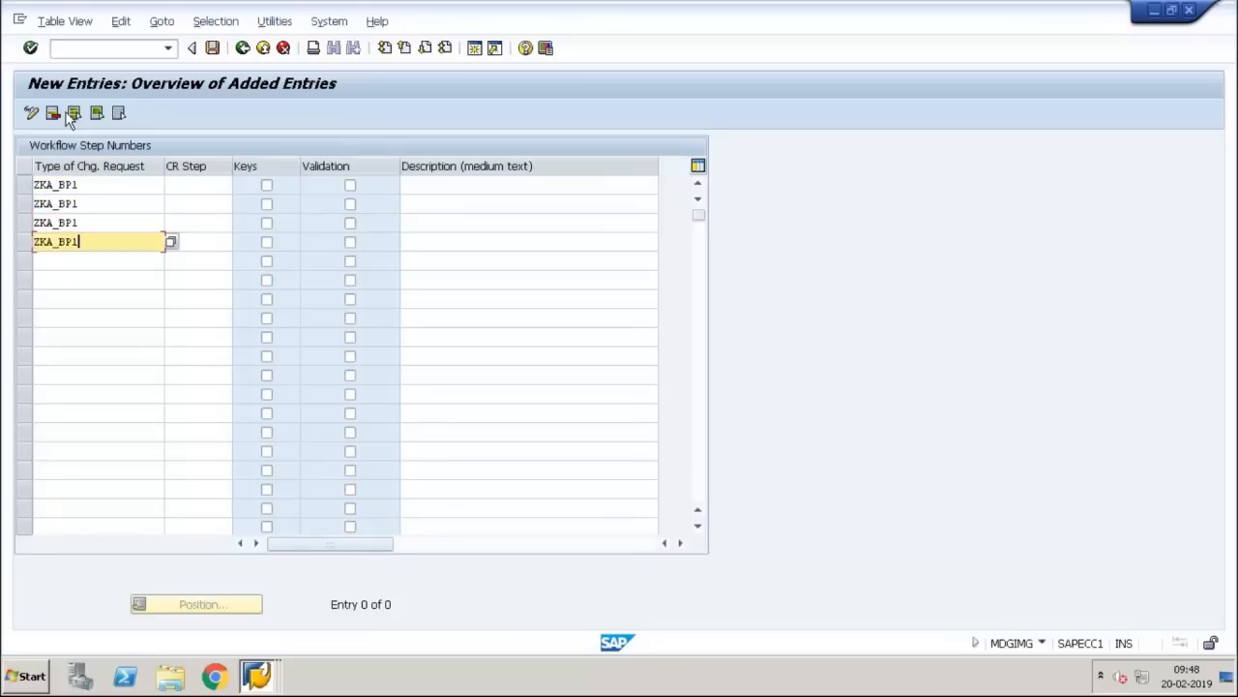
key(Down)
key(ctrl+v)
key(Down)
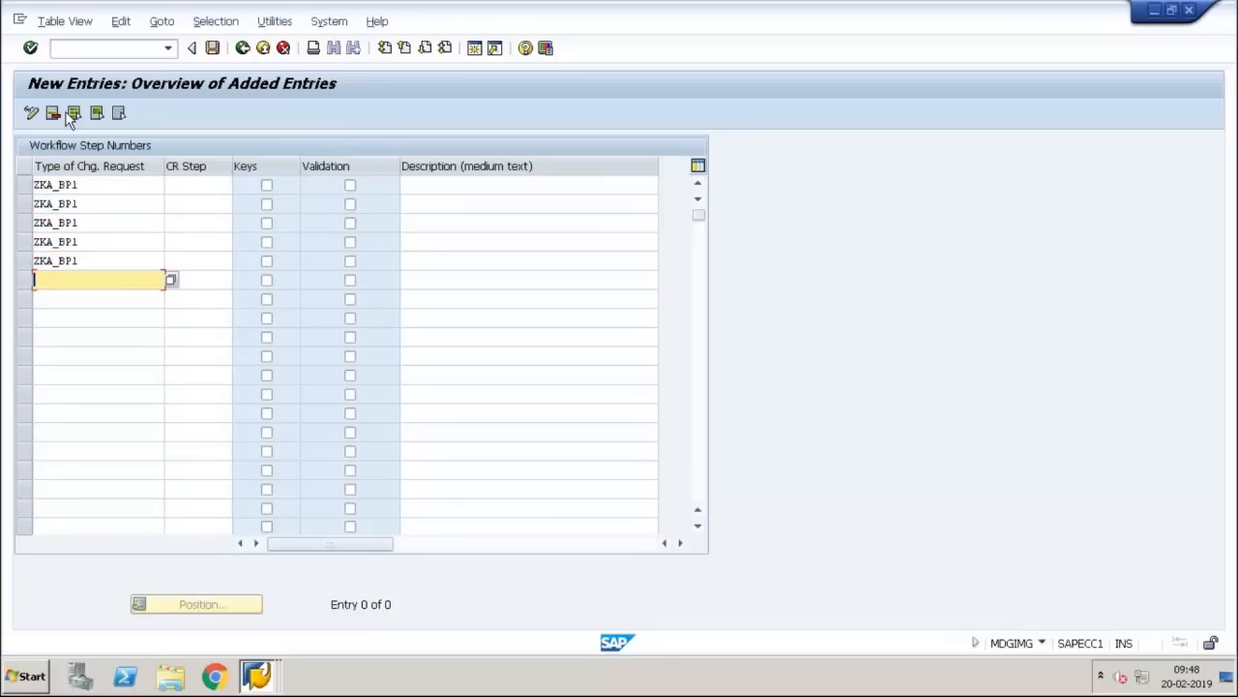
key(ctrl+v)
key(Down)
key(ctrl+v)
key(Down)
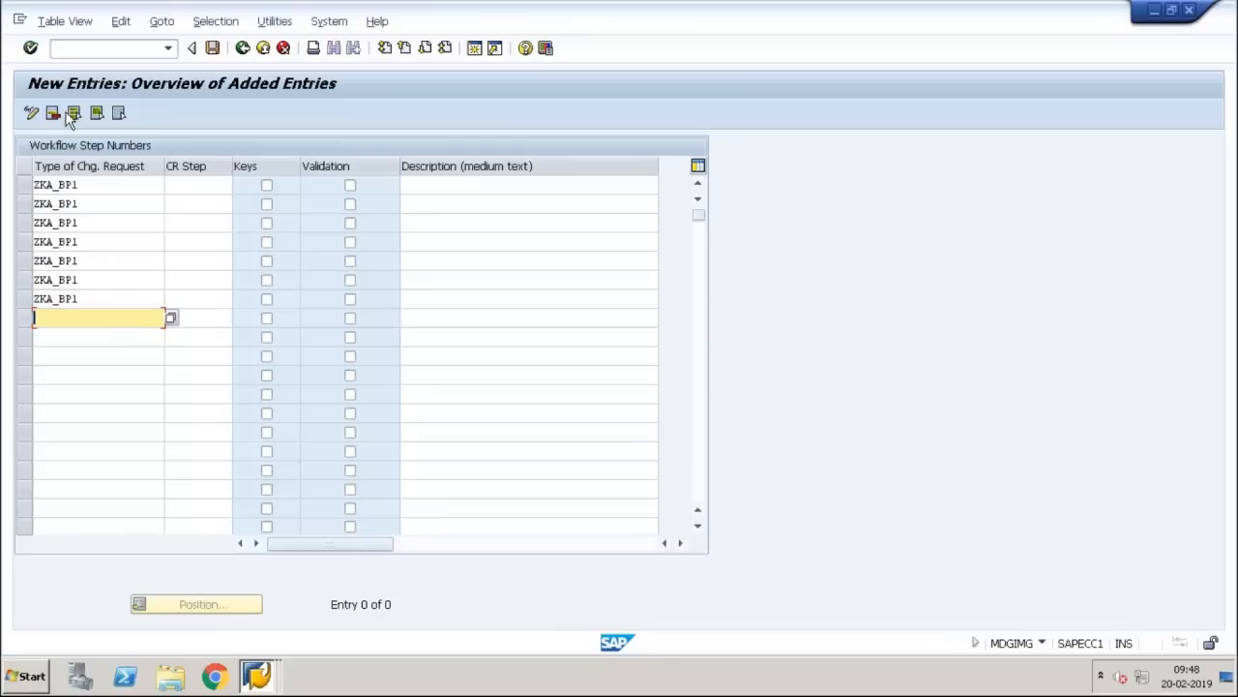
click(199, 185)
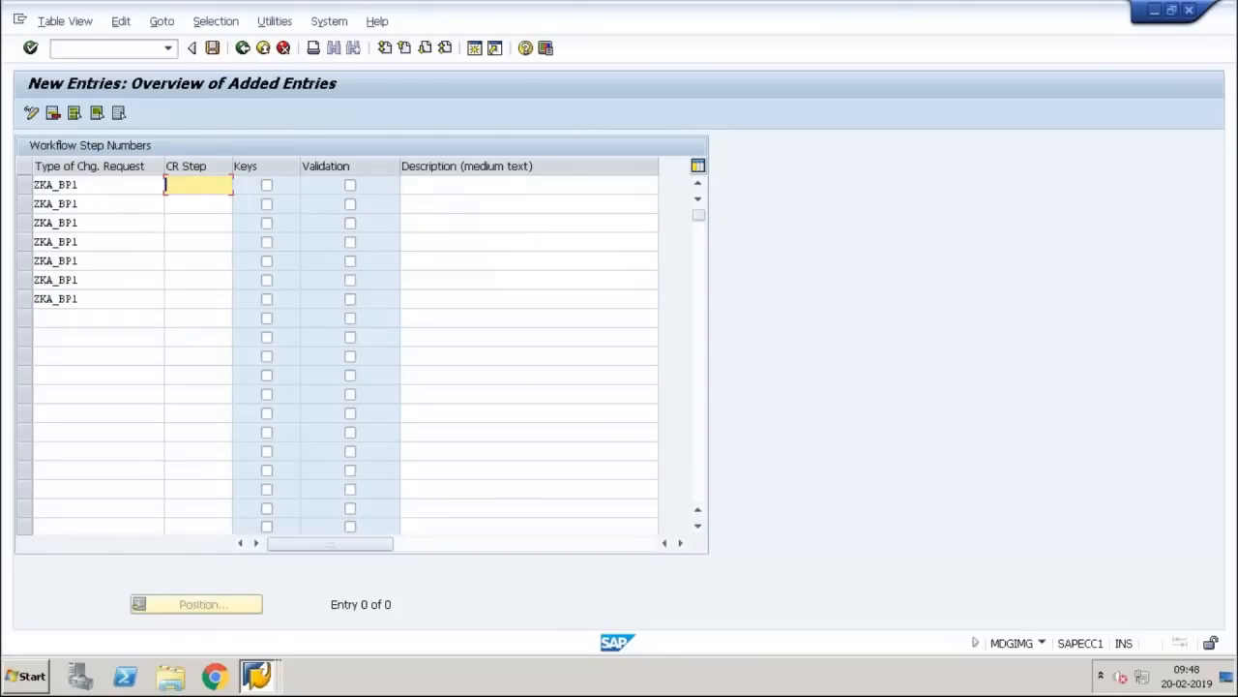
Step: Enter CR steps 00, 10, 20 and 30 in rows 1 to 4
text(00)
key(Down)
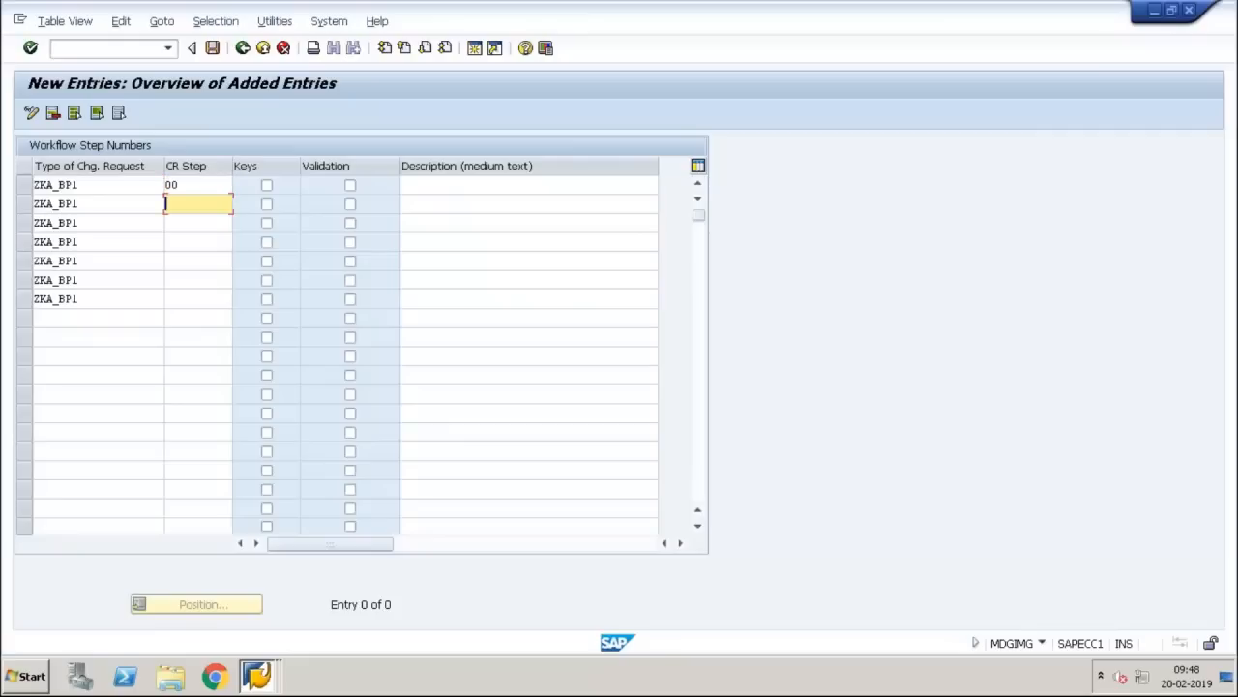
text(10)
key(Down)
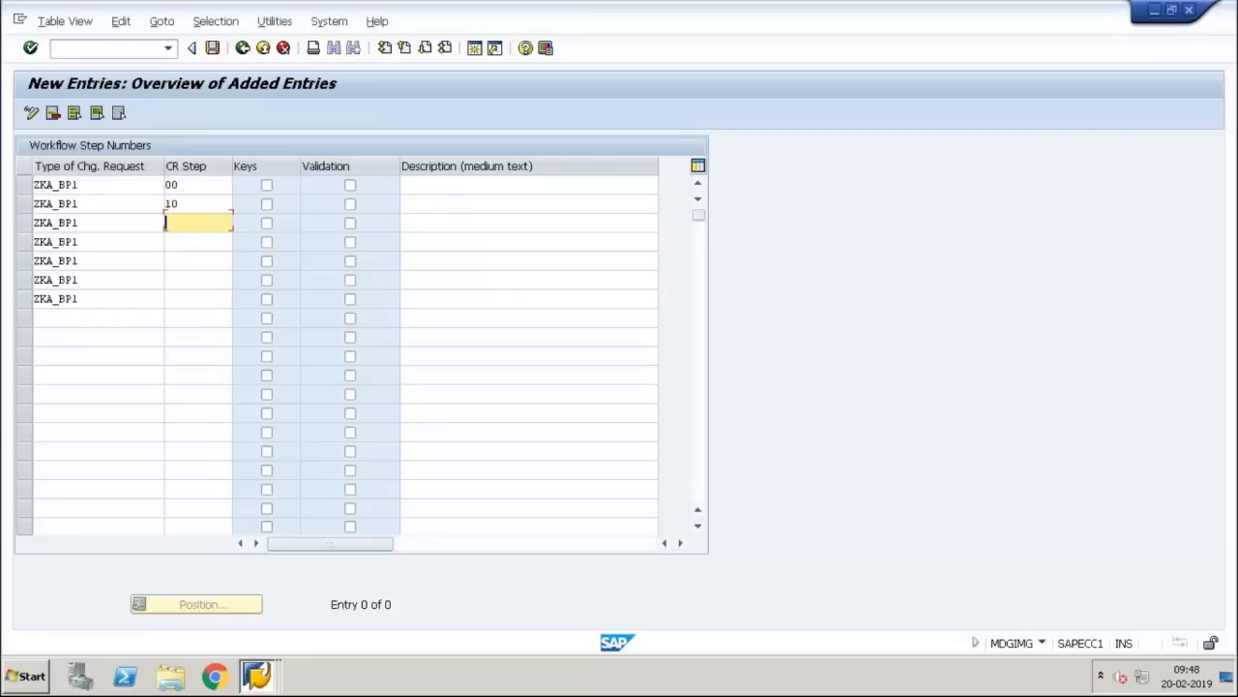
text(20)
key(Down)
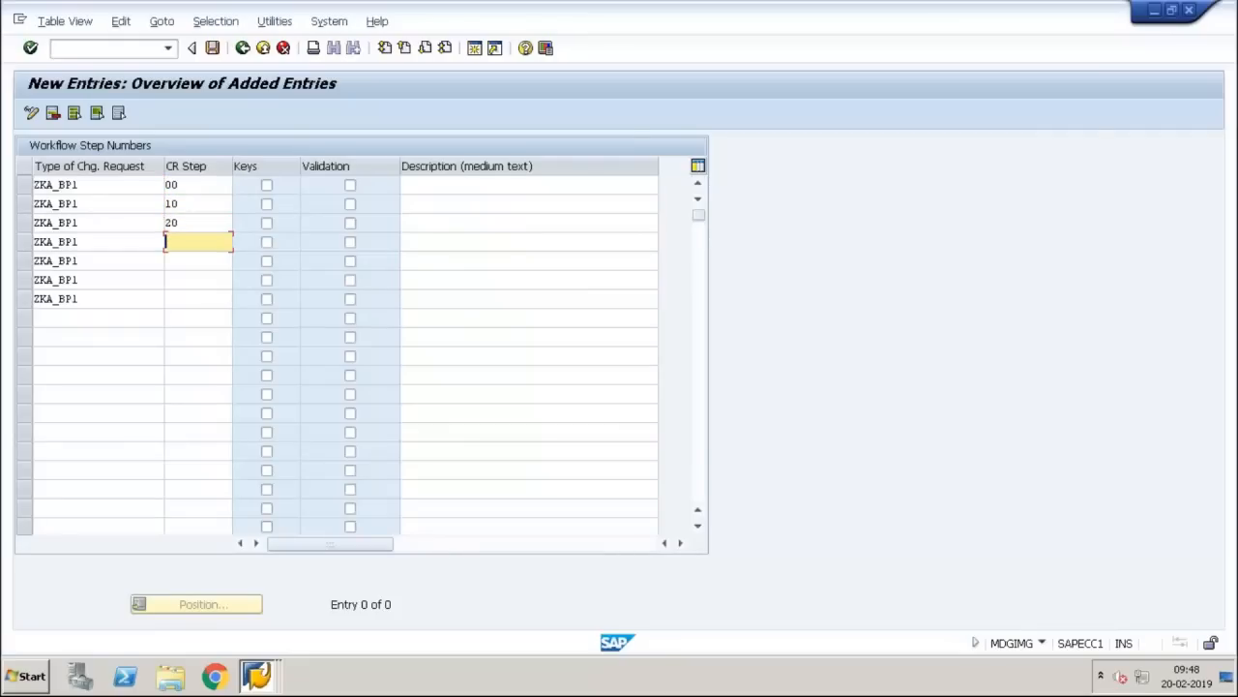
text(30)
text(40)
key(BackSpace)
Step: Enter CR steps 40, 50 and 60 in rows 5 to 7
click(166, 260)
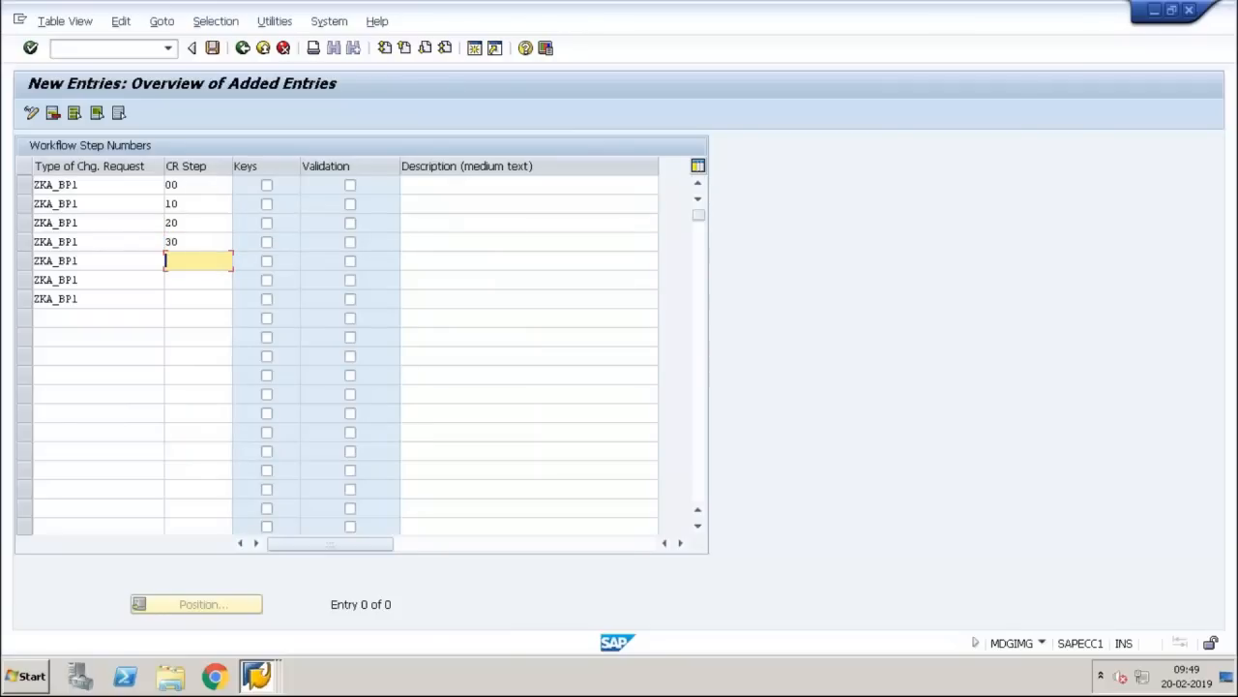
text(40)
click(166, 279)
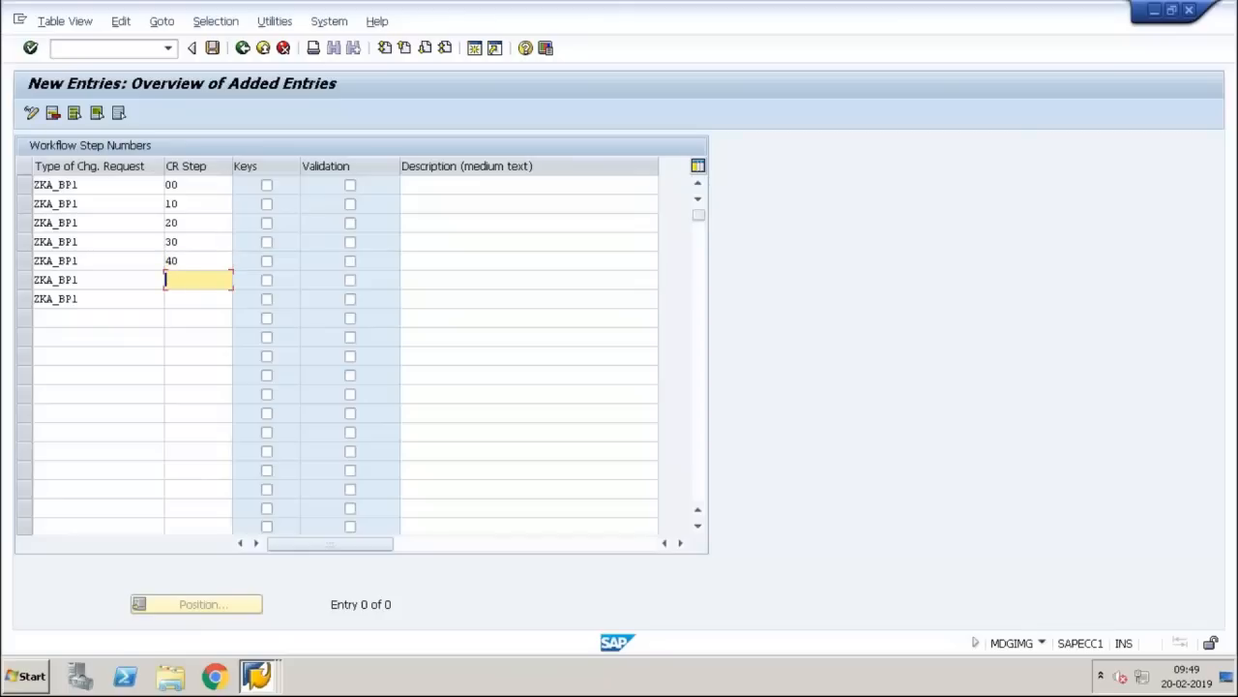
text(50)
click(165, 299)
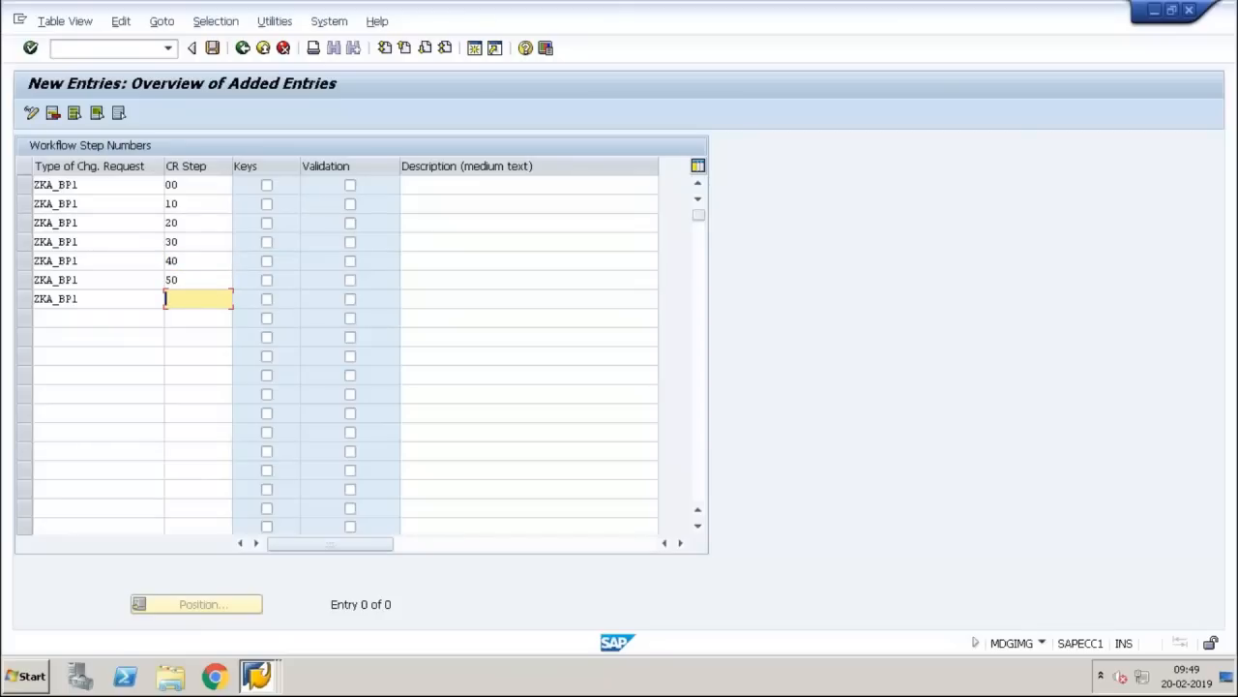
text(60)
key(Tab)
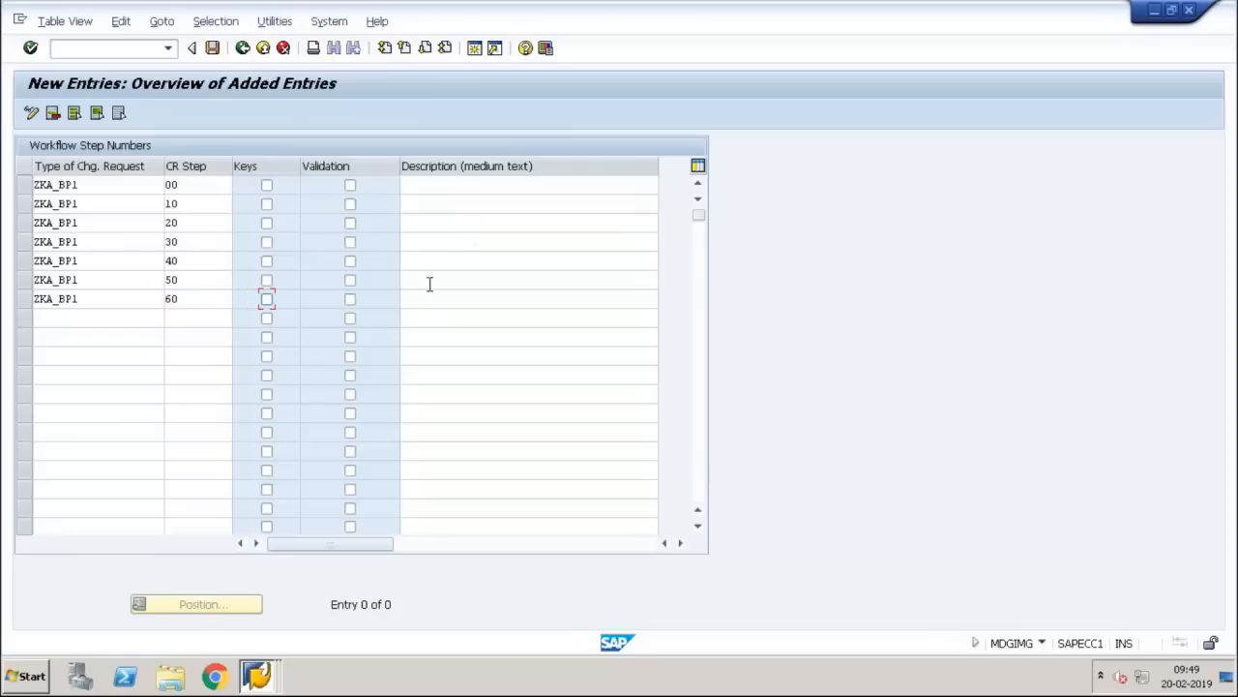
click(429, 281)
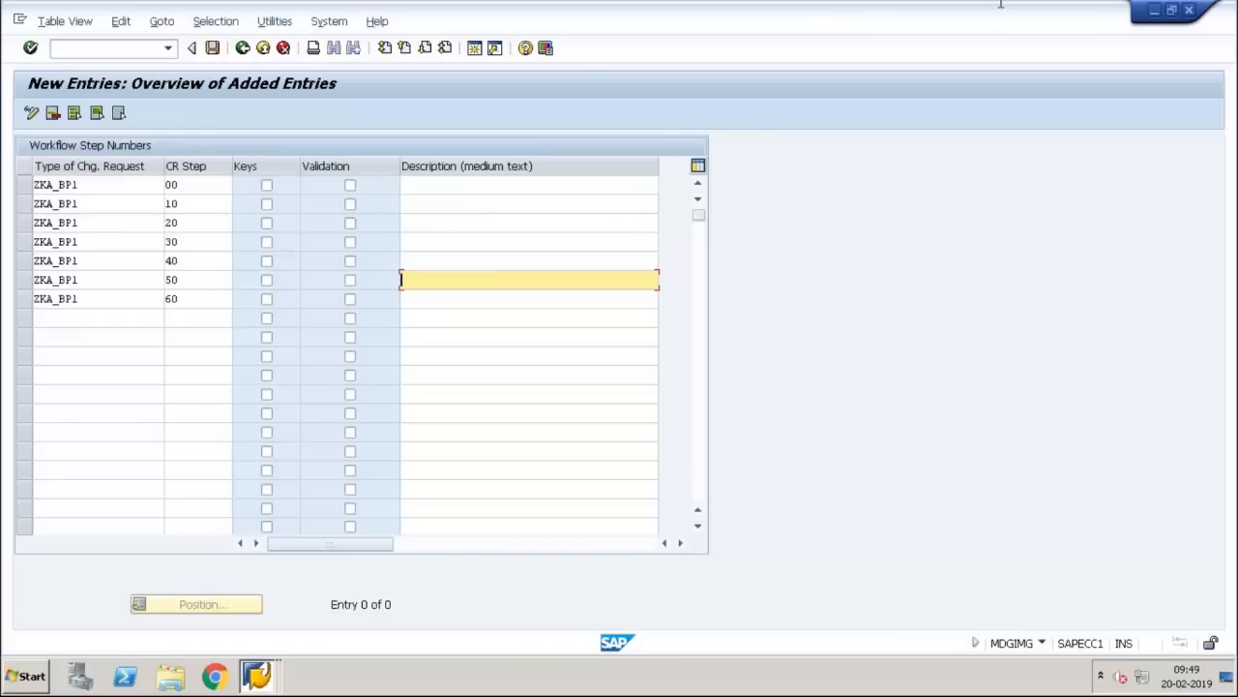
mouse_move(887, 4)
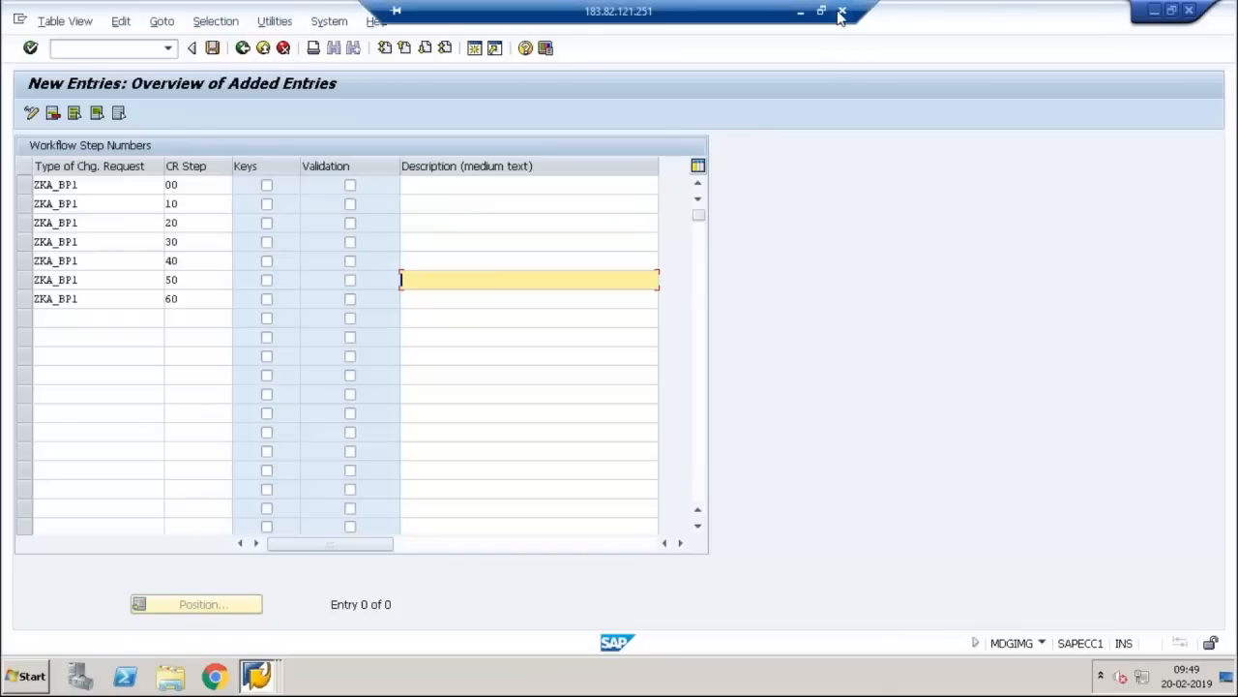
Step: Relaunch Remote Desktop Connection, enter the account password and accept the certificate to reconnect
click(841, 11)
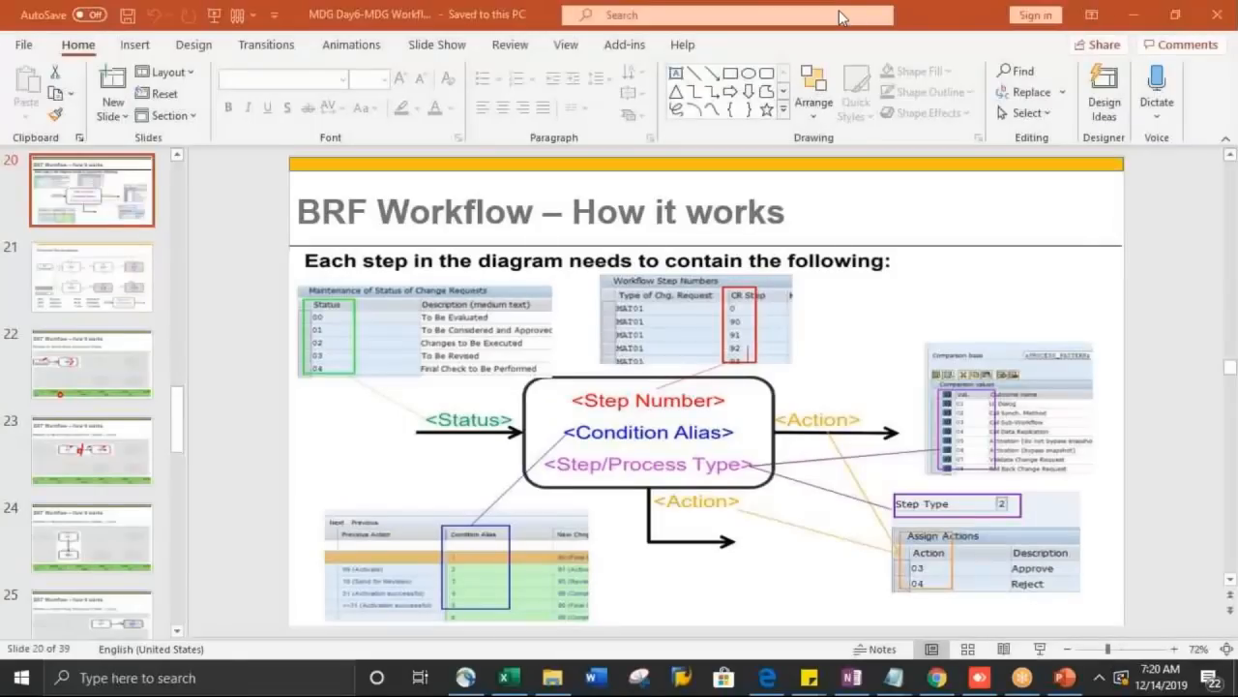
key(super)
text(remote)
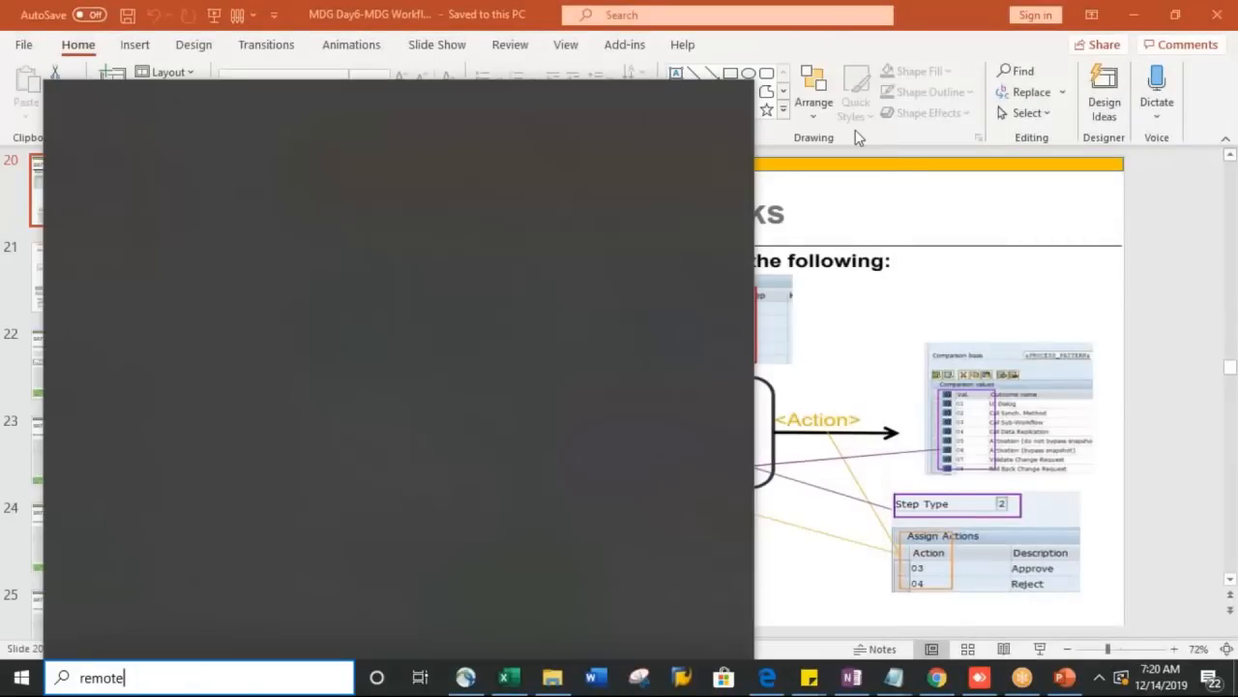
key(Return)
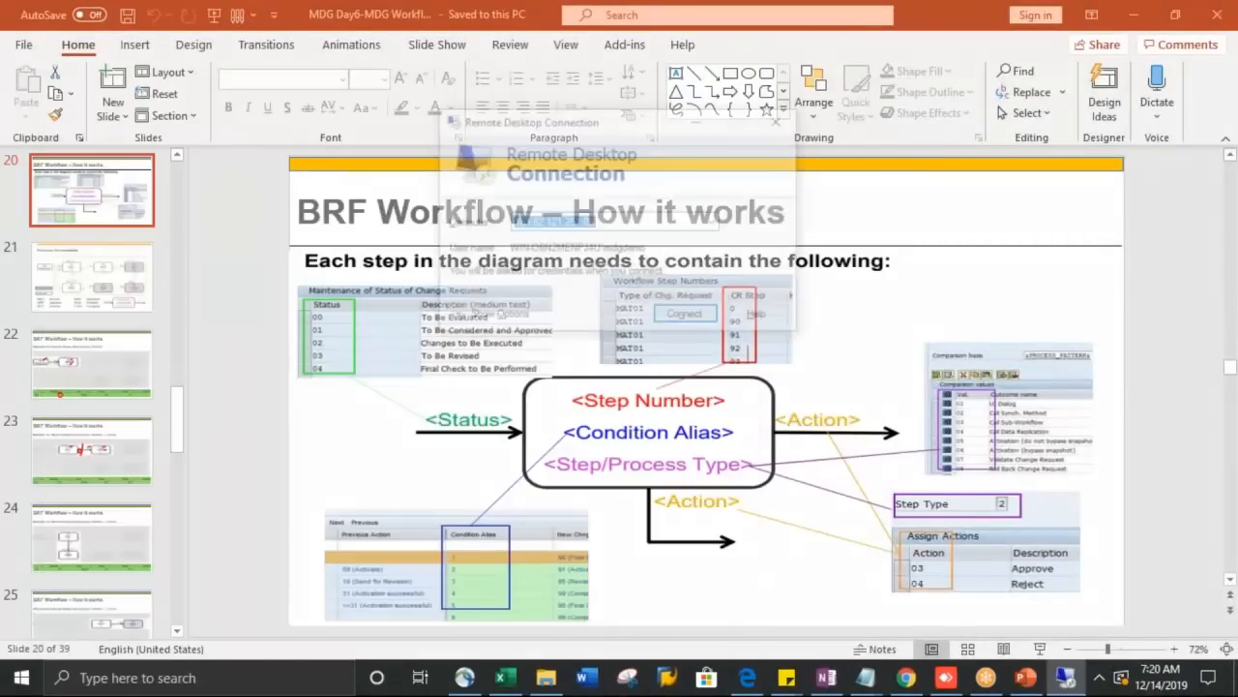
key(Return)
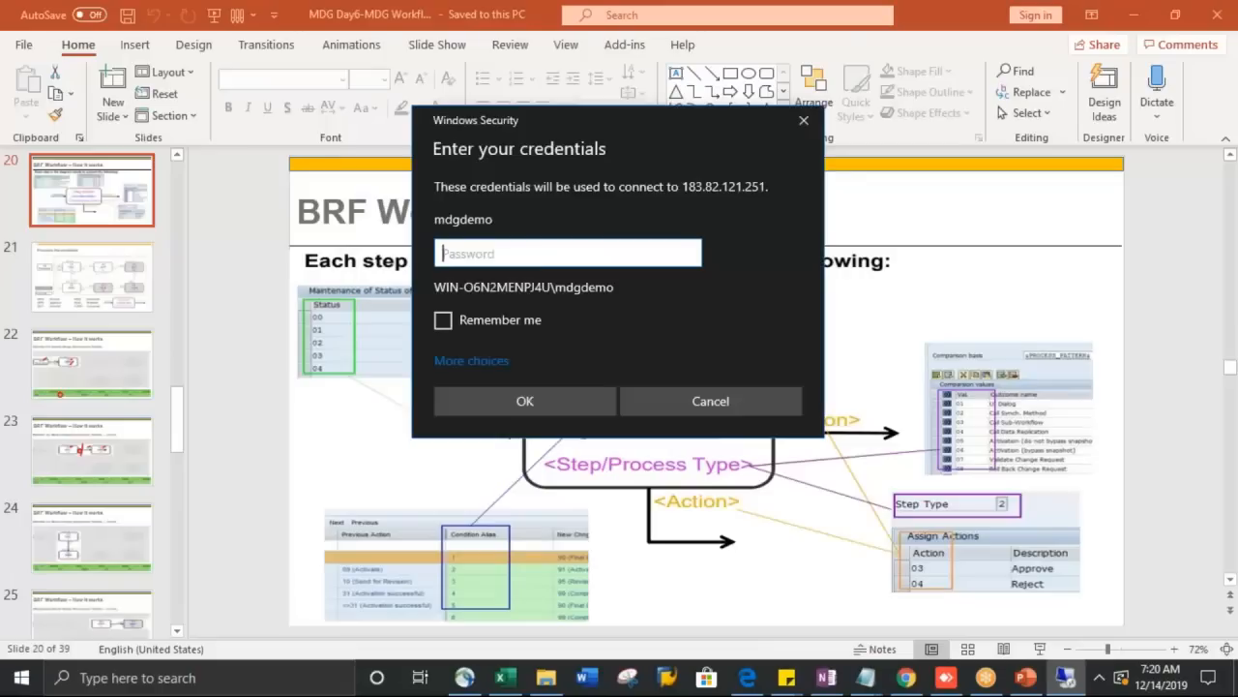
text(**********)
key(Return)
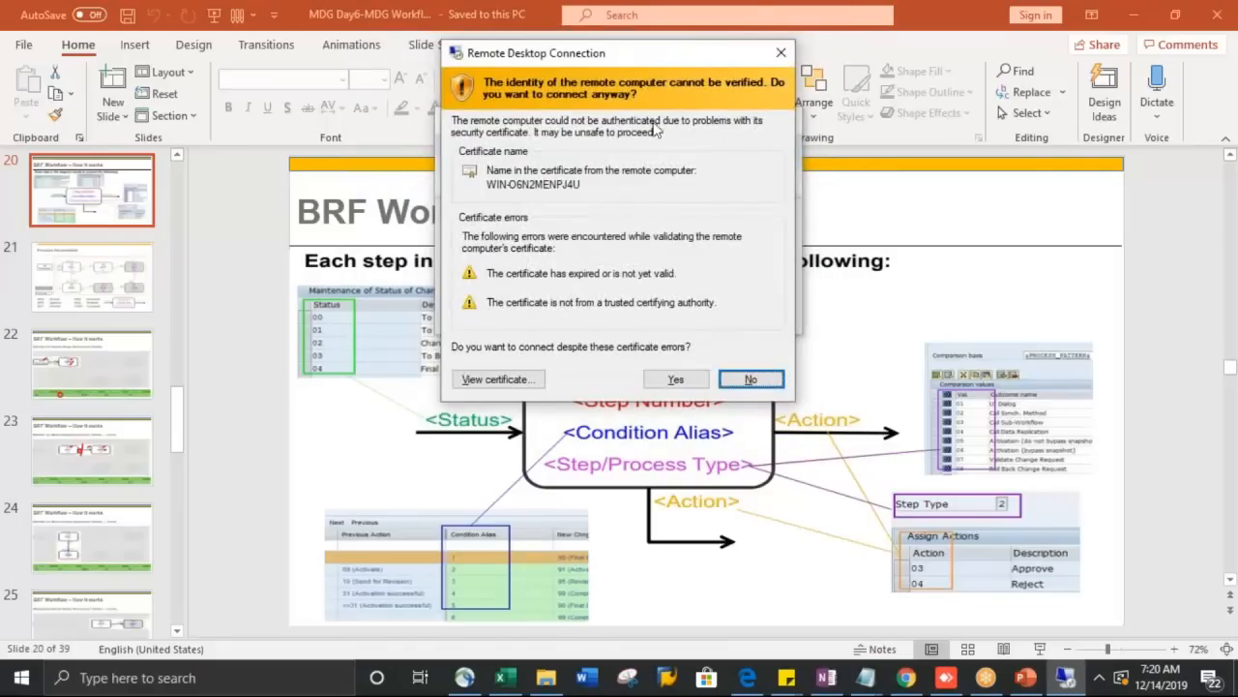
click(683, 381)
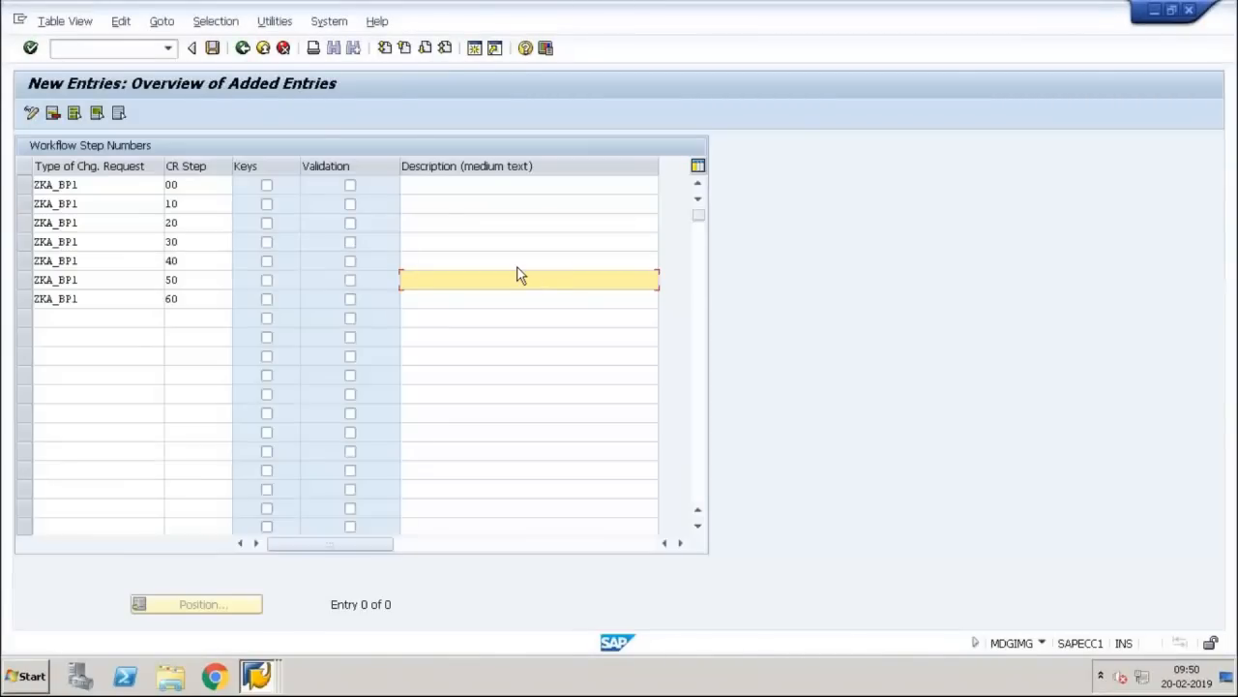
Step: Describe step 00 as Requestor and step 10 as Reviewer
click(516, 269)
click(476, 185)
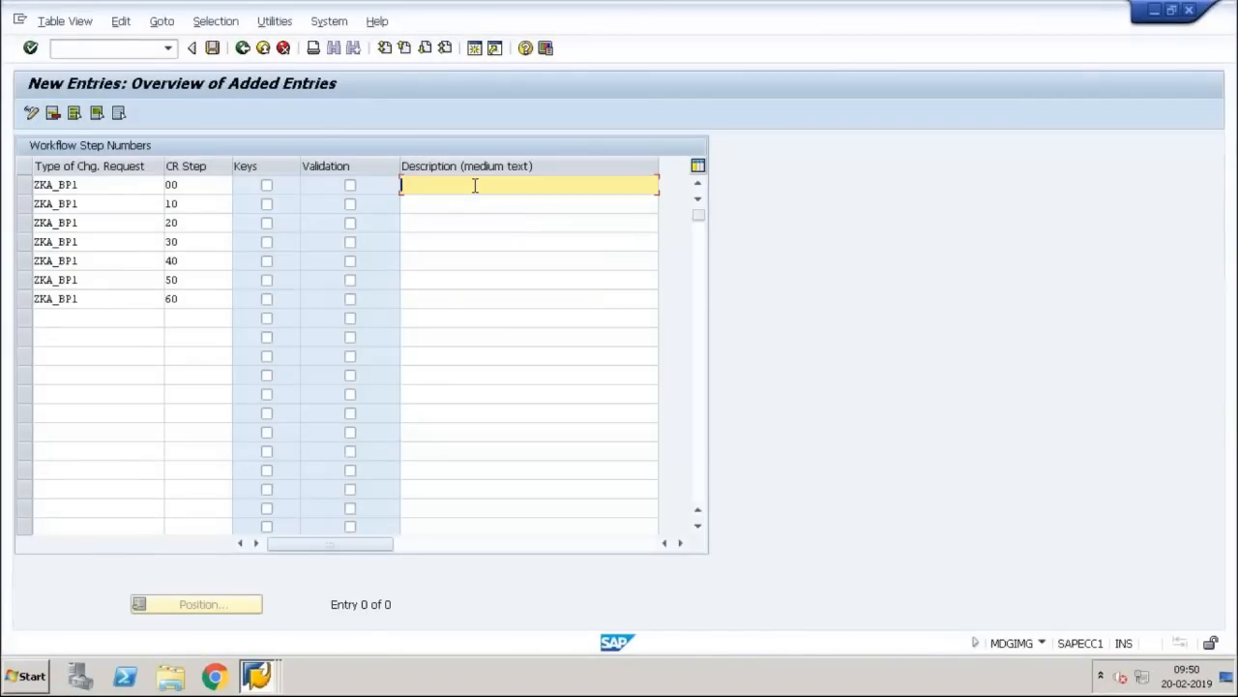
text(Re)
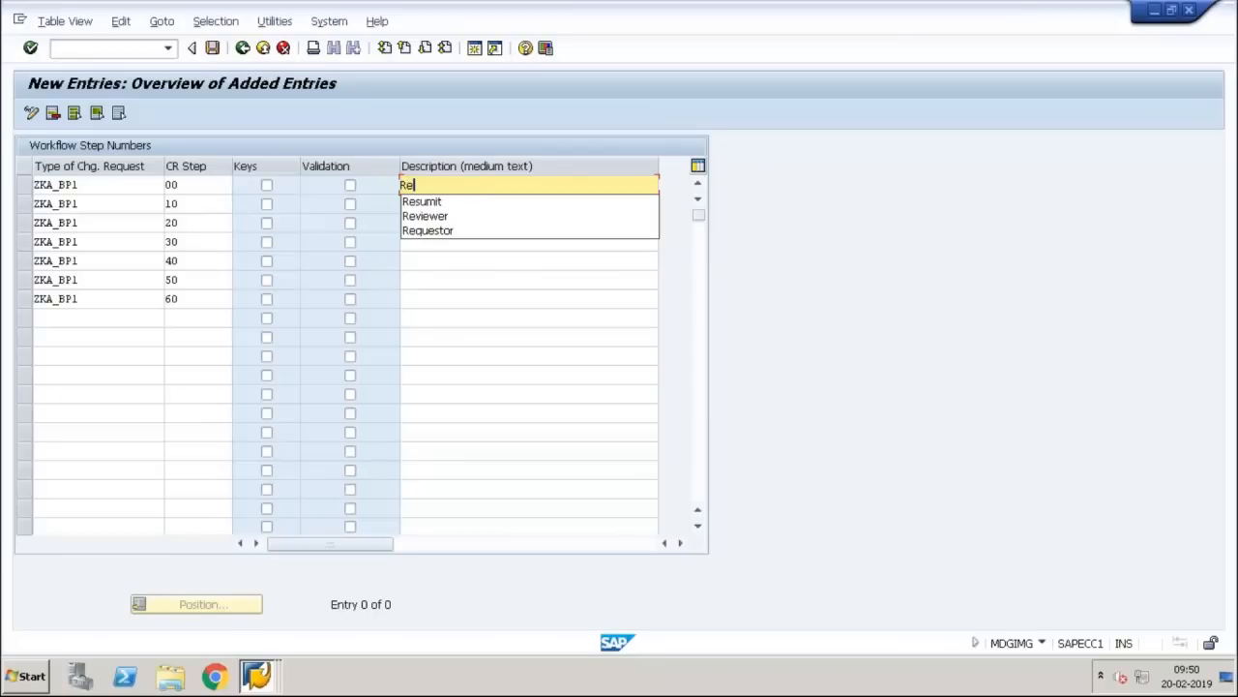
key(Down)
key(Down)
key(Down)
key(Return)
key(Down)
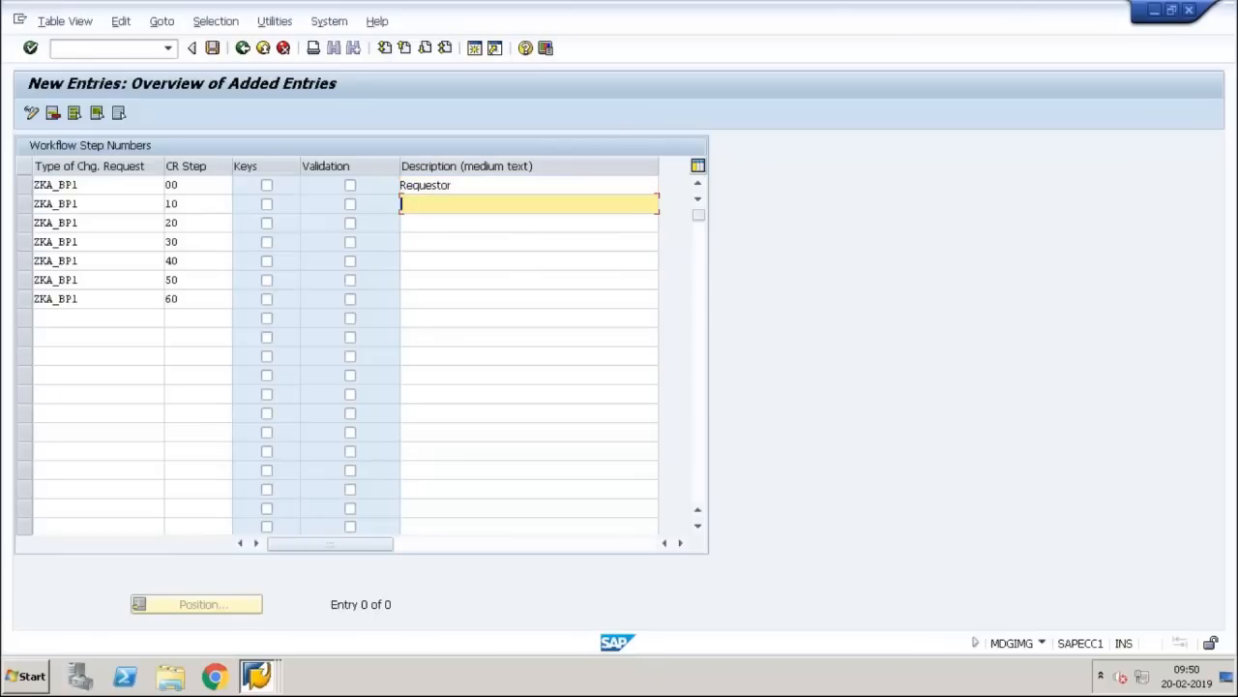
text(Rev)
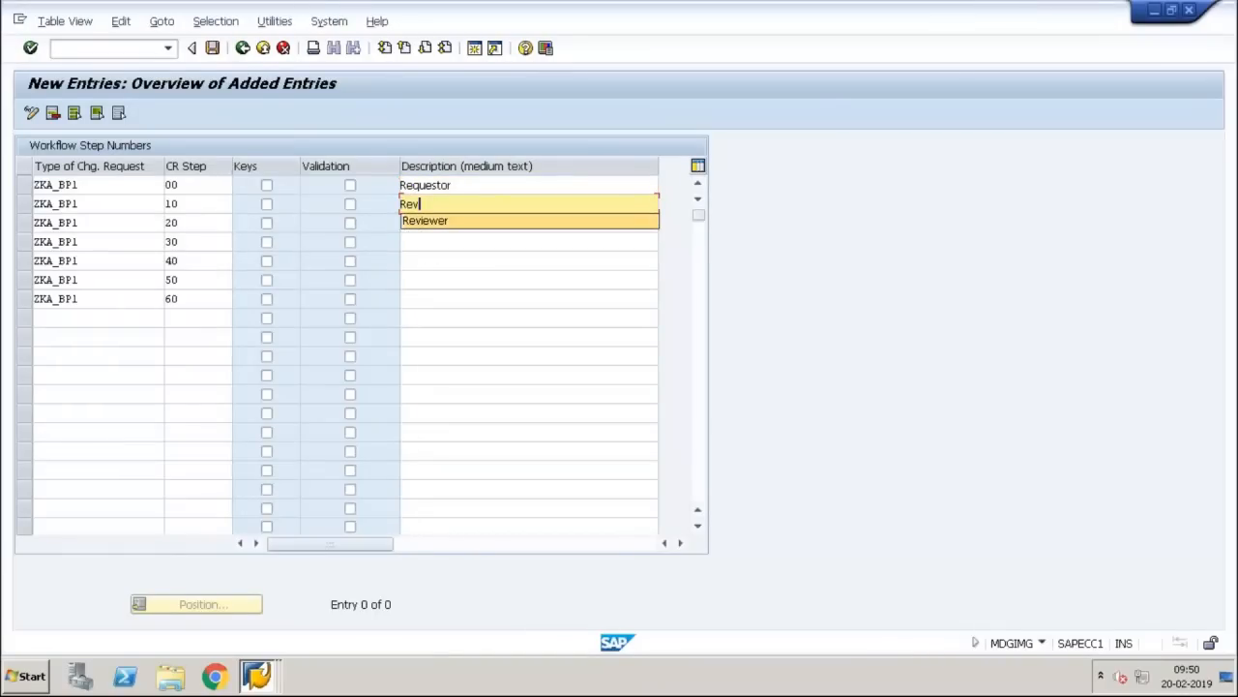
key(Down)
key(Return)
key(Down)
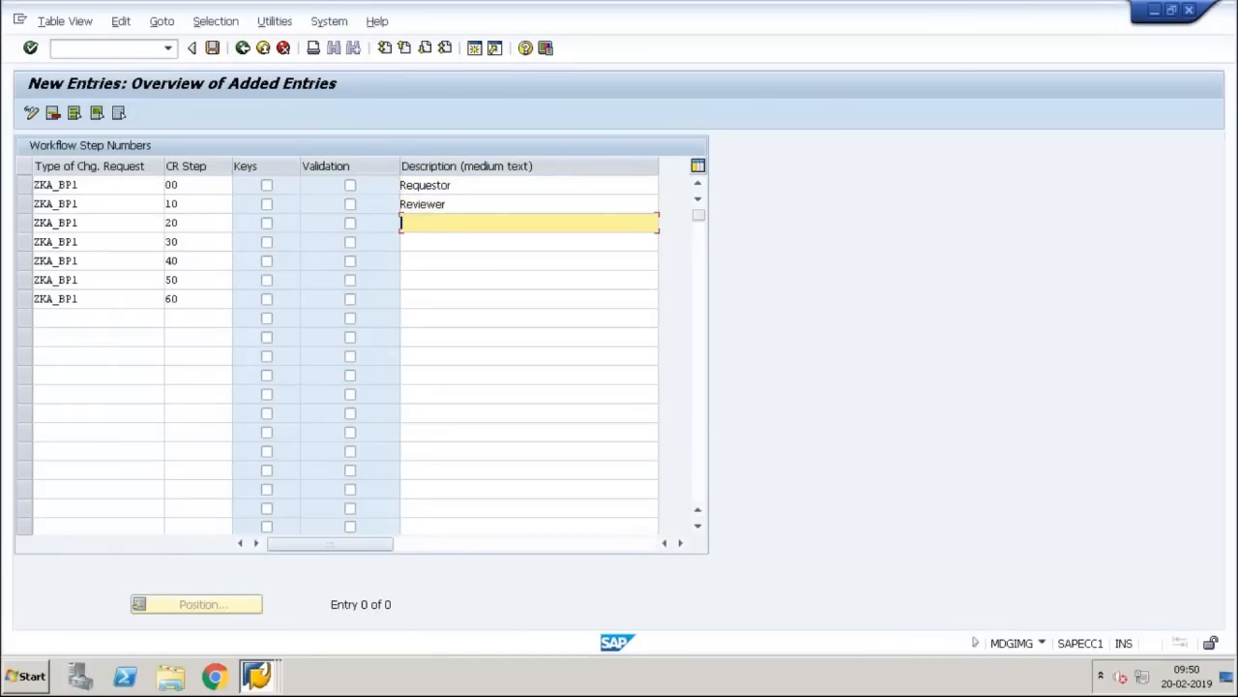
Step: Describe steps 20, 30 and 40 as Approver, Activation and Resumit
text(A)
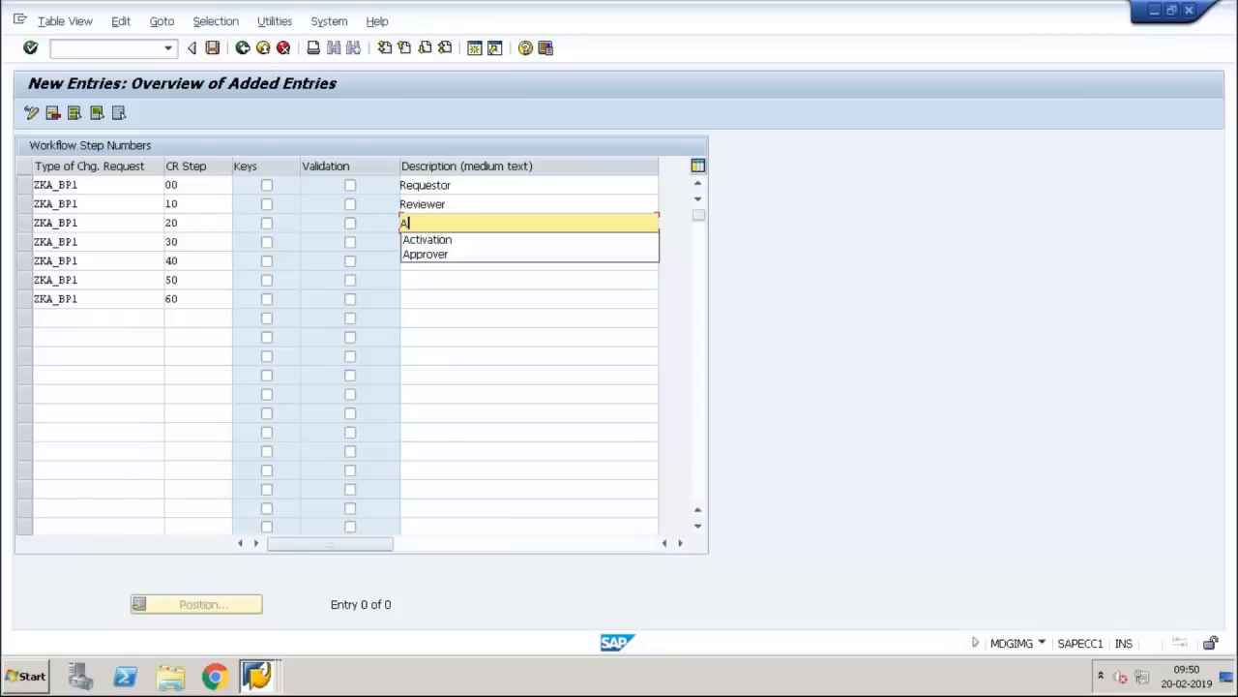
key(Down)
key(Down)
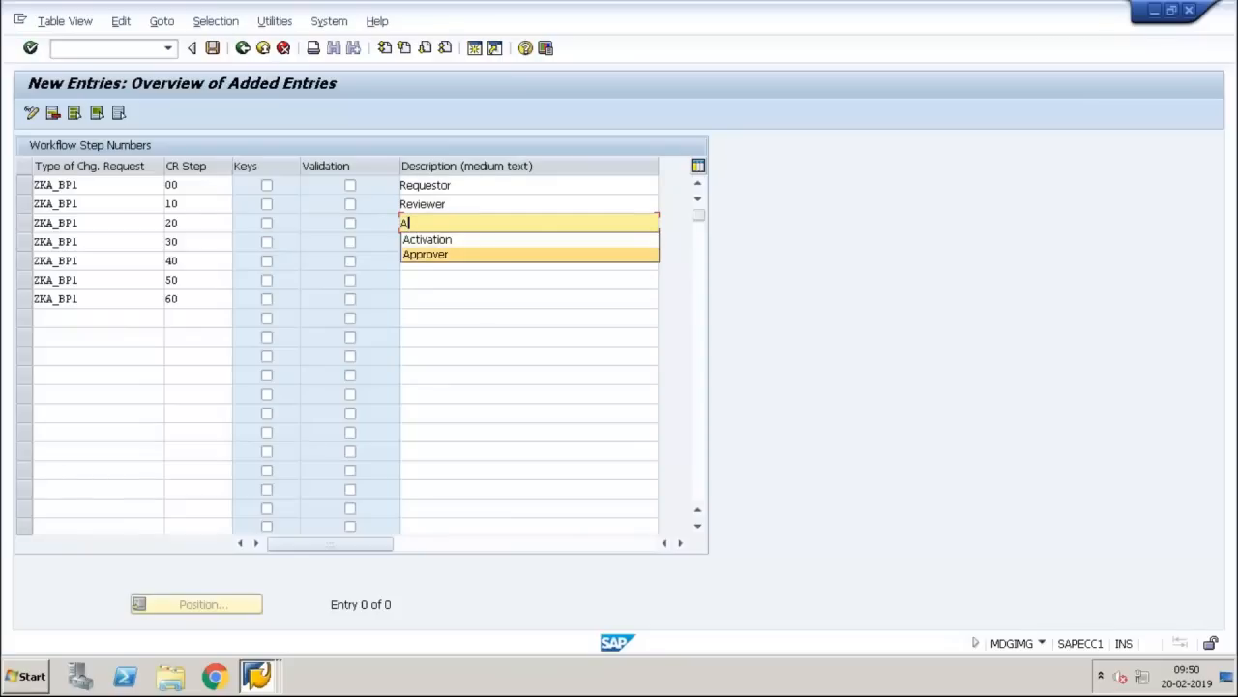
key(Return)
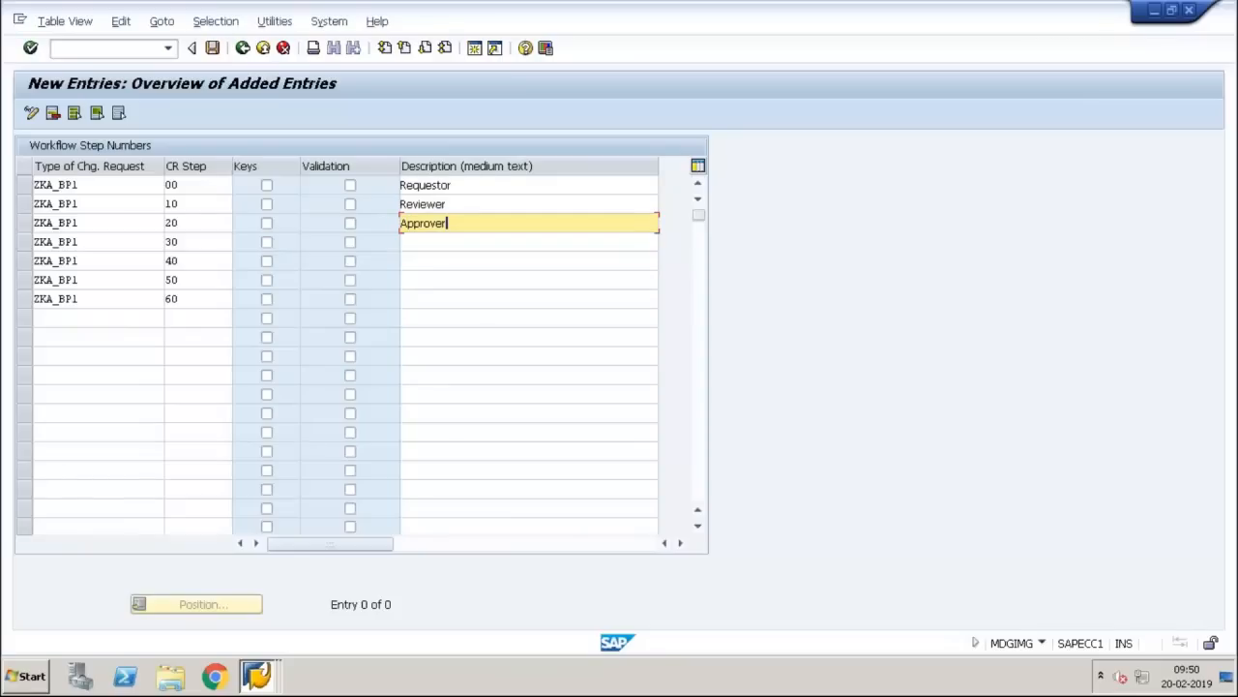
key(Down)
text(ac)
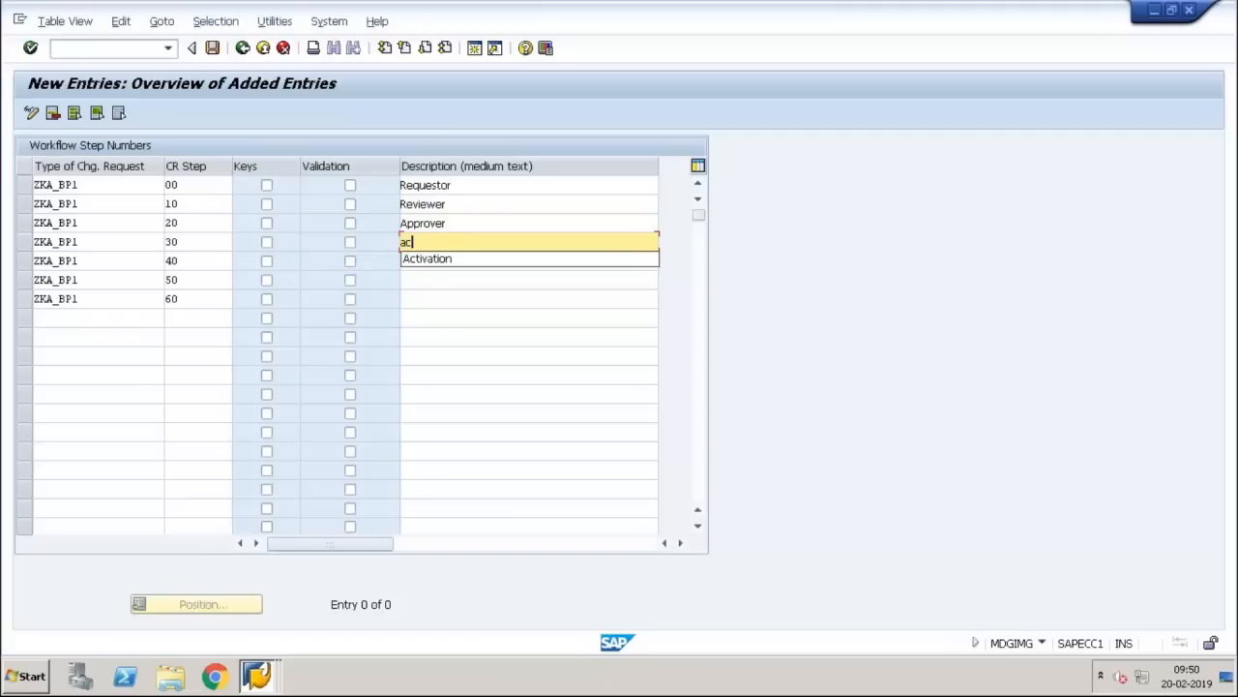
key(Down)
key(Return)
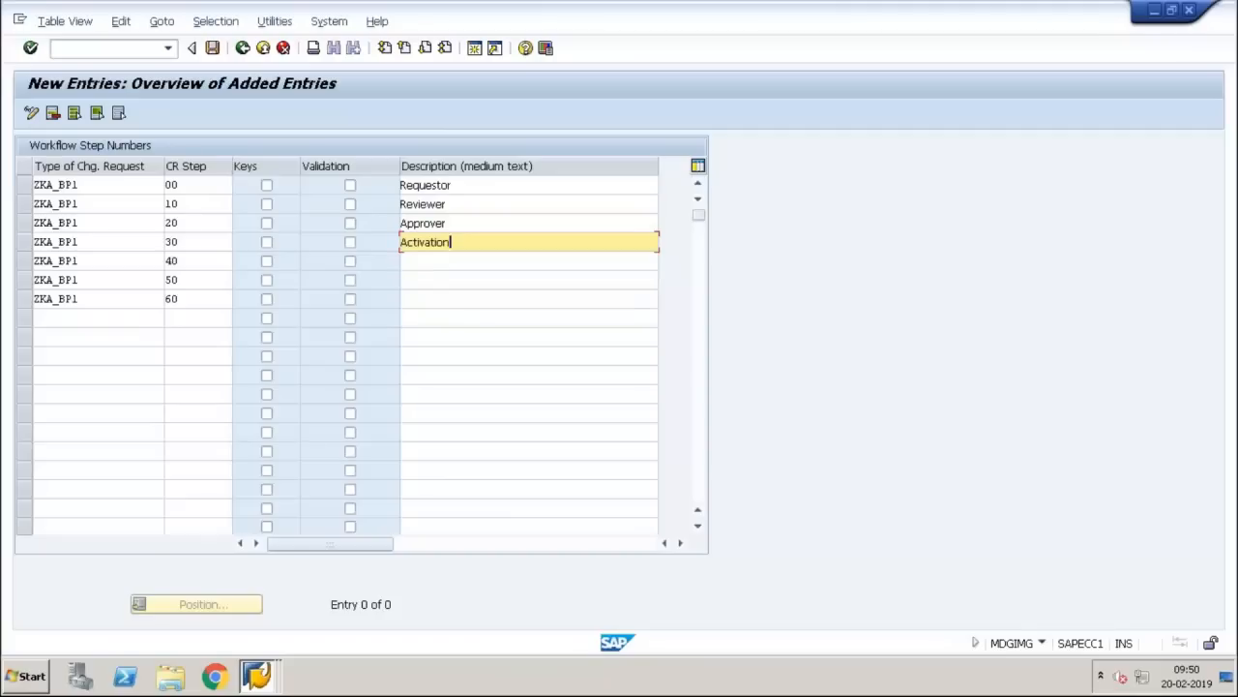
key(Down)
text(re)
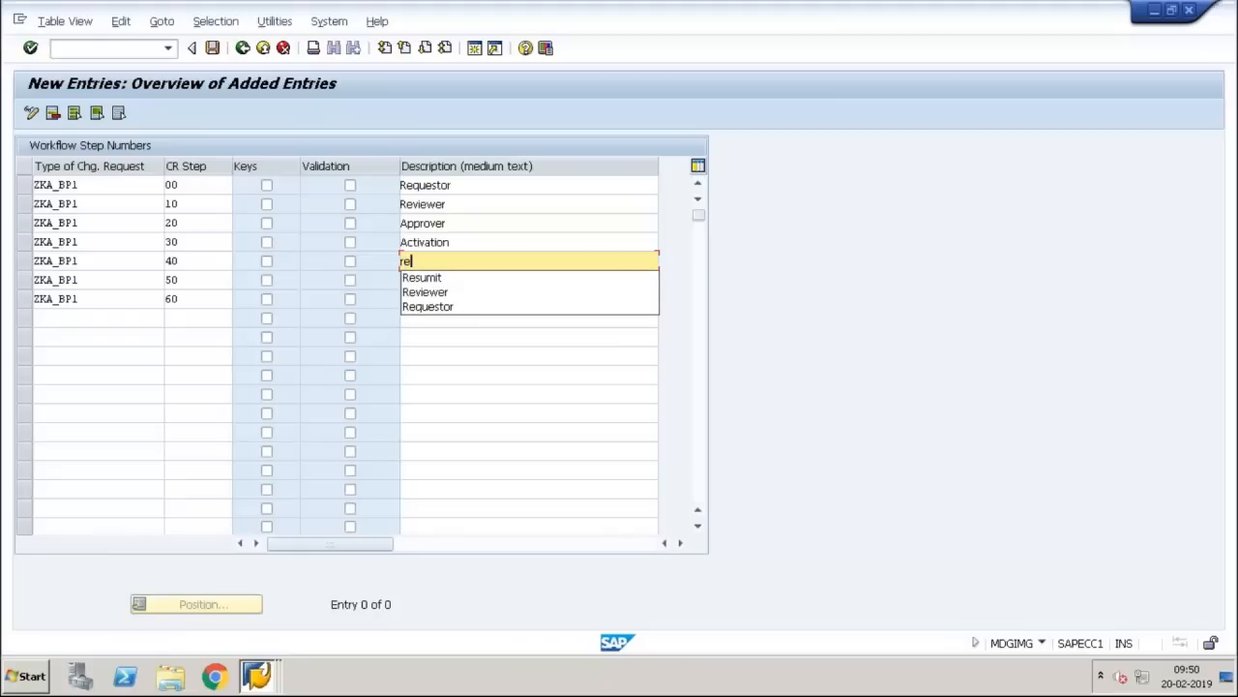
key(Down)
key(Return)
key(Down)
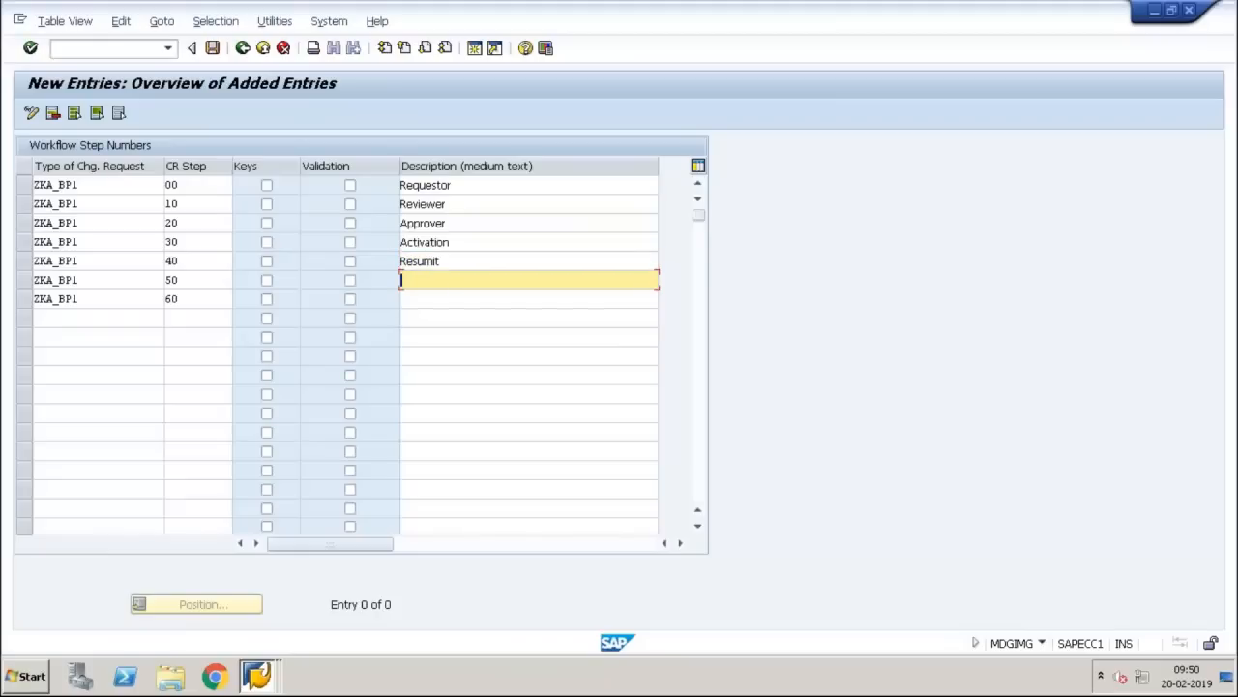
Step: Describe step 50 as Roll Back and step 60 as Complete
text(o)
key(BackSpace)
text(ro)
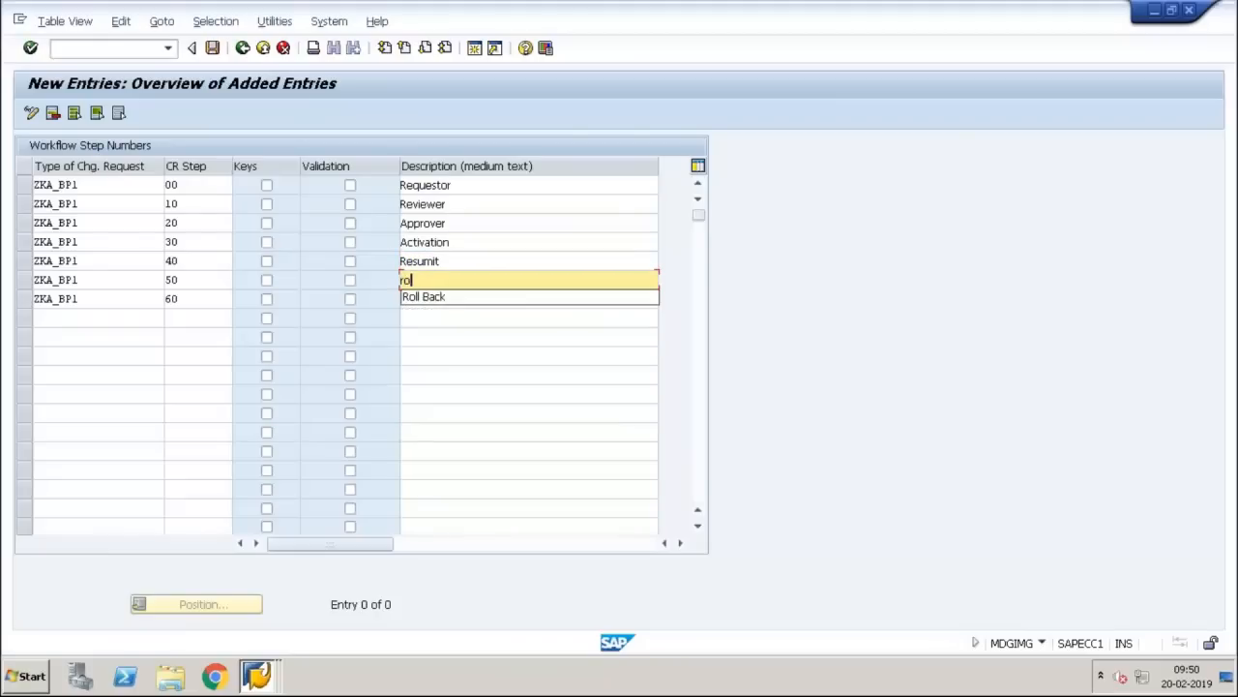
key(Down)
key(Return)
key(Down)
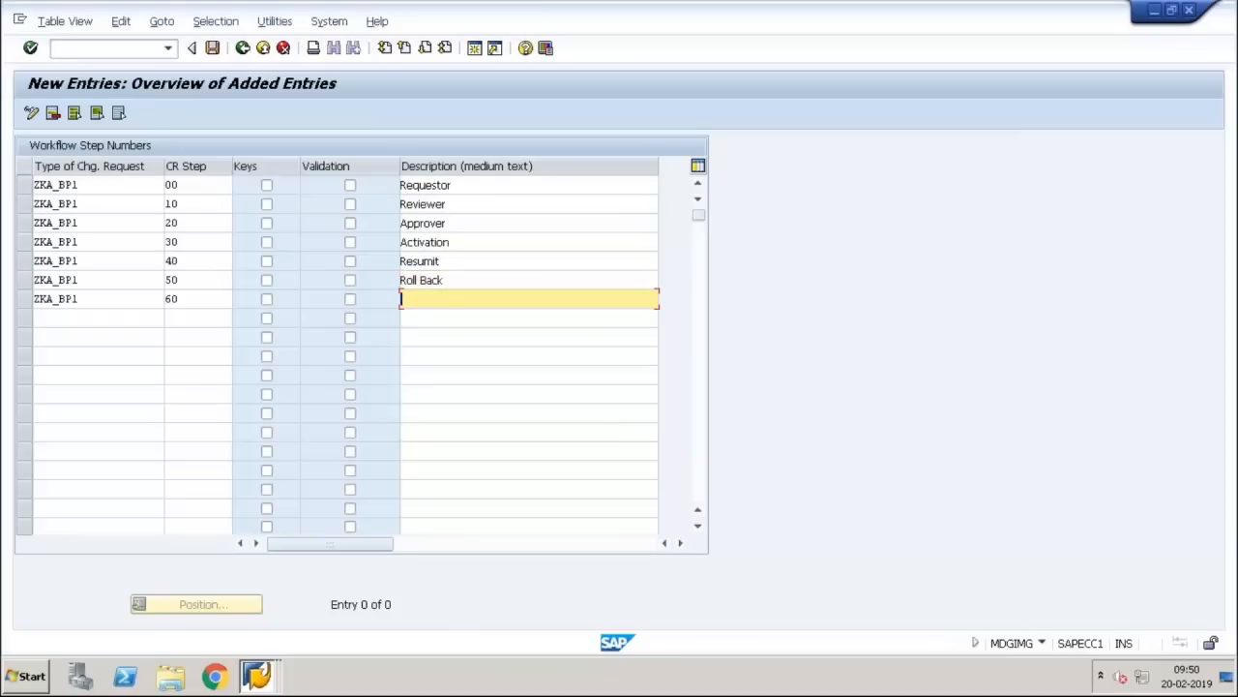
text(com)
key(Down)
key(Return)
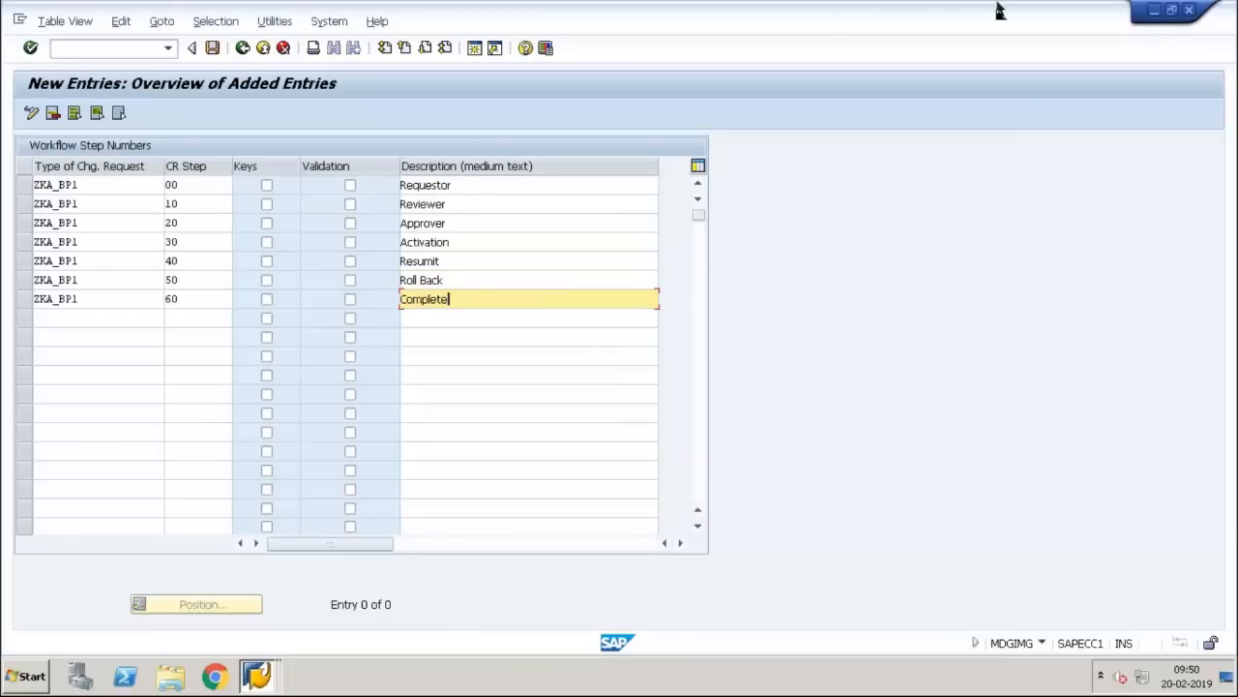
Step: View the Process Re-modeled workflow diagram slide in PowerPoint, then return to the SAP session
click(813, 14)
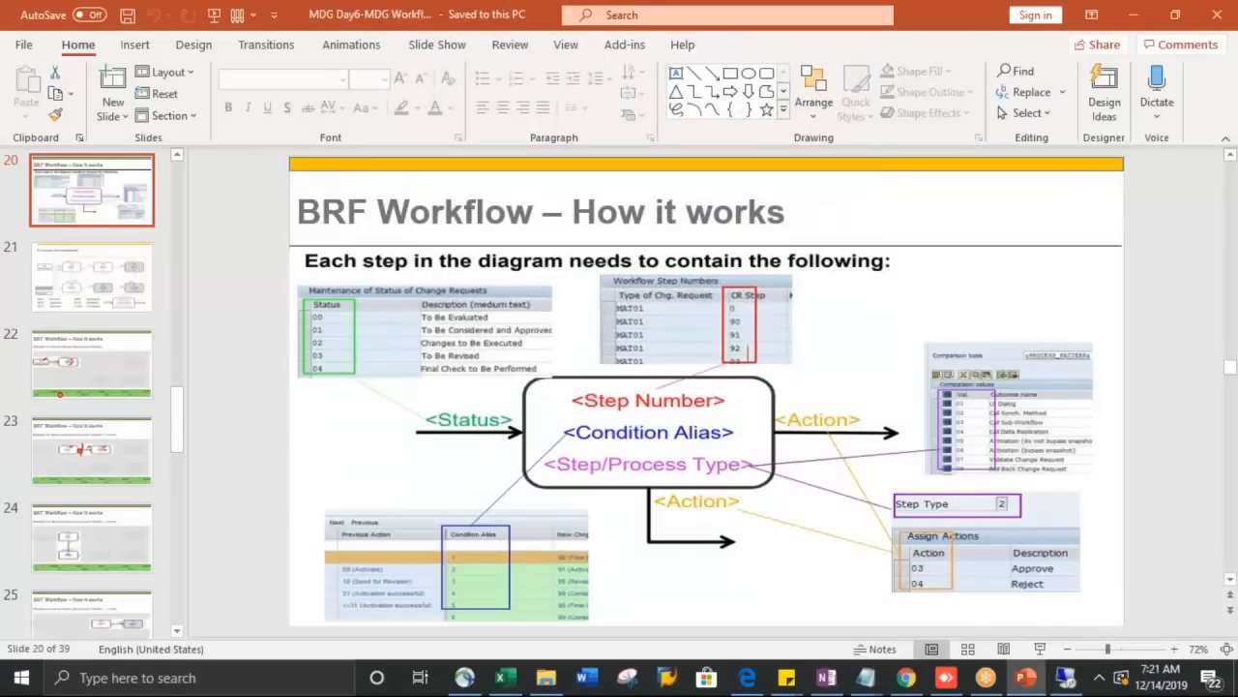
scroll(762, 329, down, 1)
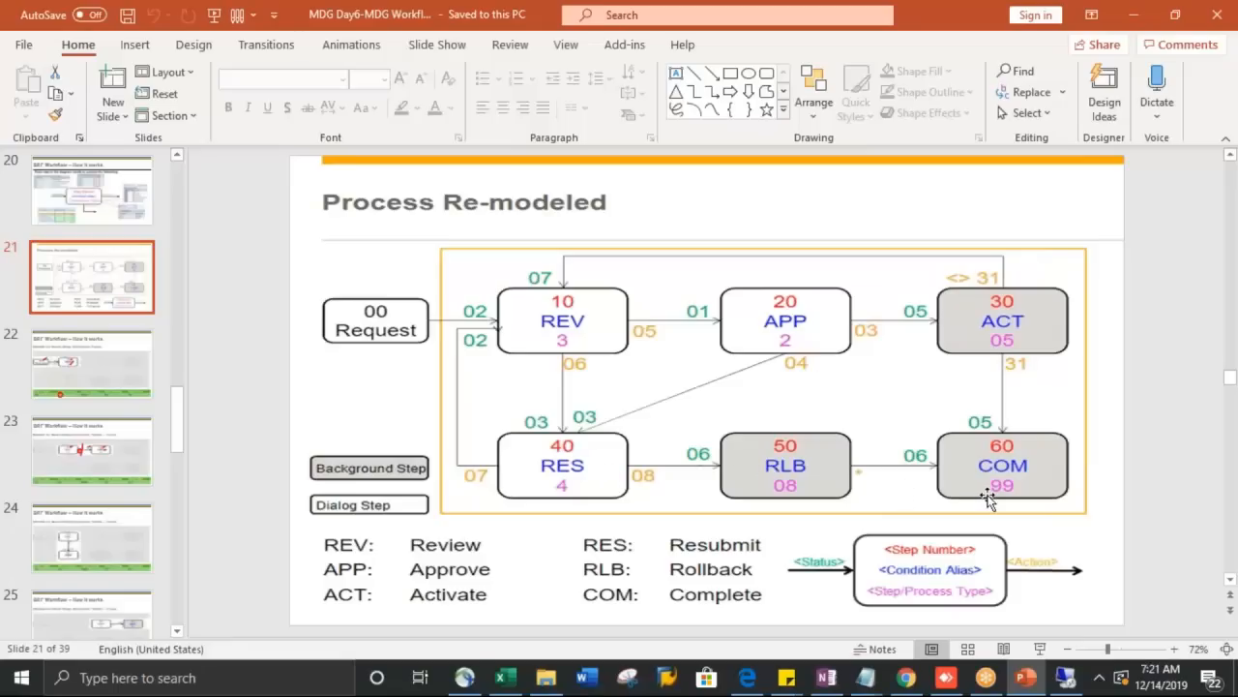
key(alt+Tab)
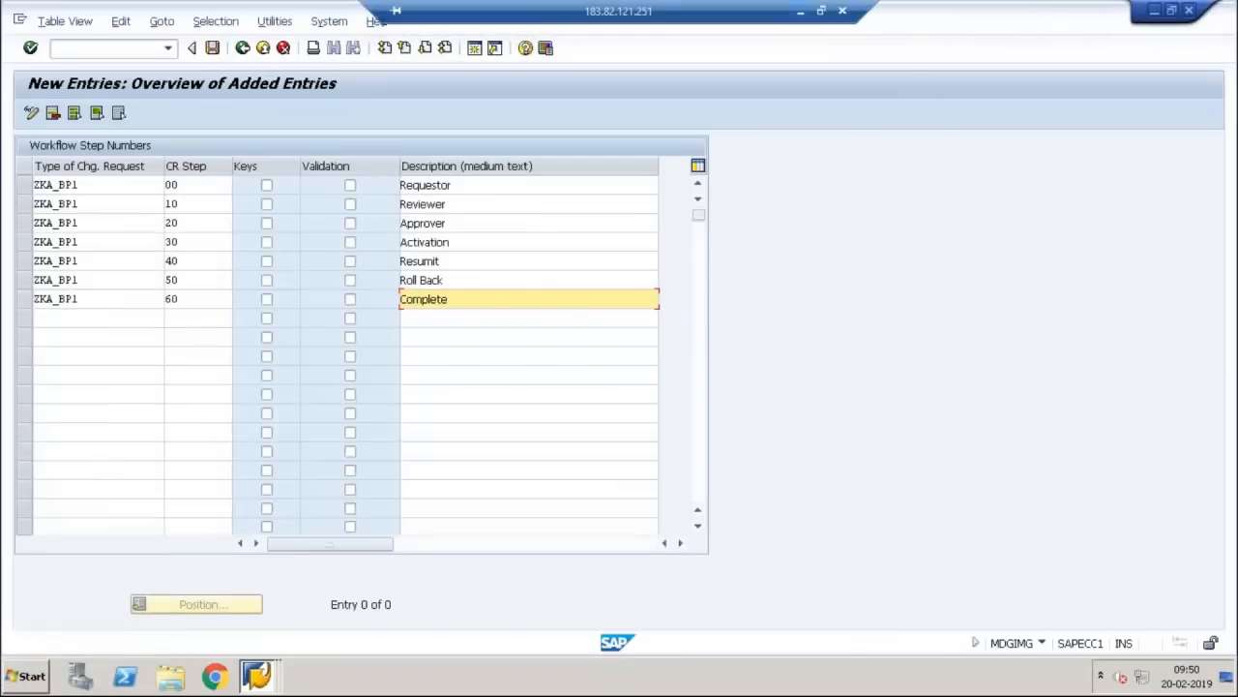
Step: Validate the seven new ZKA_BP1 step entries, then bring up Windows search after the session drops
key(Return)
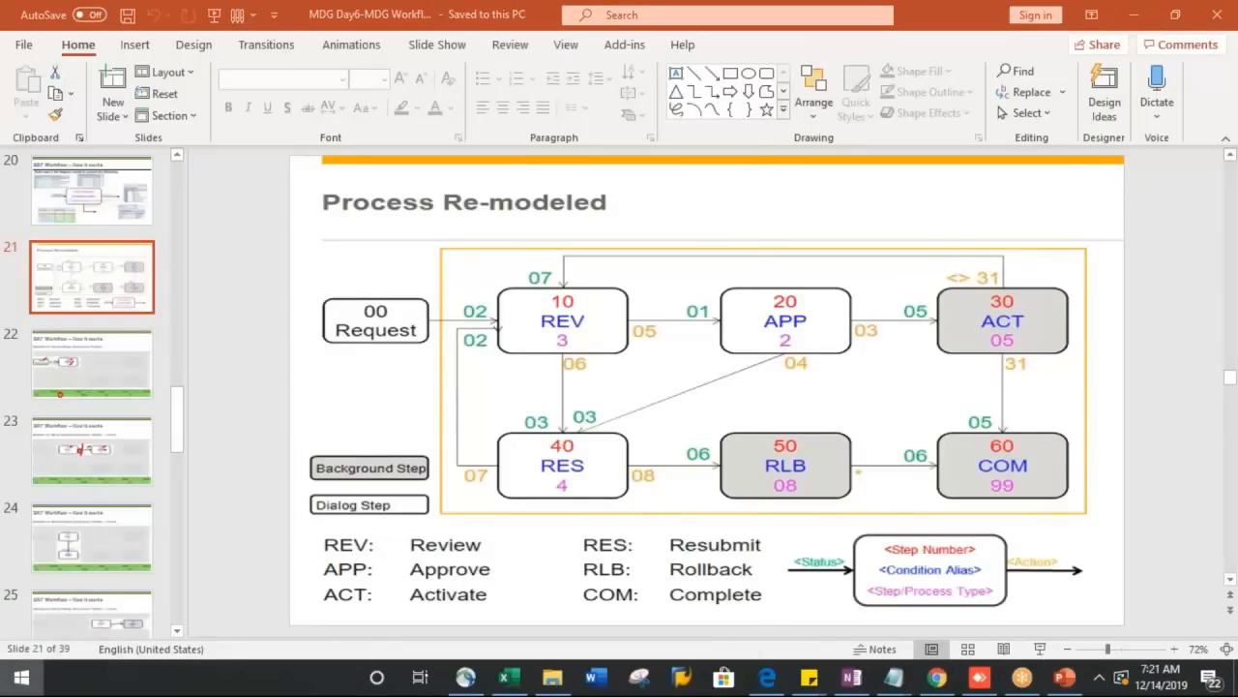
key(super)
text(remote)
key(Return)
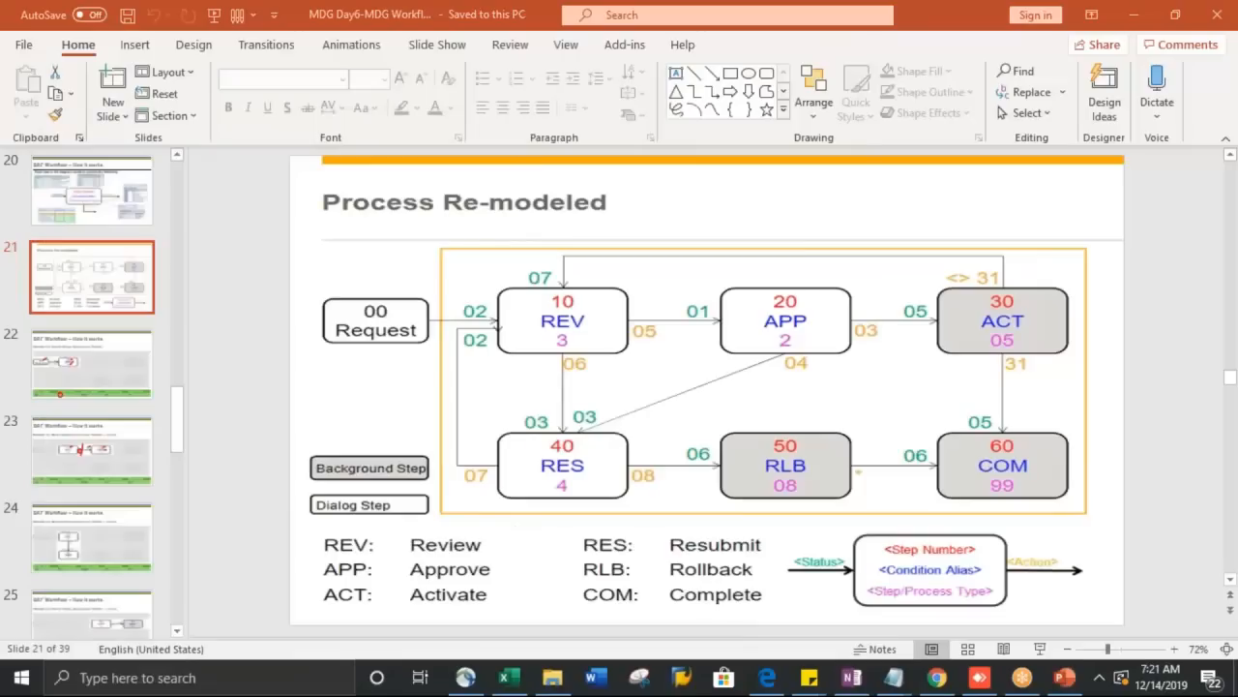
key(Return)
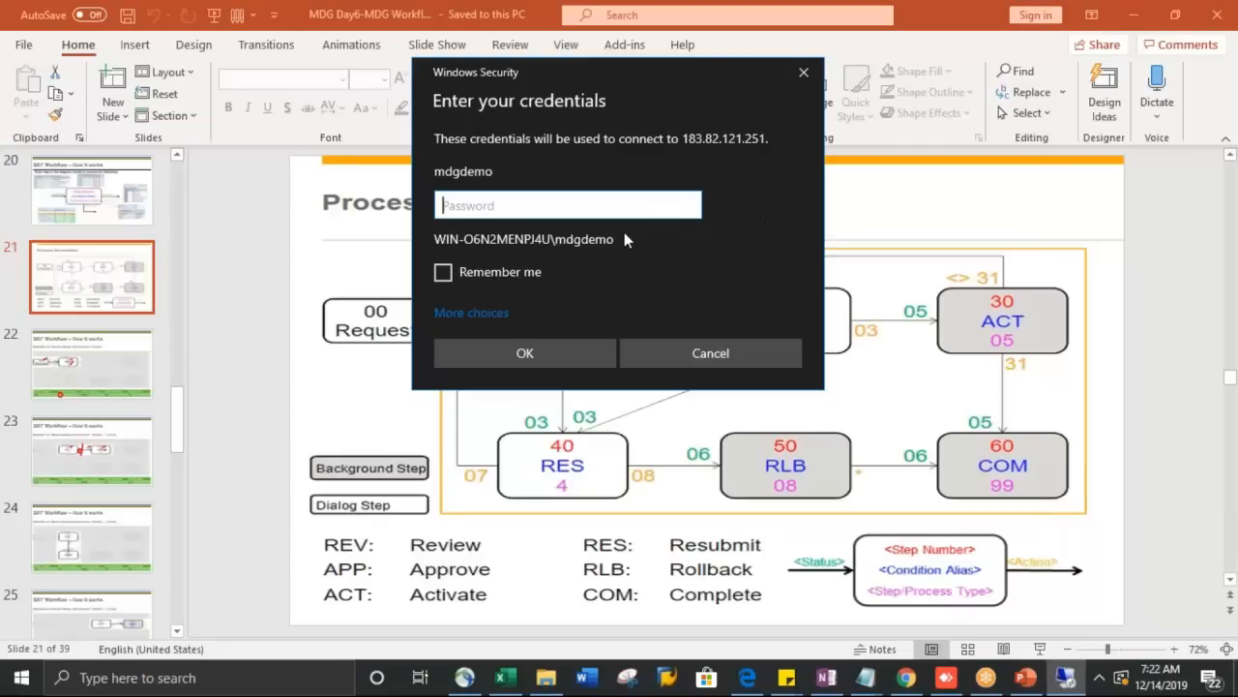
Step: Enter the account password and accept the certificate warning to resume the remote session
text(•••••••••)
key(Return)
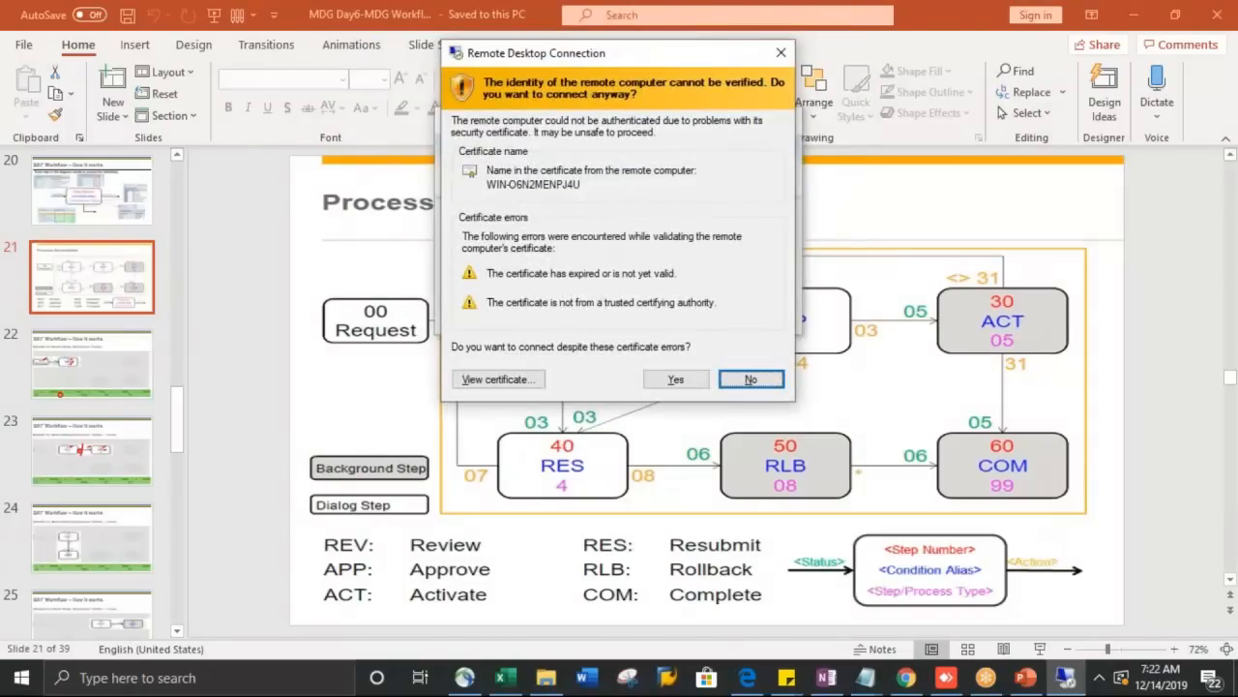
click(677, 379)
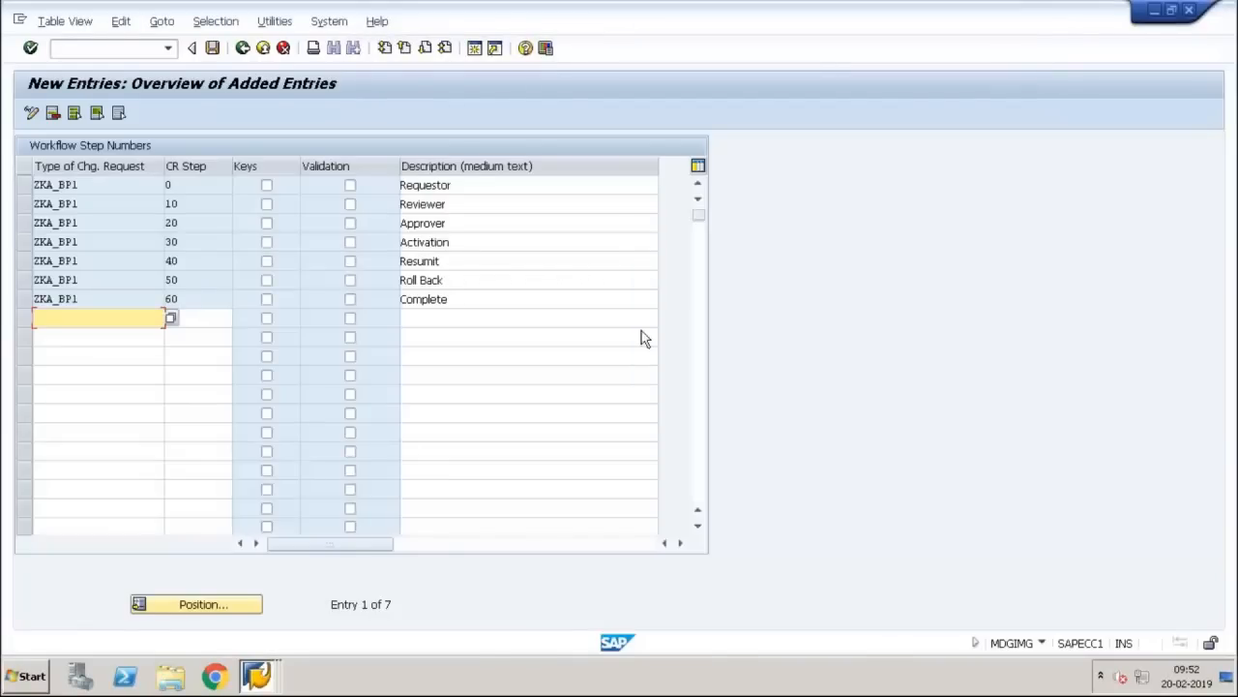
Step: Exit step-number maintenance, saving the new ZKA_BP1 entries under the customizing request
click(243, 48)
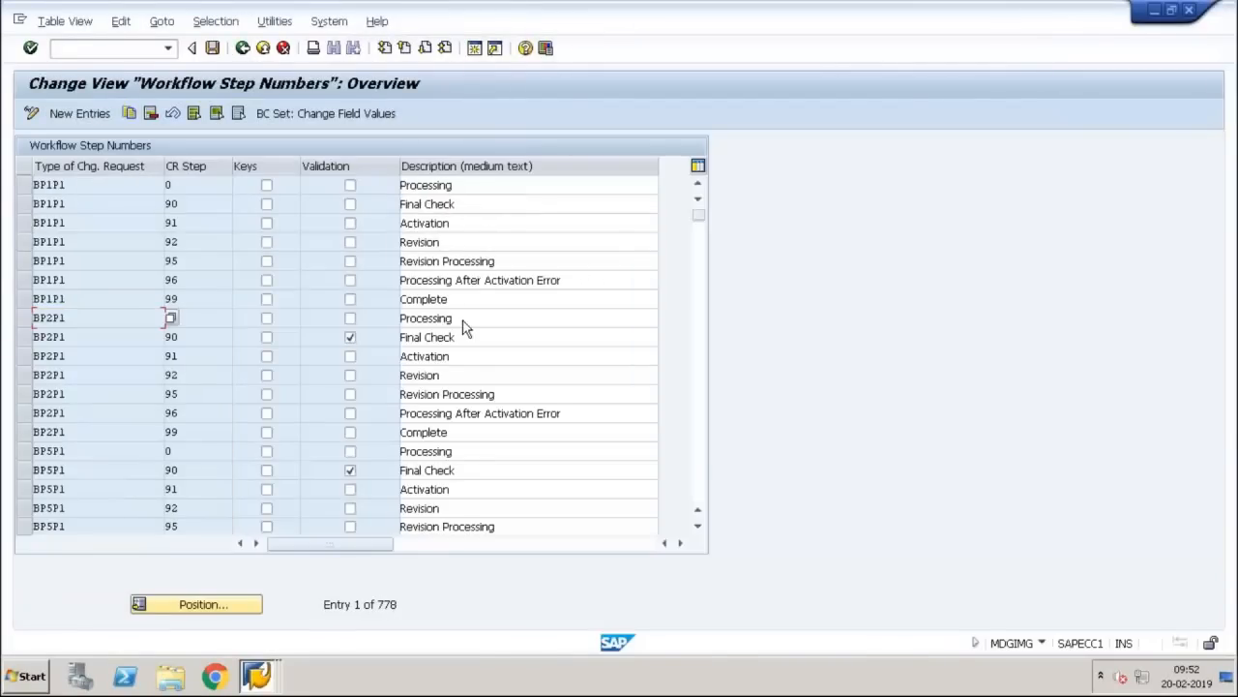
click(250, 55)
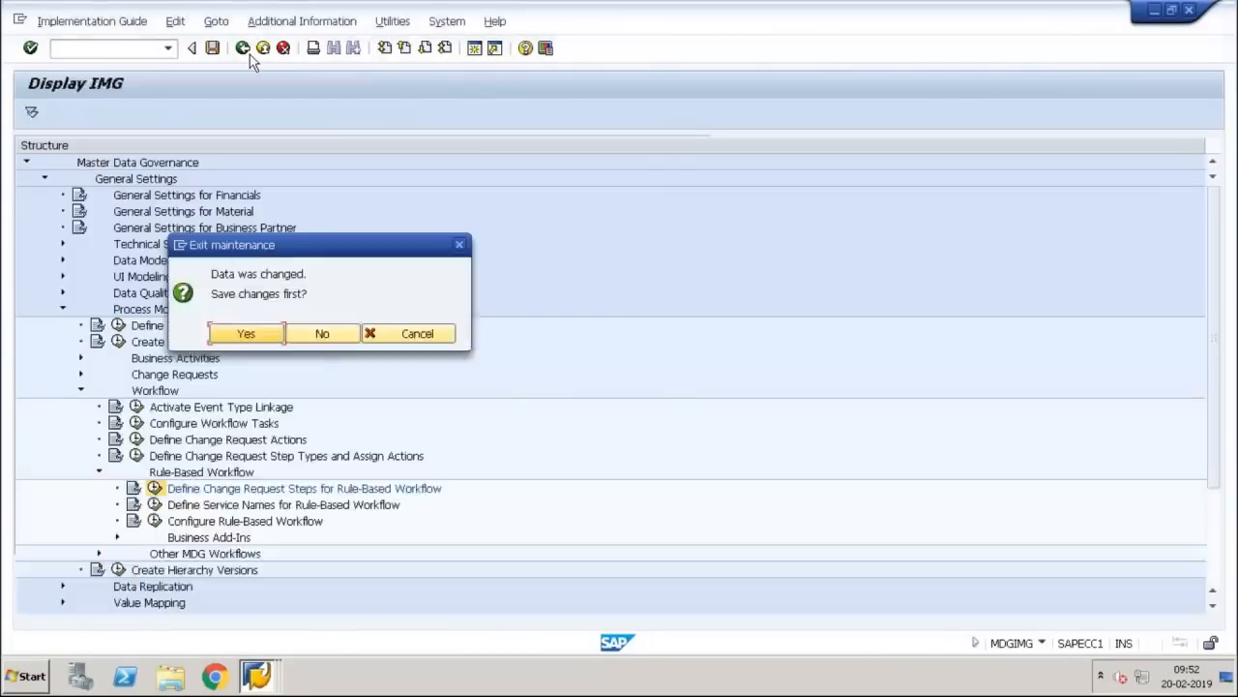
click(246, 334)
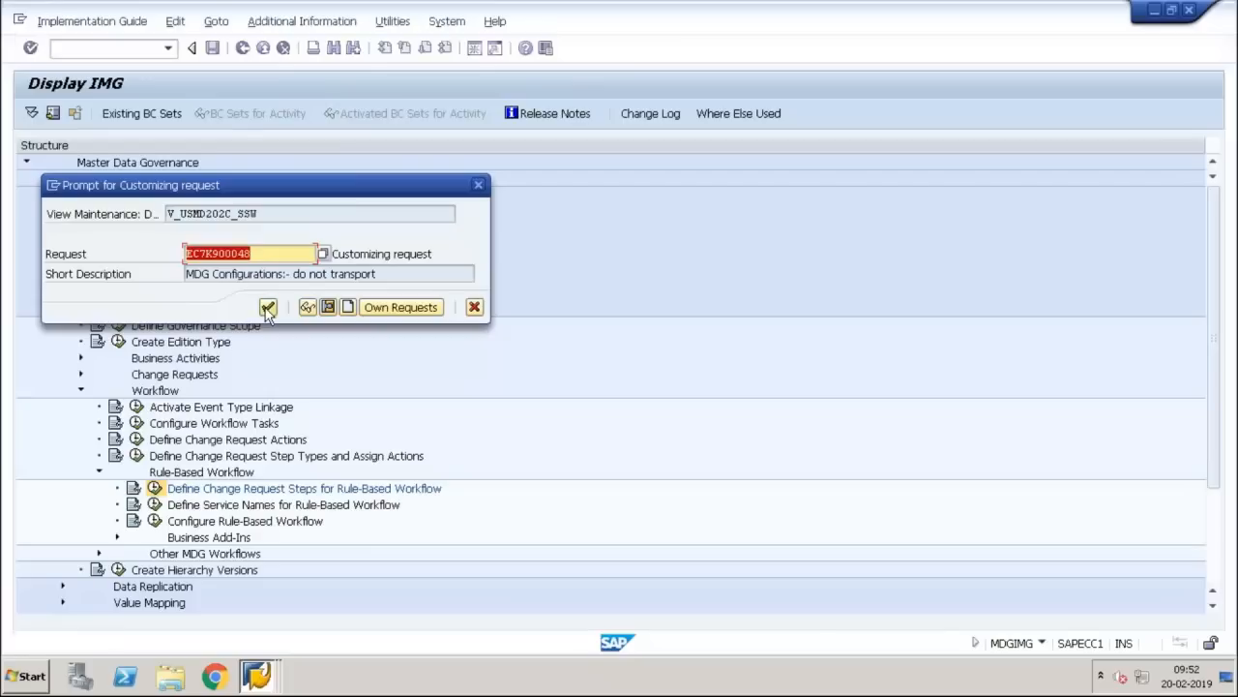
click(267, 308)
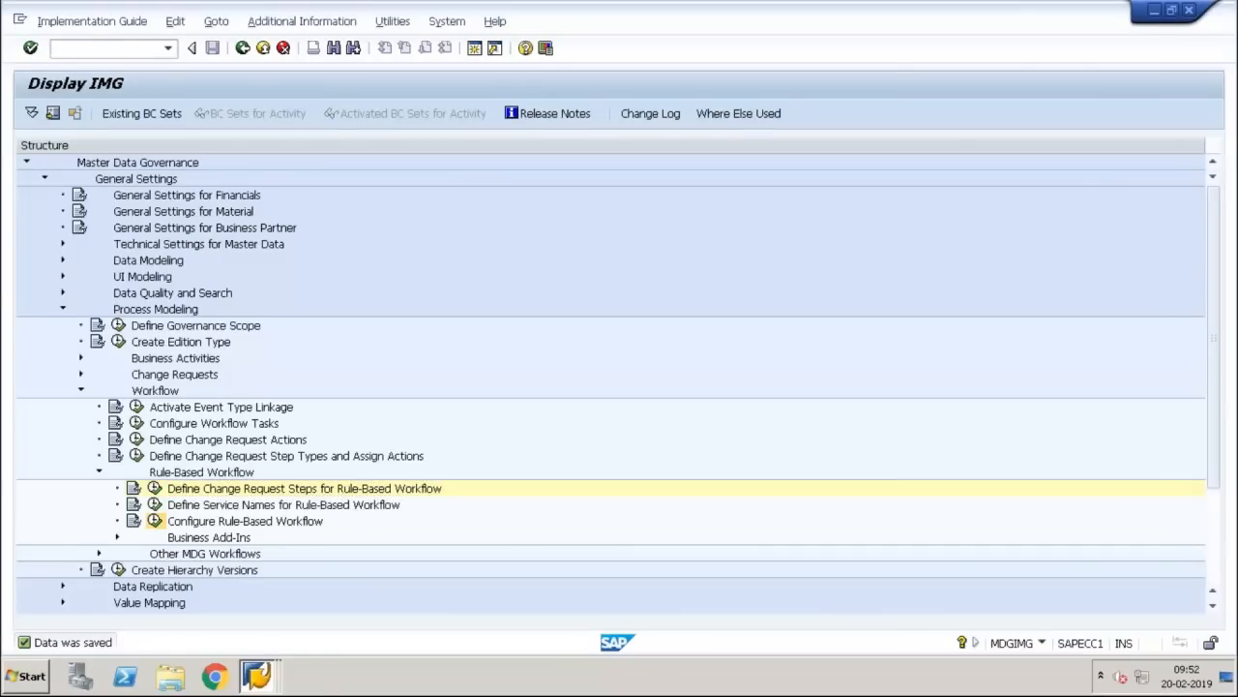
click(154, 520)
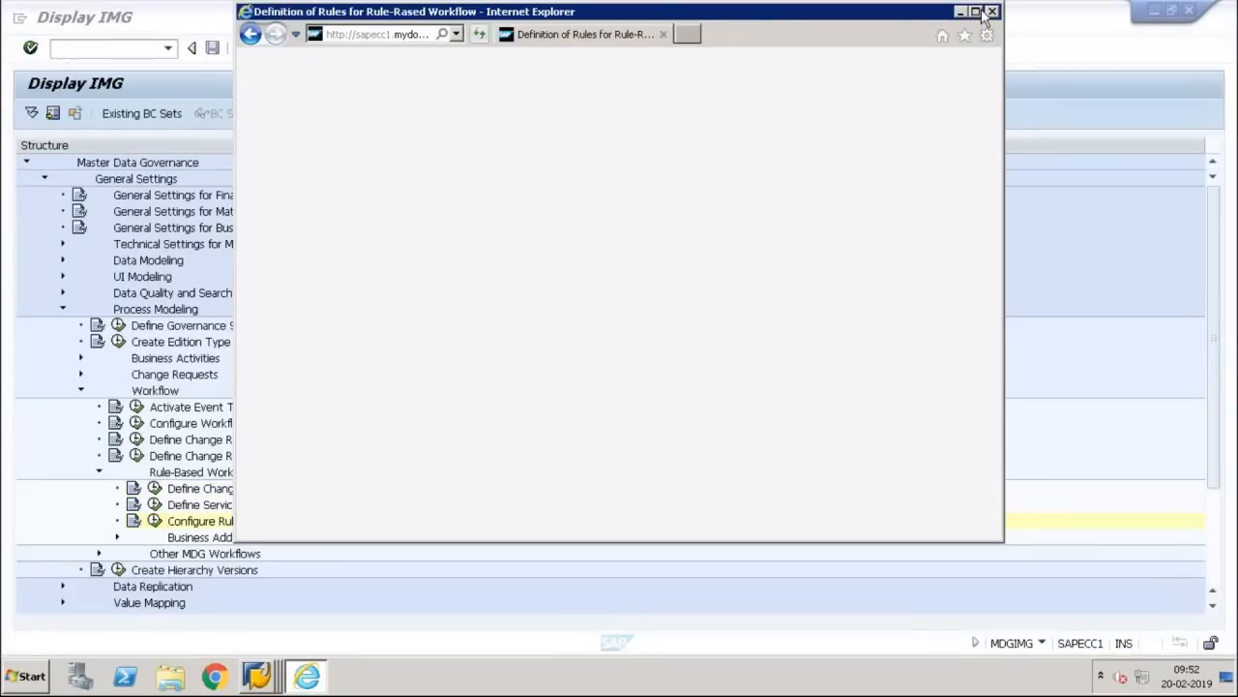
Step: Enter change request type ZKA_BP1 in the maximized workflow window and continue as a Local Object
click(977, 12)
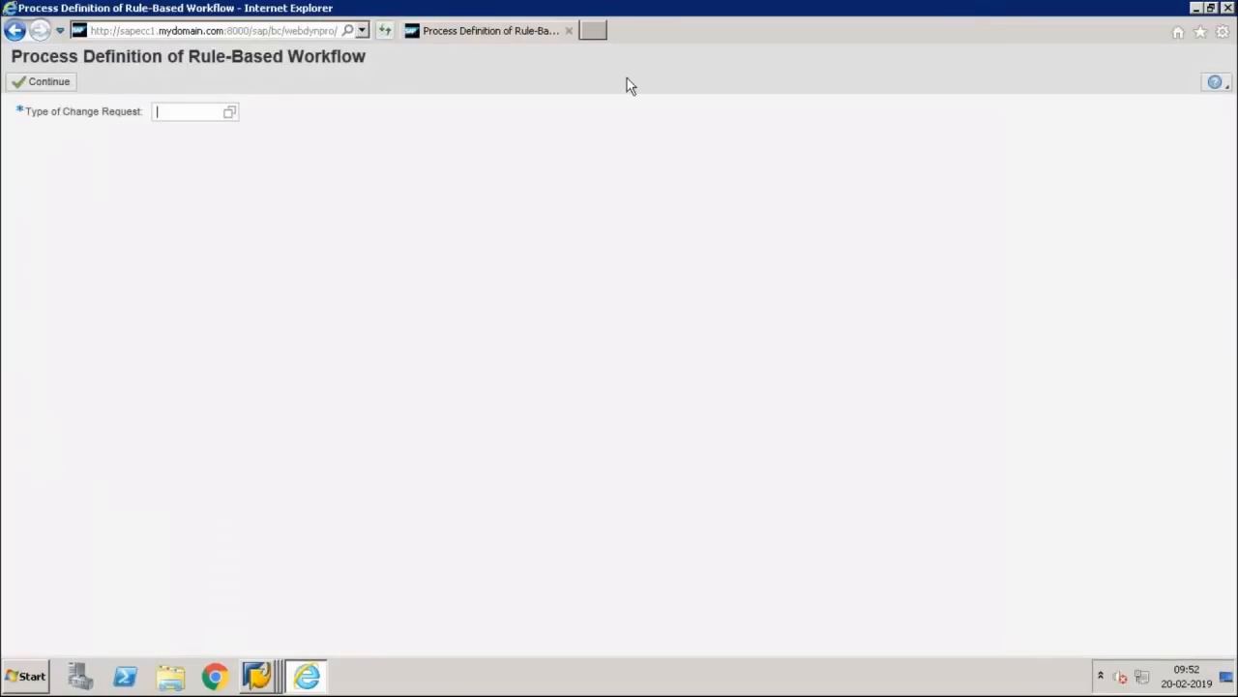
text(zka_BP1)
key(Return)
click(60, 87)
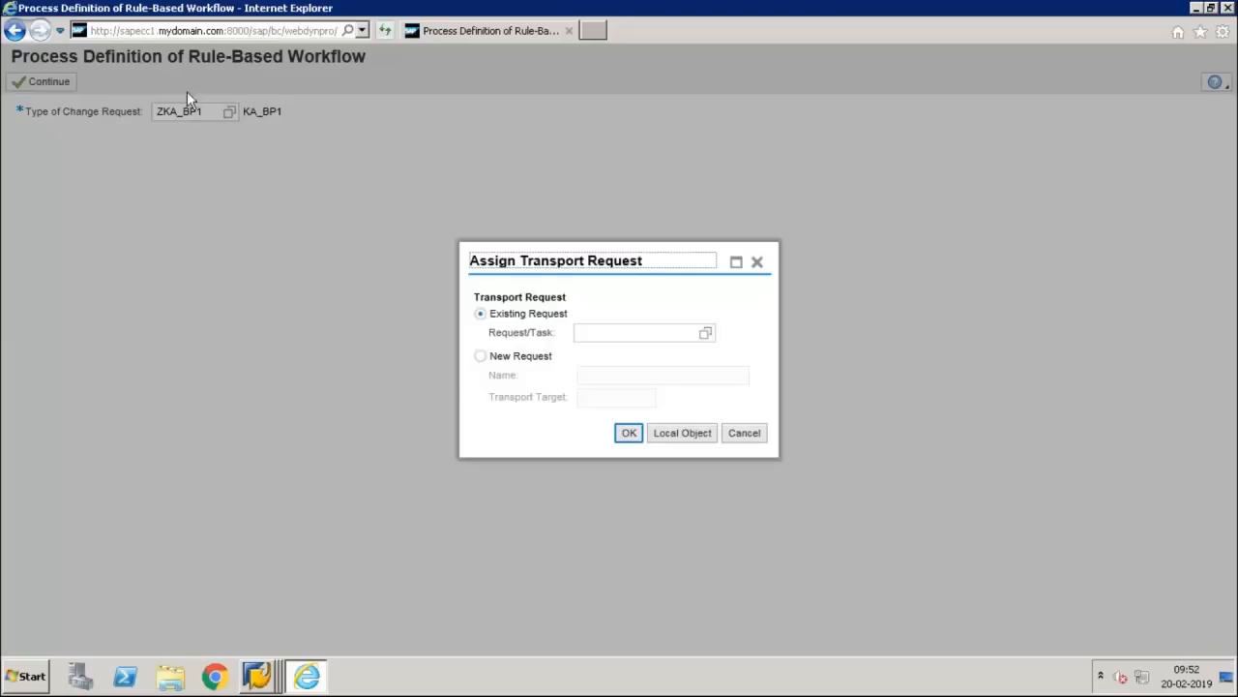
click(661, 437)
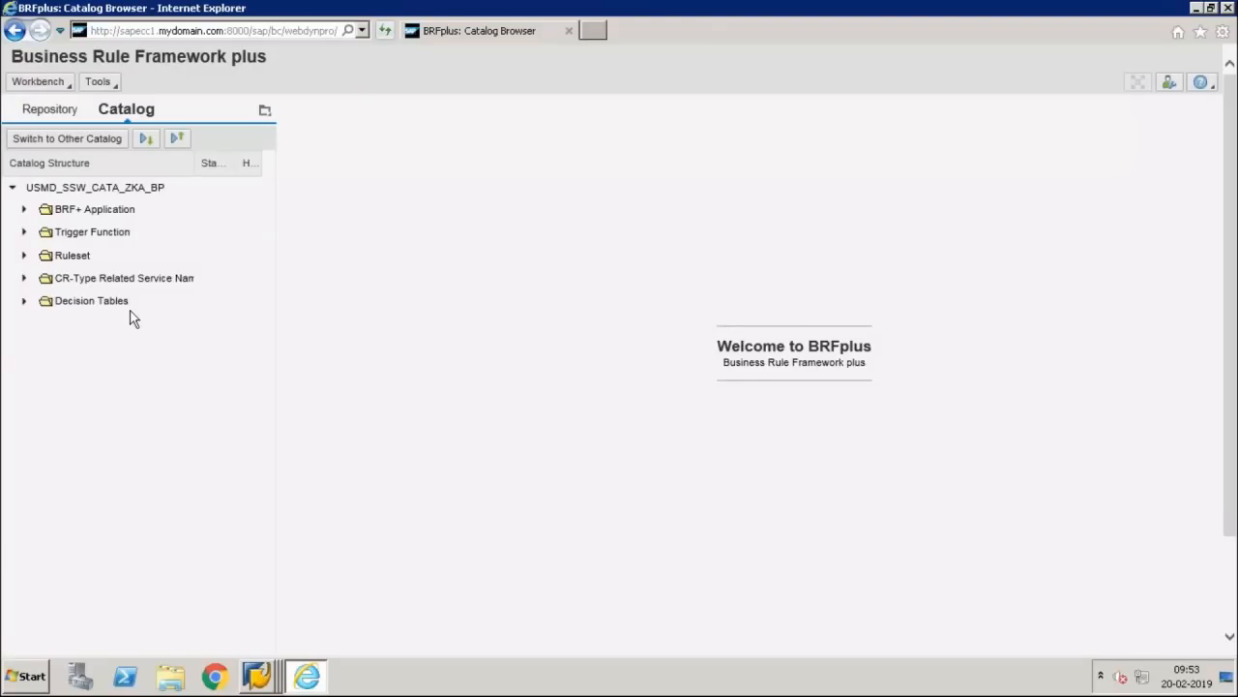
Step: Expand the catalog folders and open ruleset RS_ZKA_BP1 from Function to Call Ruleset's Assigned Rulesets
click(25, 279)
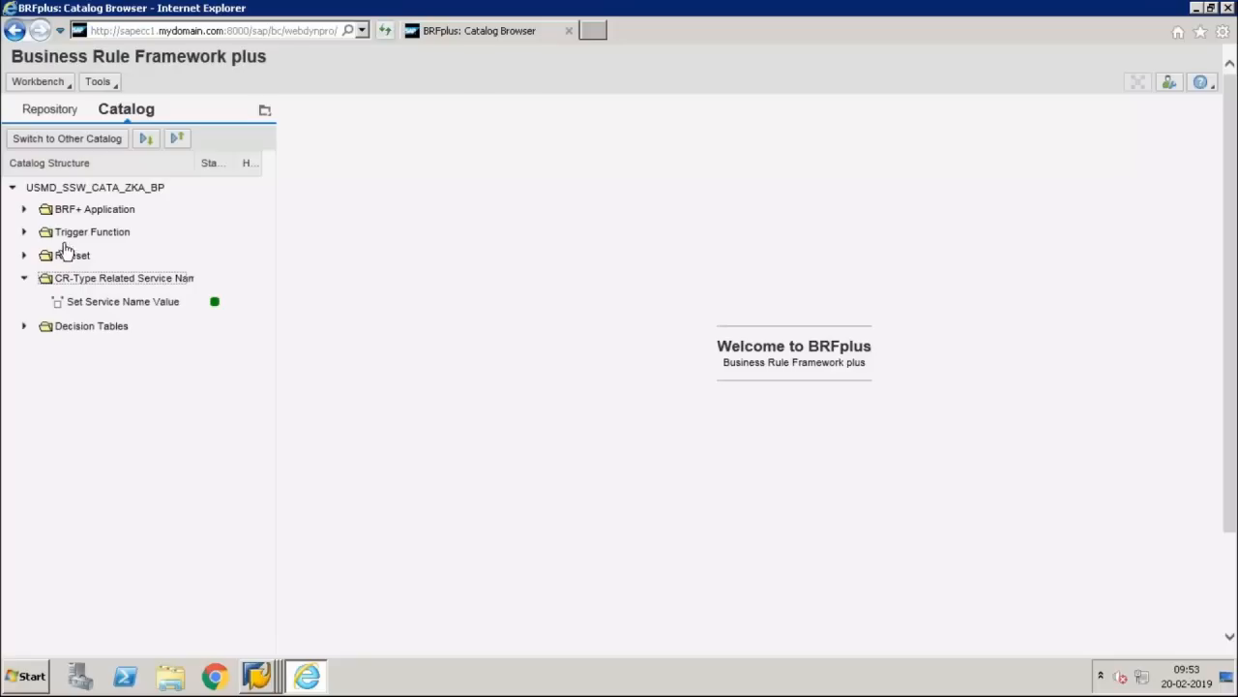
click(24, 234)
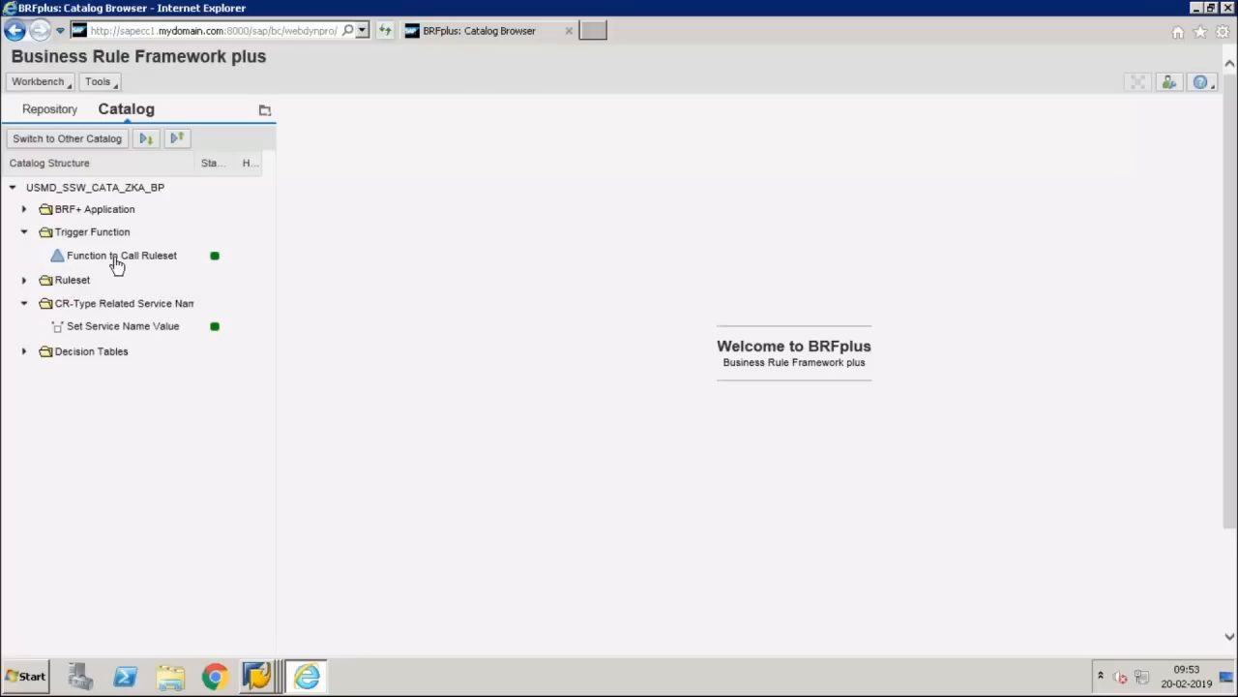
click(115, 257)
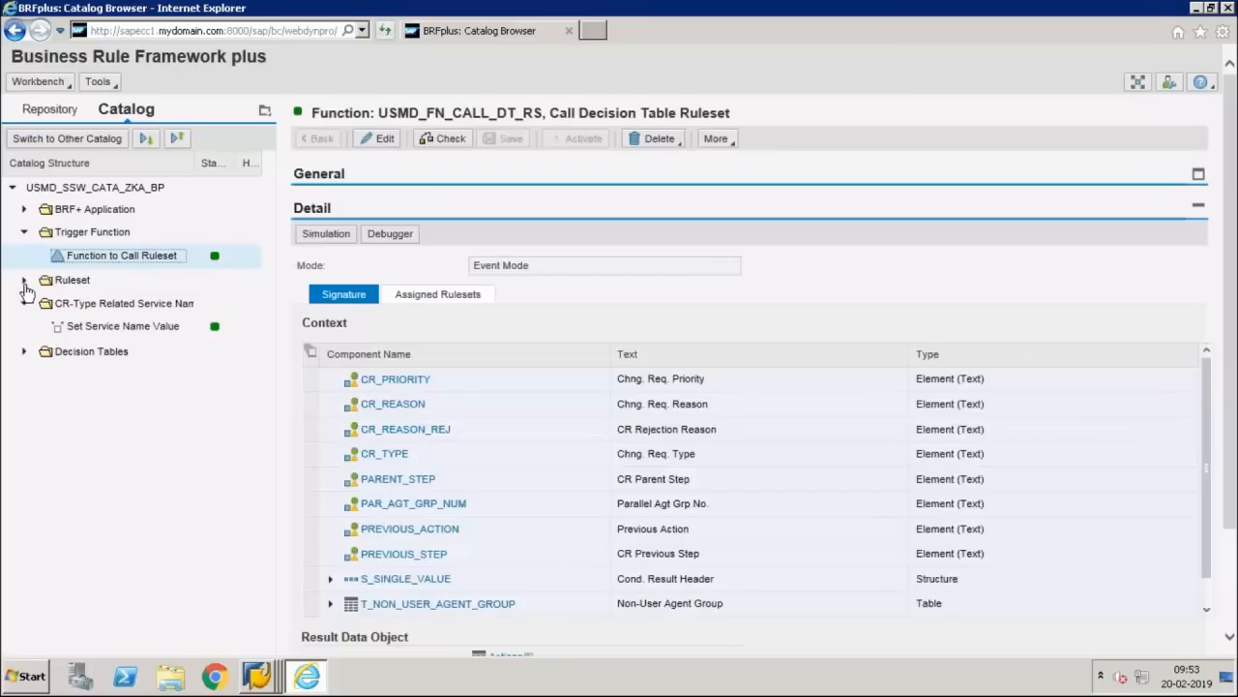
click(24, 280)
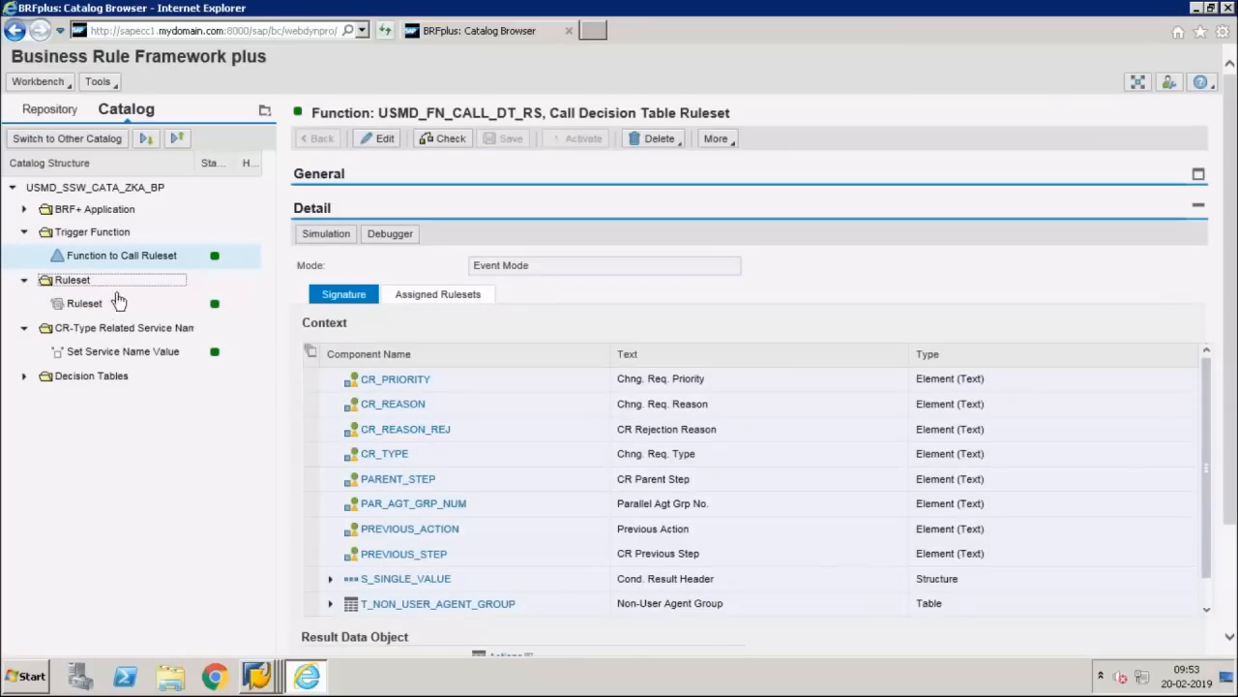
click(118, 259)
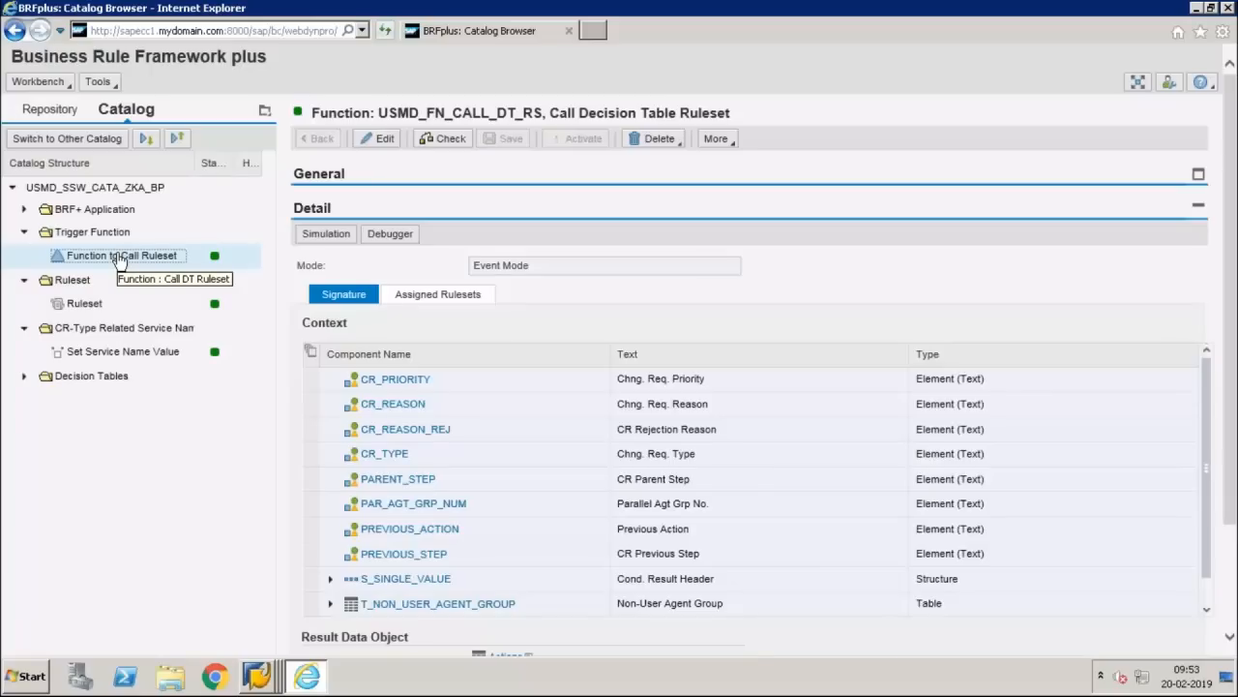
click(435, 299)
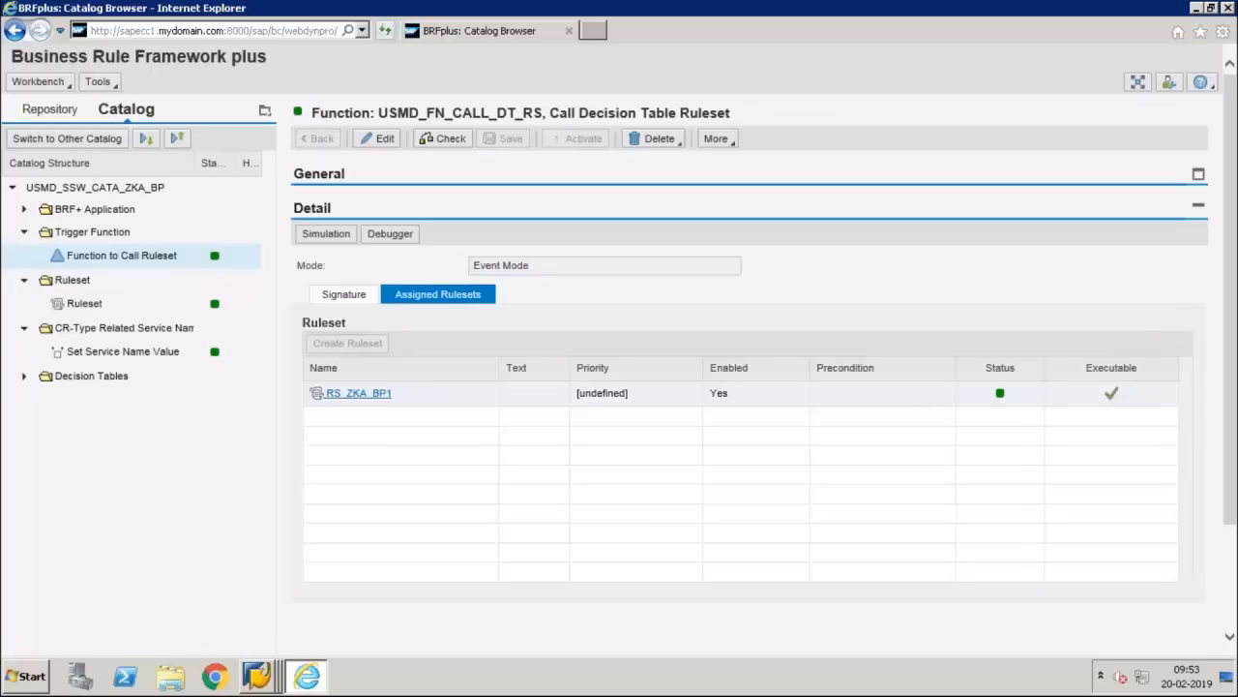
click(358, 393)
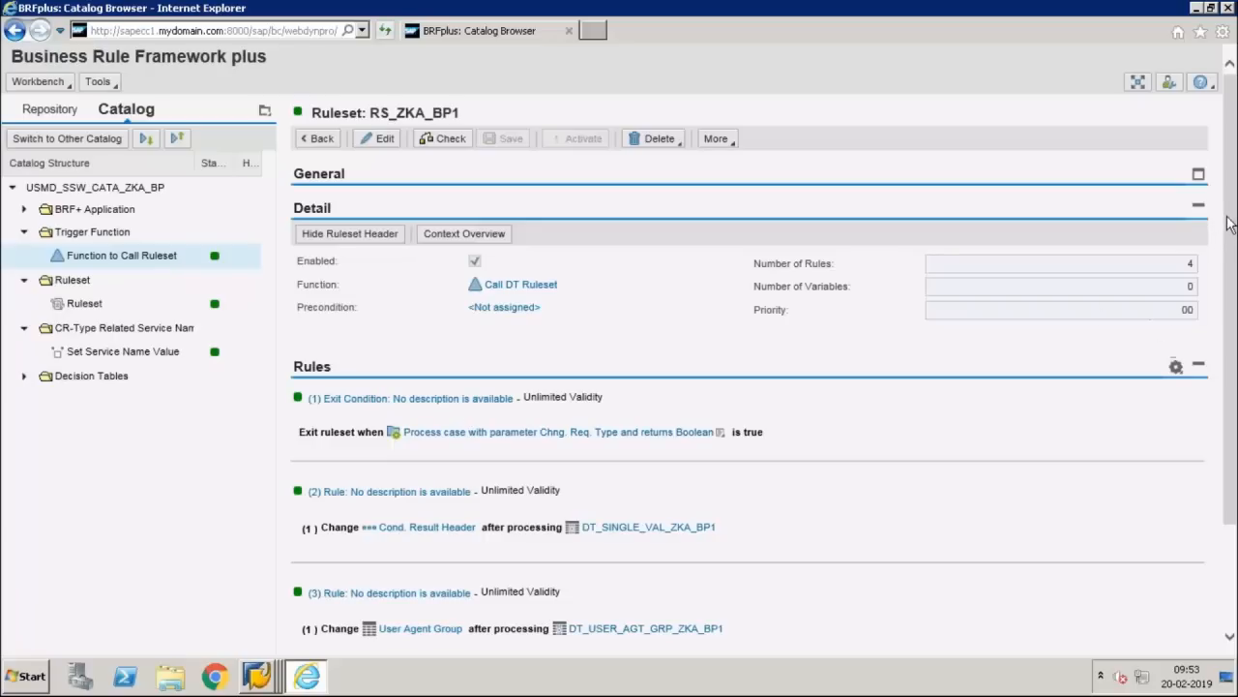
Step: Collapse Trigger Function, Ruleset and CR-Type Related Service Name, then expand Decision Tables
drag(1232, 249, 1227, 353)
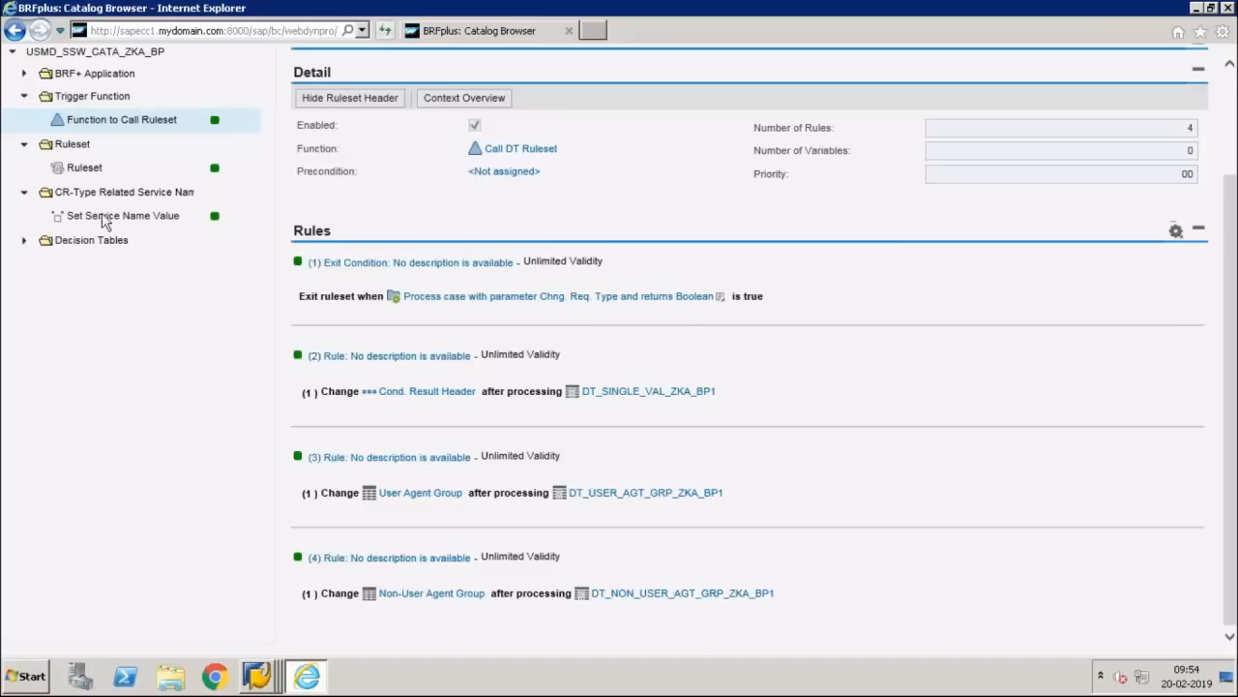
click(24, 98)
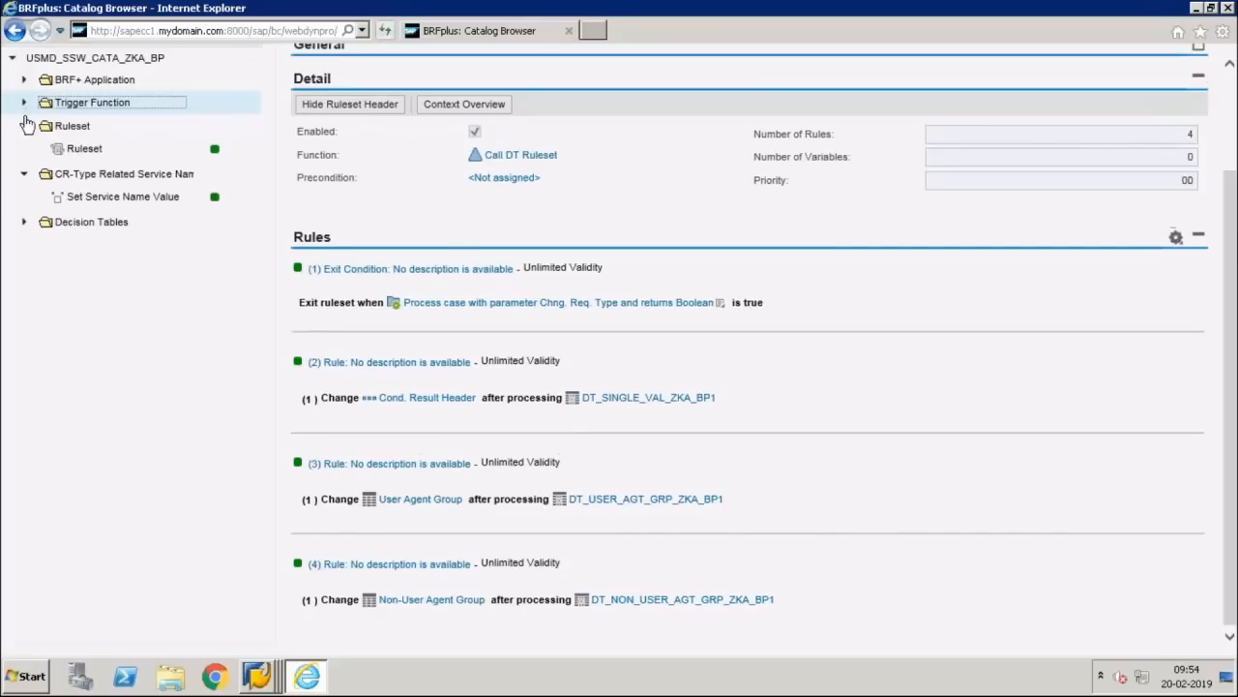
click(25, 124)
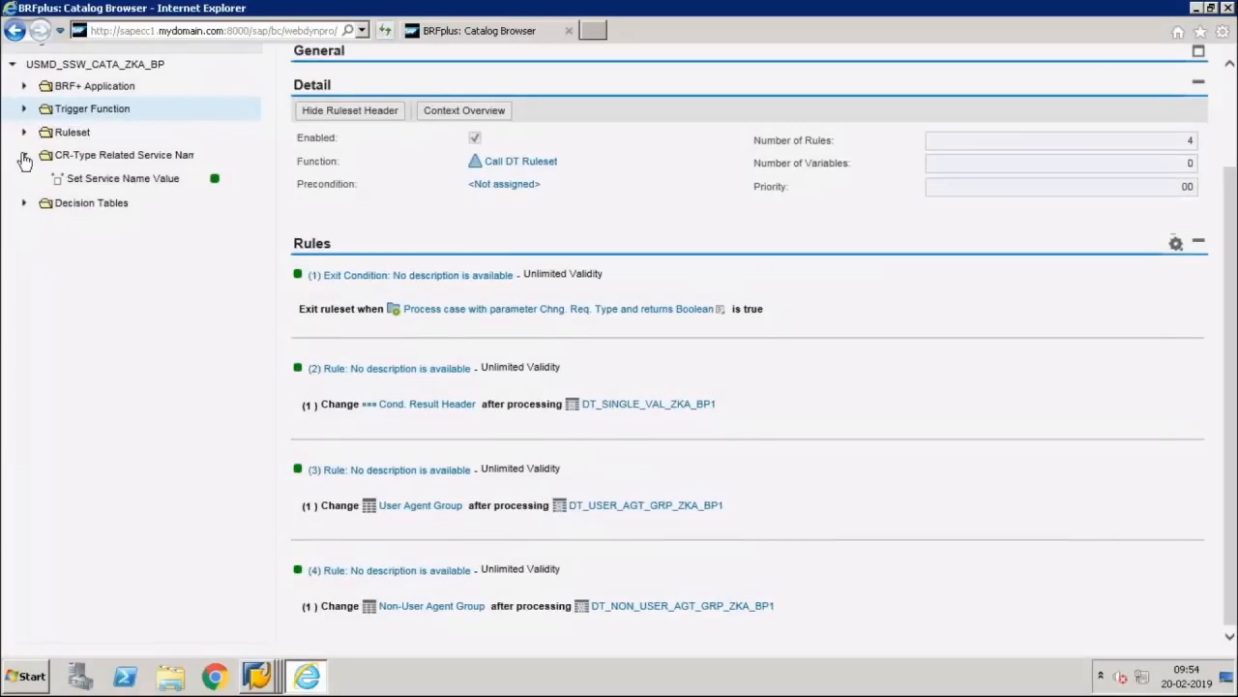
click(24, 155)
click(23, 184)
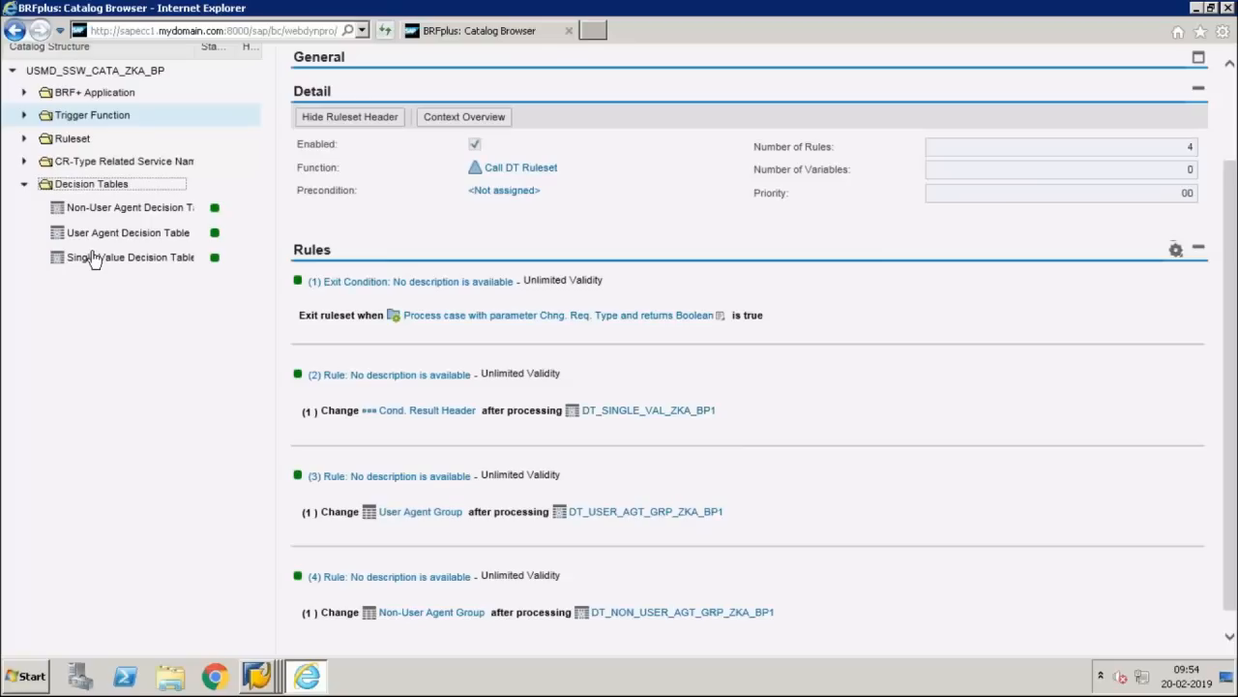
Step: Open DT_SINGLE_VAL_ZKA_BP1, decline the Excel export, and switch the table to edit mode
click(94, 258)
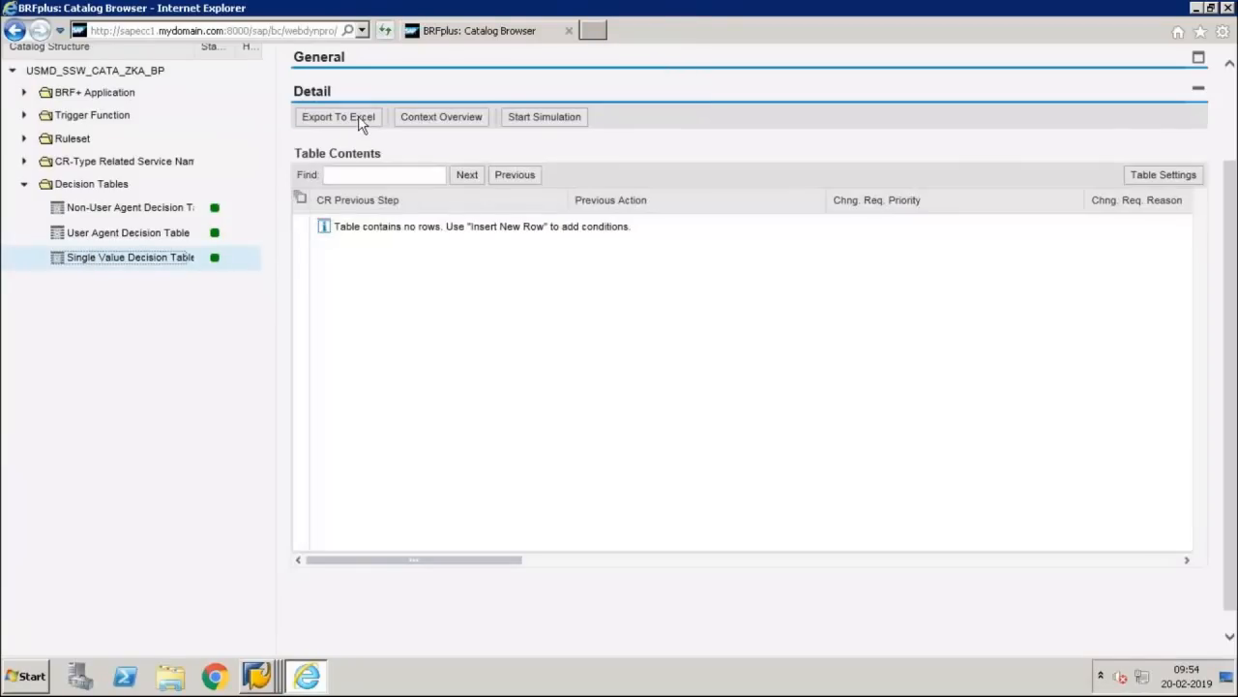
click(358, 116)
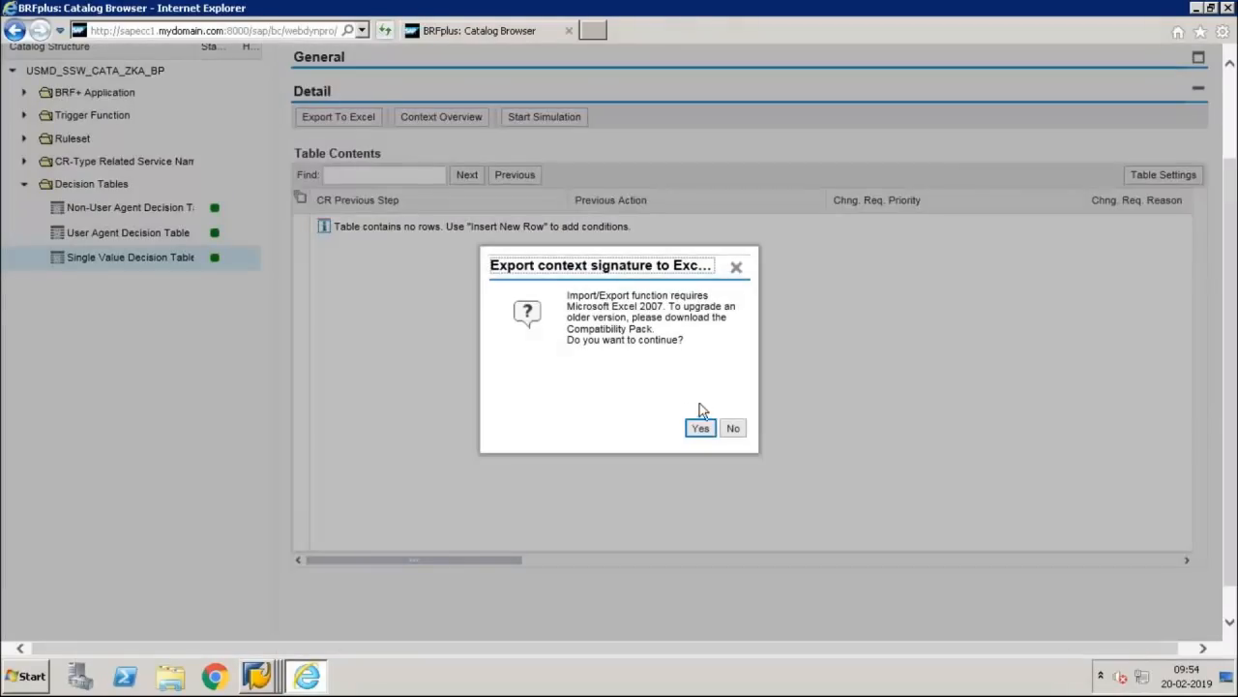
click(734, 429)
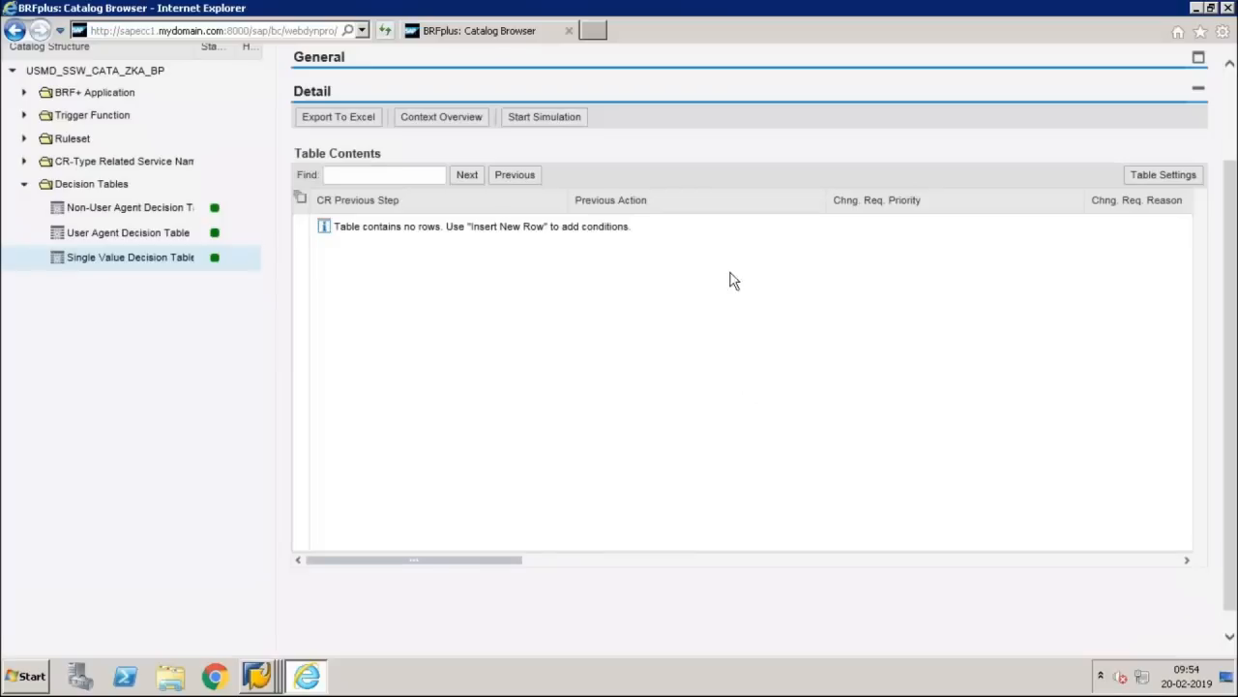
drag(1231, 153, 1227, 89)
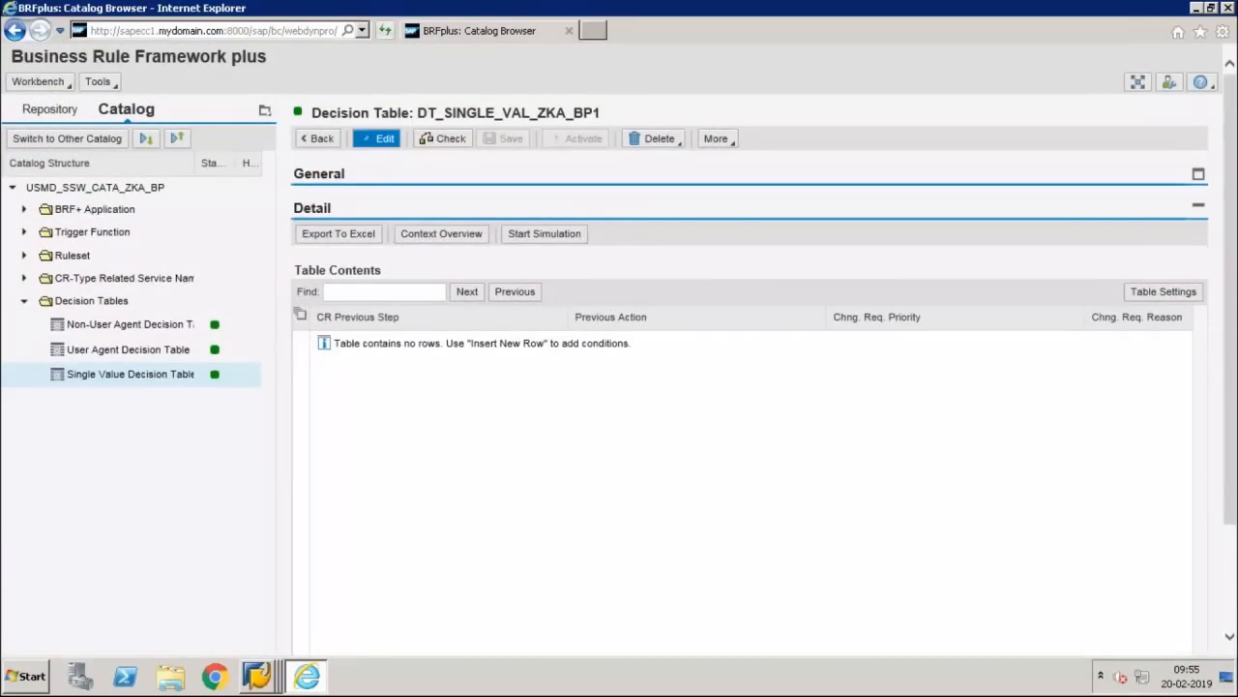
click(380, 140)
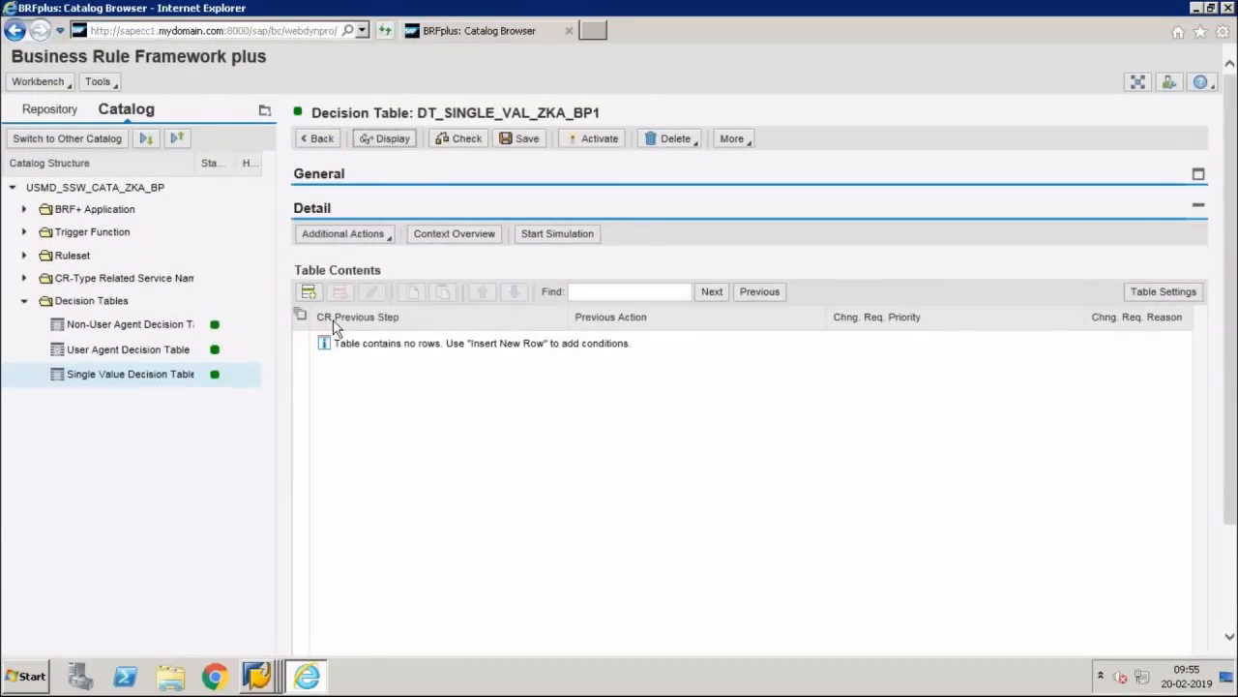
Step: Insert a new empty row and open it in the Row Editor
click(308, 292)
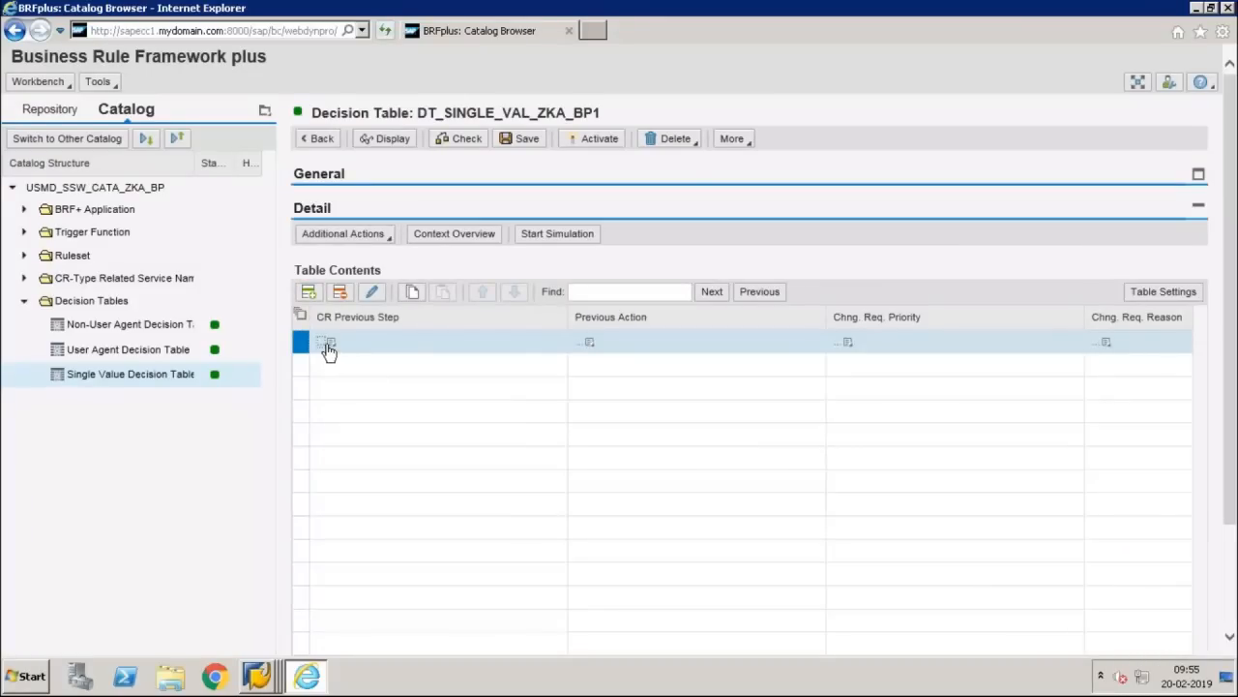
click(329, 346)
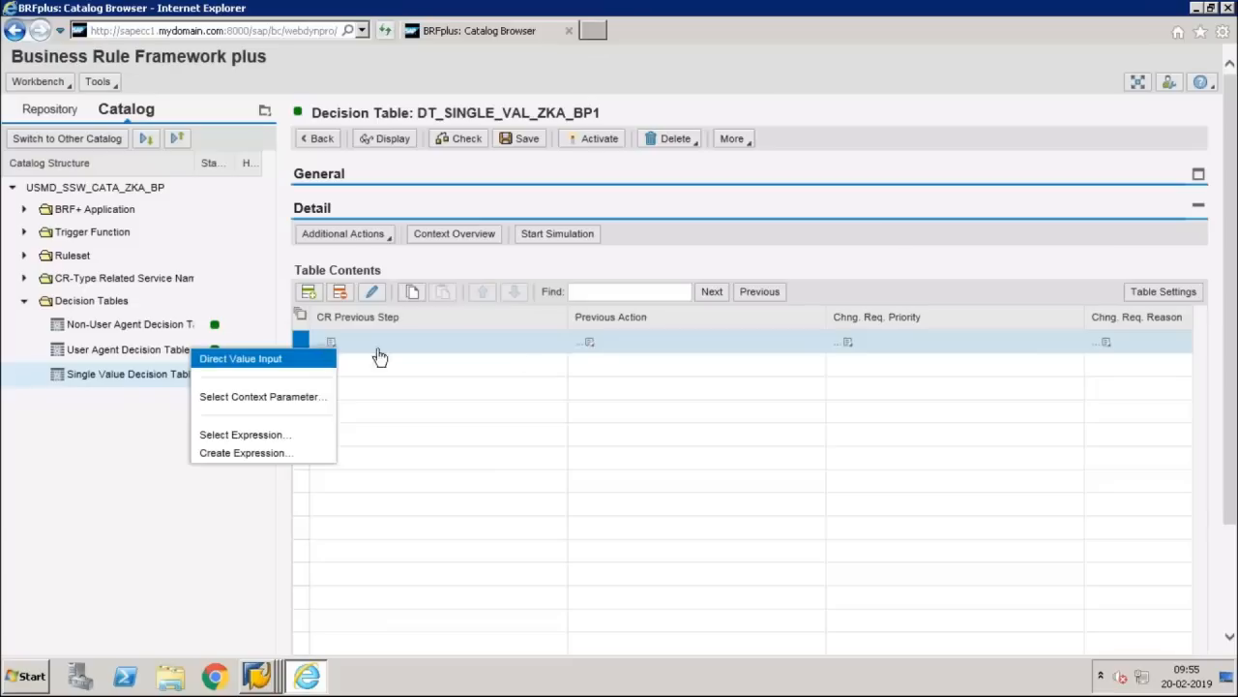
click(675, 358)
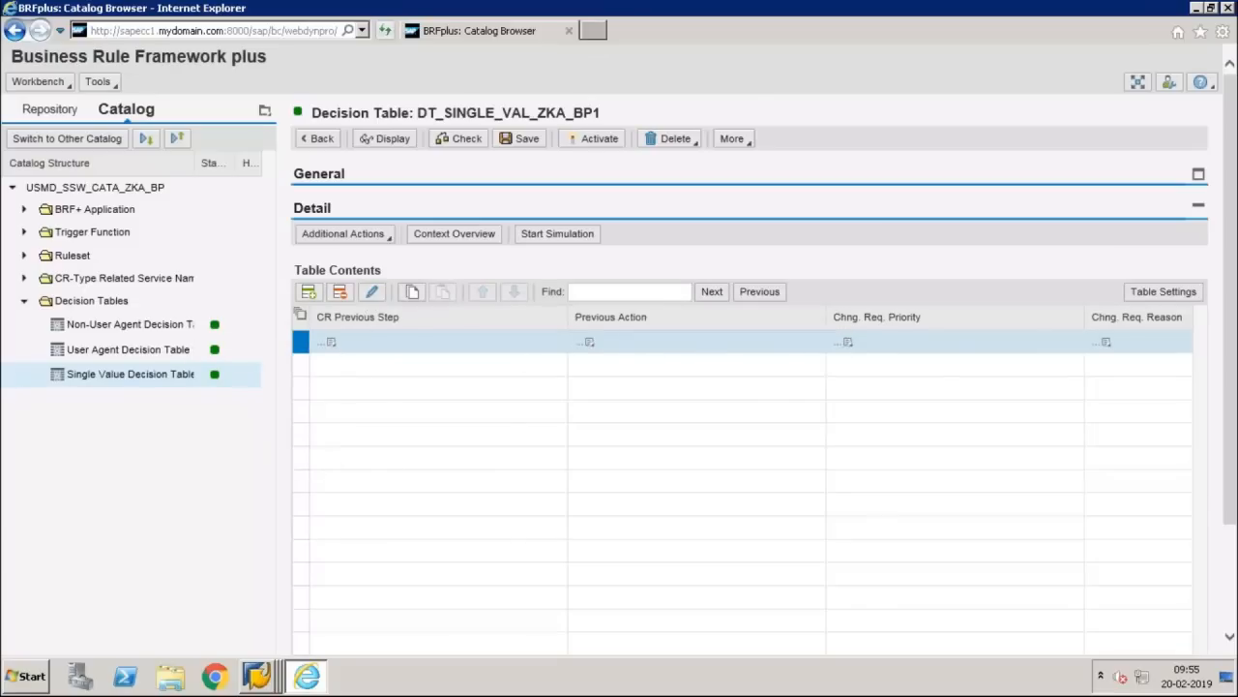
click(372, 291)
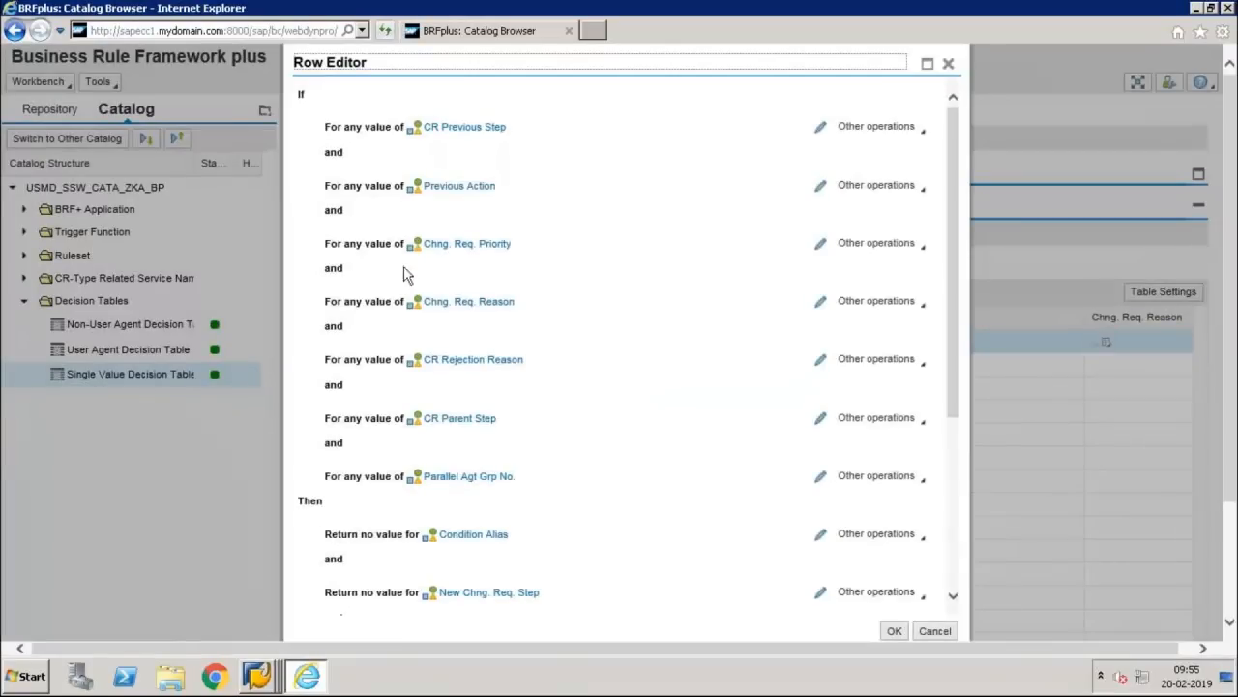
Step: Set the CR Previous Step and Previous Action conditions to is equal to
click(823, 126)
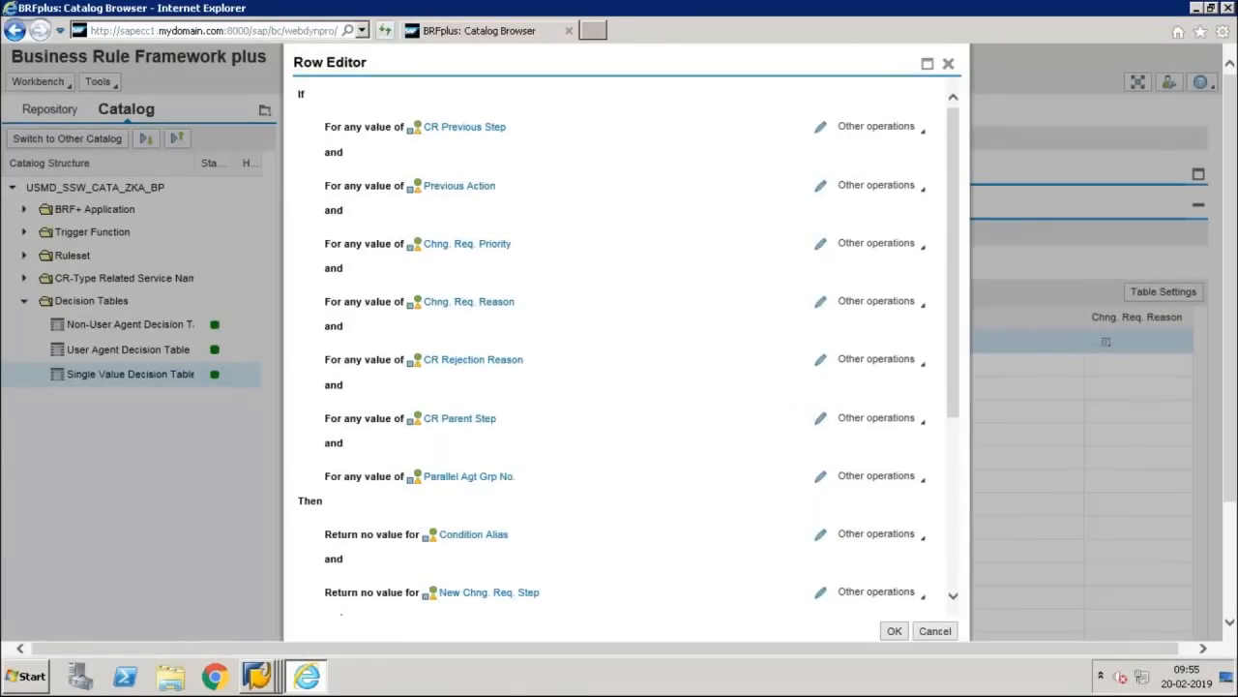
click(821, 189)
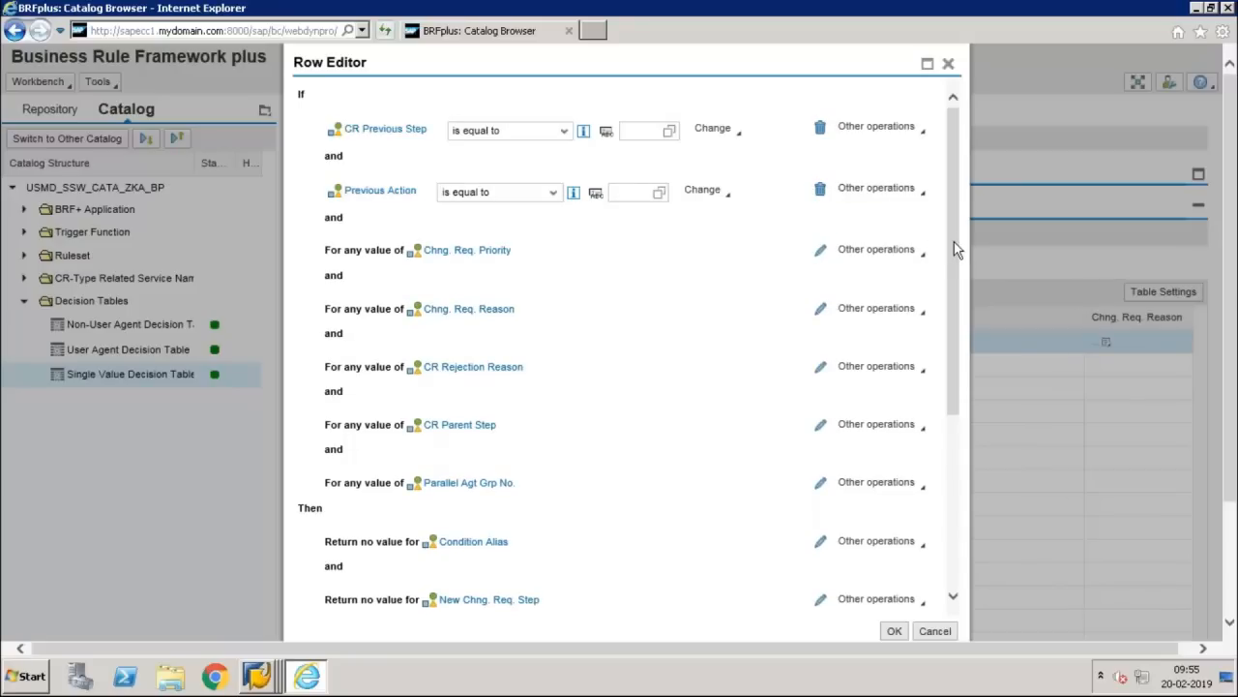
scroll(956, 291, down, 2)
scroll(953, 369, down, 4)
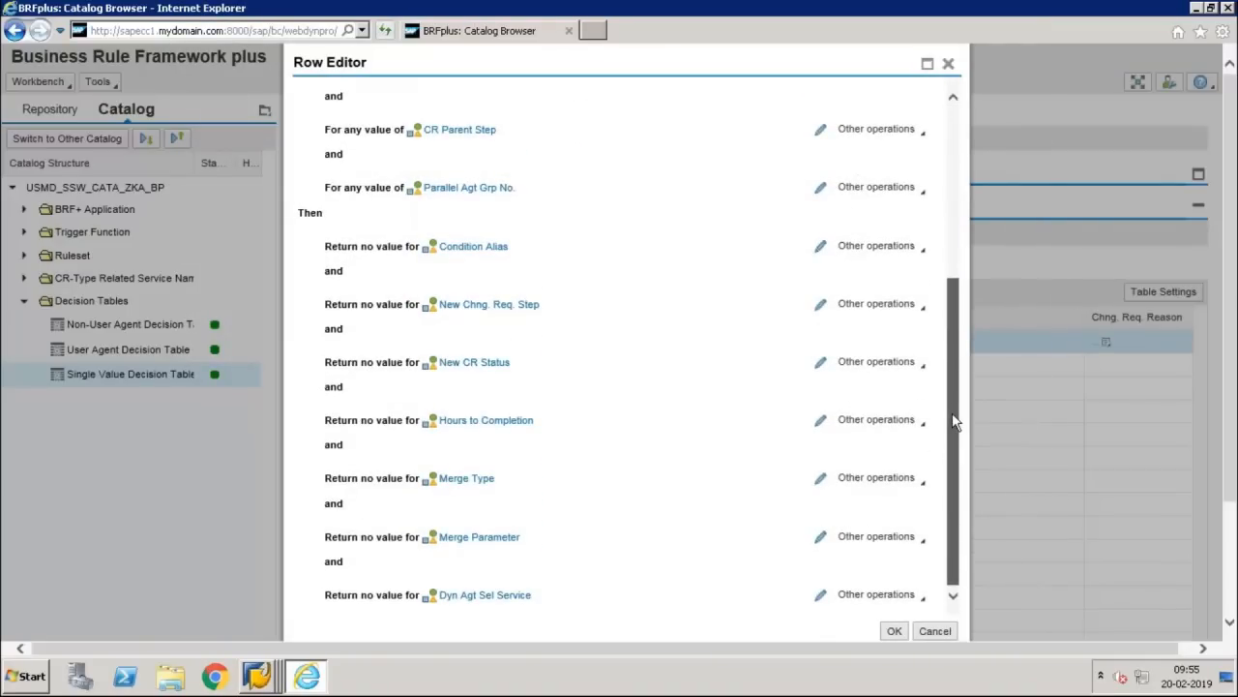
Step: Set result values for Condition Alias, New Chng. Req. Step and New CR Status, then return to PowerPoint
click(821, 248)
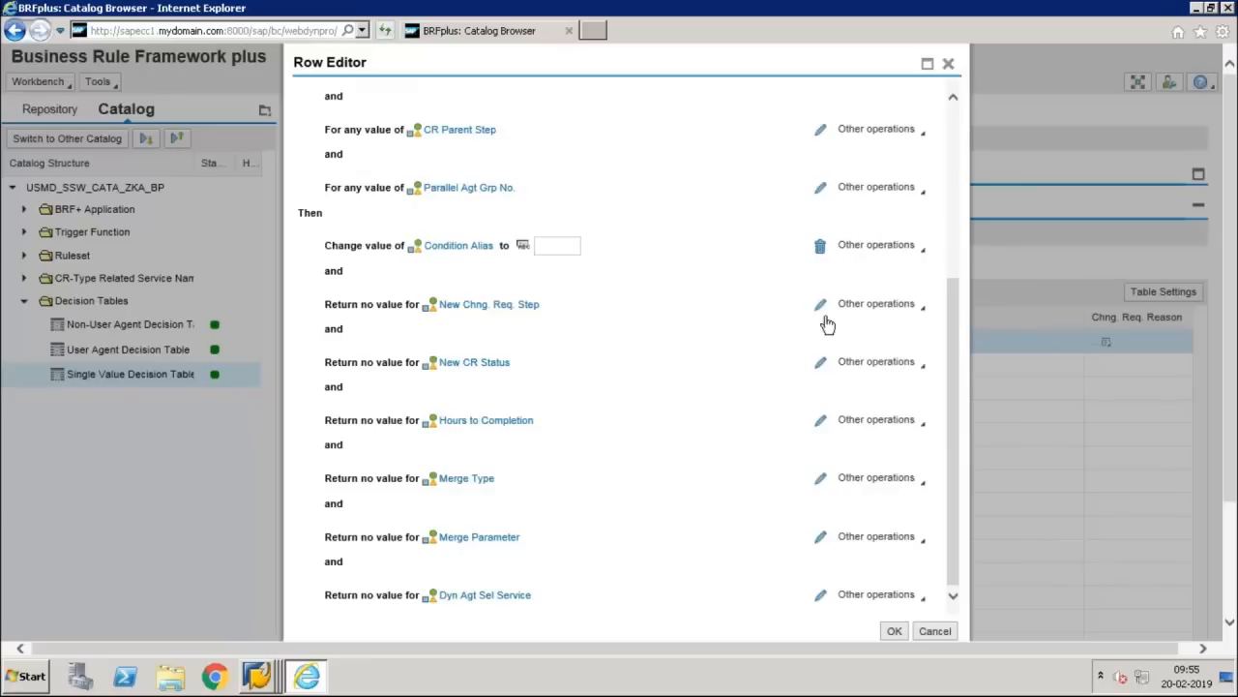
click(821, 305)
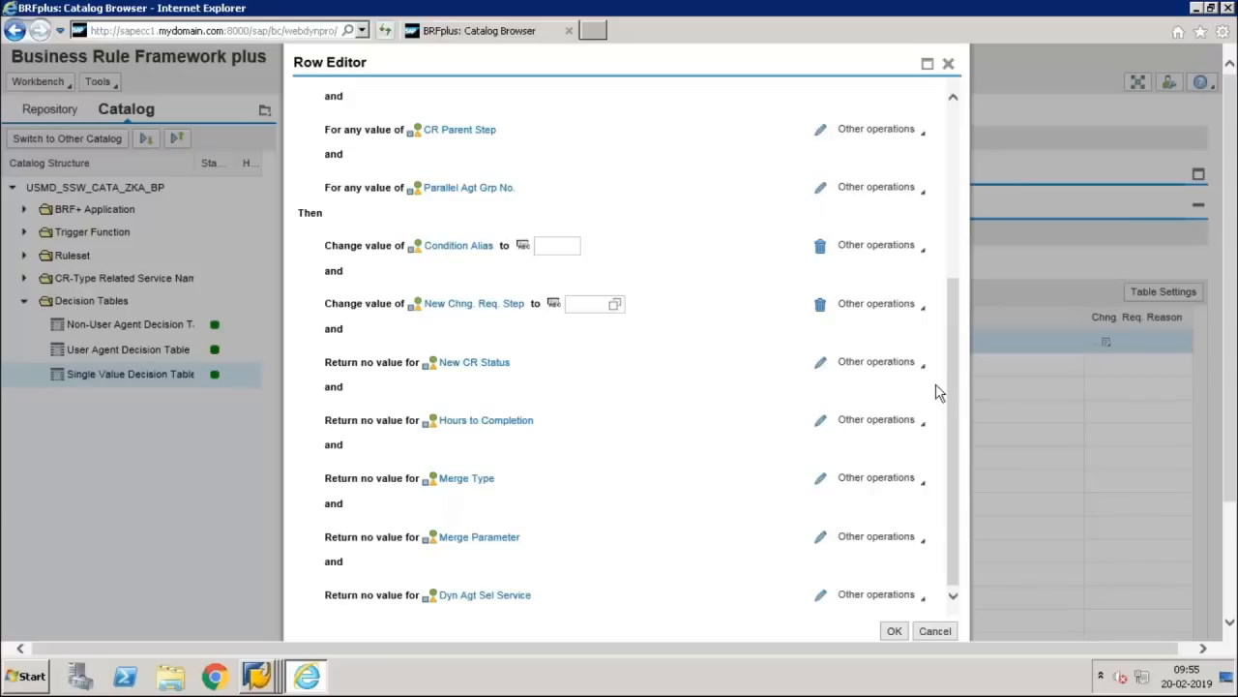
click(820, 368)
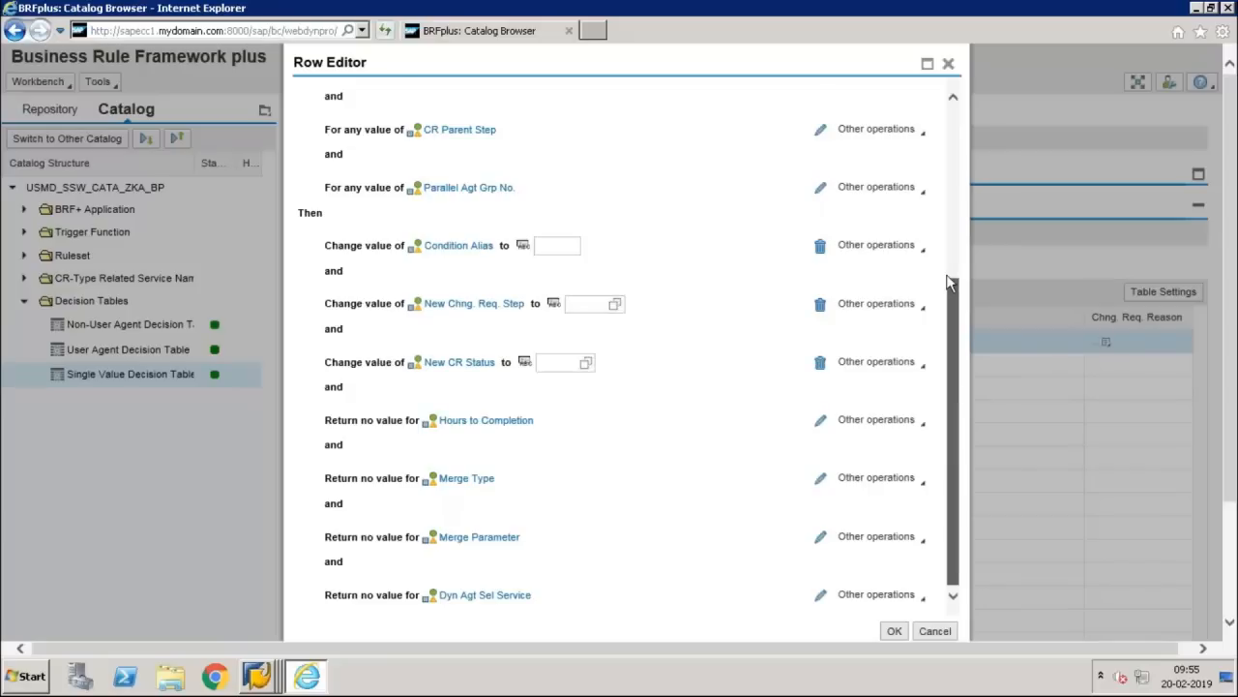
scroll(956, 203, up, 1)
scroll(956, 203, up, 3)
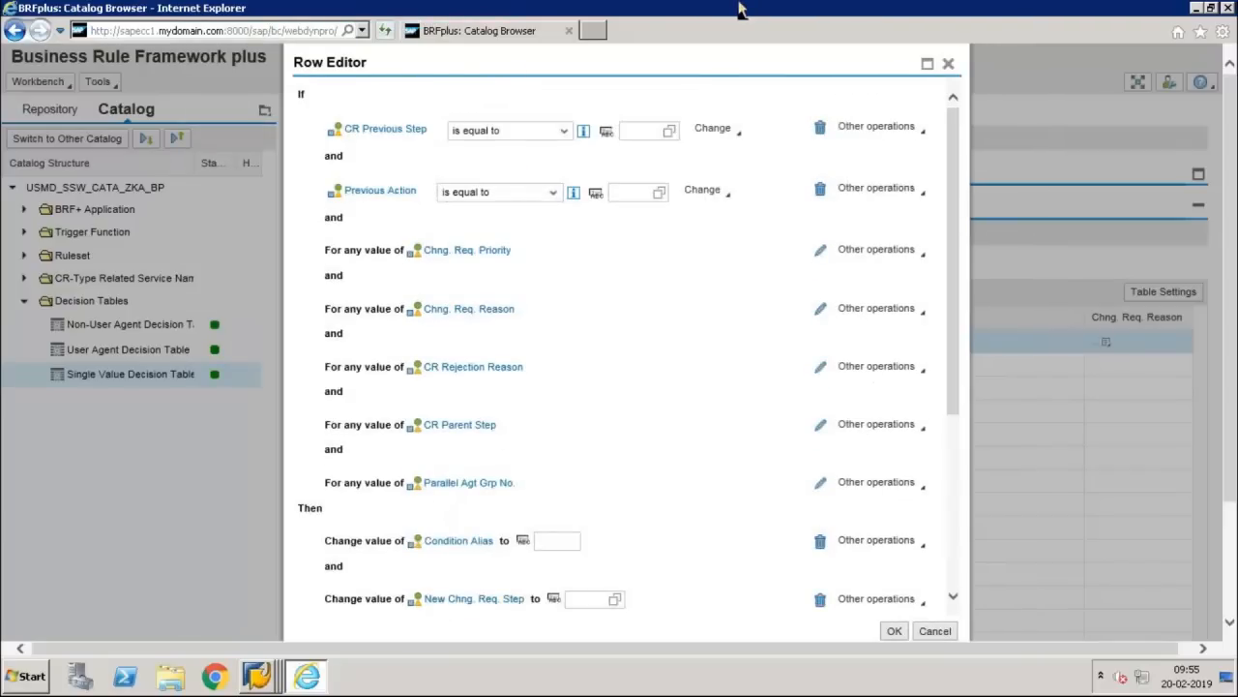
click(801, 20)
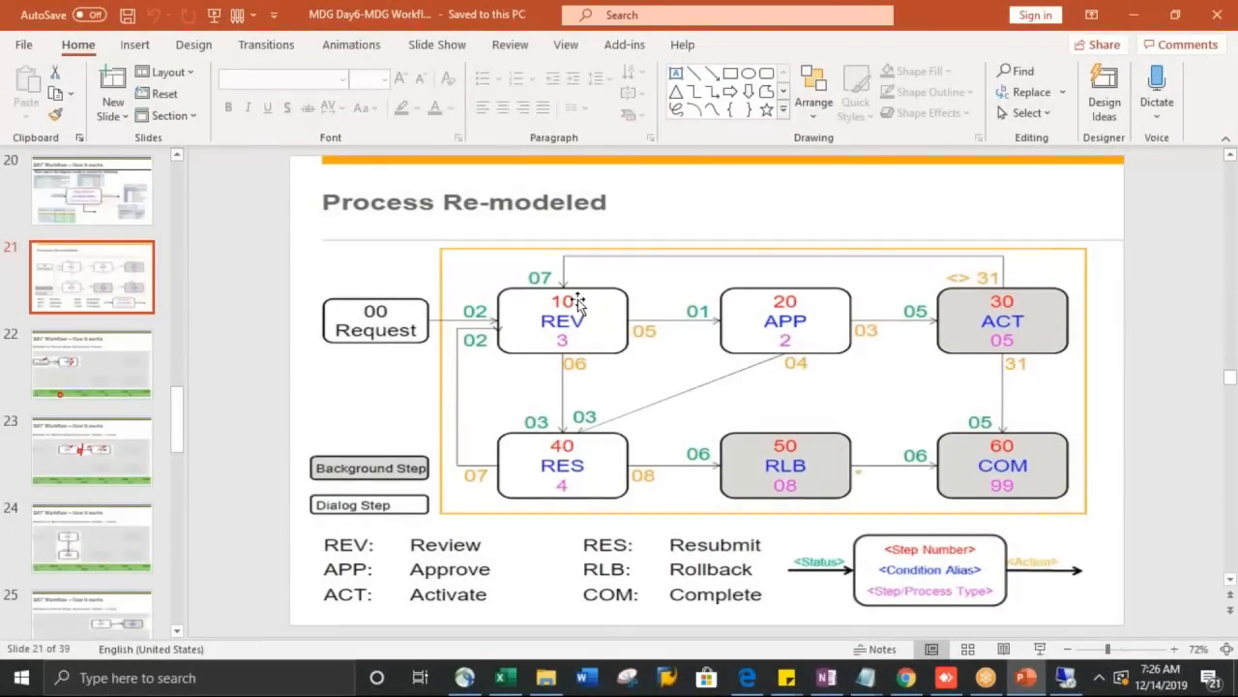
Step: Undo the accidental picture move, show slide 22 'BRF Workflow – How it works', and return to BRFplus
drag(578, 303, 507, 312)
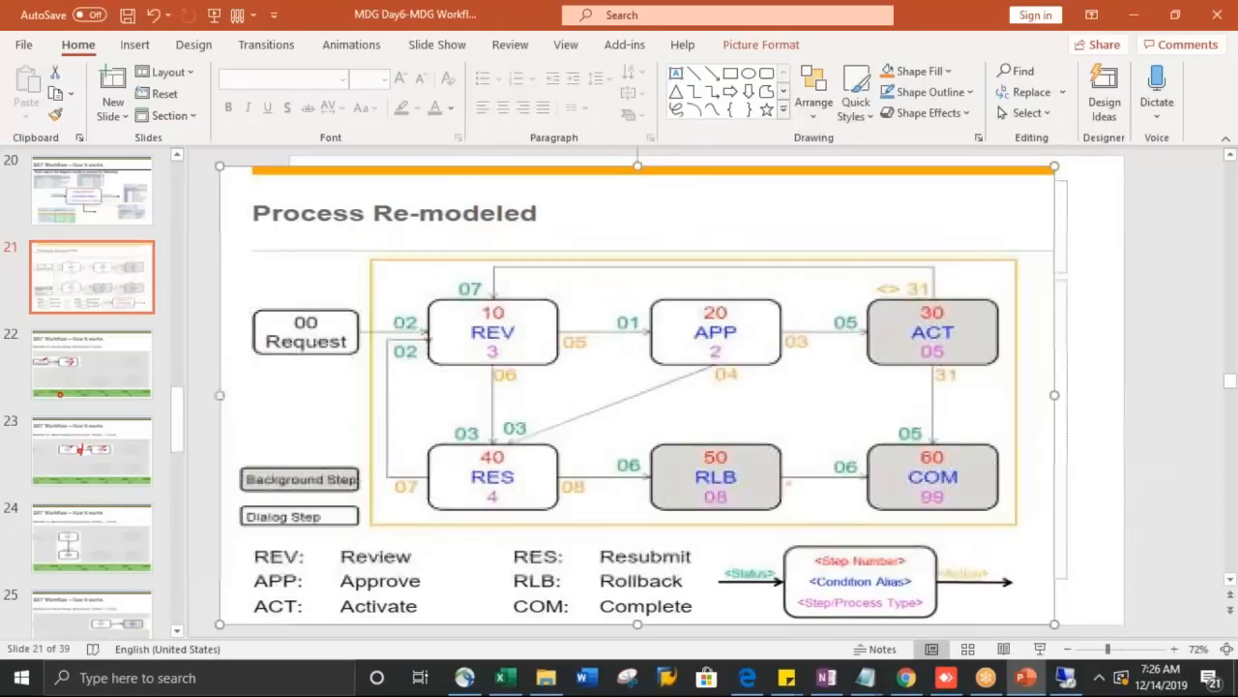
key(ctrl+z)
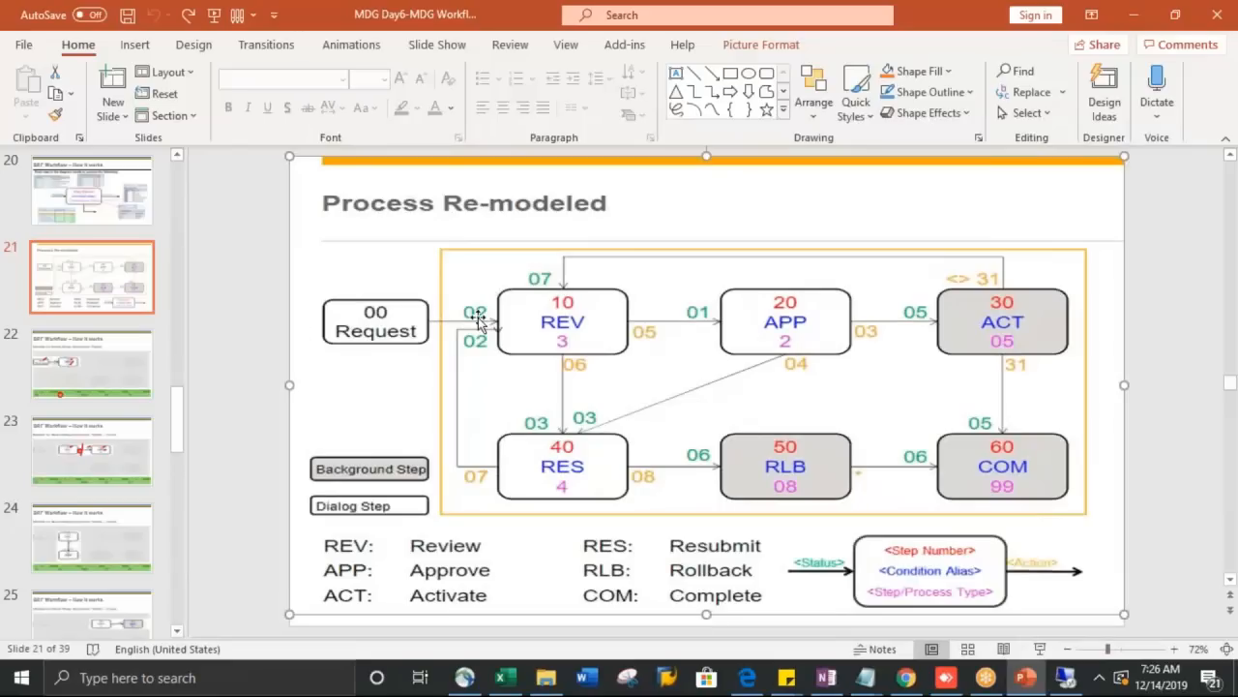
click(134, 386)
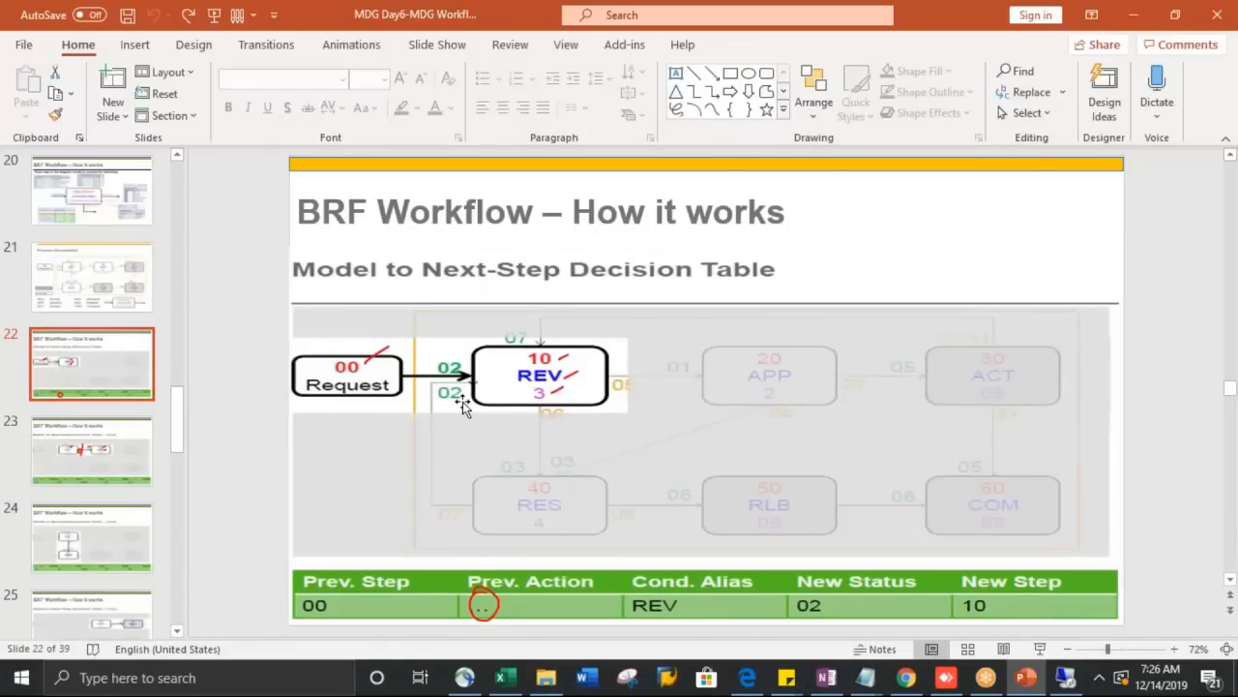
key(alt+Tab)
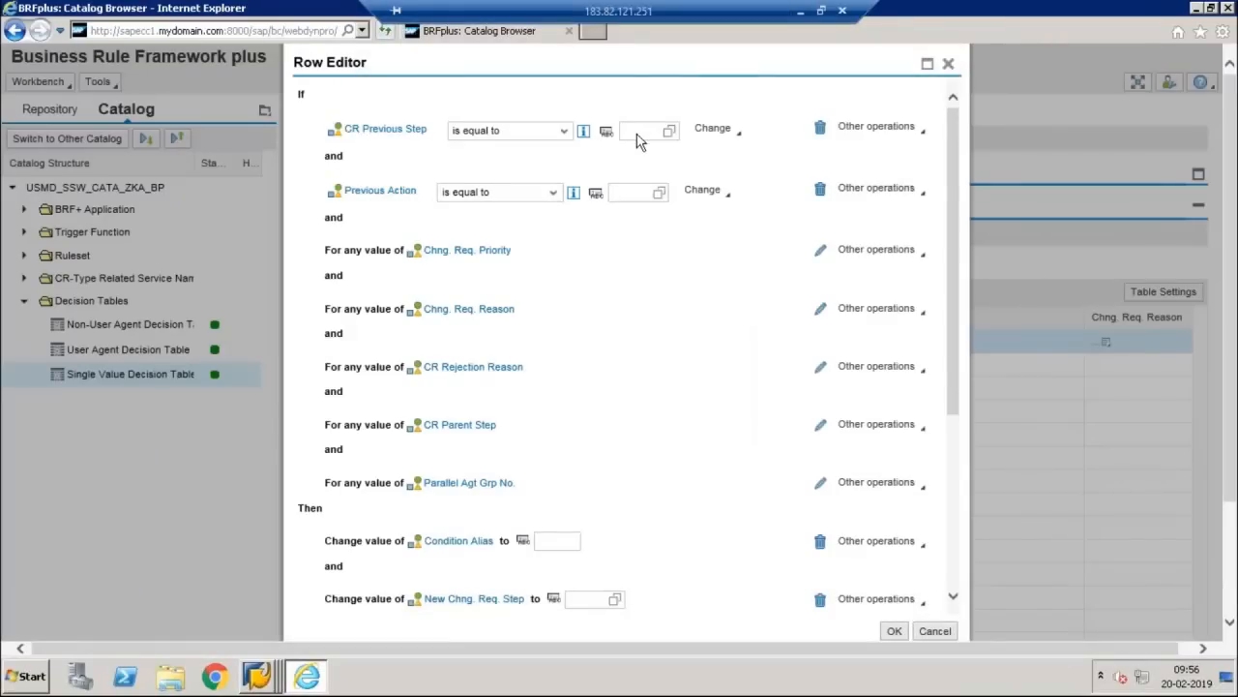
Step: Pick 00 Requestor from value help as the new row's CR Previous Step
click(654, 130)
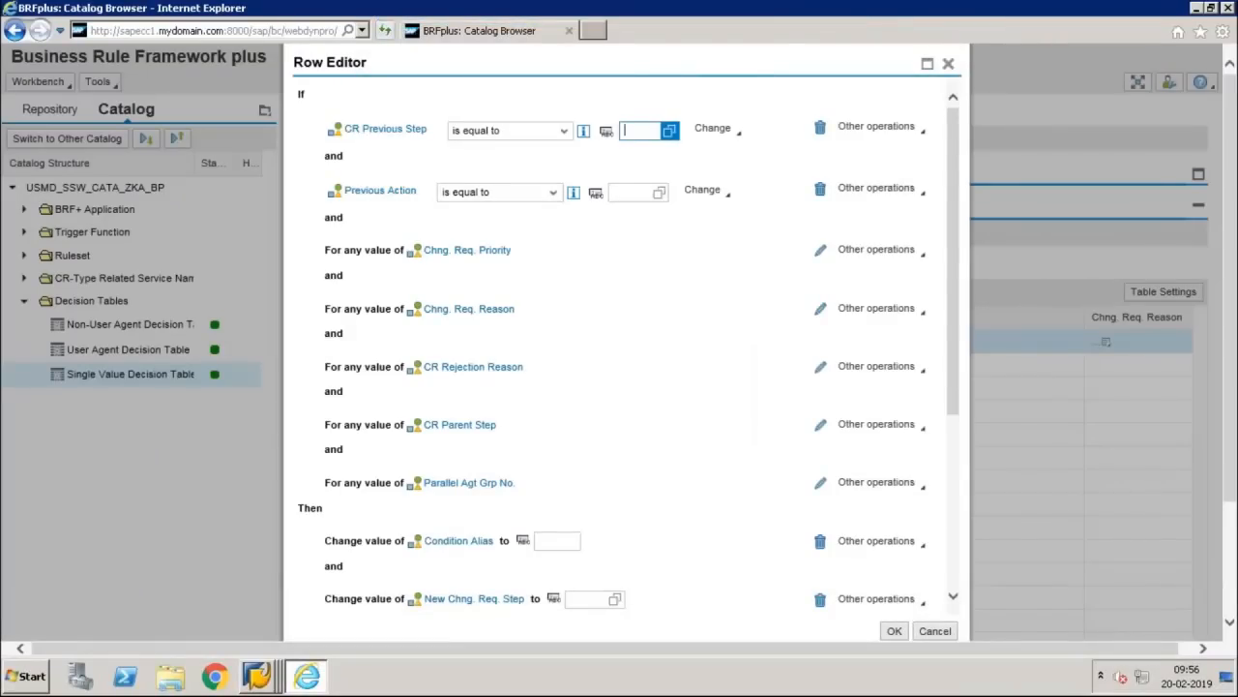
click(669, 130)
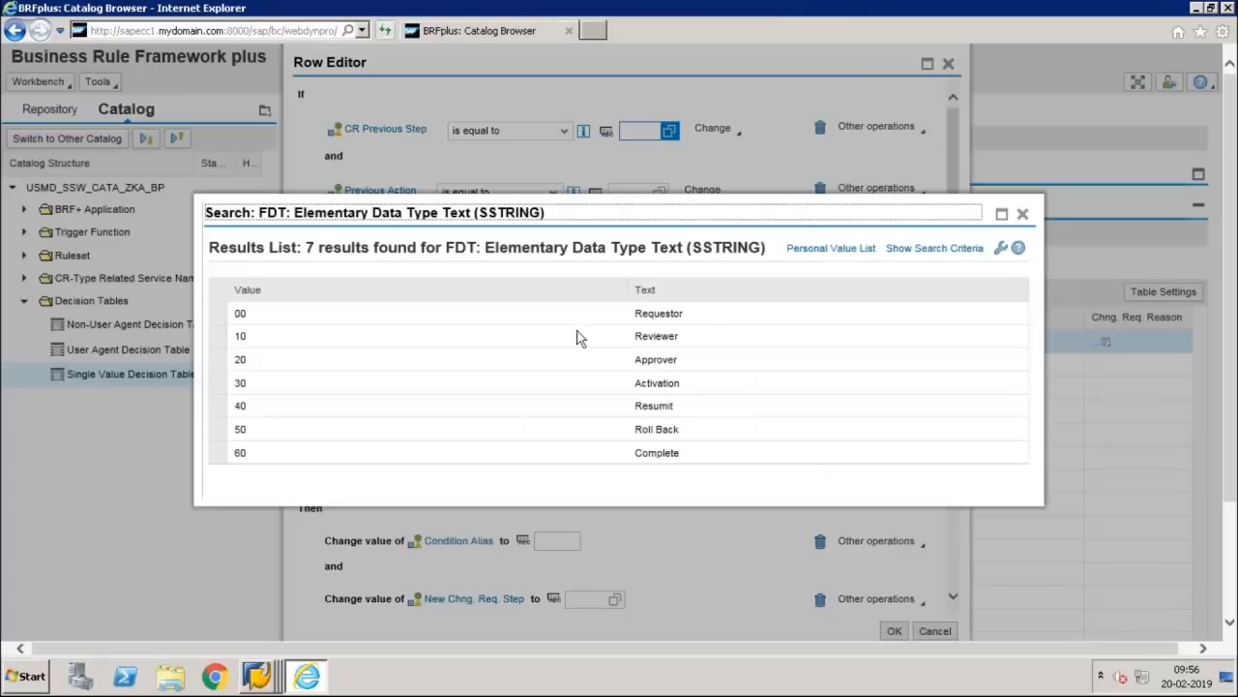
click(513, 321)
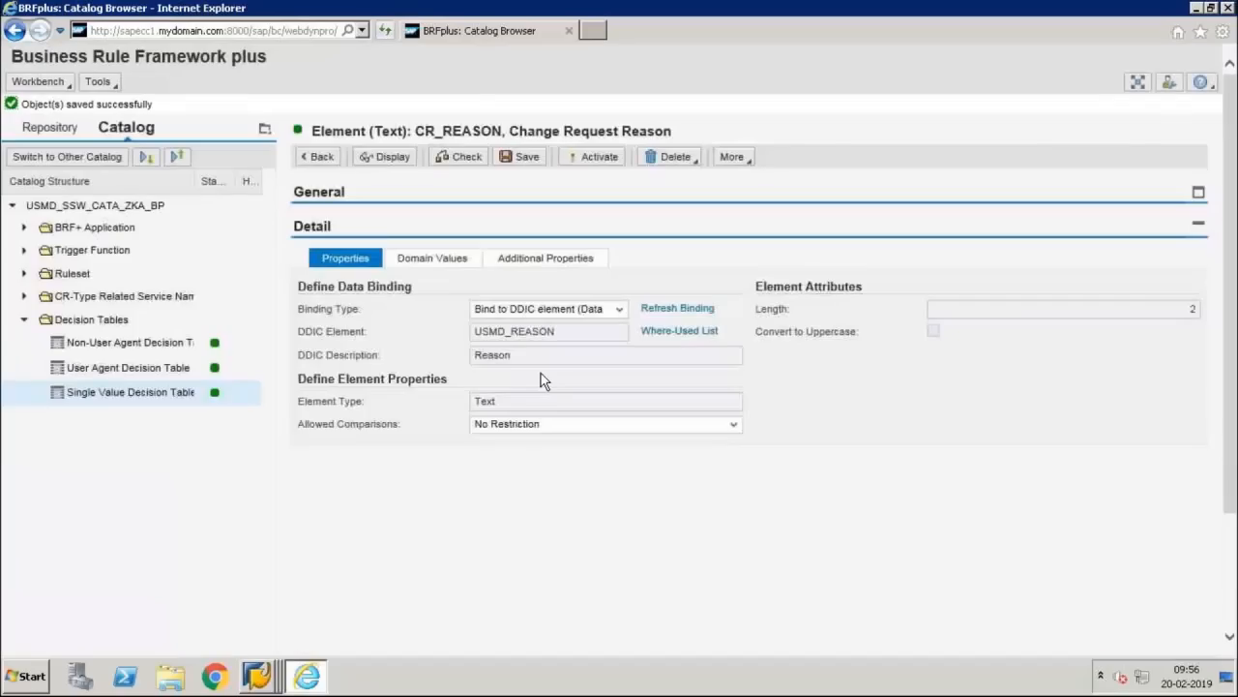
Step: Open DT_SINGLE_VAL_ZKA_BP1, inspect the 00 Requestor row's Previous Action element, then switch to edit mode
click(155, 395)
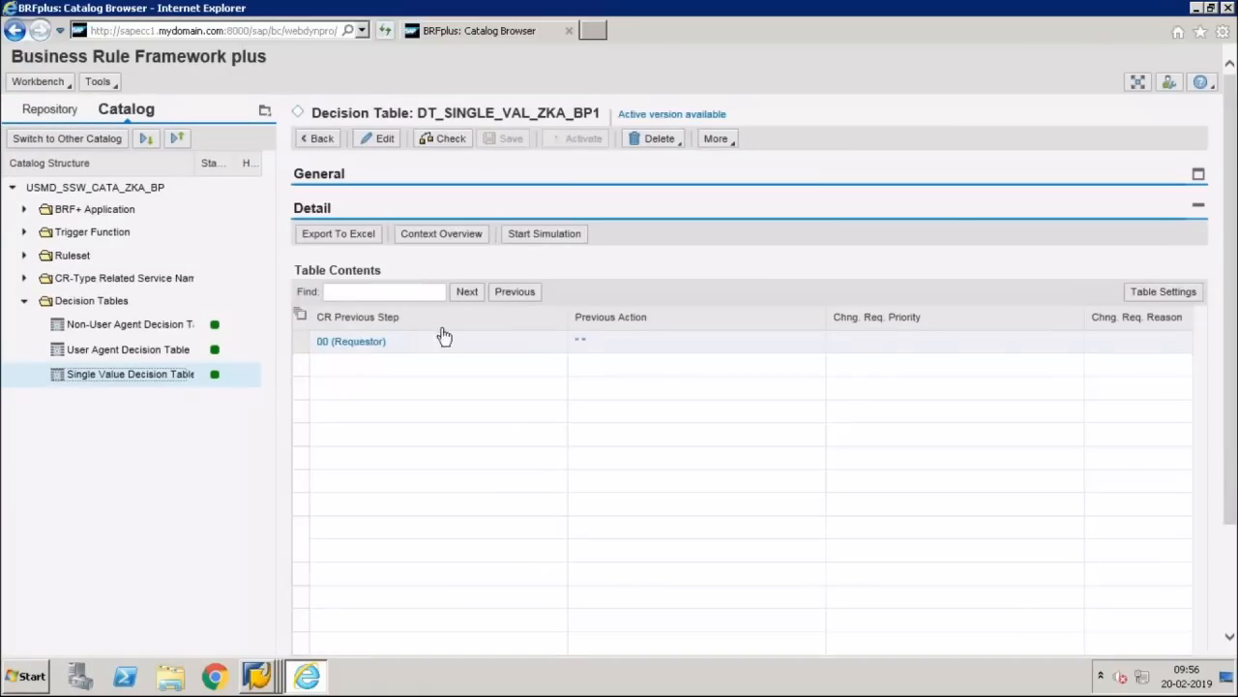
click(584, 348)
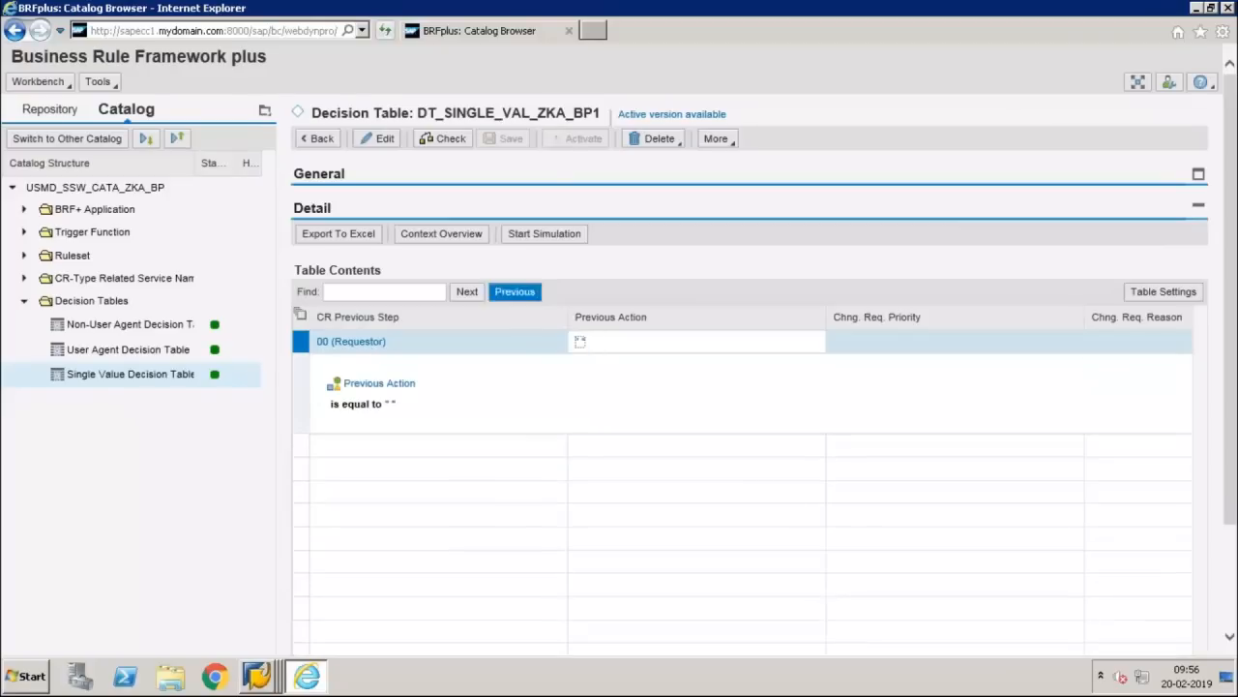
click(394, 385)
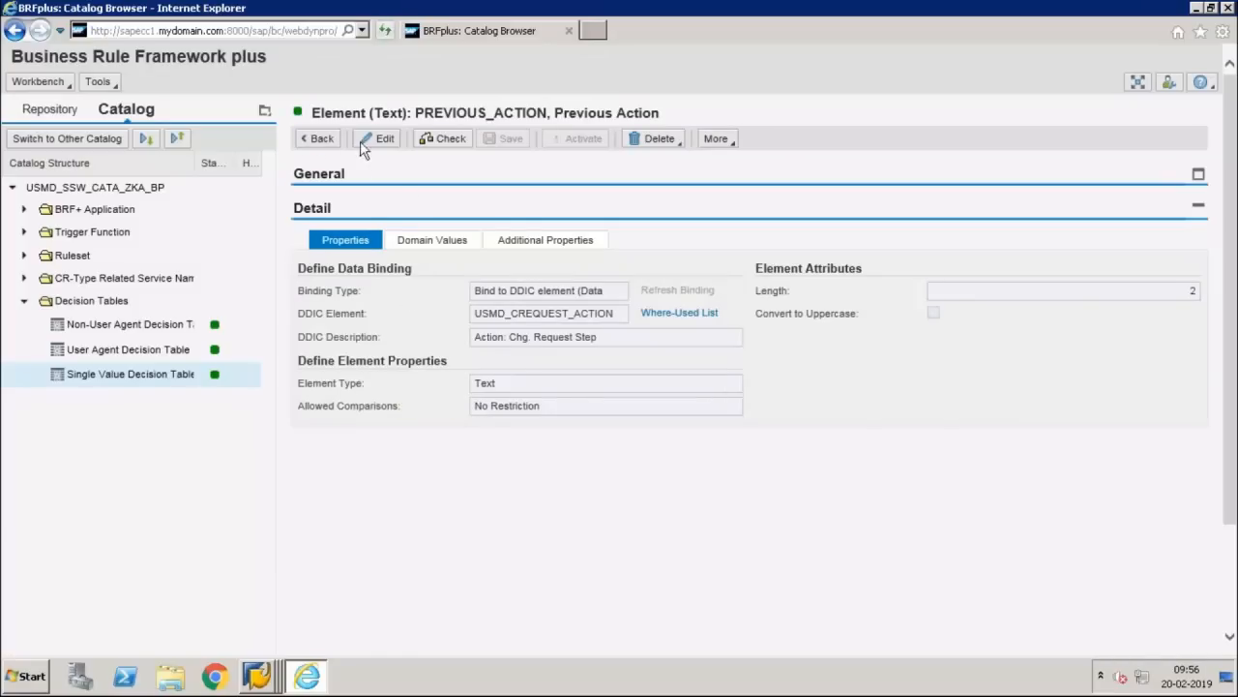
click(319, 140)
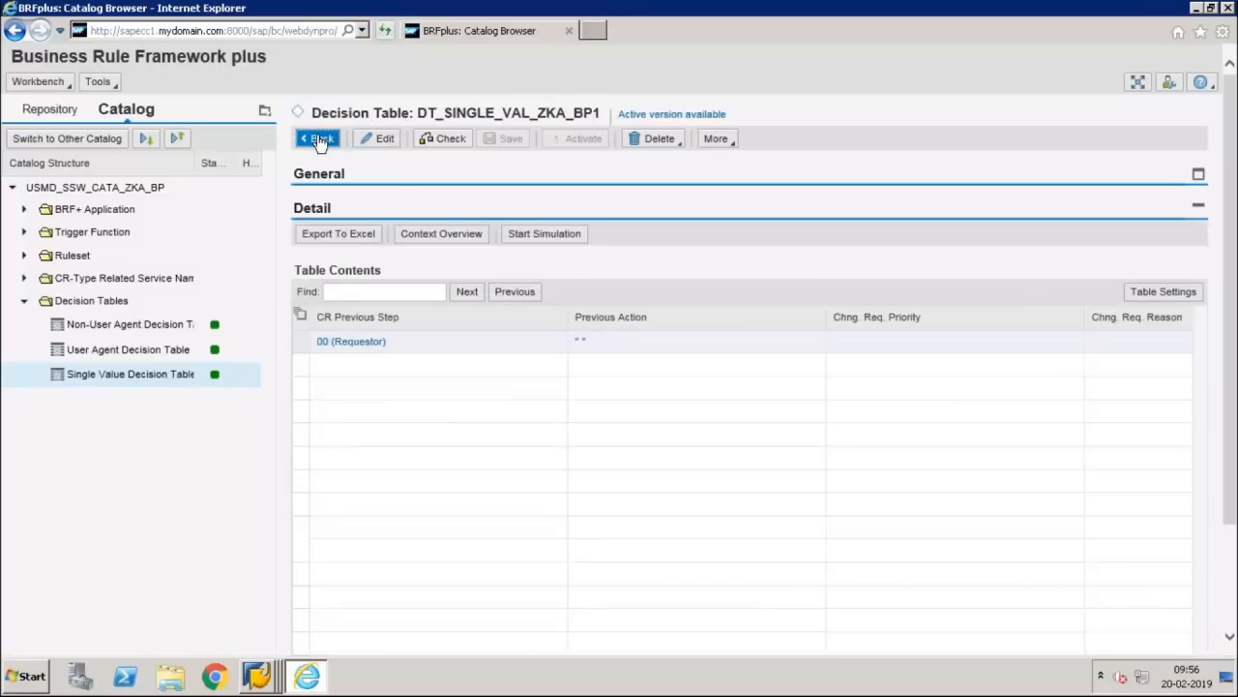
click(382, 141)
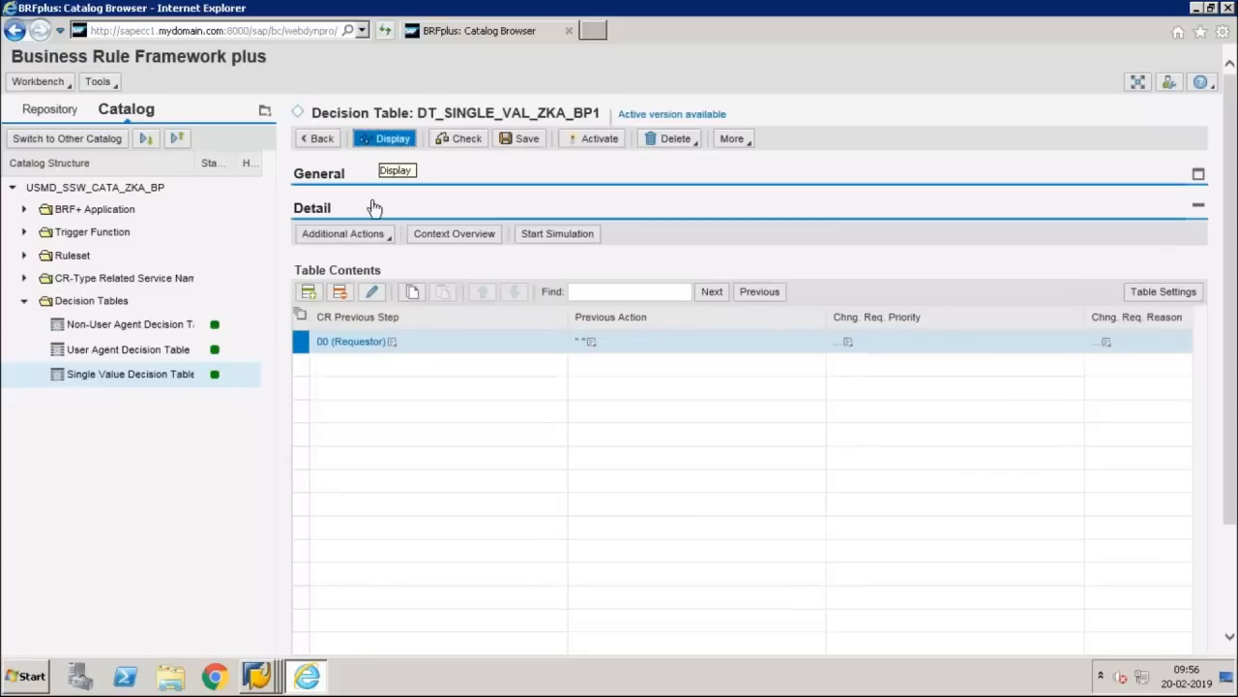
Step: Give the 00 Requestor row results Condition Alias REV, next step 10 Reviewer and status 02
click(372, 290)
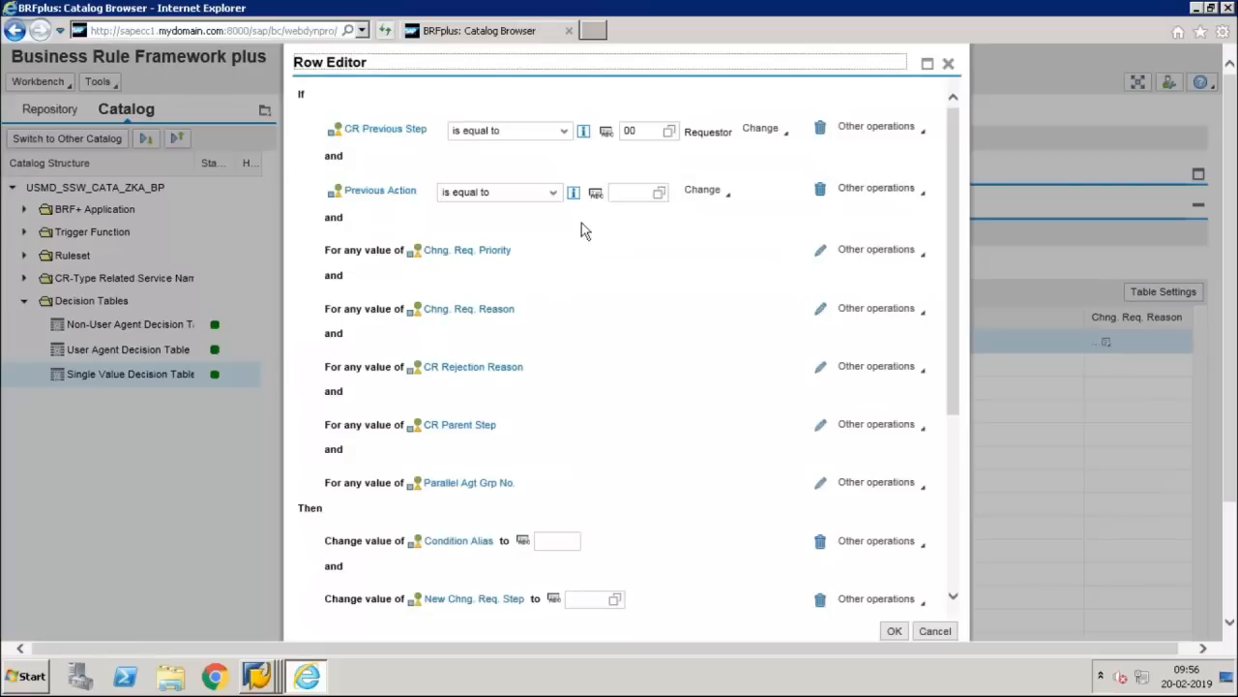
click(621, 194)
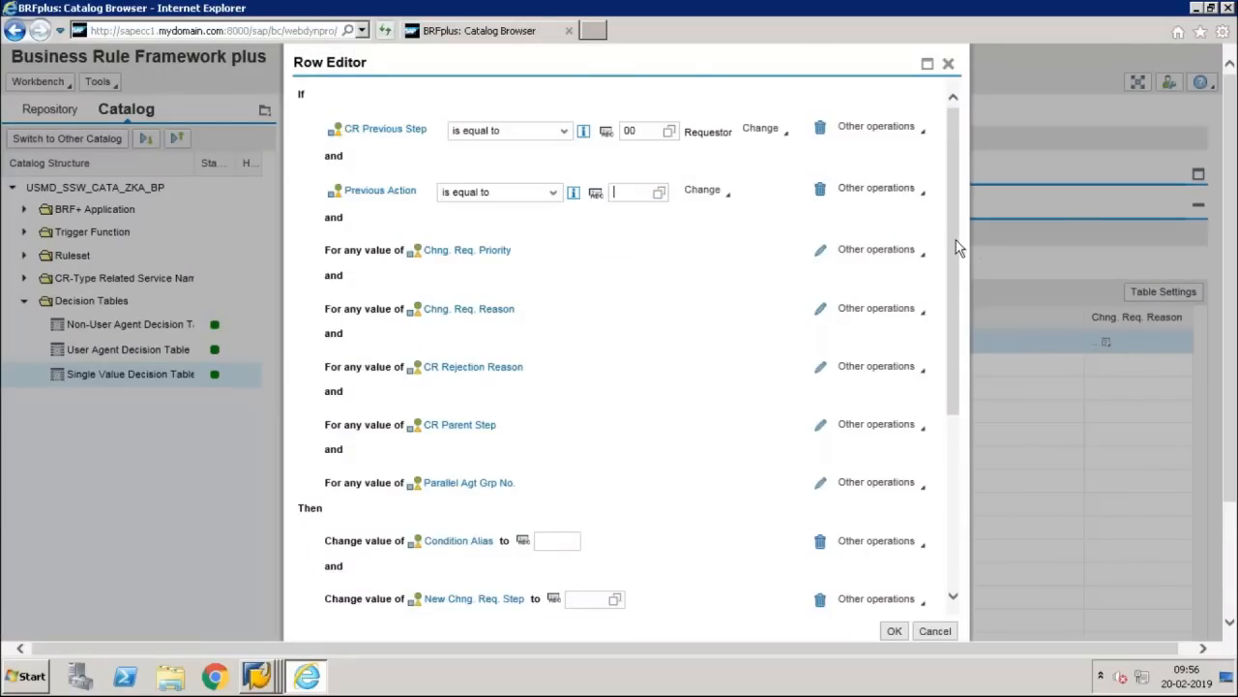
scroll(963, 290, down, 3)
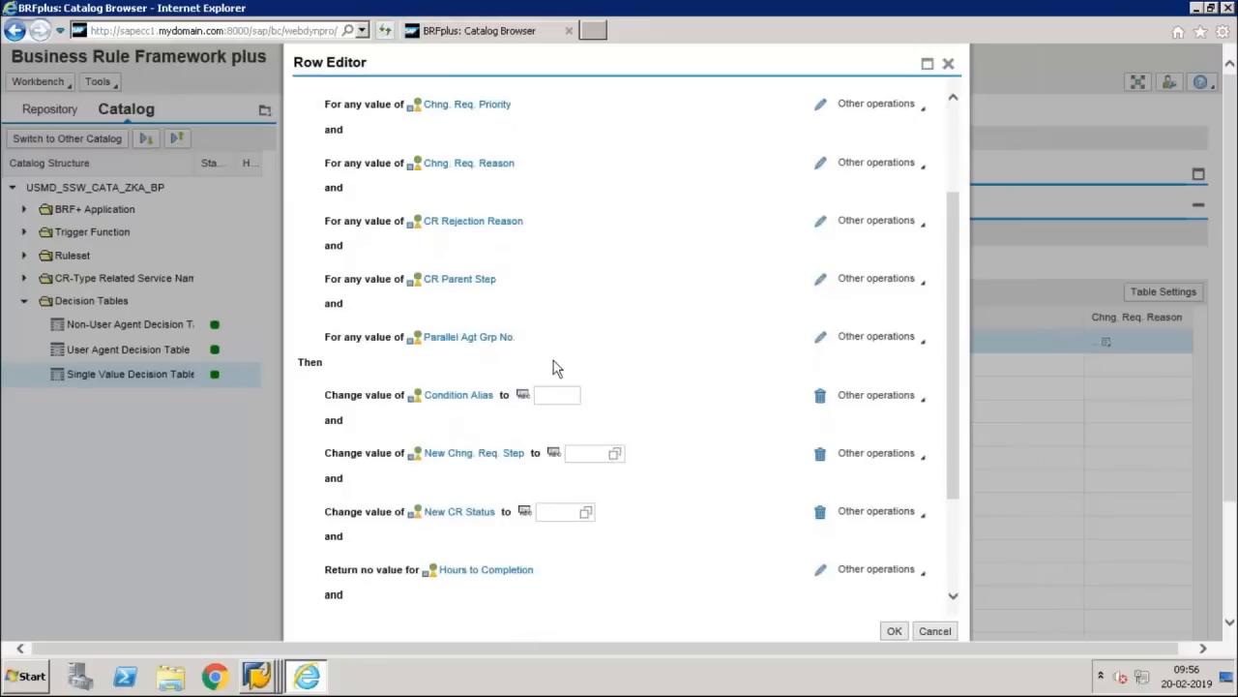
click(560, 397)
text(REV)
click(590, 455)
text(00)
key(Tab)
text(02)
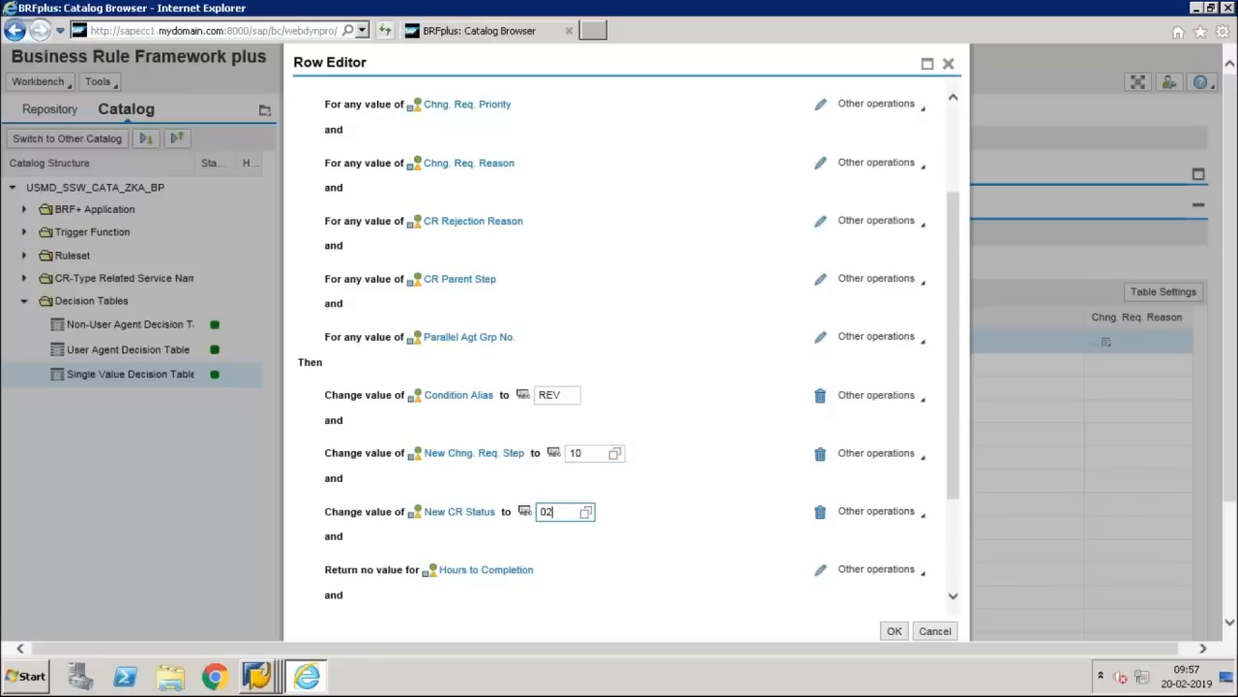
key(Return)
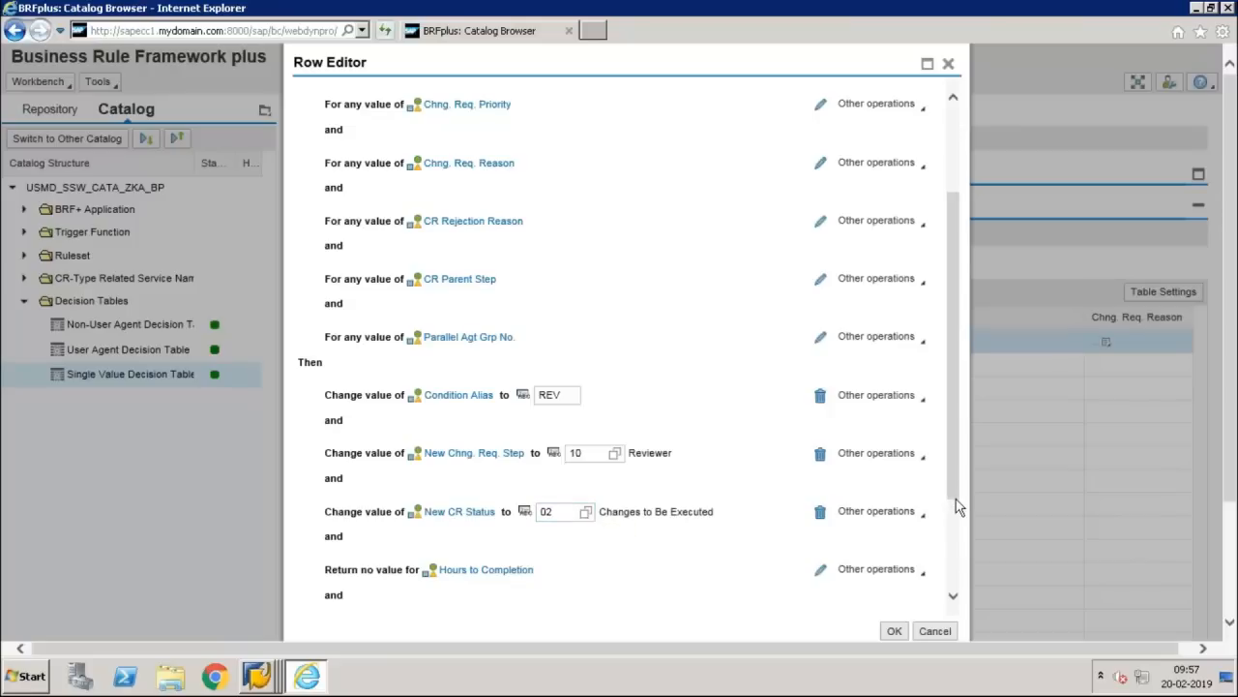
scroll(956, 523, down, 1)
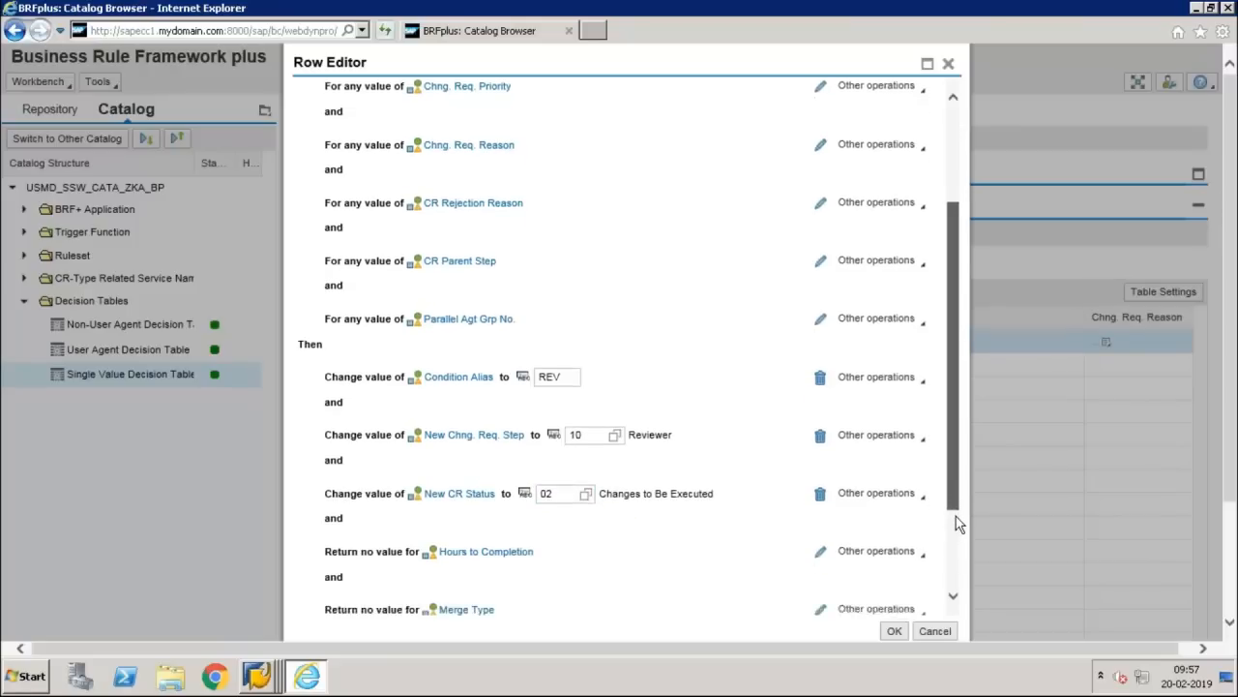
click(896, 631)
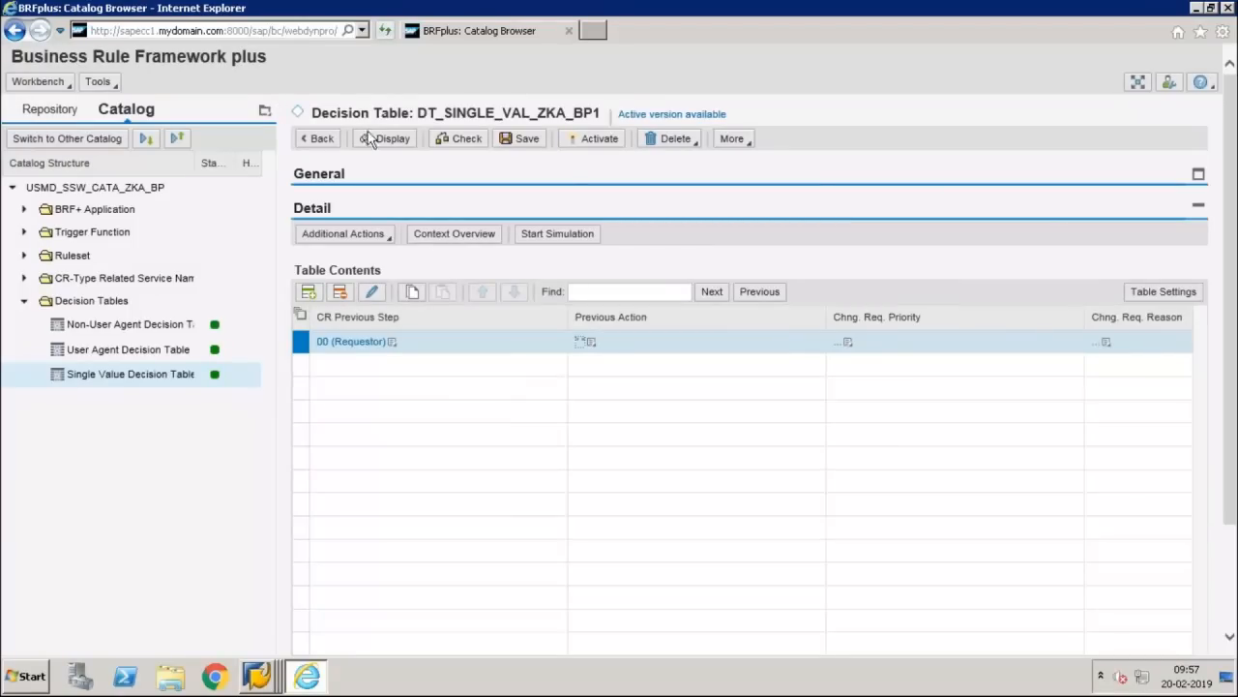
Step: Check and save DT_SINGLE_VAL_ZKA_BP1, then return to the remote BRFplus session
click(455, 141)
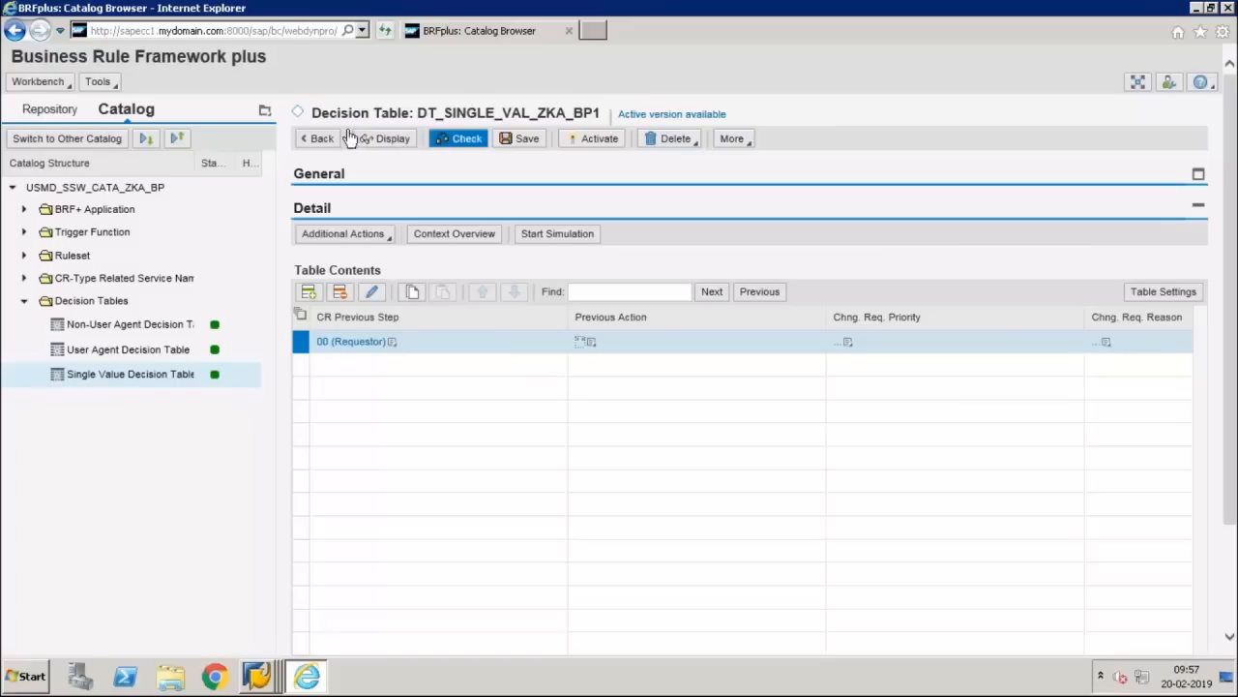
click(521, 138)
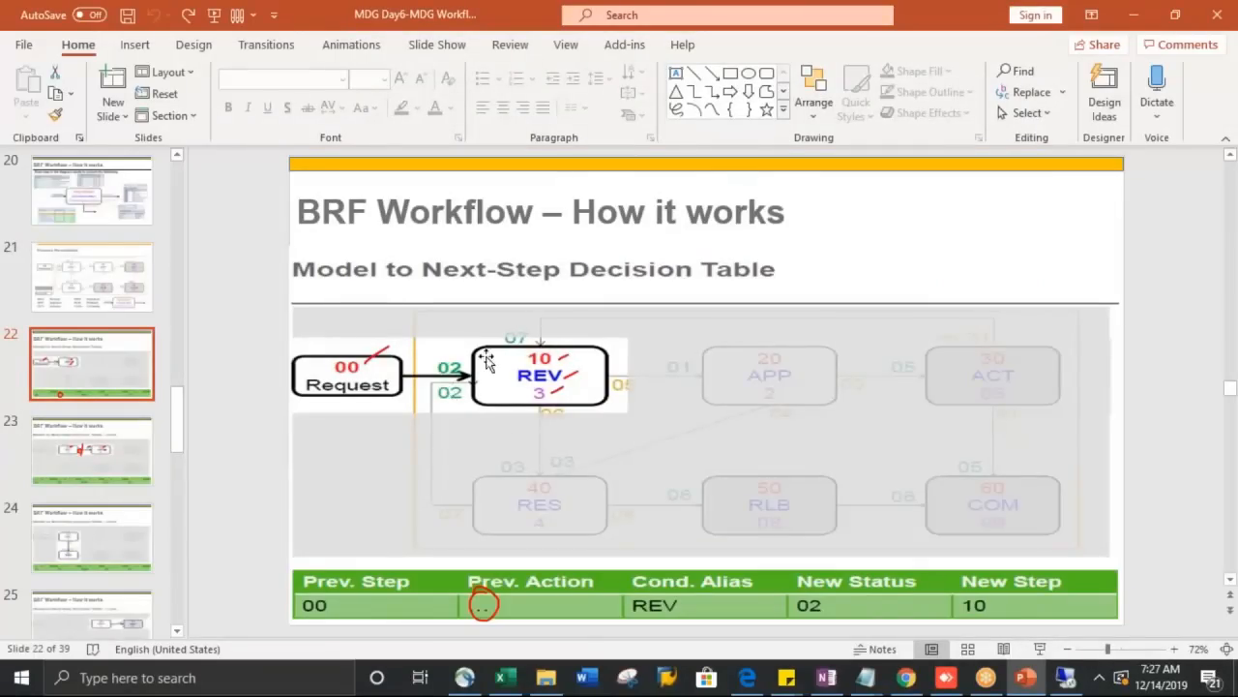
key(alt+Tab)
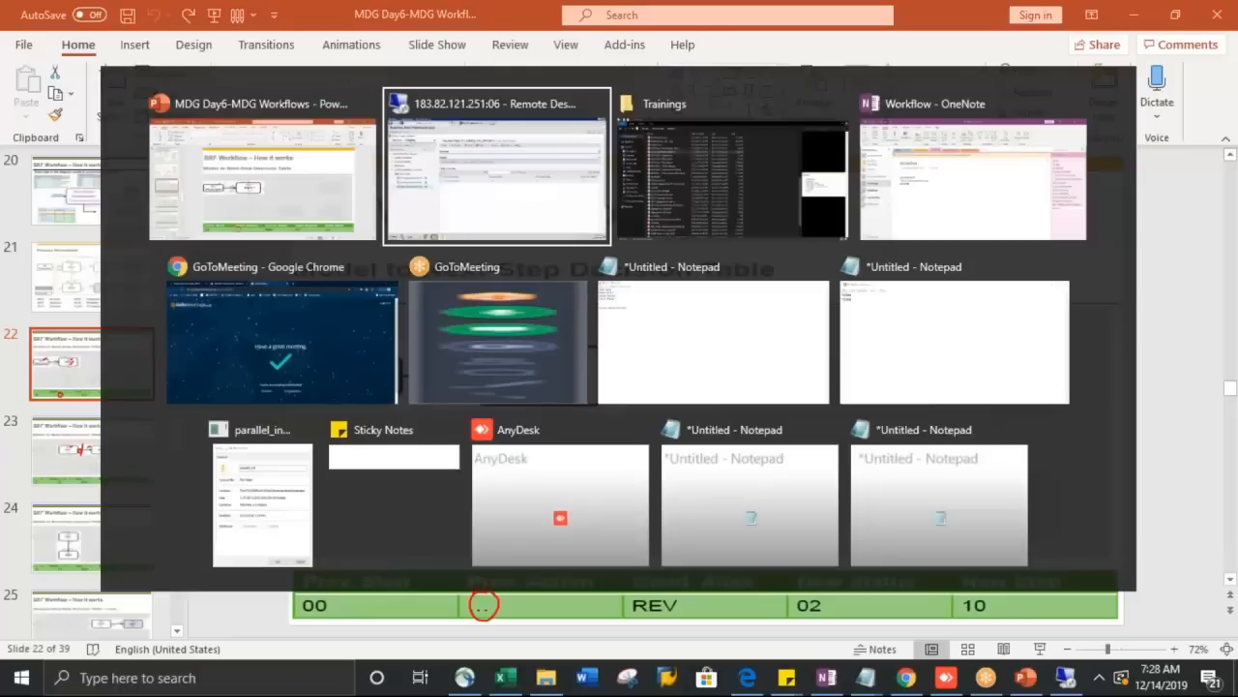
click(179, 376)
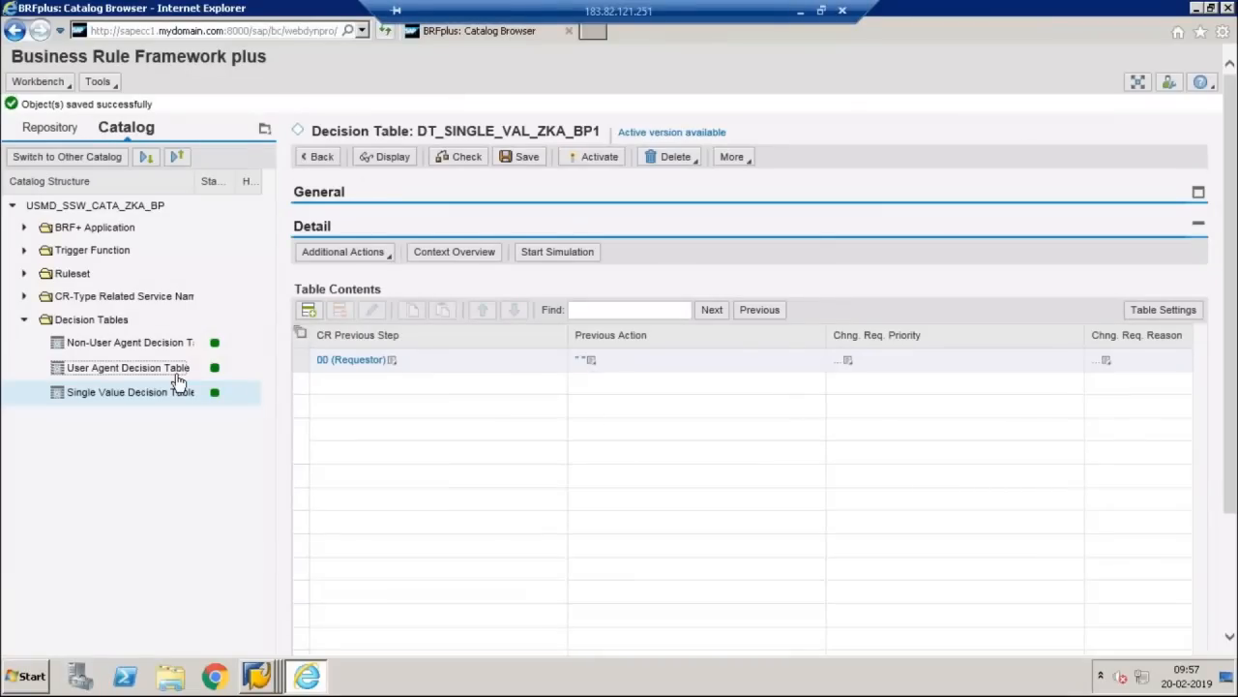
Step: Open DT_USER_AGT_GRP_ZKA_BP1 in edit mode and insert a new empty rule row
click(177, 391)
click(382, 139)
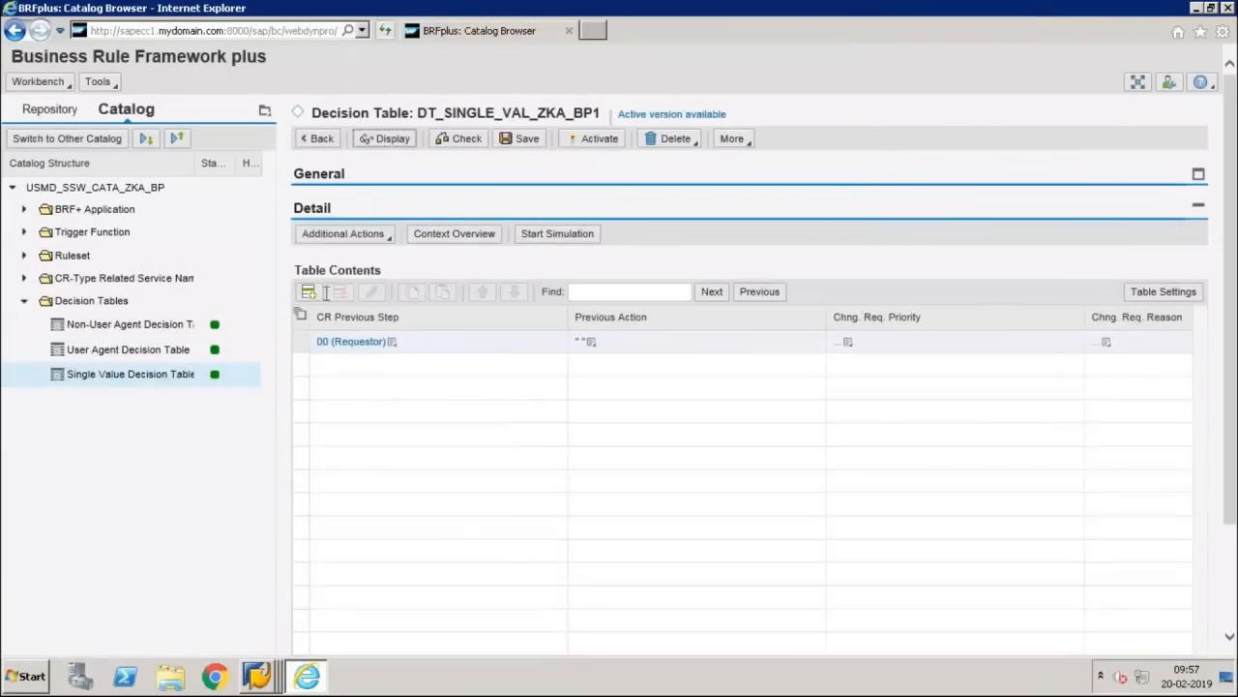
click(189, 351)
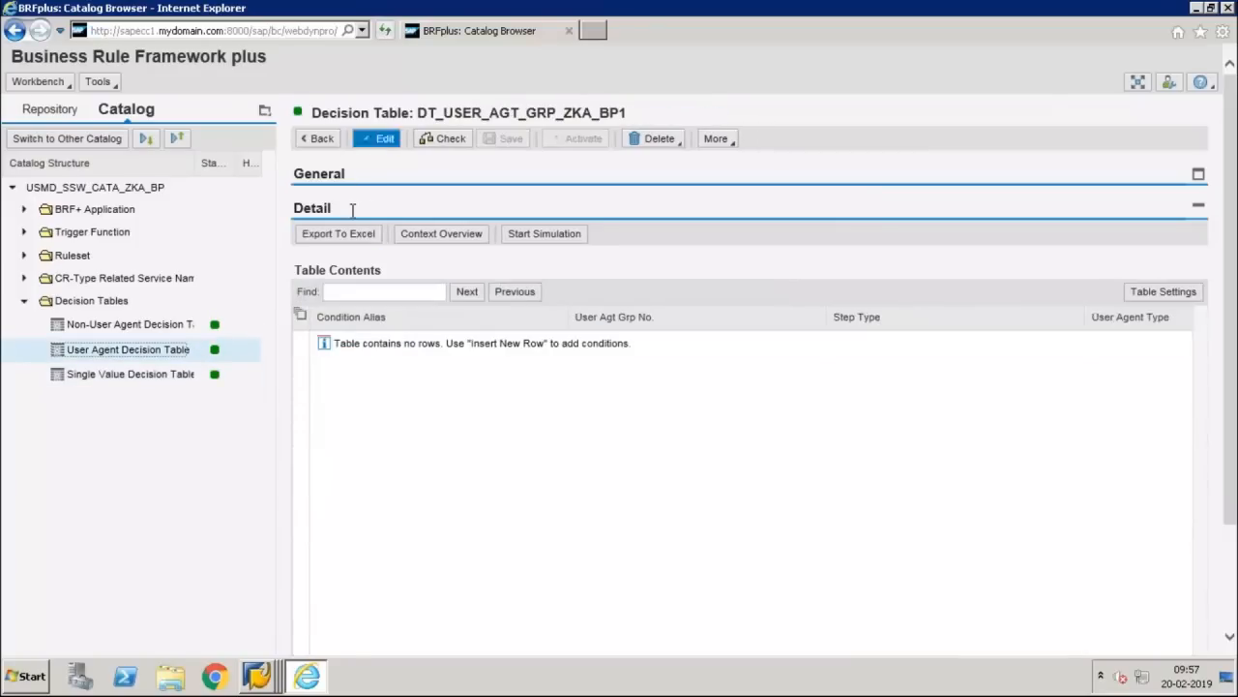
click(376, 138)
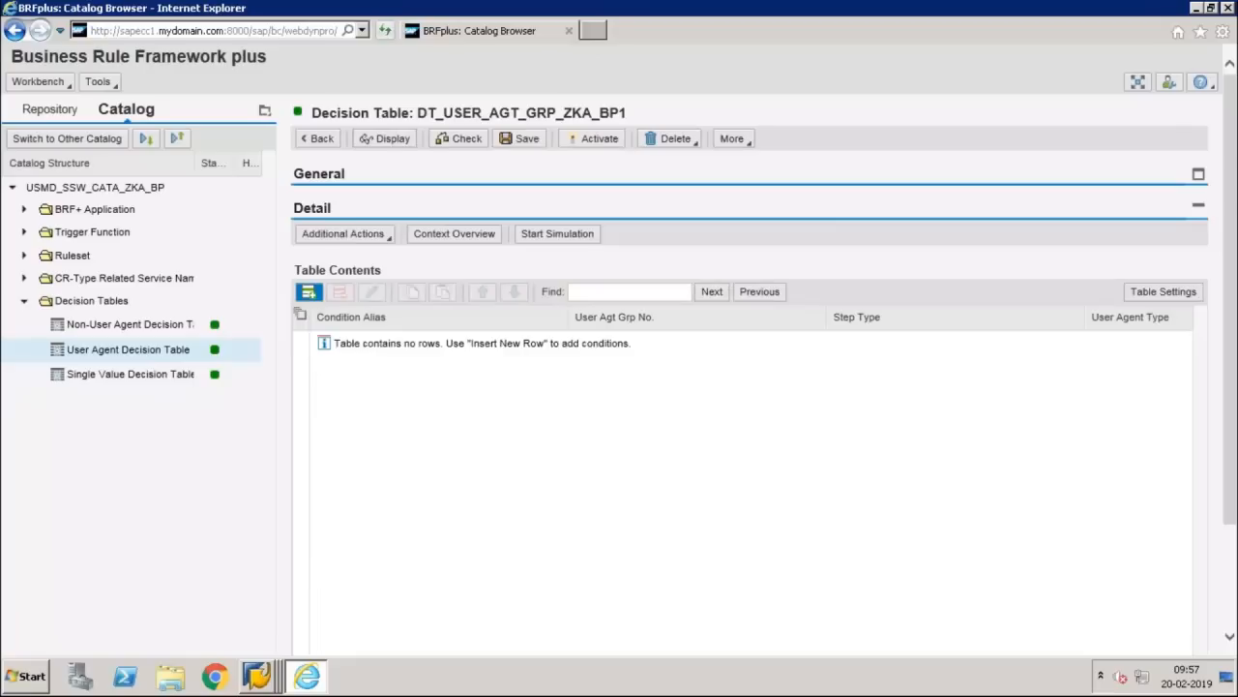
click(308, 291)
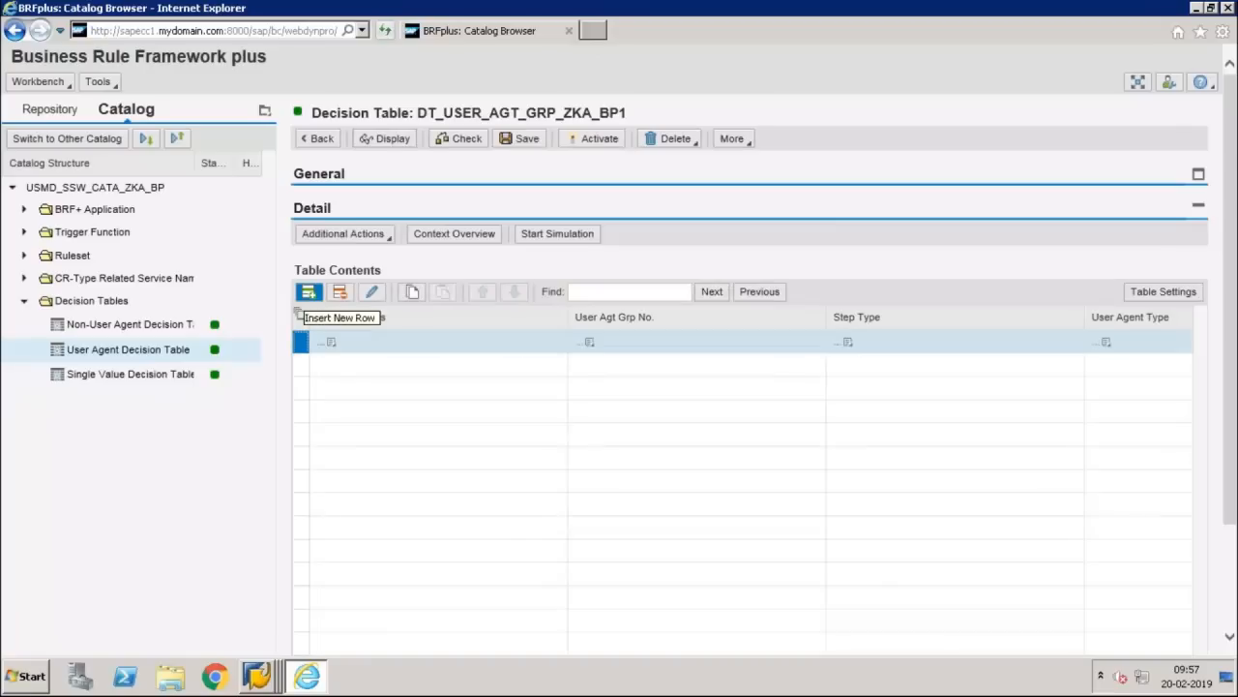
click(332, 344)
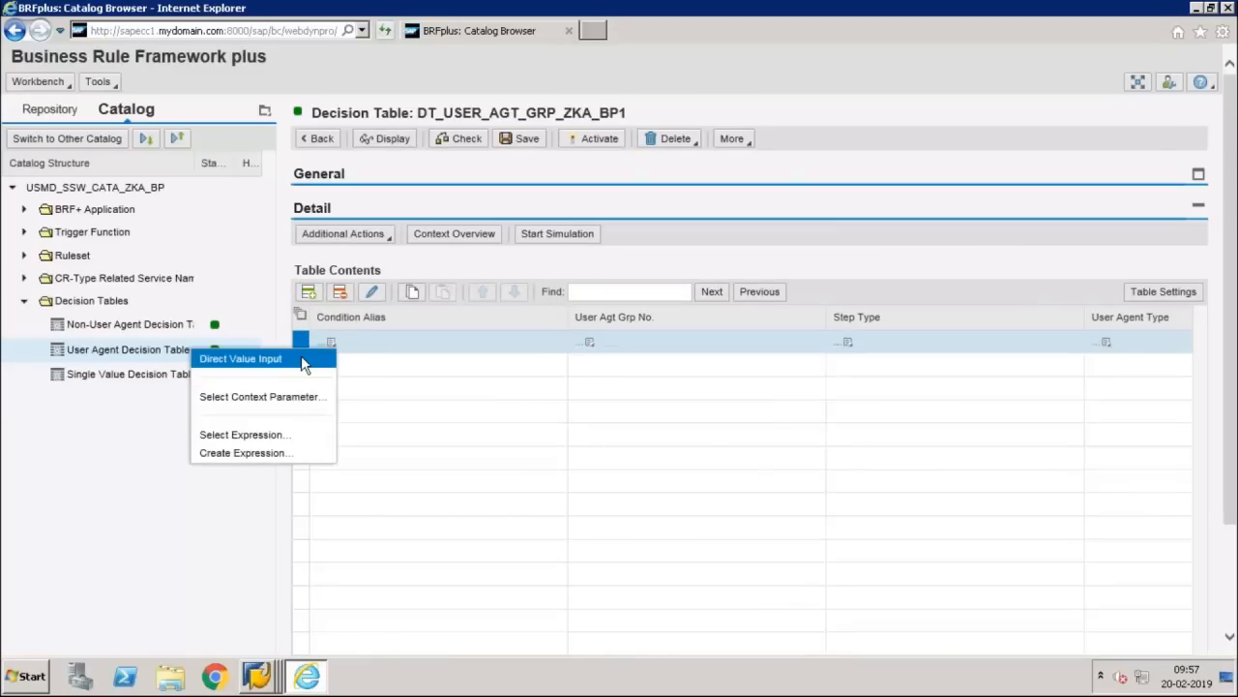
Step: Enter Condition Alias REV and User Agt Grp No. 001 directly in the new rule row
click(301, 356)
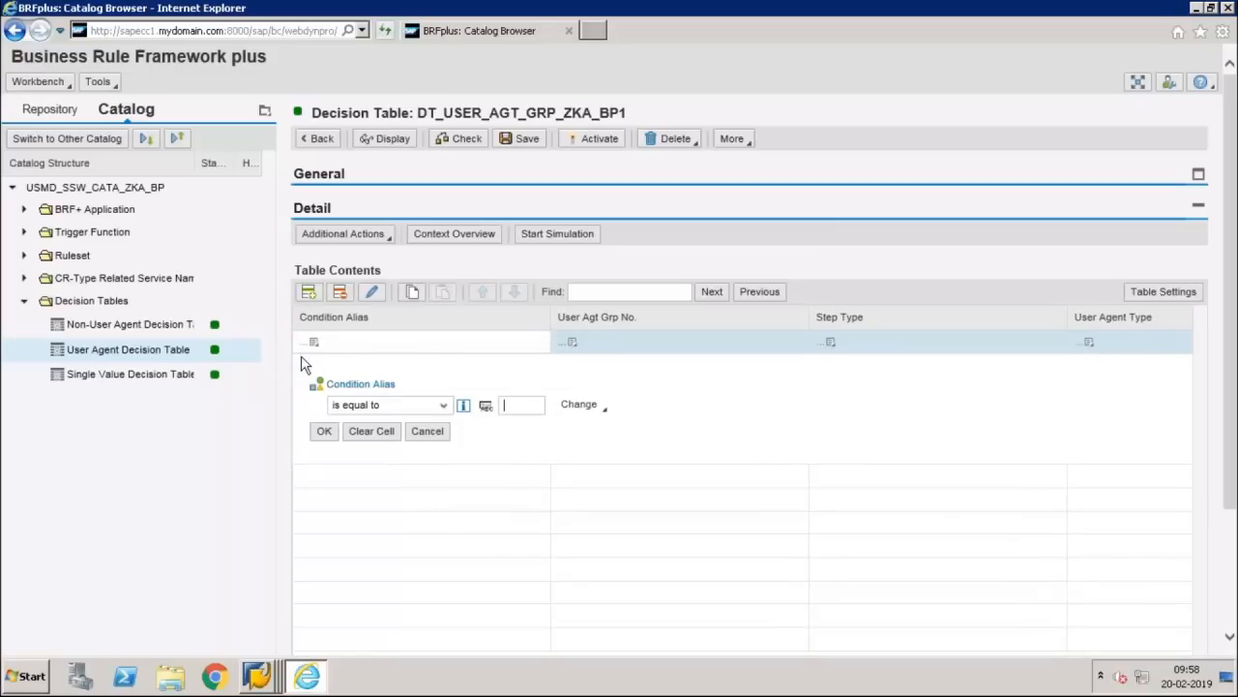
text(REV)
click(321, 433)
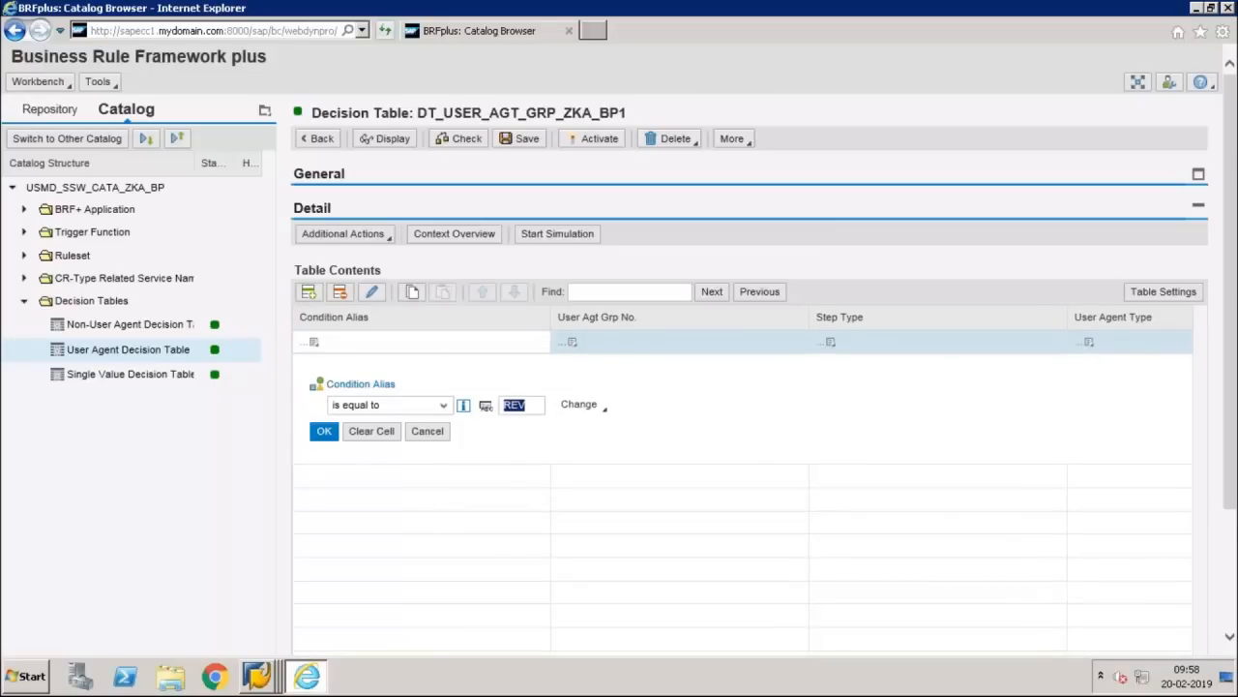
click(575, 355)
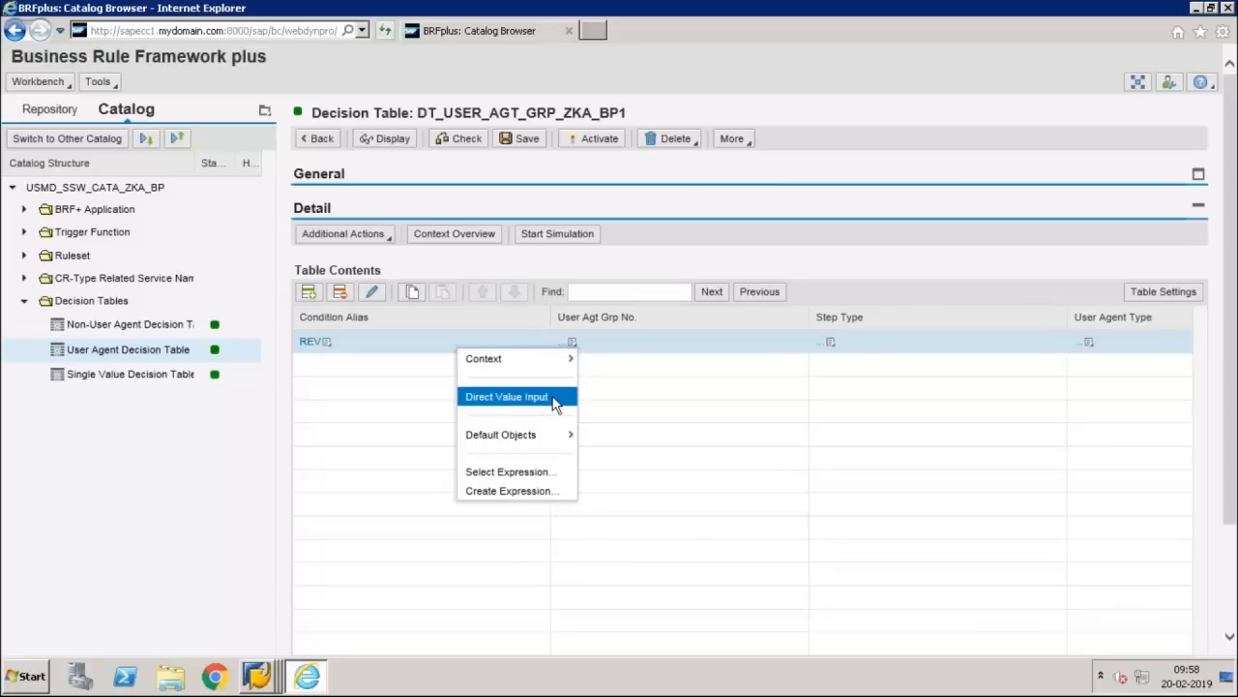
click(555, 400)
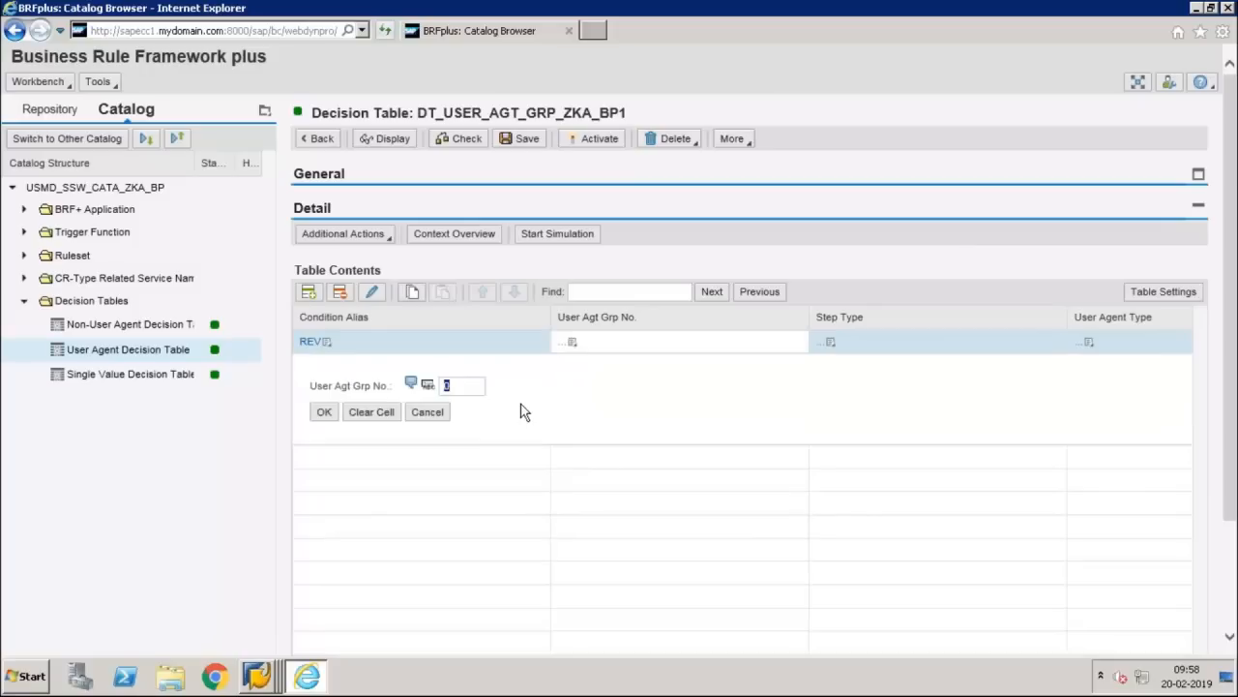
click(324, 412)
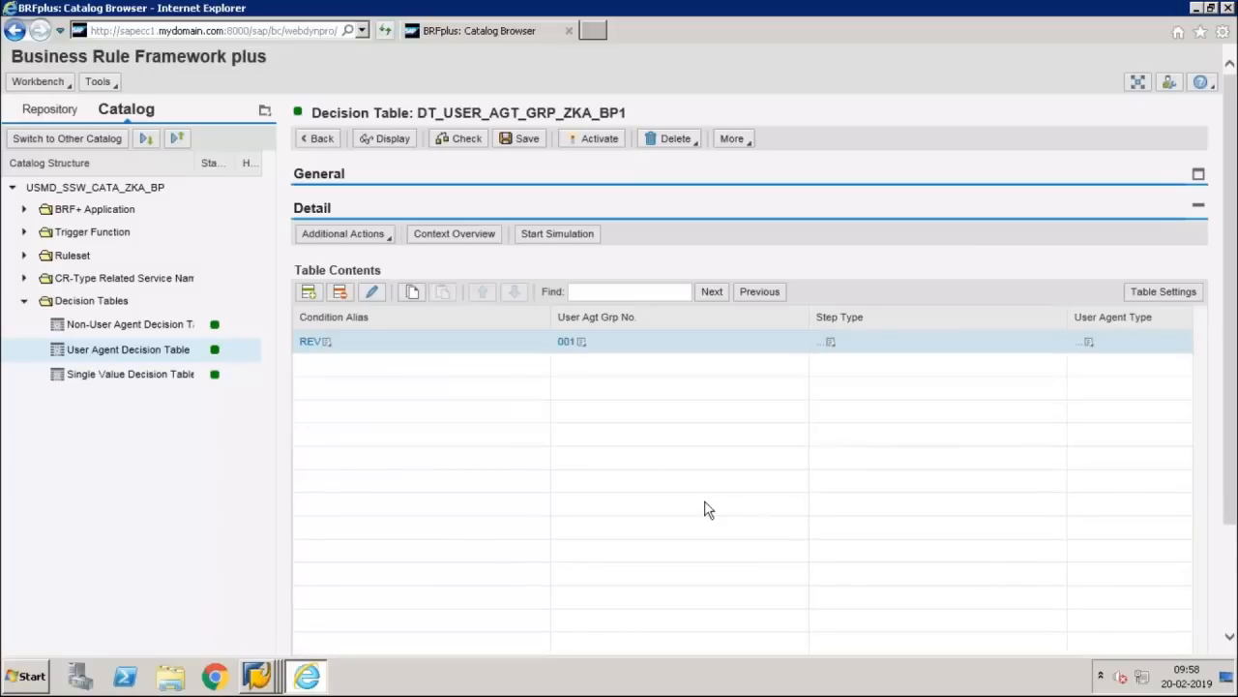
click(834, 343)
Step: Set the REV row's Step Type to 3 (Process Change Request) through direct value input
click(833, 343)
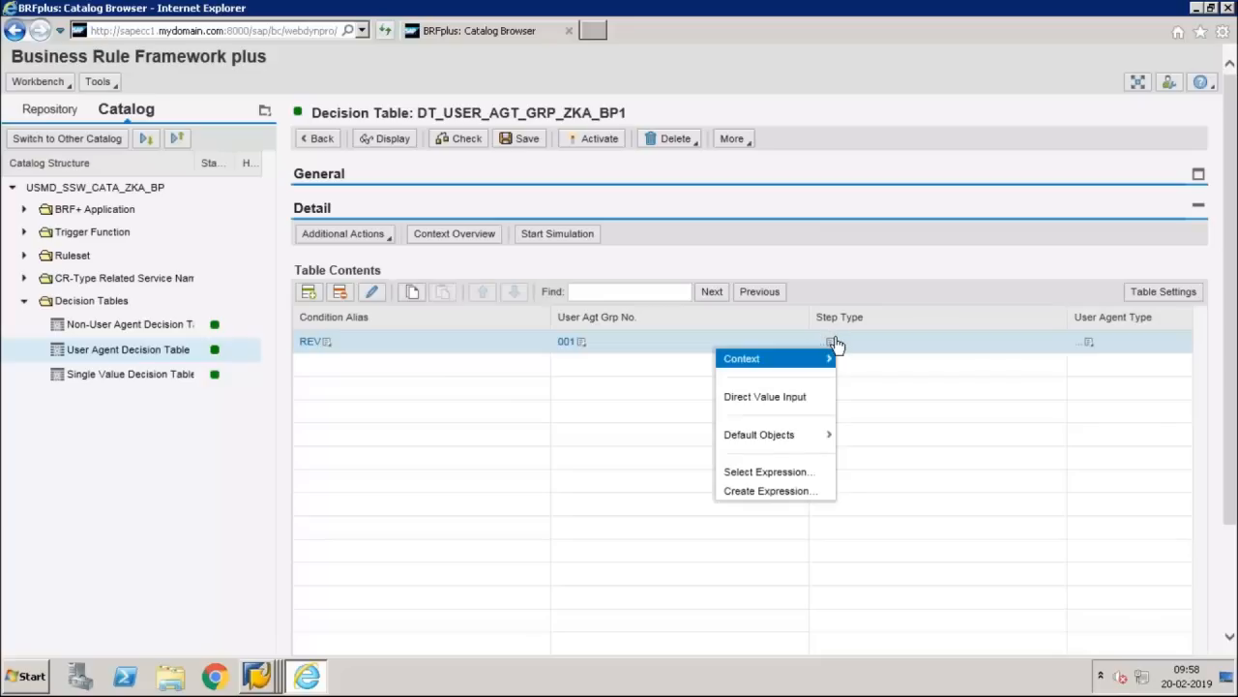
click(786, 400)
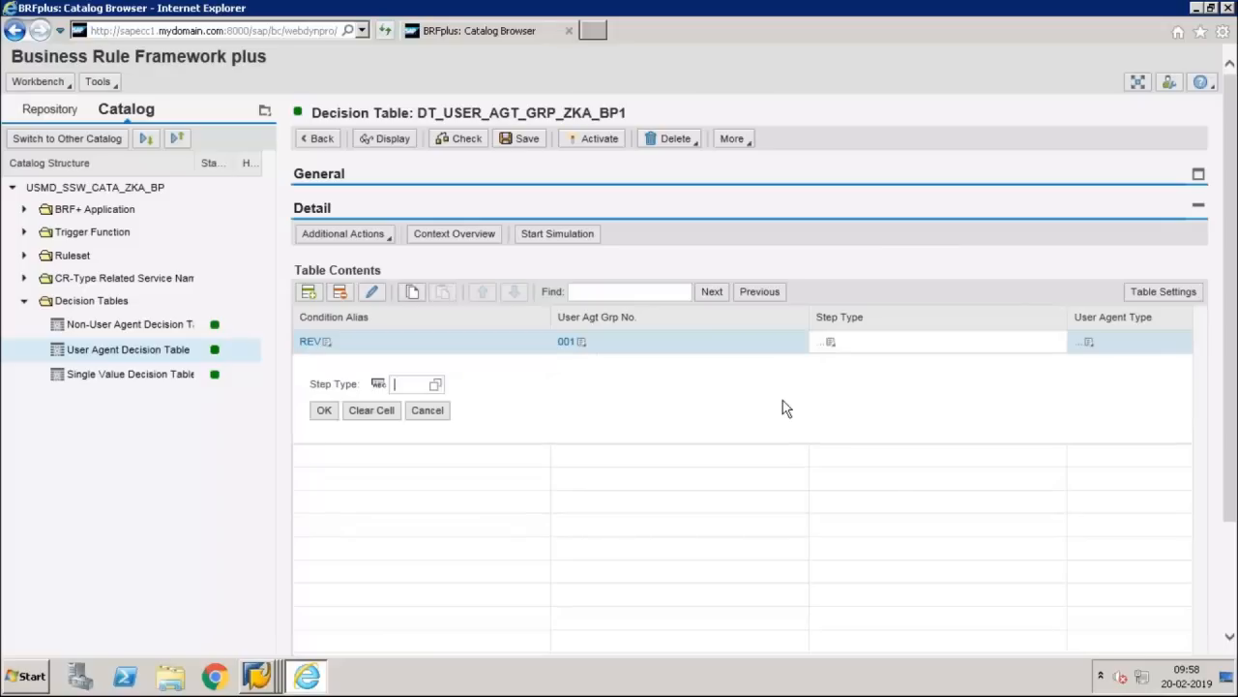
click(404, 384)
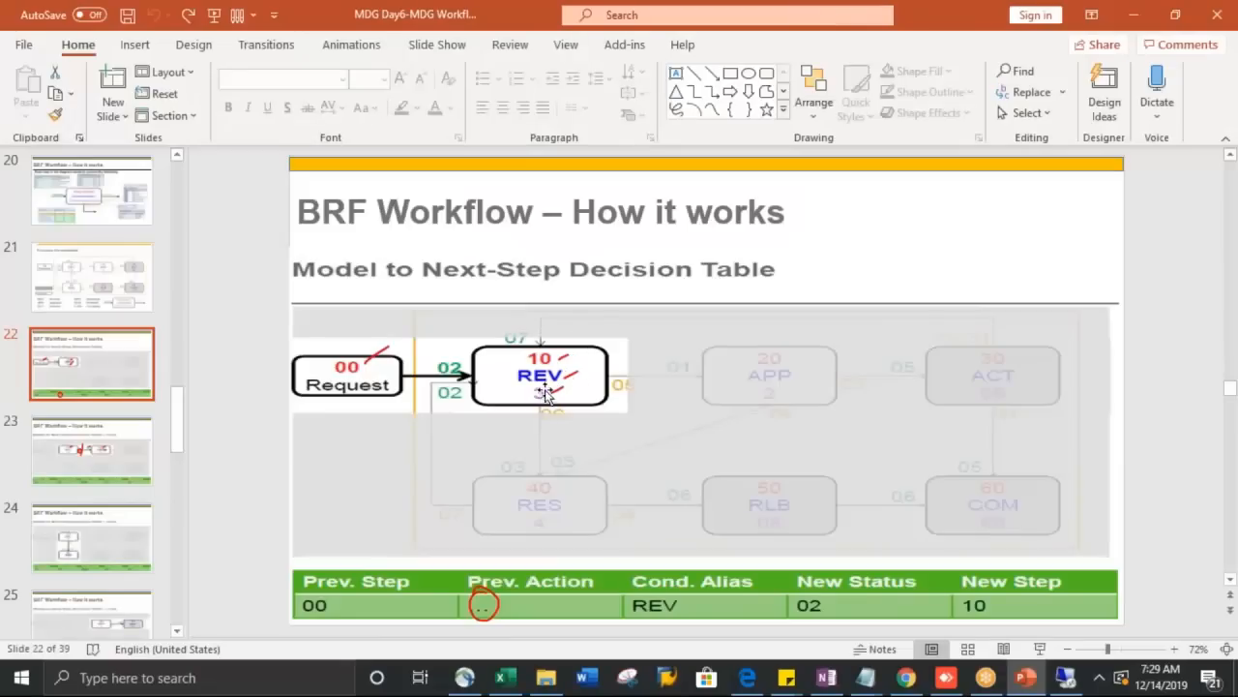
key(alt+Tab)
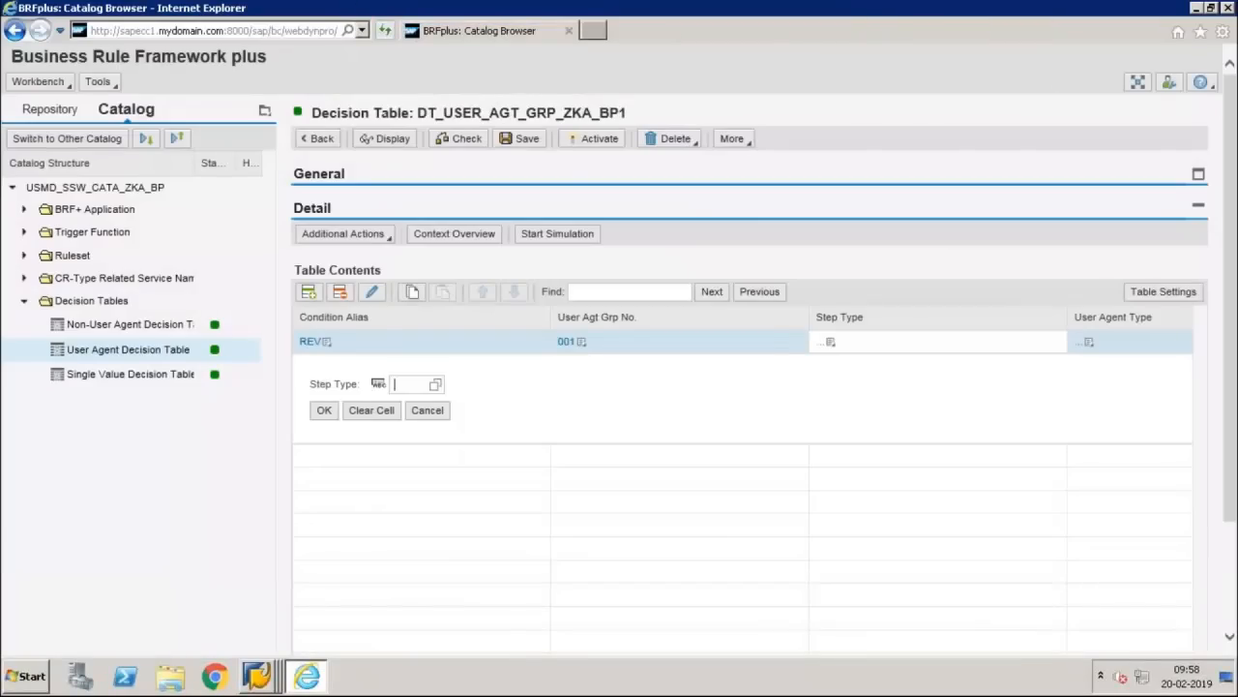
click(435, 384)
click(442, 320)
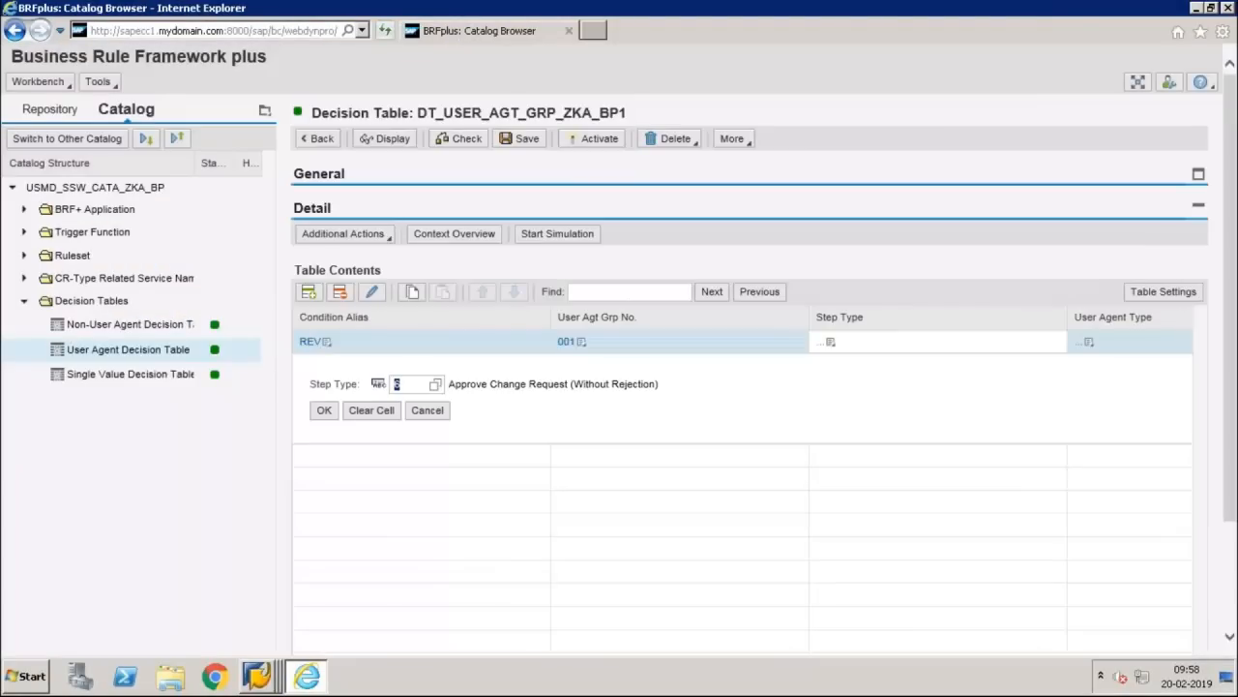
click(435, 384)
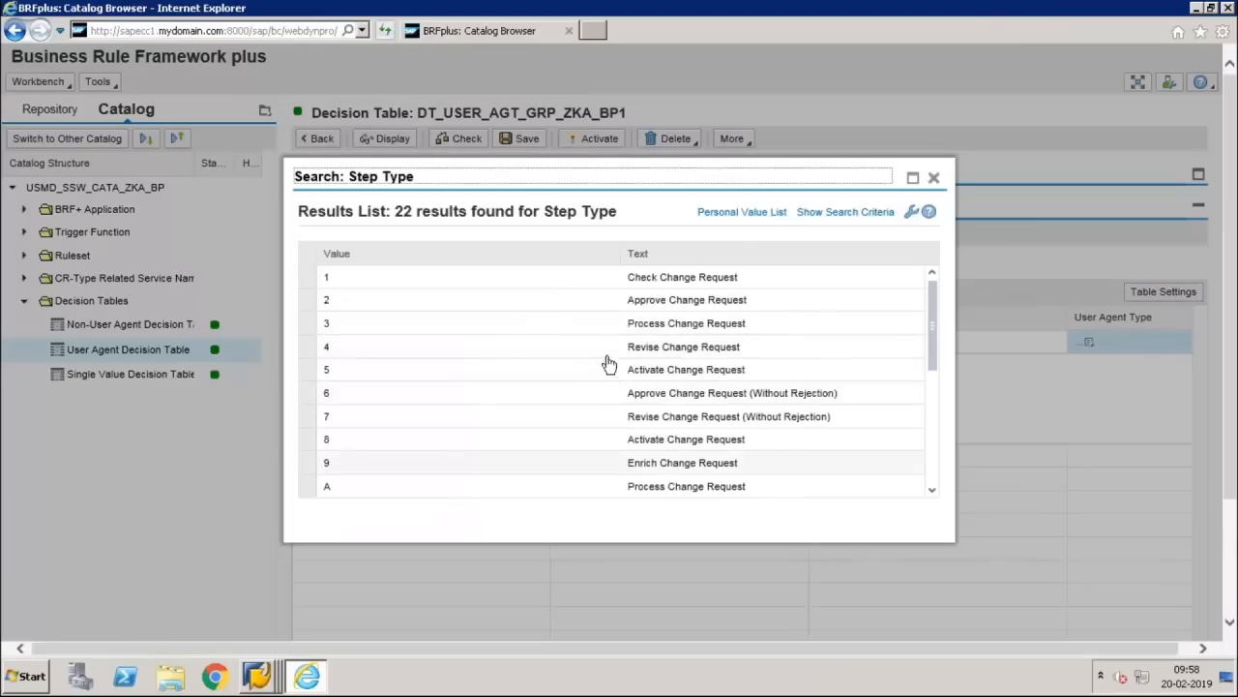
click(609, 326)
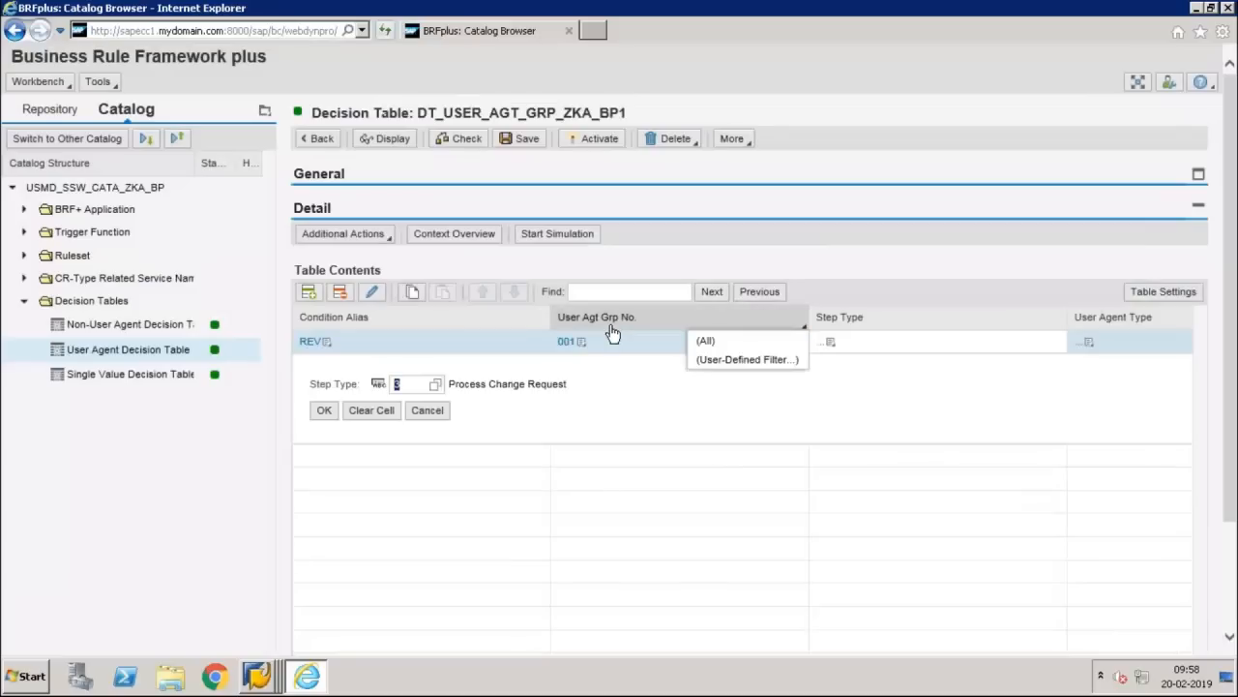
click(324, 410)
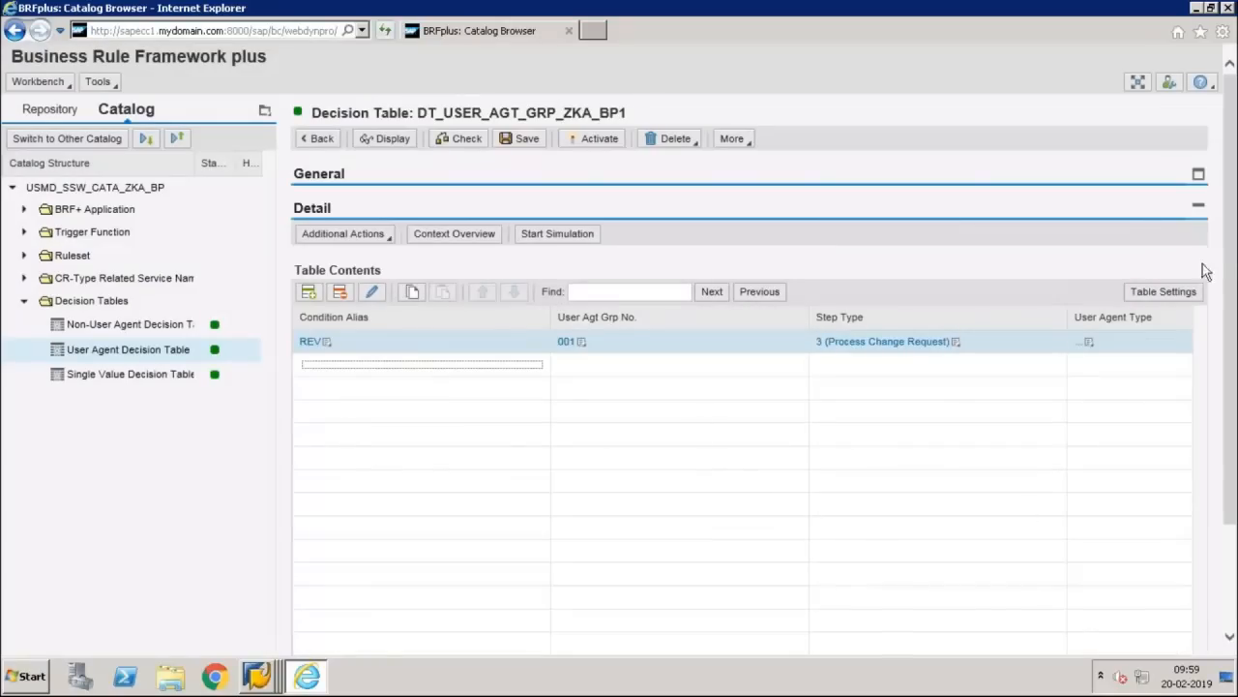
click(1097, 345)
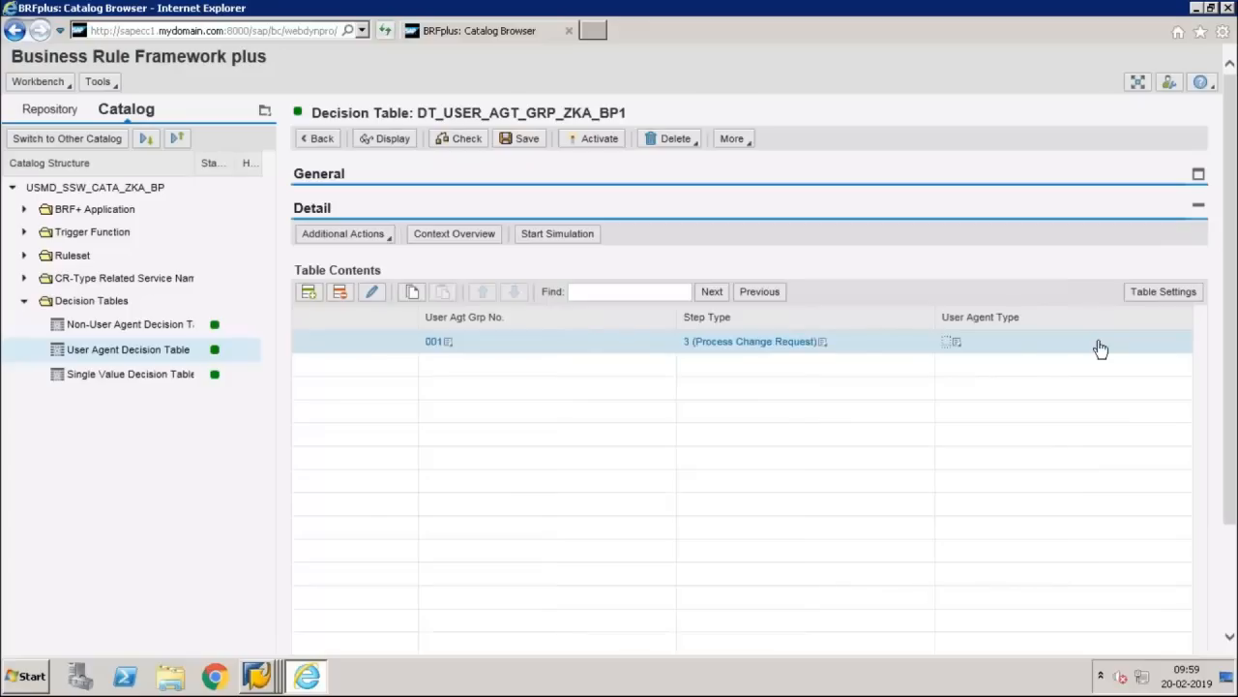
Step: Set the REV row's User Agent Type to US (User) from value help
click(958, 345)
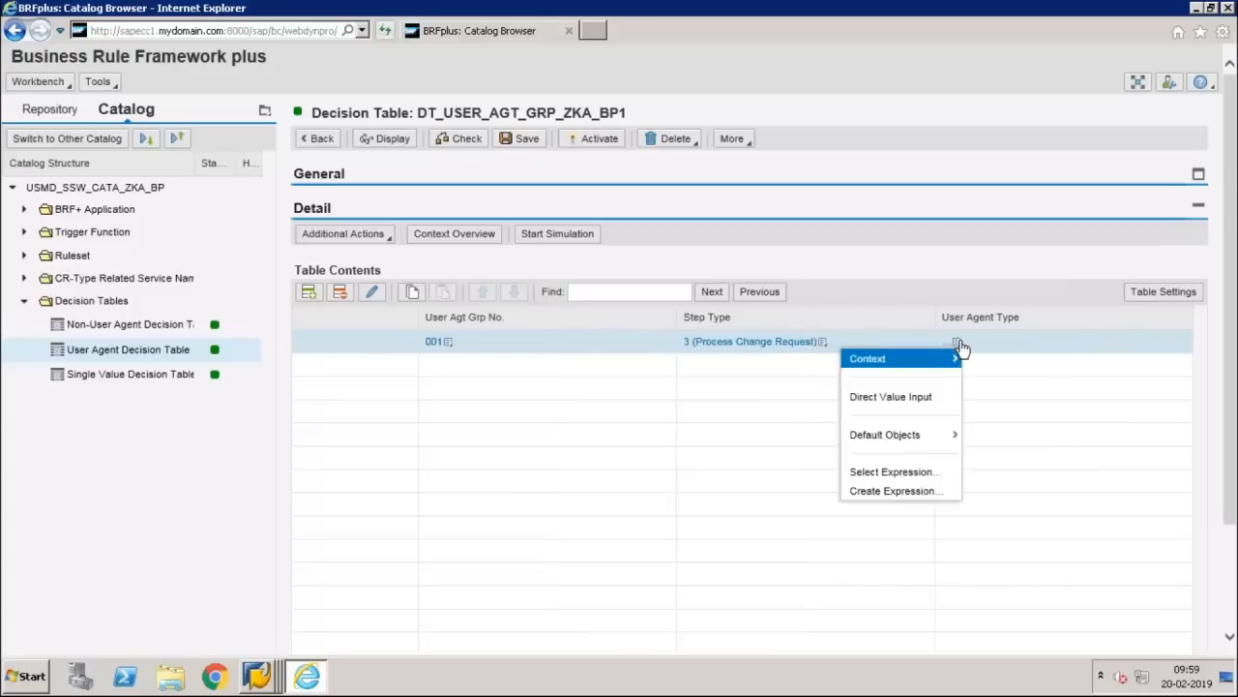
click(943, 405)
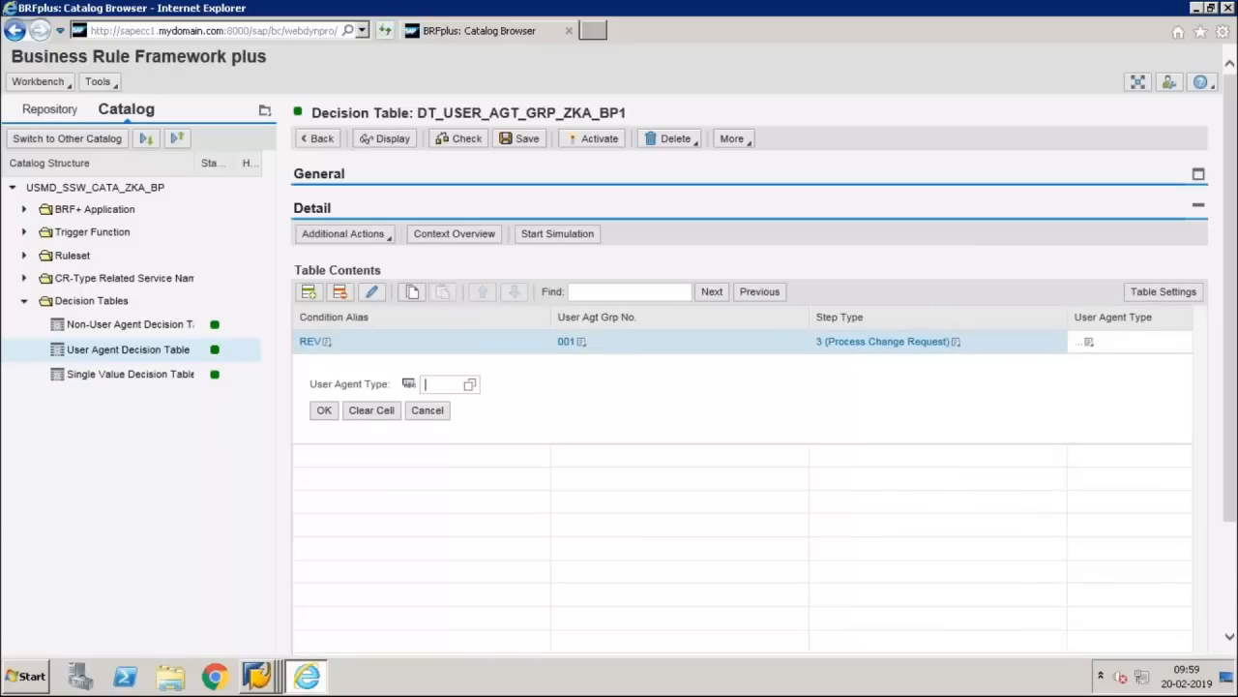
click(470, 386)
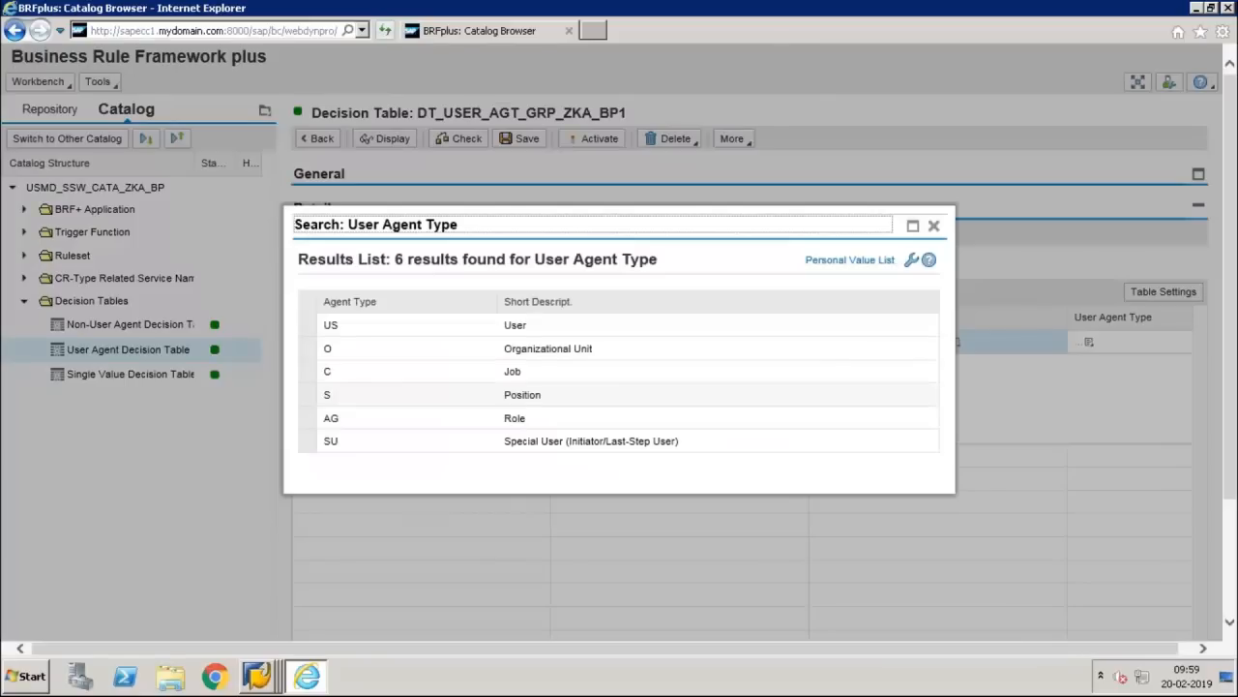
click(756, 334)
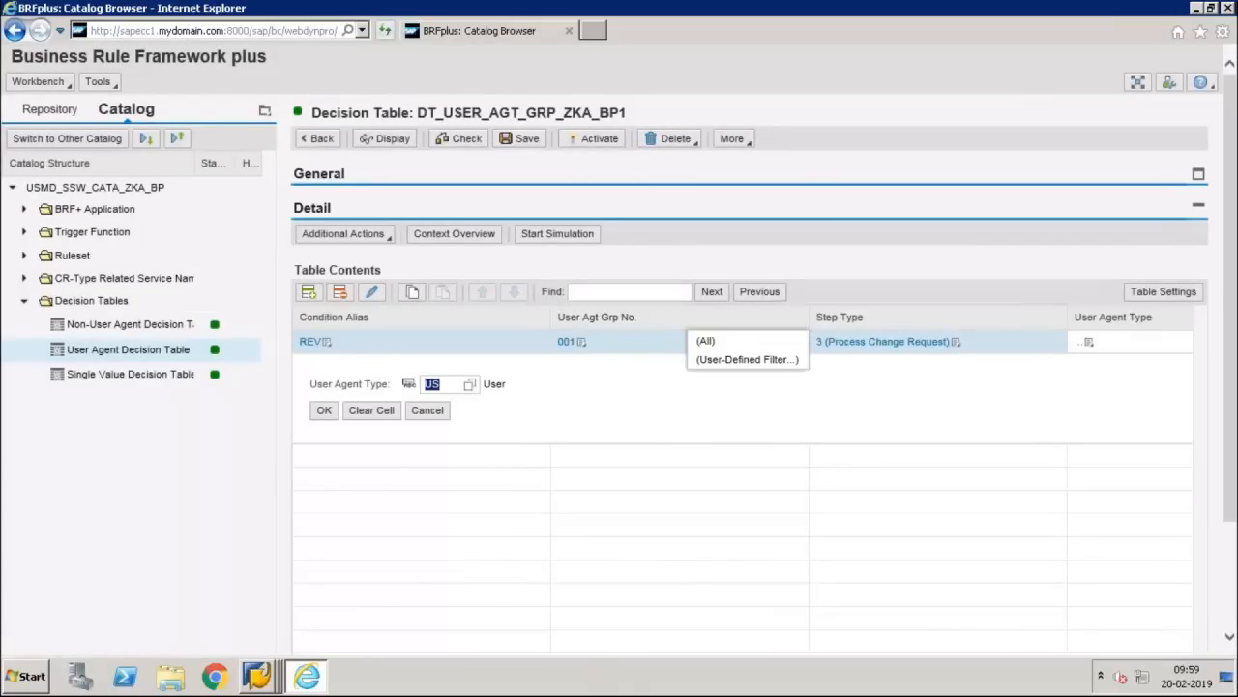
drag(1231, 366, 1233, 455)
drag(1232, 302, 1233, 343)
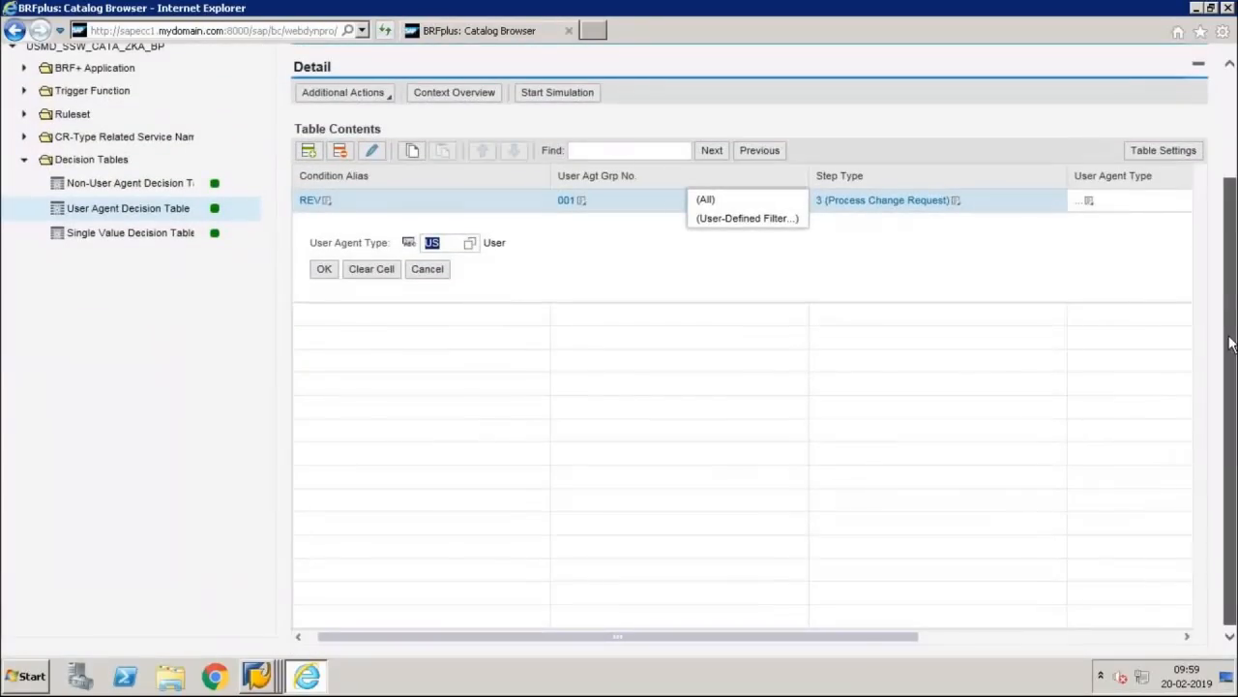
drag(873, 636, 1093, 641)
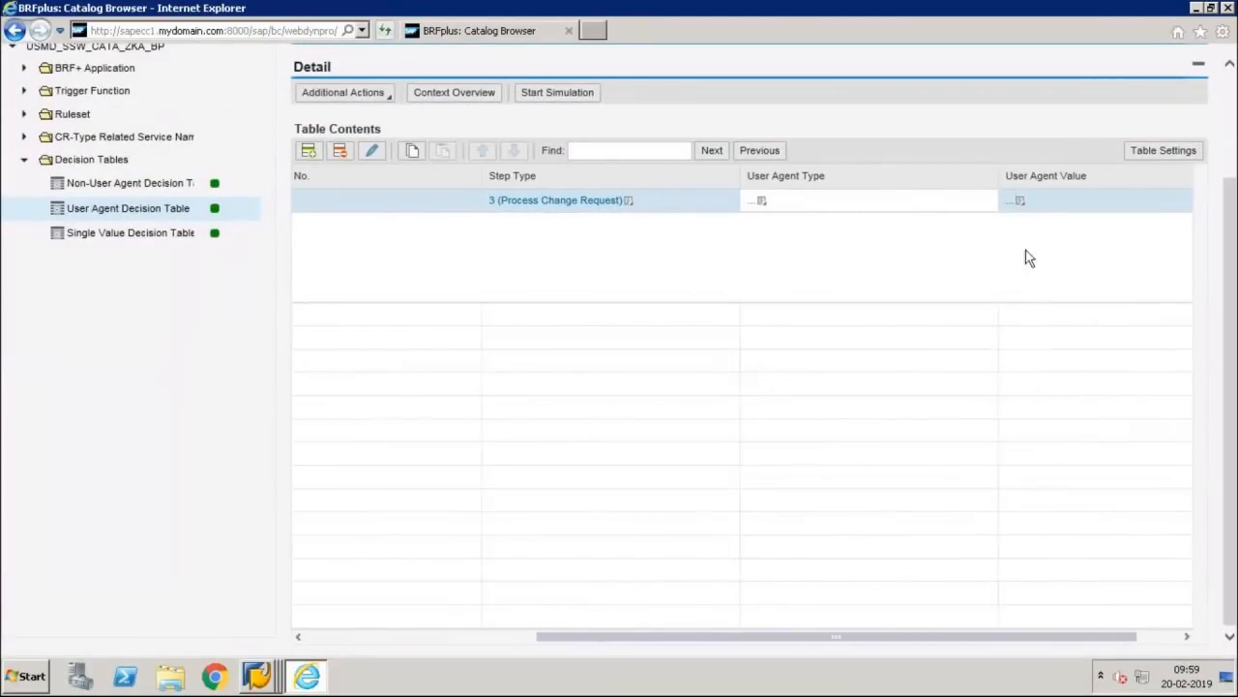
Step: Enter the demo user's ID as the row's User Agent Value
click(1022, 205)
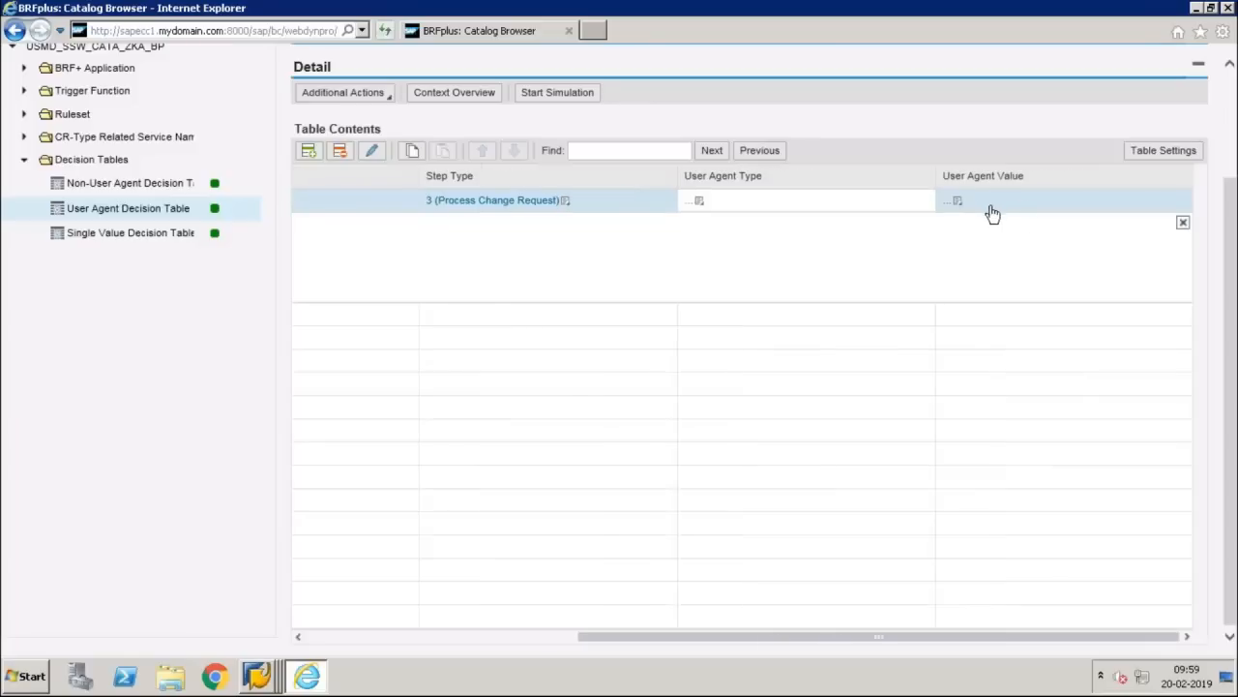
click(957, 205)
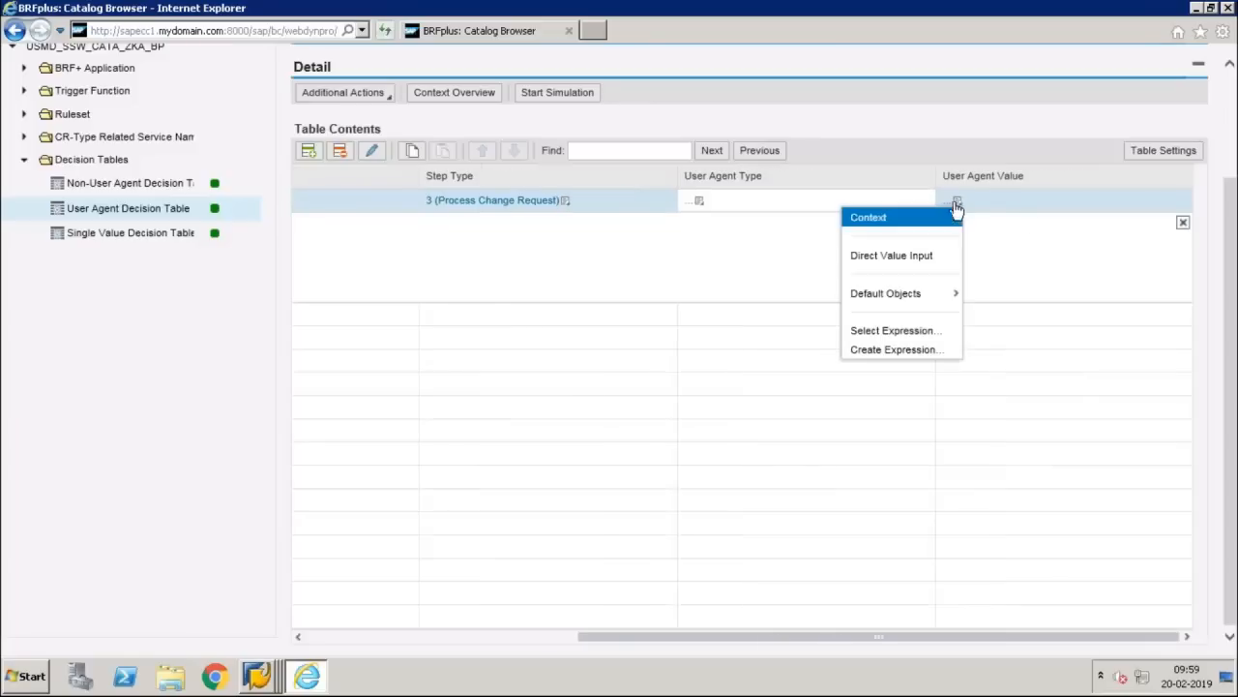
click(924, 258)
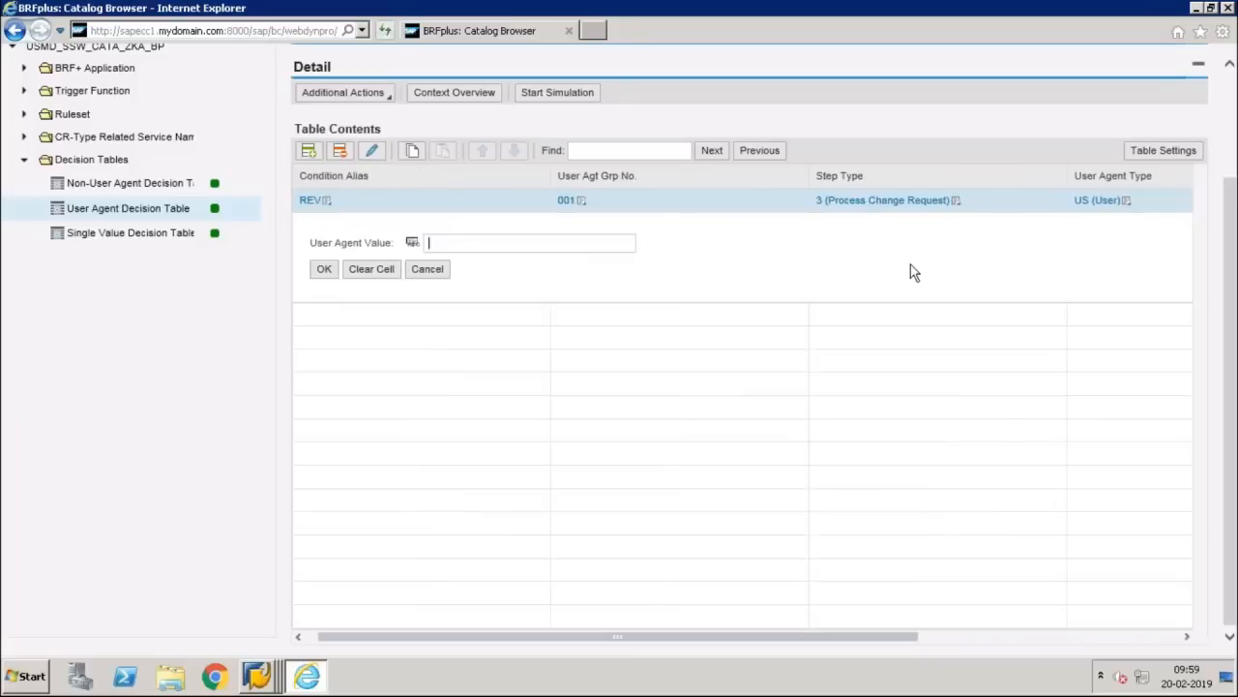
text(MDGDEMO)
click(327, 269)
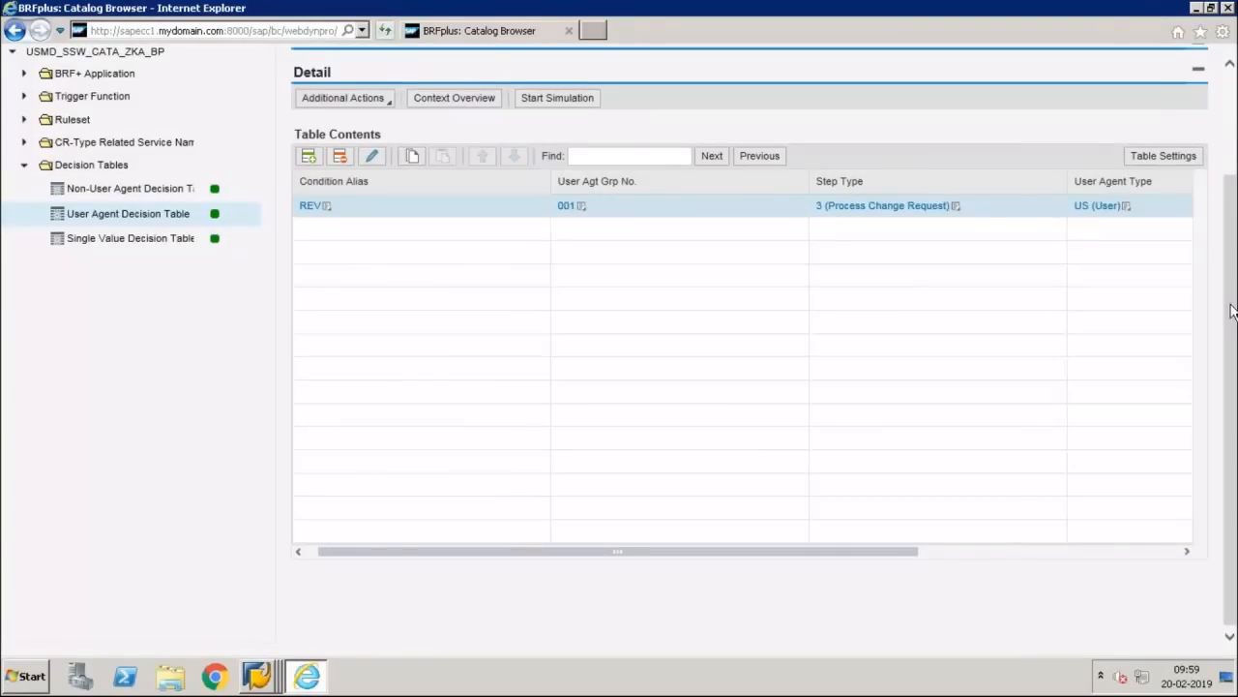
scroll(1232, 294, up, 3)
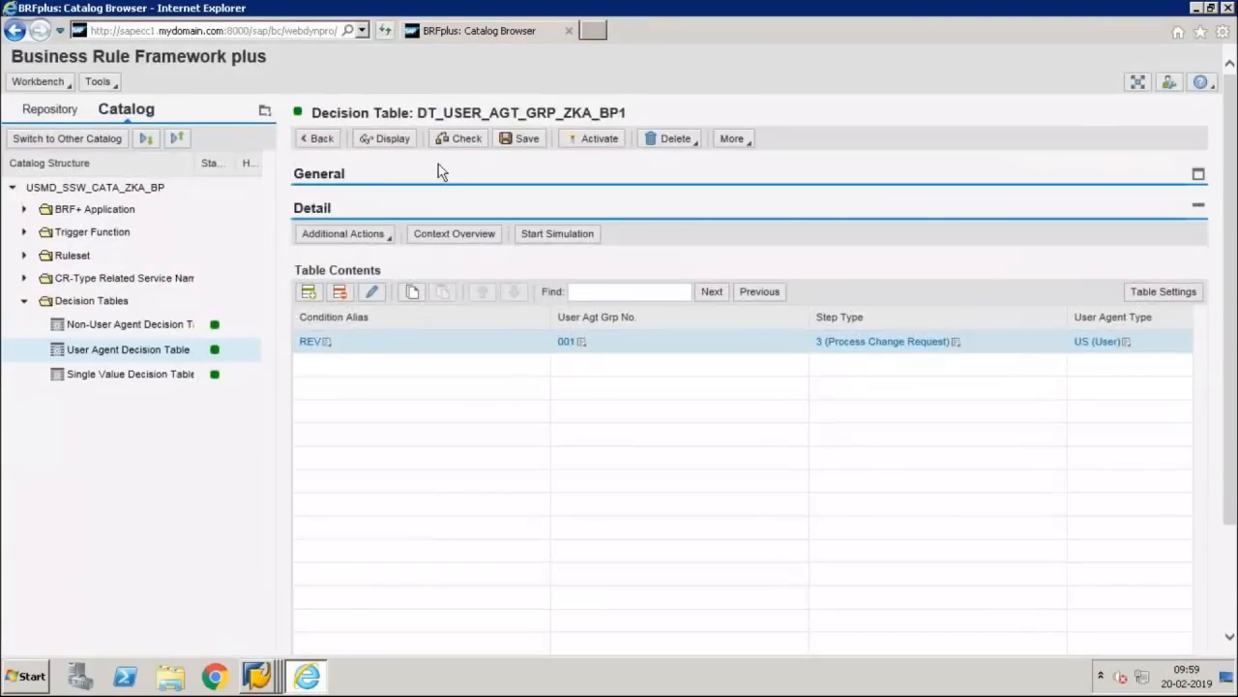
Step: Save and activate the user agent table, then save and activate DT_SINGLE_VAL_ZKA_BP1
click(510, 142)
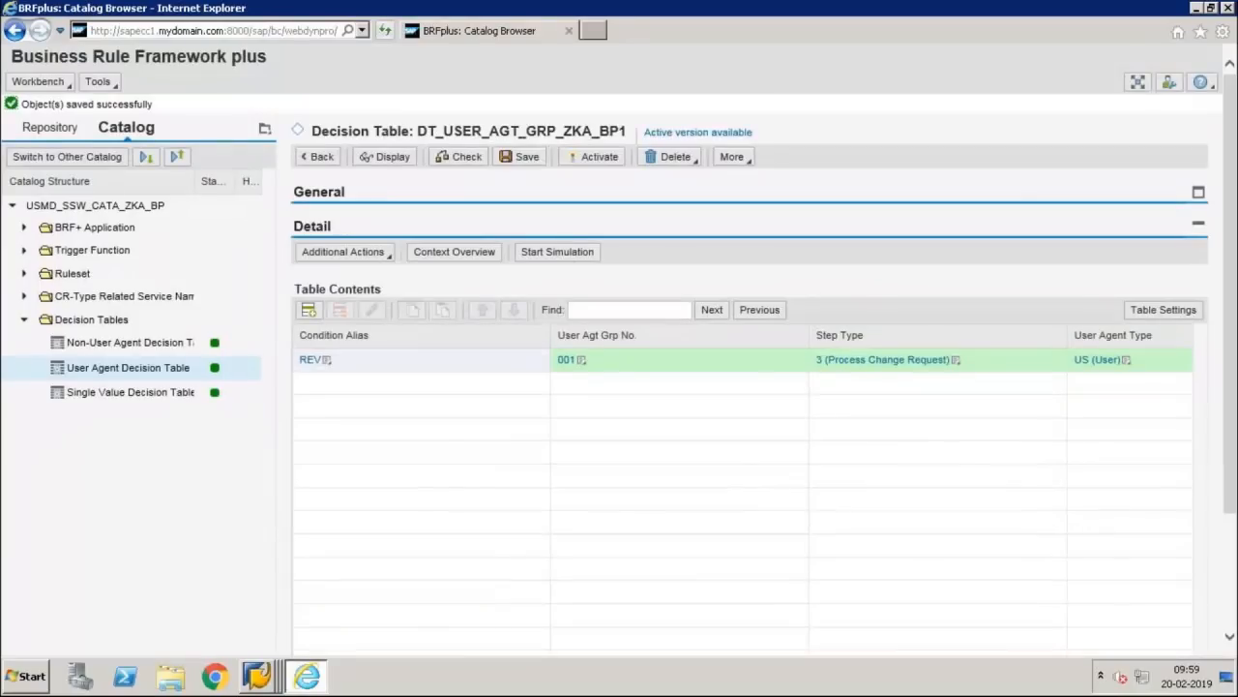
click(593, 156)
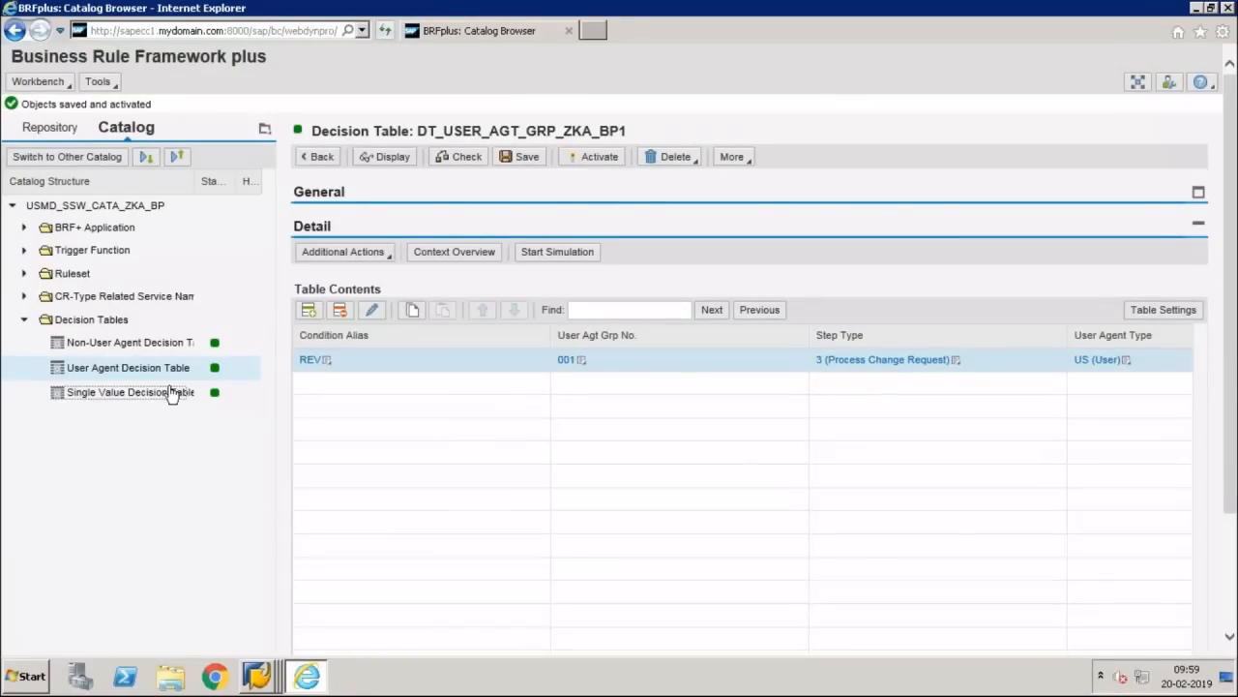
click(172, 393)
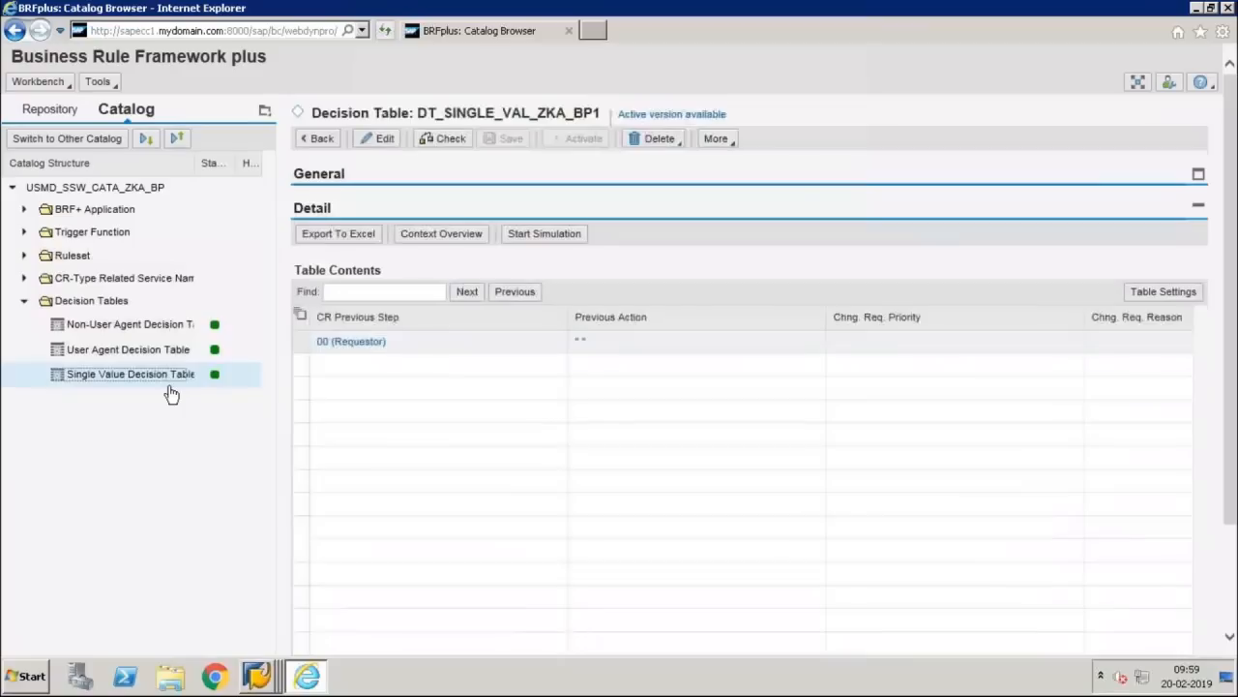
click(302, 341)
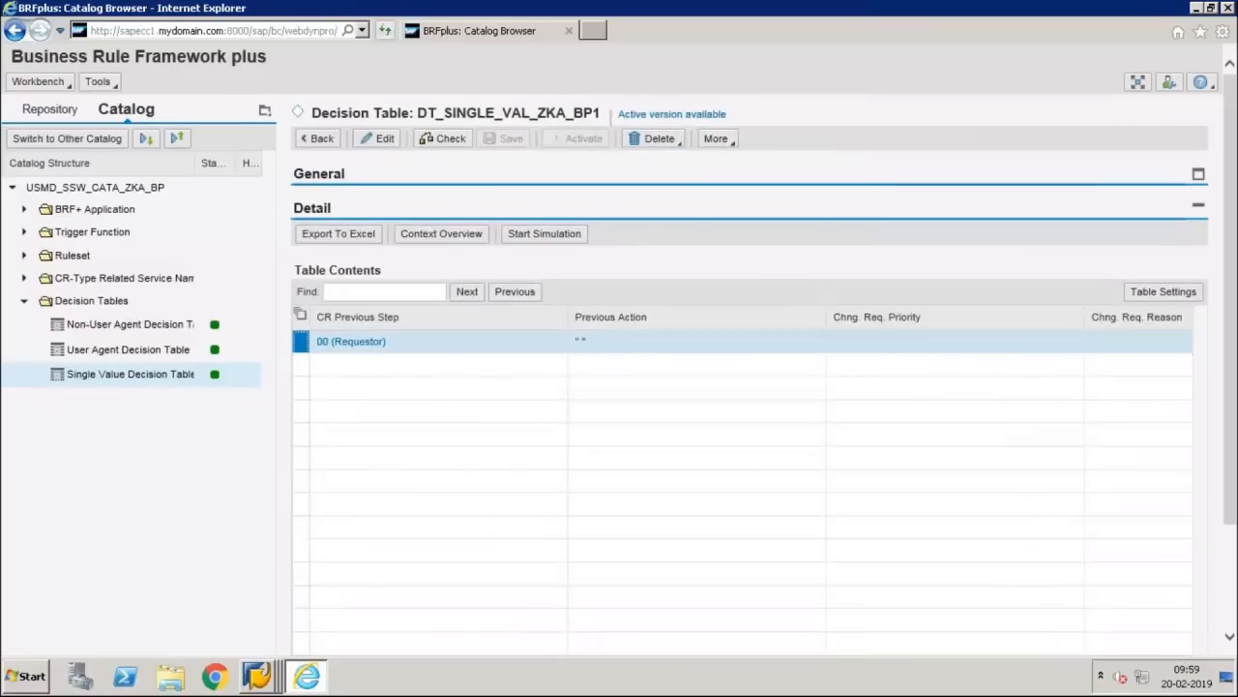
click(392, 147)
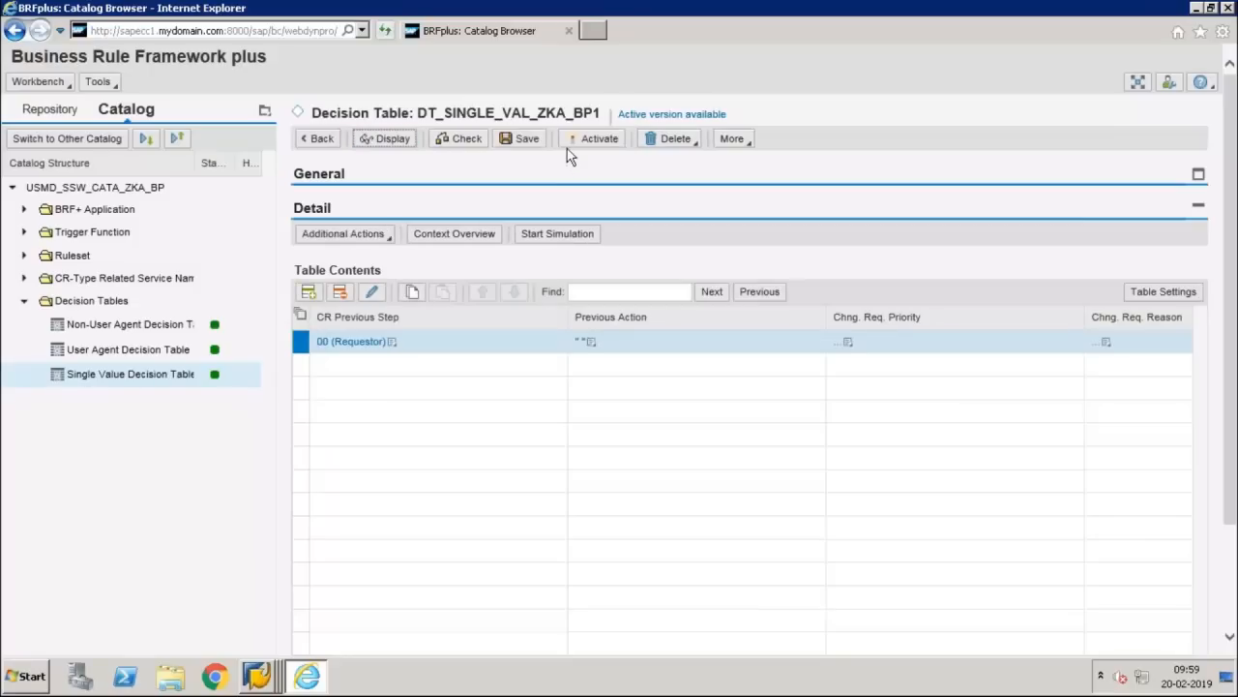
click(523, 138)
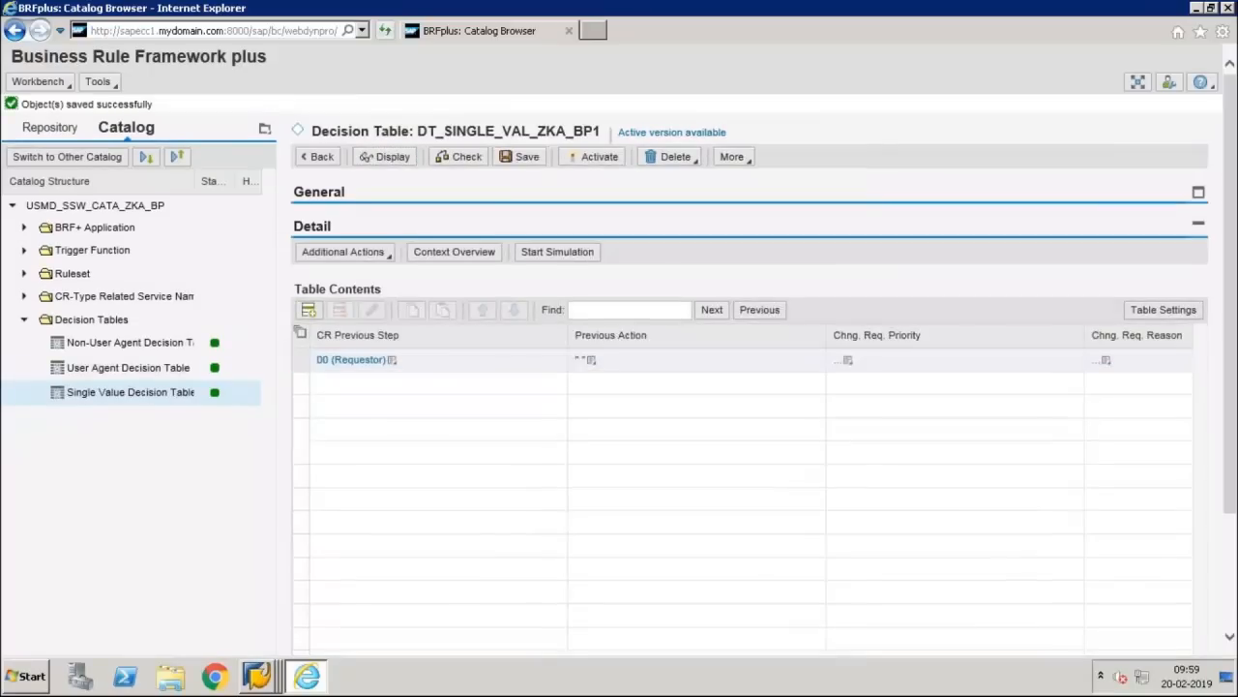
click(594, 156)
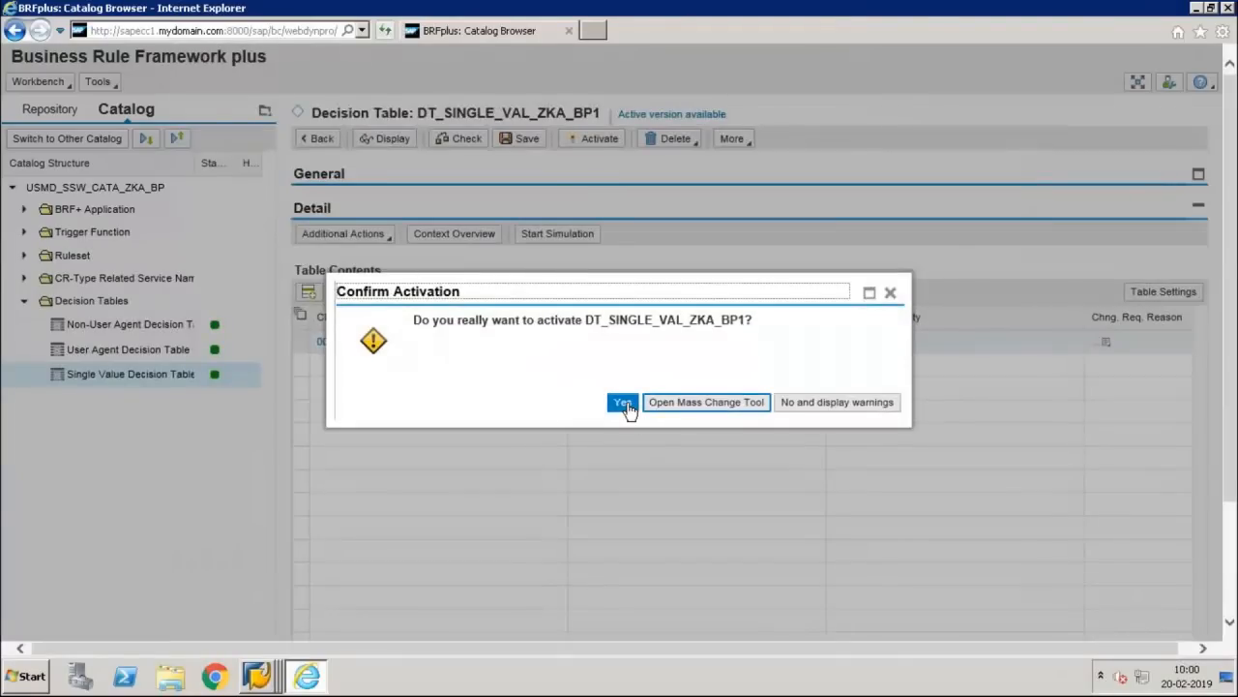
click(624, 403)
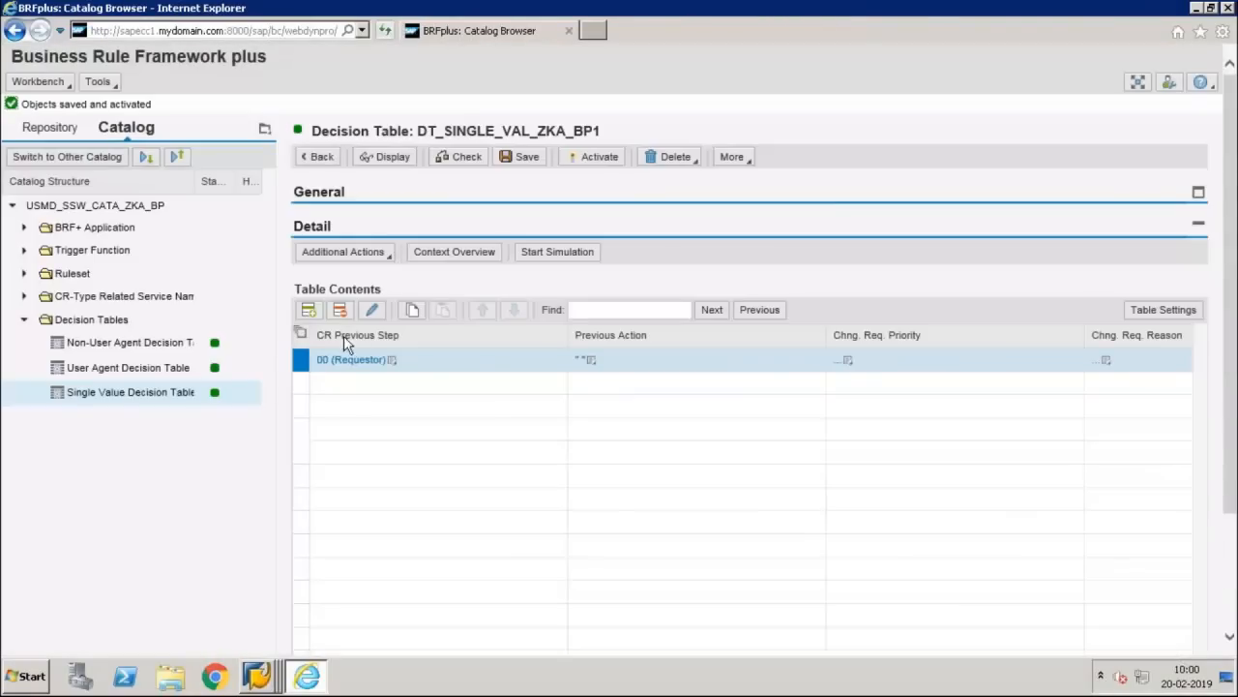
click(310, 679)
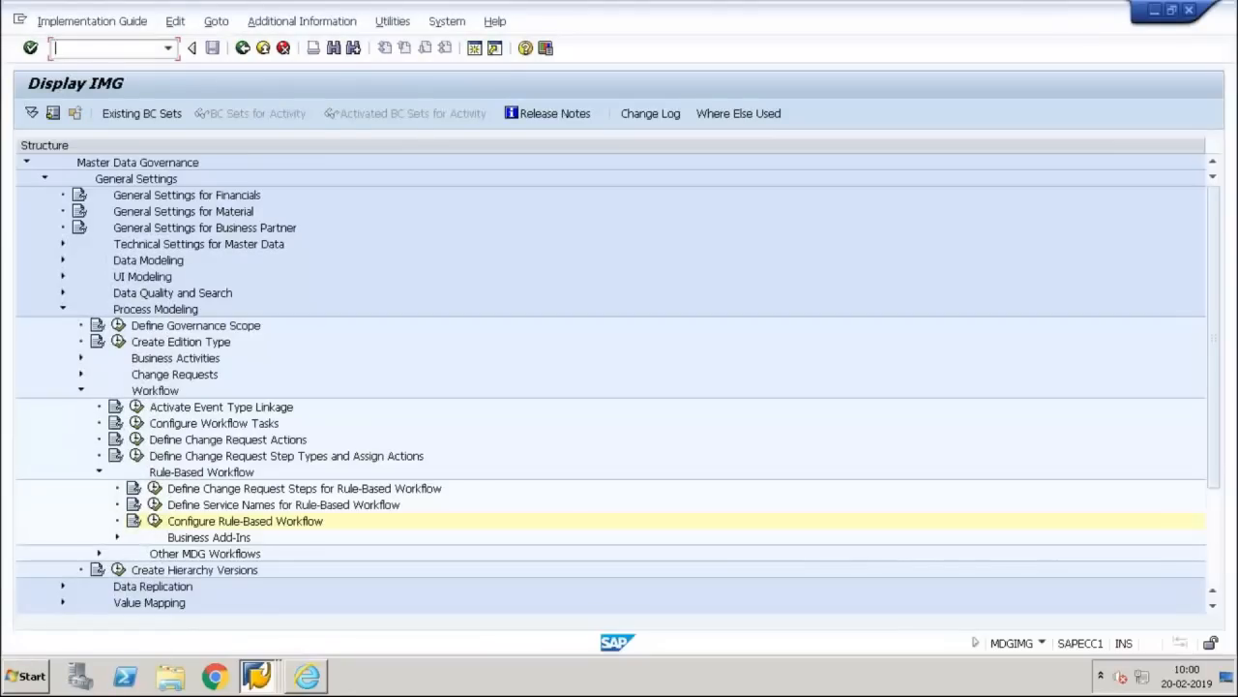
Step: Launch NWBC from the lock entries window with /nnwbc and maximize the launcher page
click(308, 677)
click(270, 687)
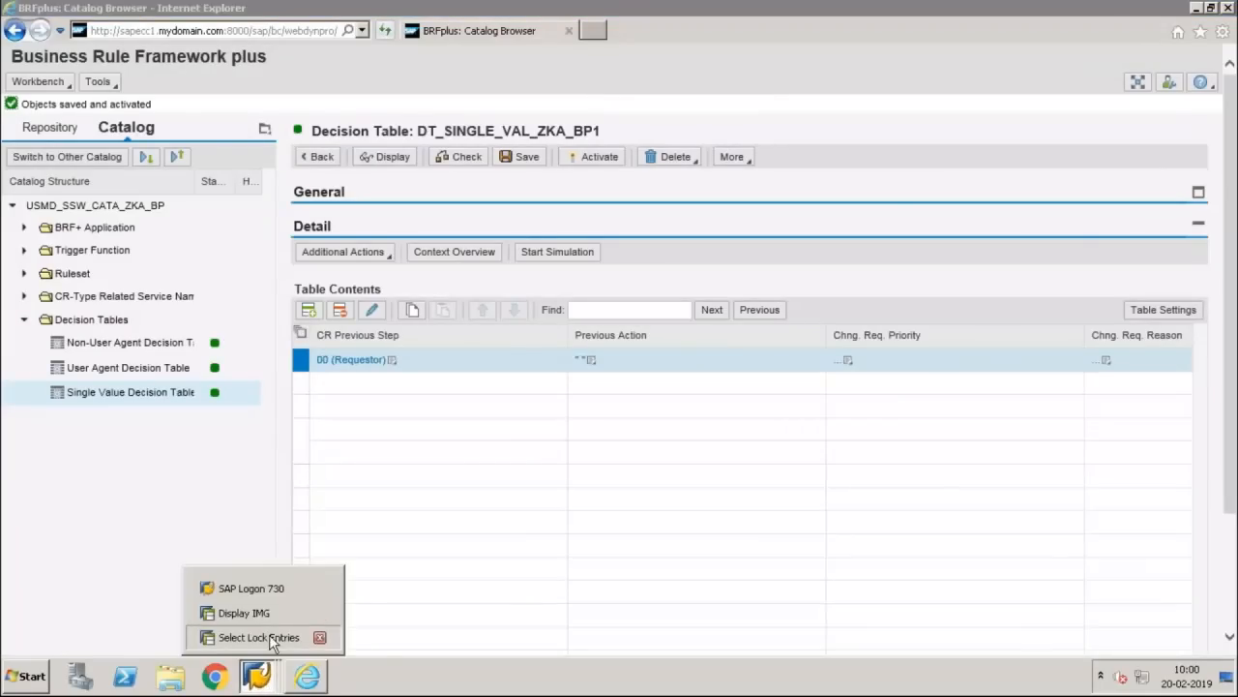
click(285, 636)
key(ctrl+slash)
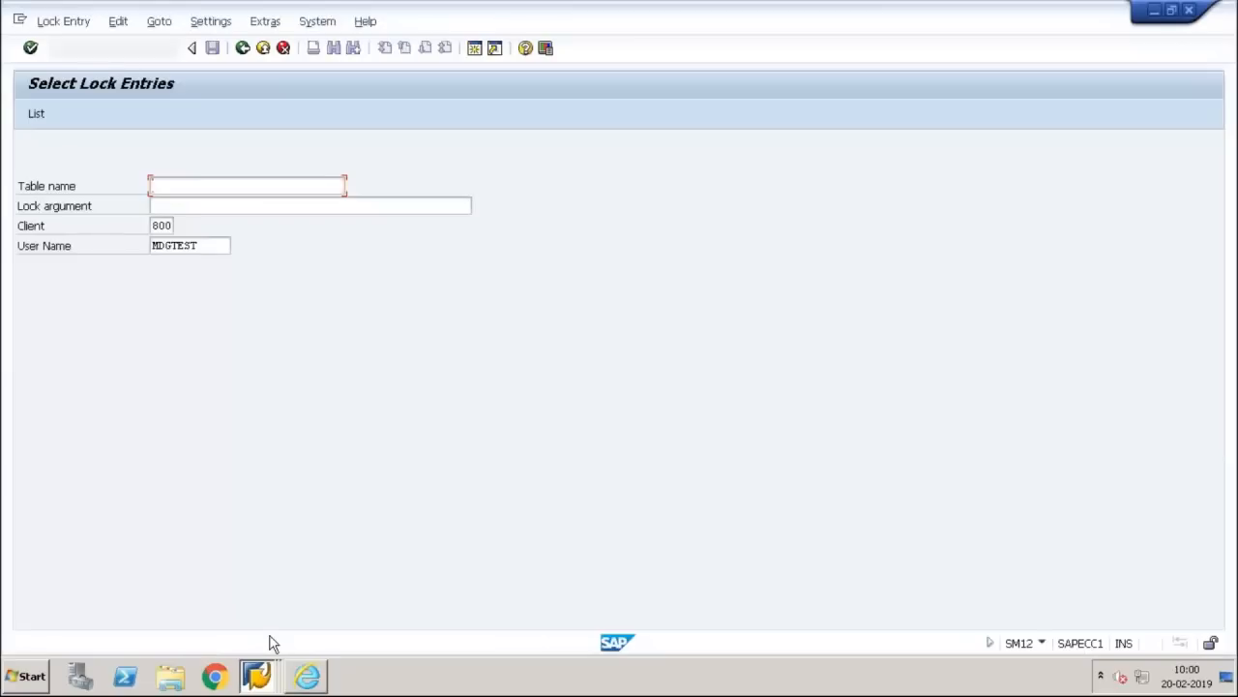
text(/nnwbc)
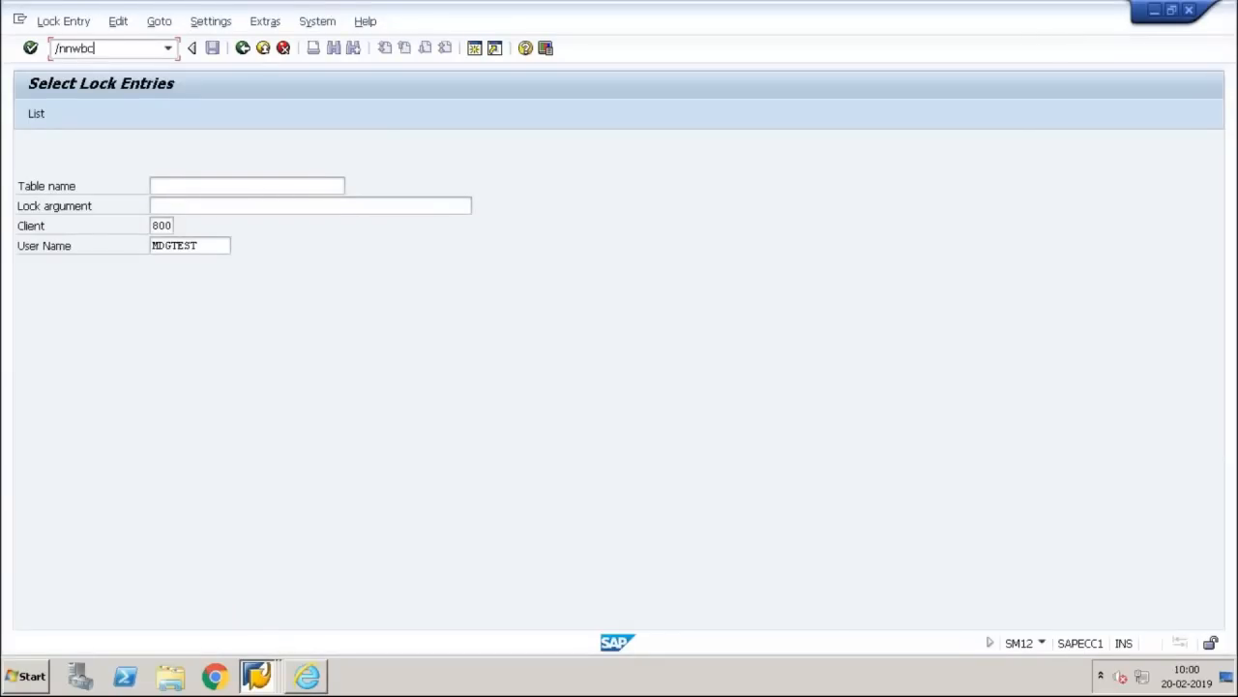
key(Return)
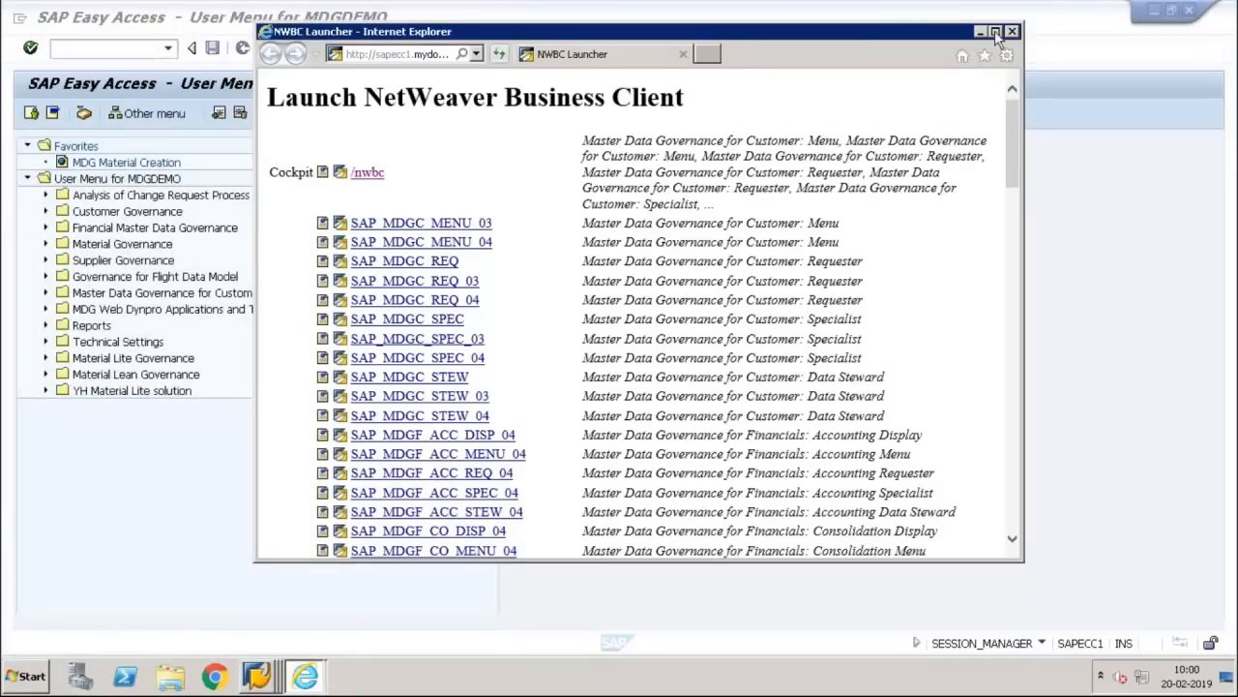
click(996, 32)
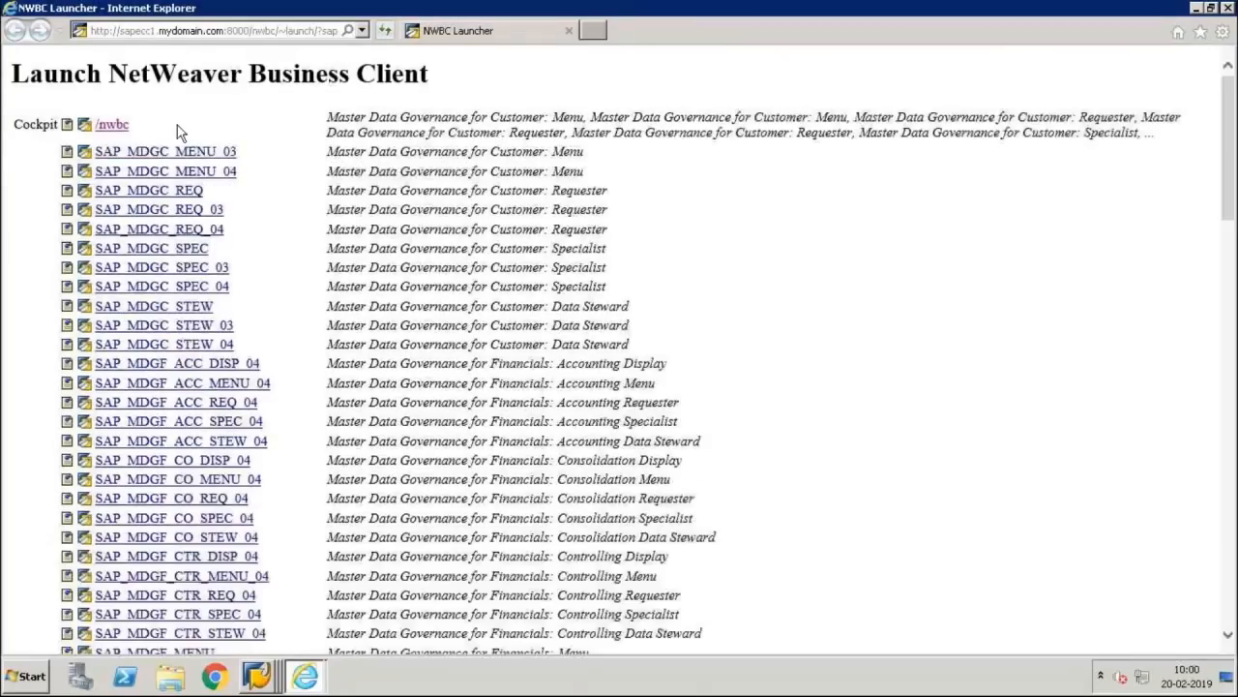
Step: Open the Business Partner search under the Business Partner Governance role in NetWeaver Business Client
click(113, 125)
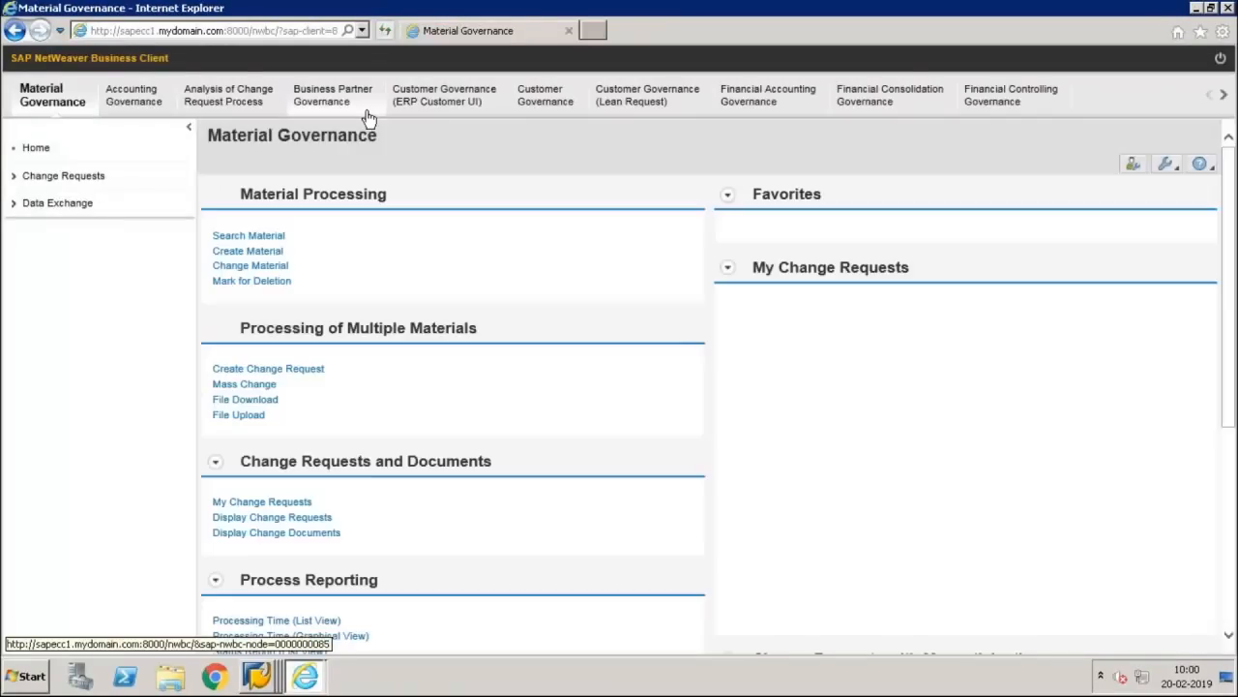
click(365, 106)
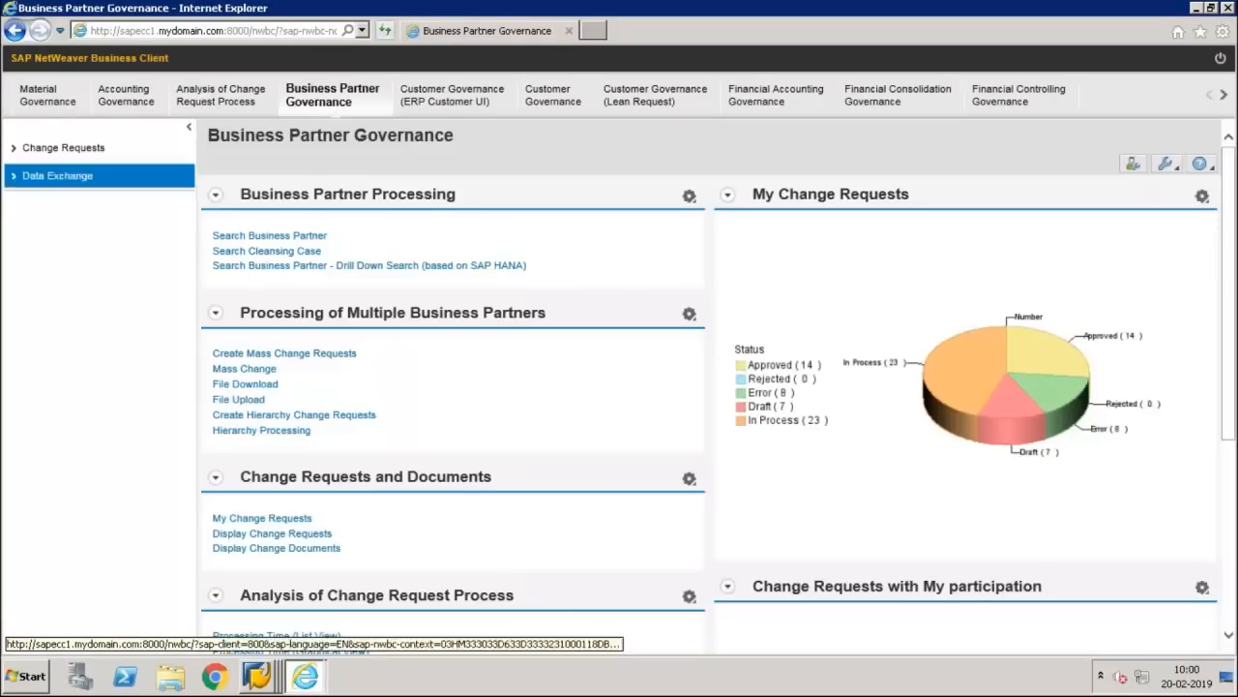
click(270, 235)
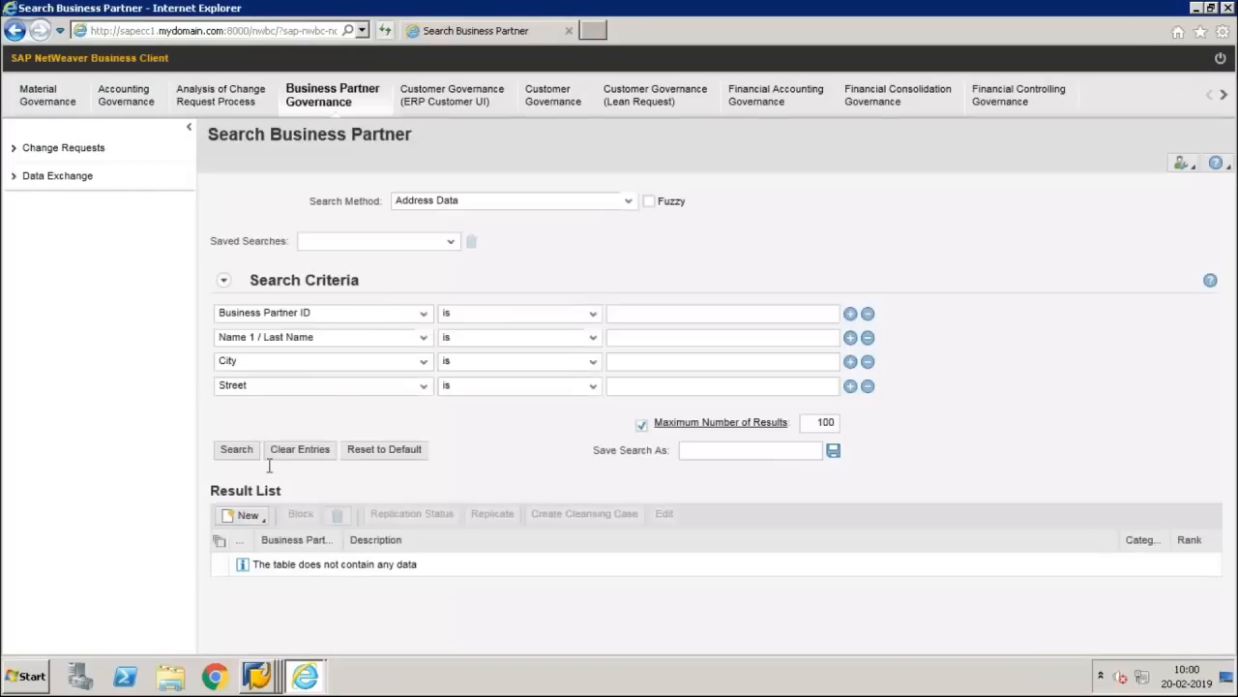
Step: Create a new Organization business partner using change request type KA_BP1
click(249, 515)
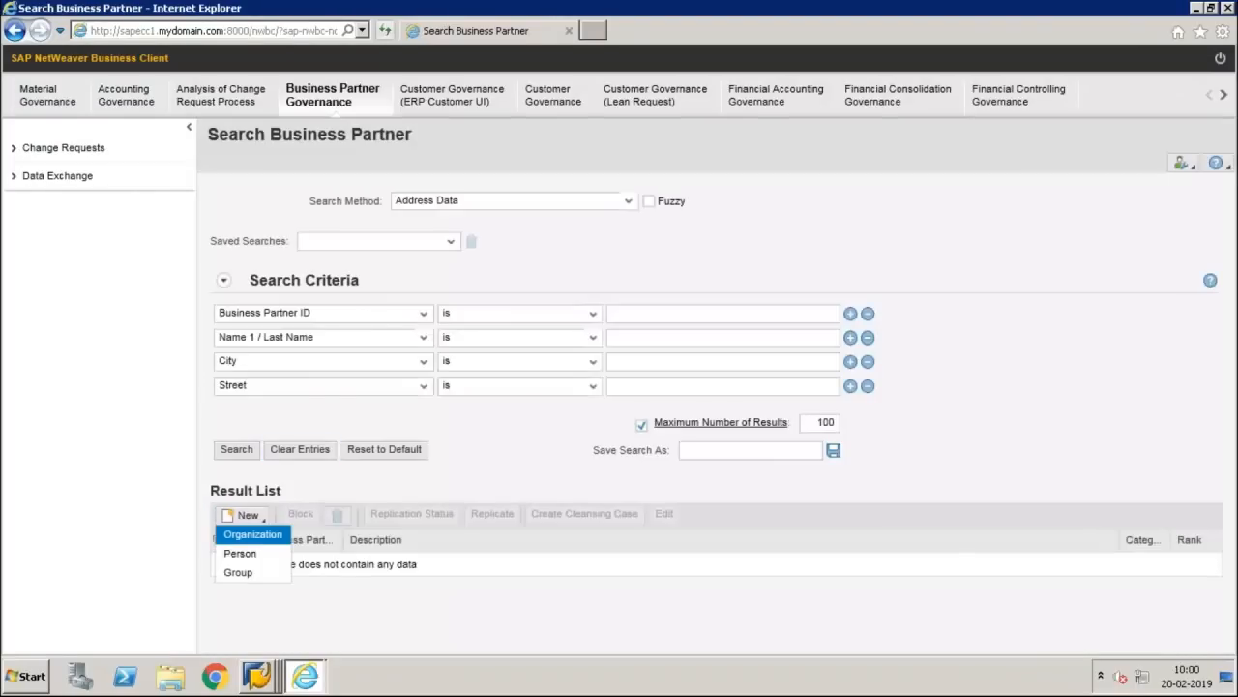
click(252, 535)
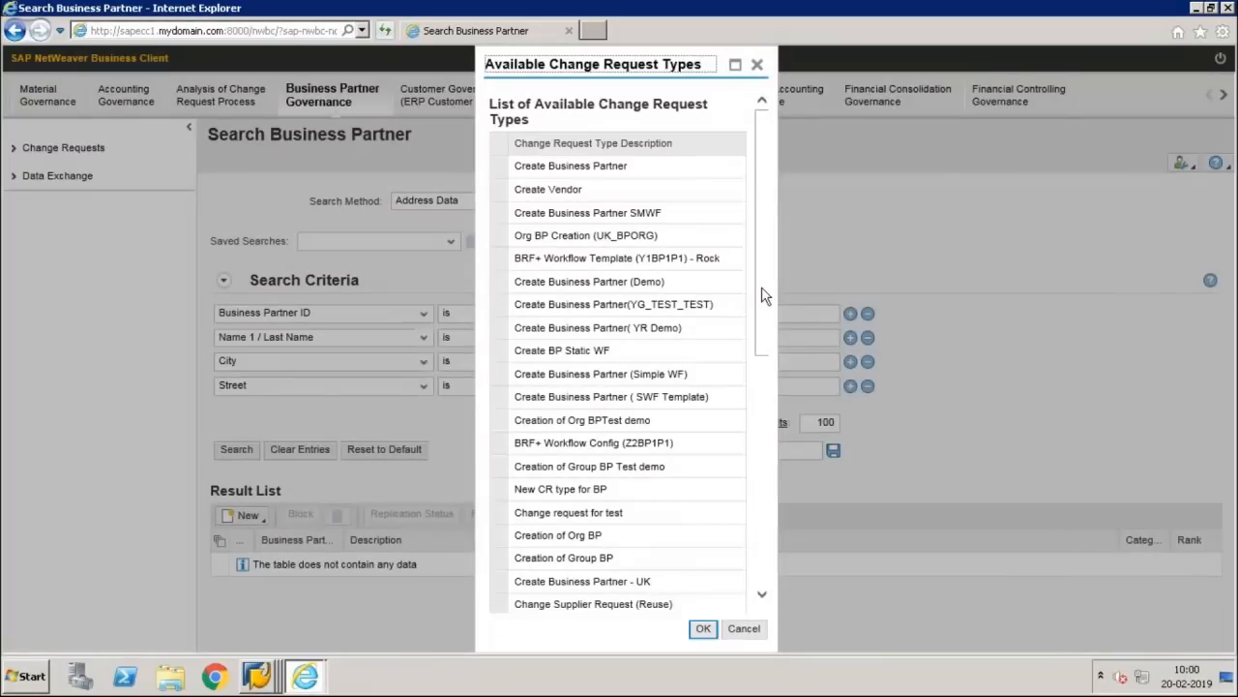
drag(763, 295, 741, 533)
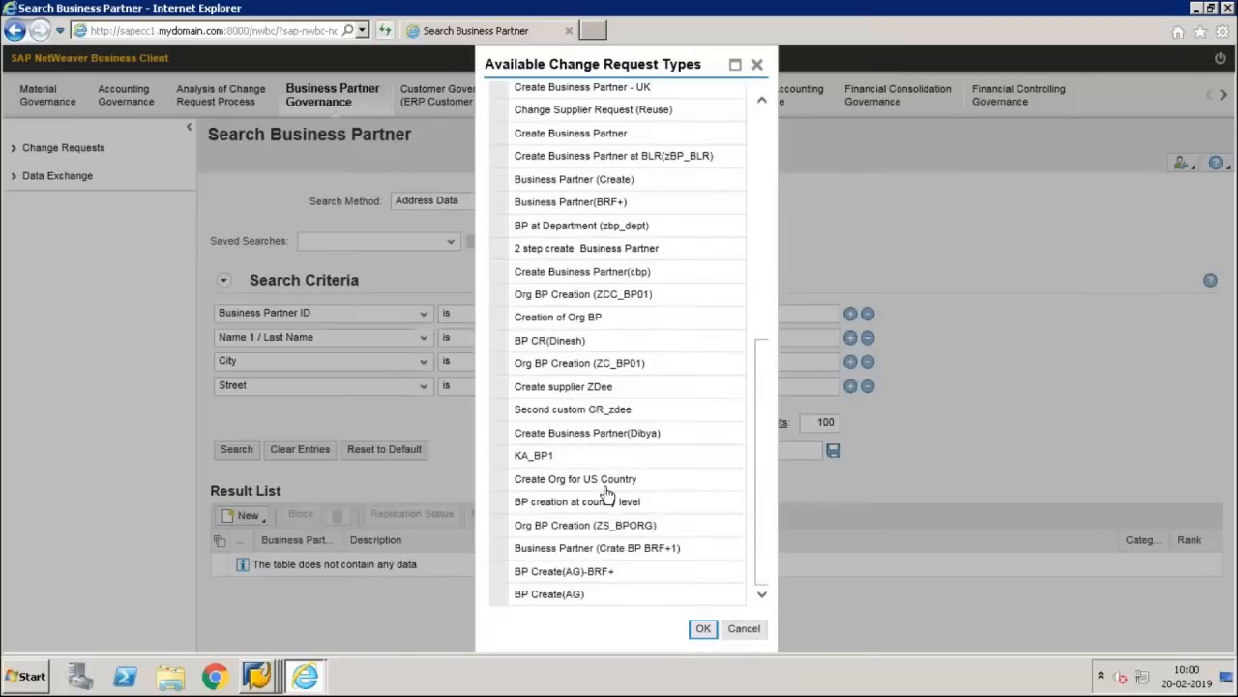
click(500, 459)
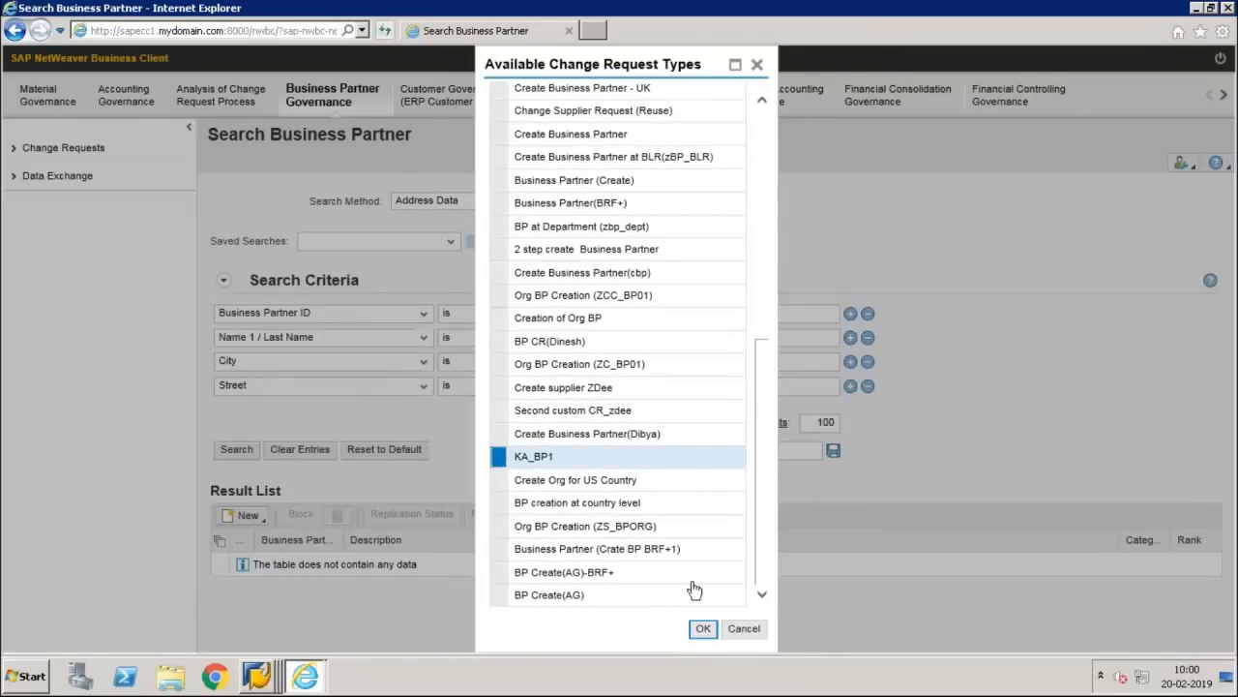
click(696, 631)
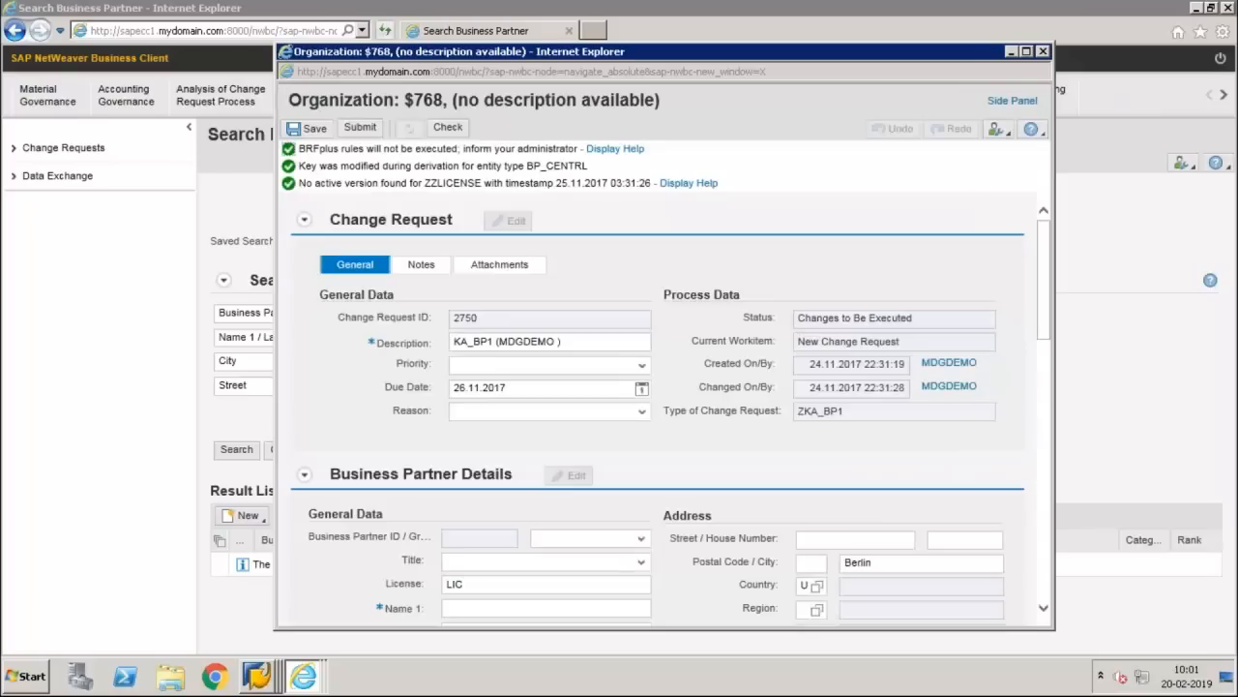
Step: In the maximized change request window, set BP Grouping to Internal number assignment
click(1026, 52)
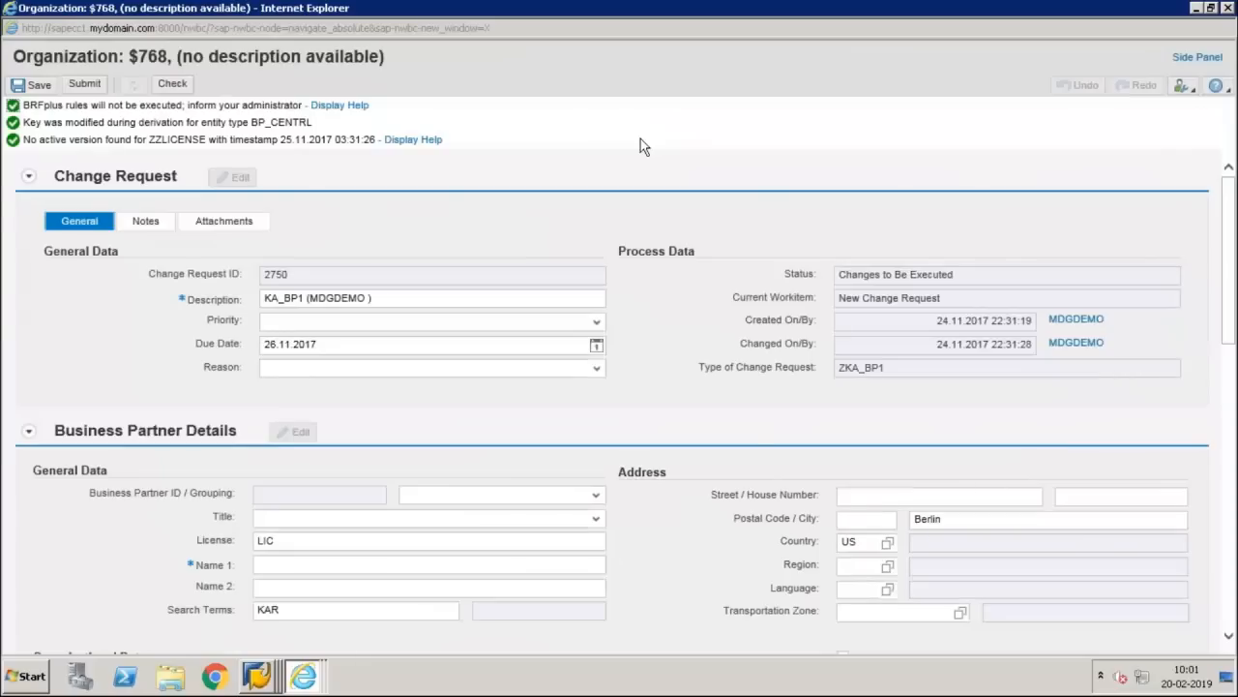
click(551, 494)
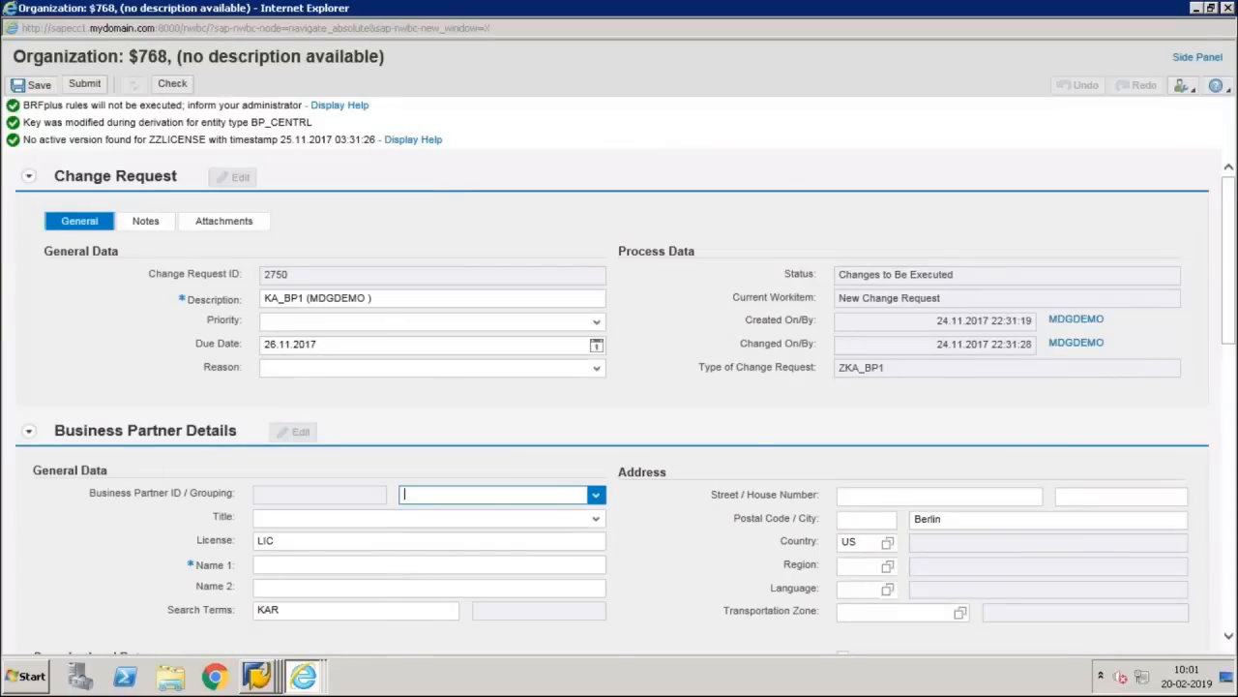
click(594, 494)
key(i)
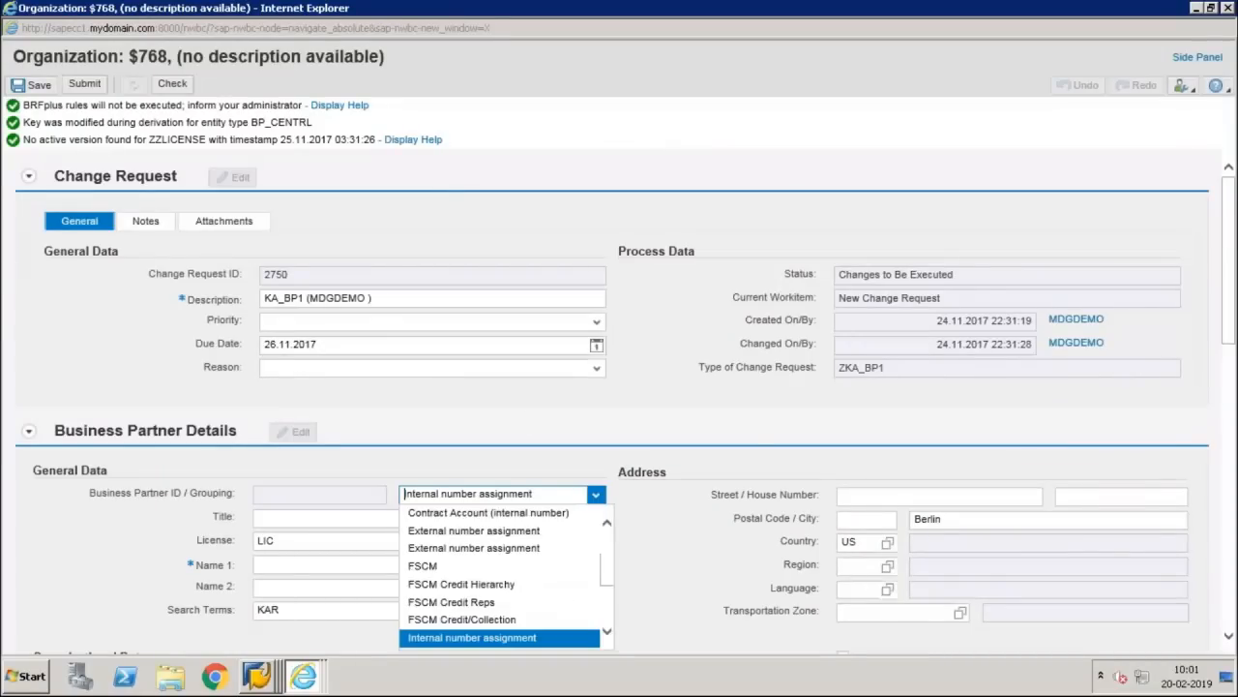
key(Return)
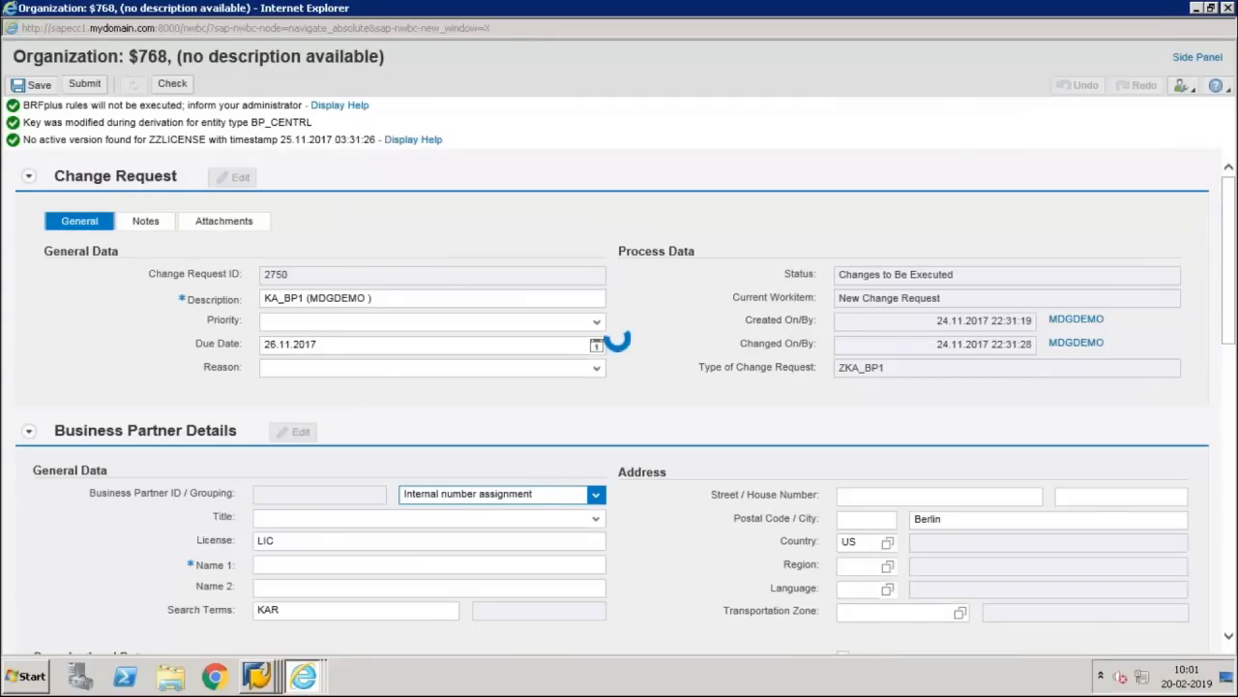
Step: Submit change request 2750 and refresh until its workflow status shows processing
click(85, 85)
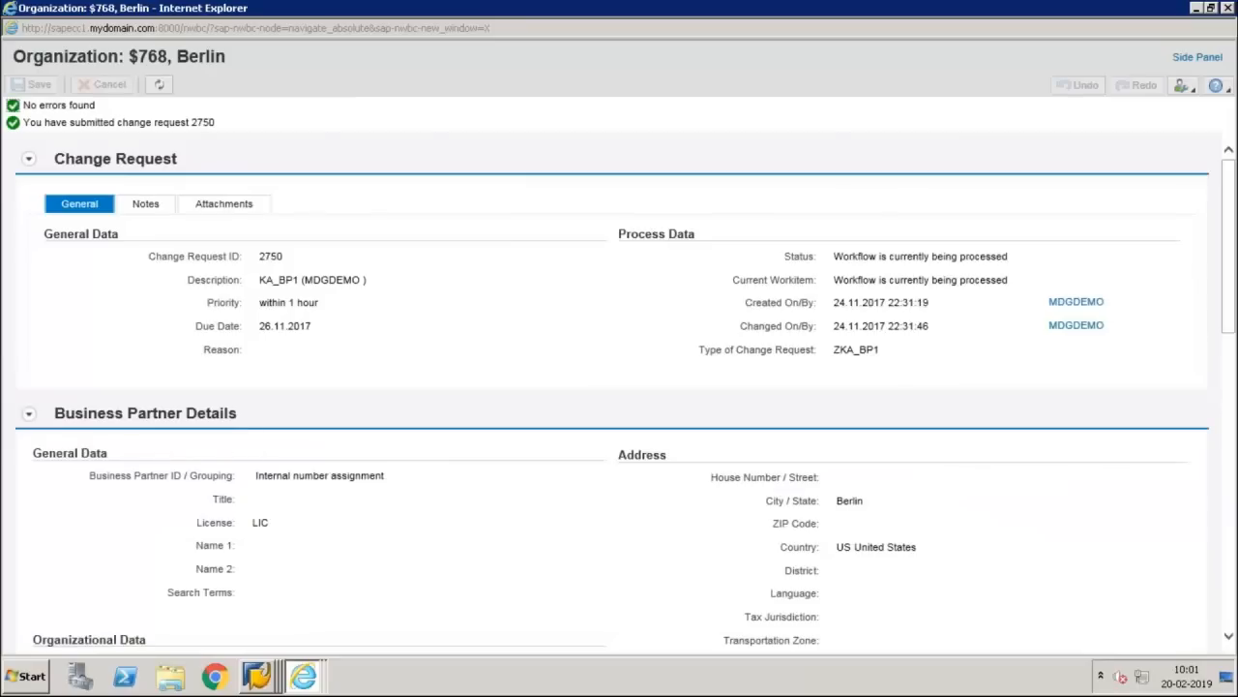
click(159, 84)
click(157, 85)
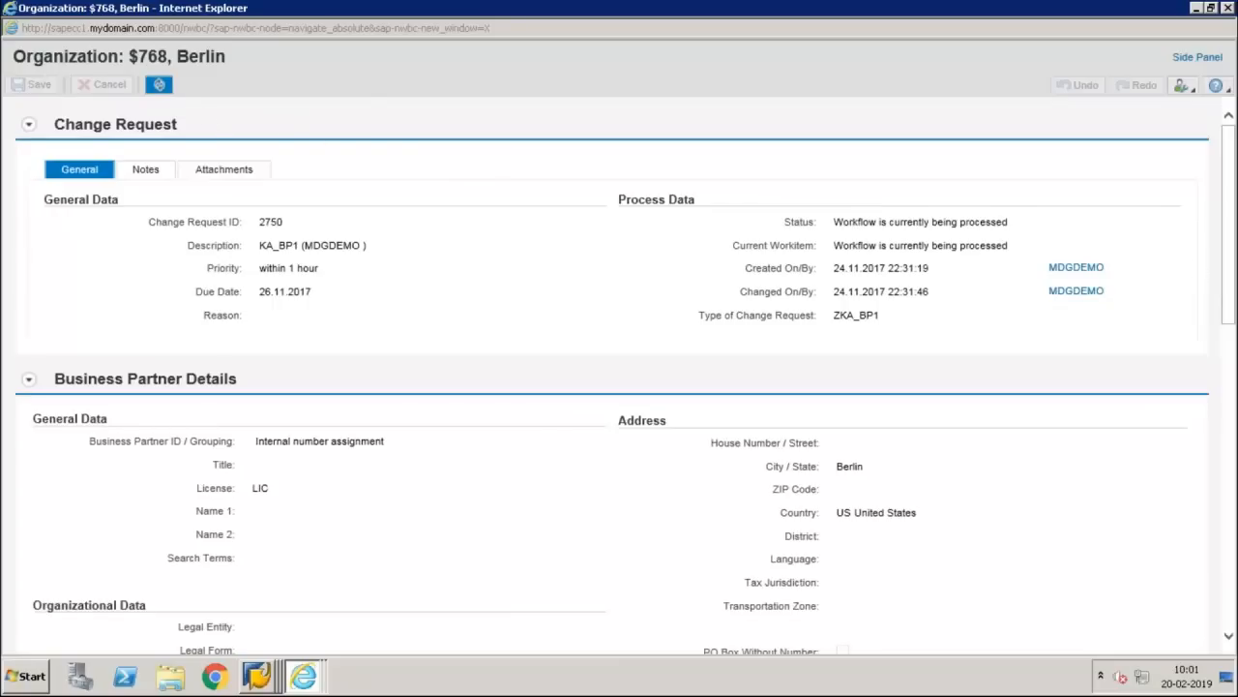
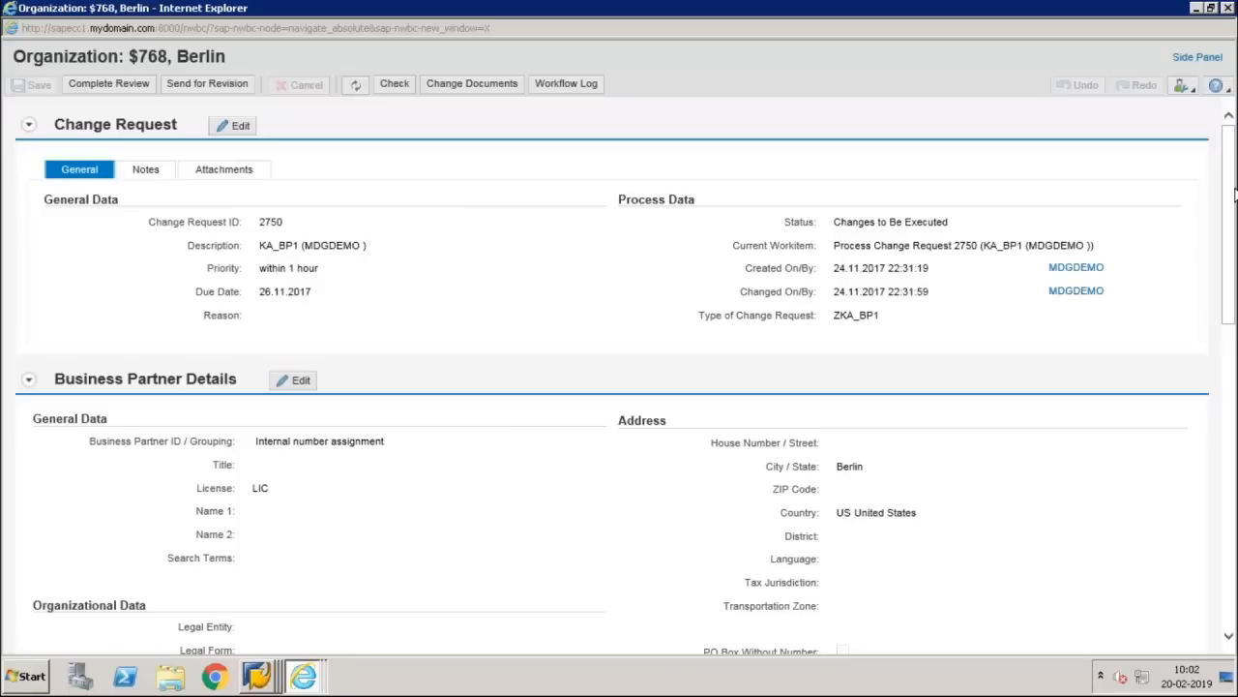
Step: Switch from the change request window to the BRFplus Catalog Browser window
key(alt+Tab)
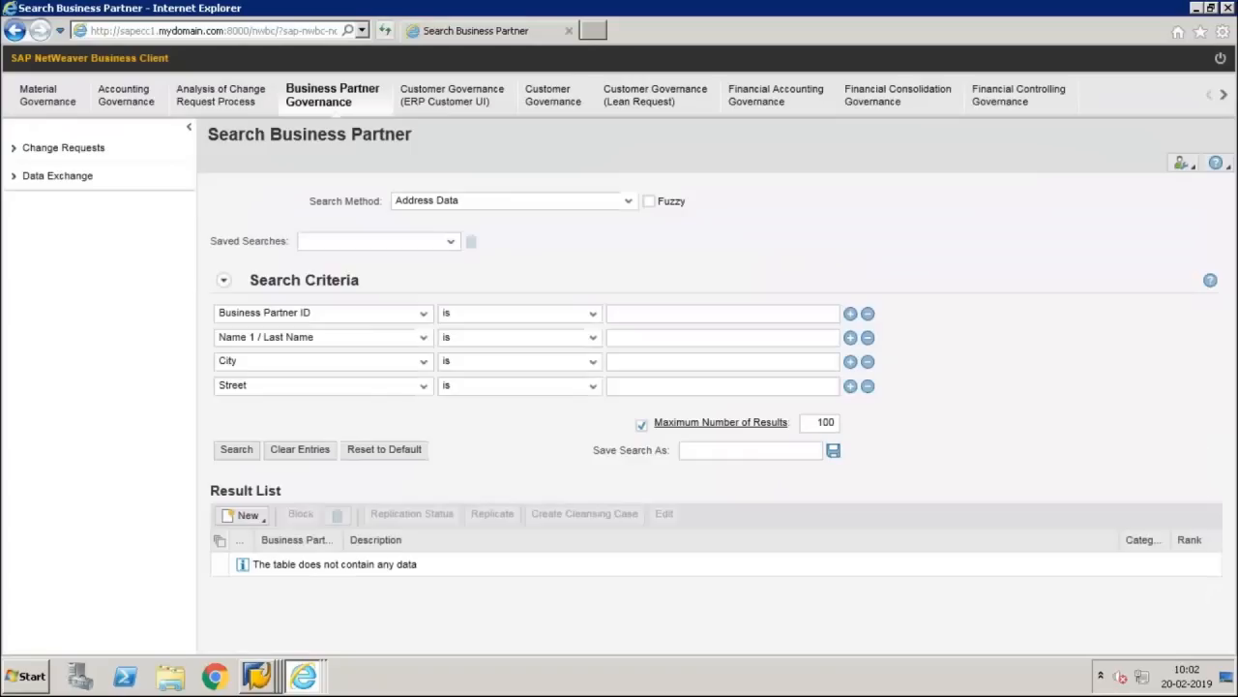
key(alt+Tab)
key(alt+Tab)
key(alt+Tab)
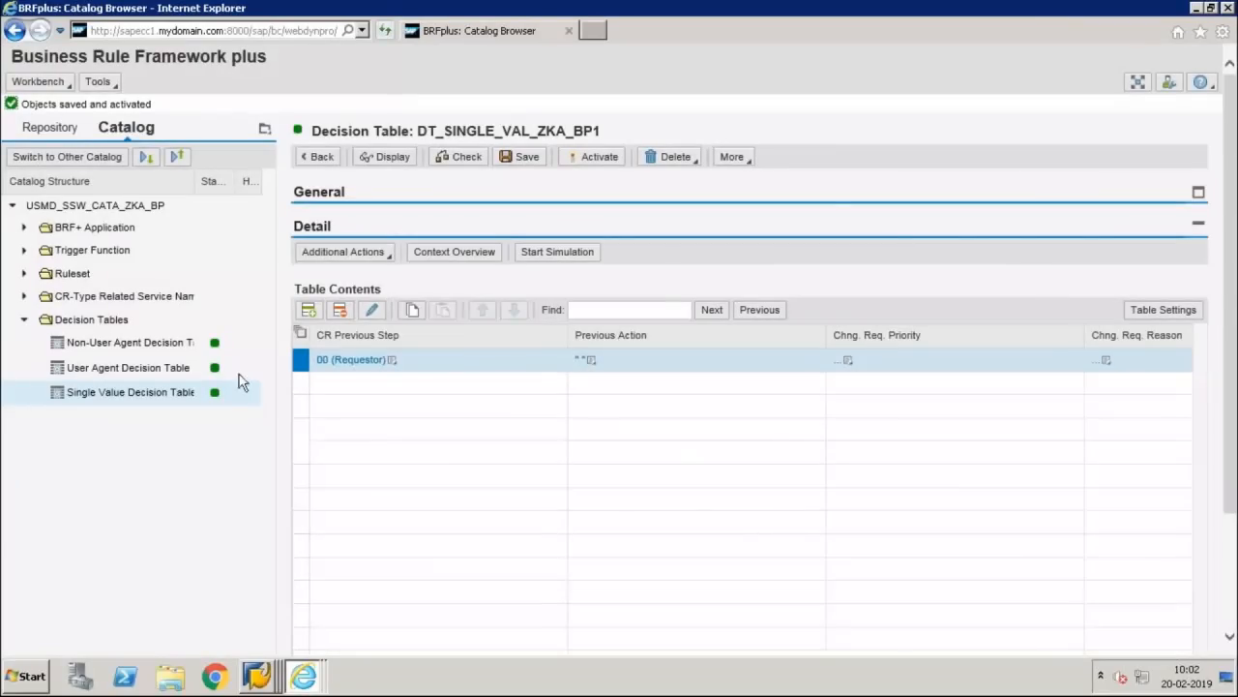
Step: Open DT_USER_AGT_GRP_ZKA_BP1 and inspect its REV row: group 001, step type 3, agent type US
click(169, 367)
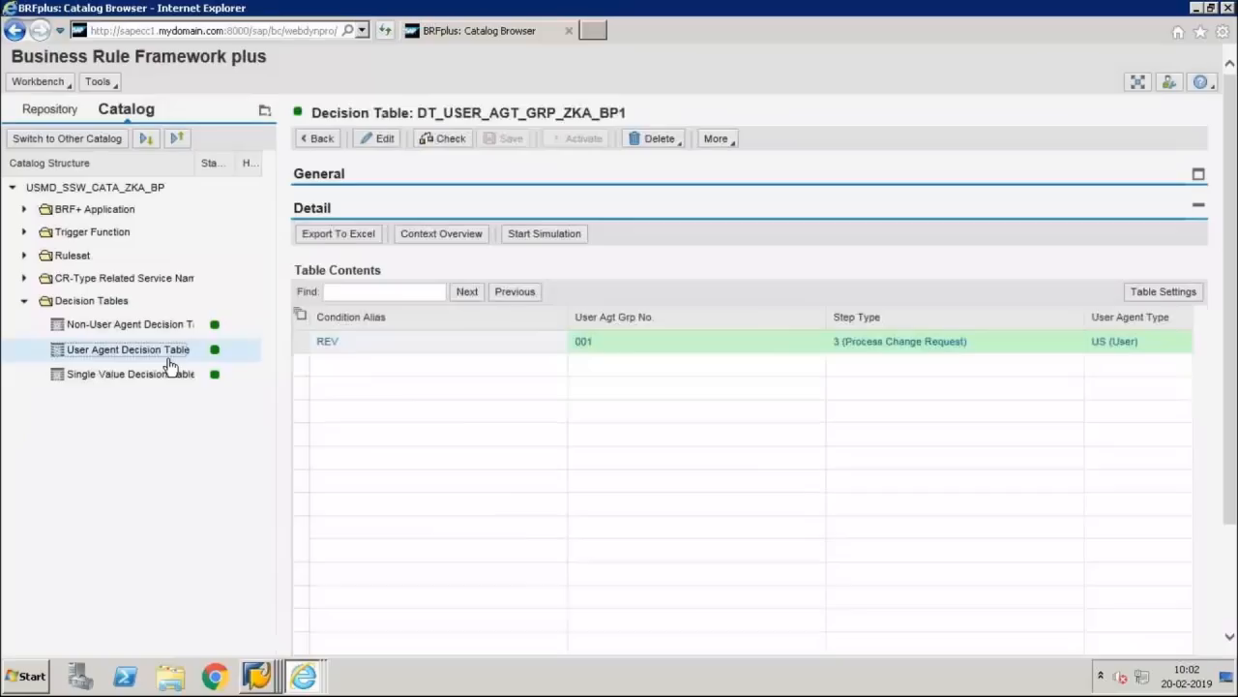
click(300, 345)
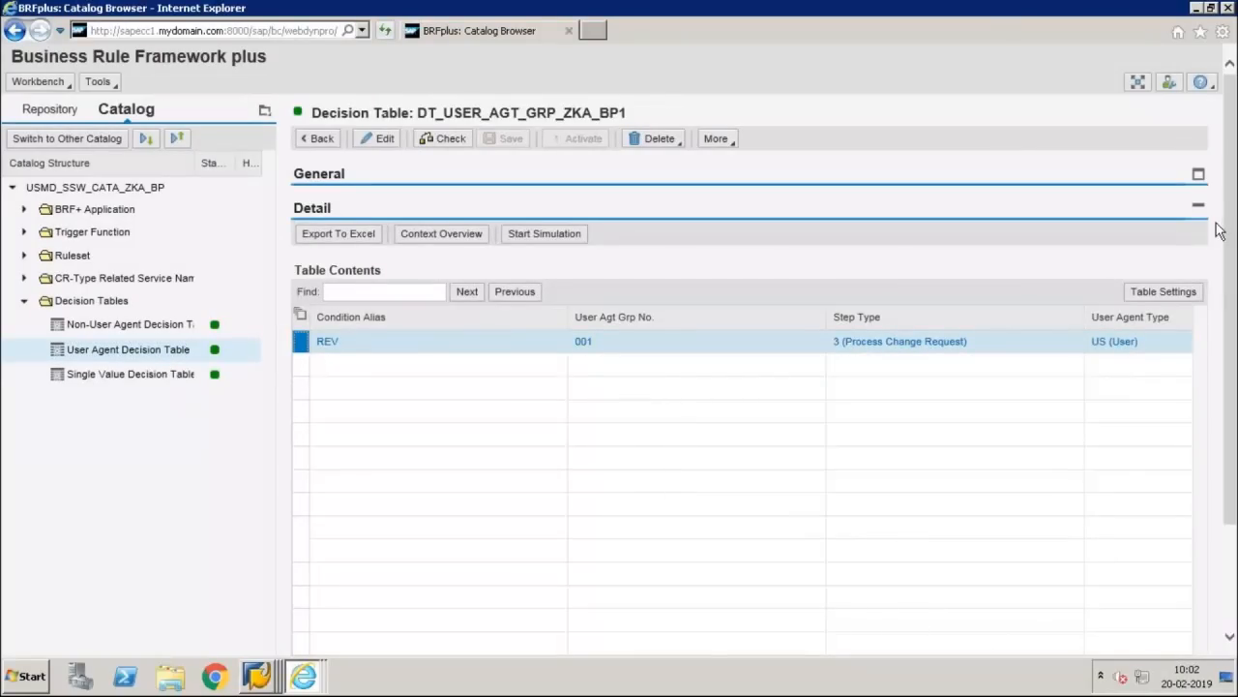
drag(1233, 229, 1233, 302)
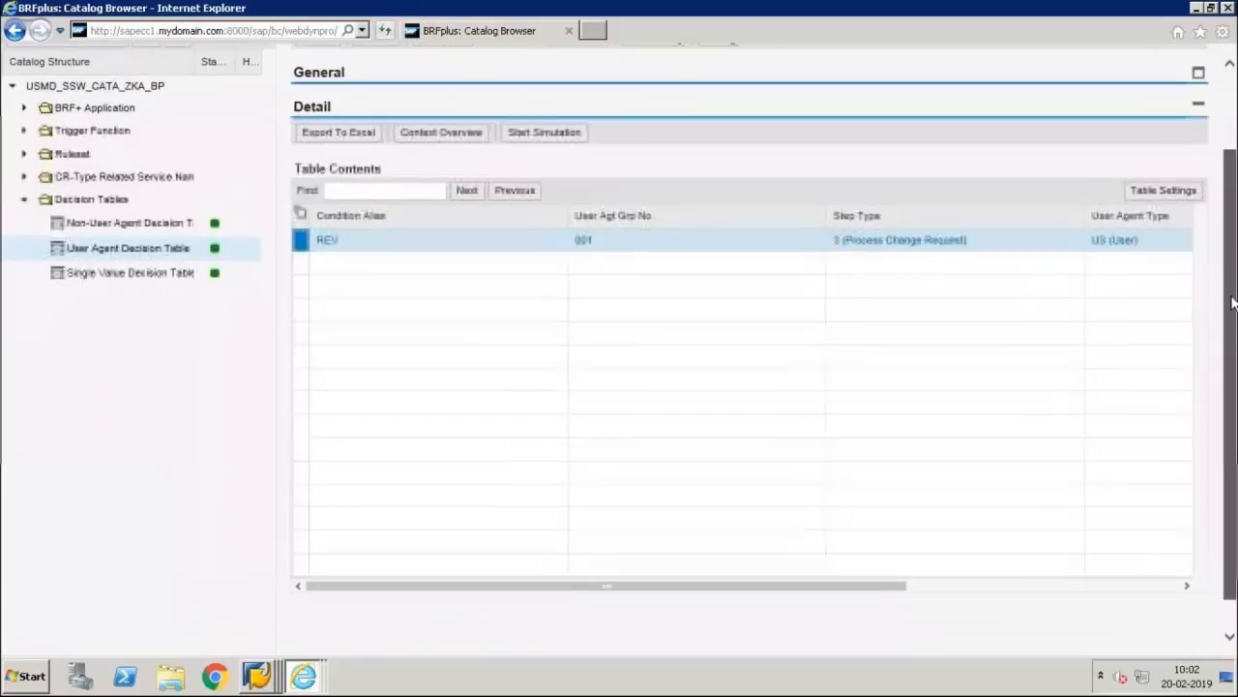
click(946, 585)
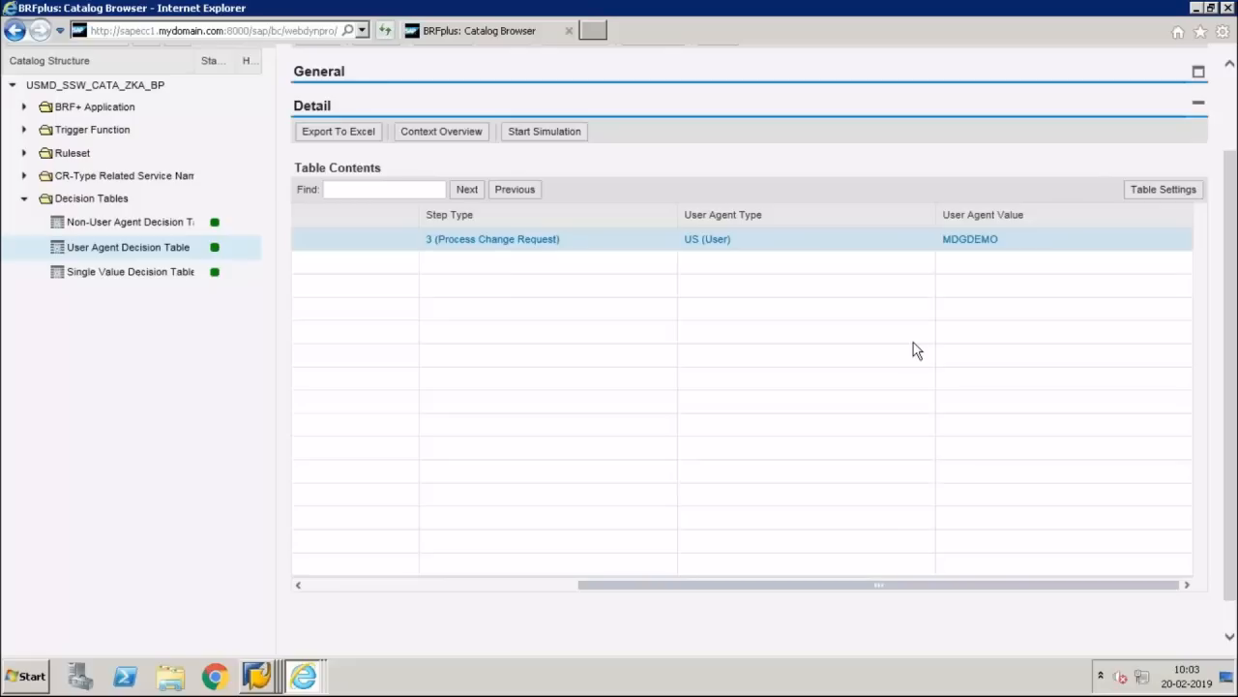
mouse_move(572, 8)
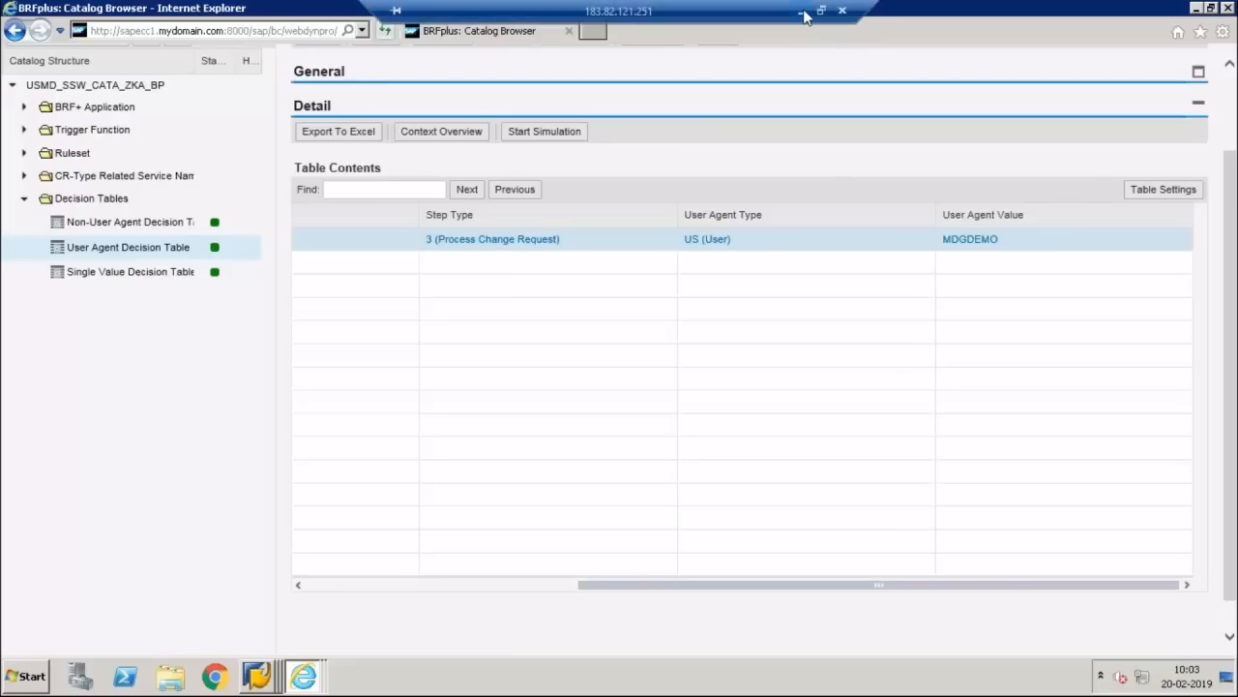
click(803, 13)
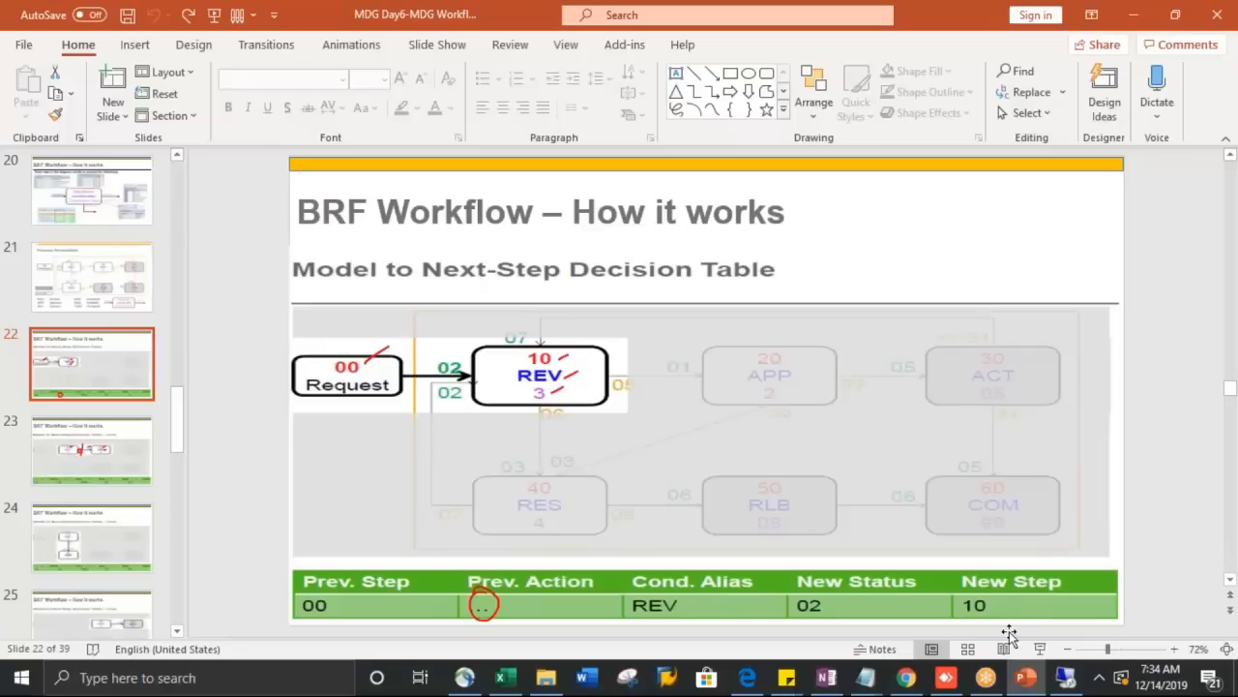
click(1065, 678)
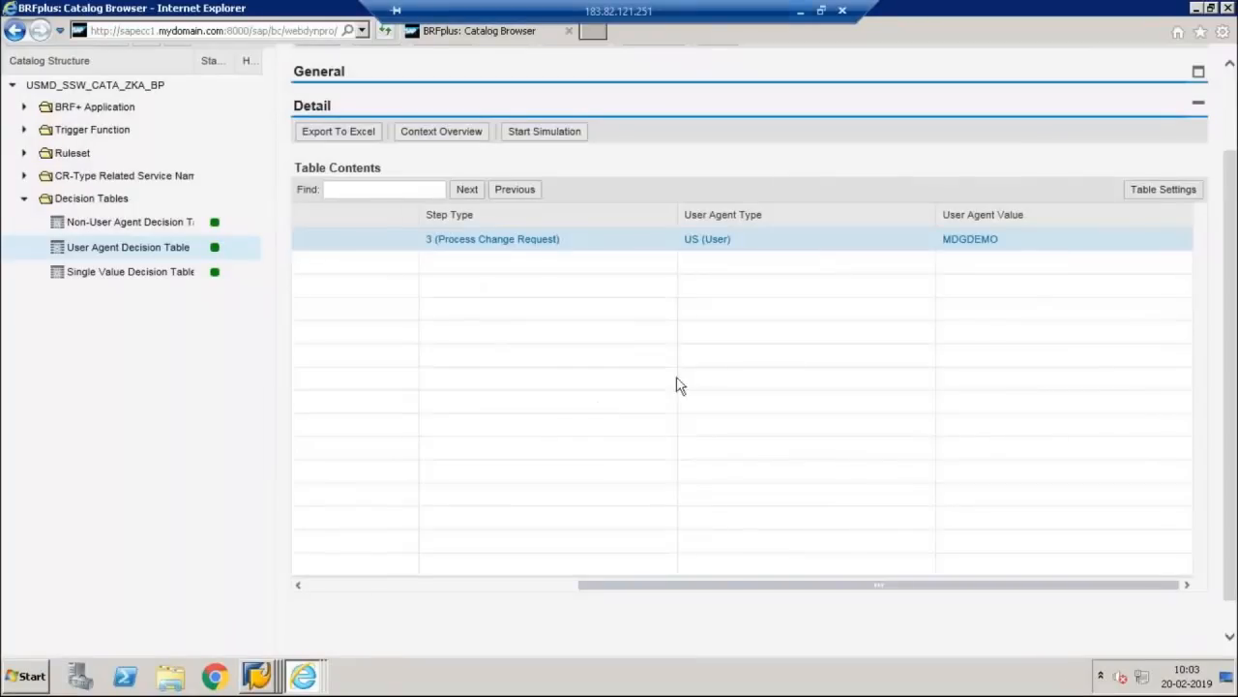
drag(710, 587, 312, 583)
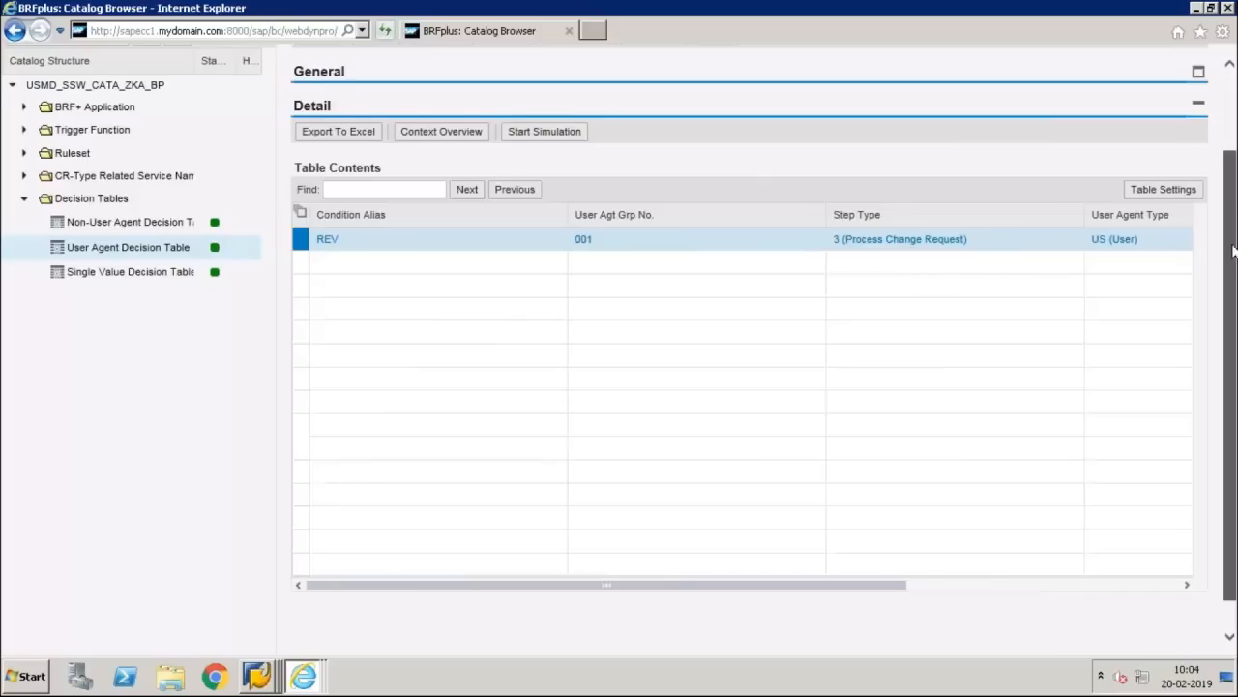
scroll(1232, 193, up, 2)
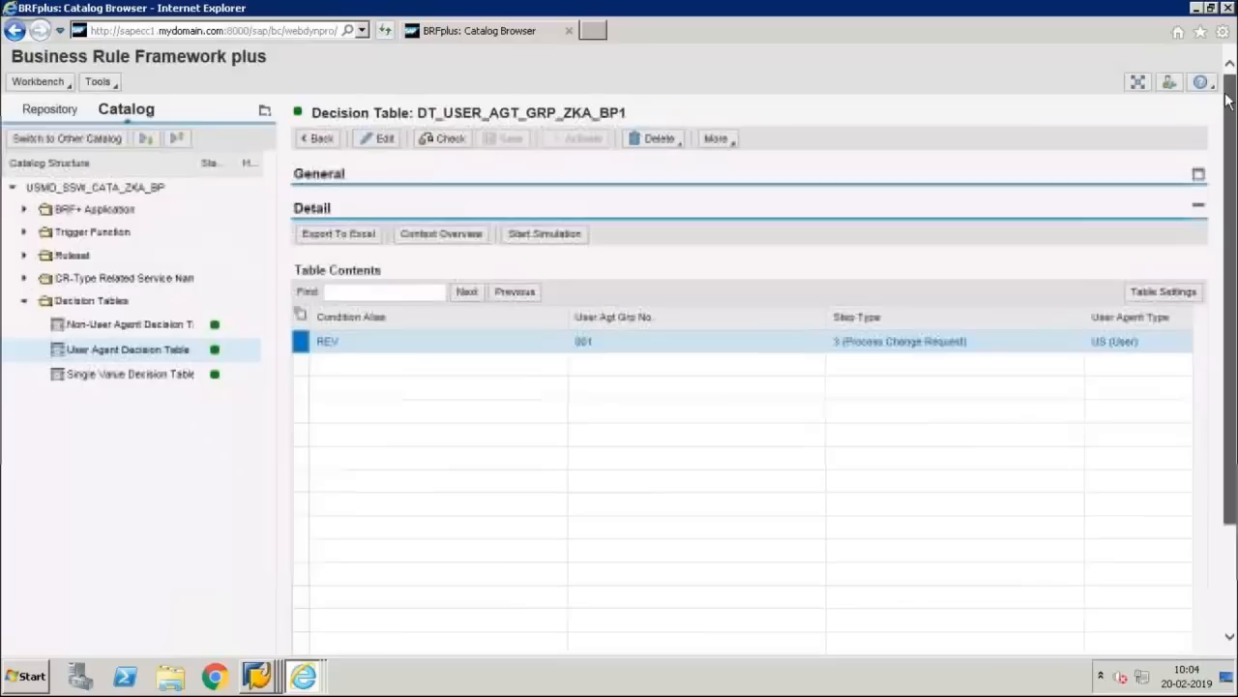
Step: Make the user agent table editable, add and remove an empty row, then go to the Single Value Decision Table
click(378, 140)
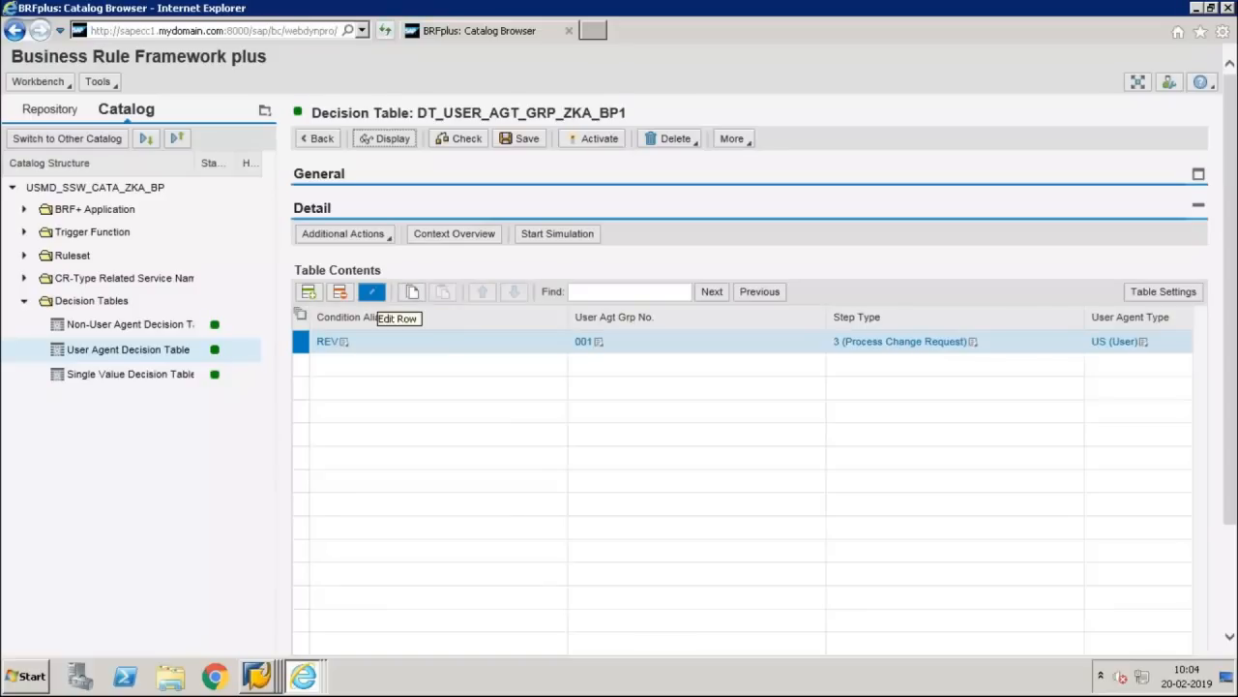
click(309, 292)
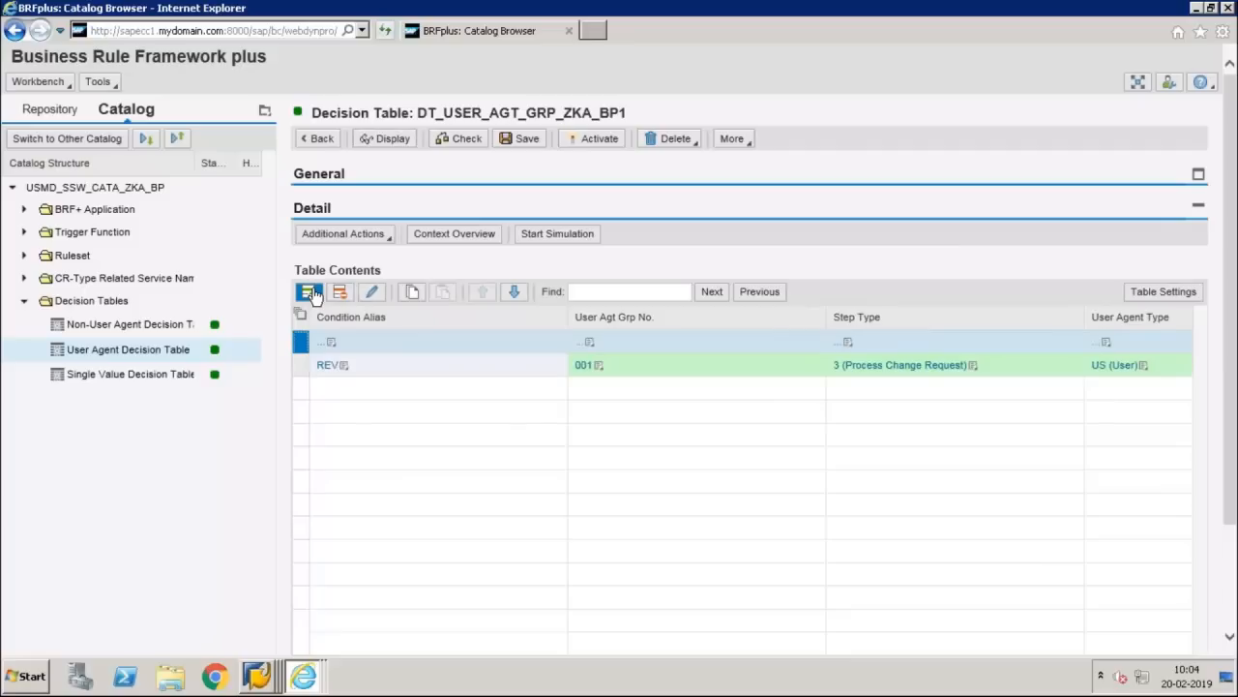
click(332, 345)
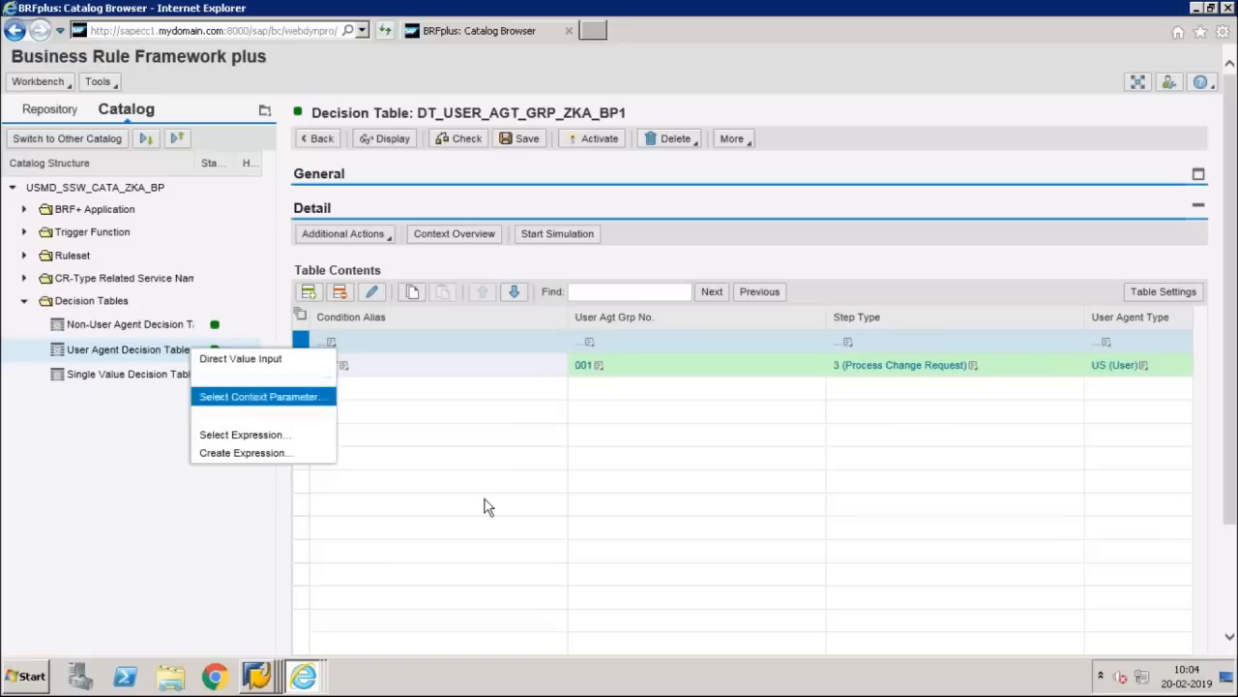
click(438, 506)
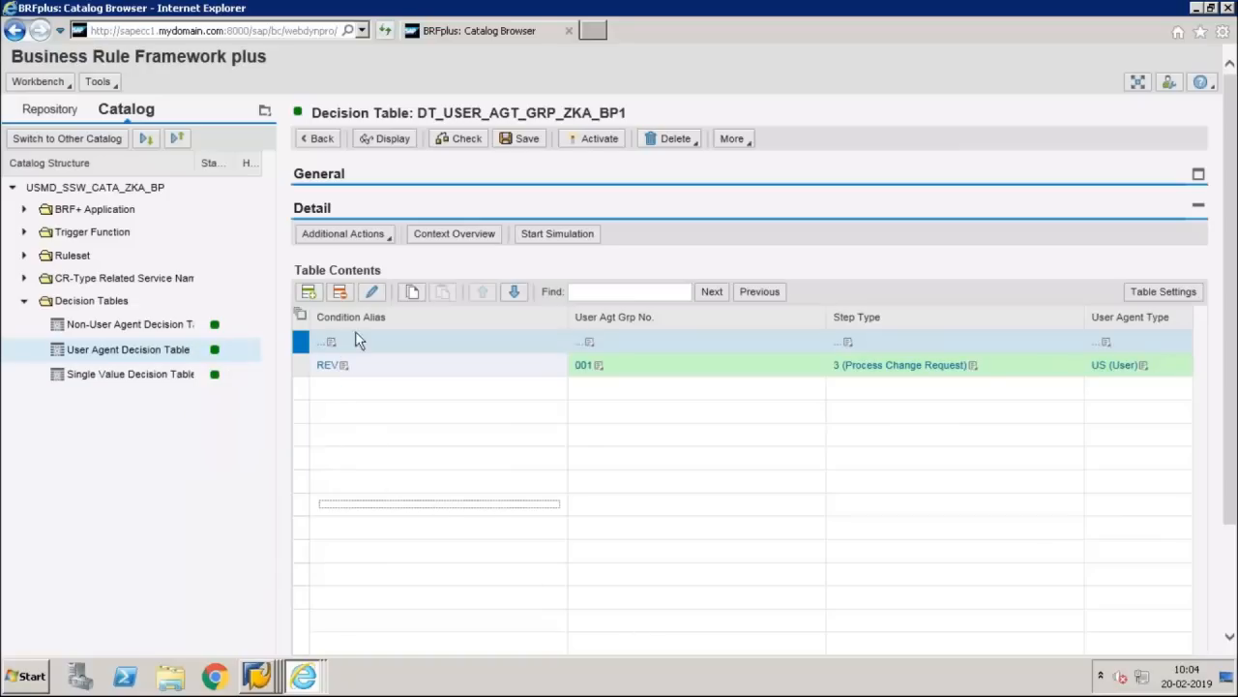
click(339, 291)
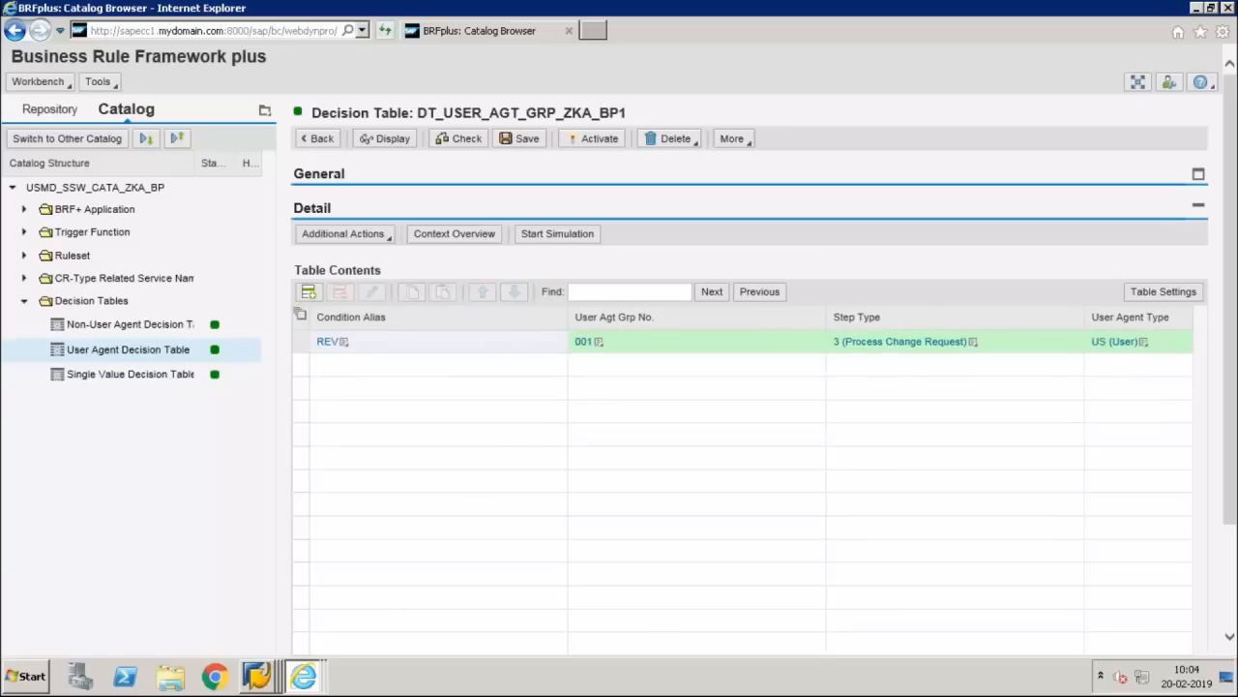
click(202, 372)
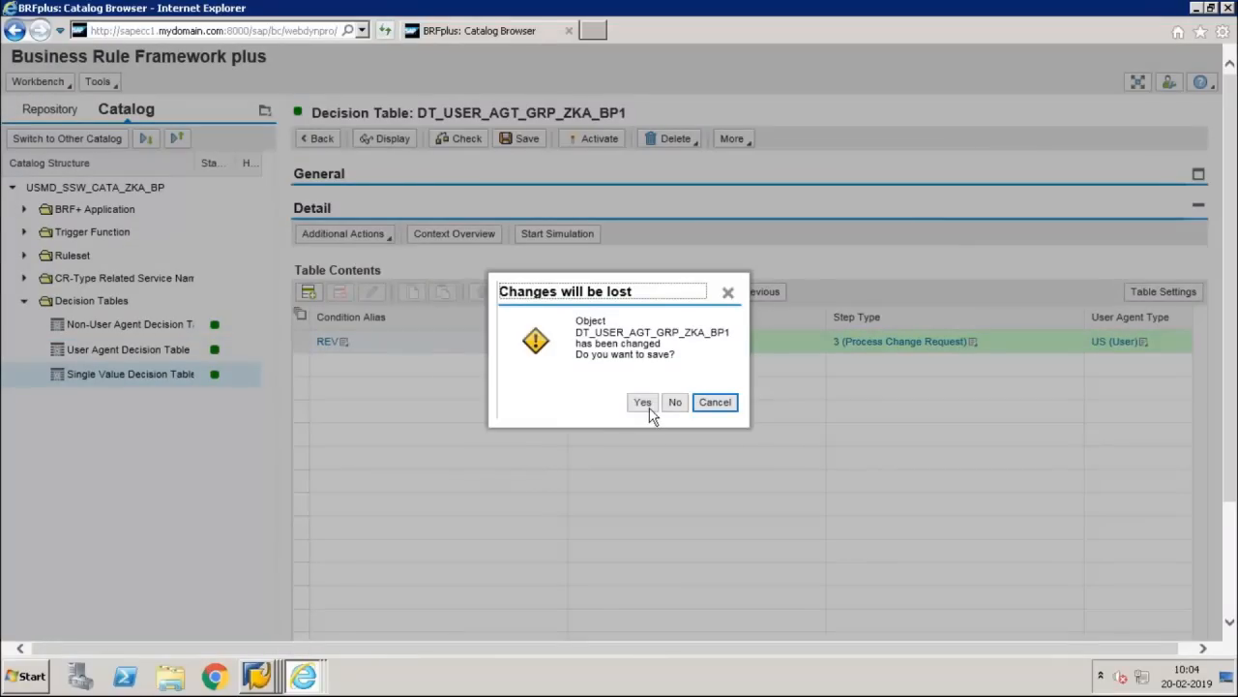
Step: Save the user agent table, then add a single value row with previous step 10 (Reviewer)
key(Return)
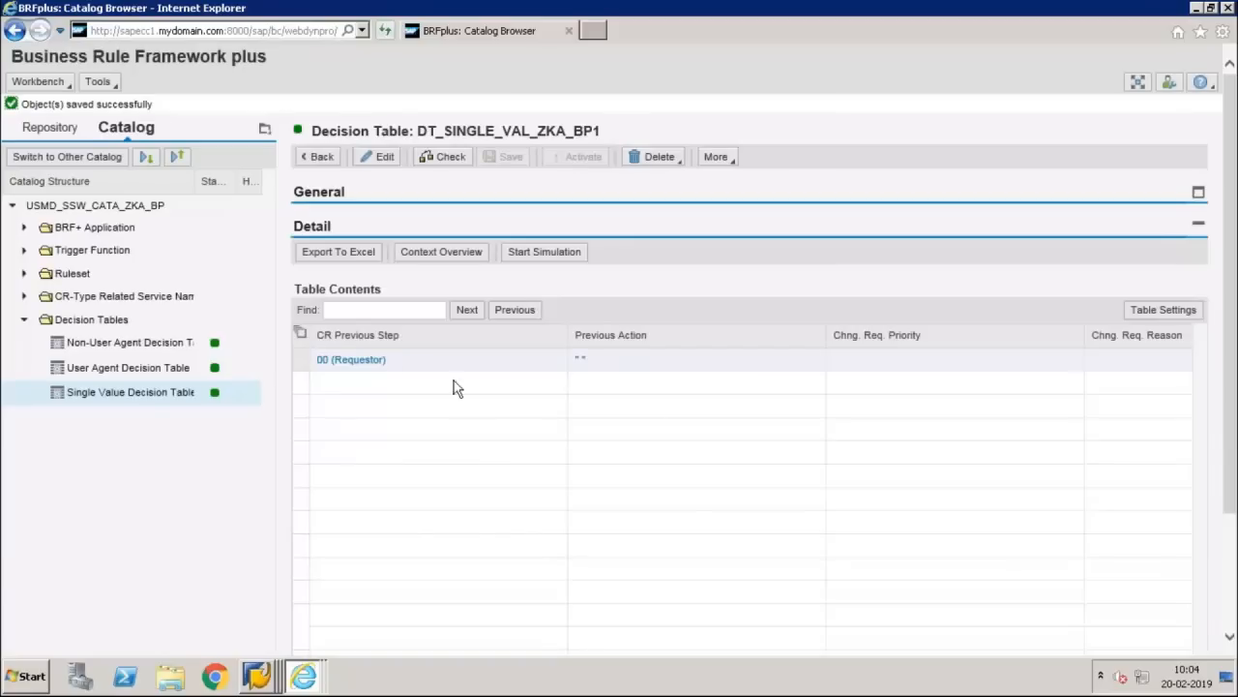
click(356, 254)
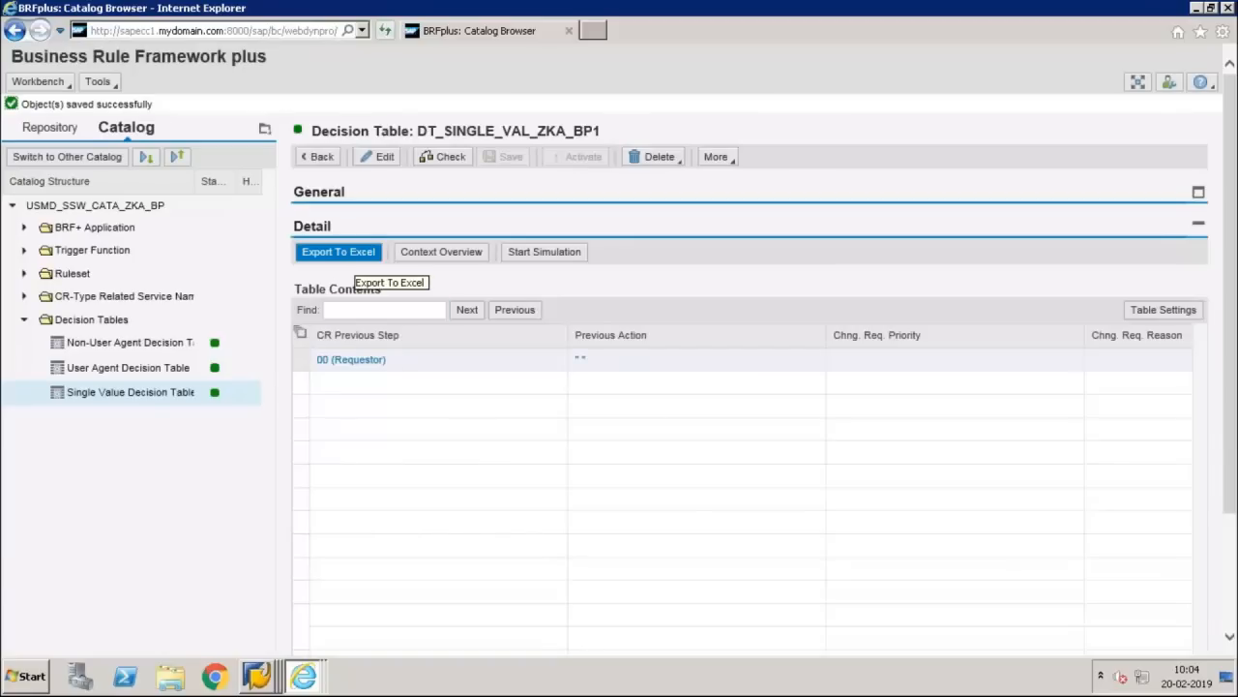
click(383, 156)
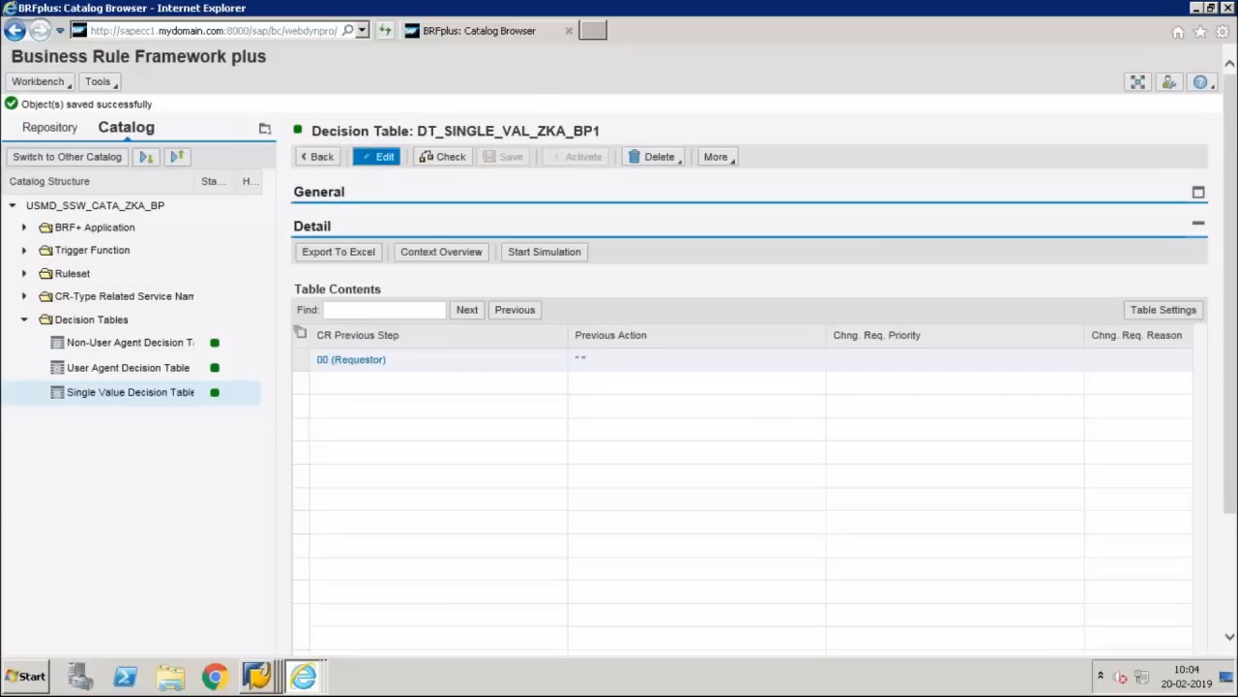
click(309, 293)
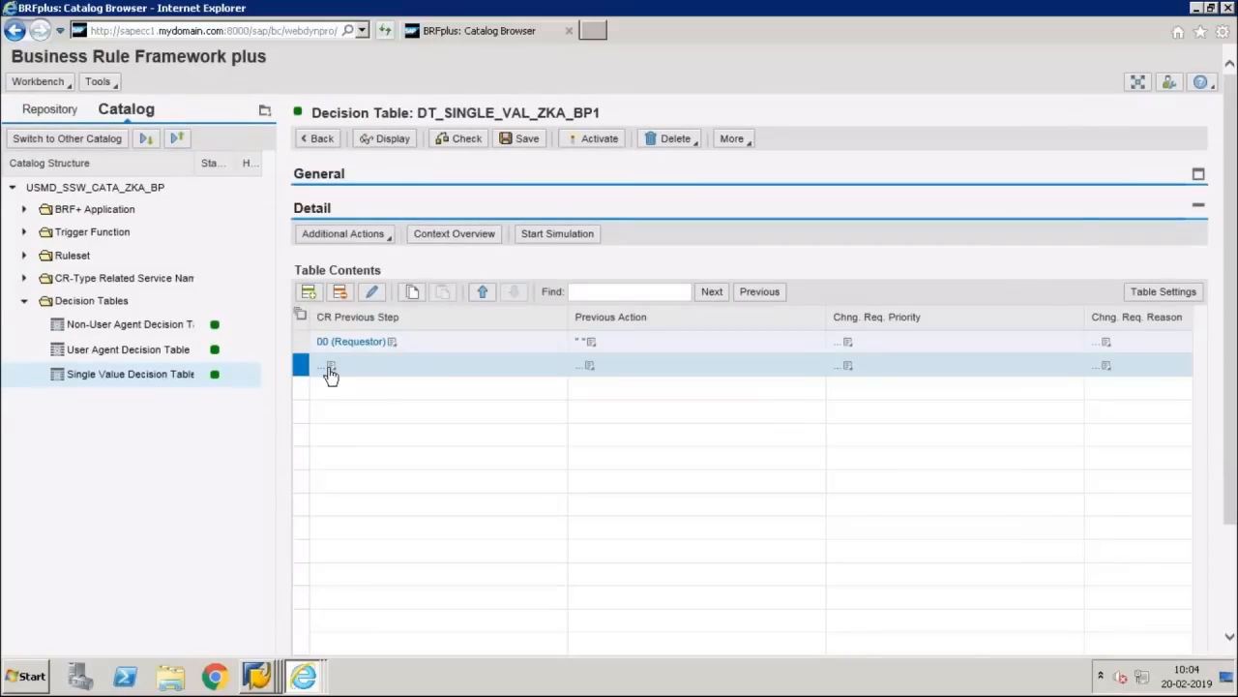
click(330, 372)
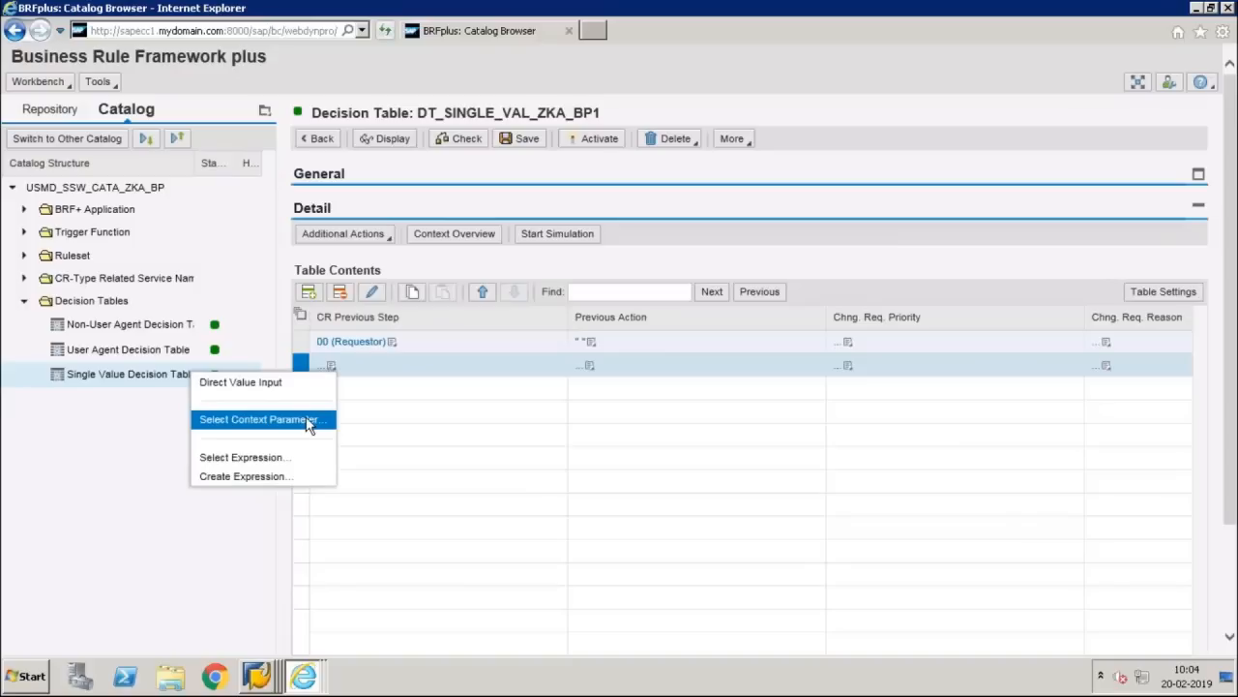
click(293, 381)
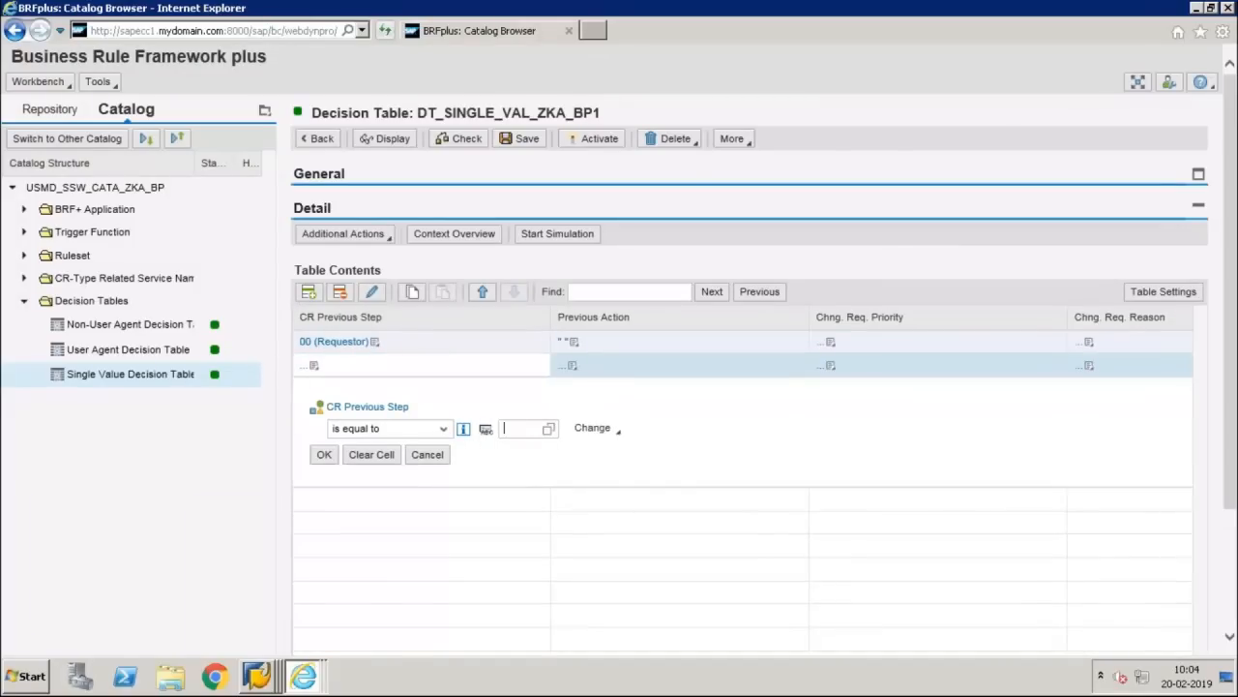
text(10)
key(Return)
click(325, 457)
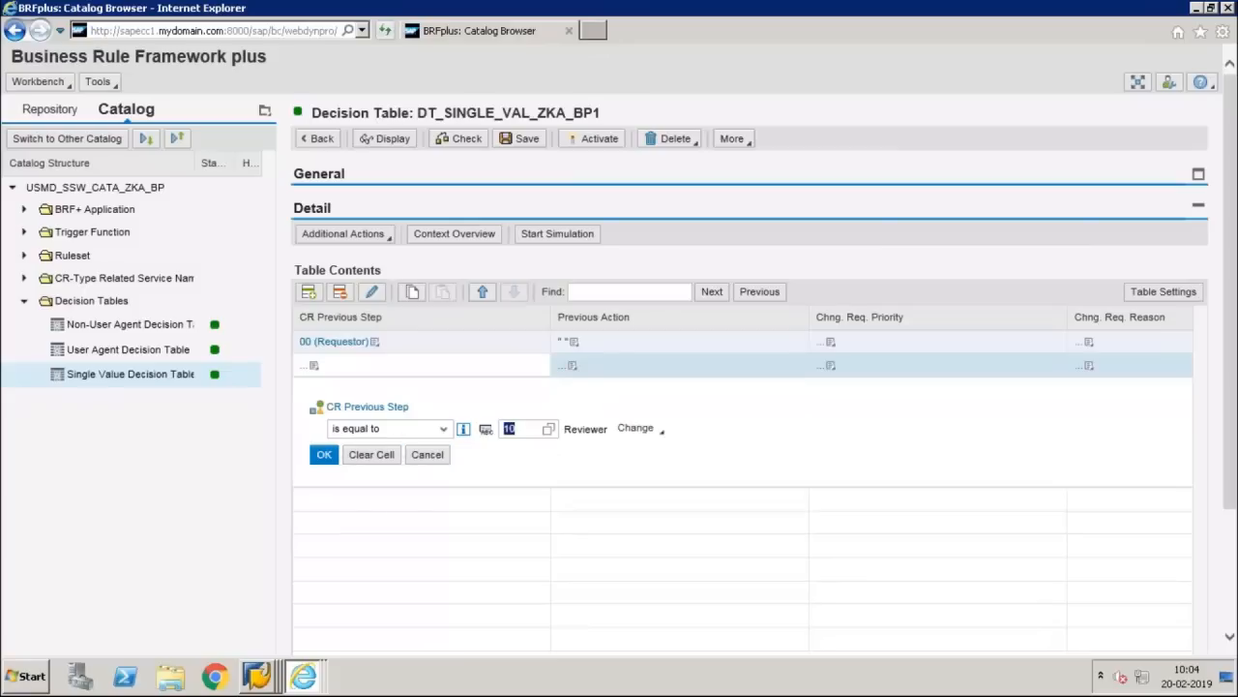
Step: Set the new row's previous action to 05 (Complete Review)
click(573, 368)
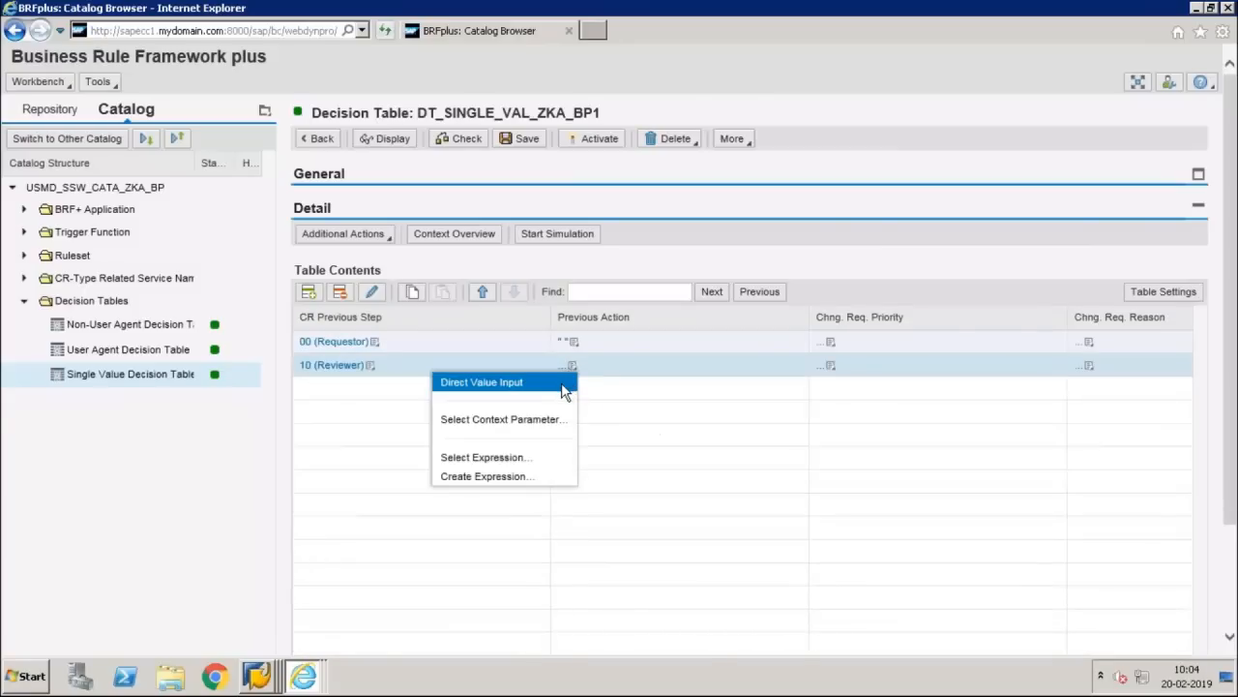
click(565, 387)
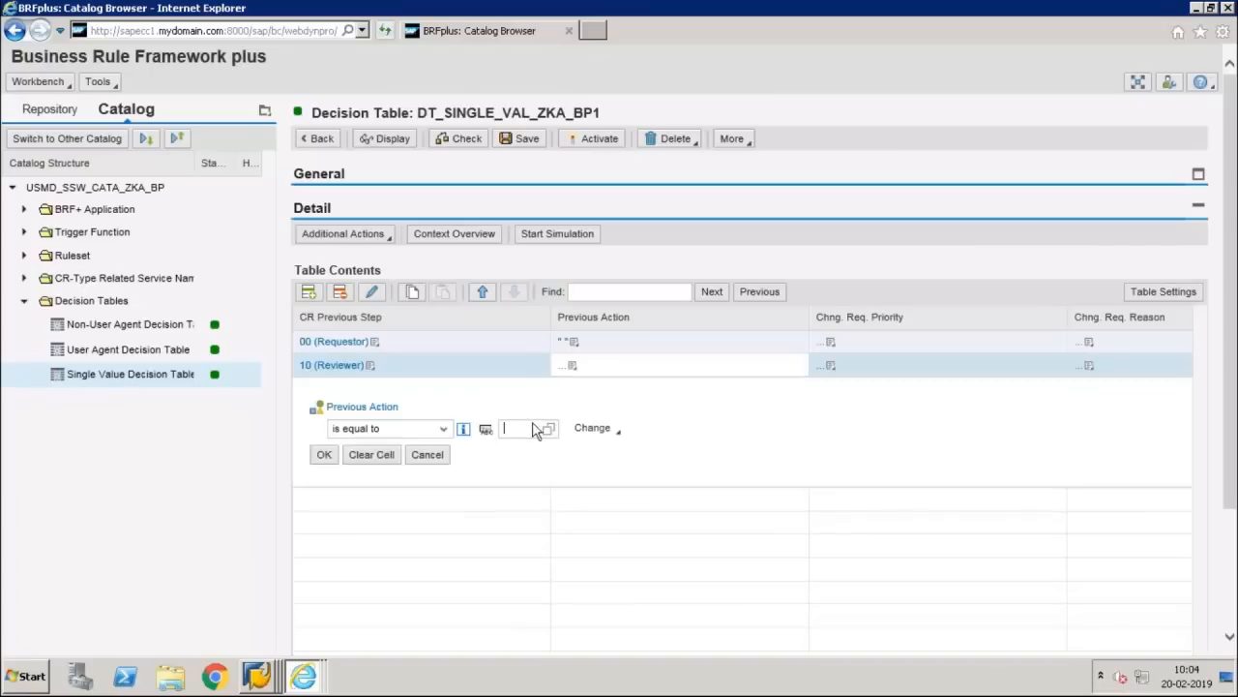
click(802, 11)
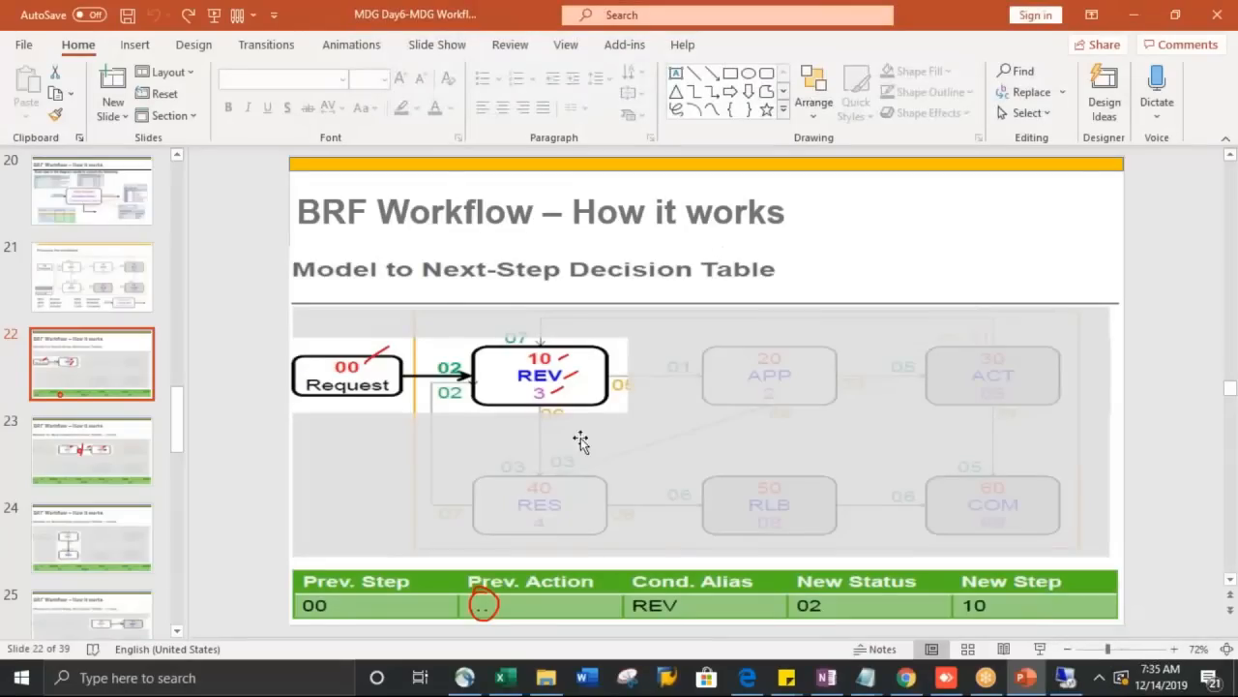
key(alt+Tab)
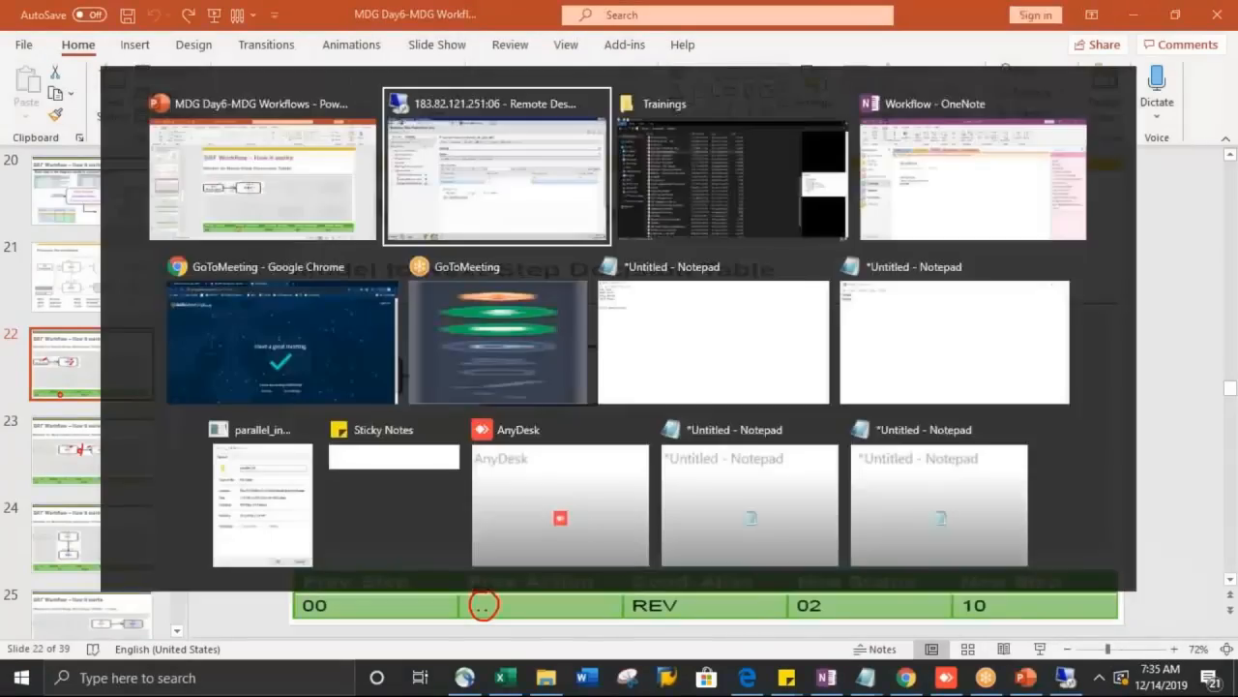
text(05)
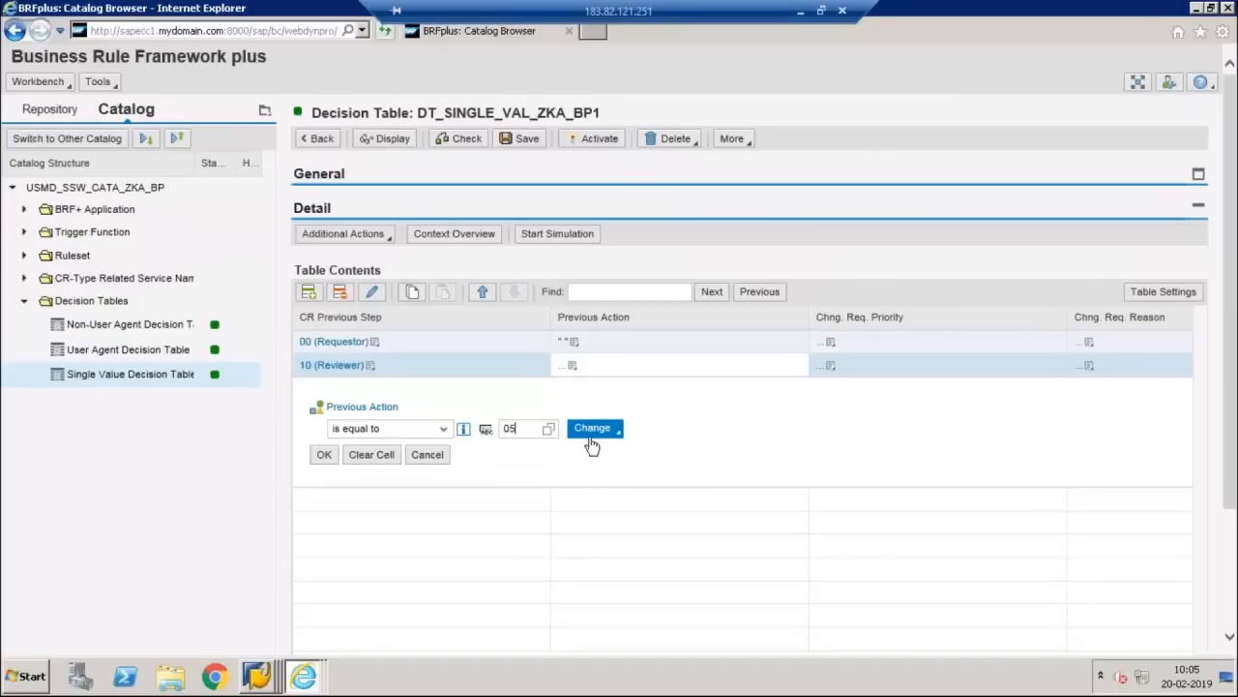
key(Return)
click(323, 455)
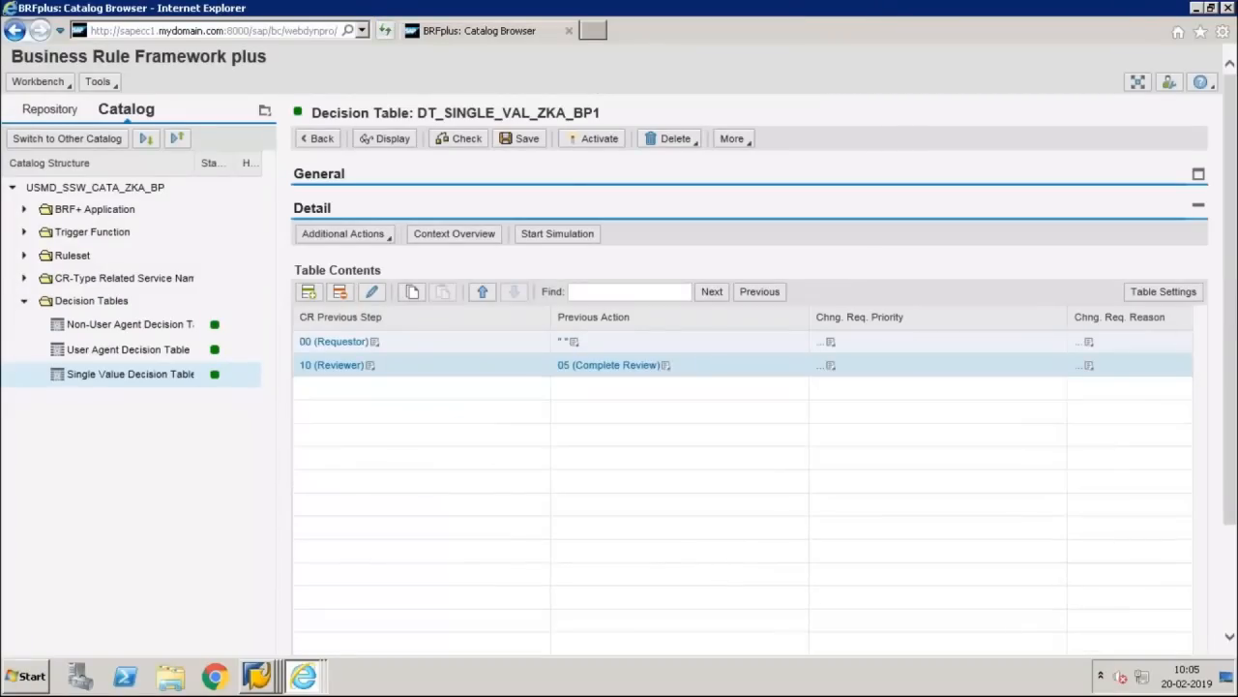
drag(1226, 312, 1228, 397)
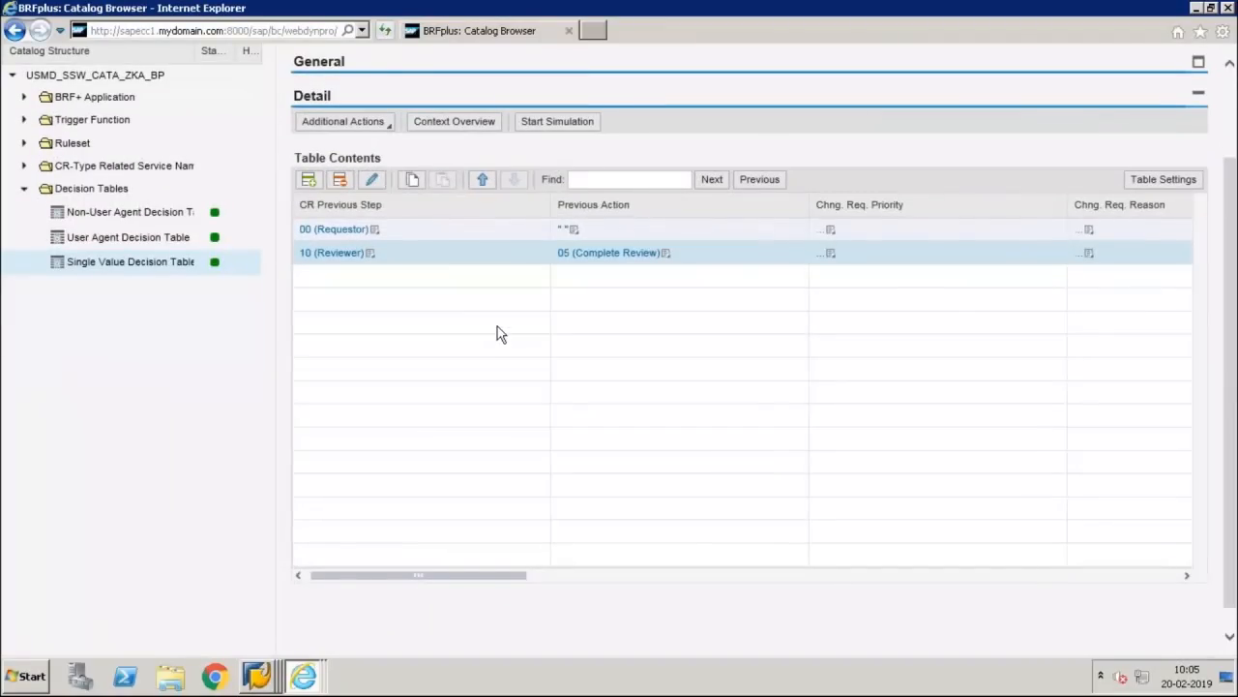
Step: Enable Condition Alias, new change request step and new CR status outputs on the Reviewer rule
click(373, 180)
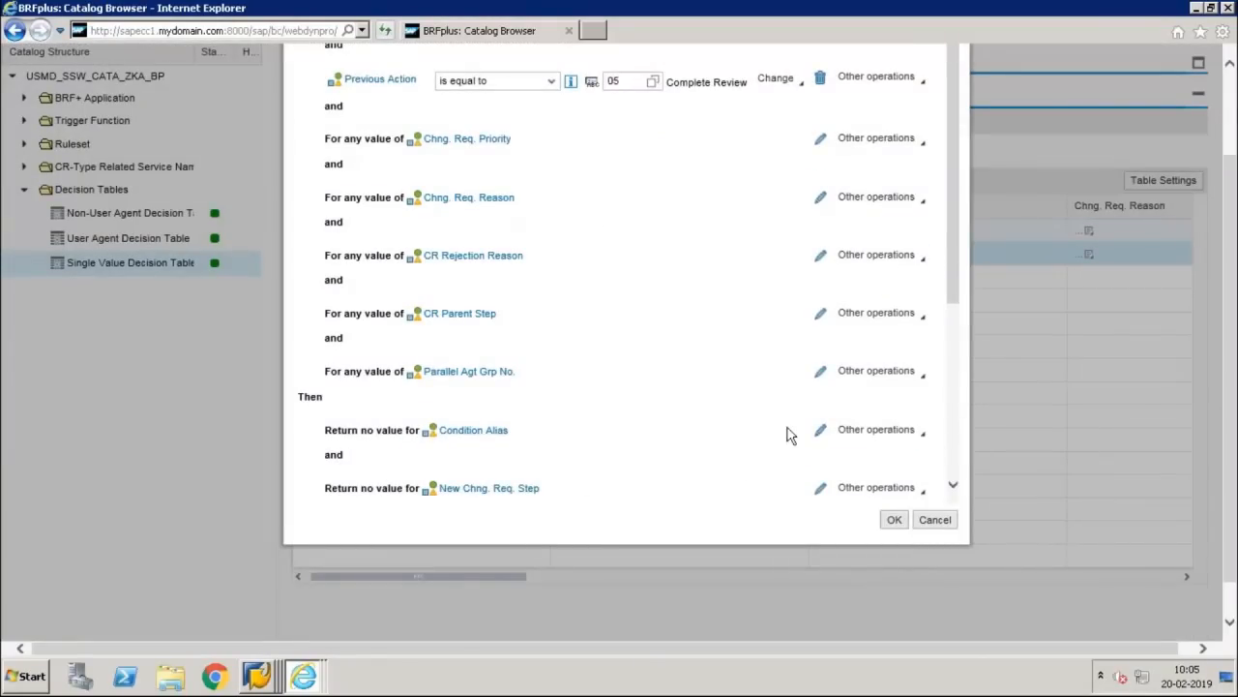
click(818, 433)
drag(955, 254, 956, 351)
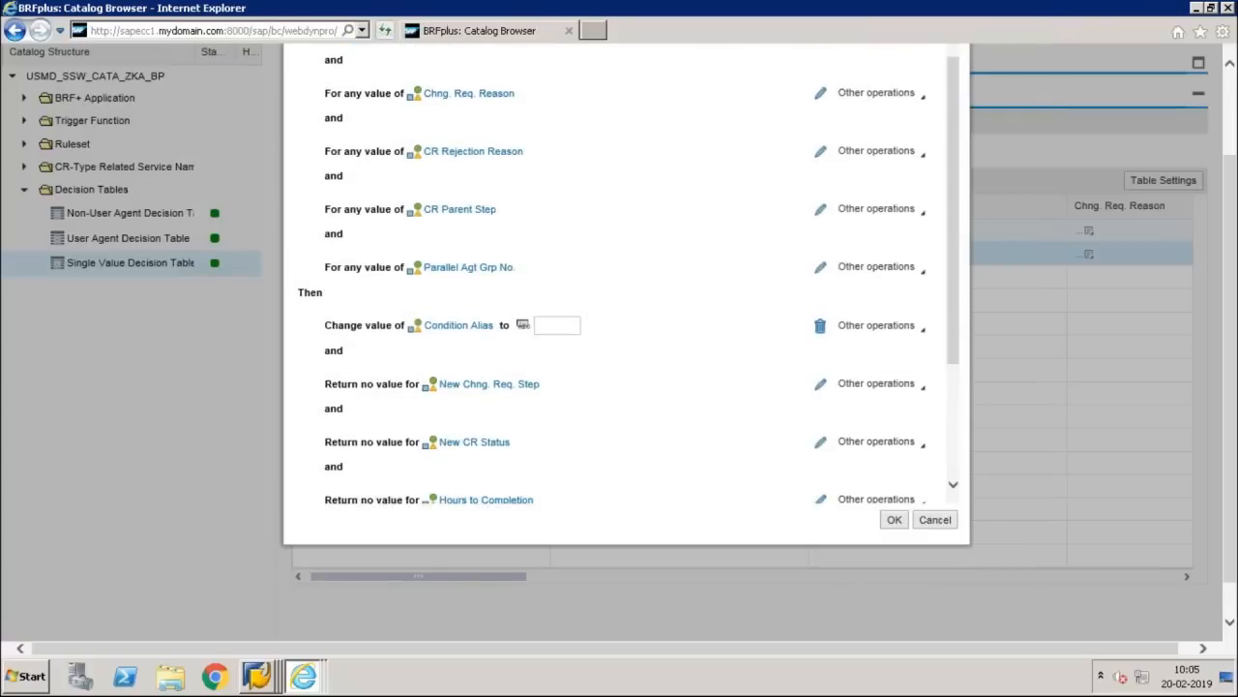
click(820, 383)
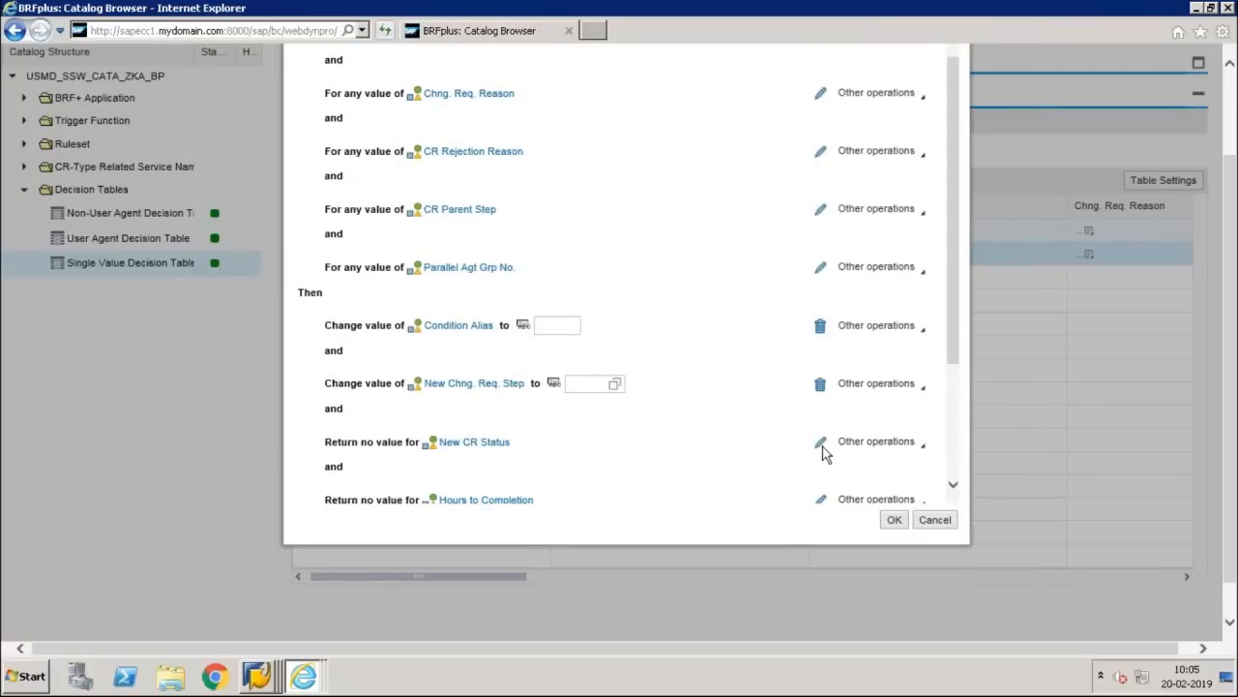
click(820, 445)
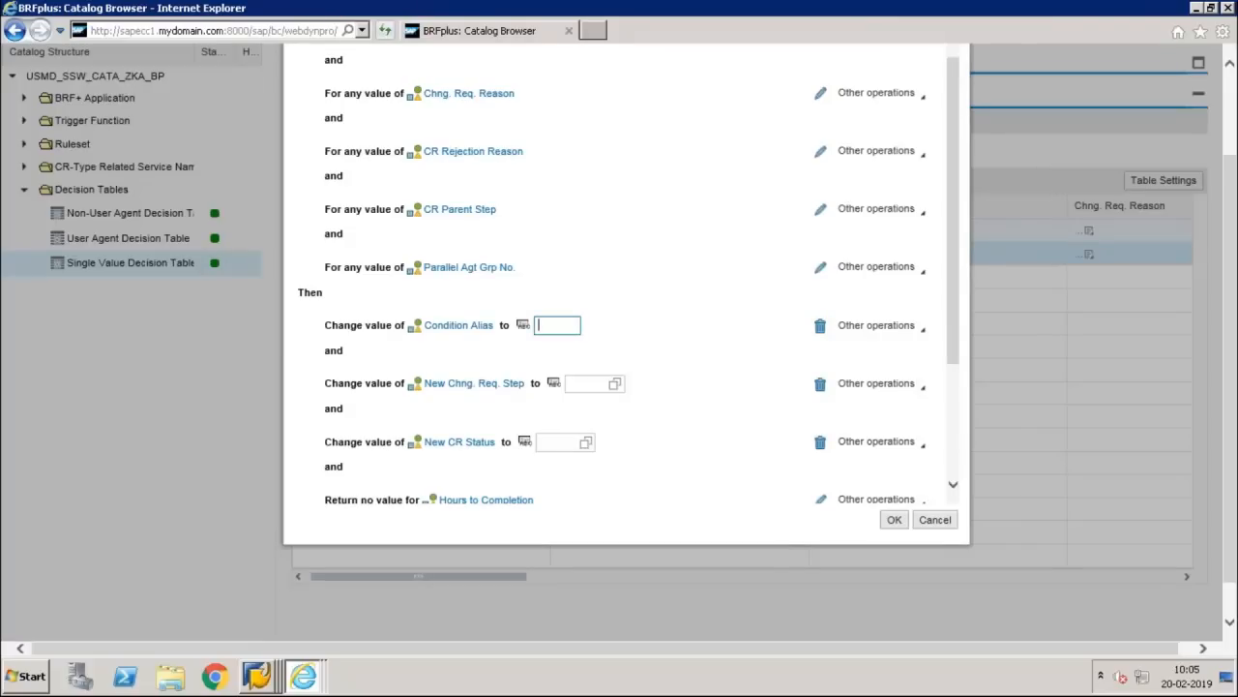
text(A)
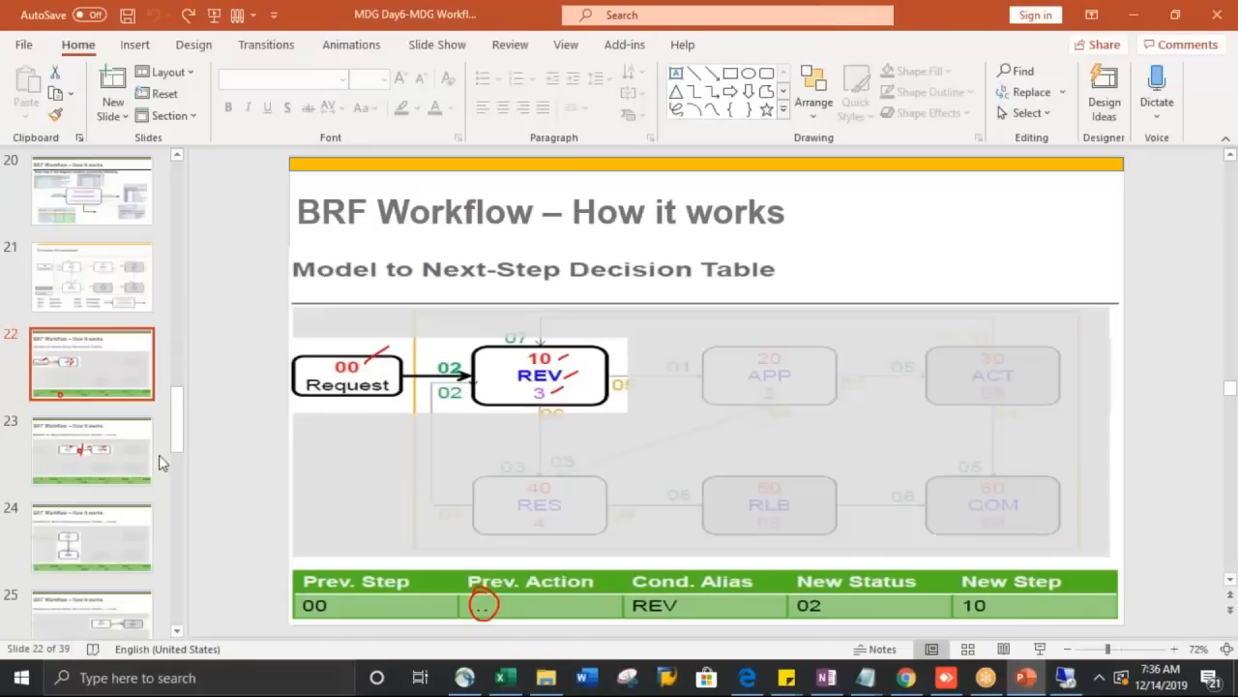
click(126, 451)
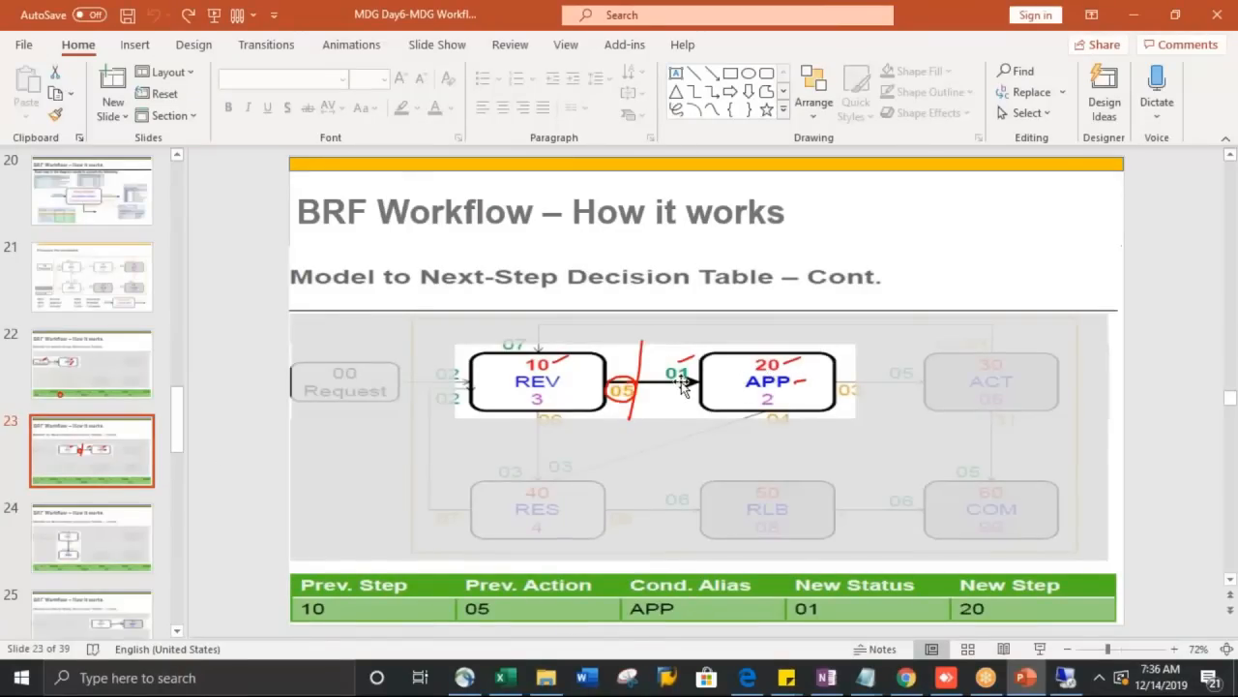
key(alt+Tab)
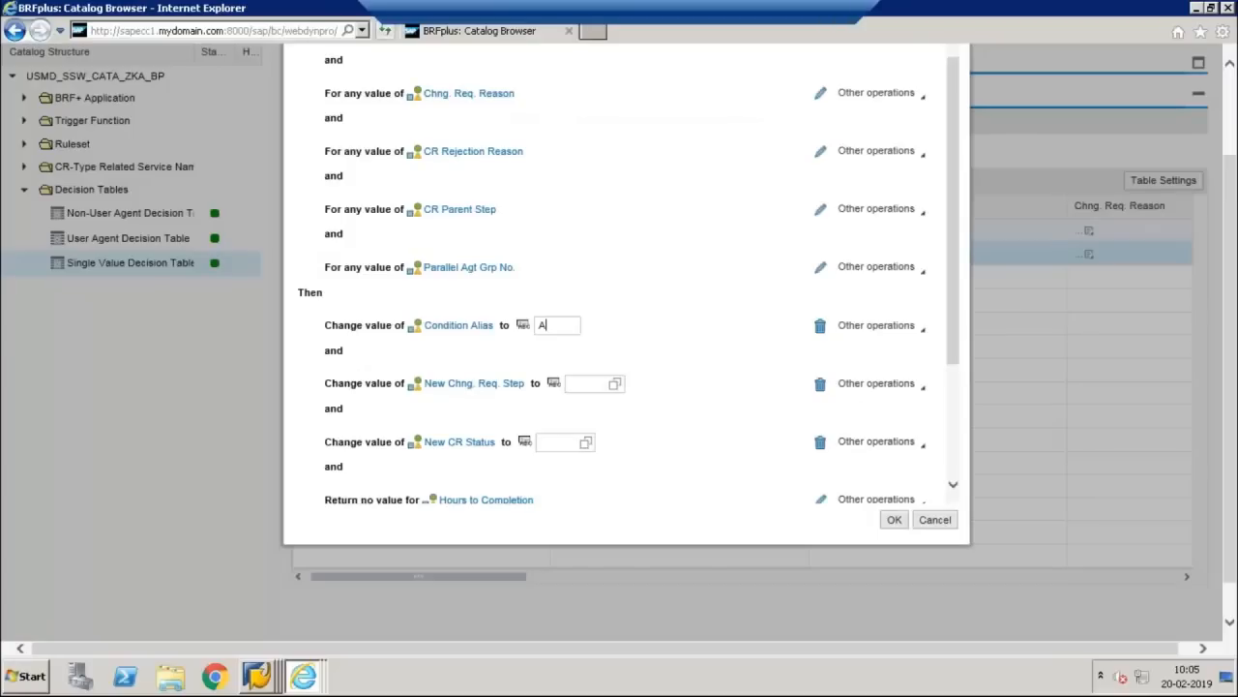
Step: Fill in CR status 01, new step 20 and condition alias APP, and confirm the rule
click(556, 441)
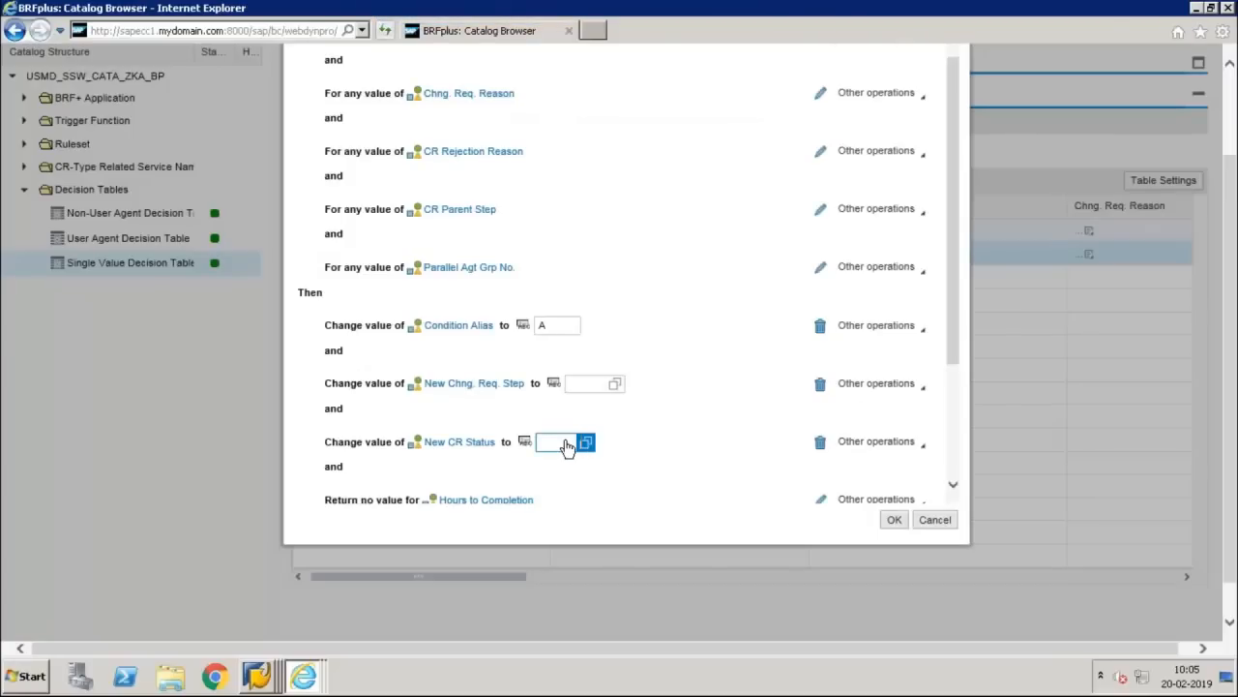
text(01)
click(592, 389)
text(20)
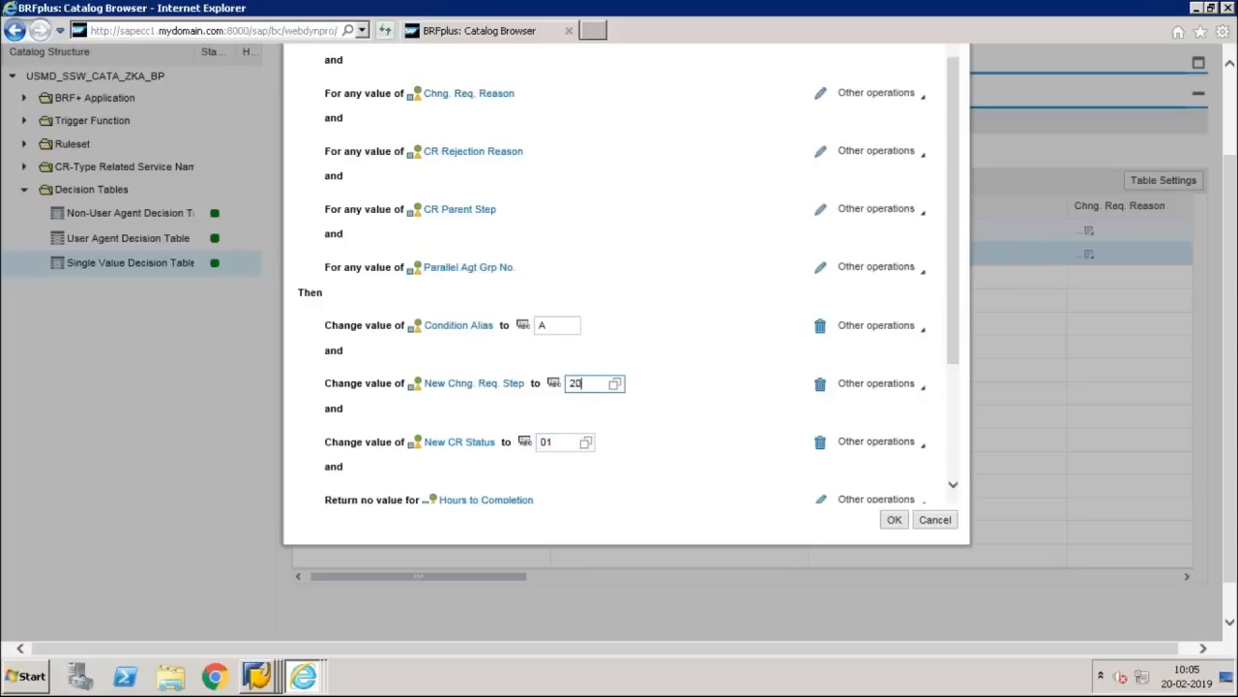
click(550, 327)
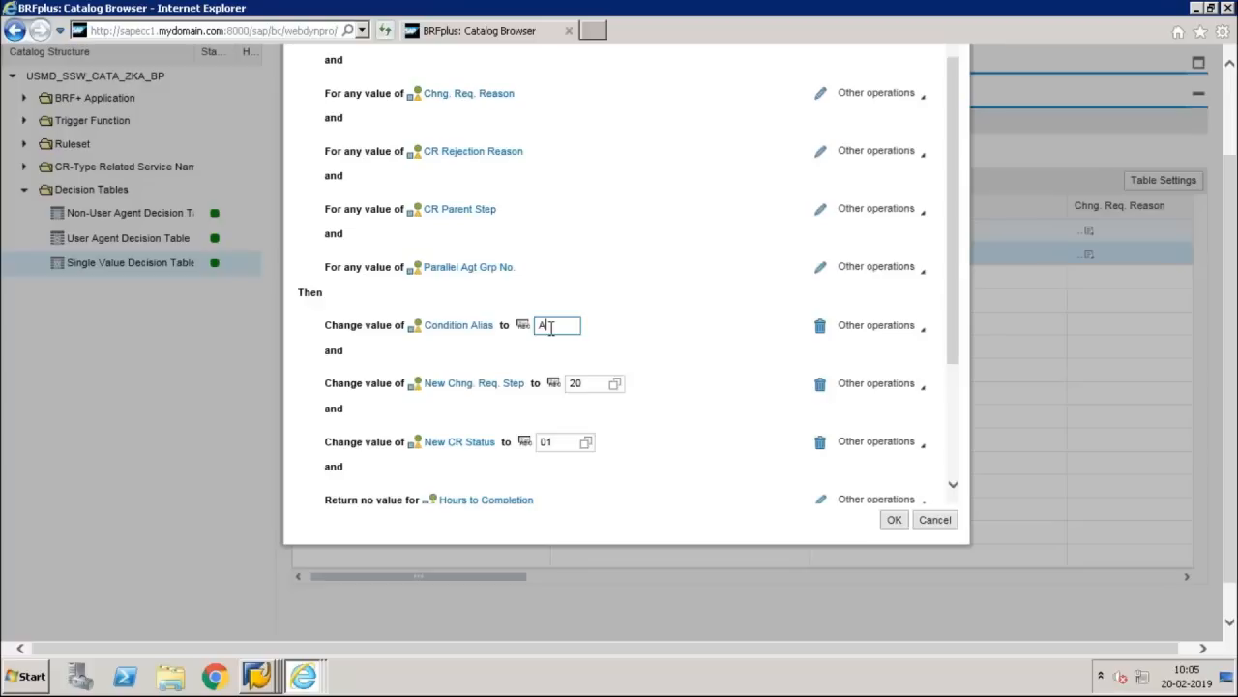
text(APP)
mouse_move(612, 9)
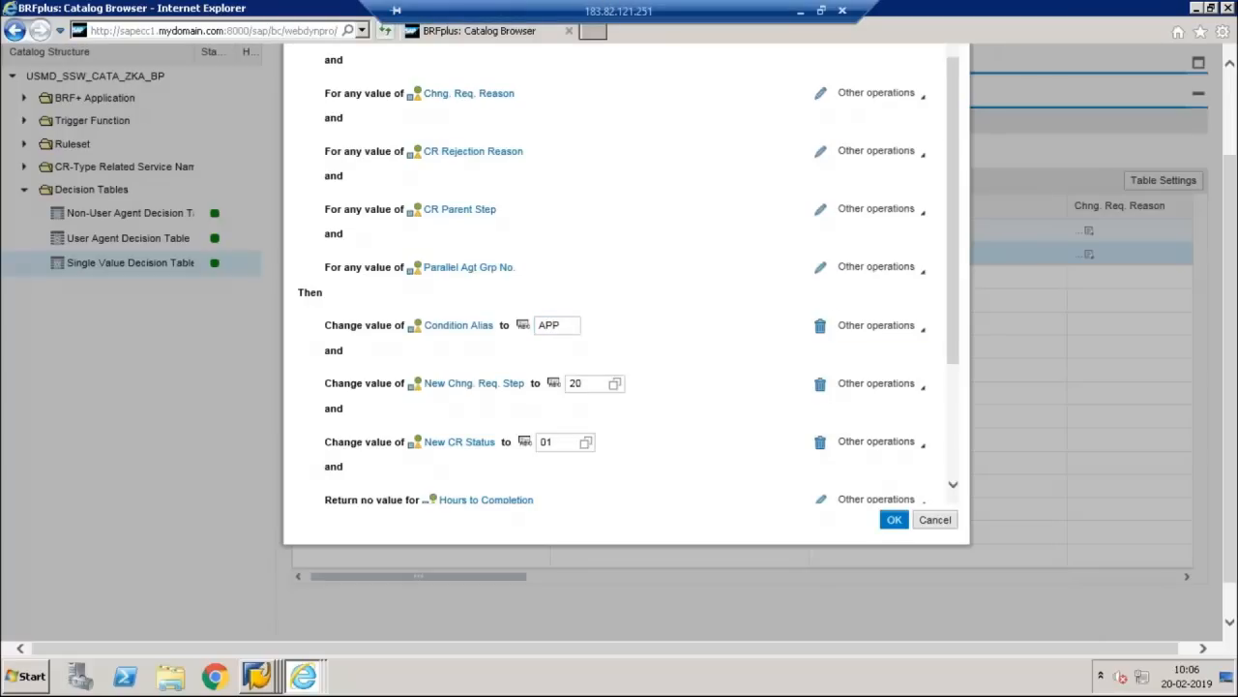
click(894, 520)
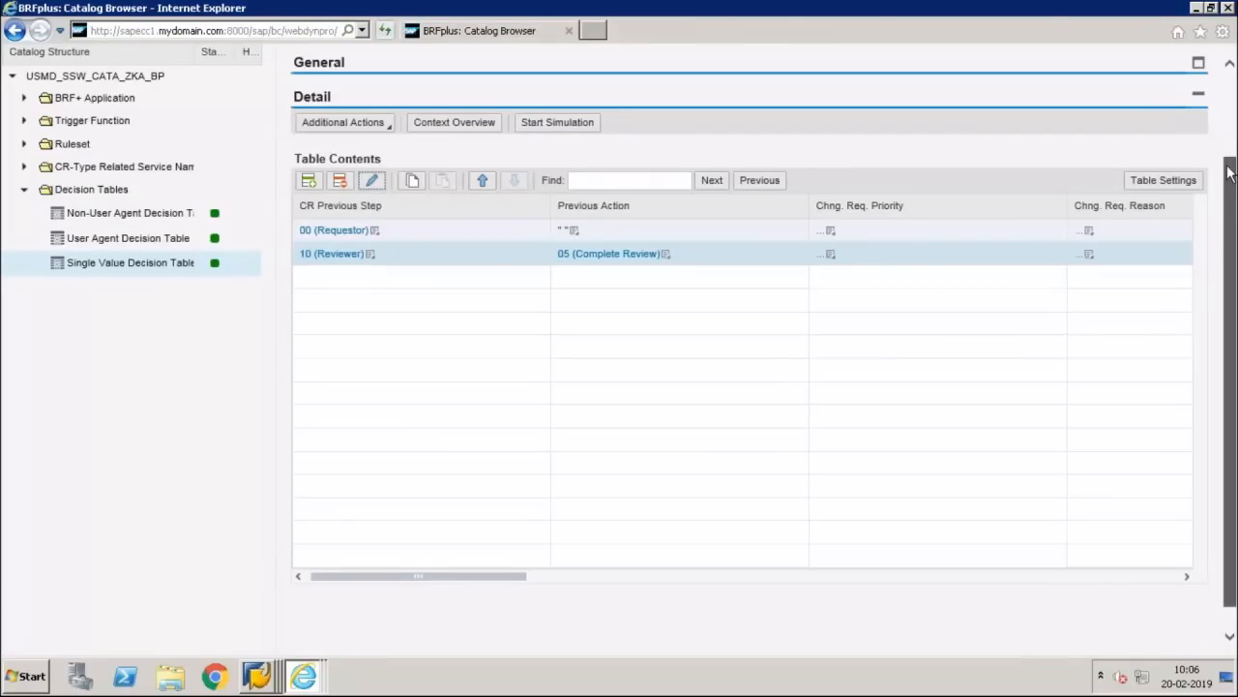
Step: Save and activate DT_SINGLE_VAL_ZKA_BP1, then return to the User Agent Decision Table
scroll(1231, 259, up, 3)
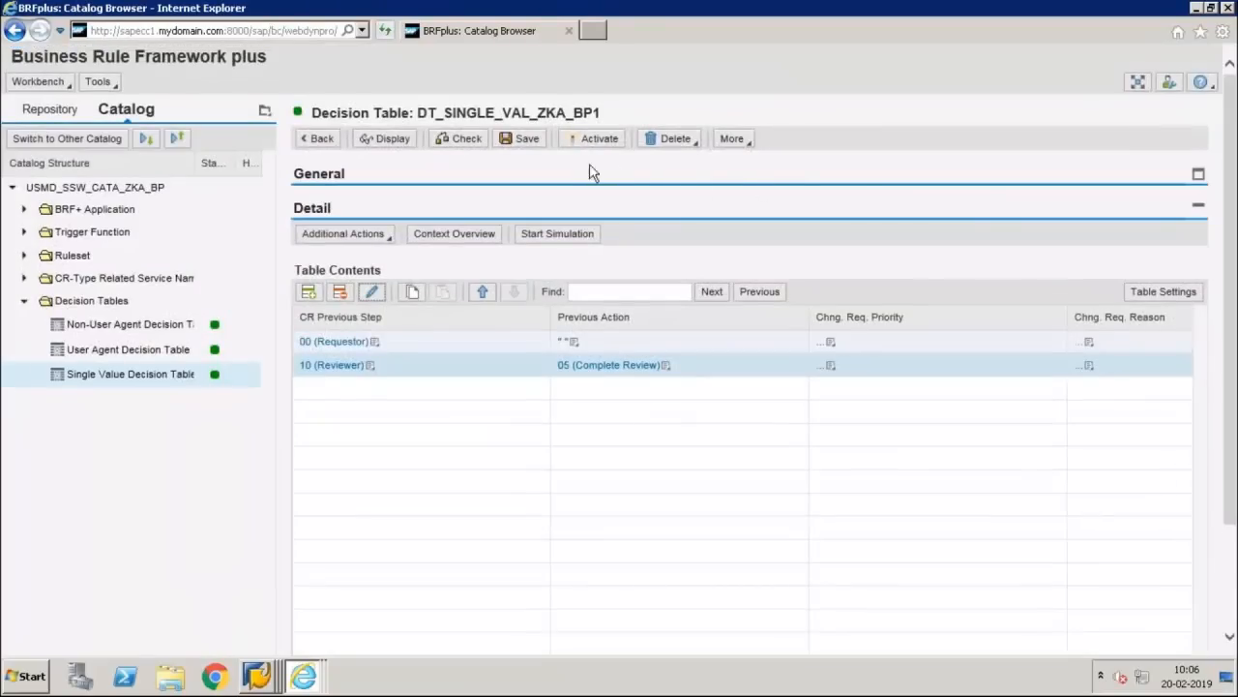
click(527, 138)
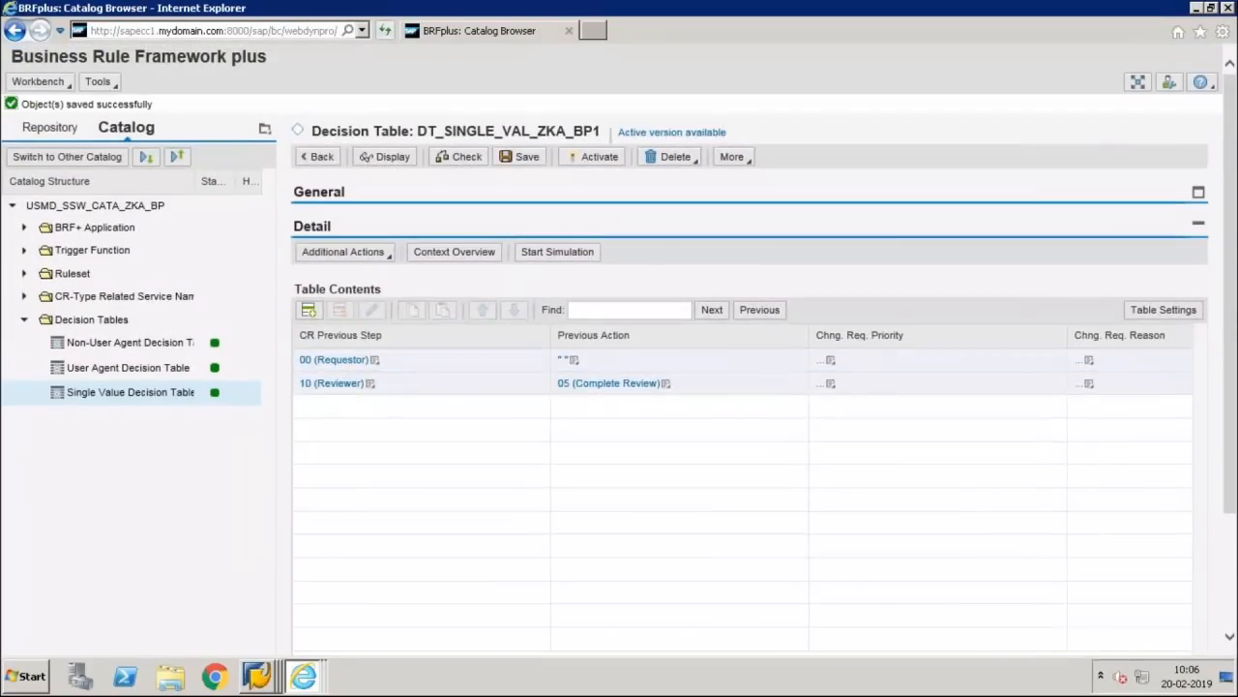
click(575, 161)
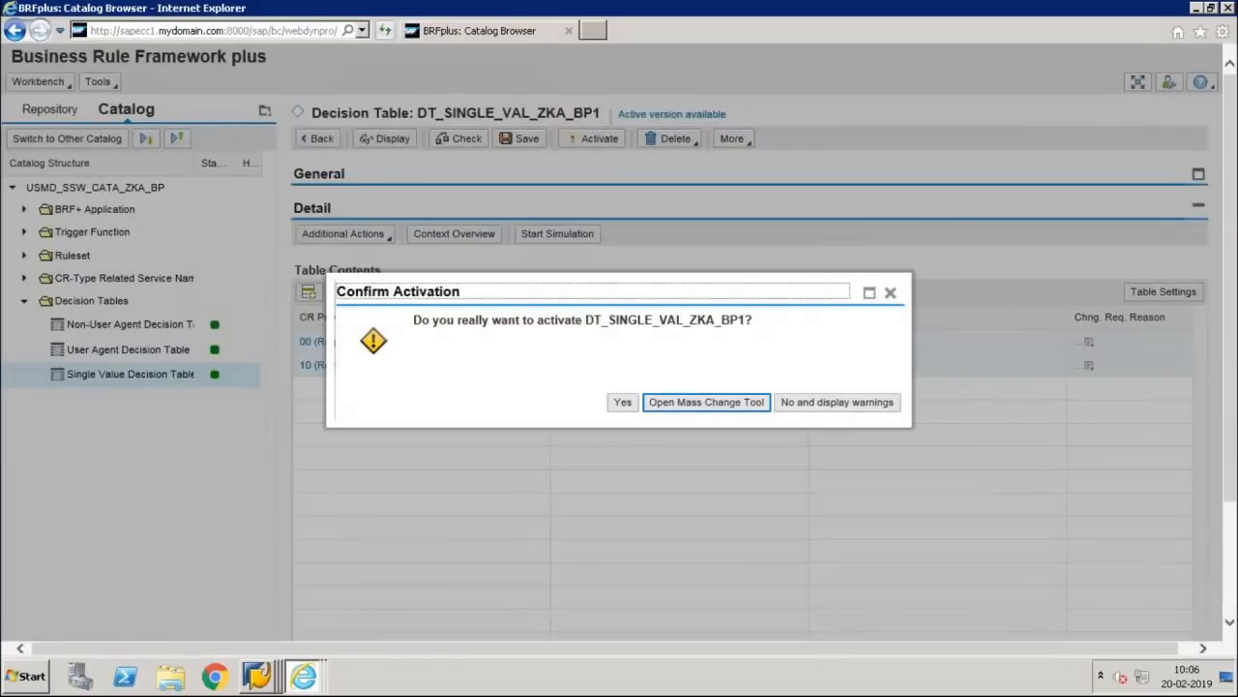
click(622, 402)
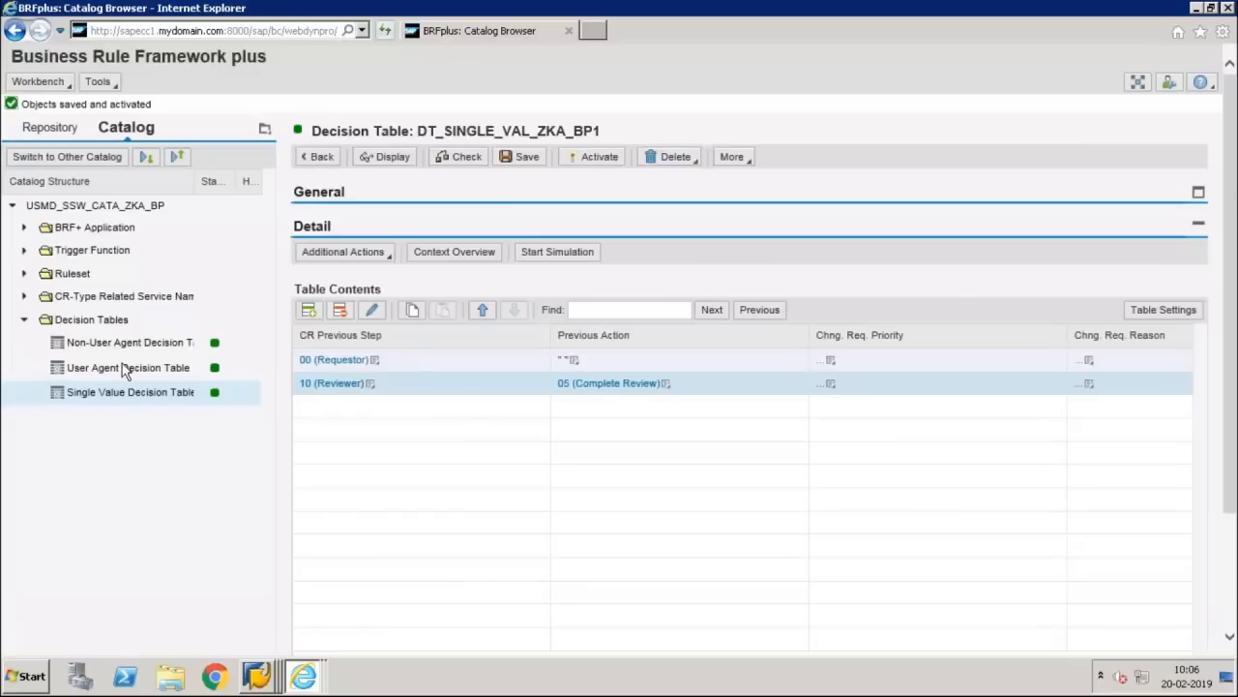
click(128, 366)
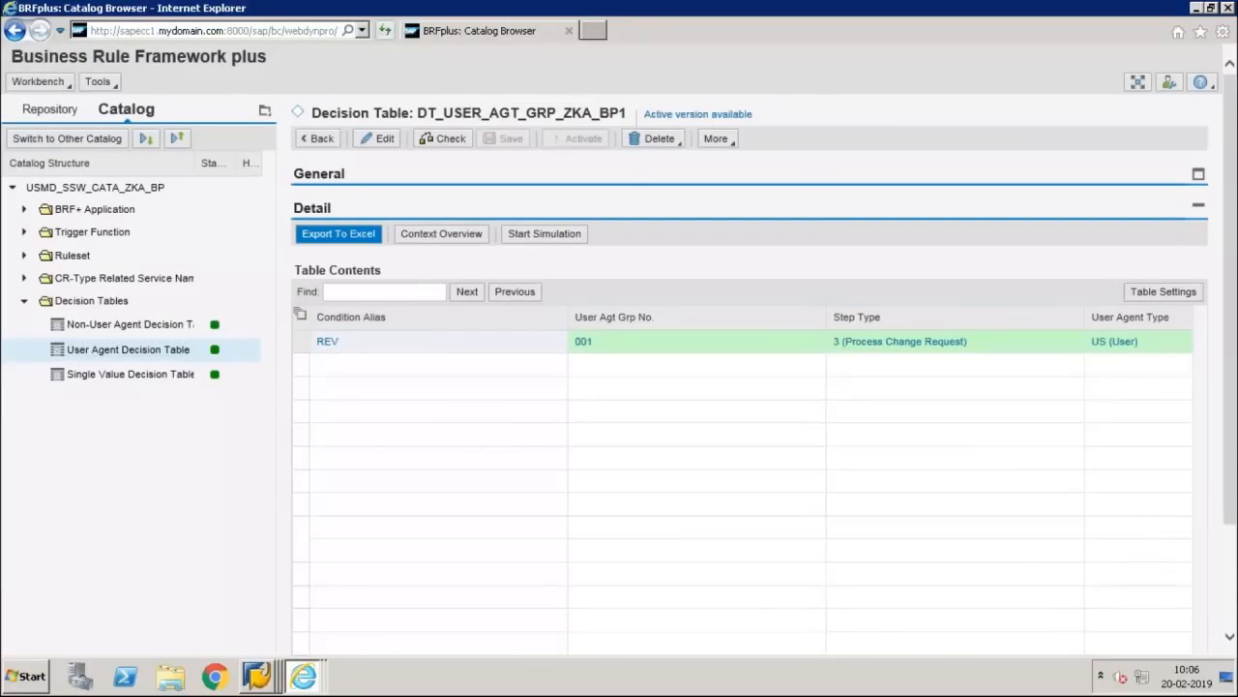
Step: Insert a new row below REV in the user agent table with condition alias APP
click(340, 235)
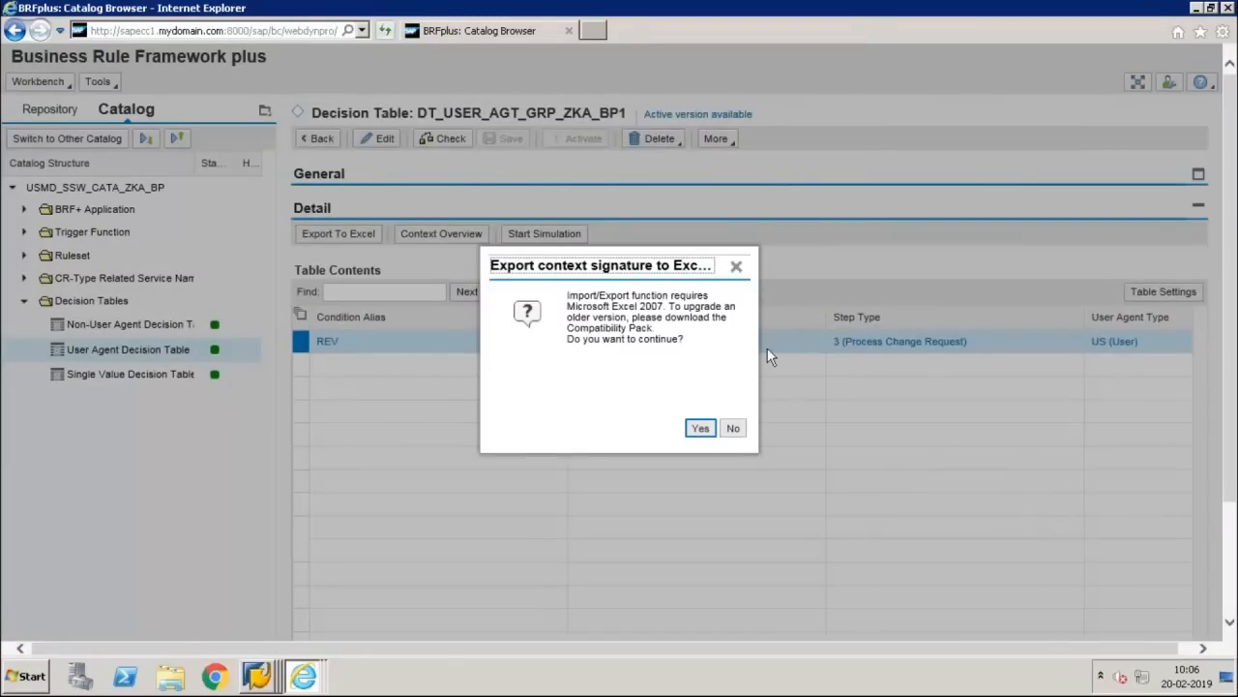
click(733, 427)
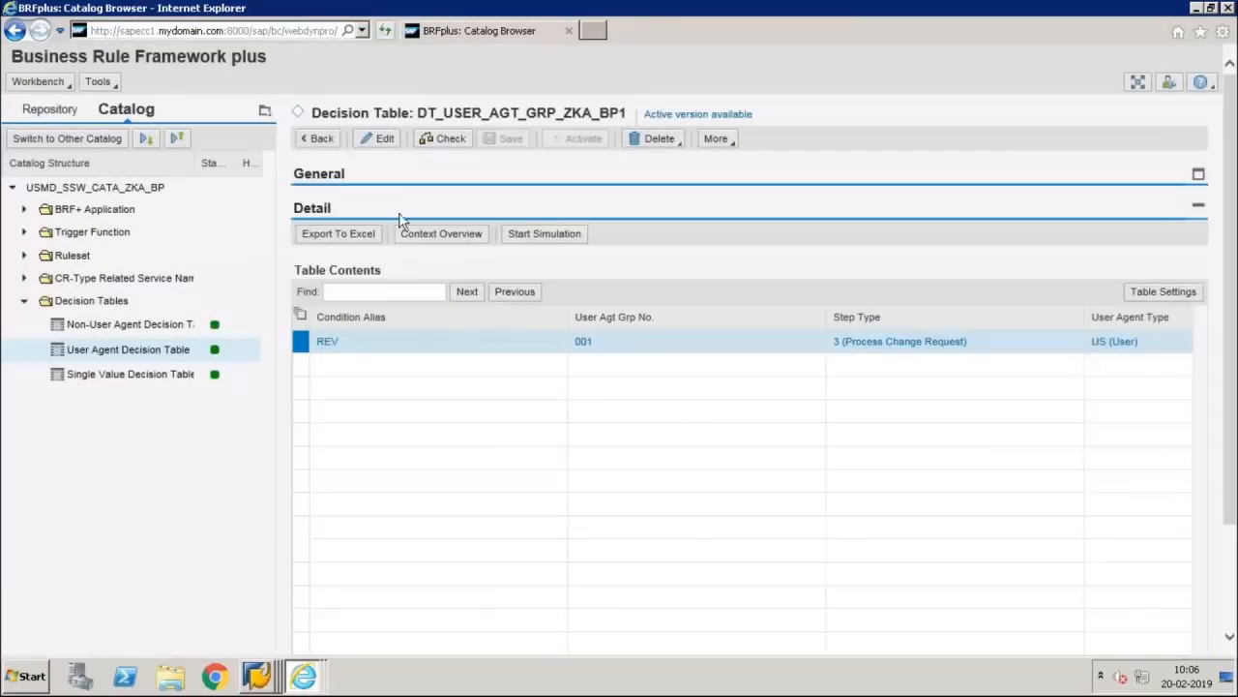
click(380, 139)
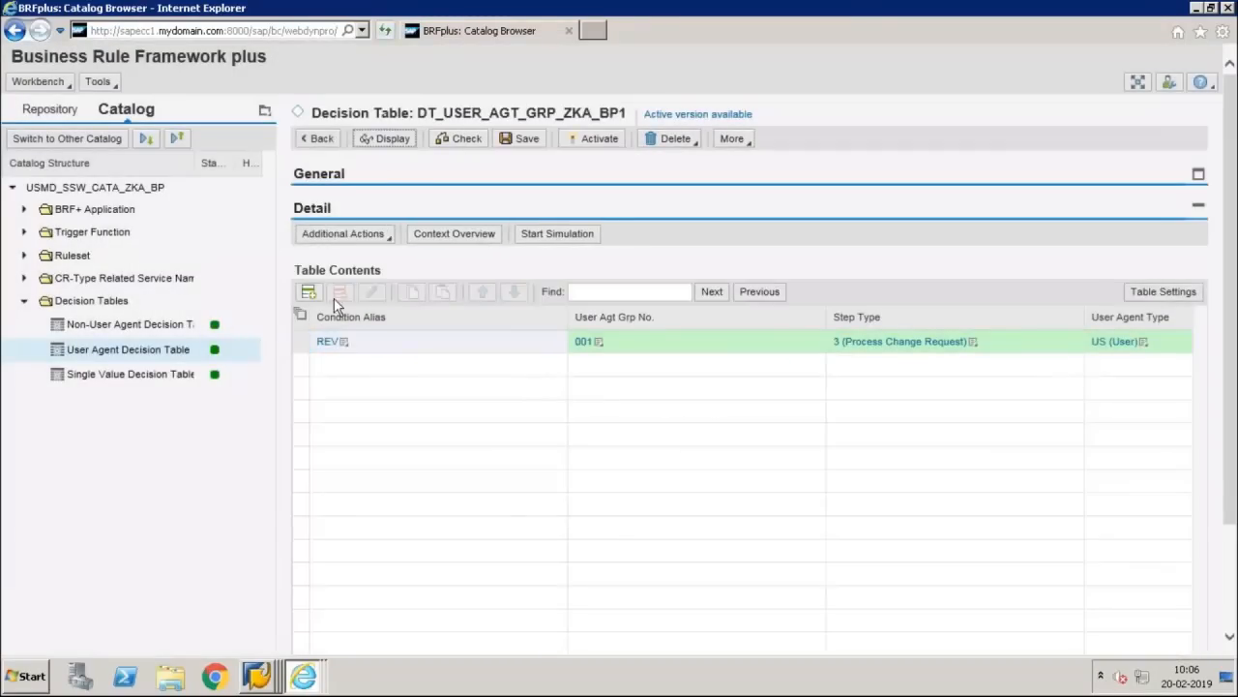
click(308, 291)
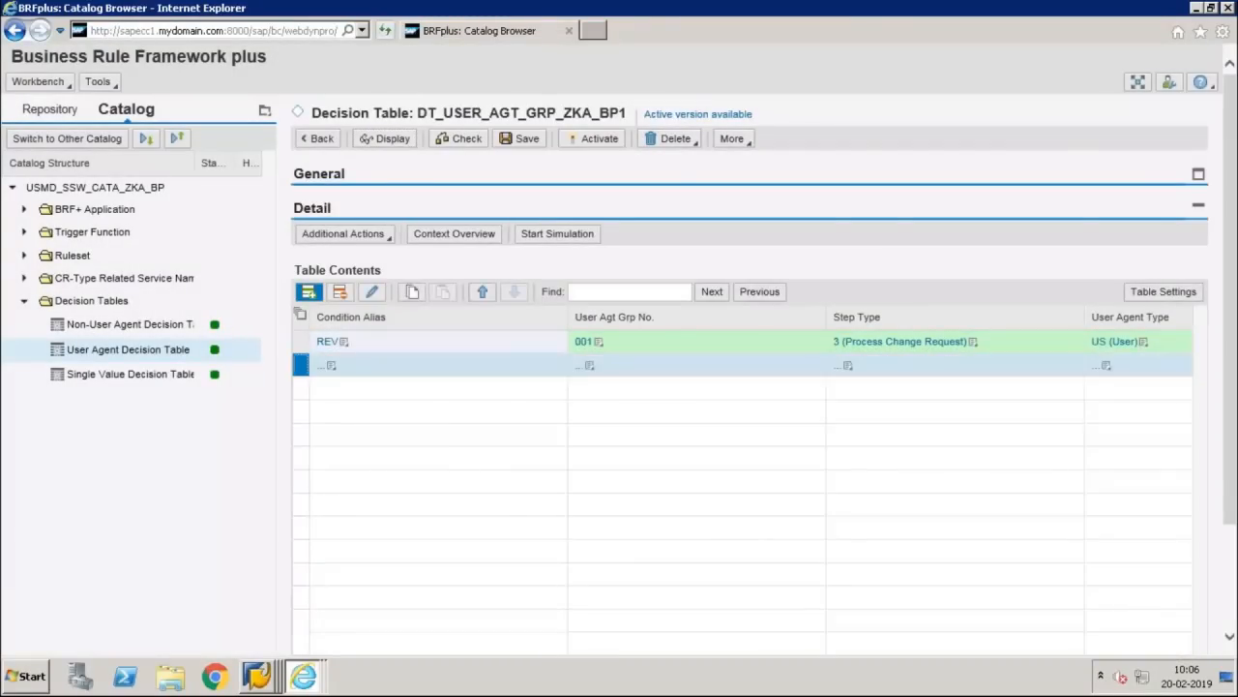
click(331, 368)
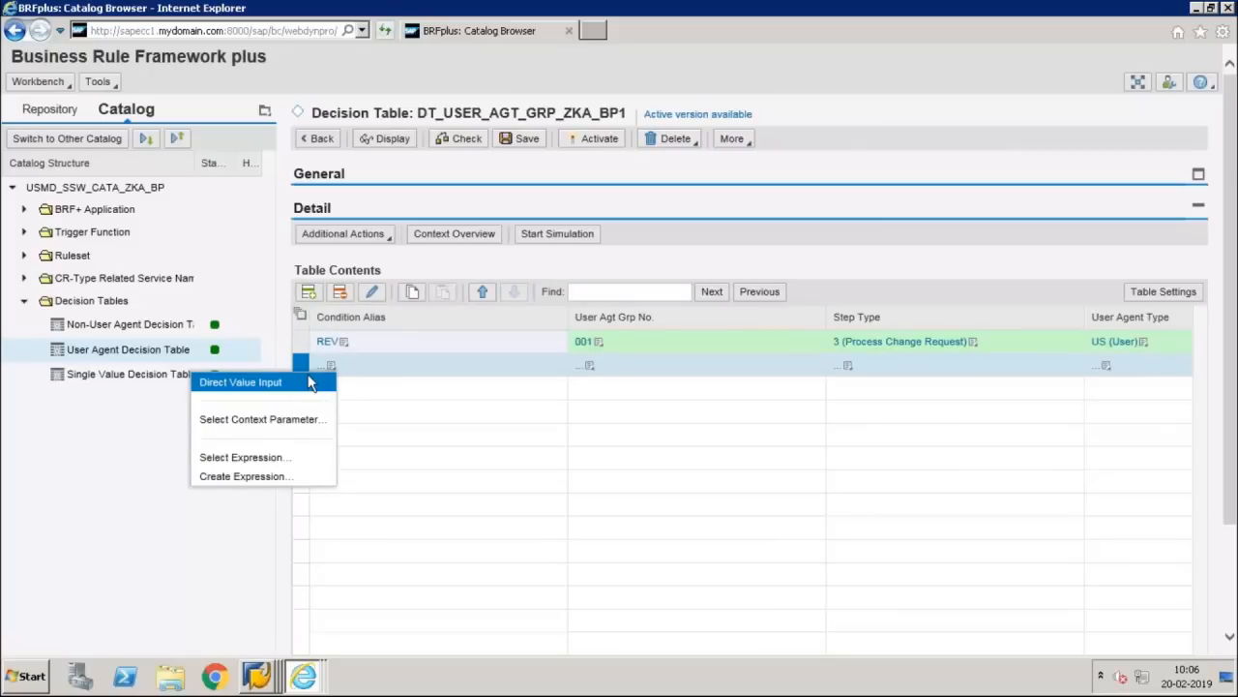
click(317, 383)
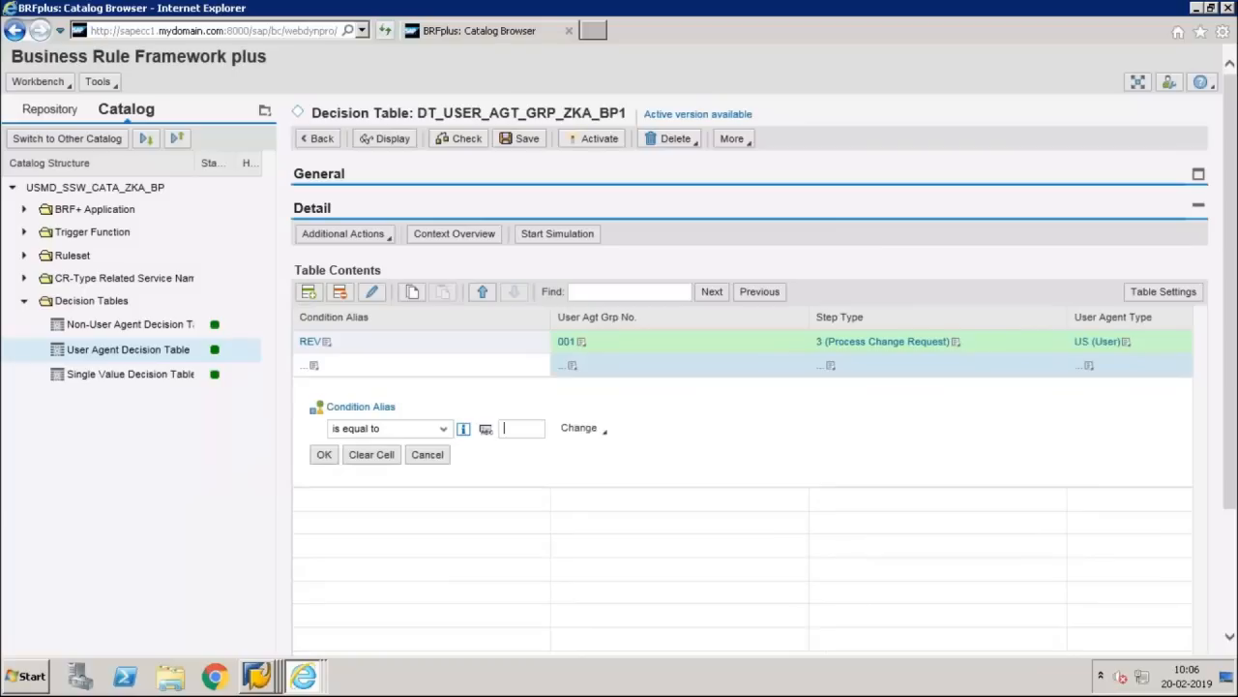
text(APP)
click(324, 454)
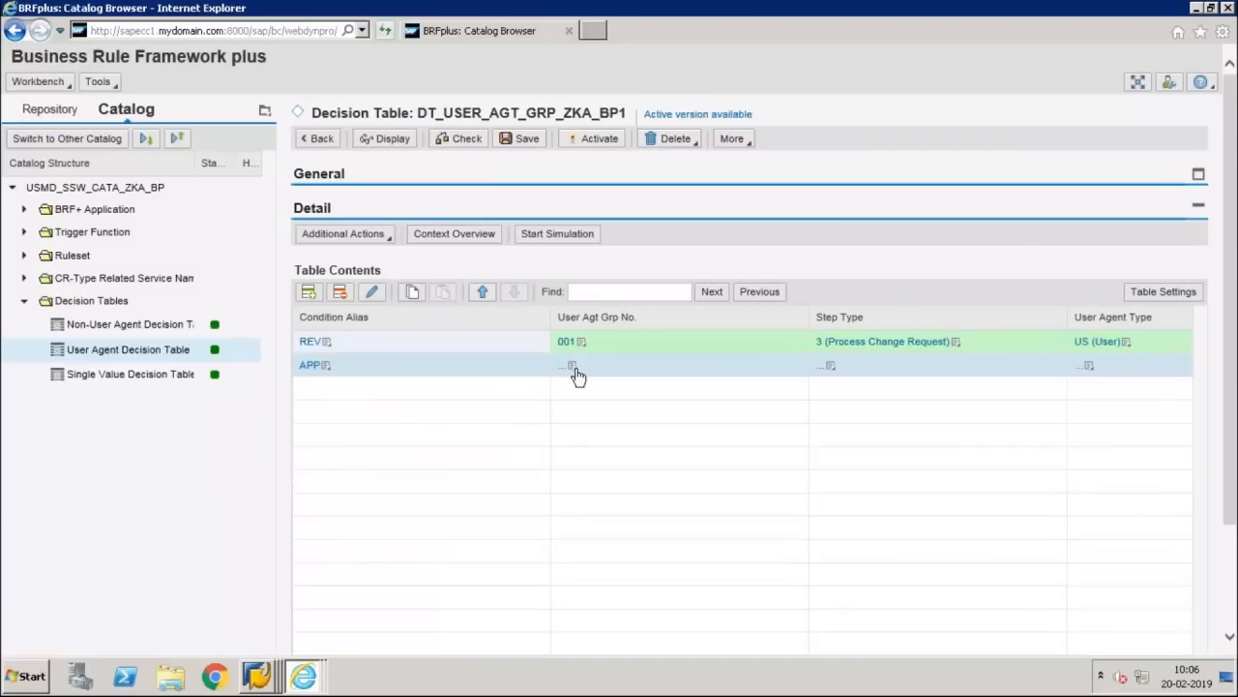
Step: Set the APP row's user agent group number to 001
click(576, 376)
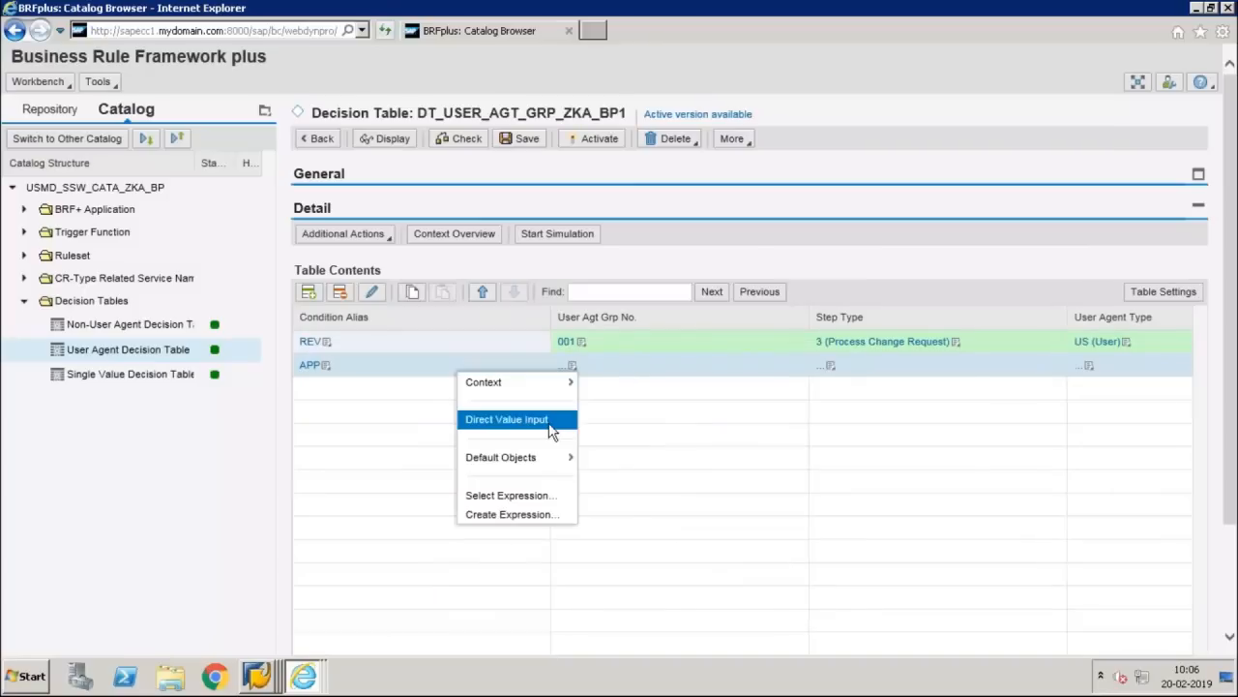
click(550, 430)
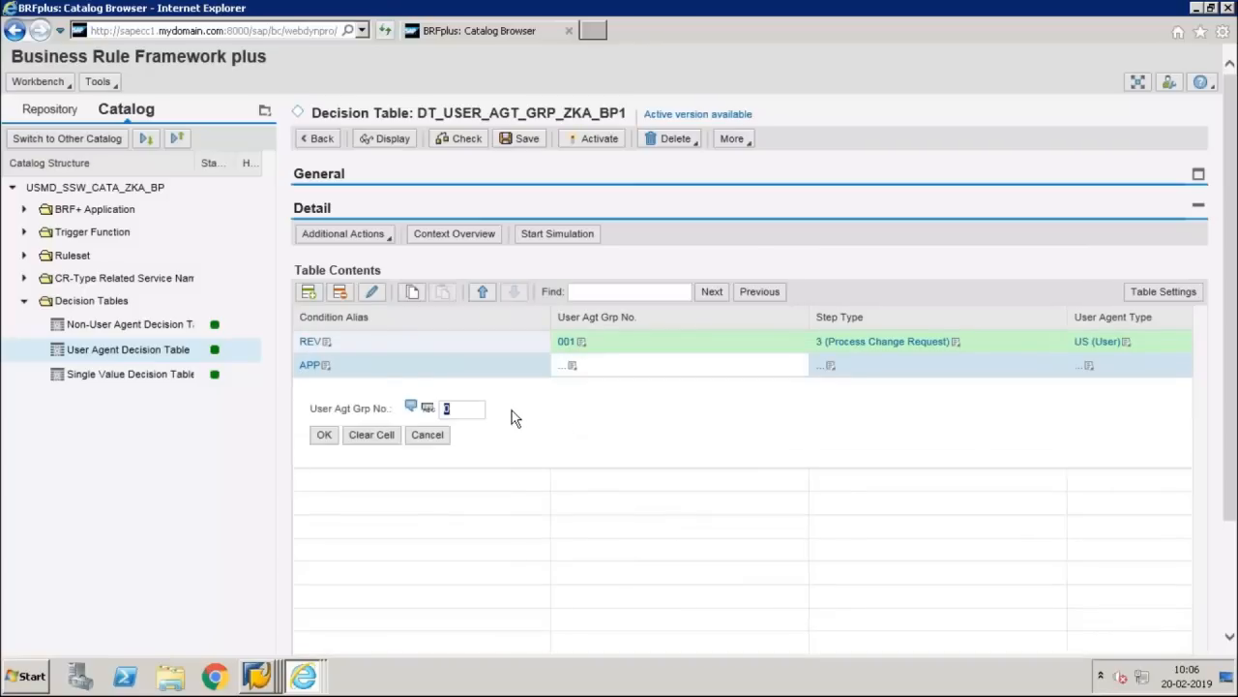
text(1)
key(Return)
click(325, 434)
Step: Set the APP row's step type to 2 (Approve Change Request)
click(831, 367)
click(802, 422)
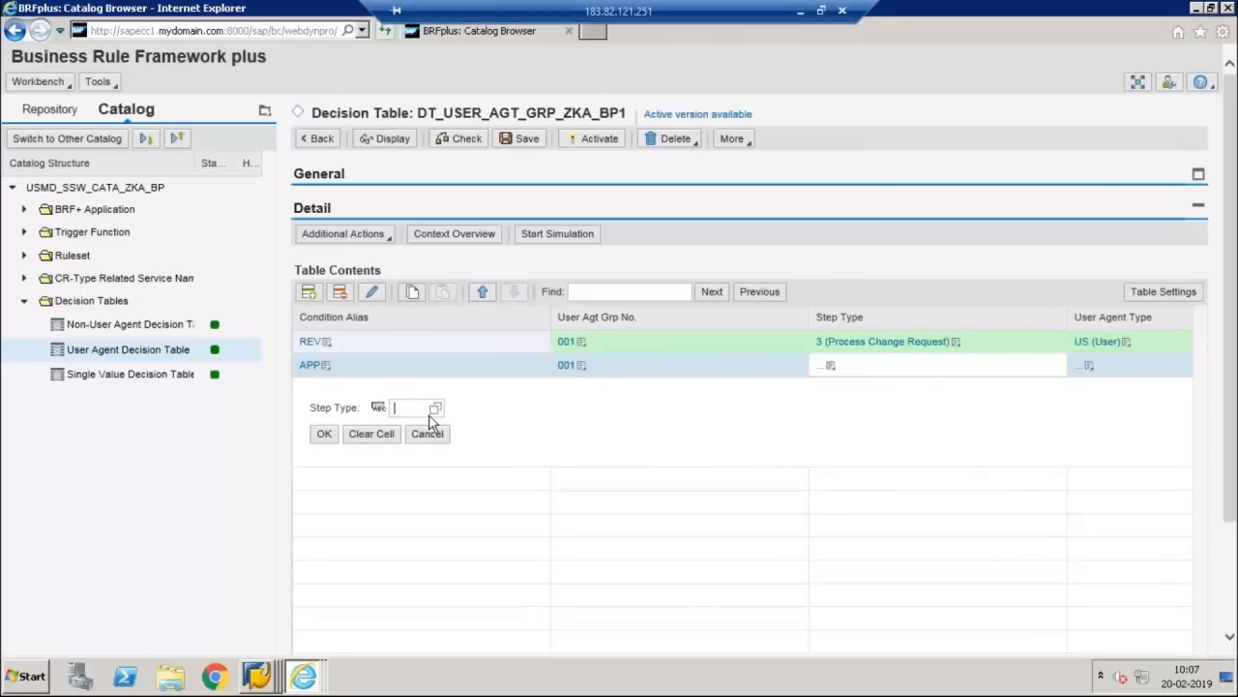
click(436, 407)
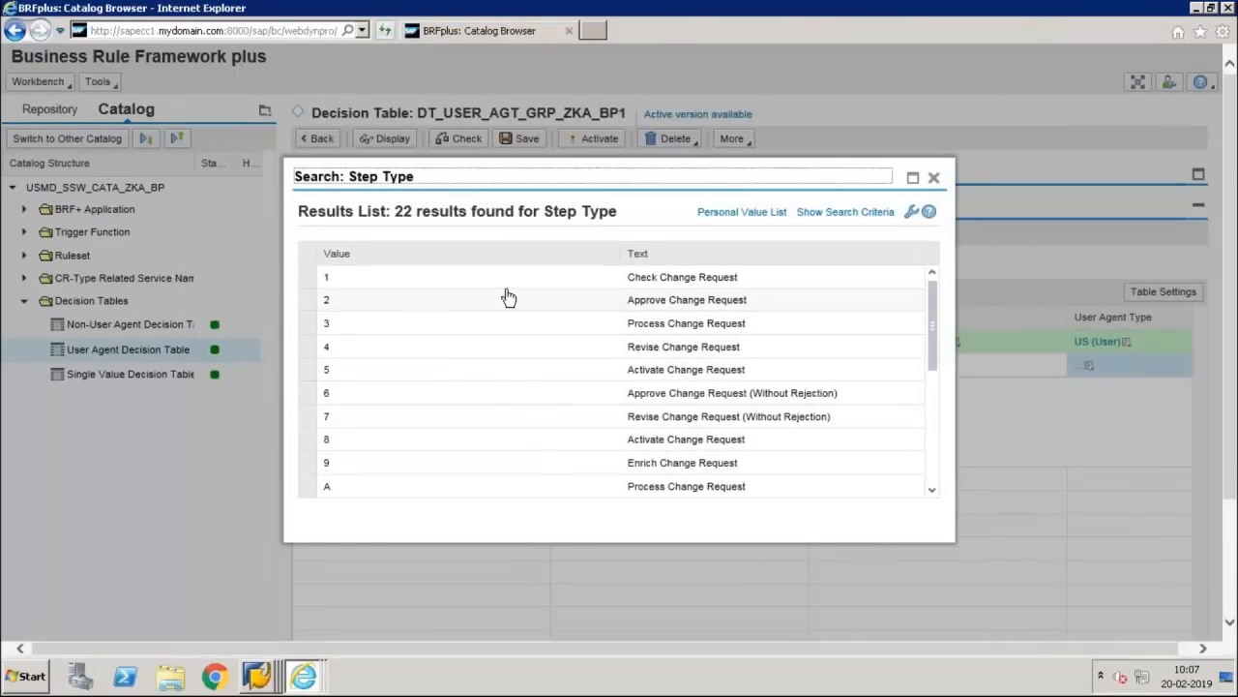
click(592, 310)
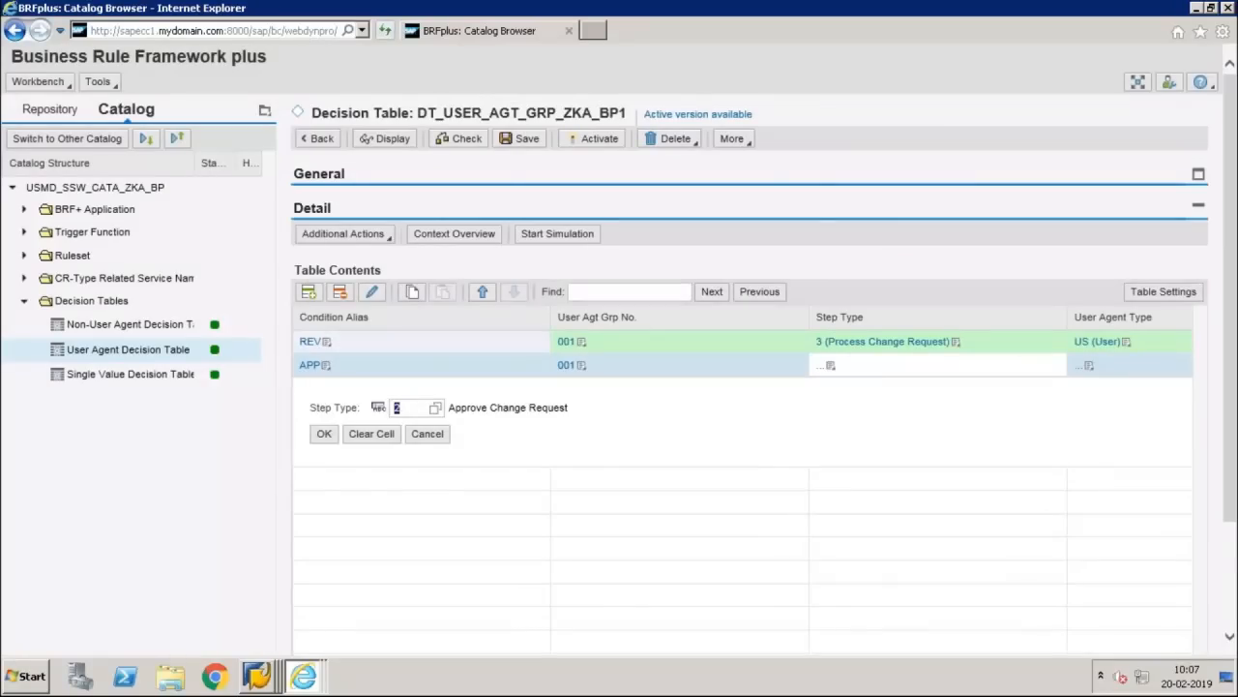
click(324, 433)
click(324, 433)
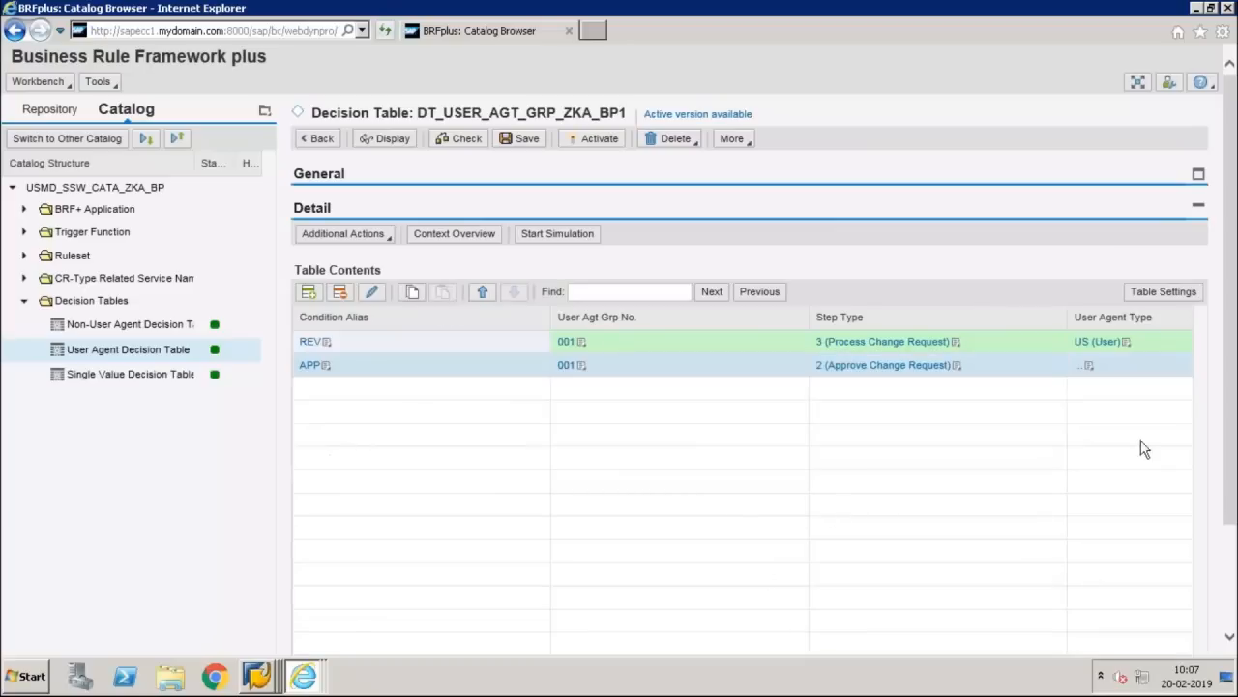
Step: Set the APP row's user agent type to US (User), correcting the mistyped SU entry
click(1092, 357)
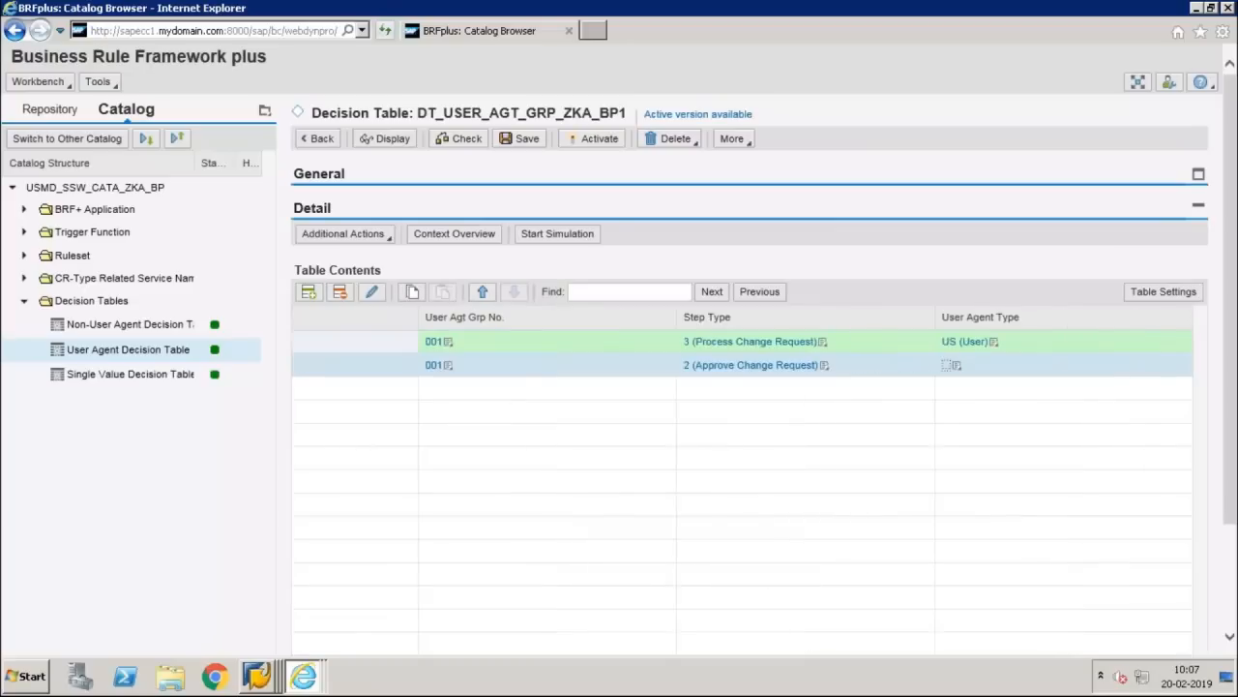
click(955, 365)
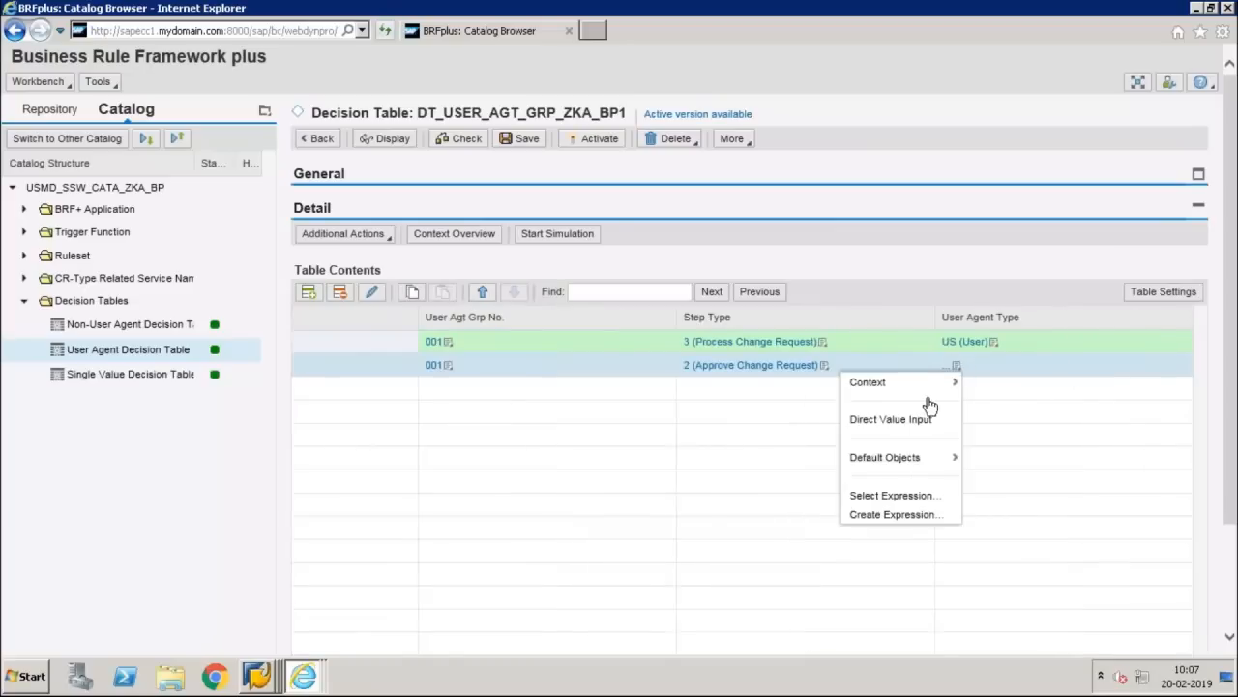
mouse_move(926, 391)
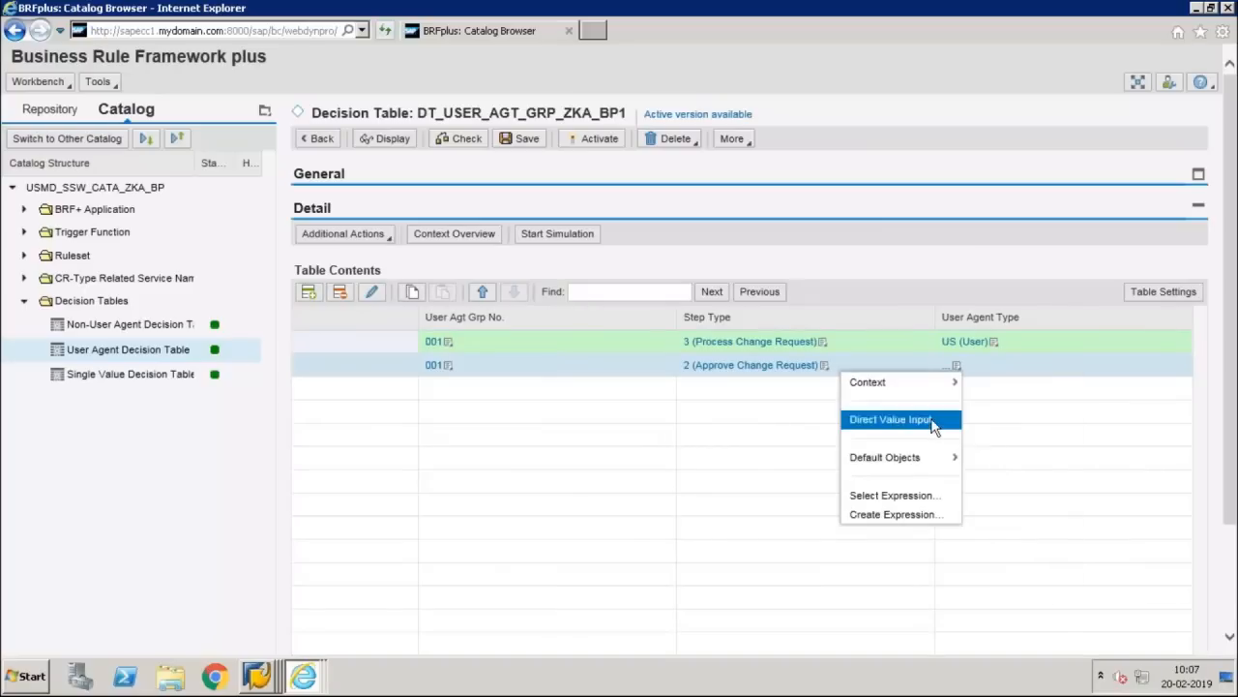
click(934, 420)
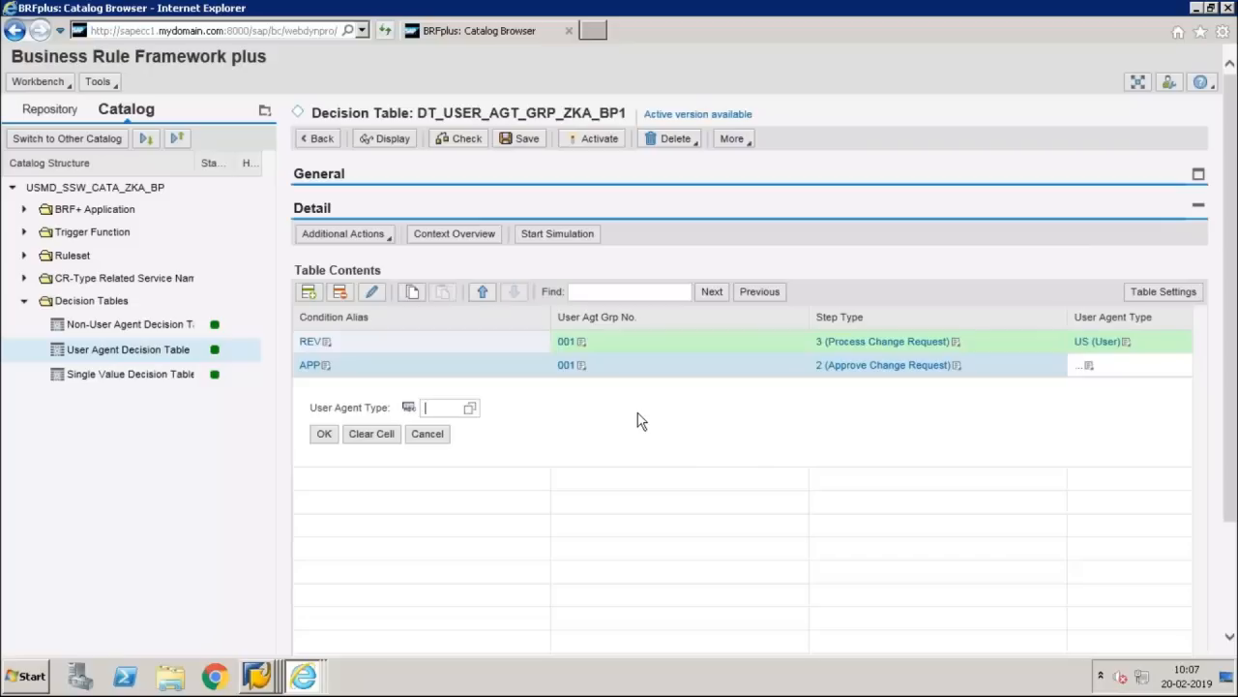
text(SU)
click(324, 433)
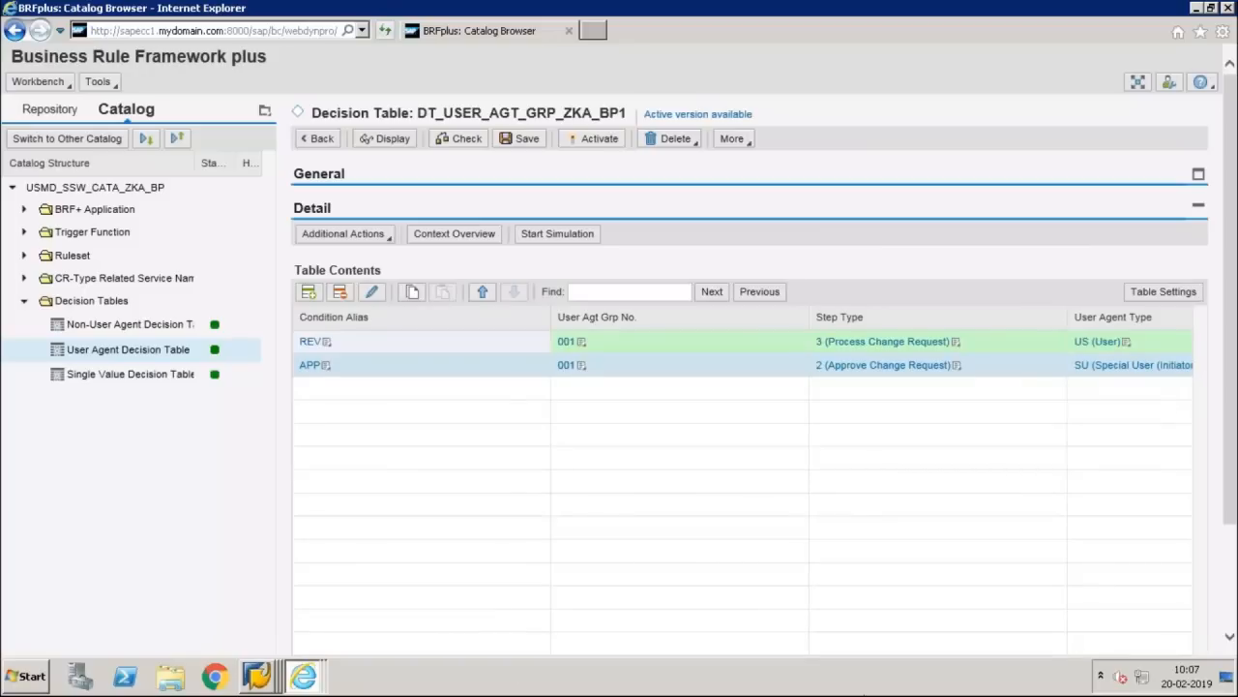
scroll(1039, 548, down, 2)
scroll(1117, 547, right, 3)
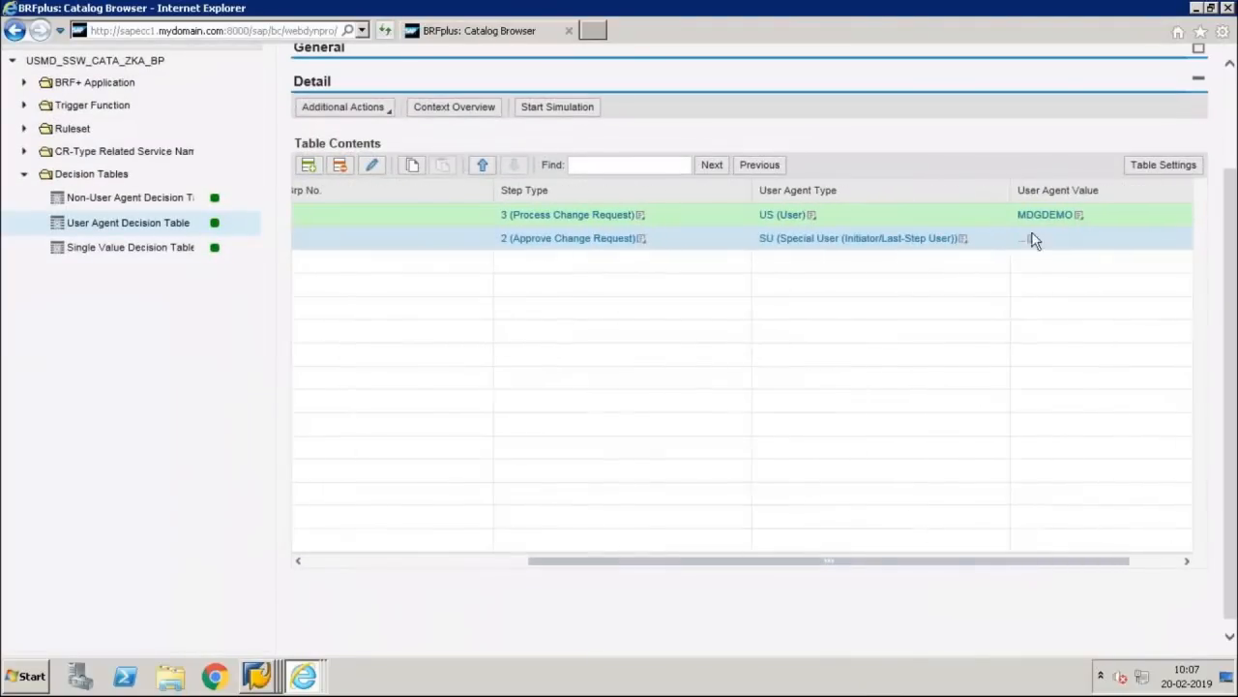
click(962, 244)
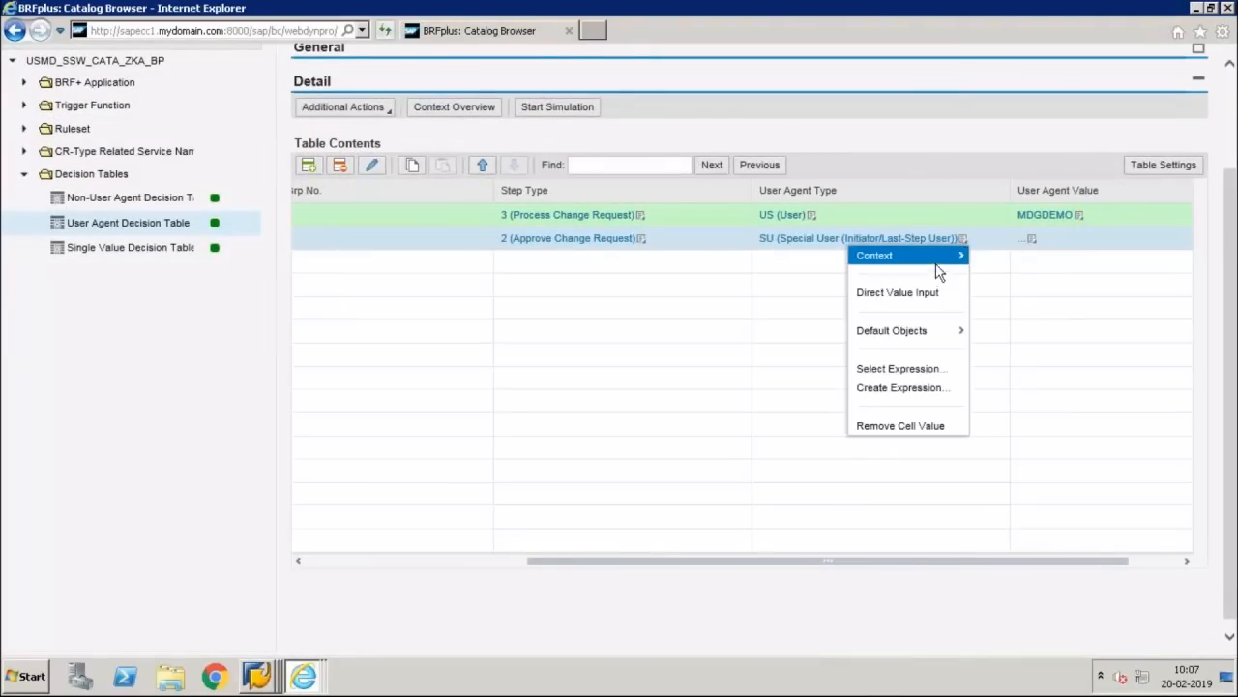
click(935, 294)
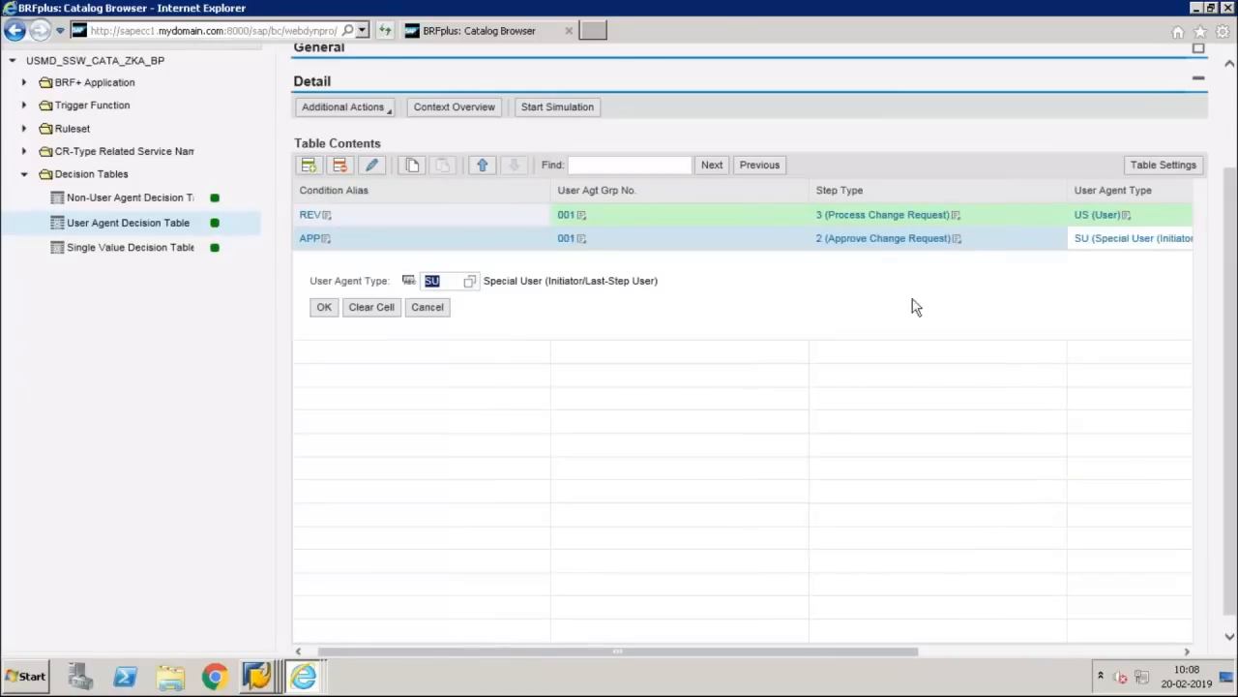
text(us)
key(Tab)
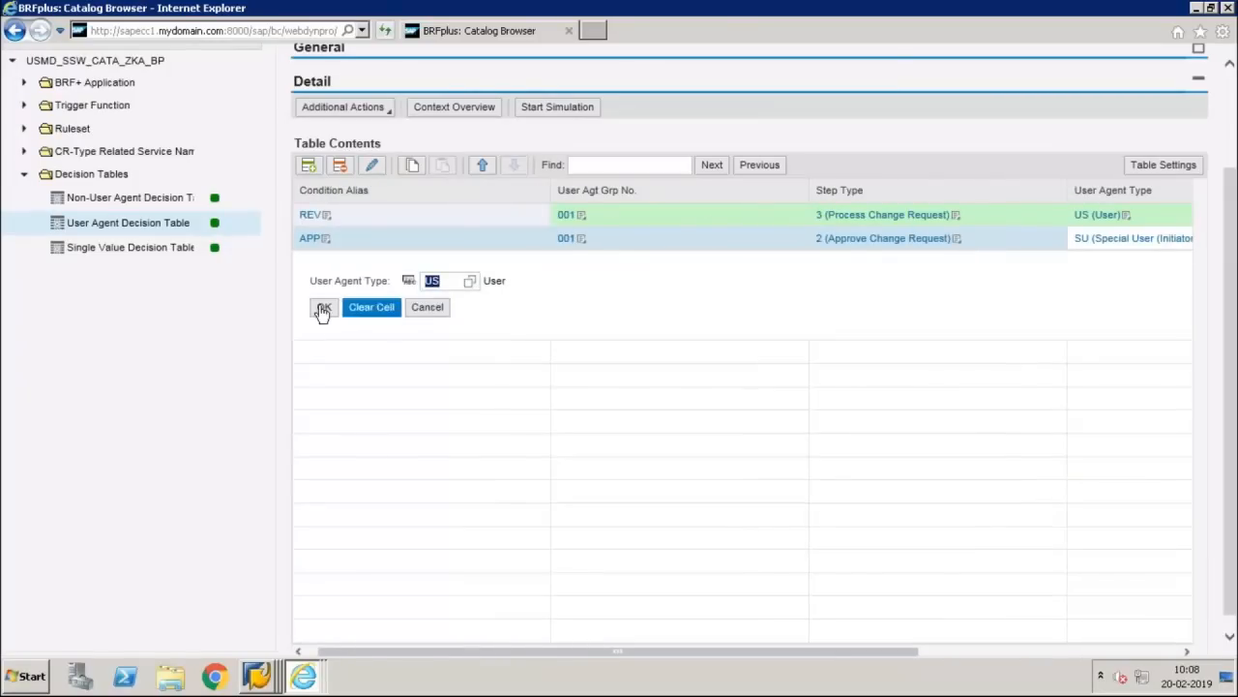
click(323, 307)
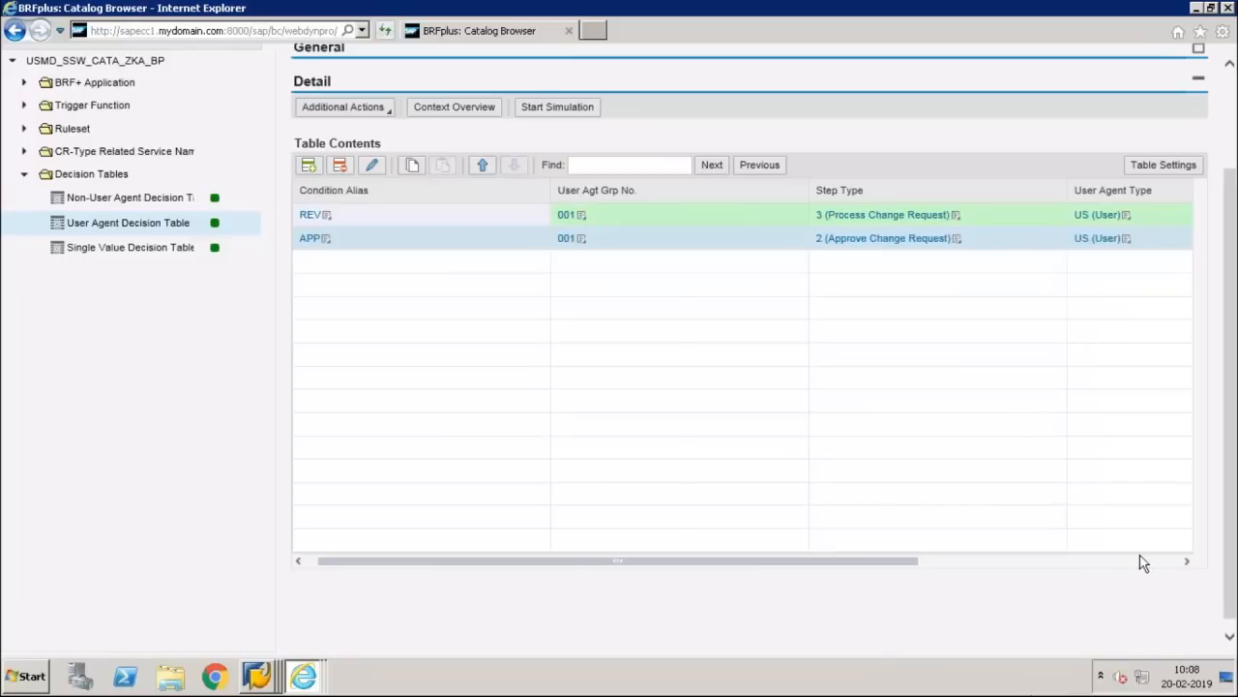
Step: Enter the demo user as the APP row's user agent value
click(1139, 561)
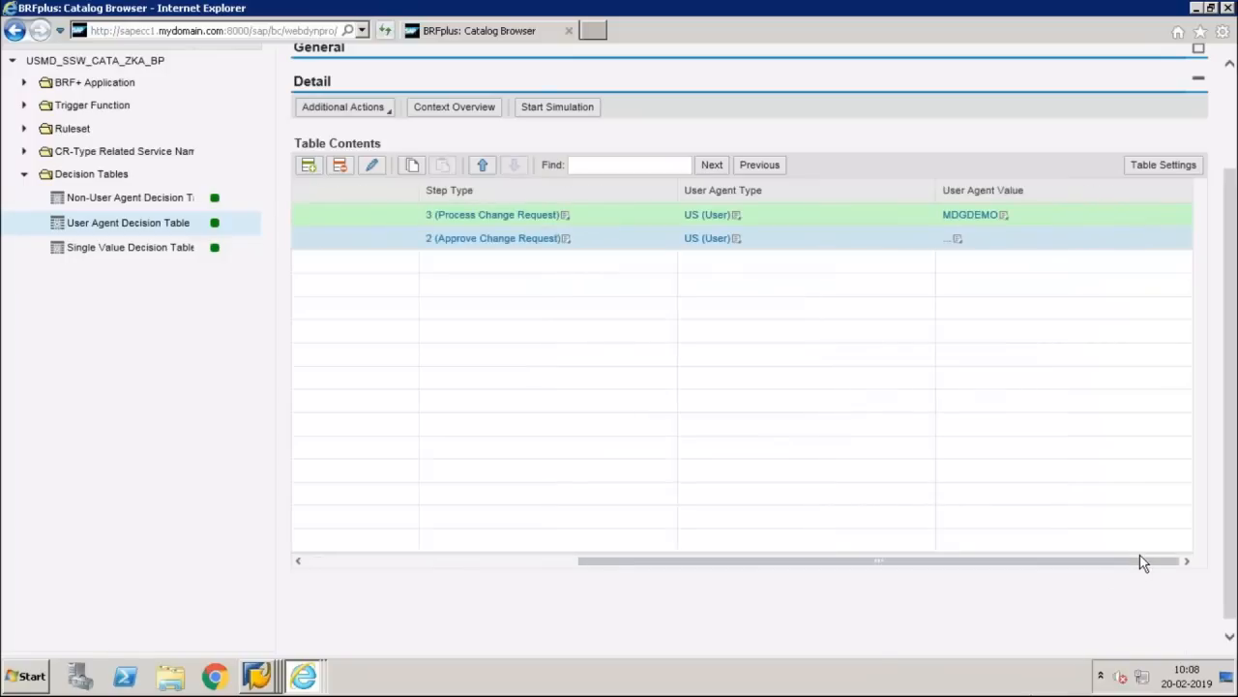
click(958, 241)
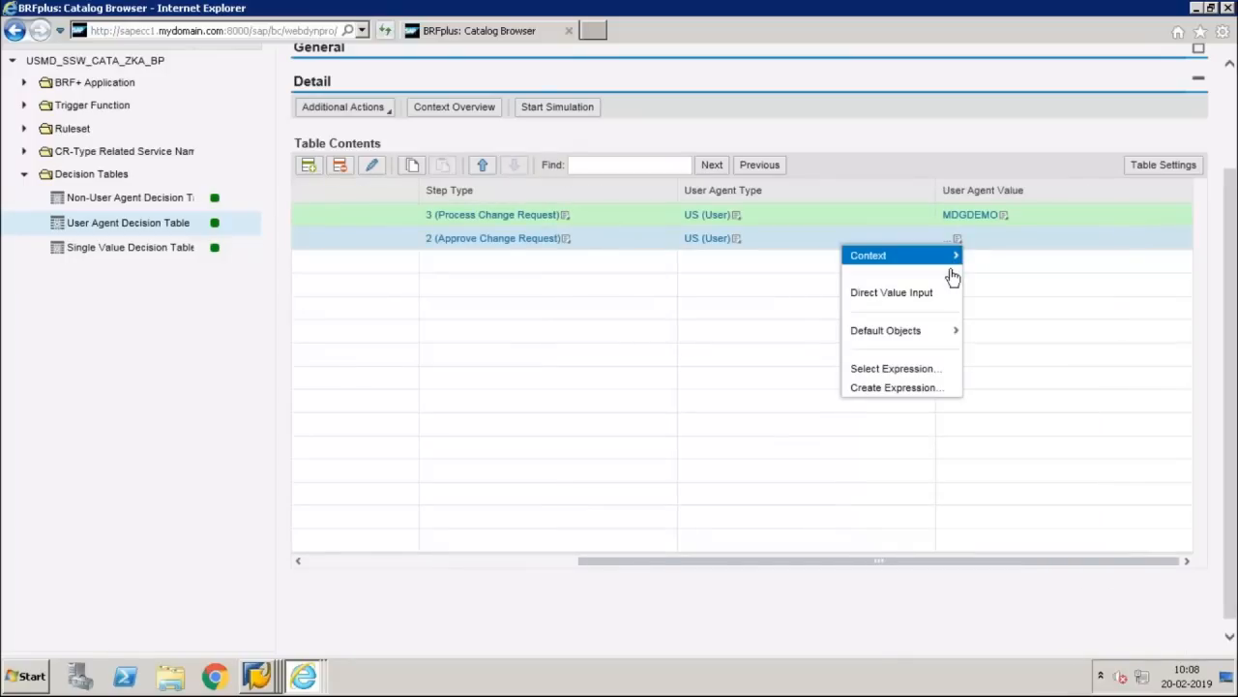
click(891, 292)
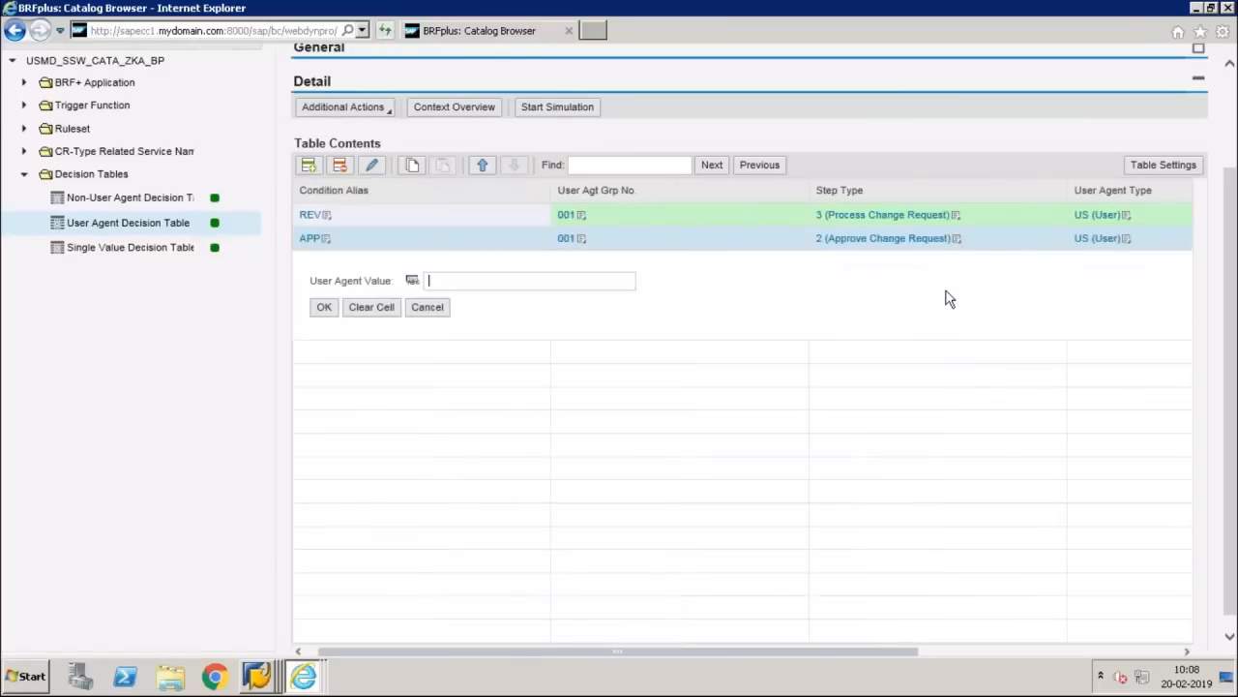
text(MDGDEMO)
click(326, 307)
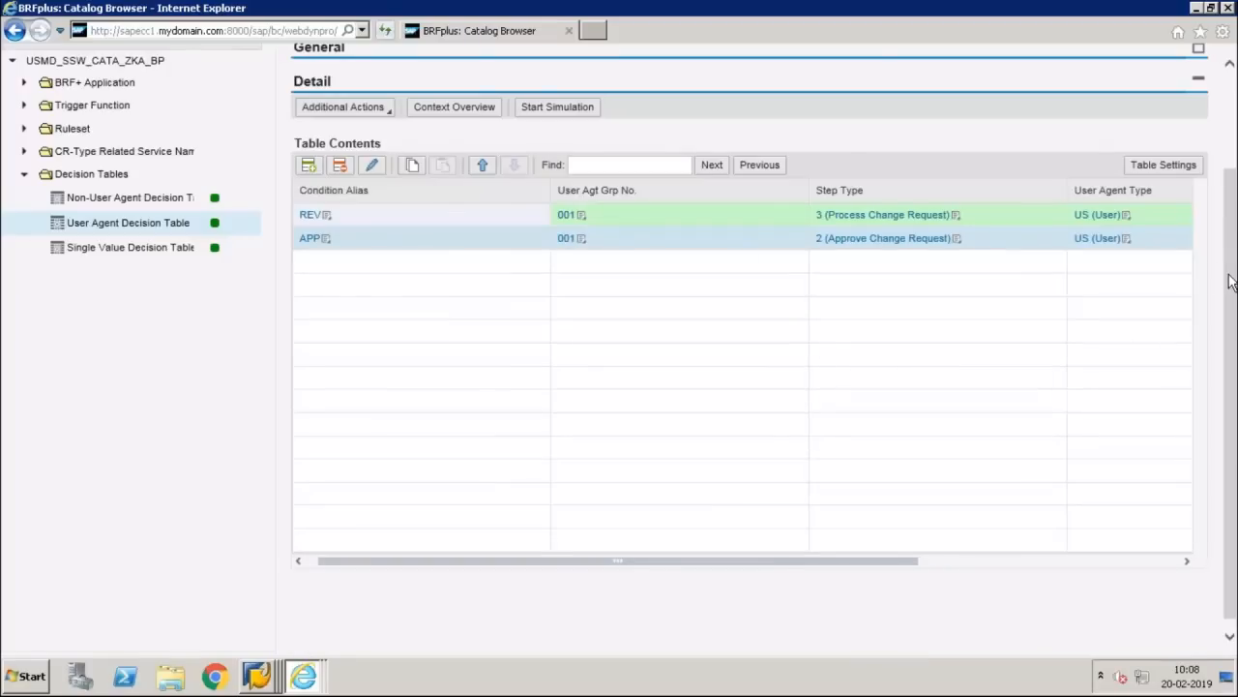
Step: Save and activate the user agent decision table
scroll(624, 125, up, 3)
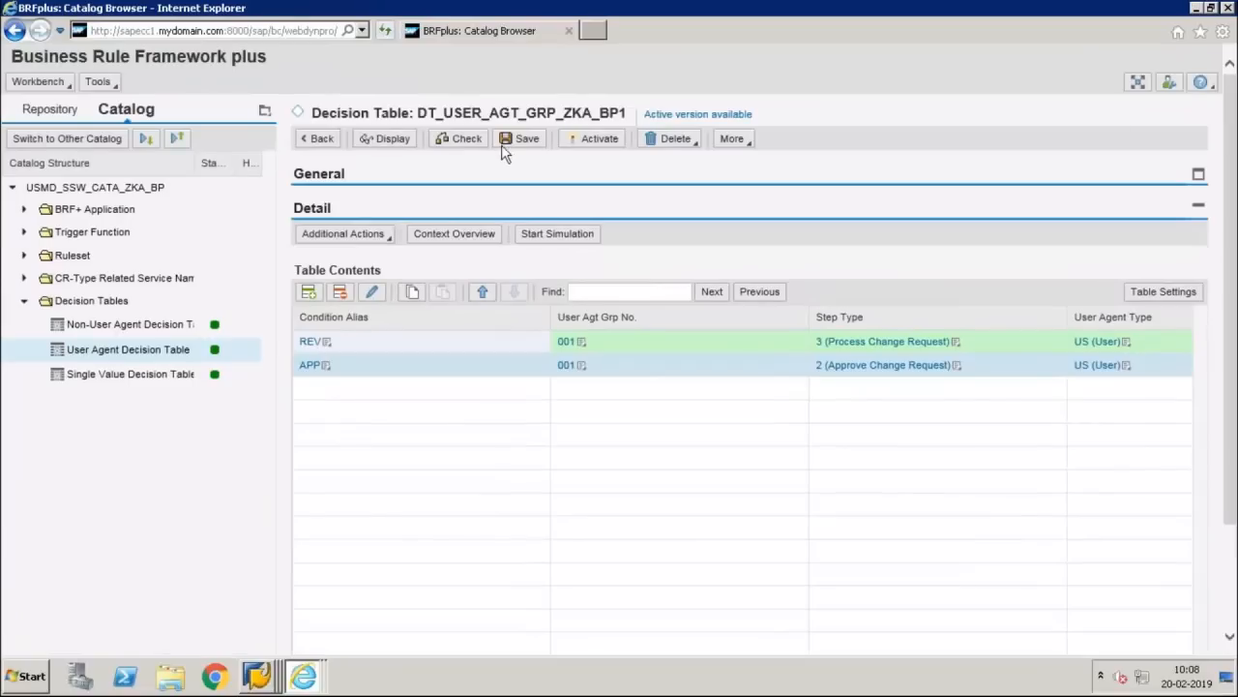
click(517, 141)
click(593, 155)
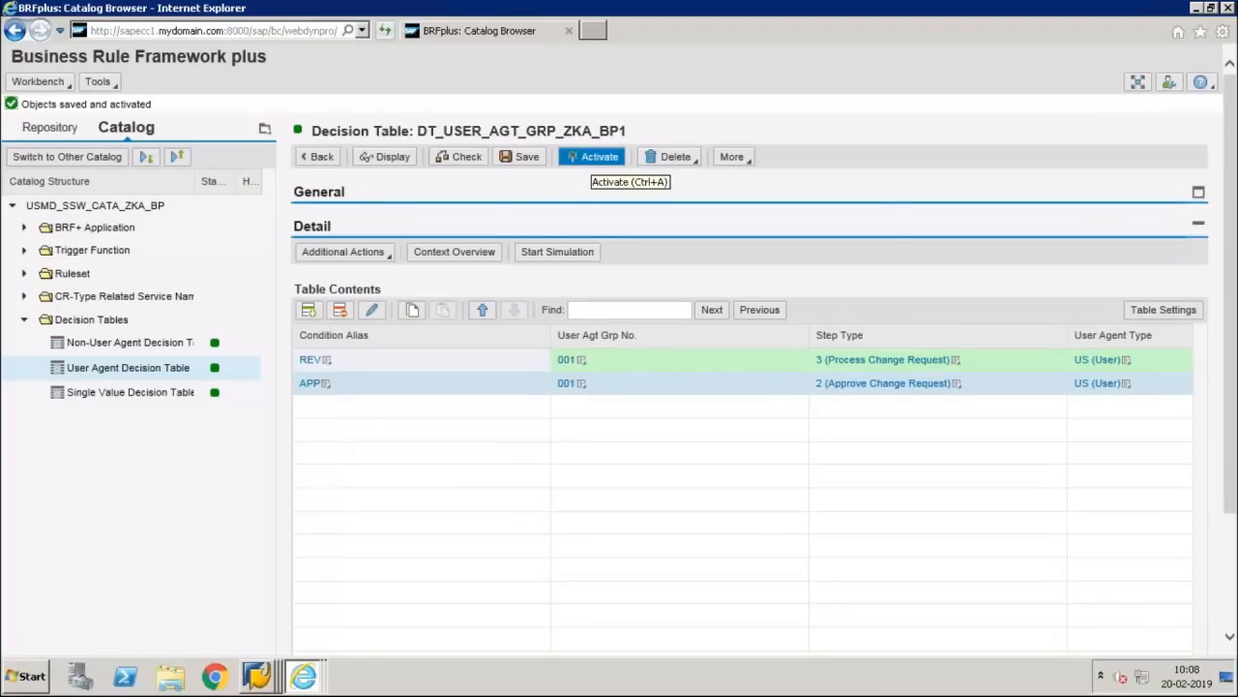
click(303, 671)
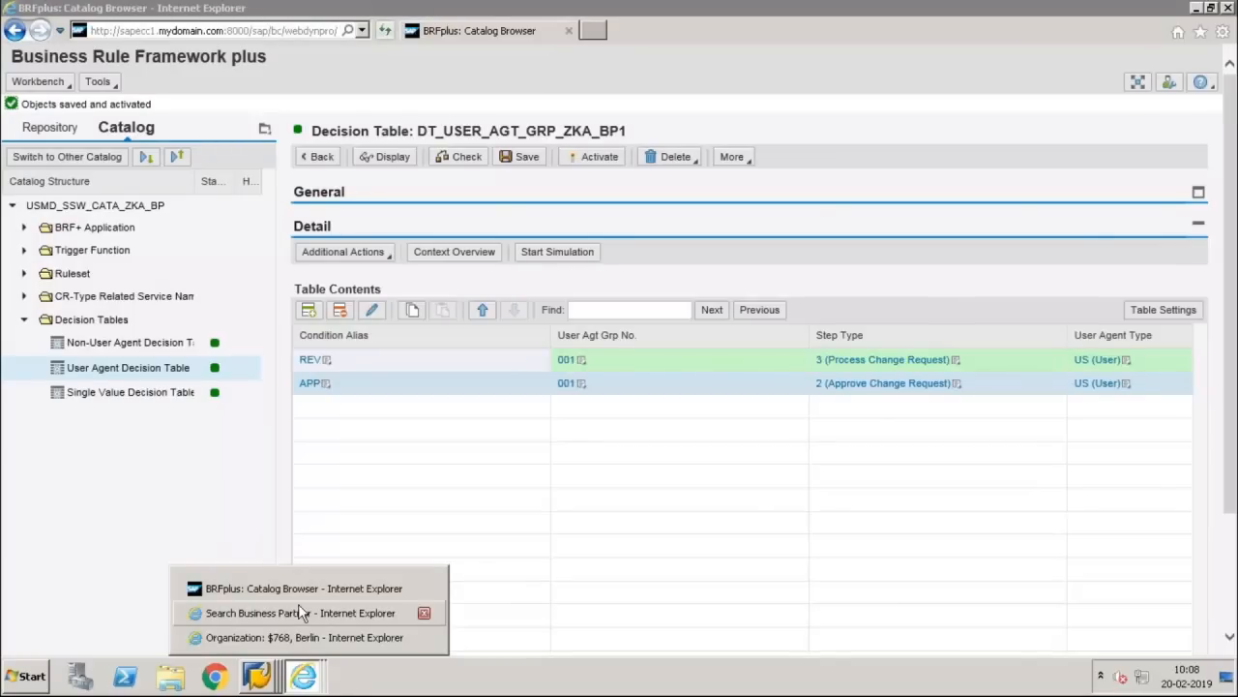
Step: Complete the review of the Berlin organization's change request, refresh it, and return to BRFplus
click(300, 639)
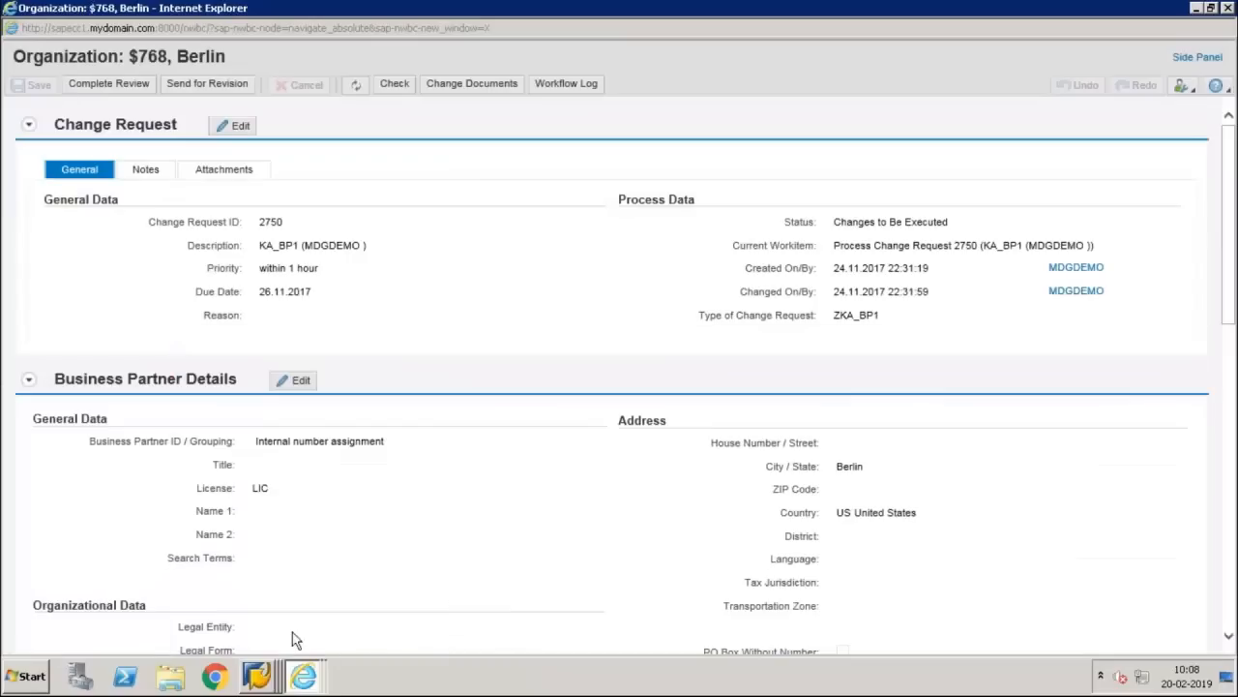
click(97, 85)
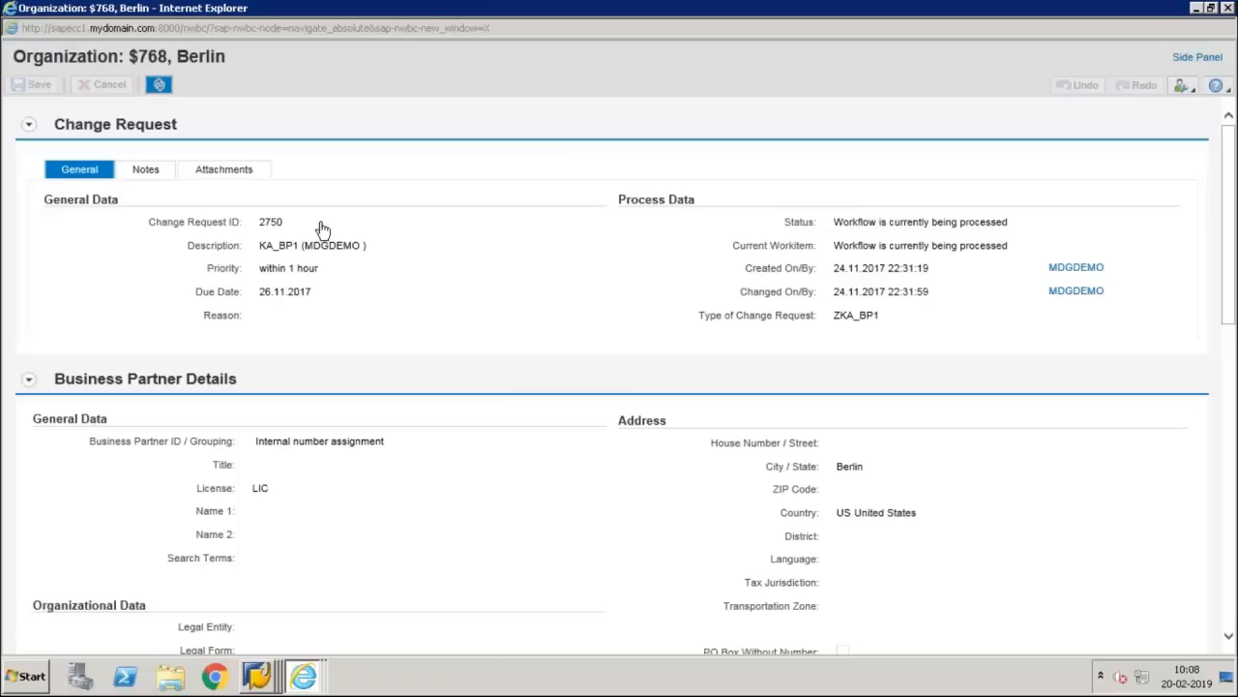
click(159, 85)
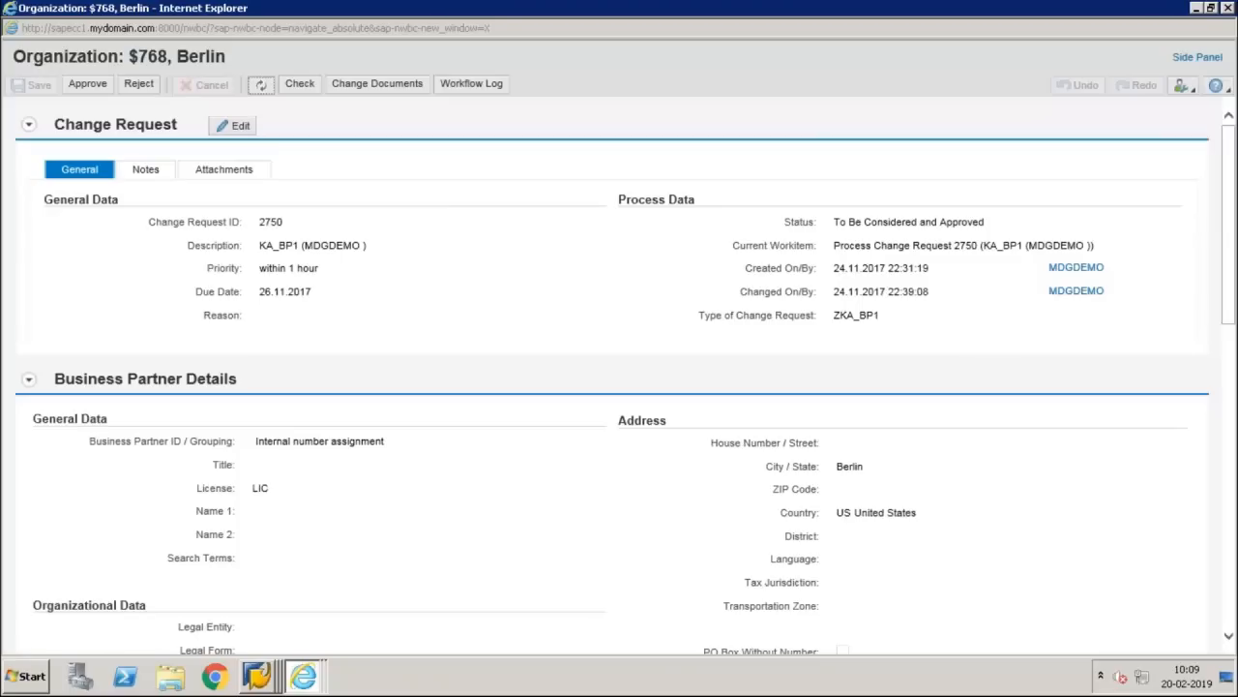
click(303, 677)
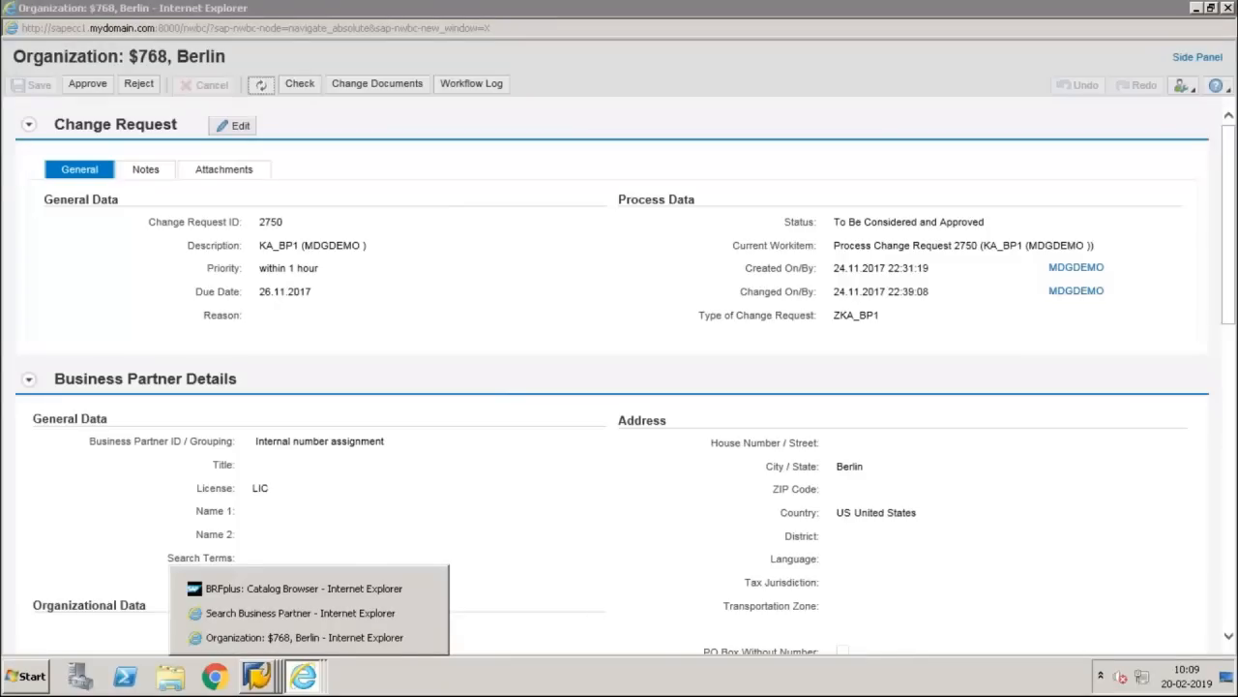
click(310, 590)
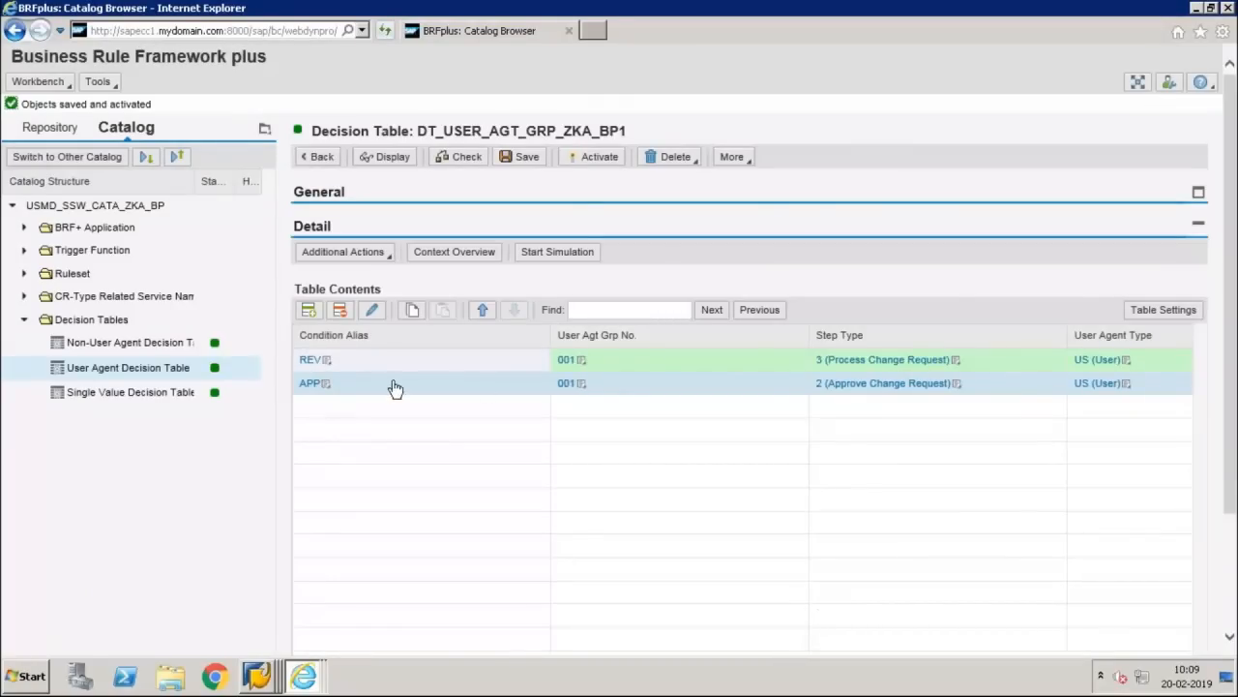
Step: Insert a row with condition alias ACT between REV and APP, then remove it again
click(312, 311)
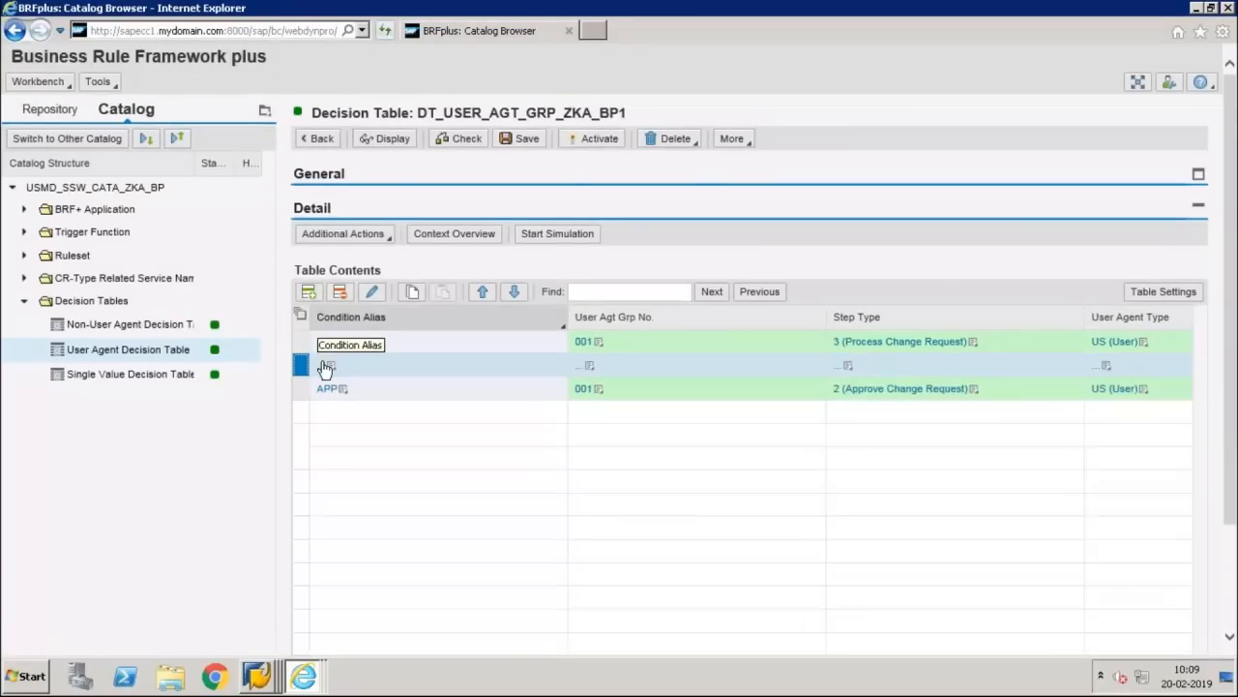
click(331, 368)
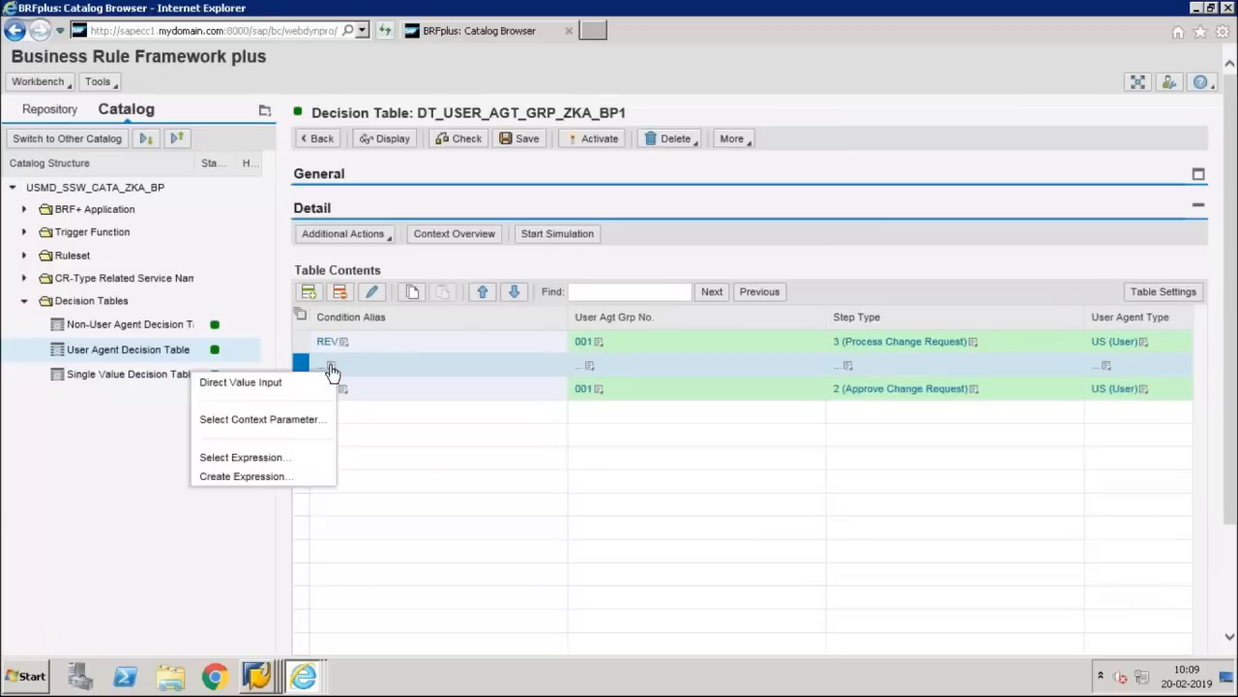
click(288, 385)
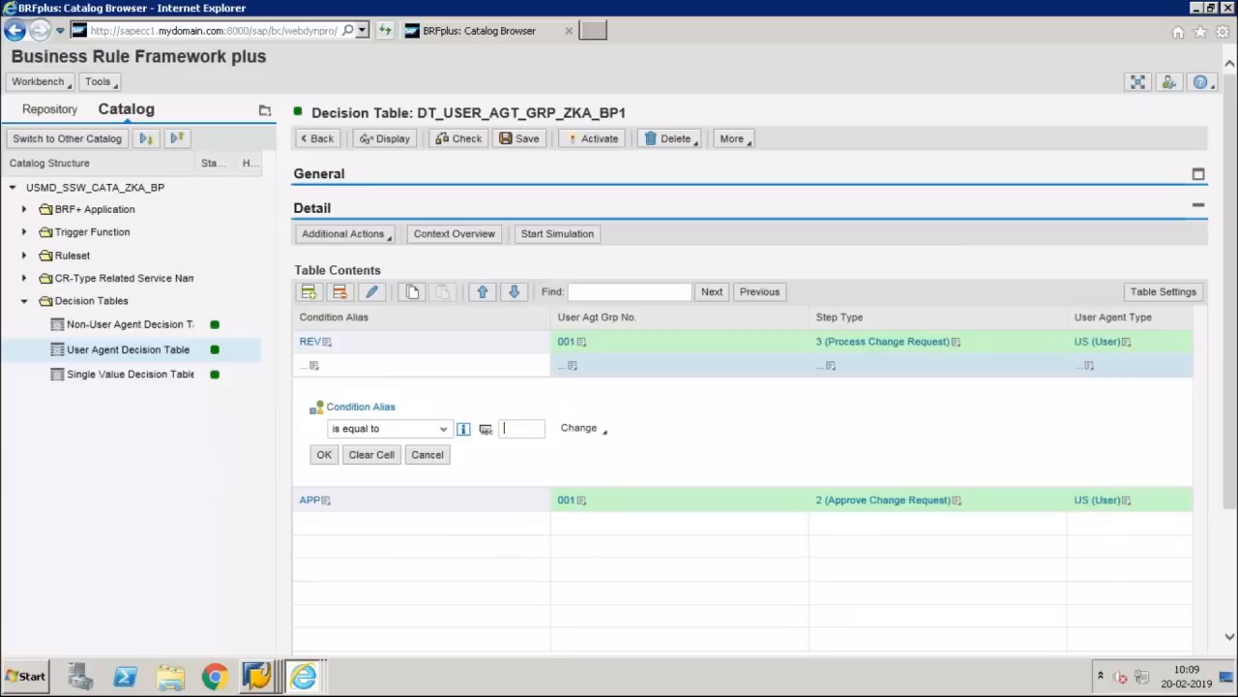
text(ACT)
click(326, 457)
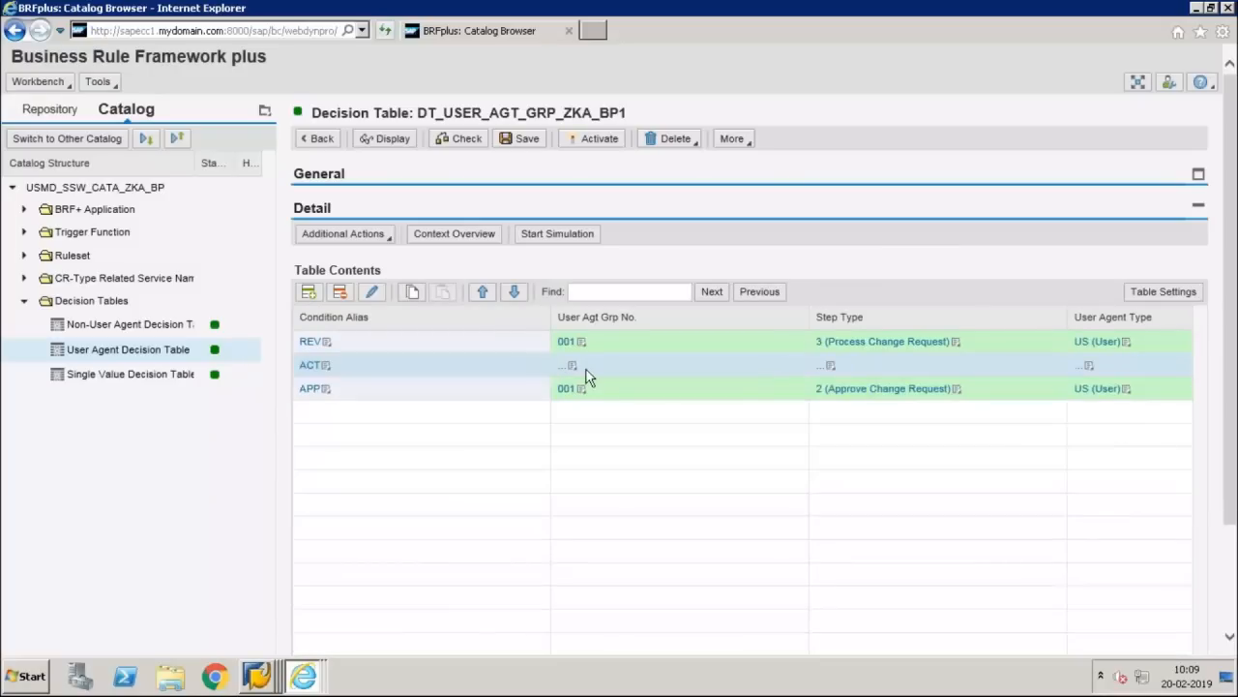
click(410, 292)
click(340, 293)
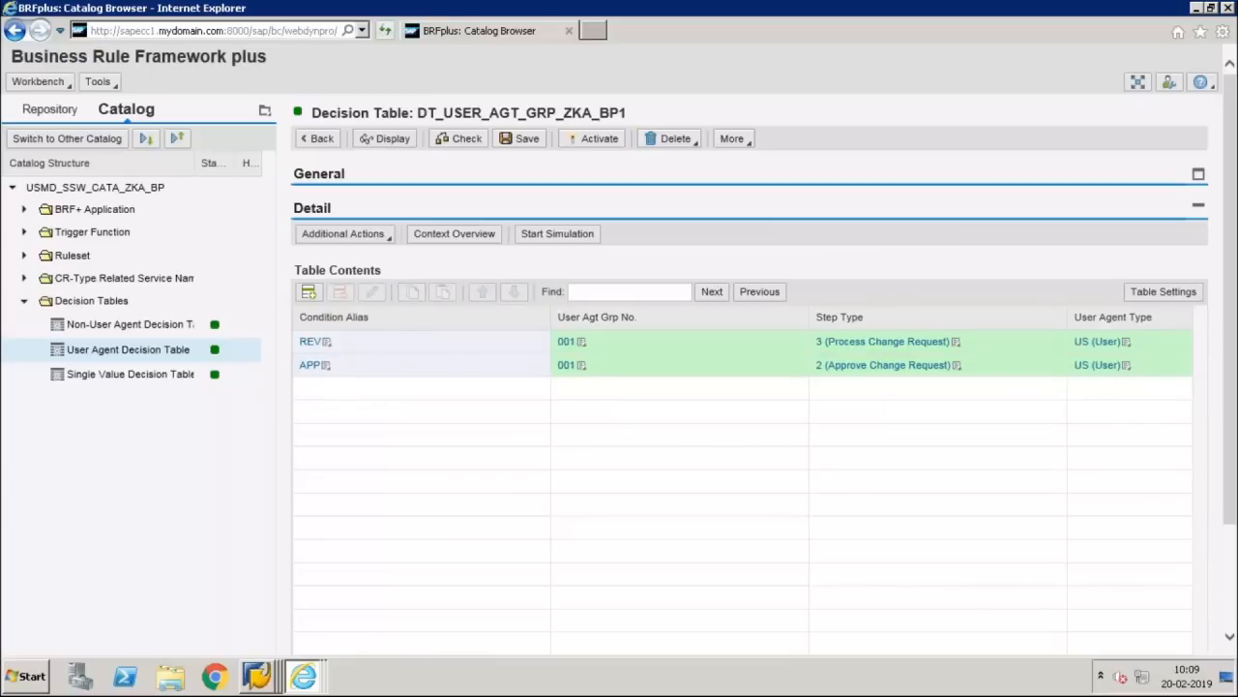
Step: Save the user agent table while switching tables, then reopen the User Agent Decision Table
click(129, 325)
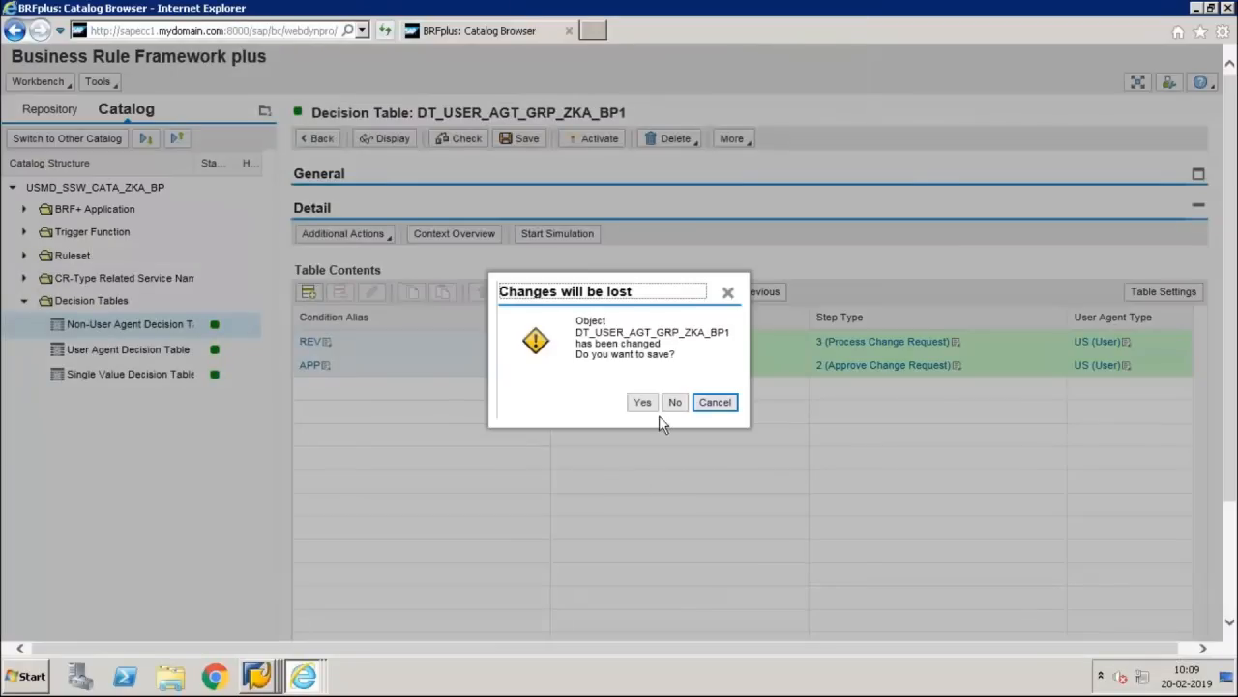
click(646, 403)
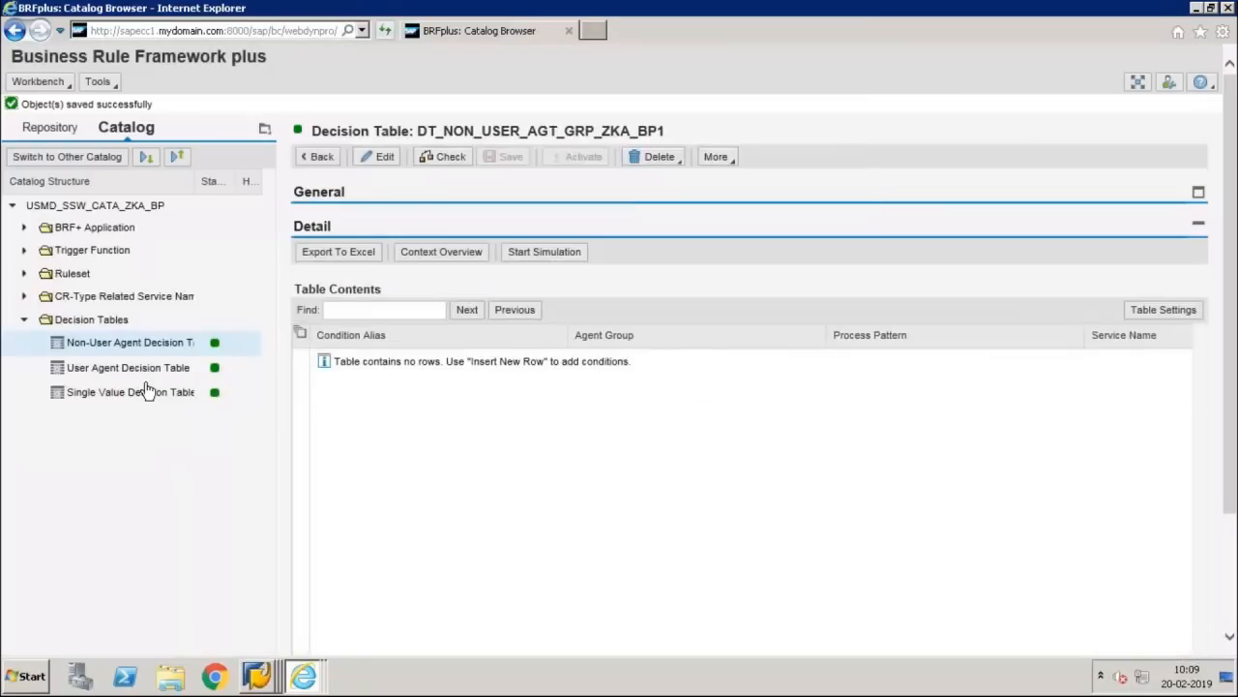
click(128, 368)
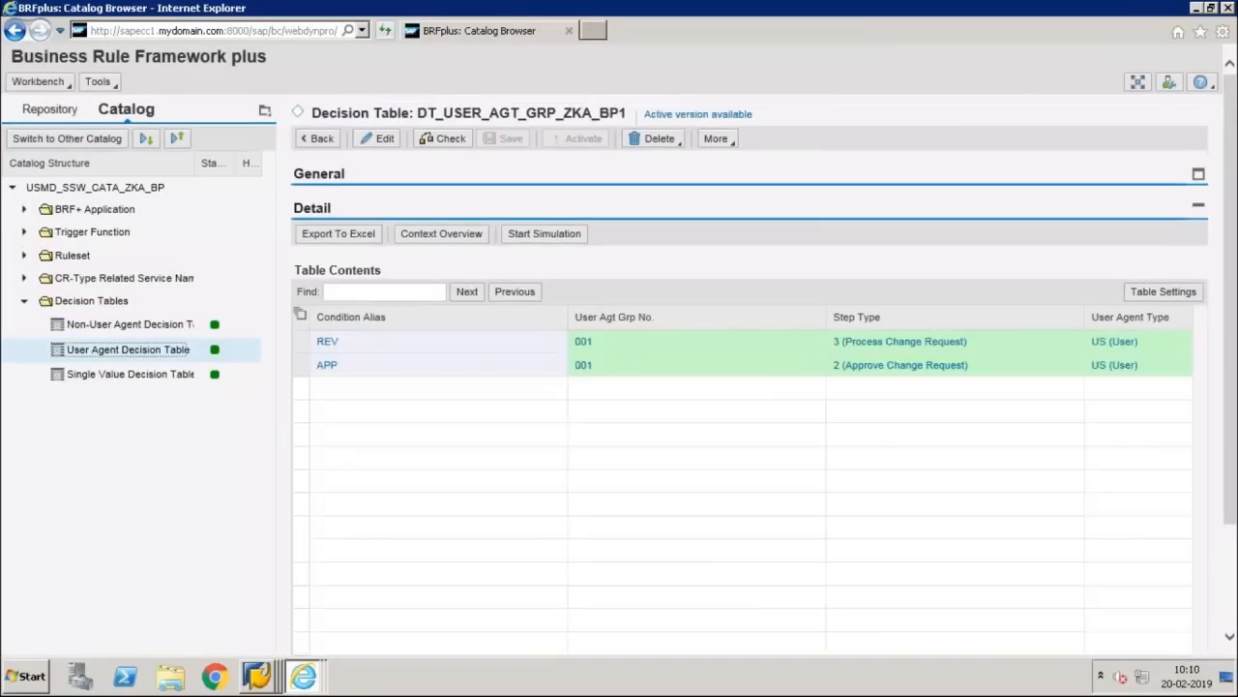
Step: Put DT_SINGLE_VAL_ZKA_BP1 in edit mode, insert a third empty row, and open it in the Row Editor
click(149, 374)
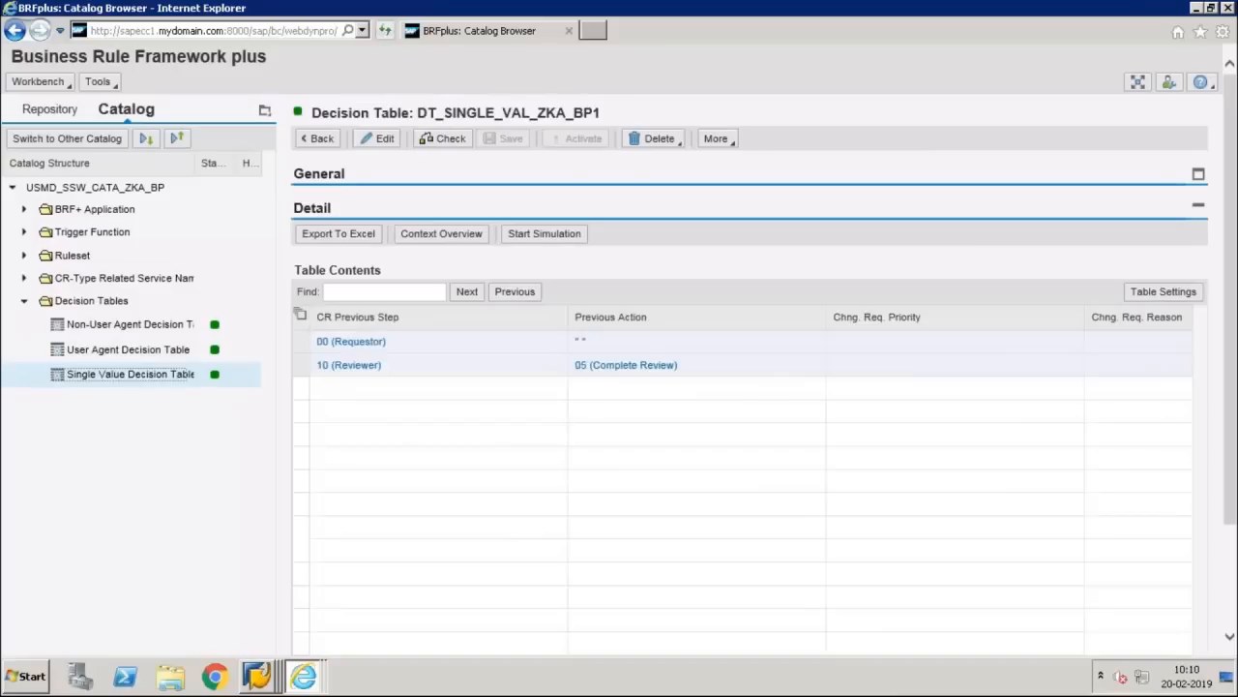
click(380, 140)
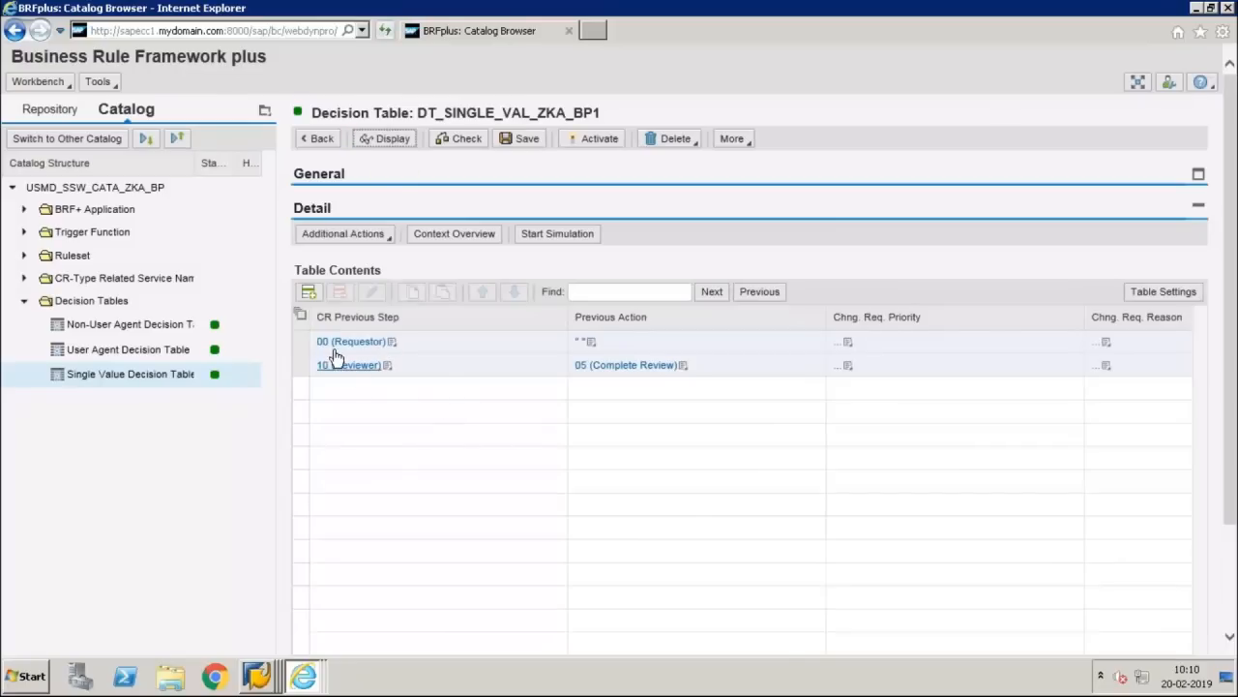
click(308, 291)
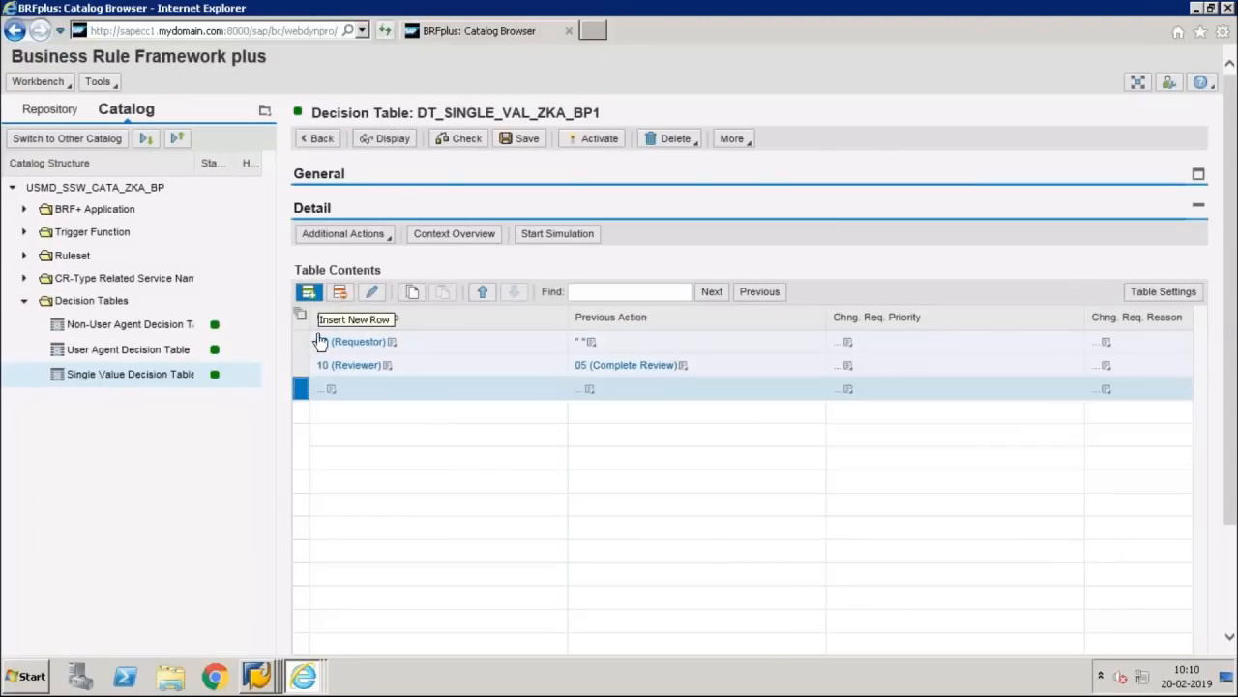
click(336, 390)
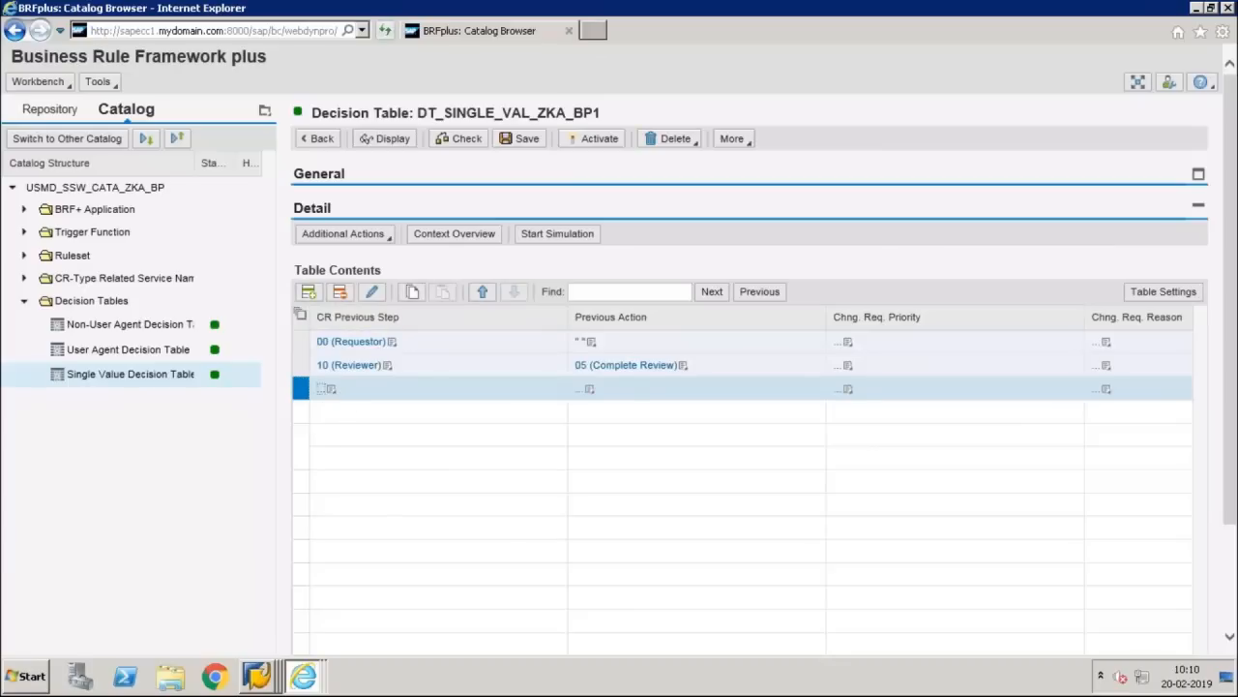
click(373, 298)
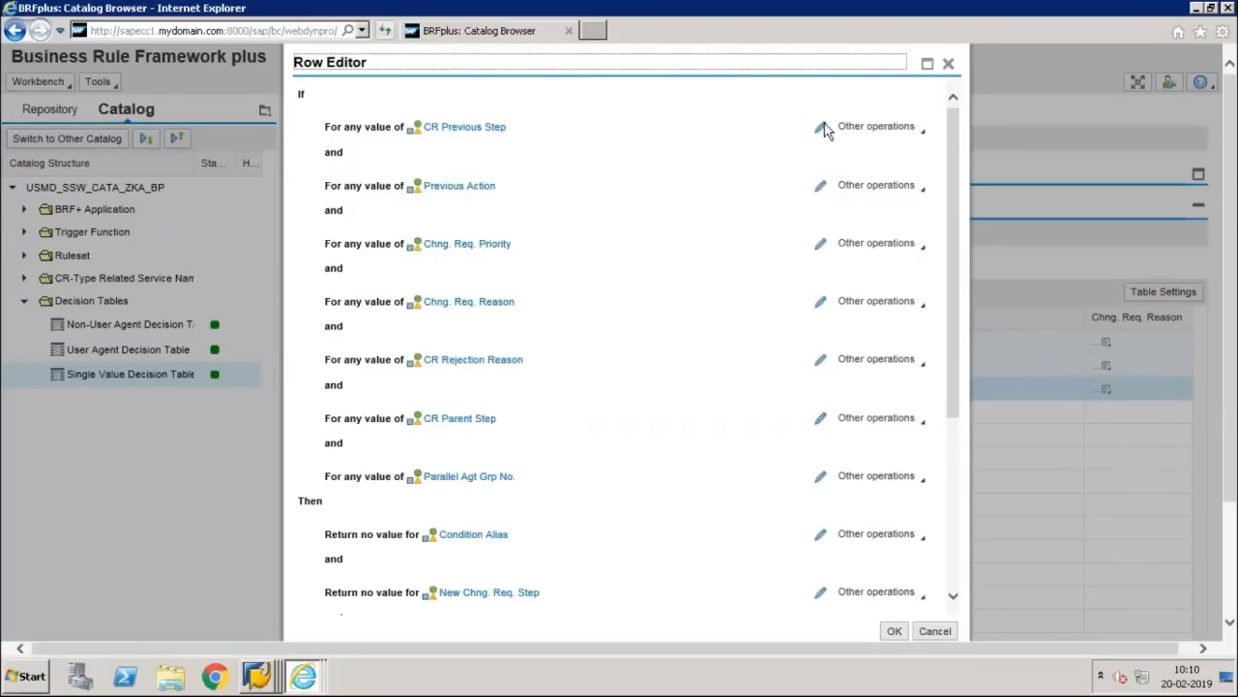
Step: Add conditions on CR Previous Step and Previous Action, setting previous step to 20 (Approver)
click(822, 127)
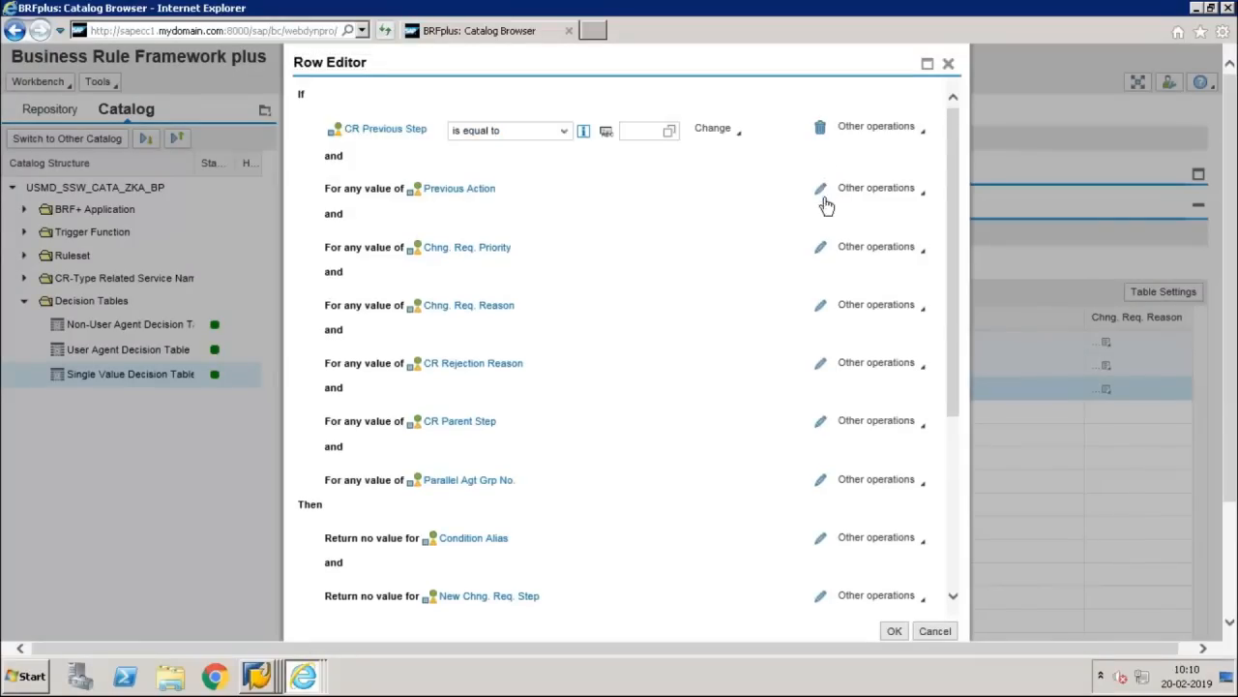
click(822, 192)
click(639, 130)
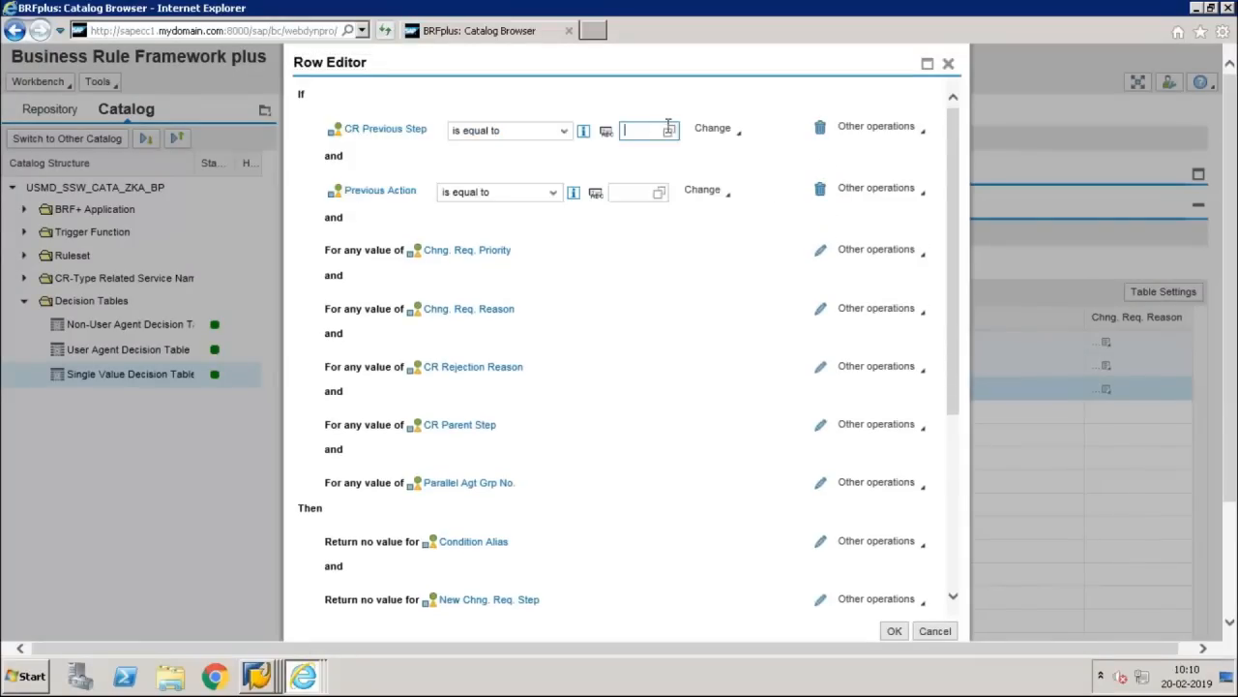
click(669, 130)
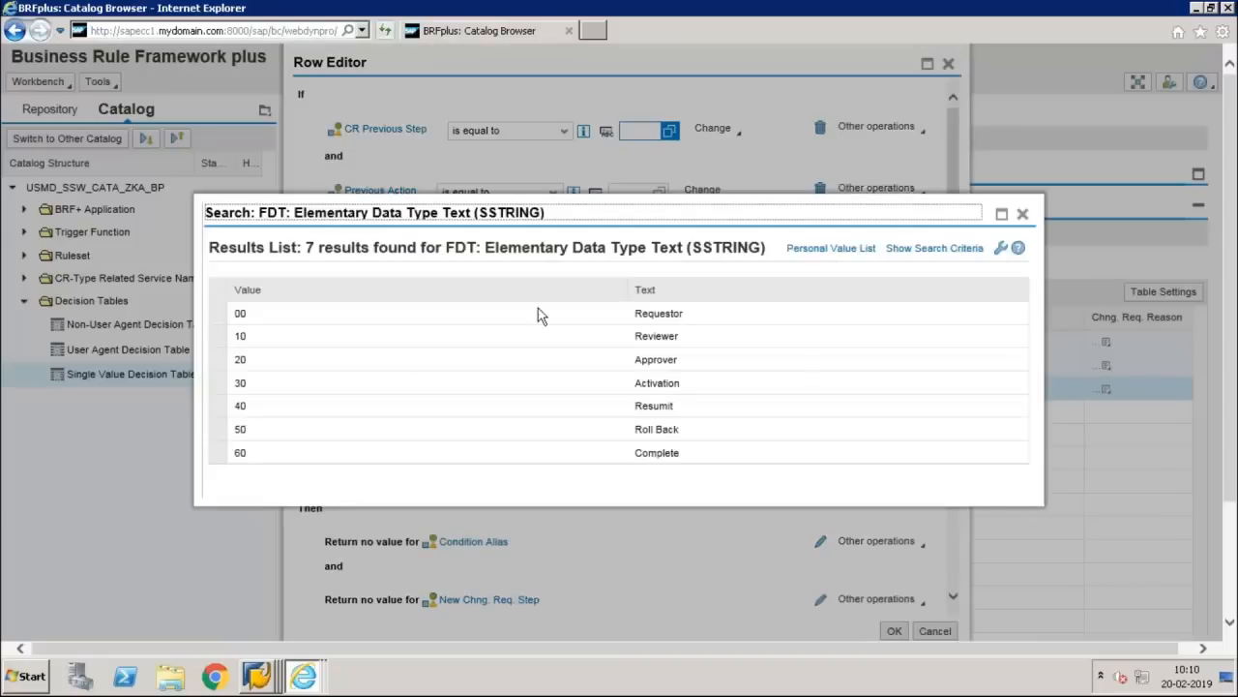
click(543, 363)
Step: Set Previous Action to 03 (Approve), checking the reference slide for the value
click(644, 191)
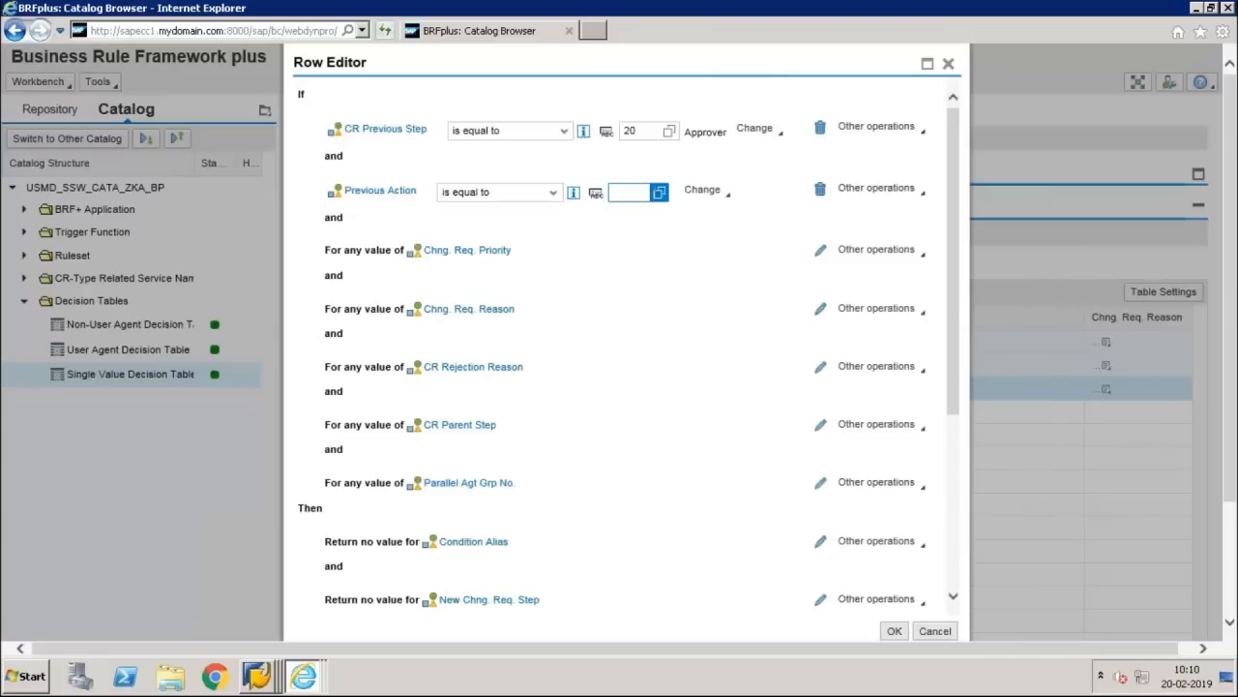
click(659, 192)
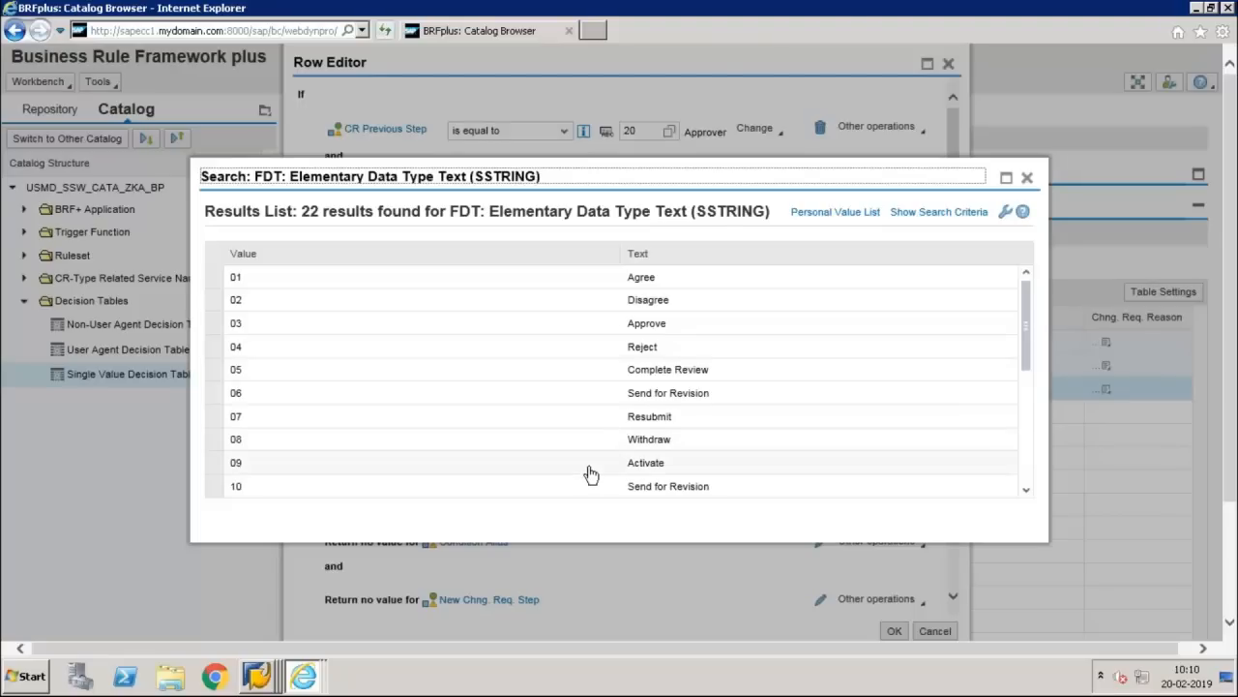
mouse_move(881, 20)
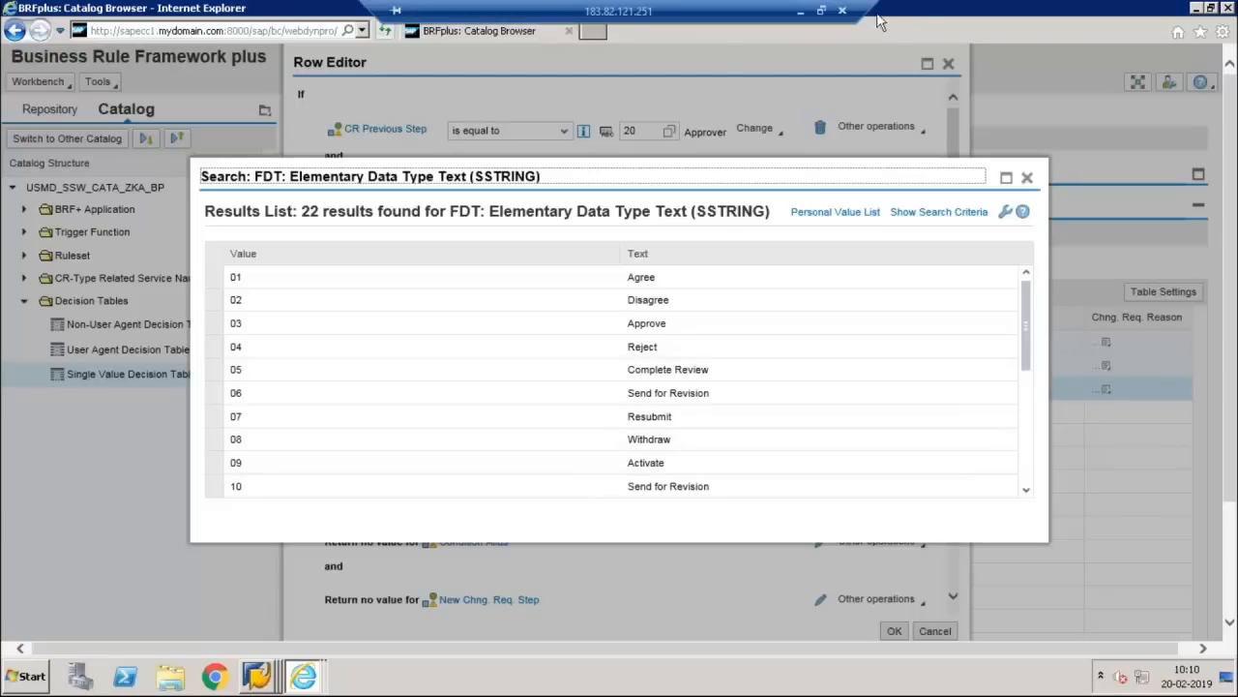
click(802, 11)
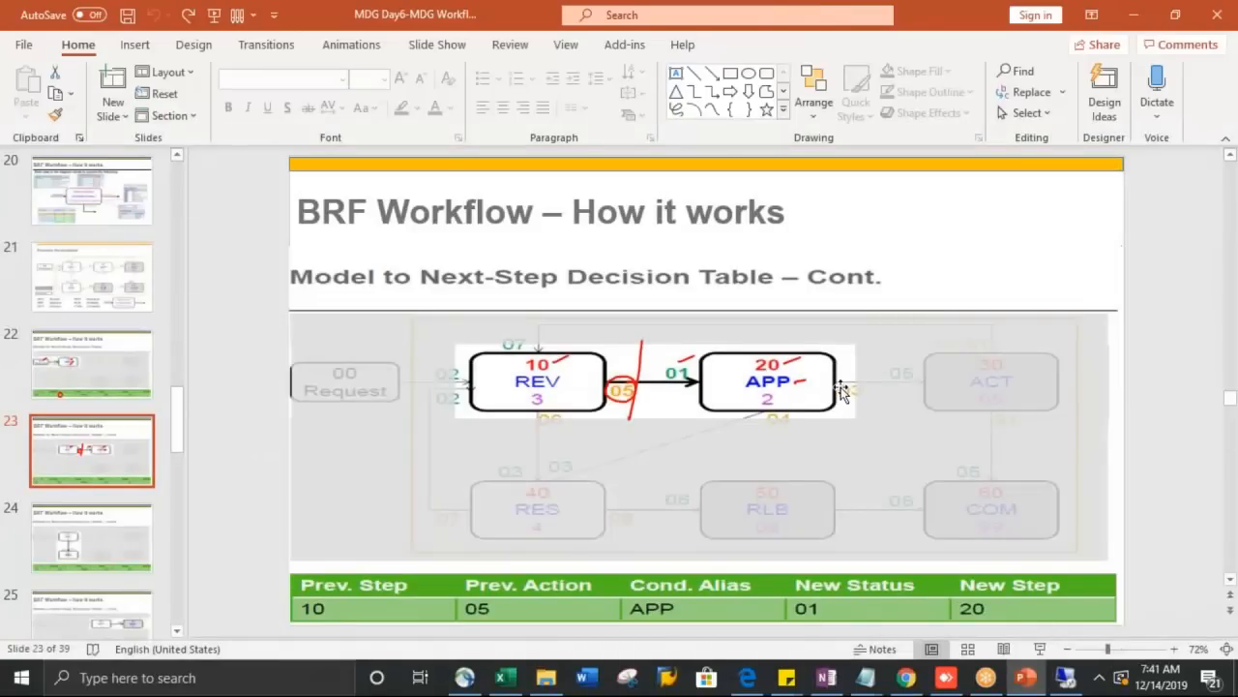
key(alt+Tab)
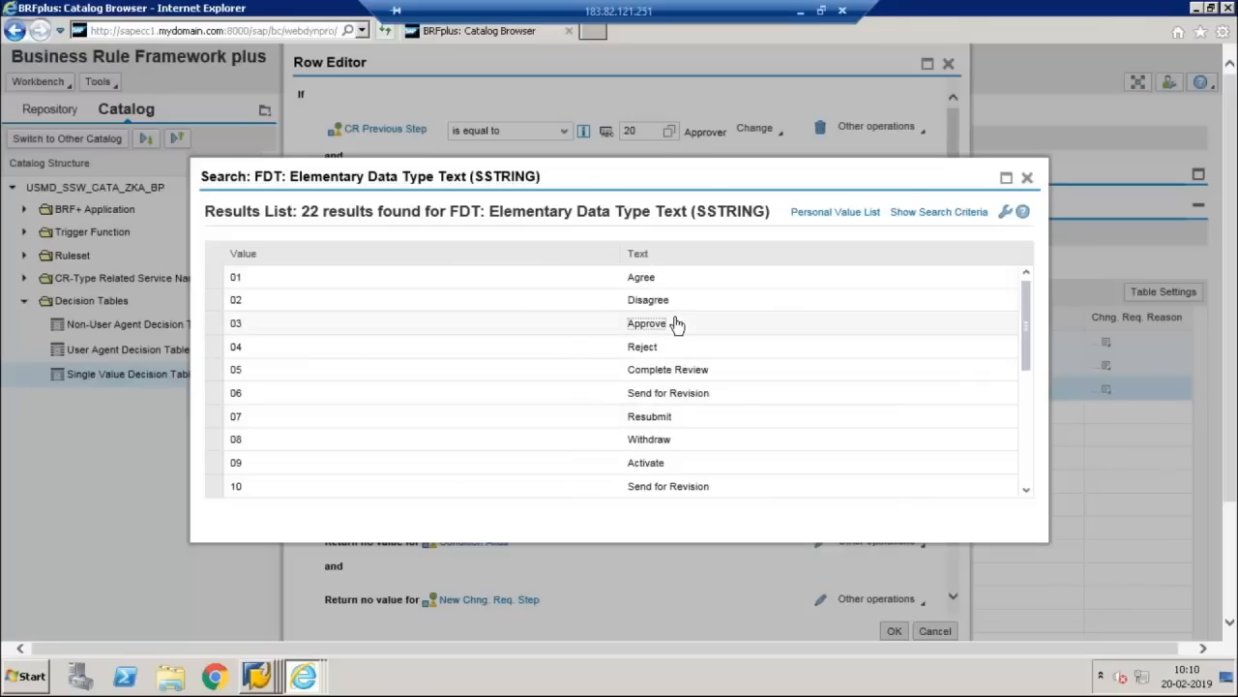
click(677, 324)
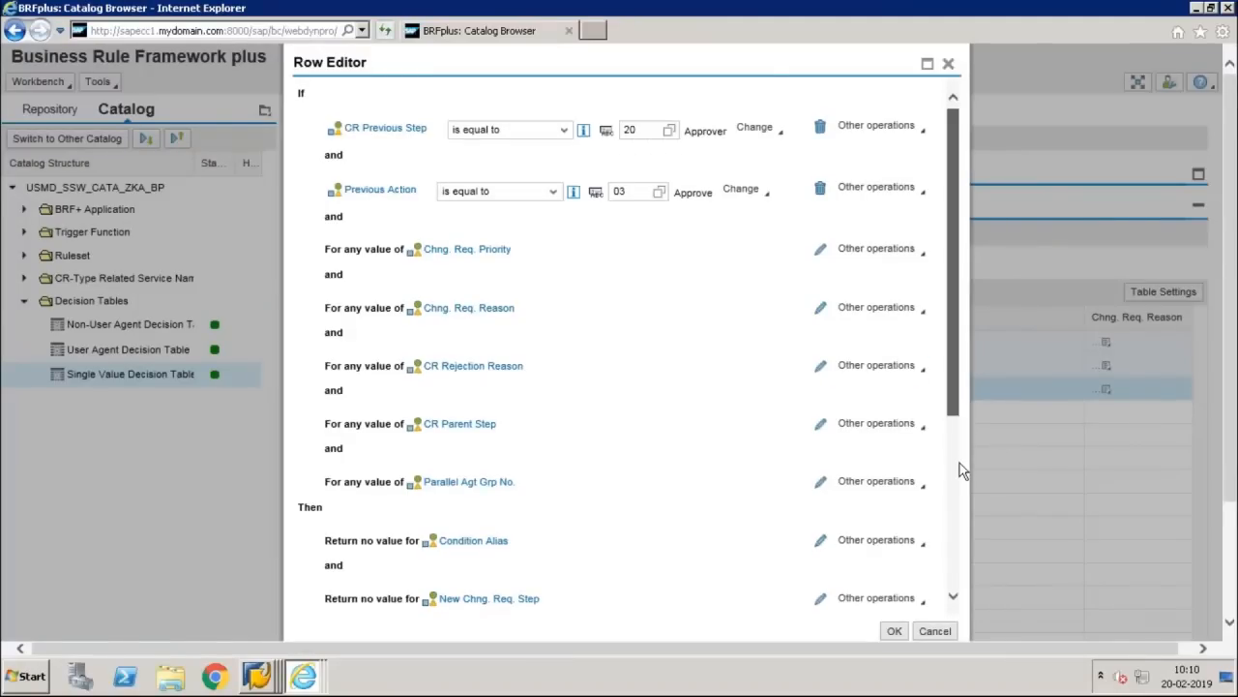
scroll(961, 466, down, 2)
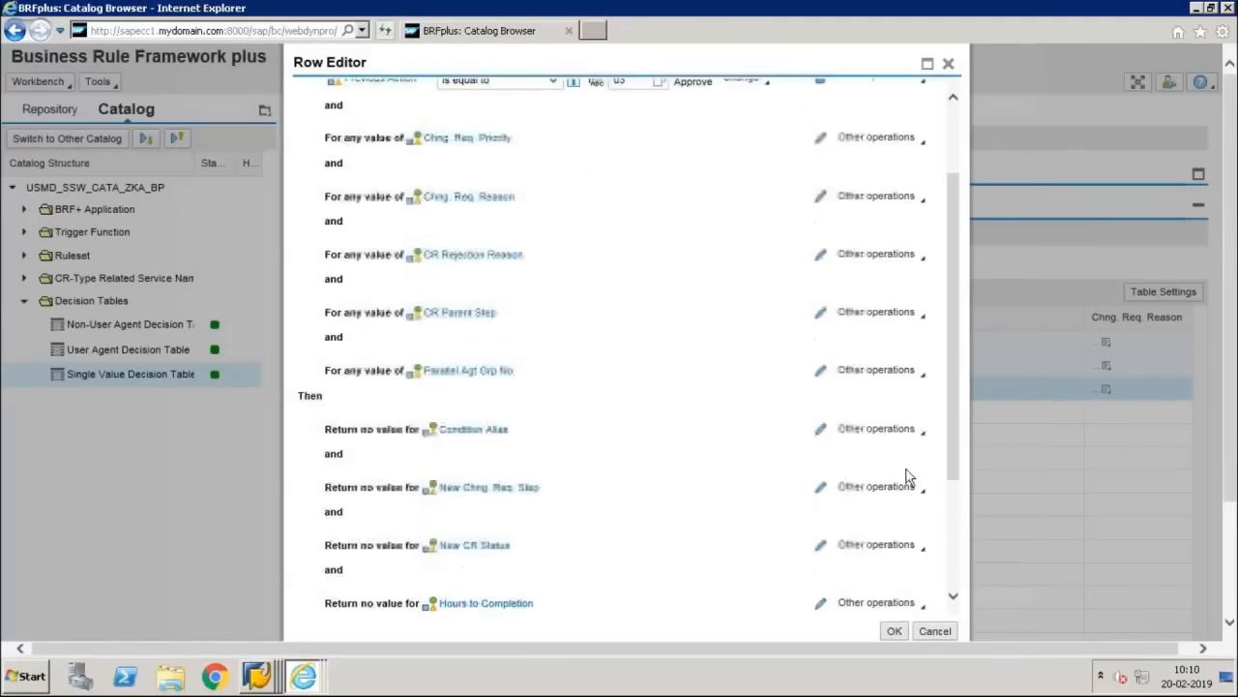
Step: Set result Condition Alias to ACT and New Chng. Req. Step to 30
click(822, 432)
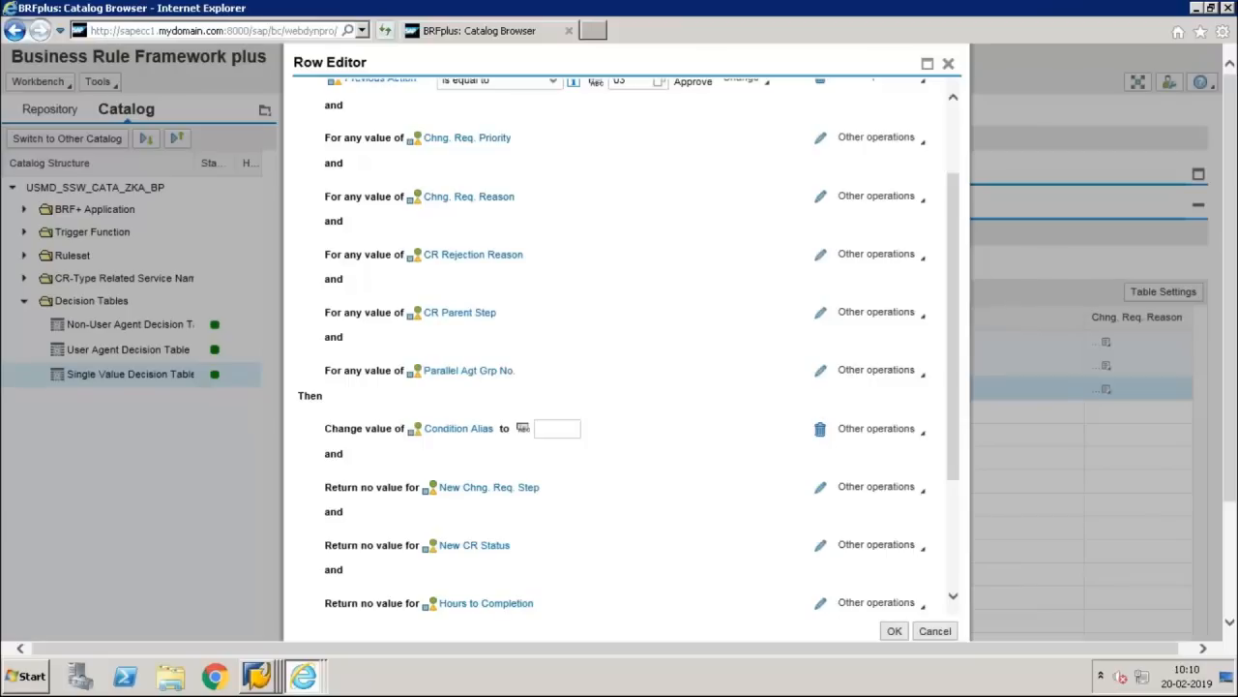
click(555, 431)
text(ACT)
click(821, 487)
click(600, 486)
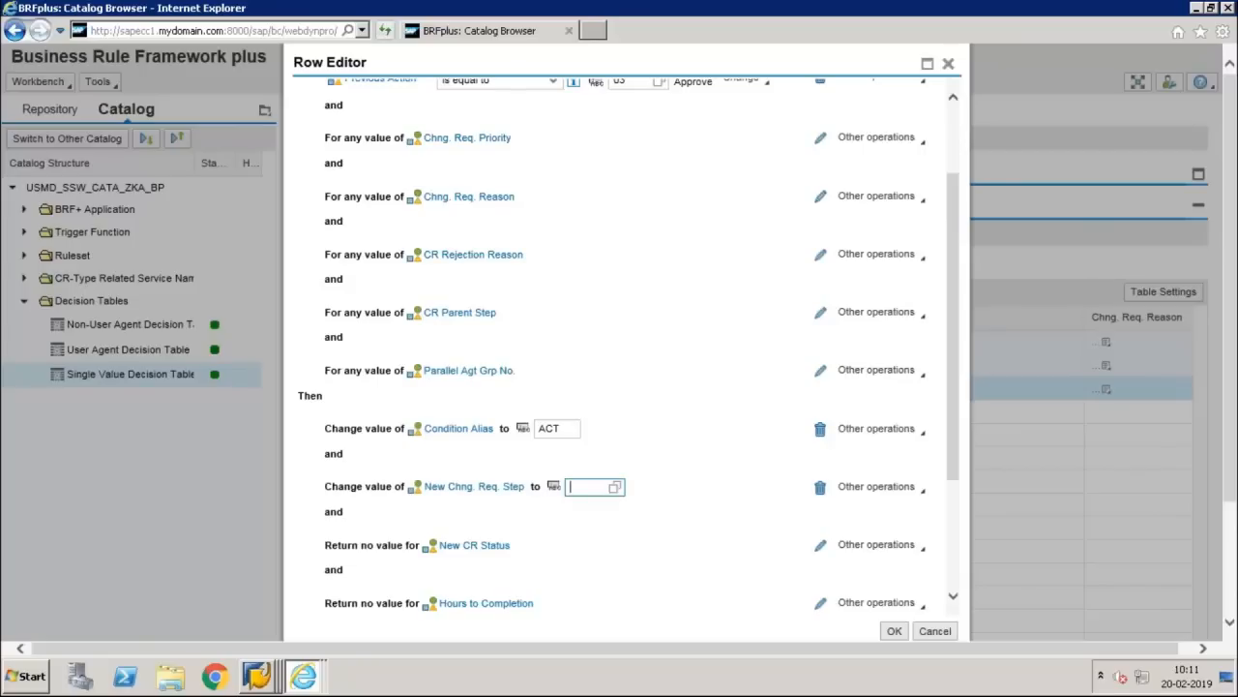
text(30)
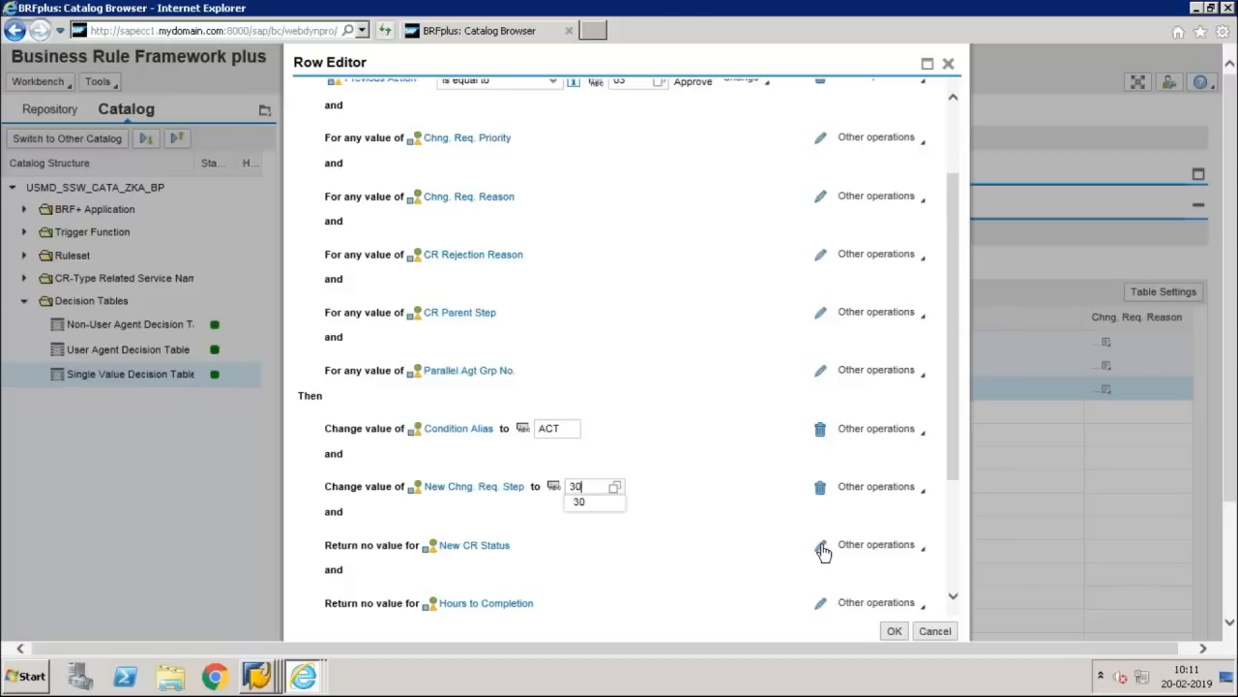
Step: Set New CR Status to 05 after checking the reference slide, and accept the rule
click(820, 546)
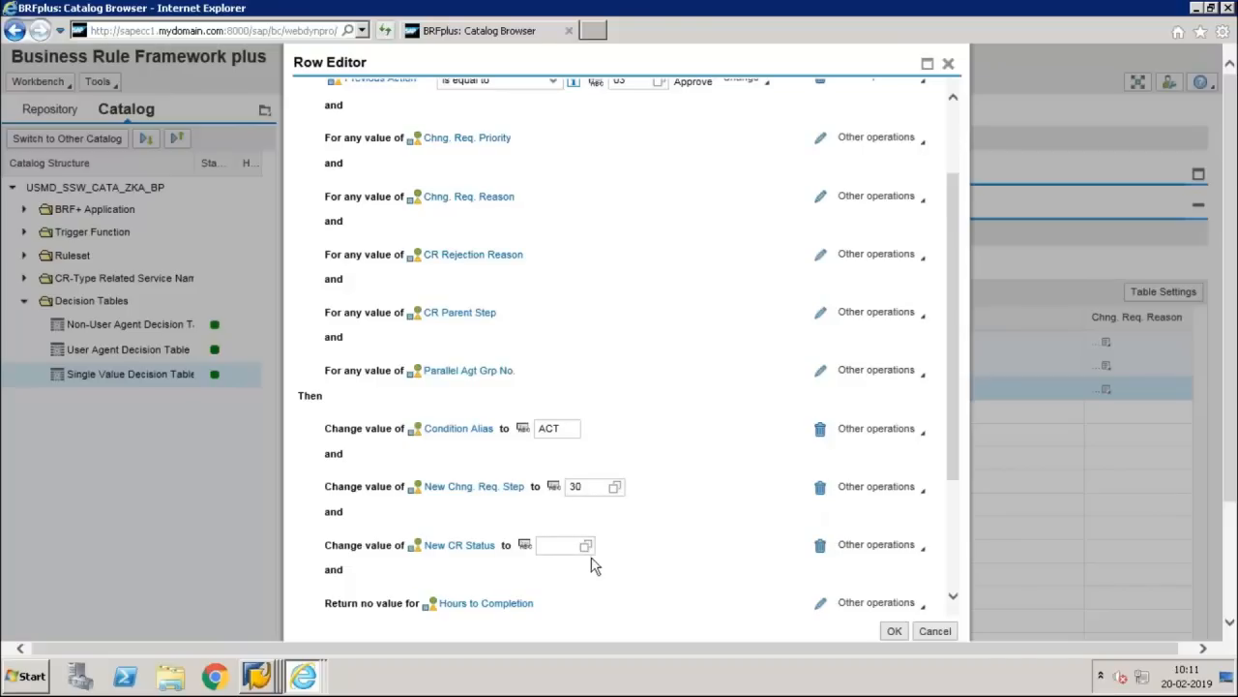
click(558, 547)
key(alt+Tab)
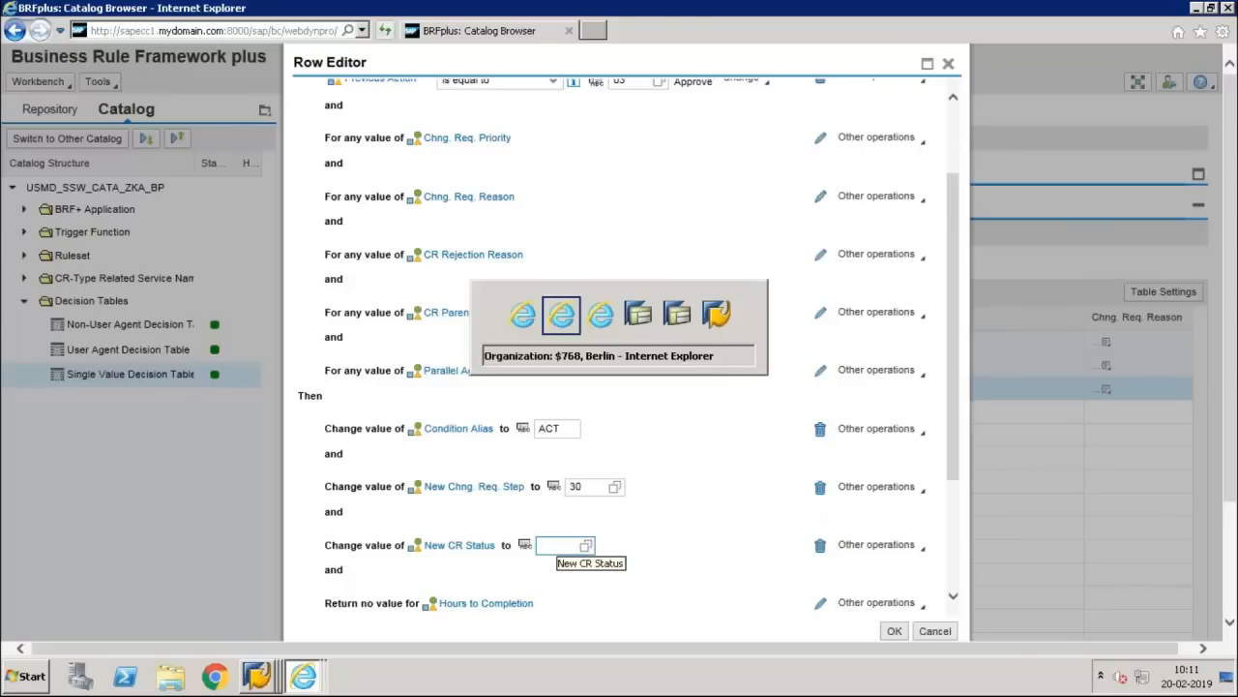
click(802, 14)
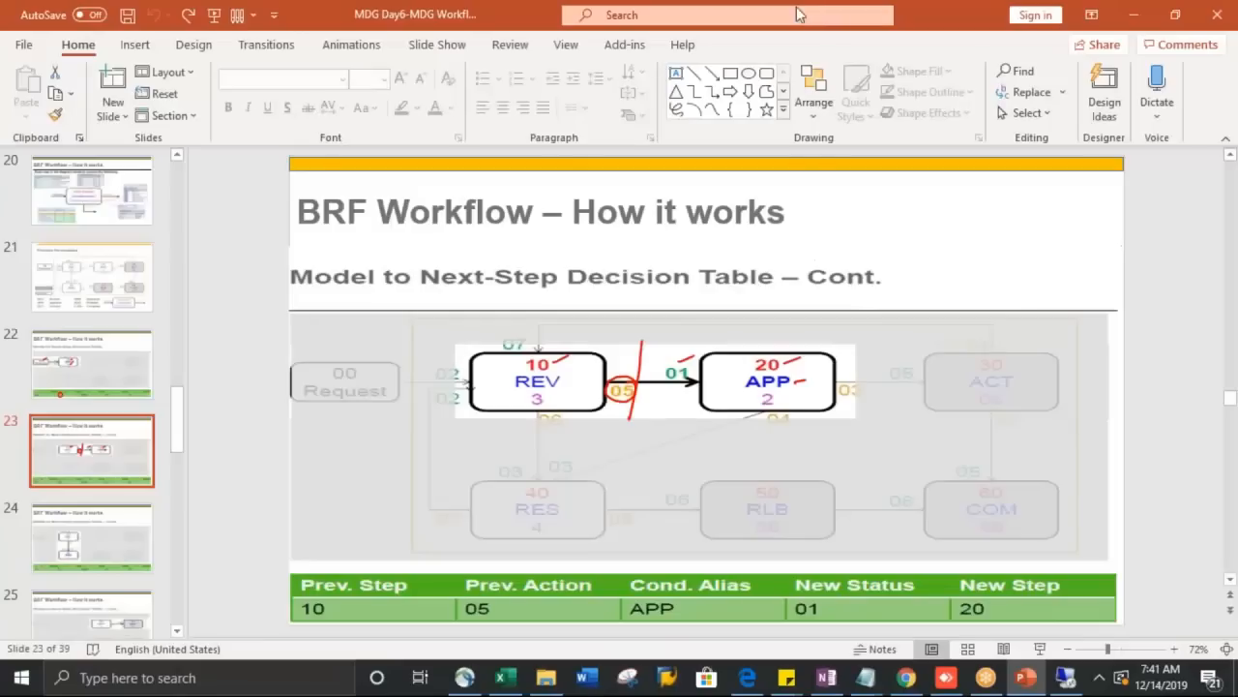
key(alt+Tab)
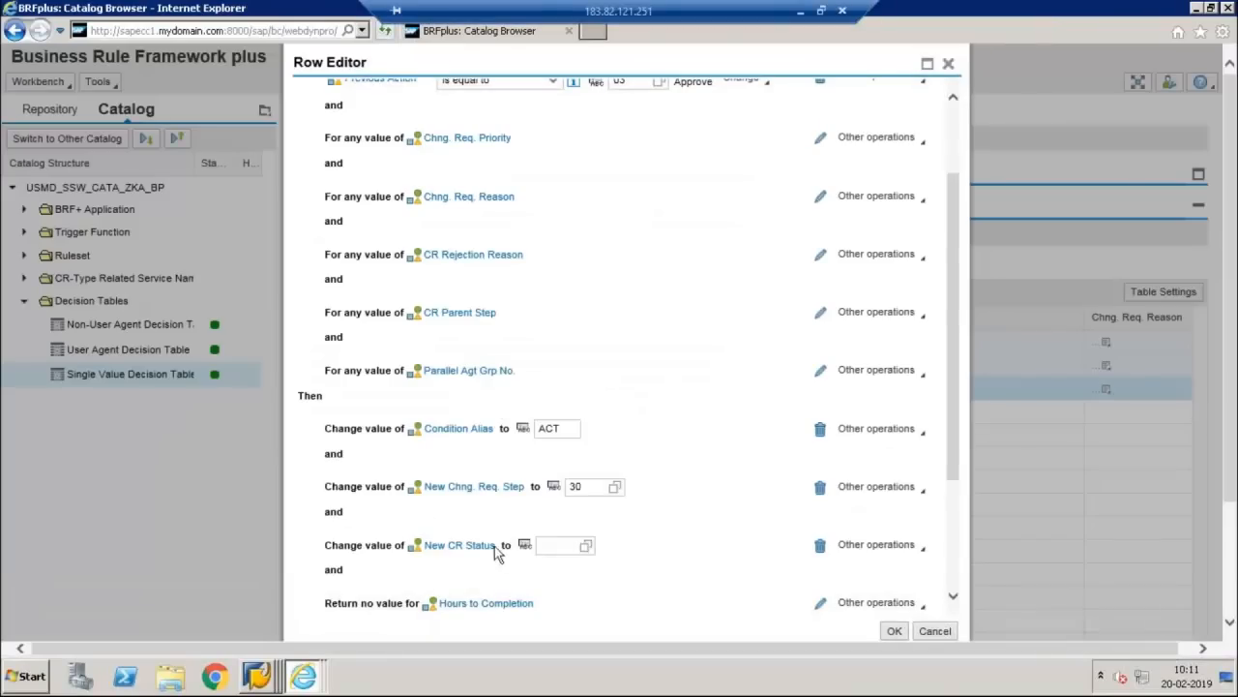
click(544, 547)
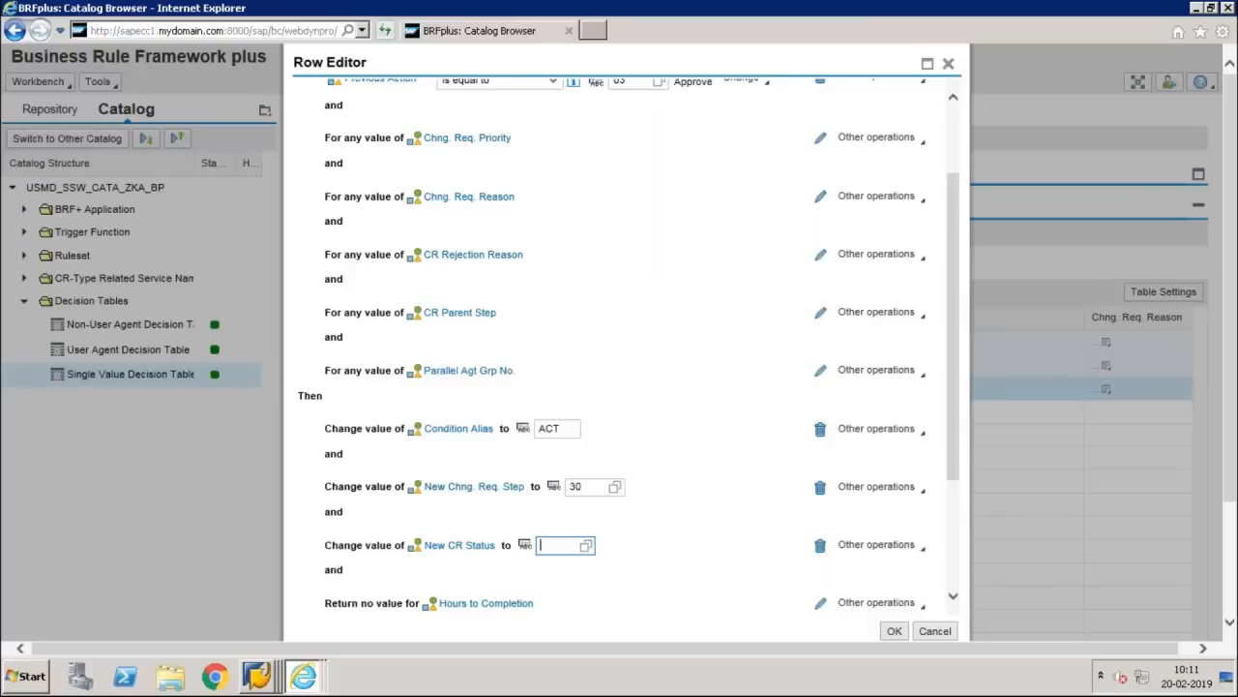
text(05)
key(Return)
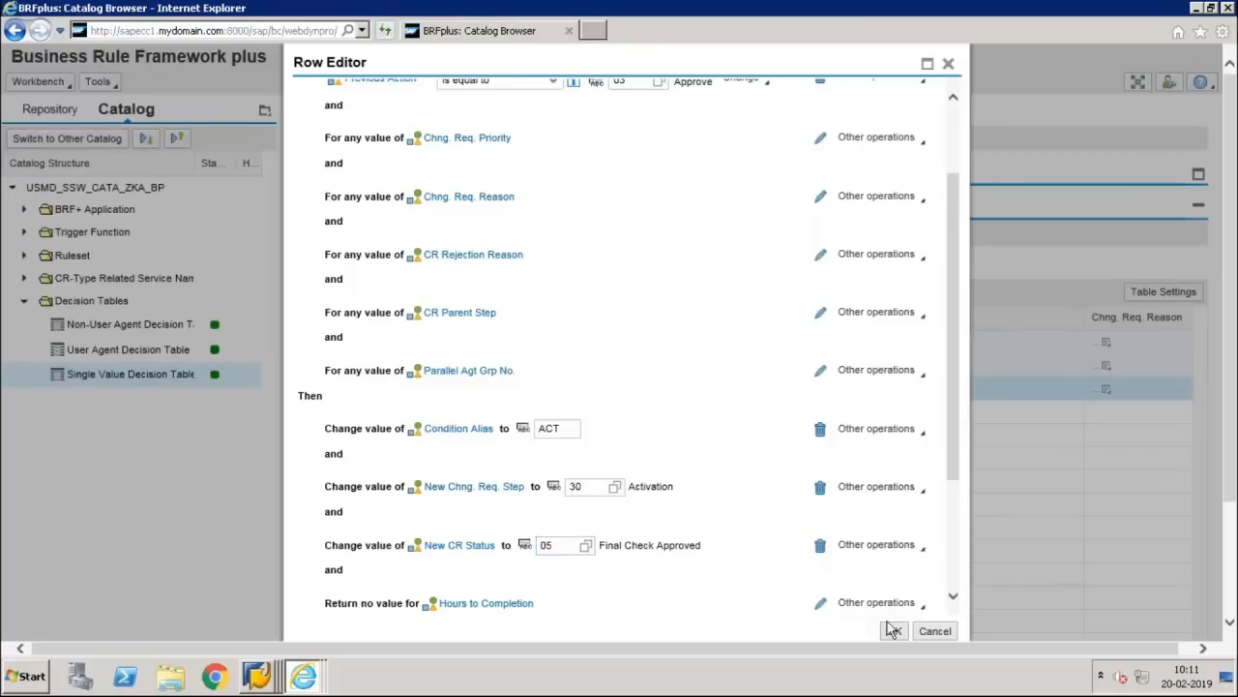
click(894, 631)
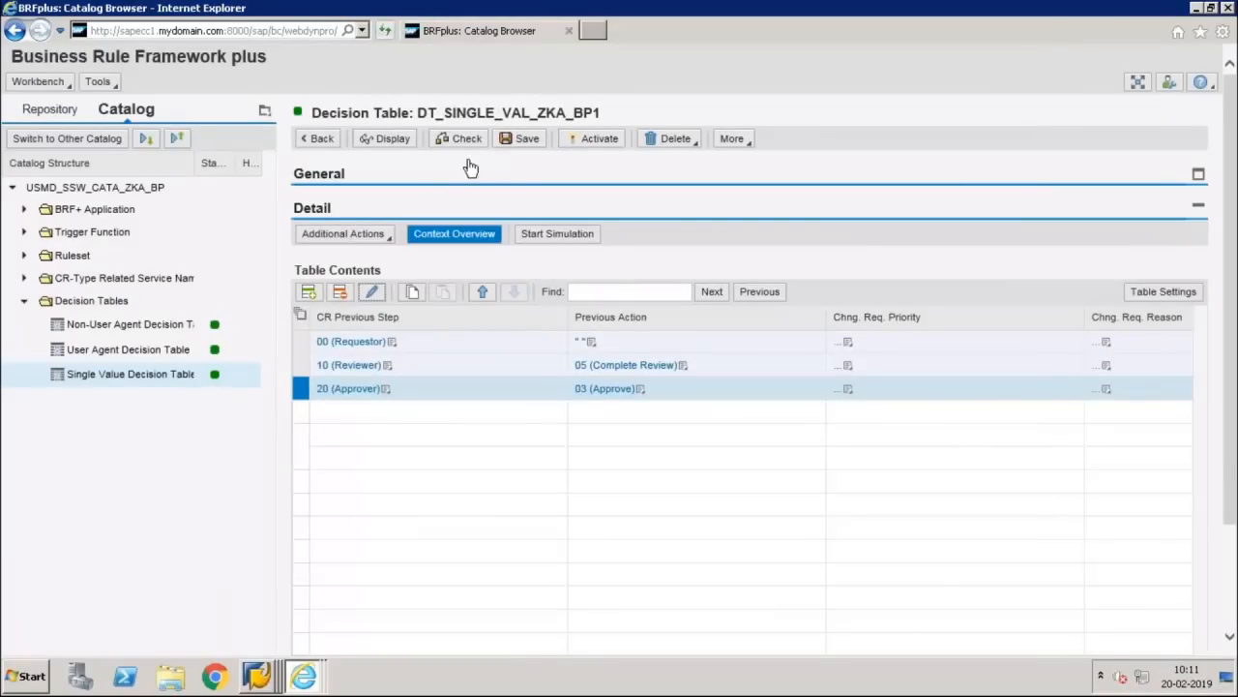
Step: Save and activate DT_SINGLE_VAL_ZKA_BP1, then scroll right to confirm aliases REV, APP and ACT
click(529, 142)
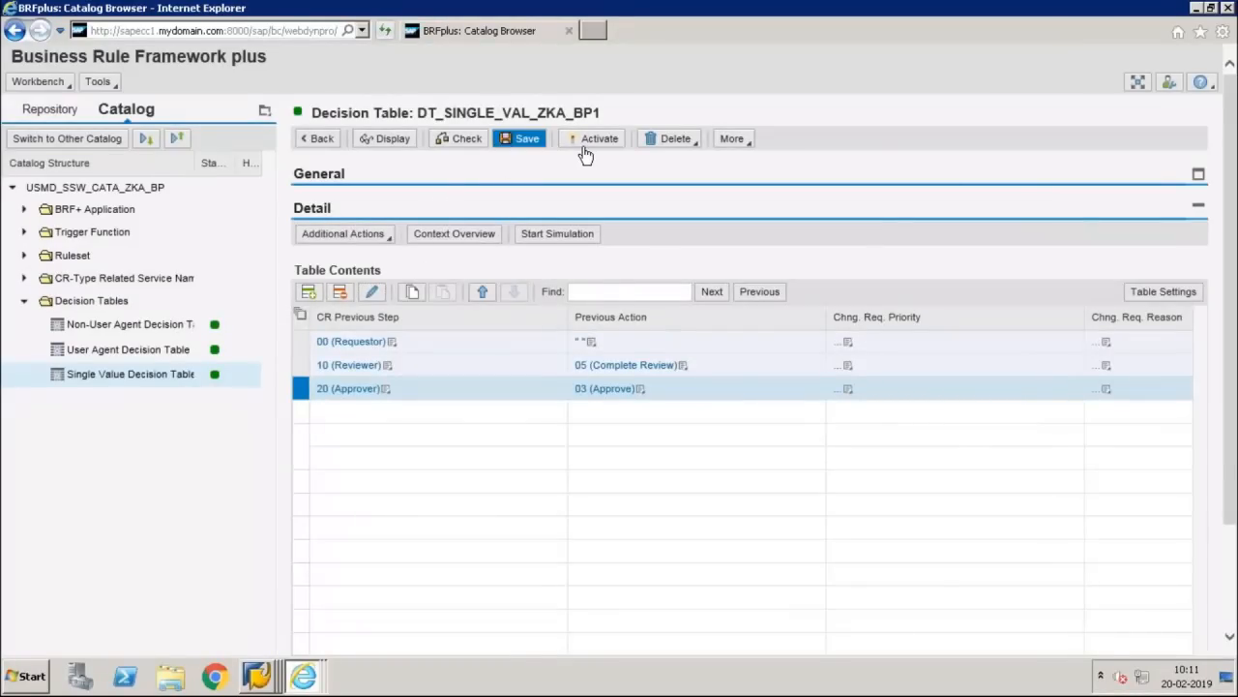
click(585, 155)
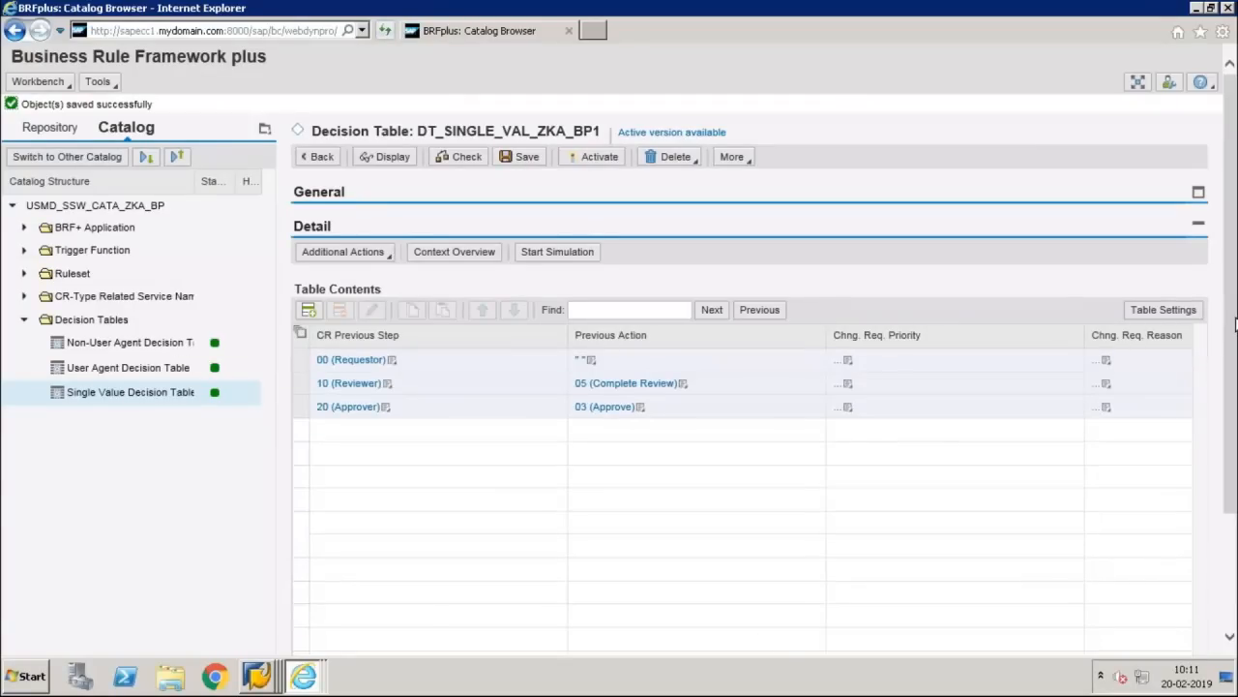
drag(1234, 367, 1232, 485)
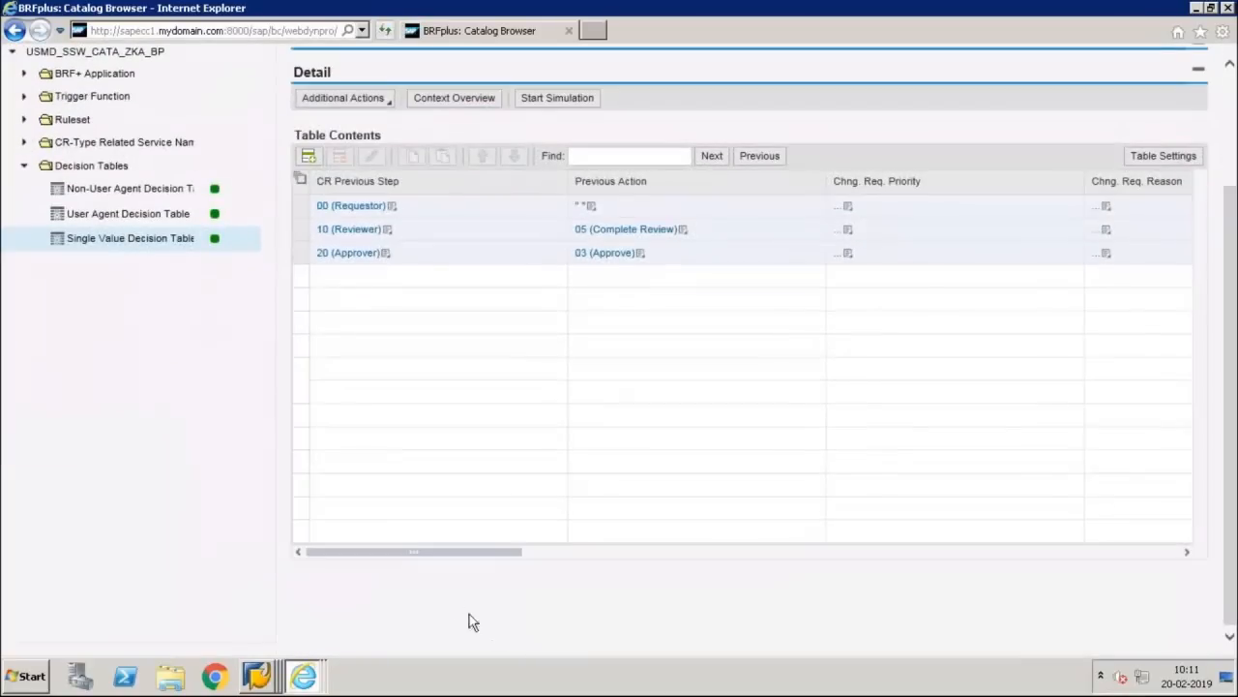
click(582, 553)
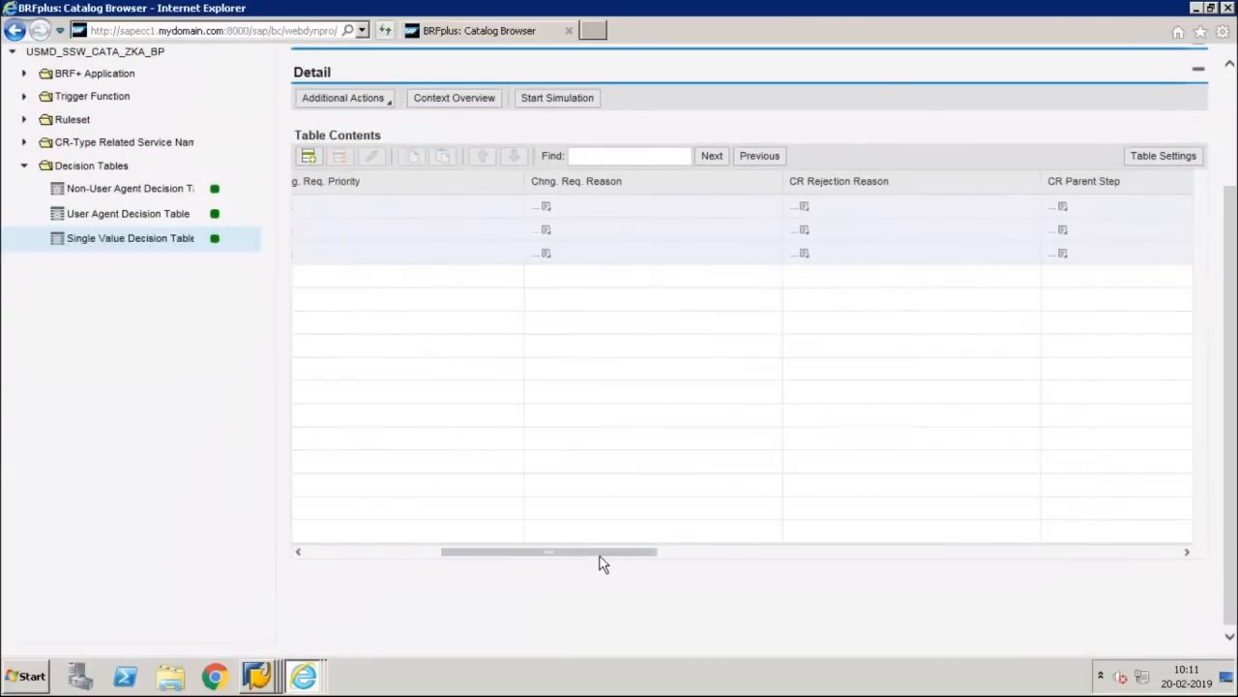
drag(636, 554, 746, 555)
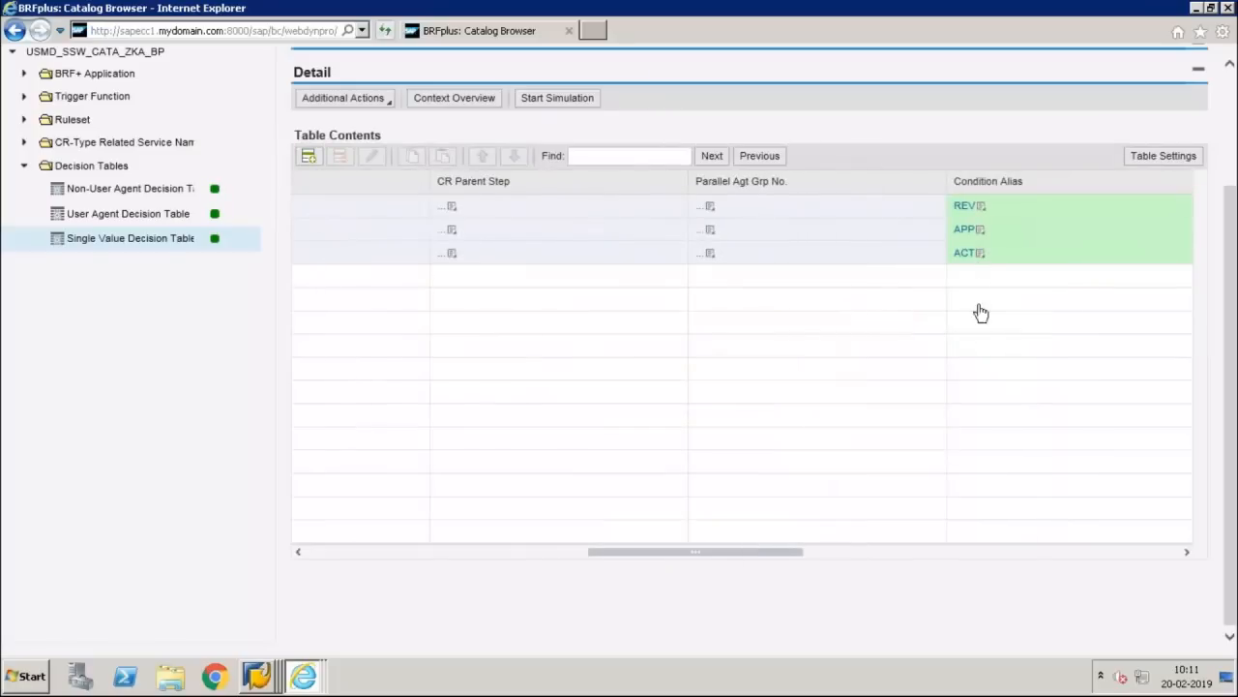
Step: Open DT_NON_USER_AGT_GRP_ZKA_BP1 for editing and insert a row with condition alias ACT
click(172, 190)
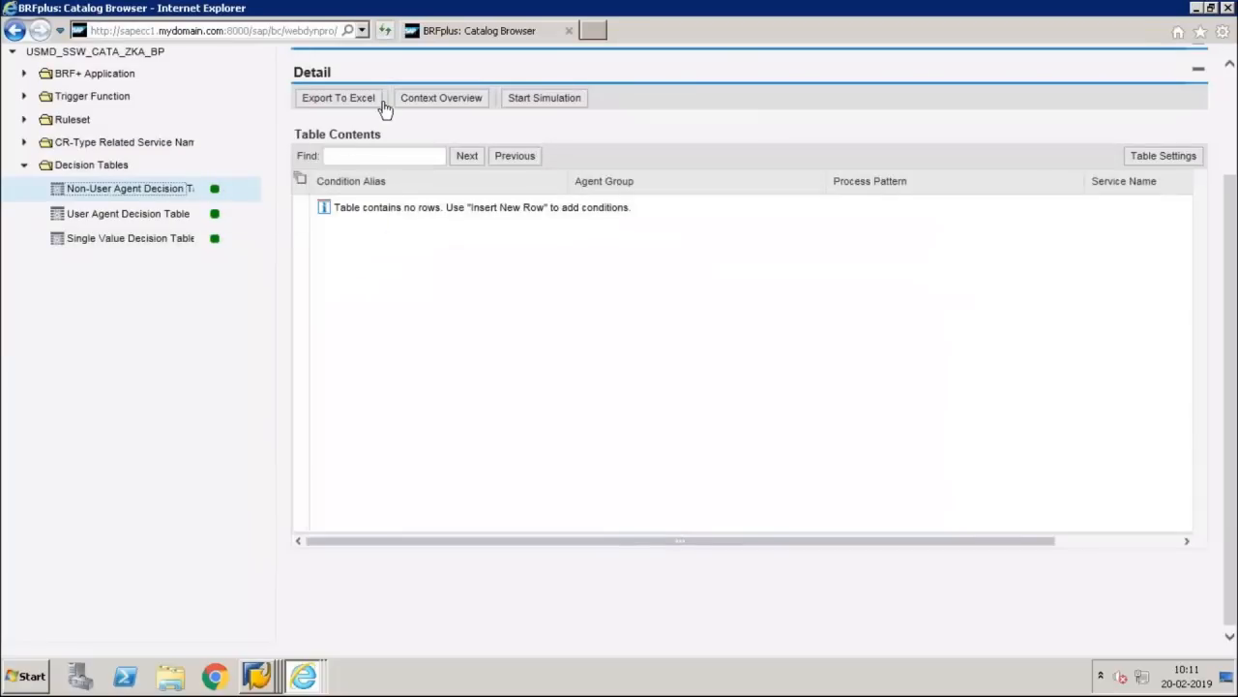
click(711, 182)
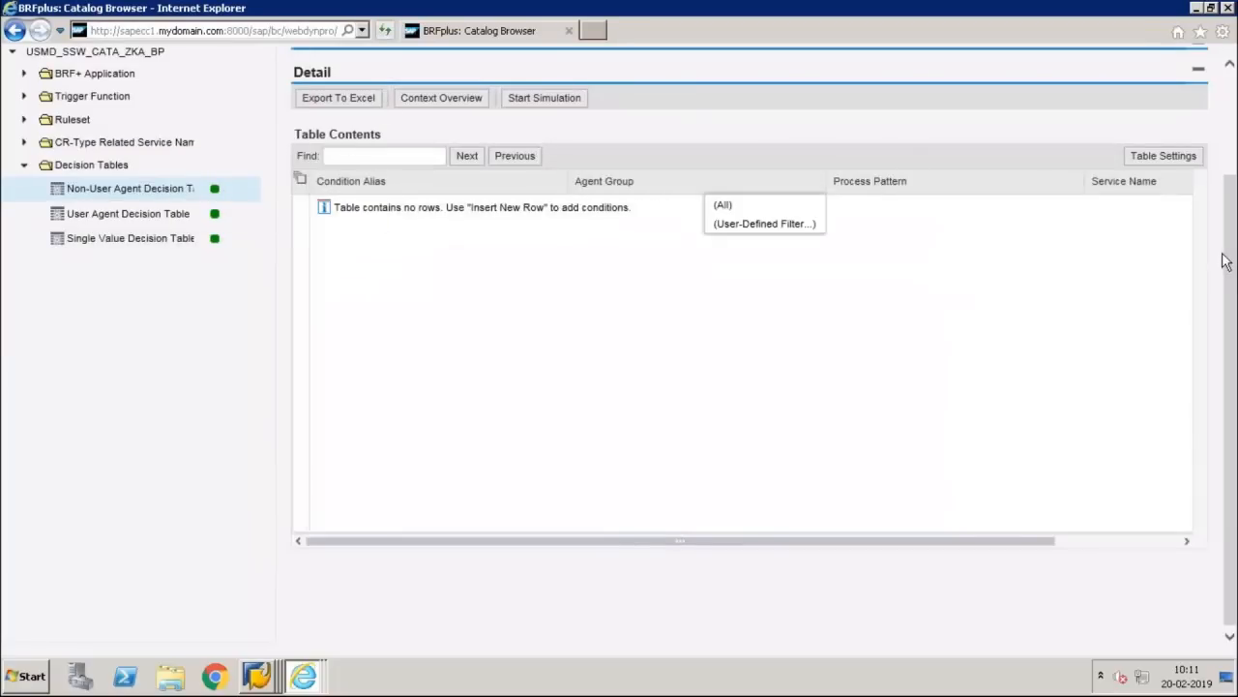
drag(1227, 263, 1230, 116)
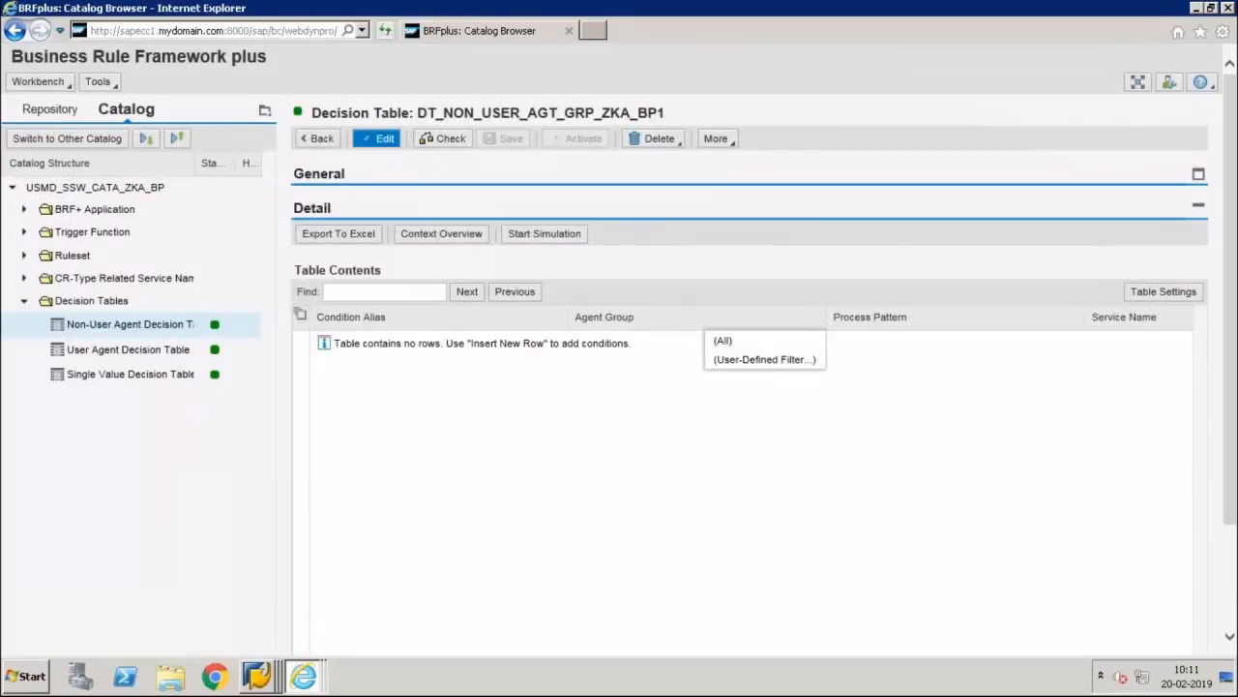
click(377, 138)
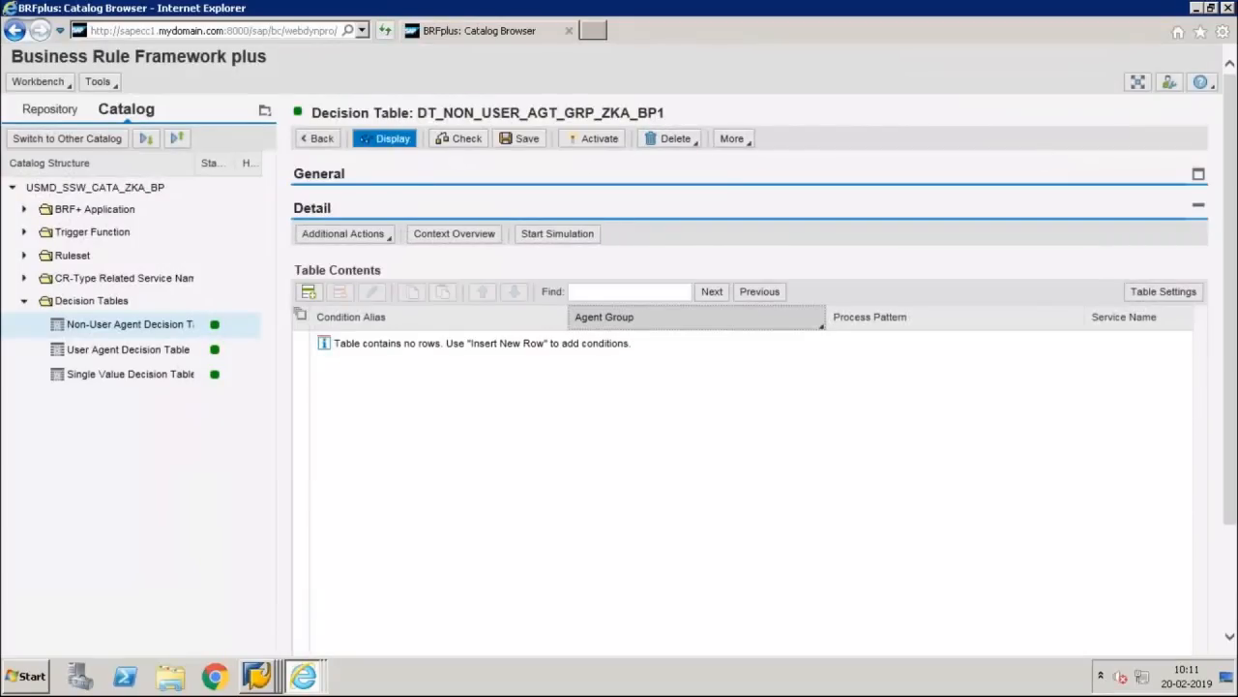
click(307, 291)
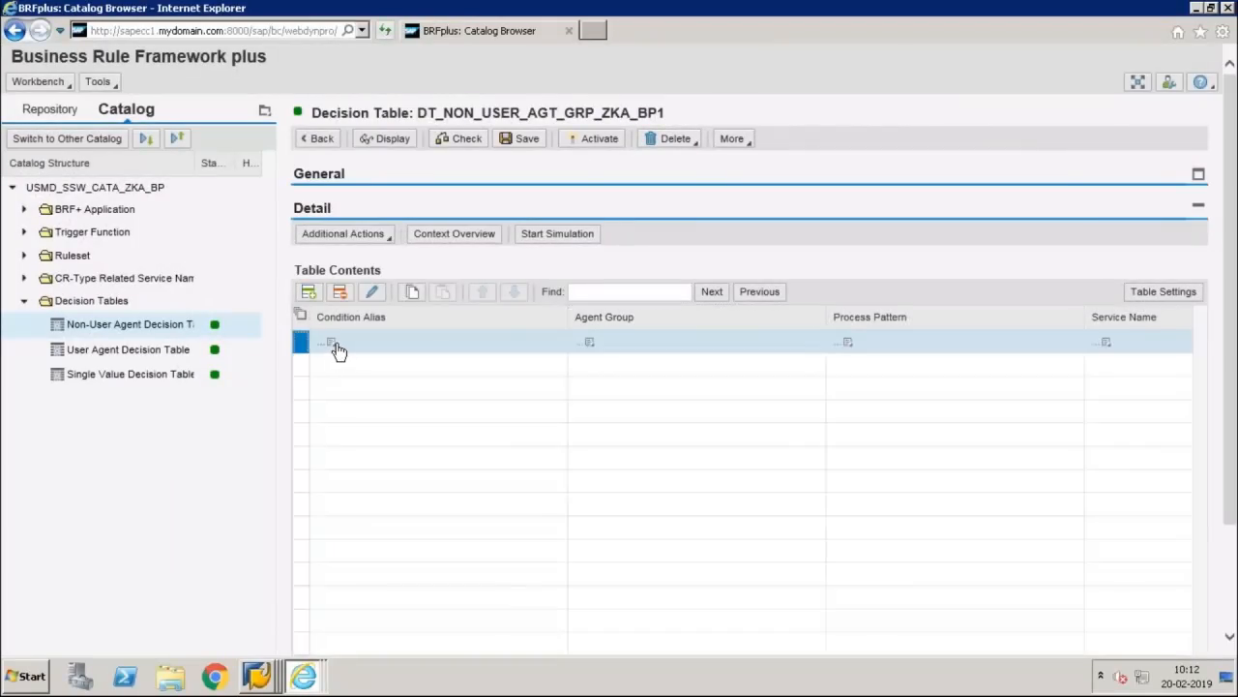
click(334, 345)
click(336, 348)
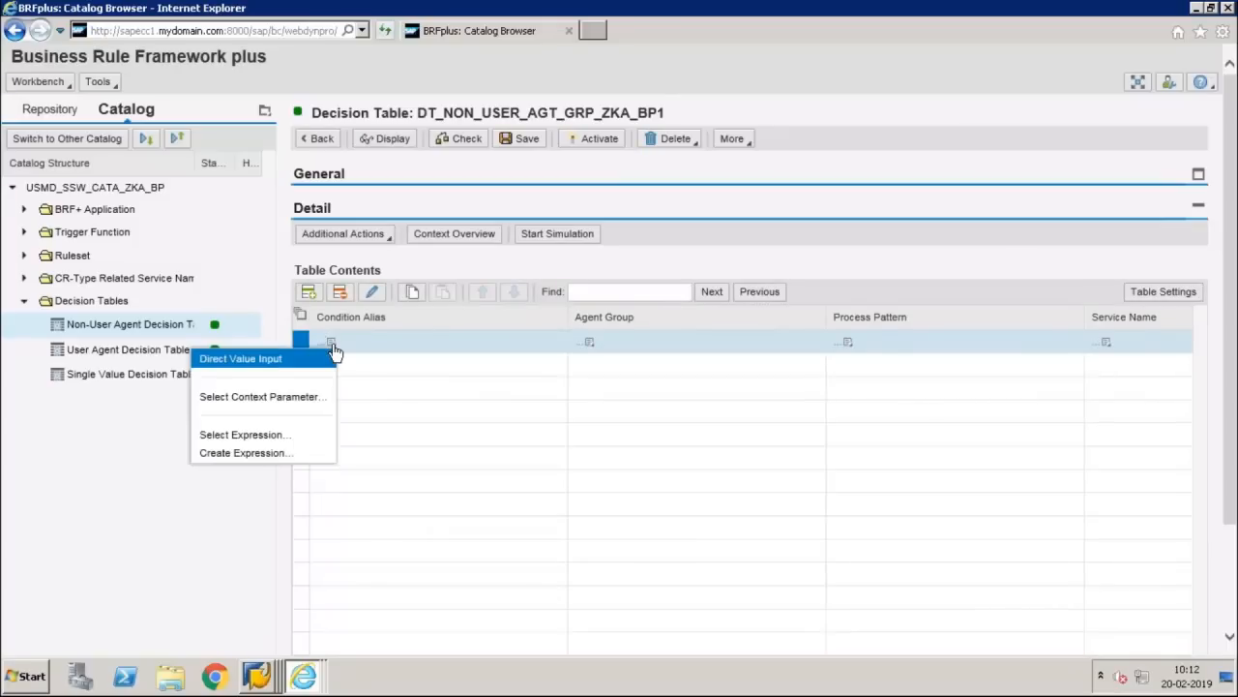
click(295, 359)
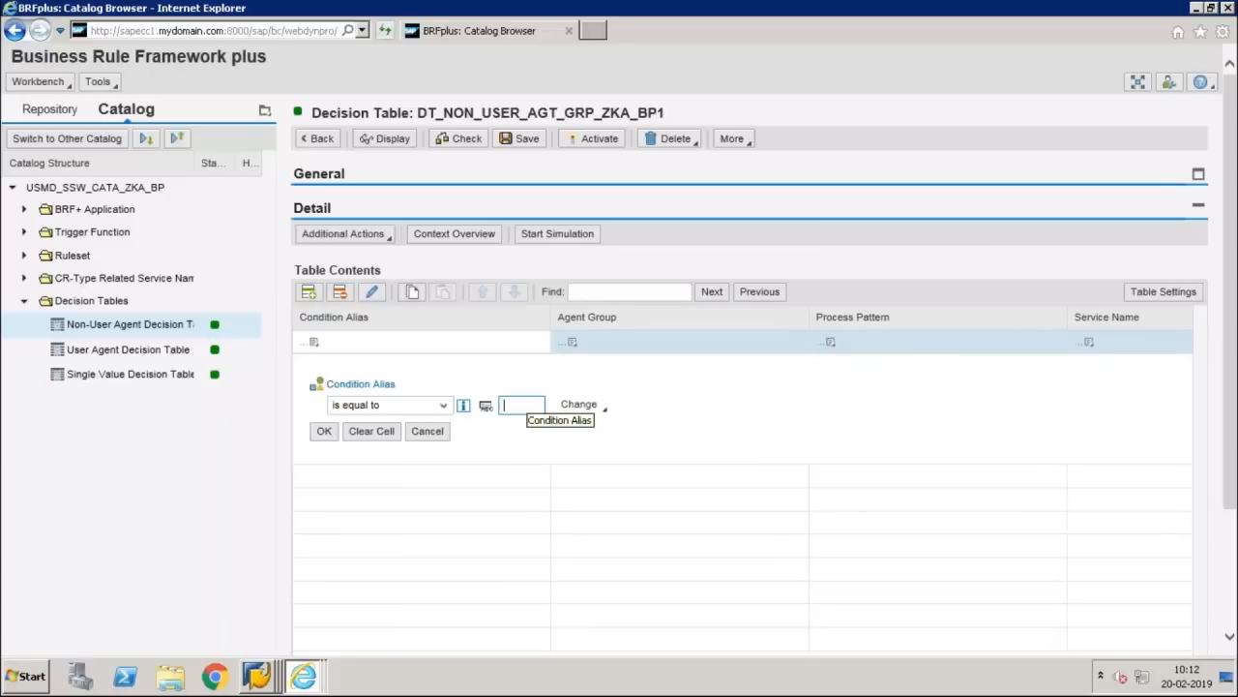
text(ACT)
click(324, 430)
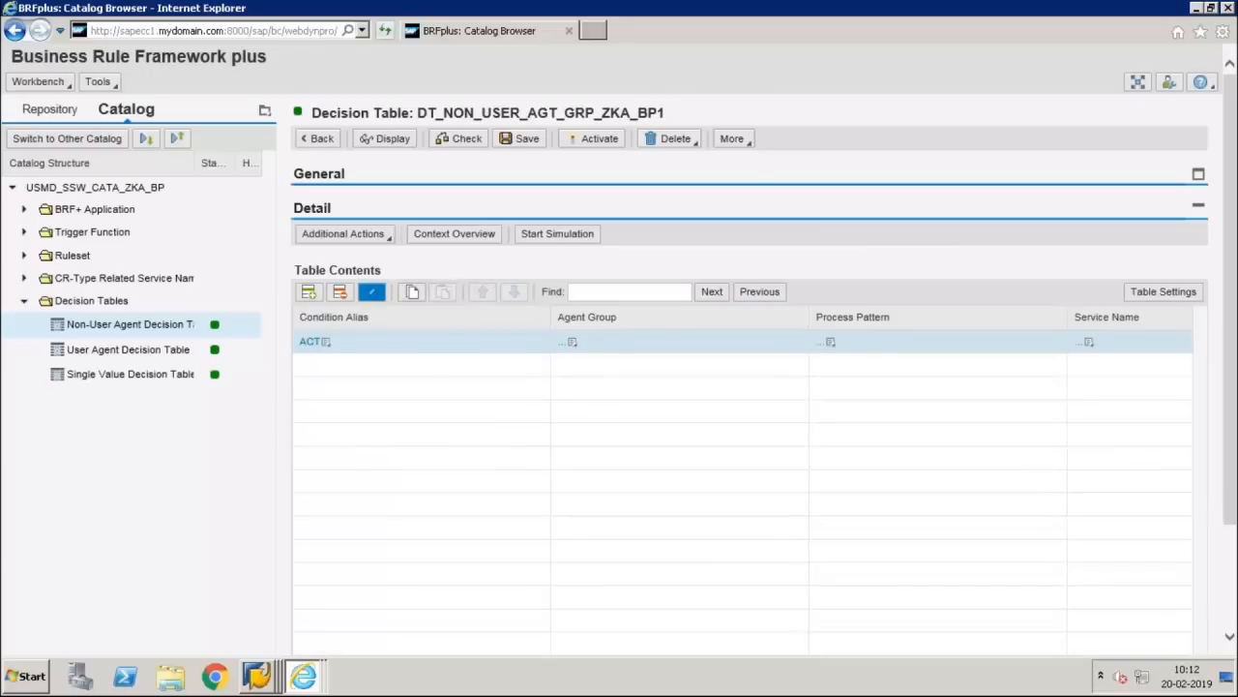
Step: Set the ACT row's process pattern to 05, Activation (Do Not Bypass Snapshot)
click(373, 292)
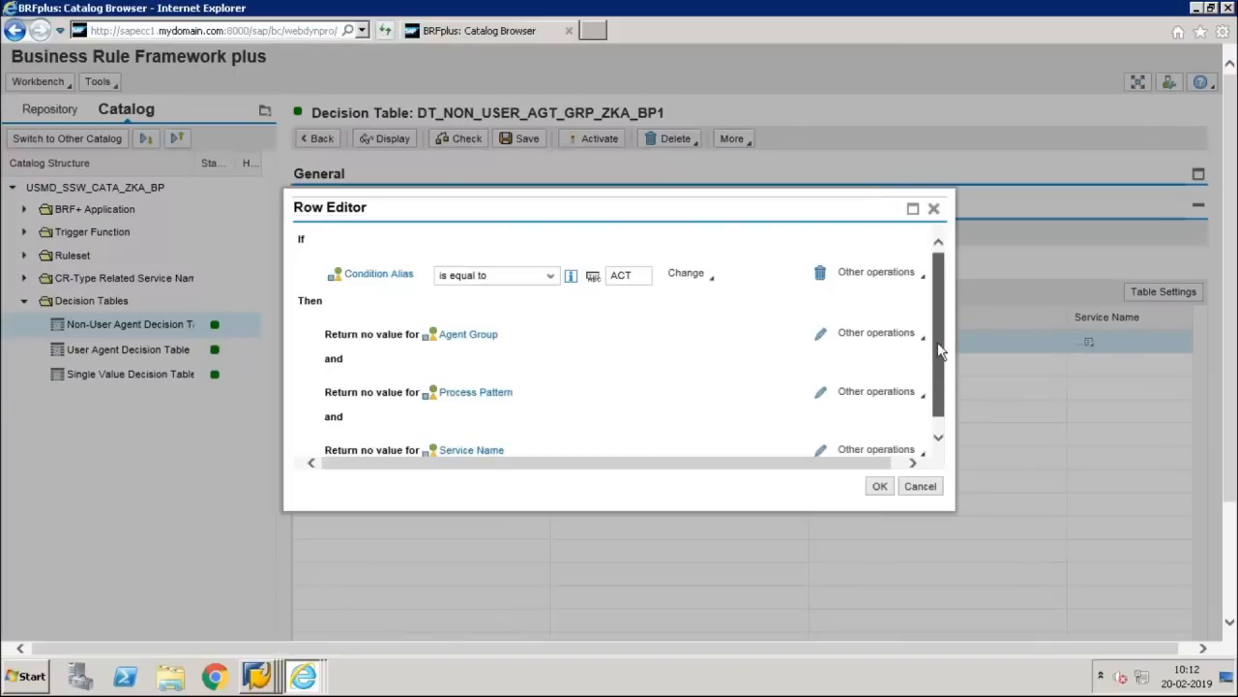
scroll(939, 350, down, 1)
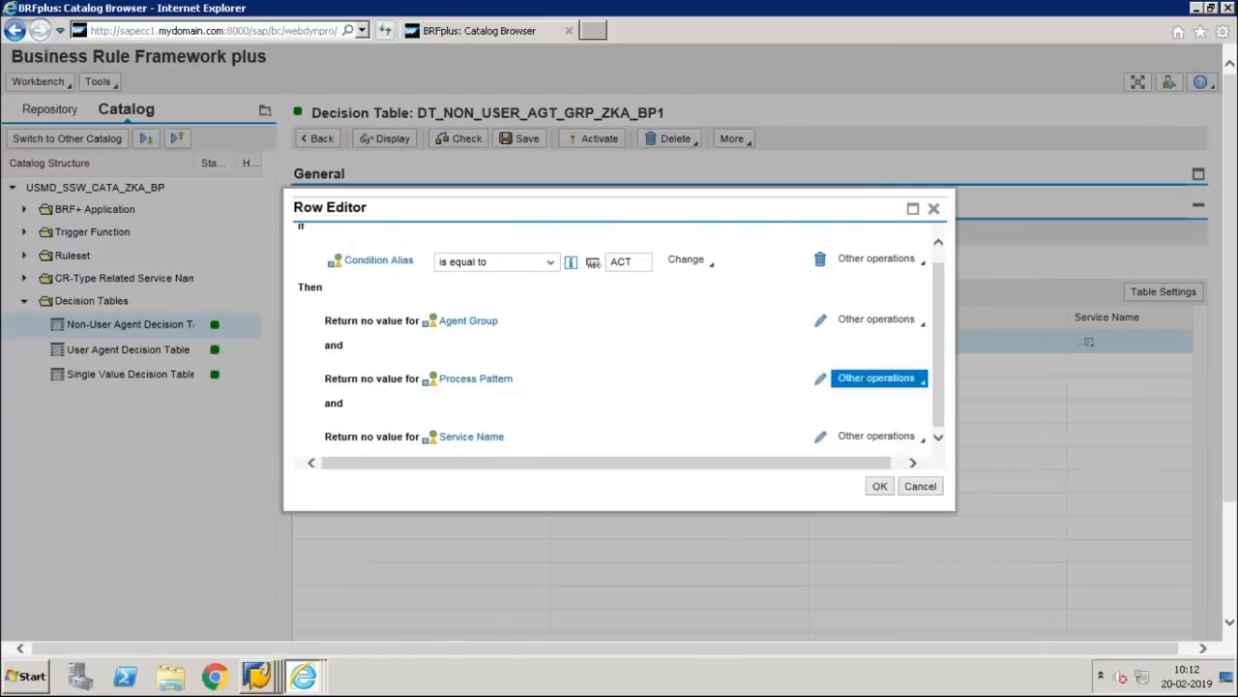
click(820, 379)
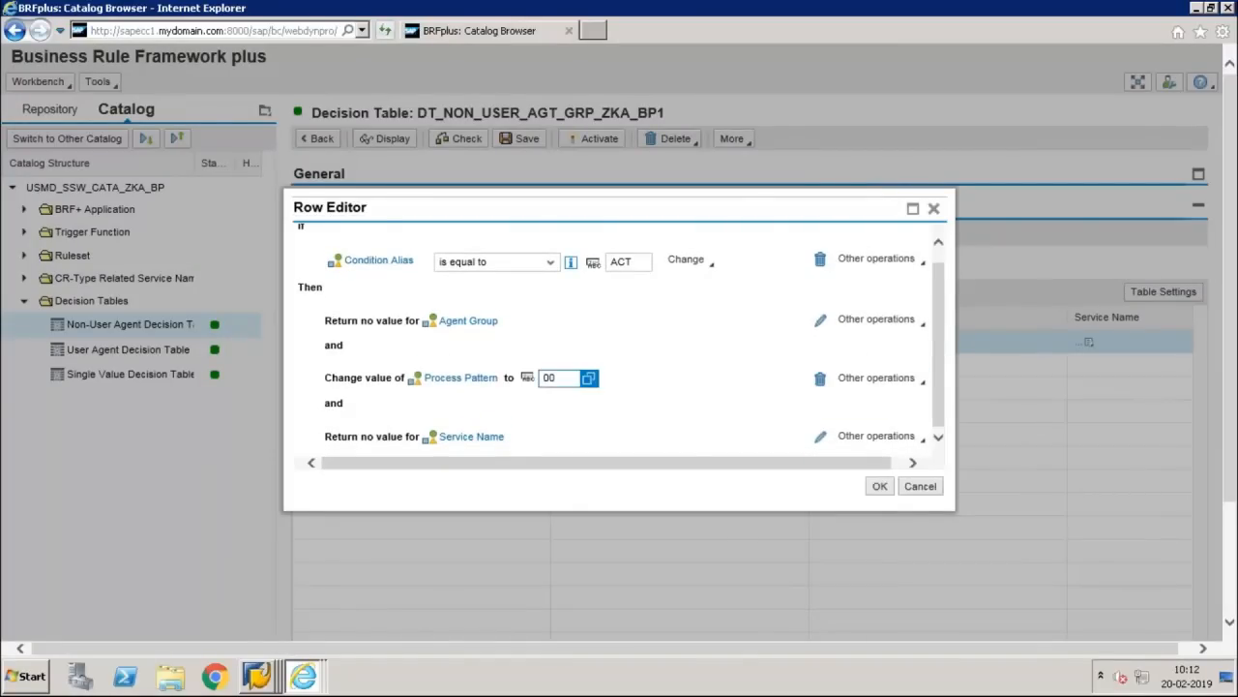
click(589, 377)
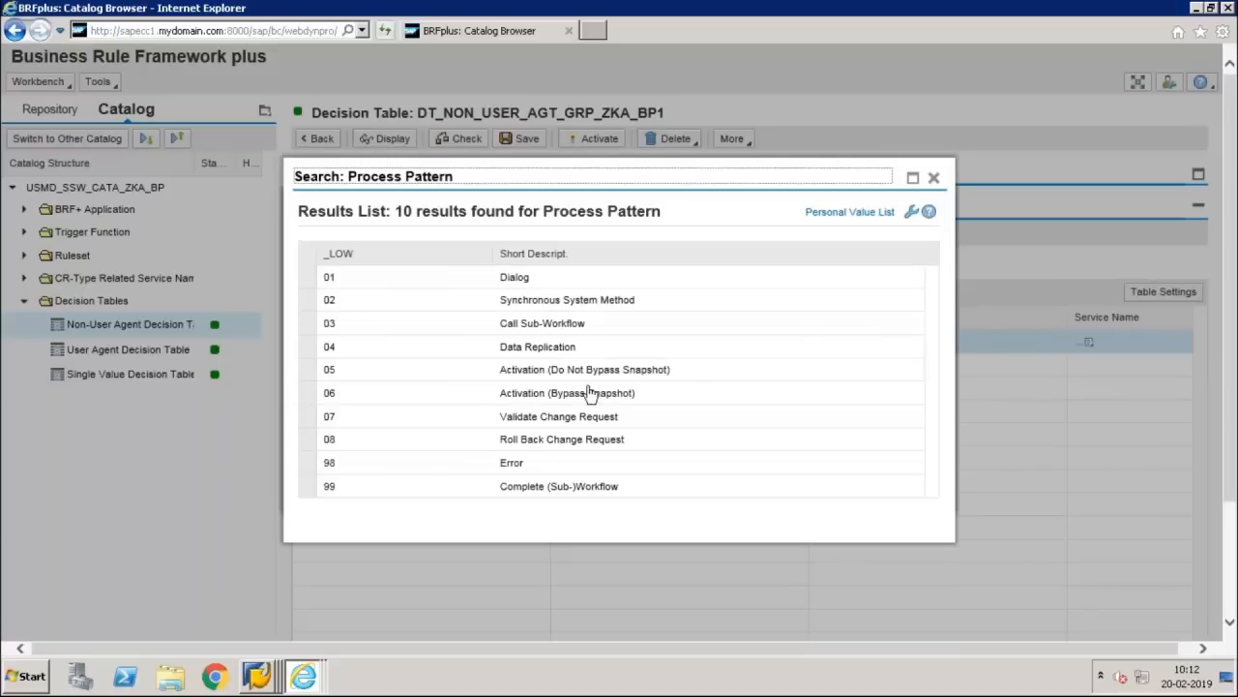
click(439, 378)
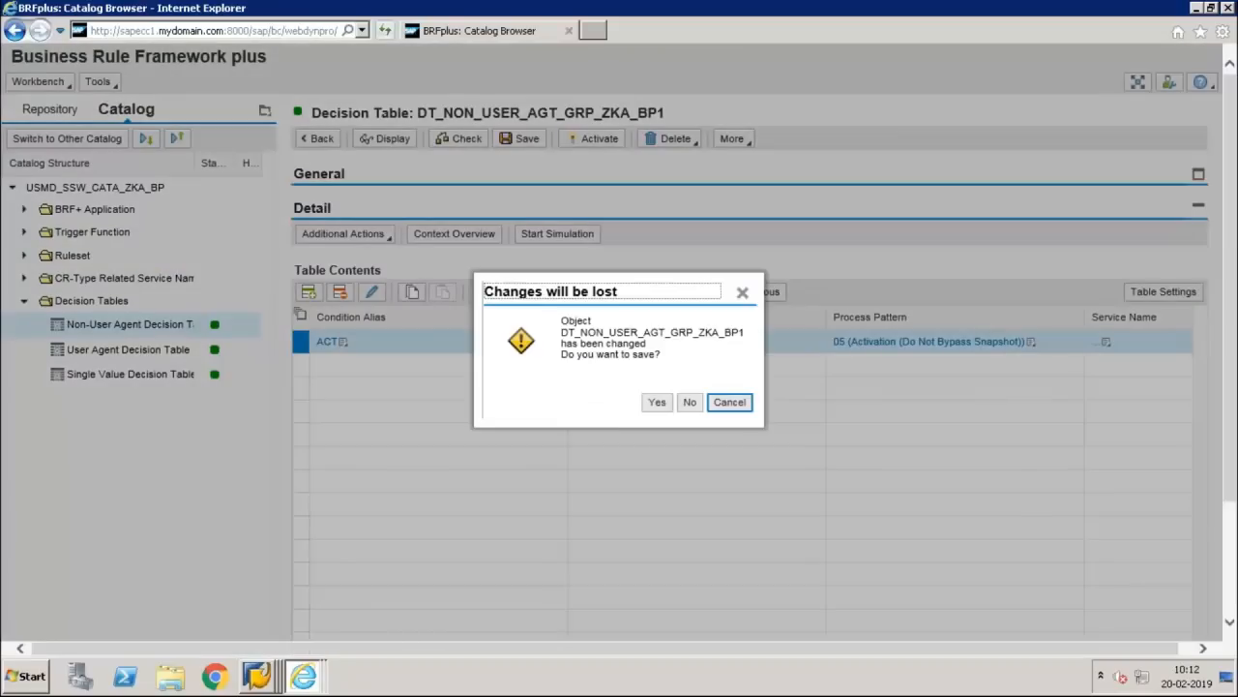
click(655, 404)
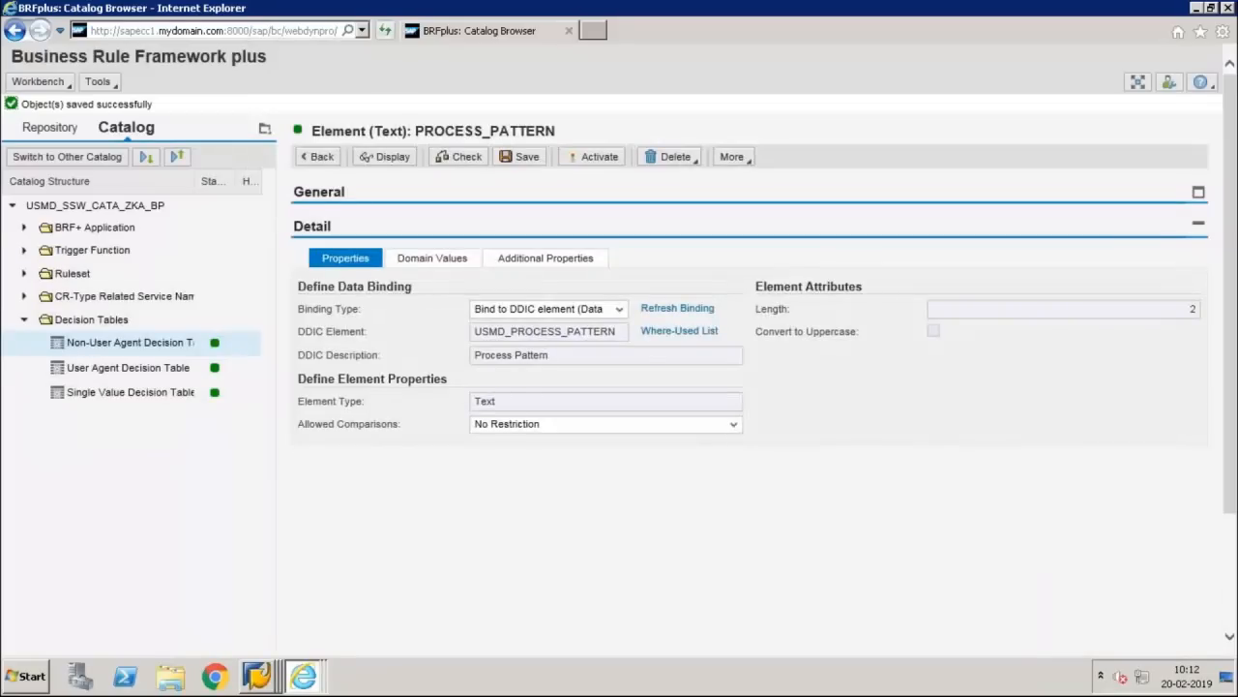
Step: Save without a transport request, return to the table, and switch the ACT row's Agent Group to direct input
click(513, 157)
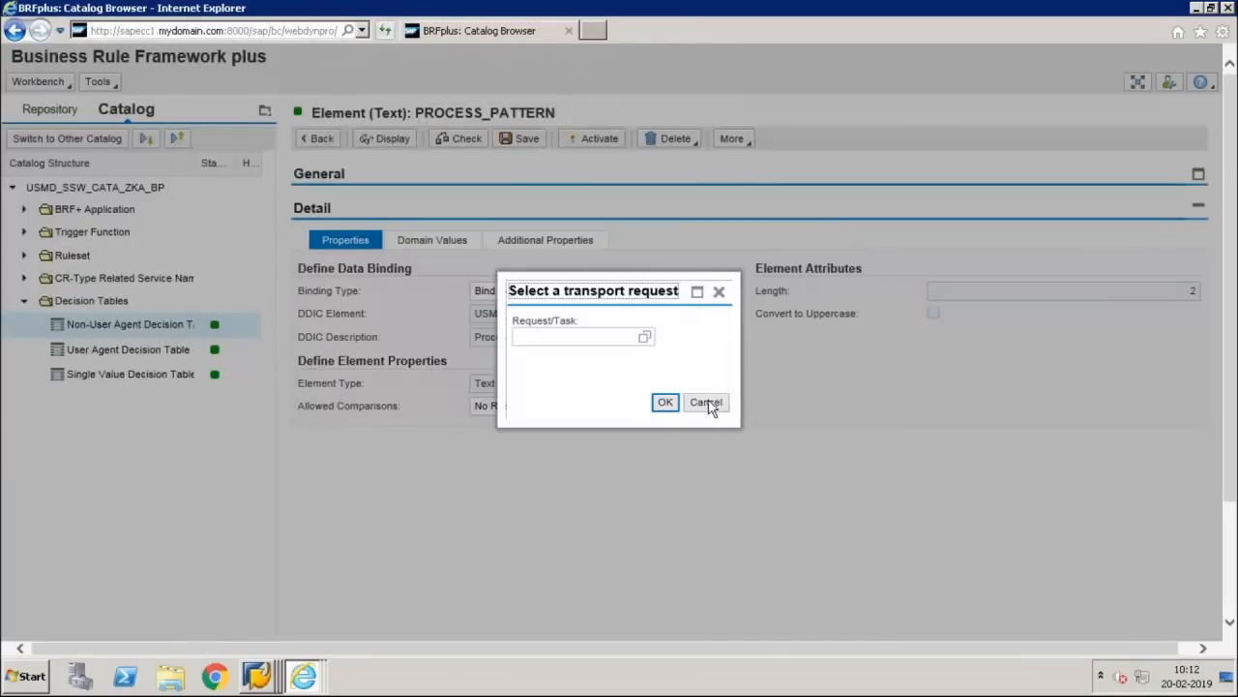
click(706, 403)
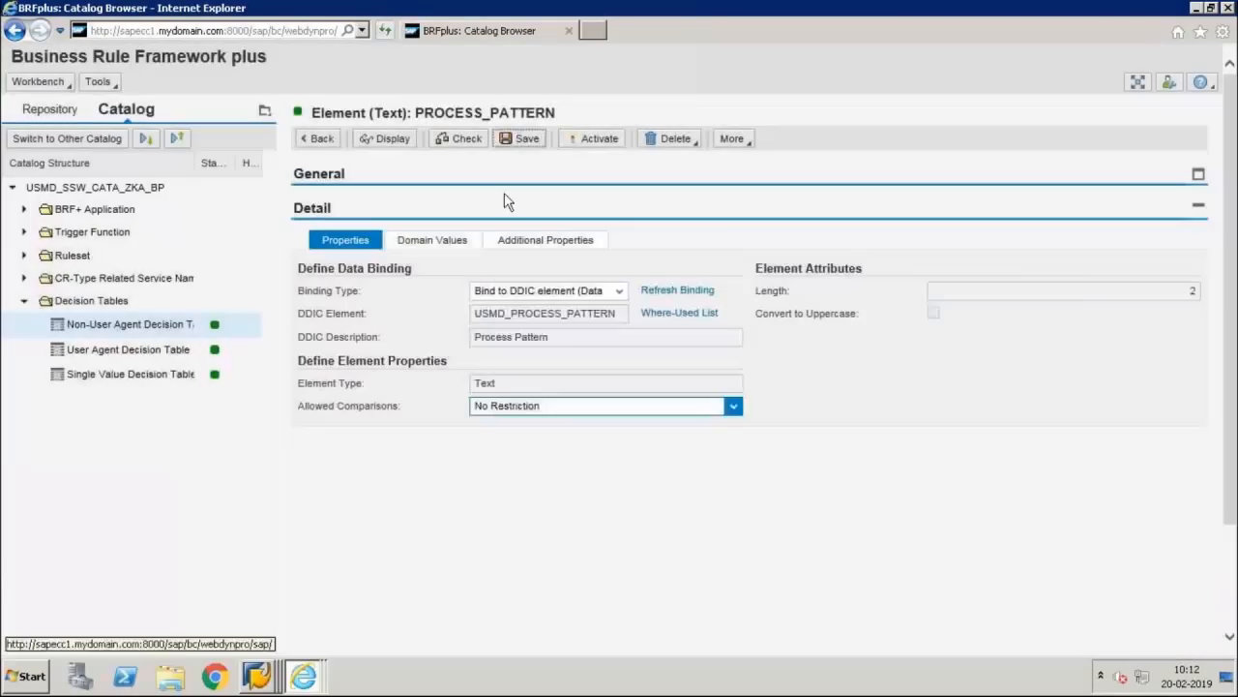
click(328, 144)
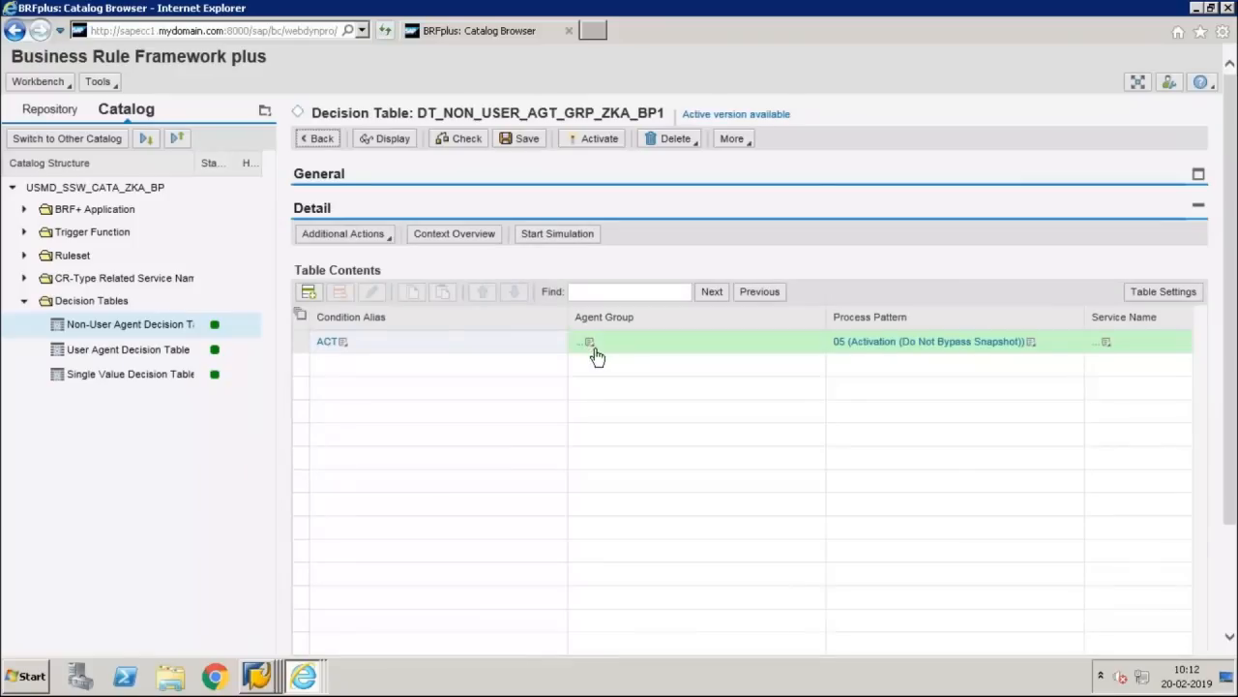
click(590, 346)
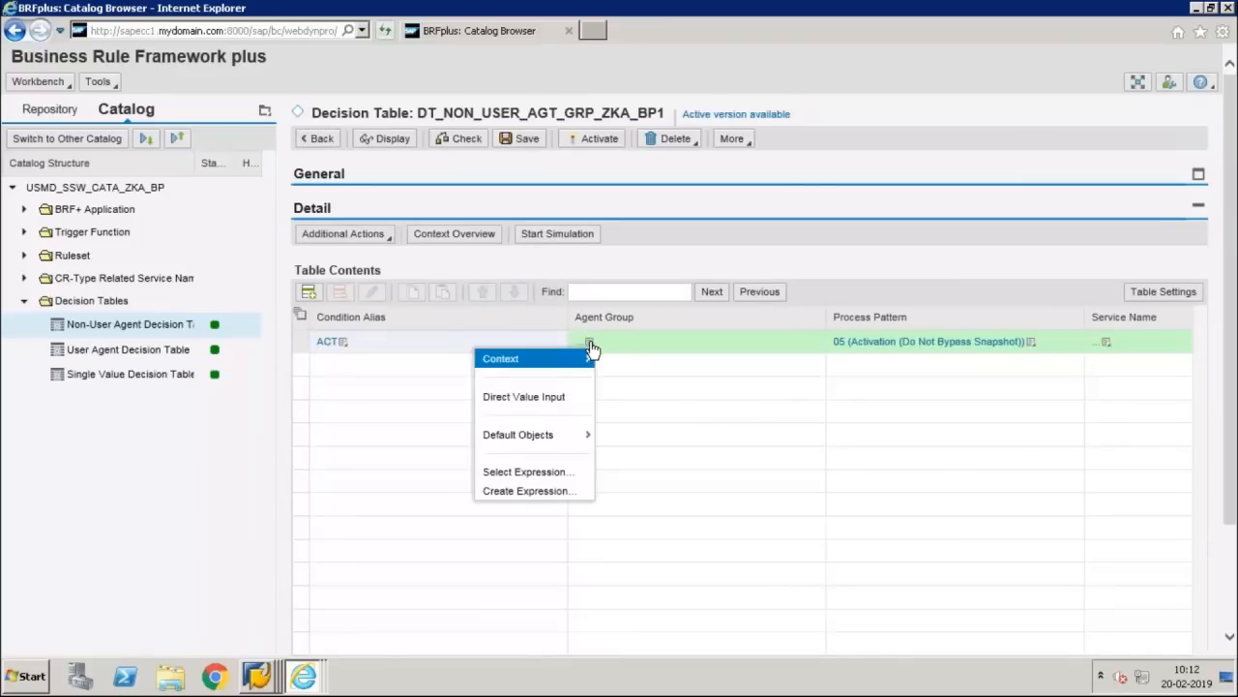
click(553, 401)
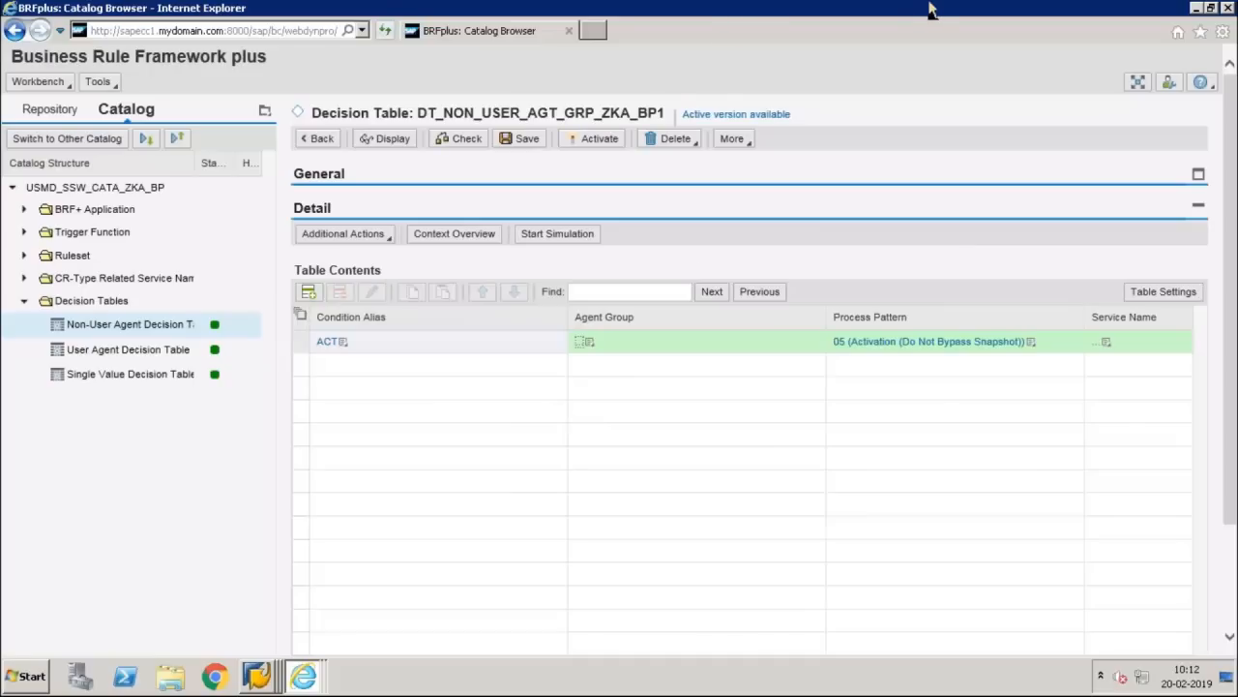
click(800, 13)
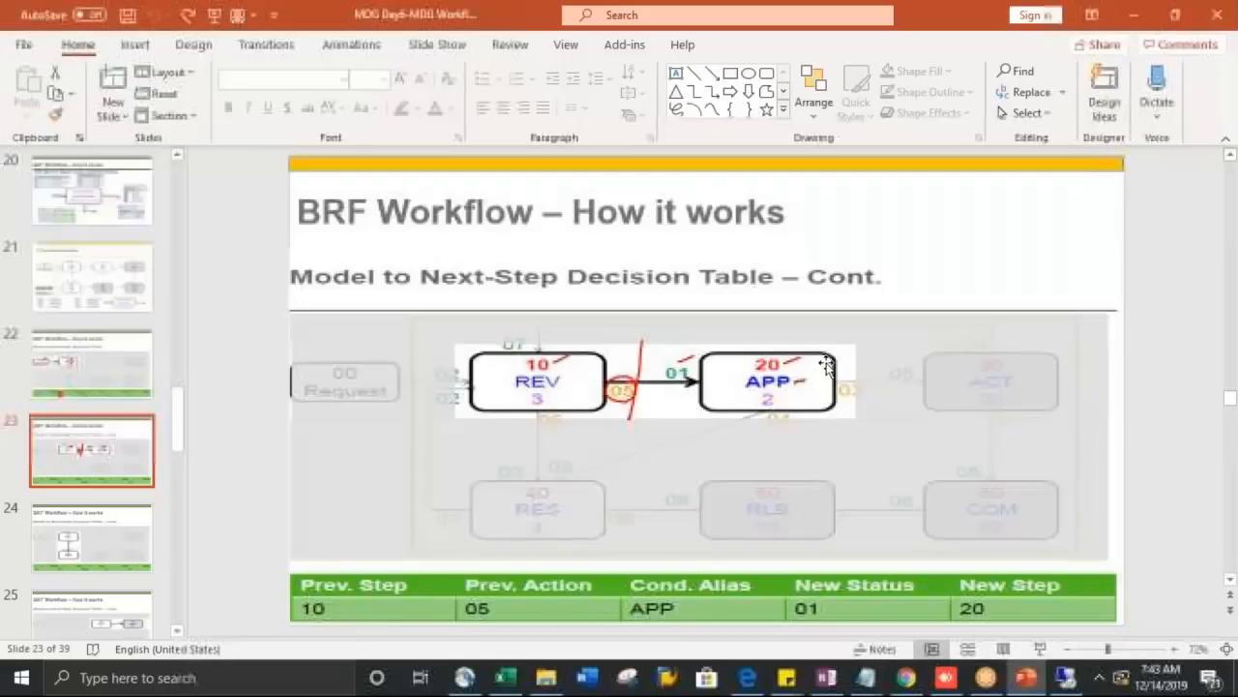
scroll(825, 364, down, 11)
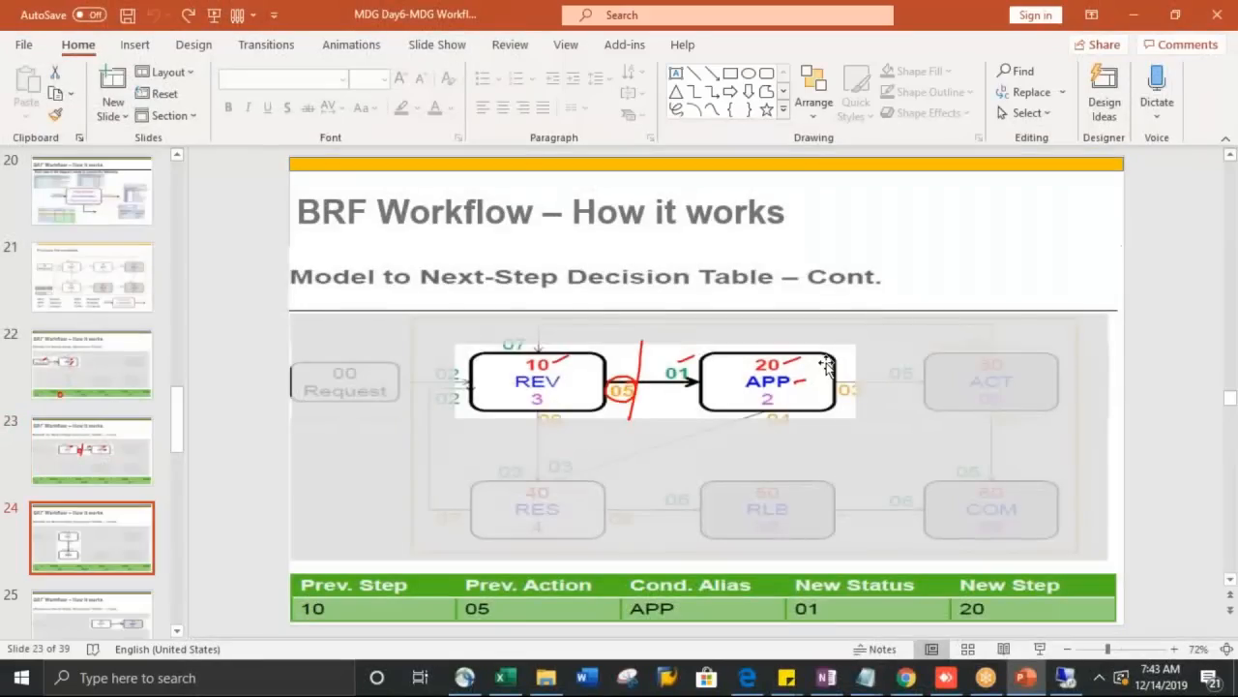
scroll(825, 364, down, 1)
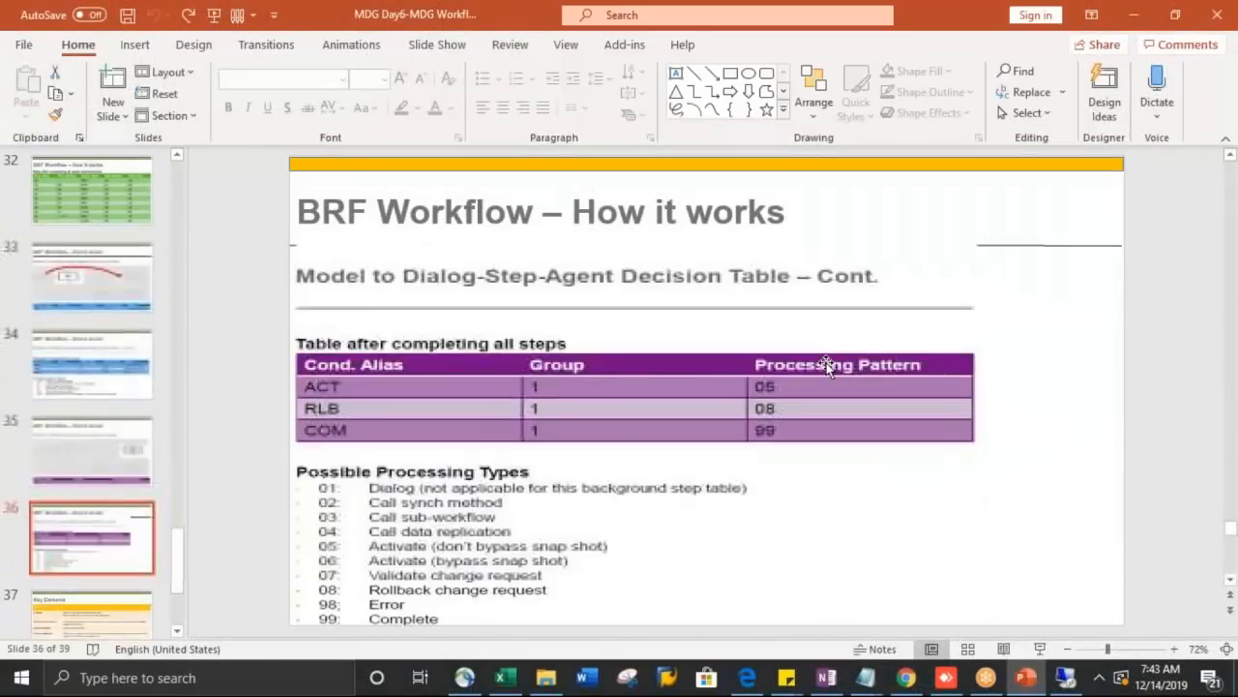
key(alt+Tab)
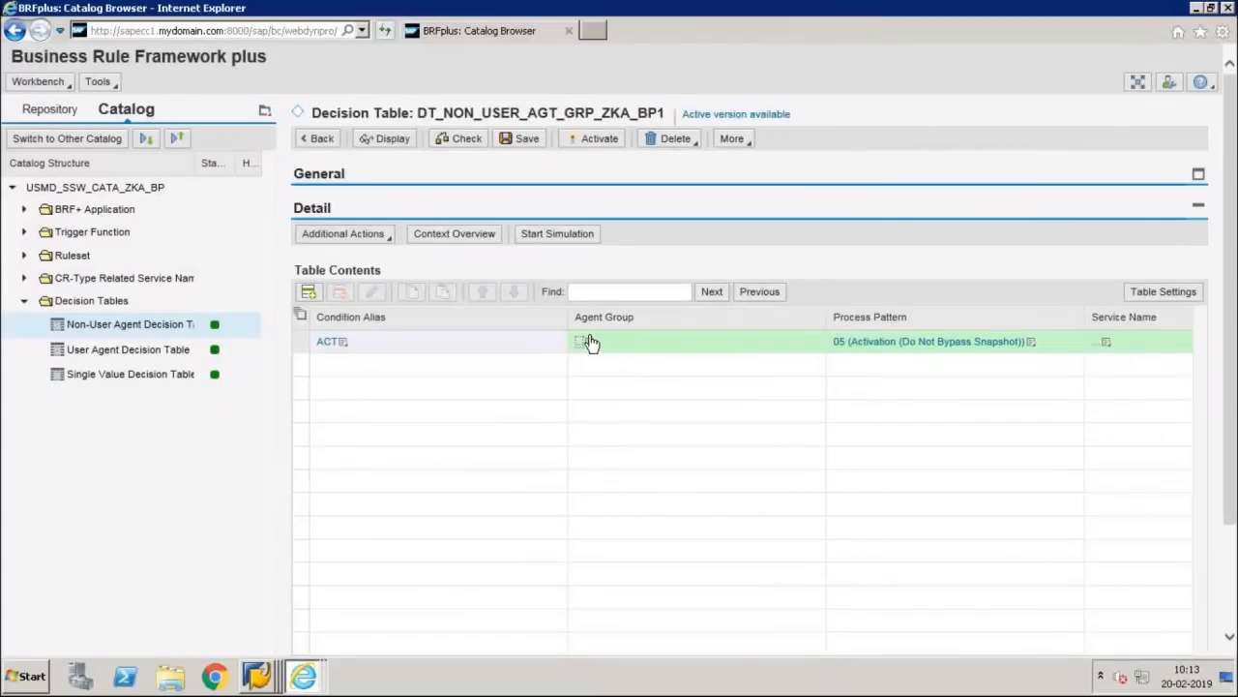
Step: Set the ACT row's agent group to 001, save the table, and insert a second empty row
click(588, 343)
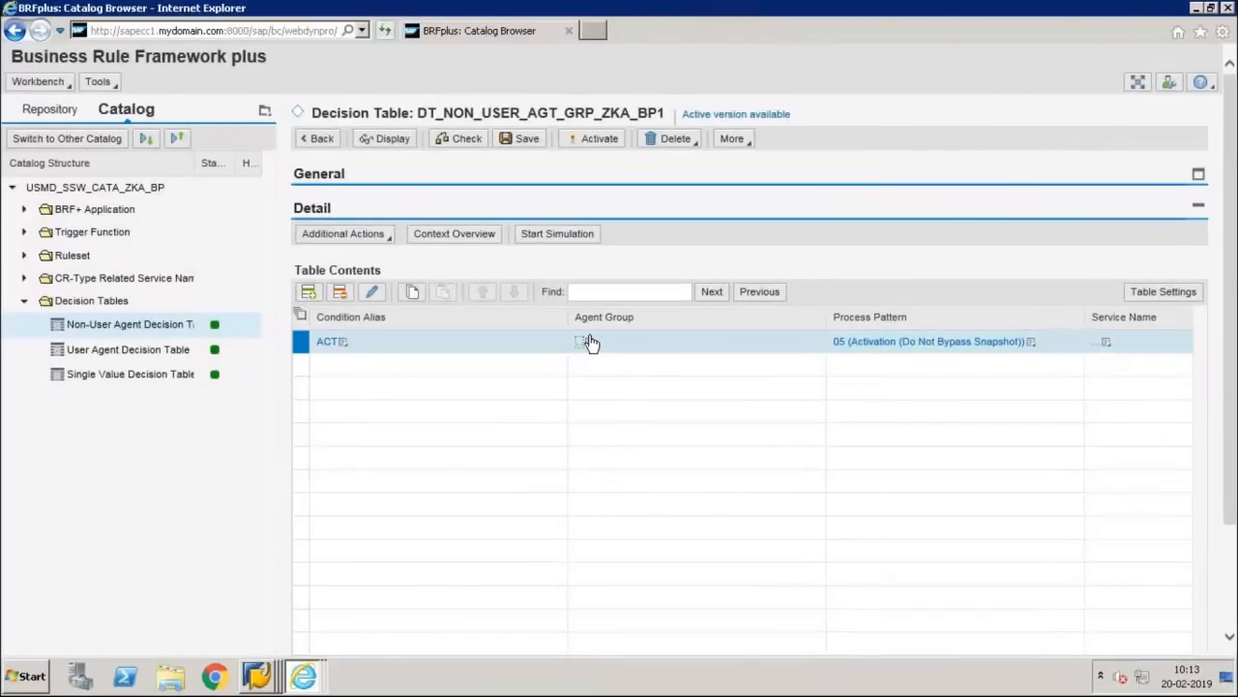
click(370, 294)
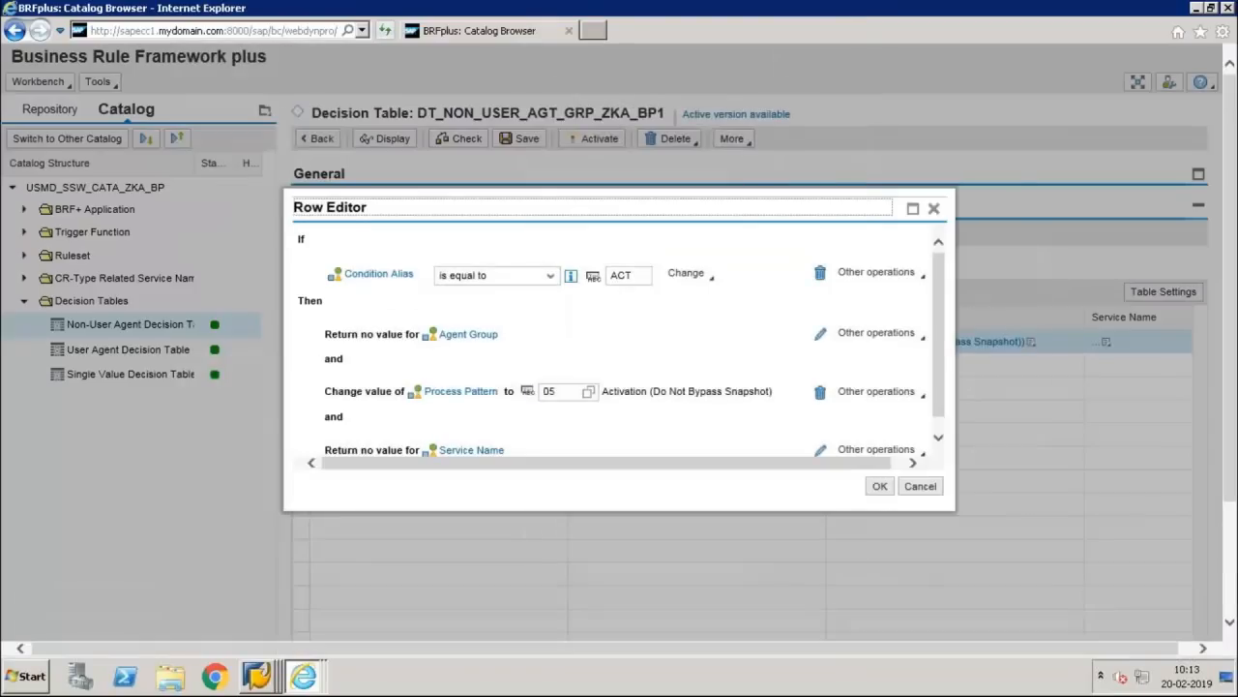
drag(938, 373, 929, 433)
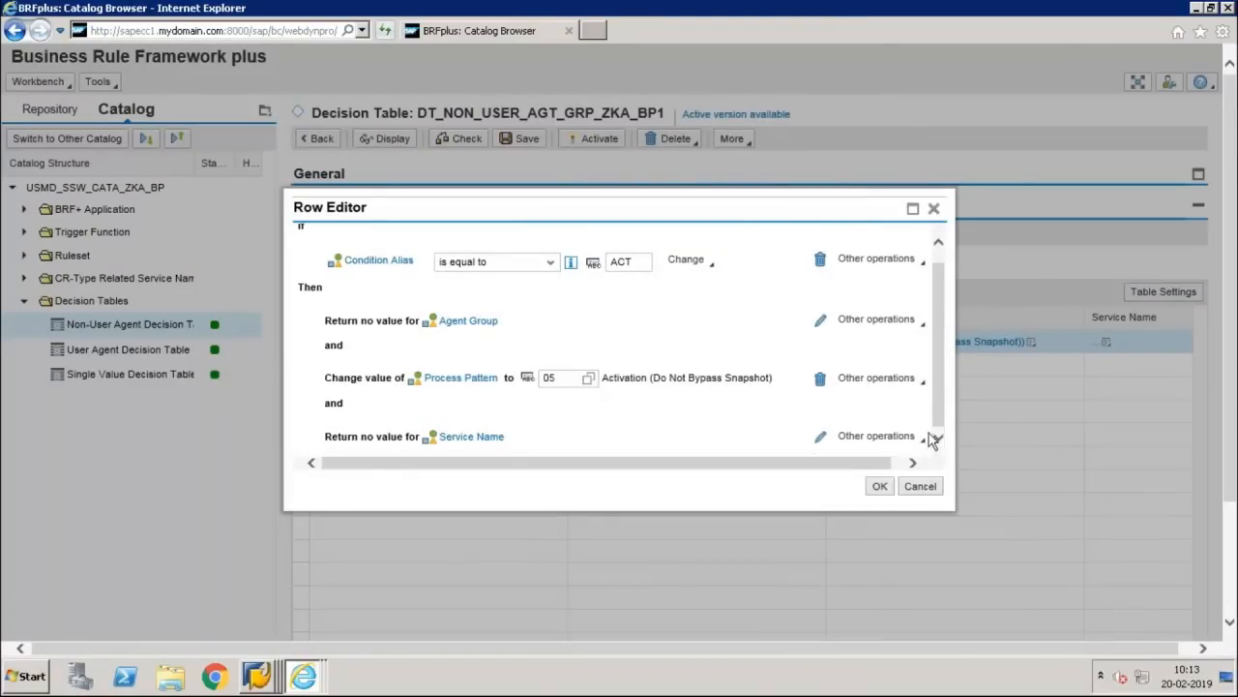
click(821, 325)
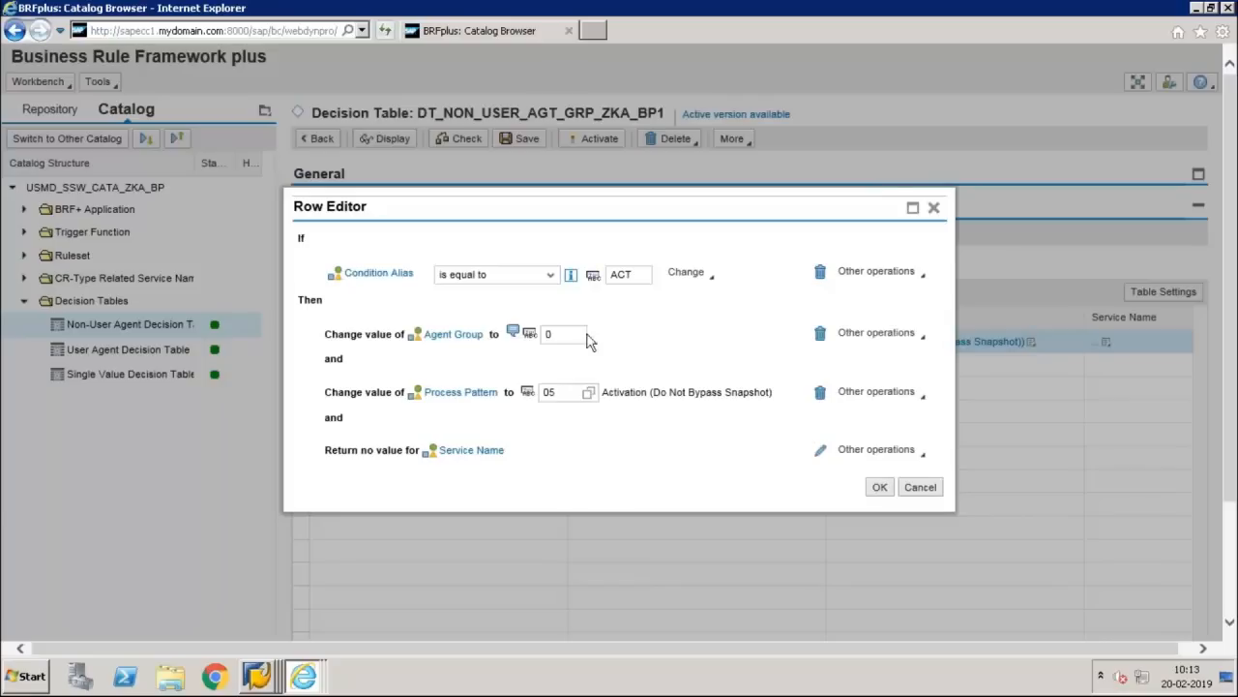
click(567, 339)
key(BackSpace)
text(001)
click(880, 486)
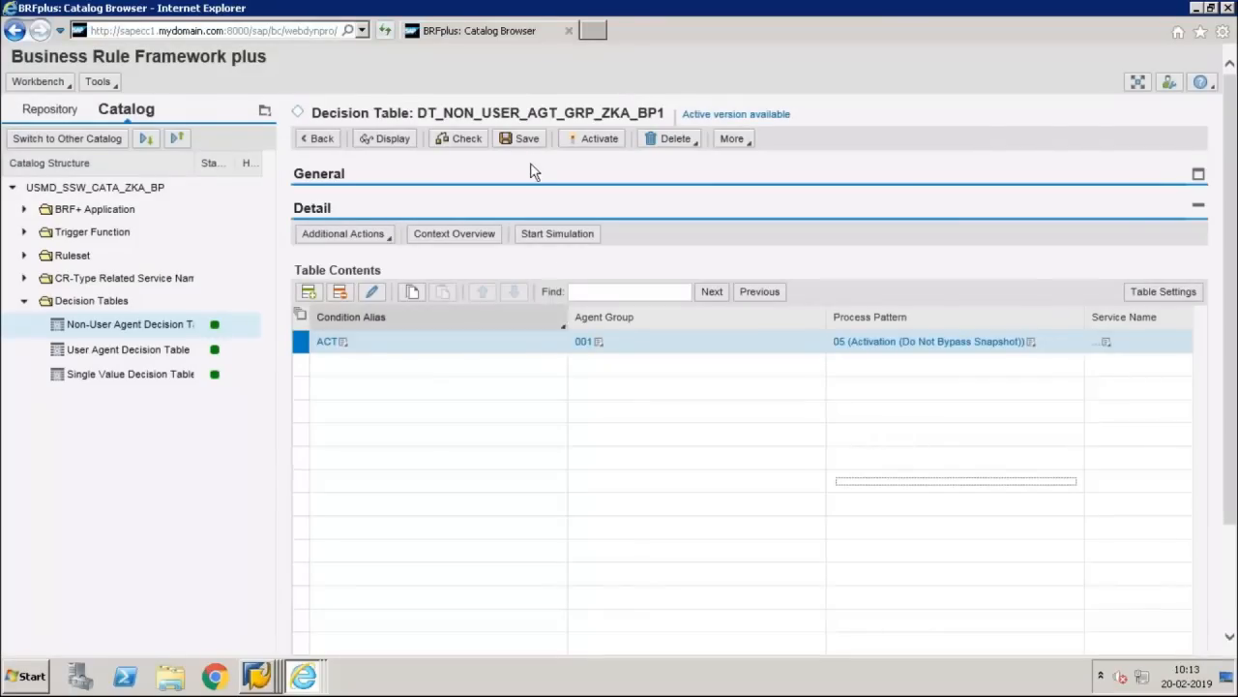
click(521, 141)
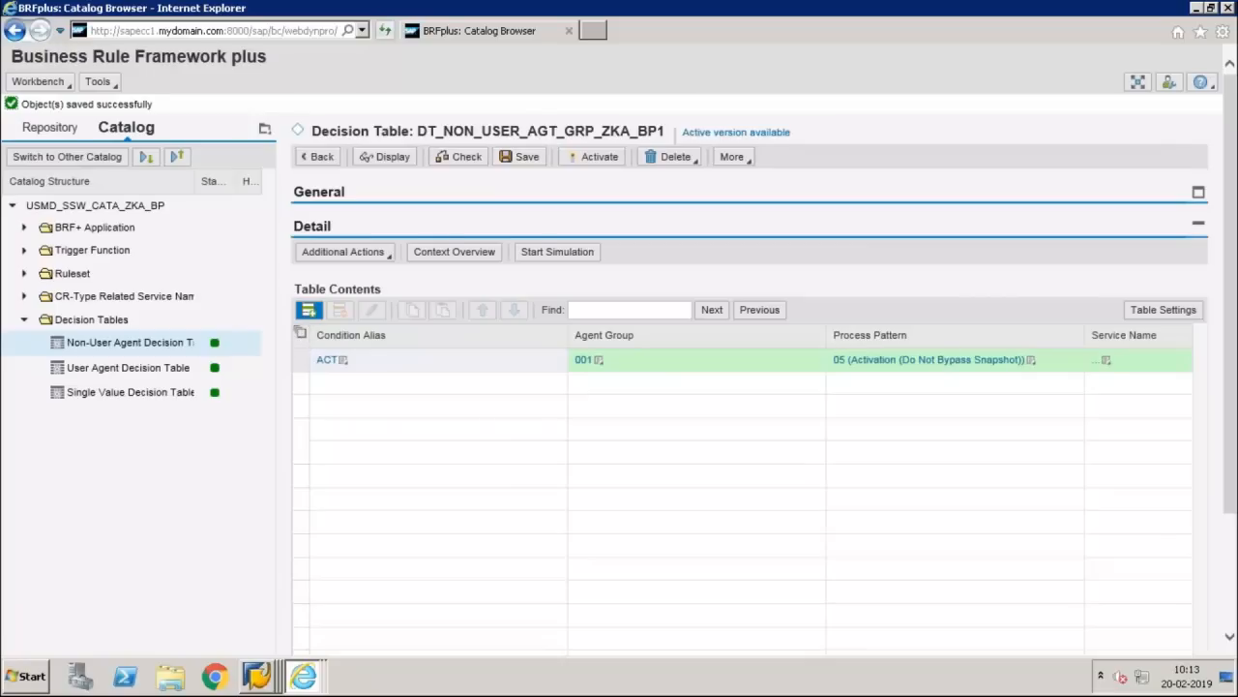
click(309, 310)
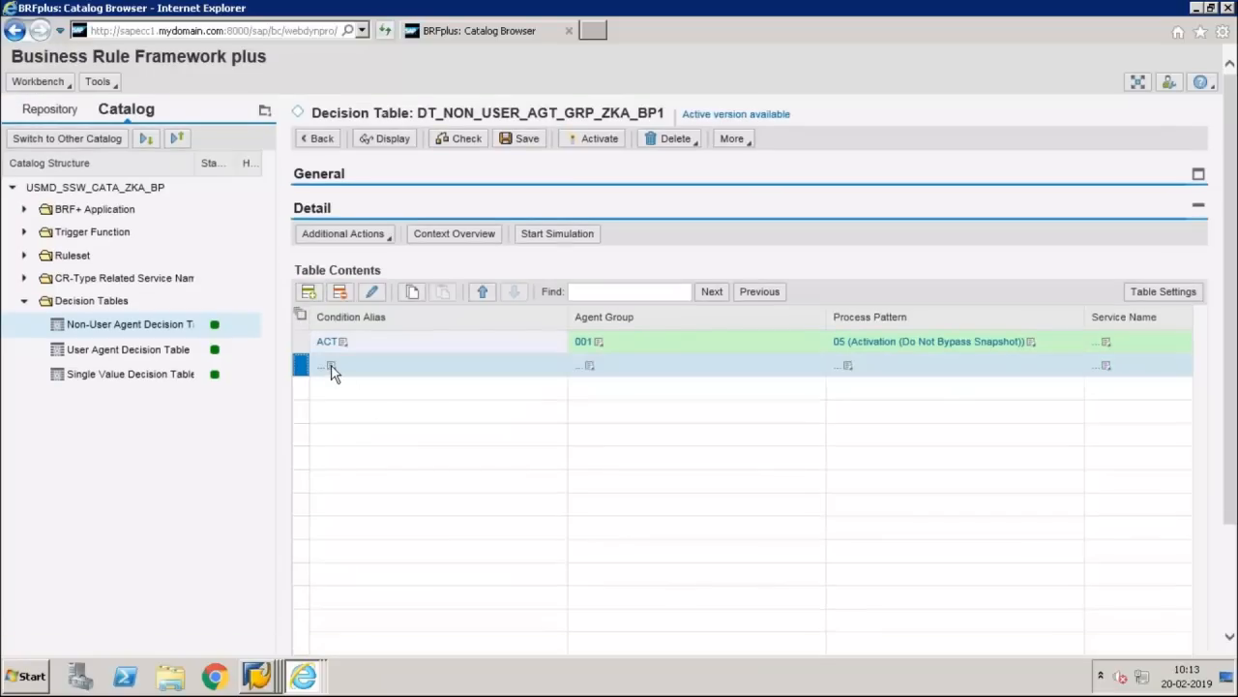
Step: Give the second row condition alias COM and agent group 001
click(332, 366)
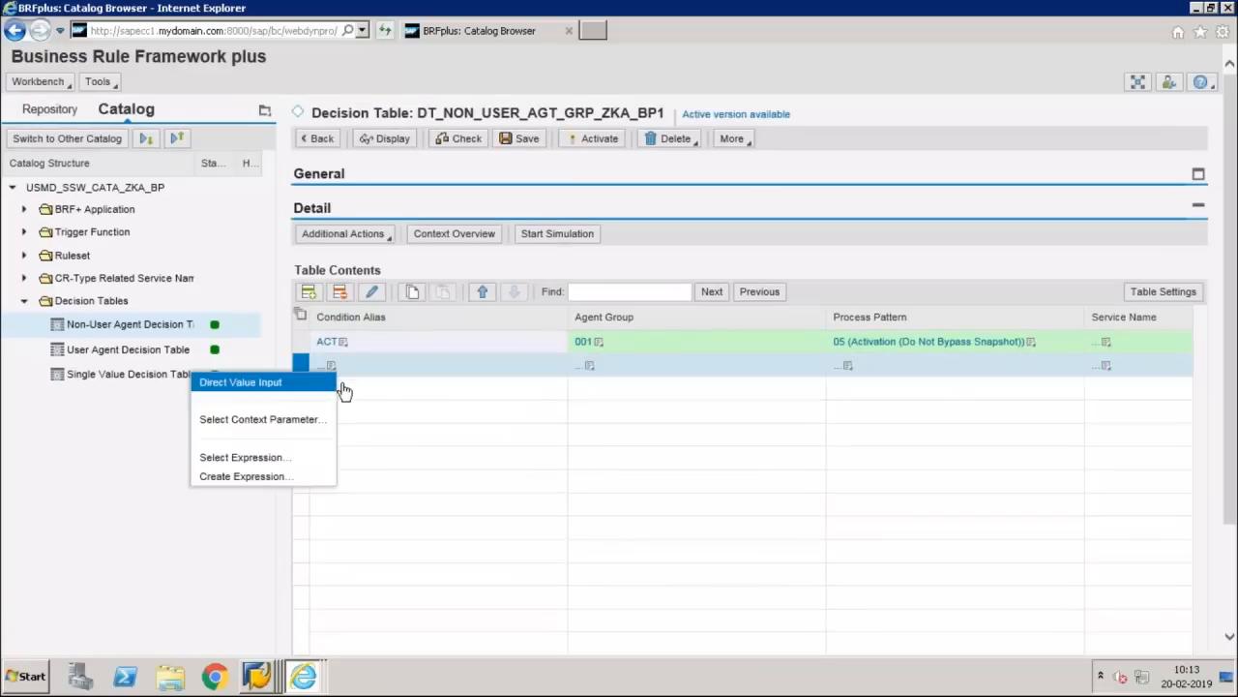
click(273, 385)
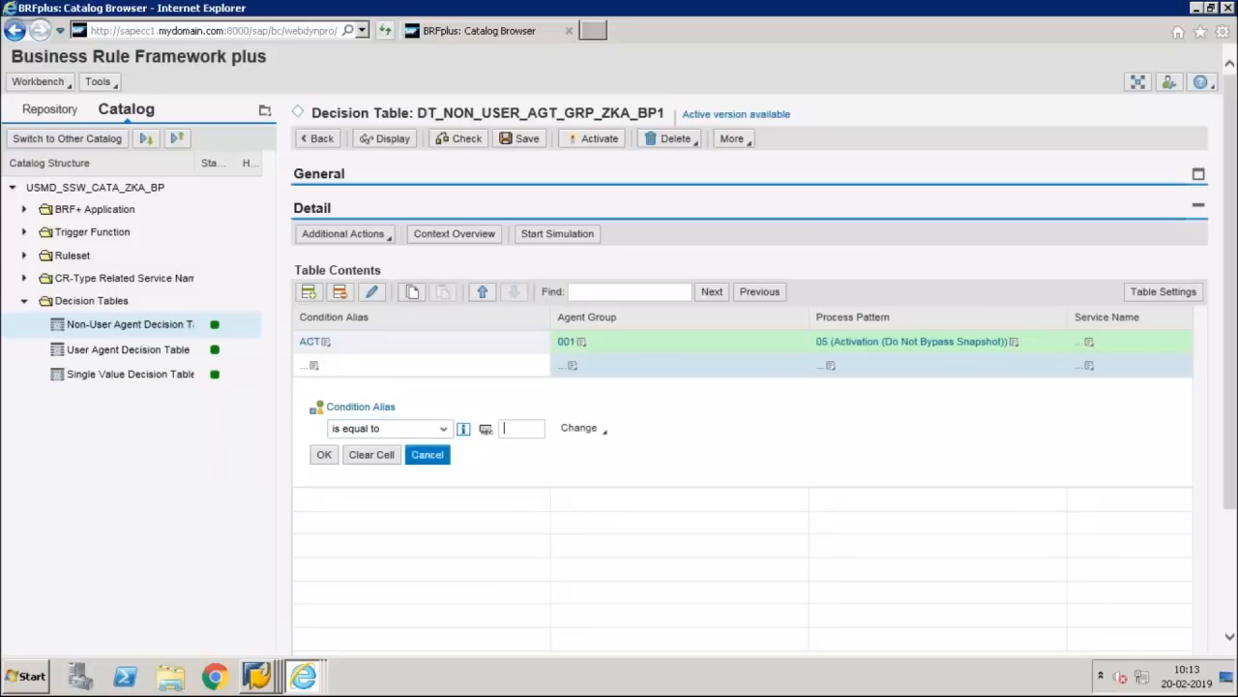
text(COM)
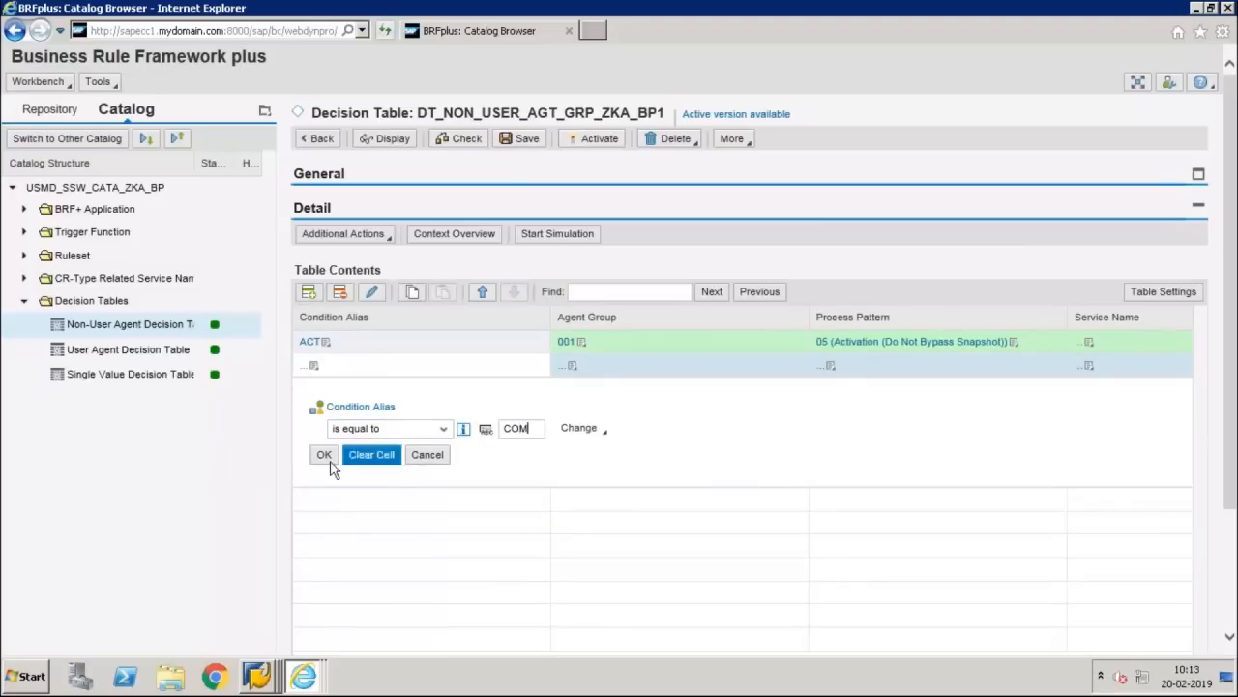
key(Return)
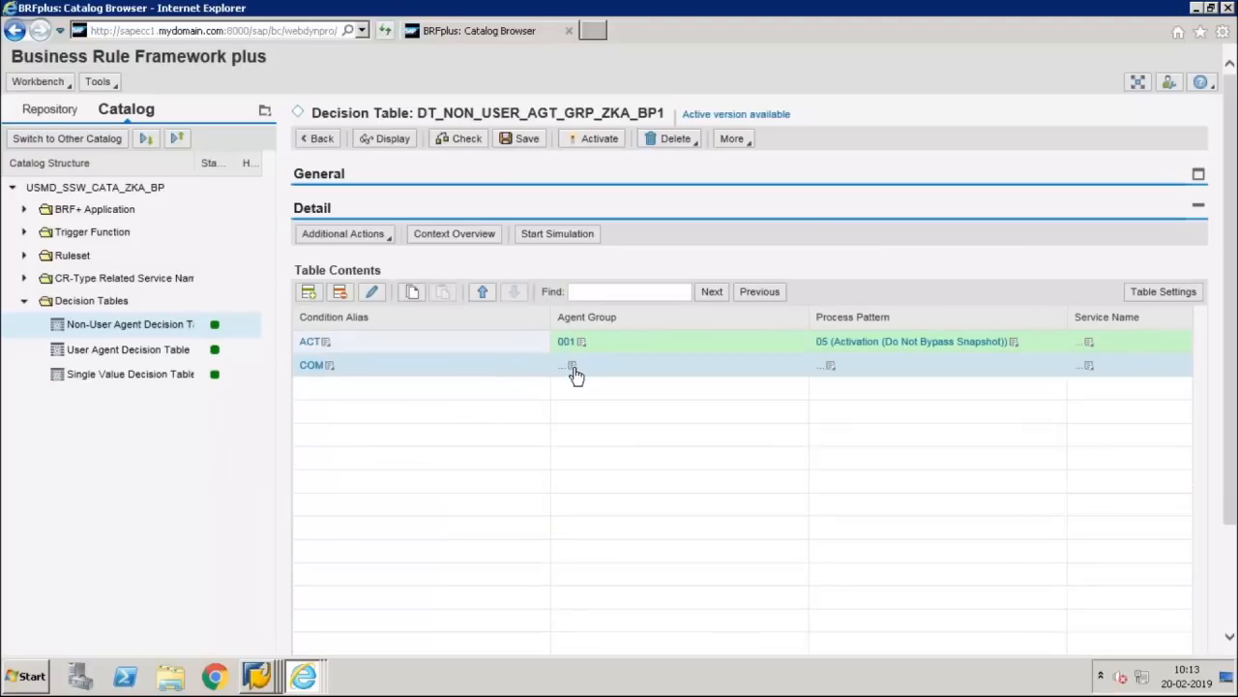
click(573, 371)
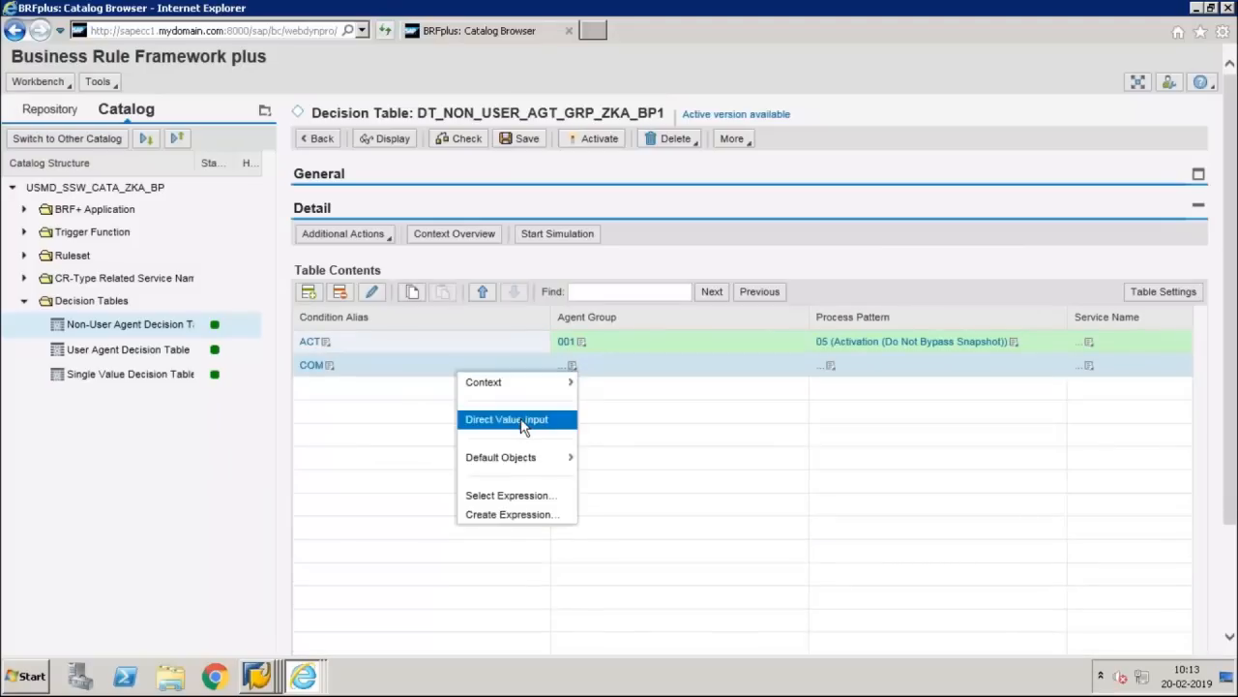
click(522, 420)
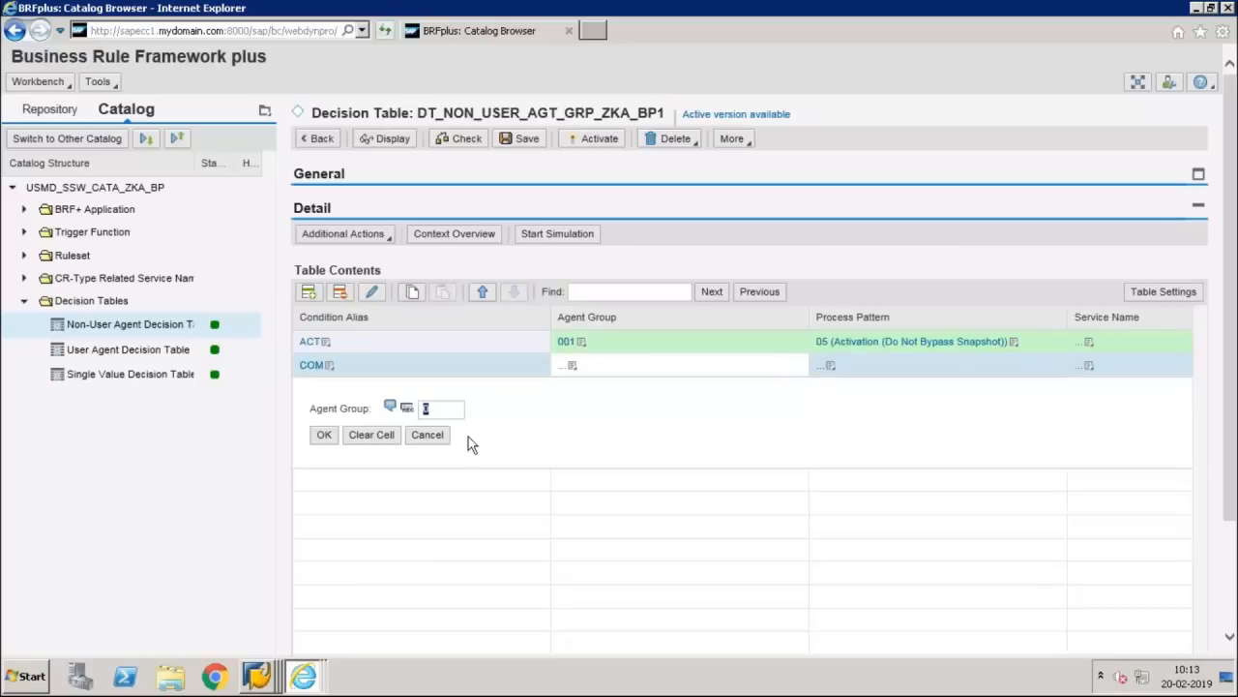
text(1)
click(324, 437)
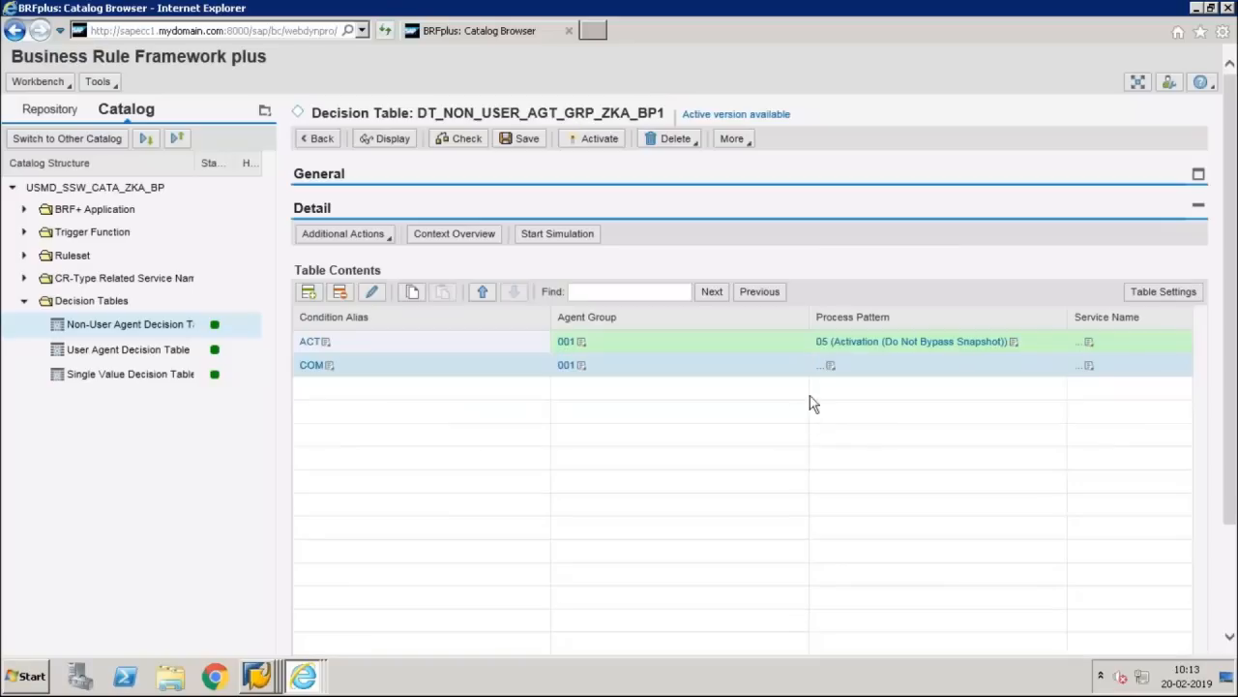
Step: Set the COM row's process pattern to 99, then check, save and activate the table
click(830, 366)
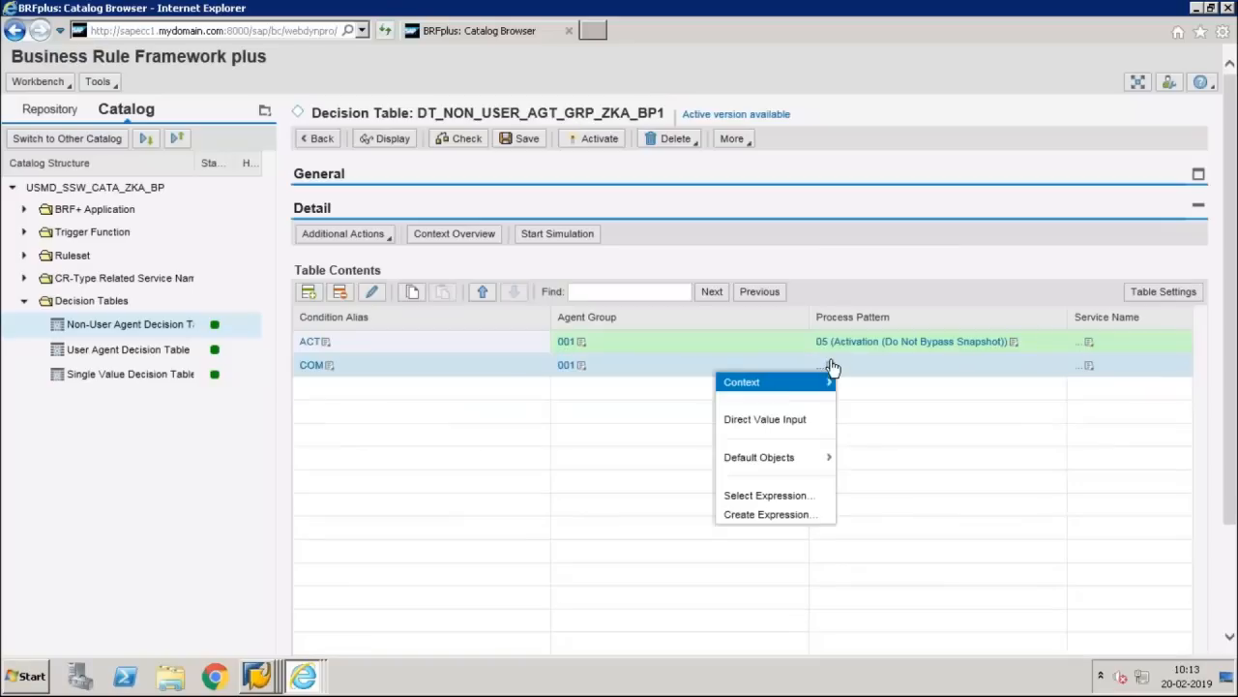
click(773, 419)
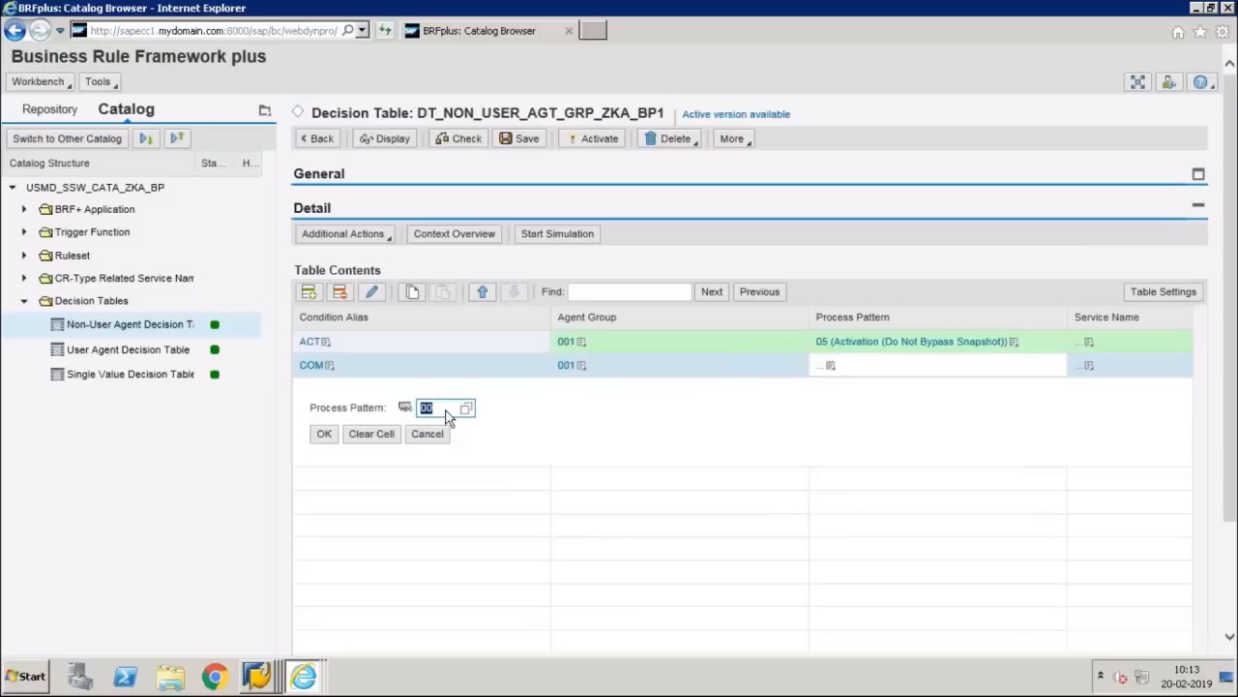
text(99)
click(326, 437)
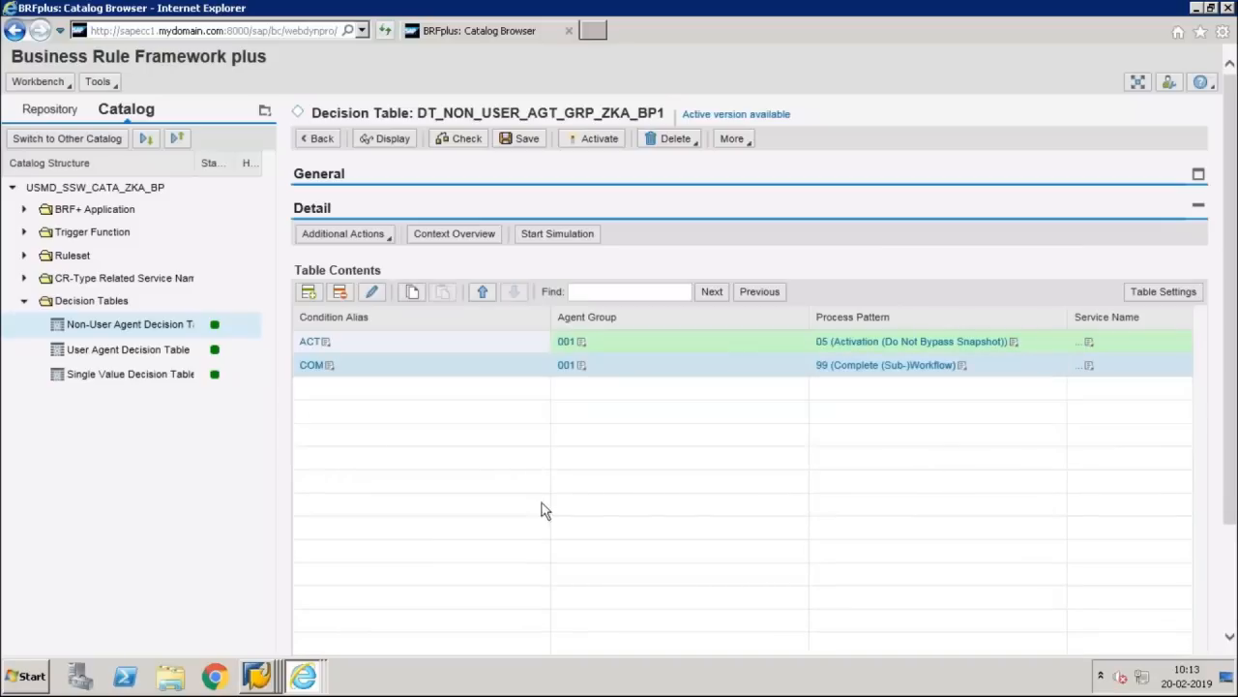
click(467, 140)
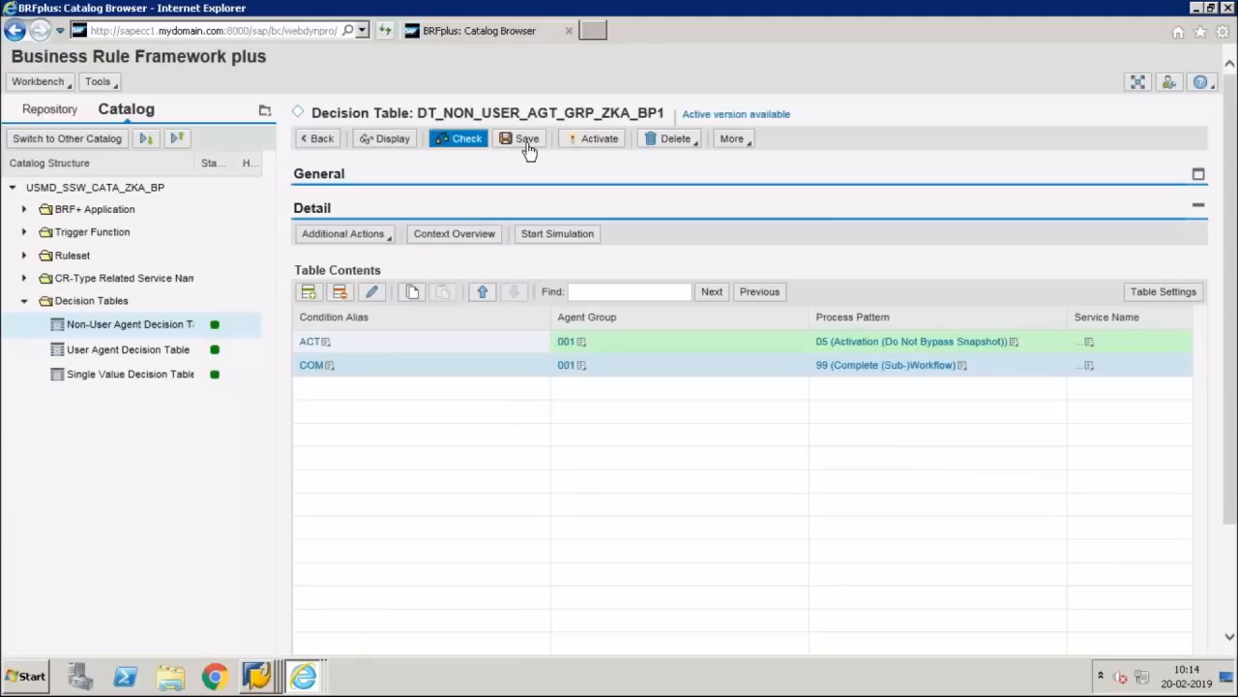
click(527, 144)
click(592, 155)
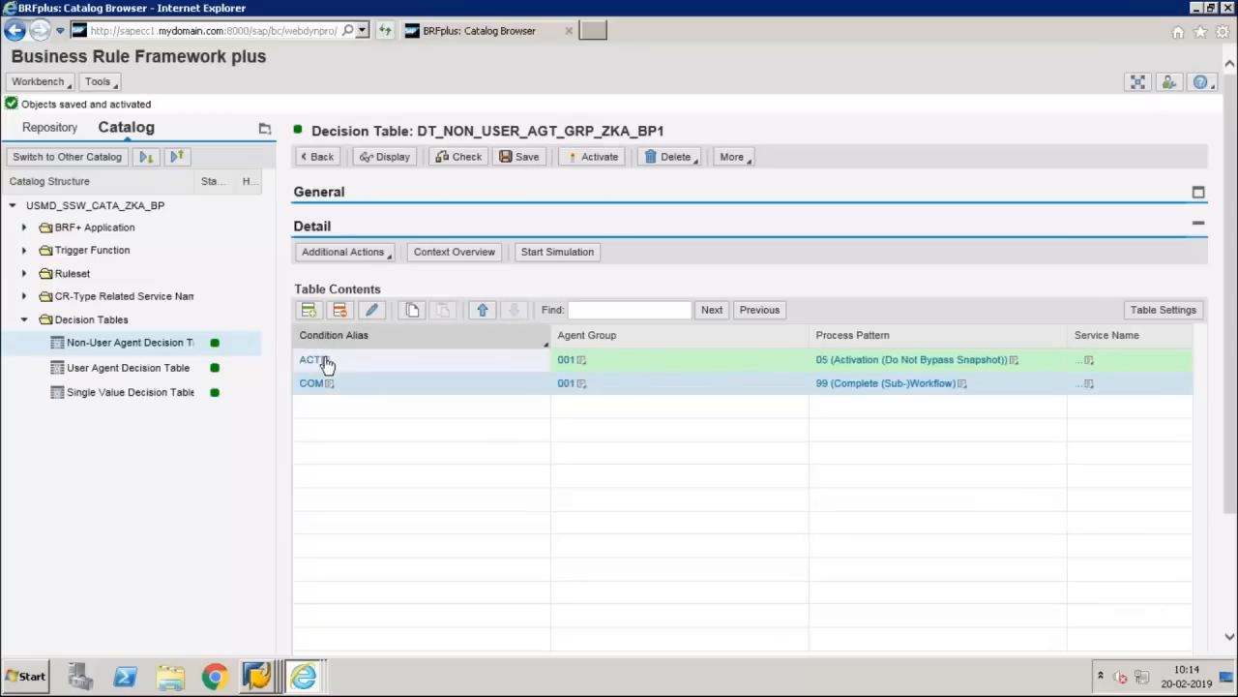
Step: Put the single value decision table in edit mode and open a new row in the Row Editor
click(143, 393)
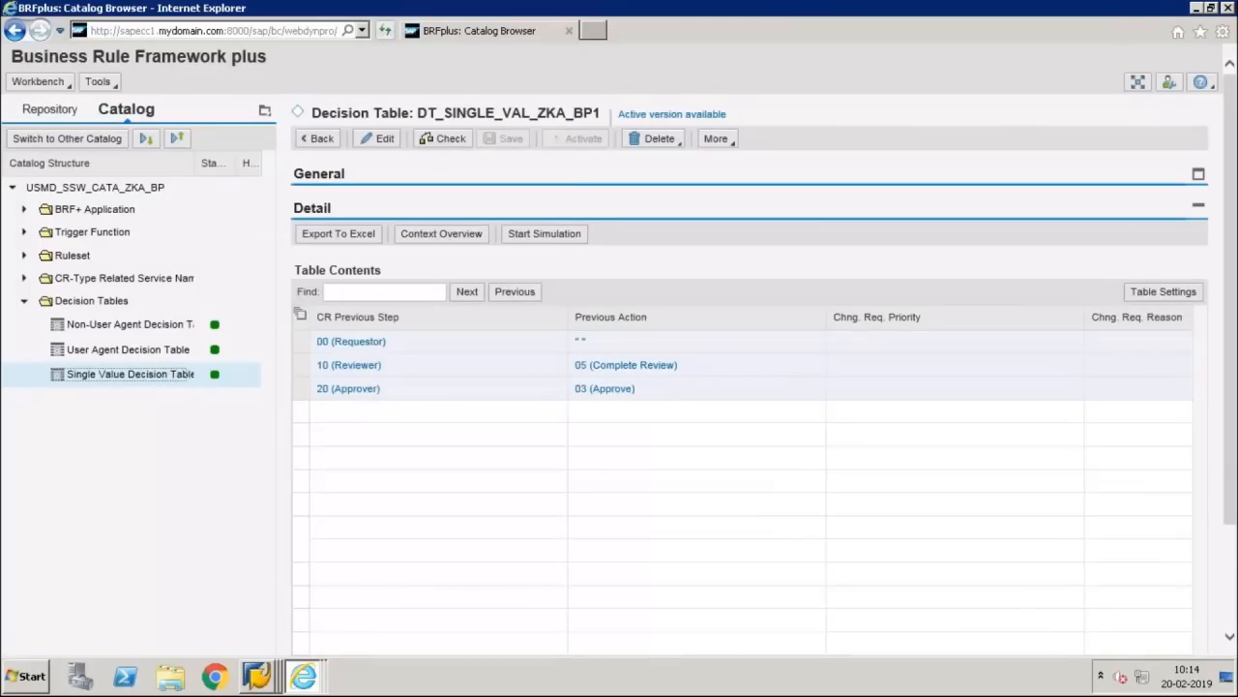
click(377, 138)
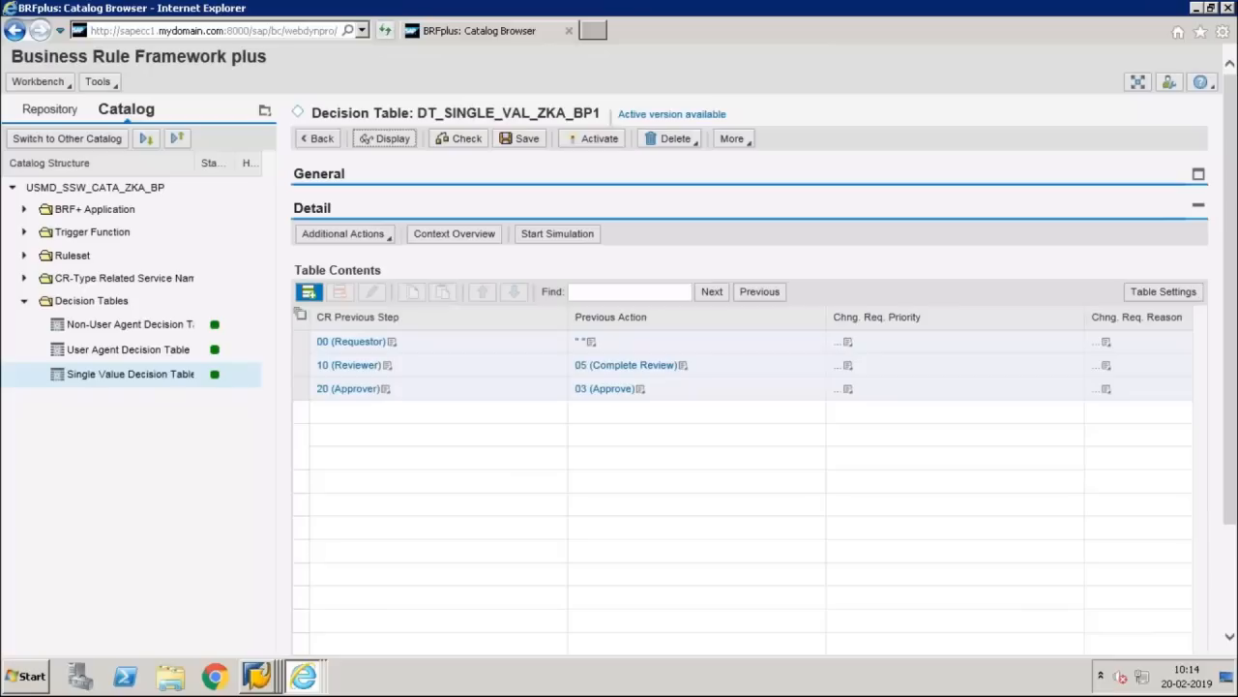
click(308, 292)
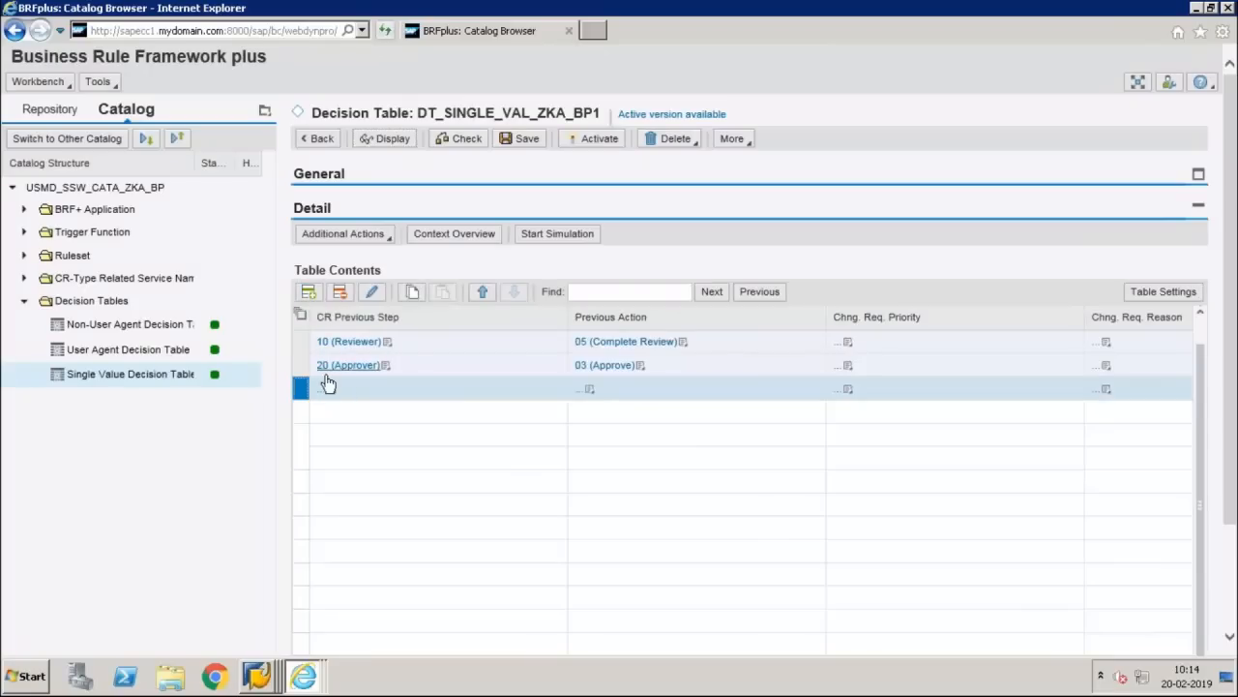
click(375, 292)
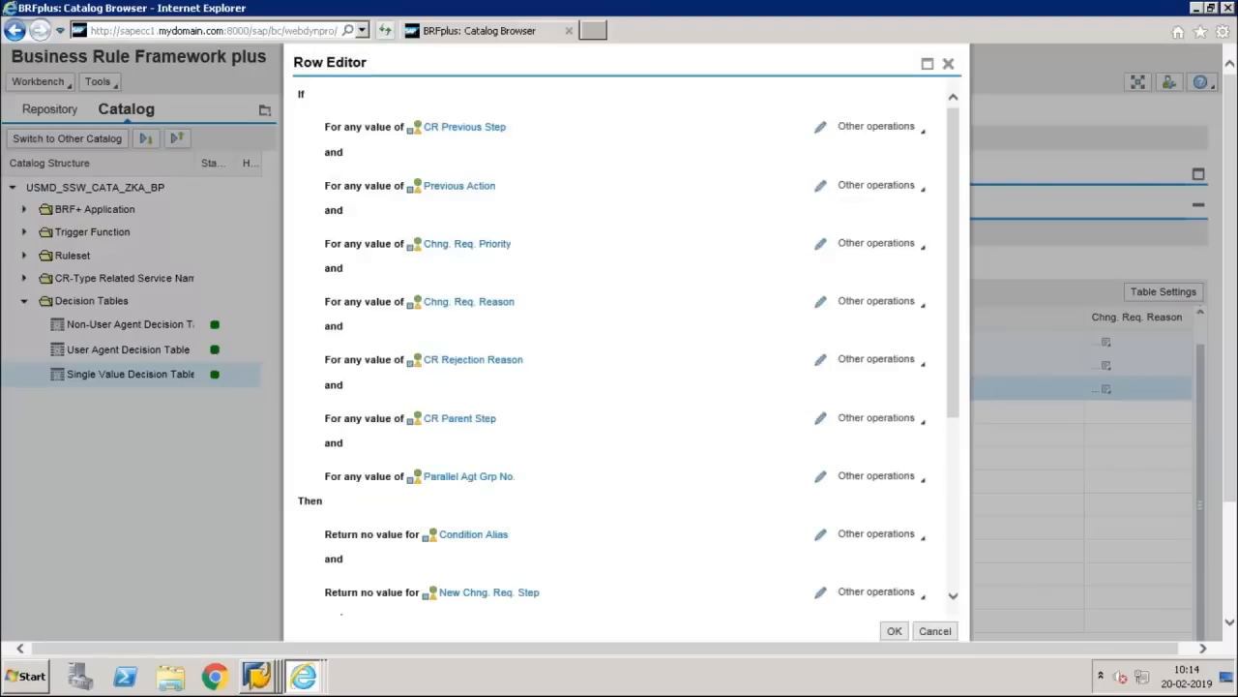
Step: Set conditions CR Previous Step 30 (Activation) and Previous Action 31
click(820, 128)
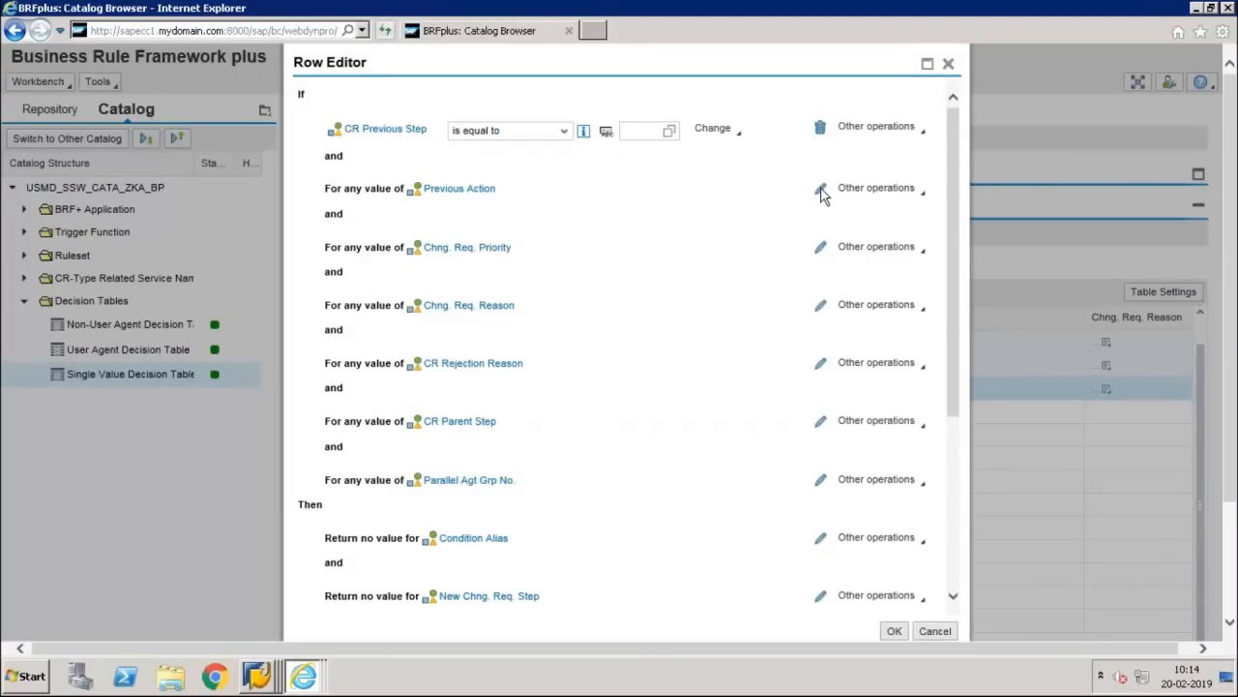
click(821, 189)
click(669, 135)
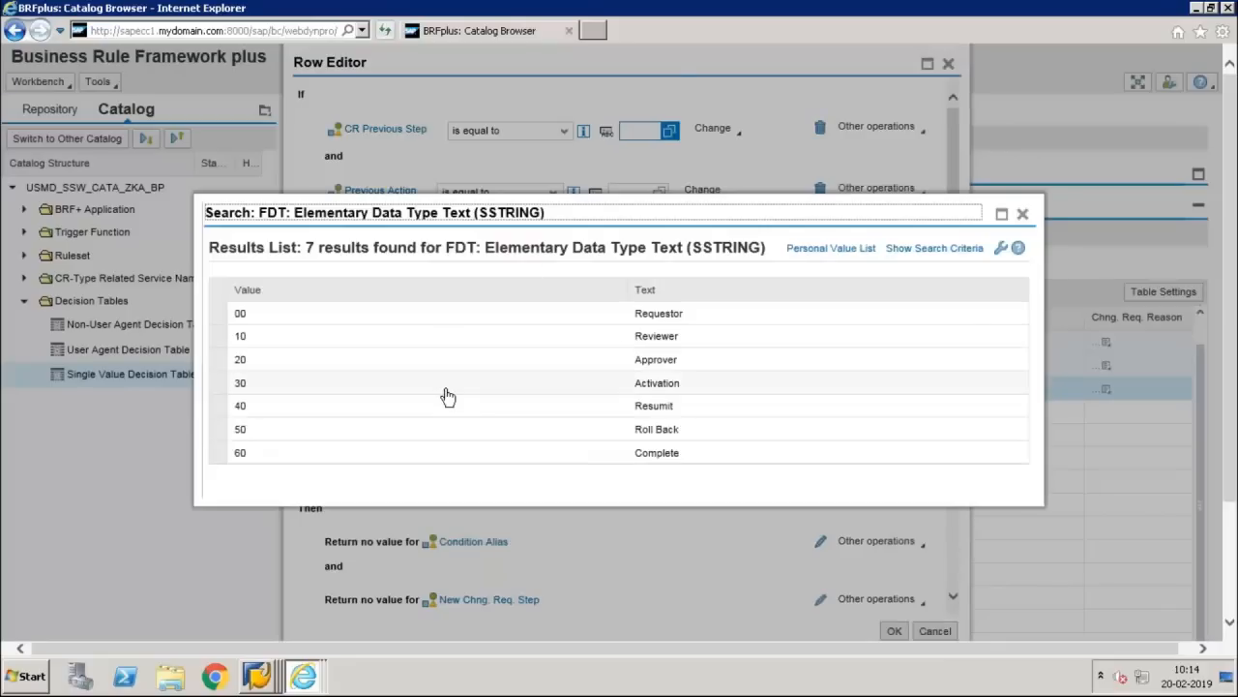
click(448, 396)
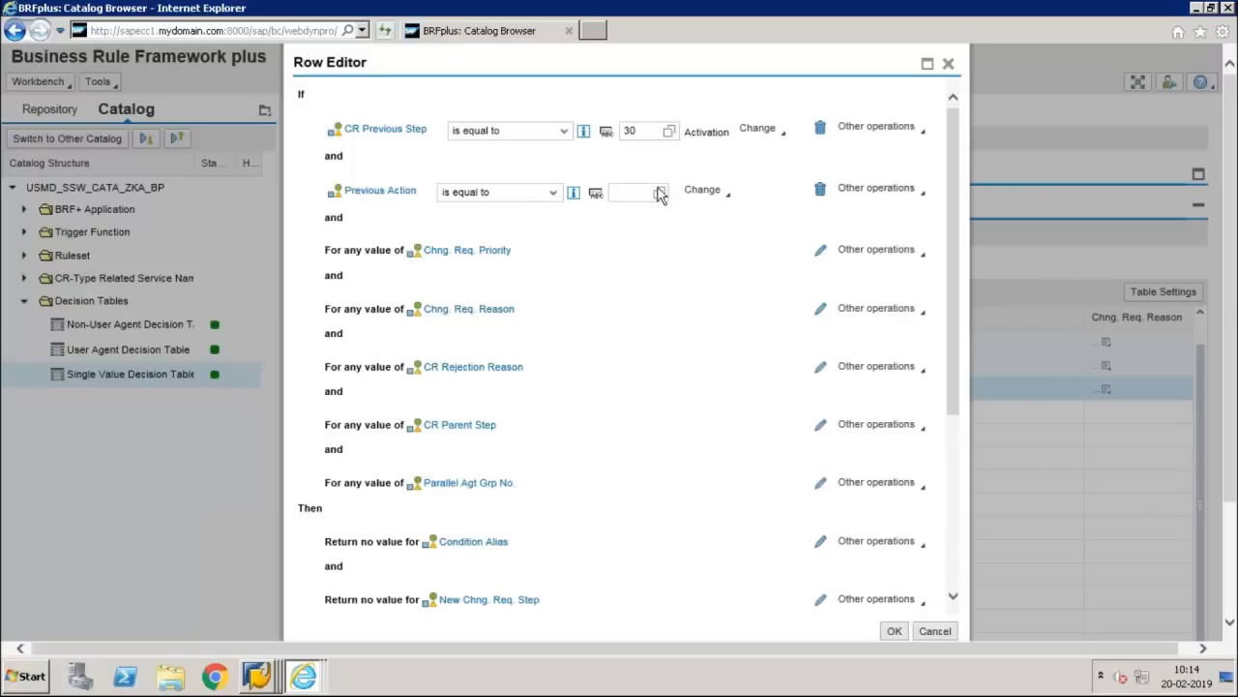
click(634, 193)
text(31)
key(Down)
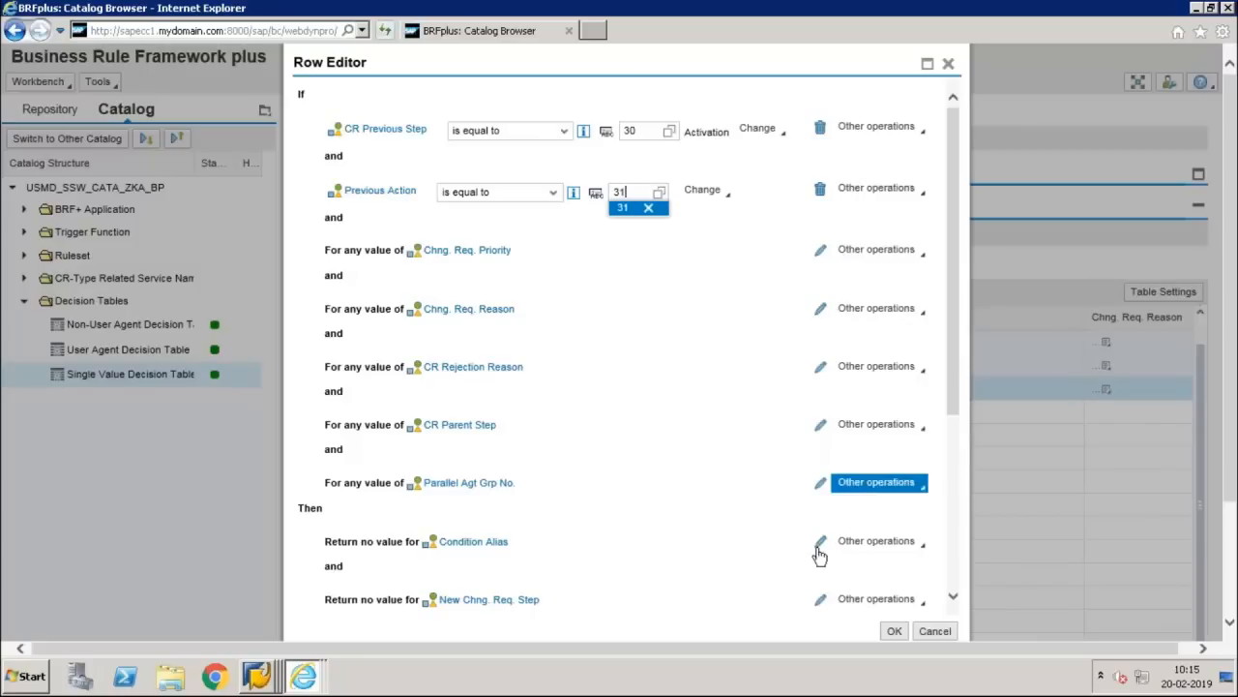
key(Return)
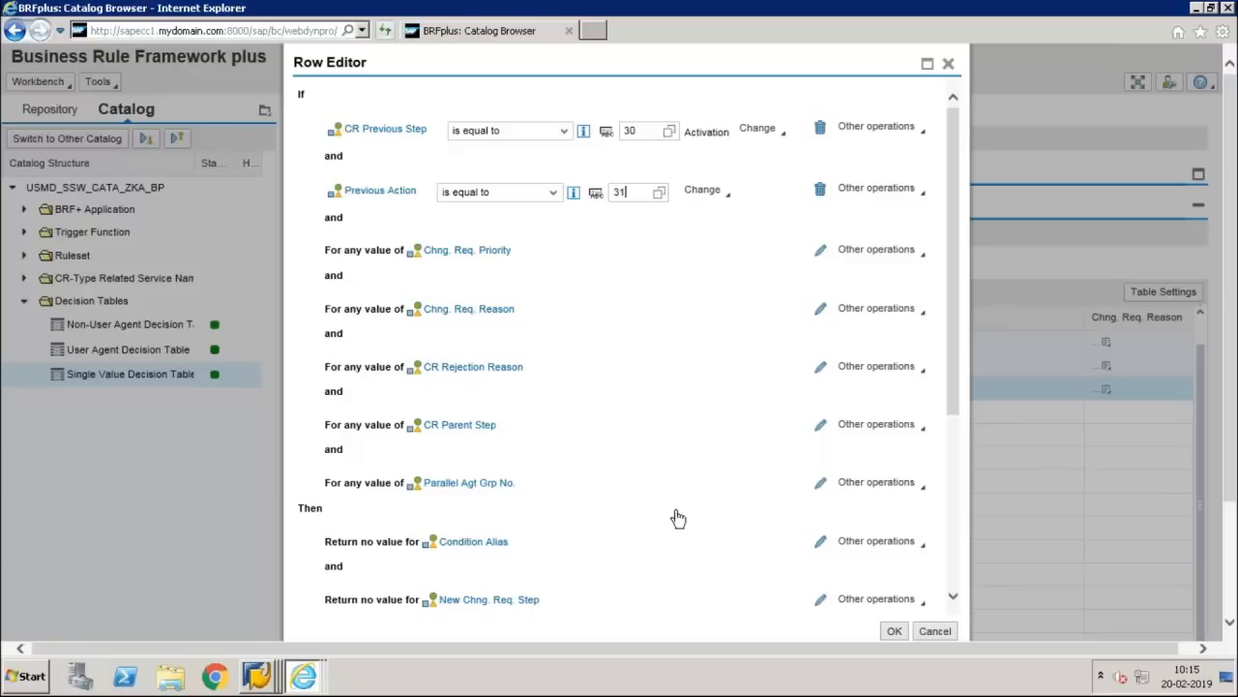
Step: Set results Condition Alias COM and New Chng. Req. Step 60 (Complete), then add New CR Status
click(675, 519)
click(567, 544)
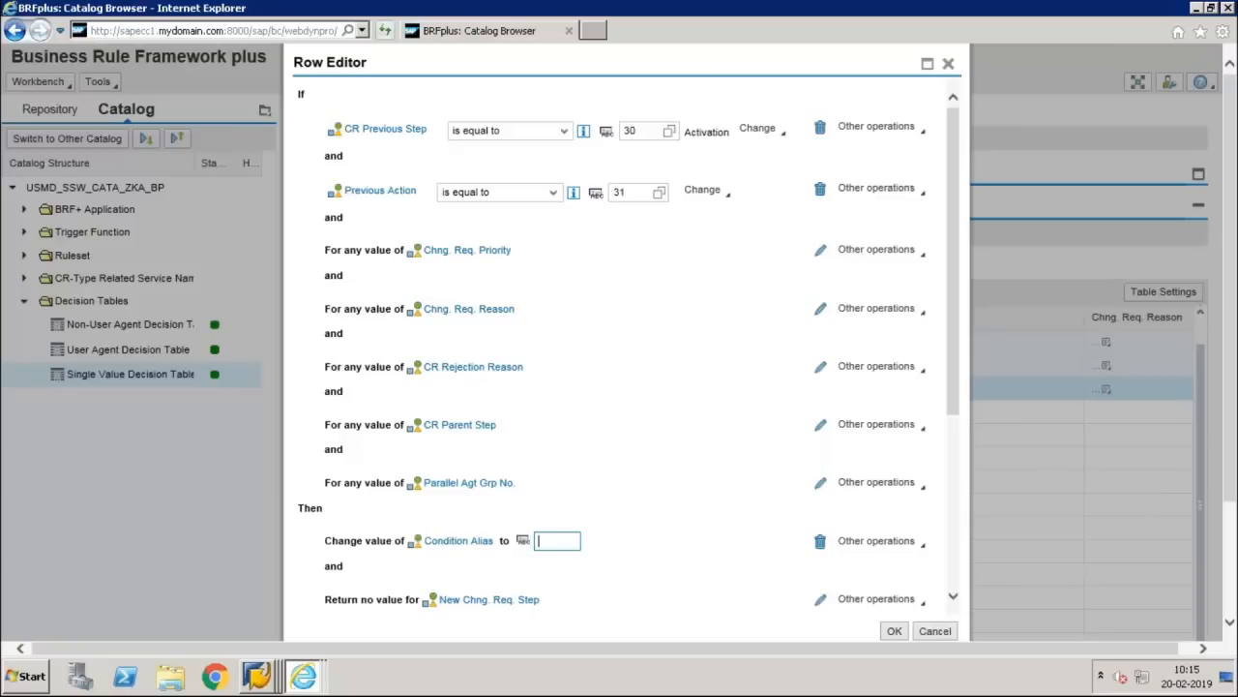
text(COM)
click(818, 600)
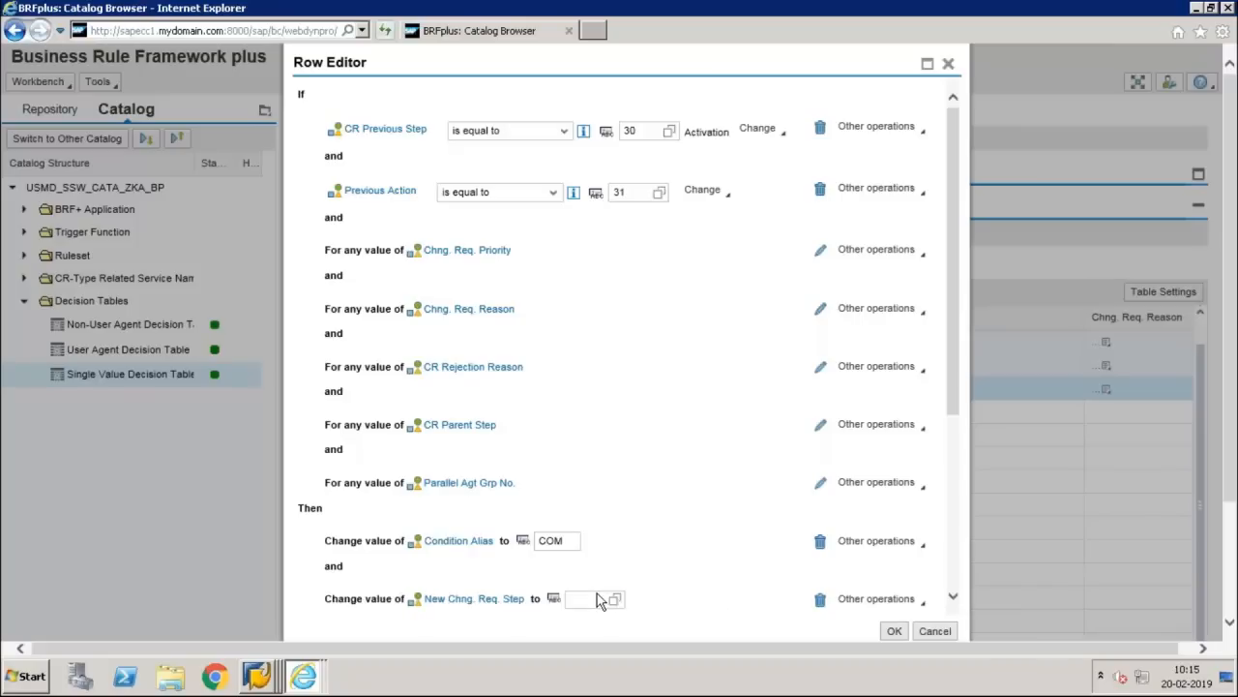
click(597, 596)
key(F4)
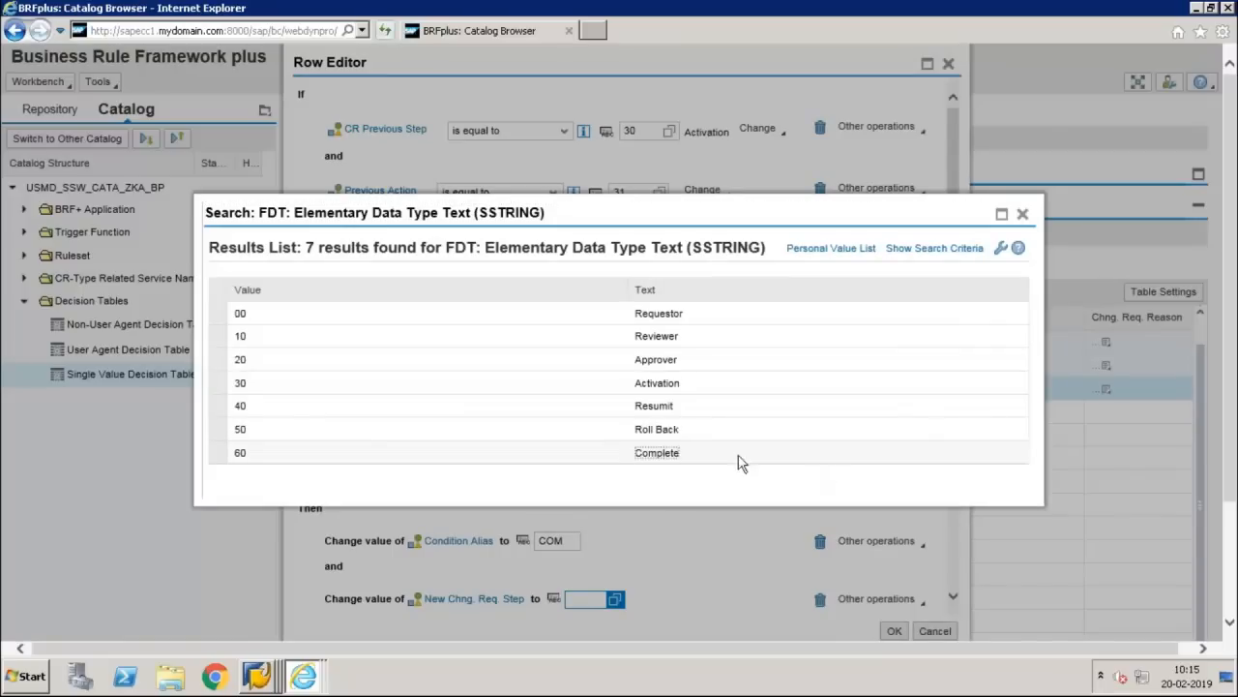
click(956, 451)
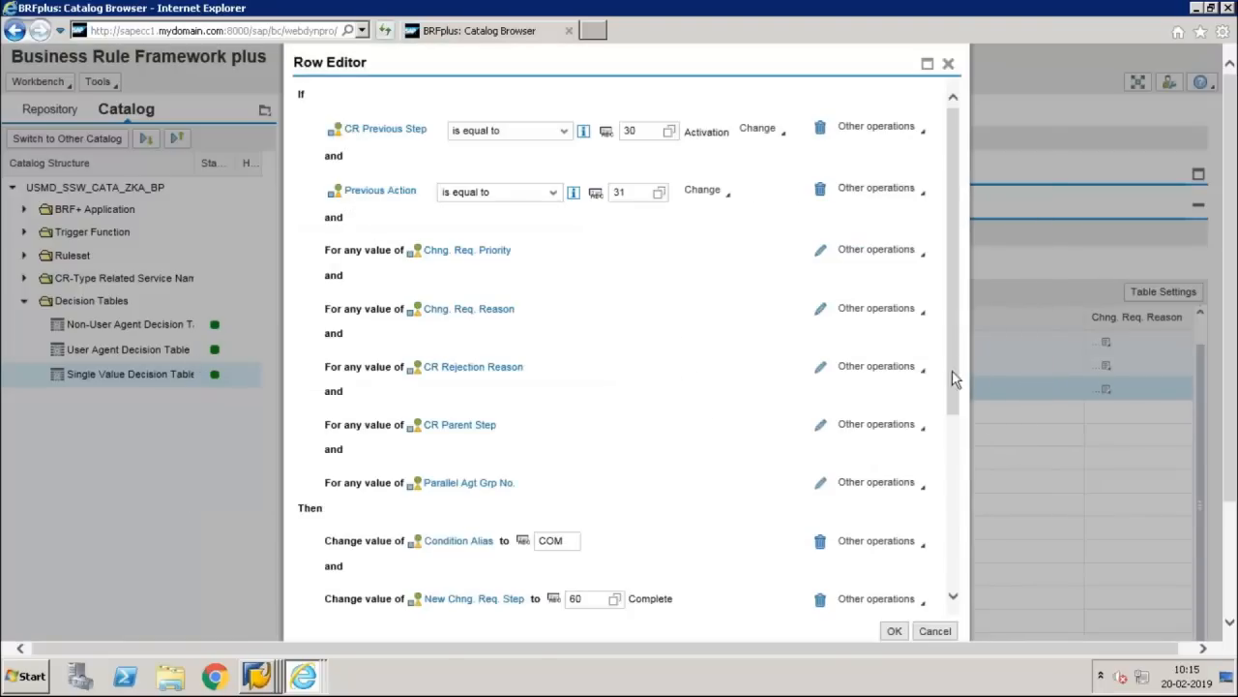
drag(958, 375, 950, 464)
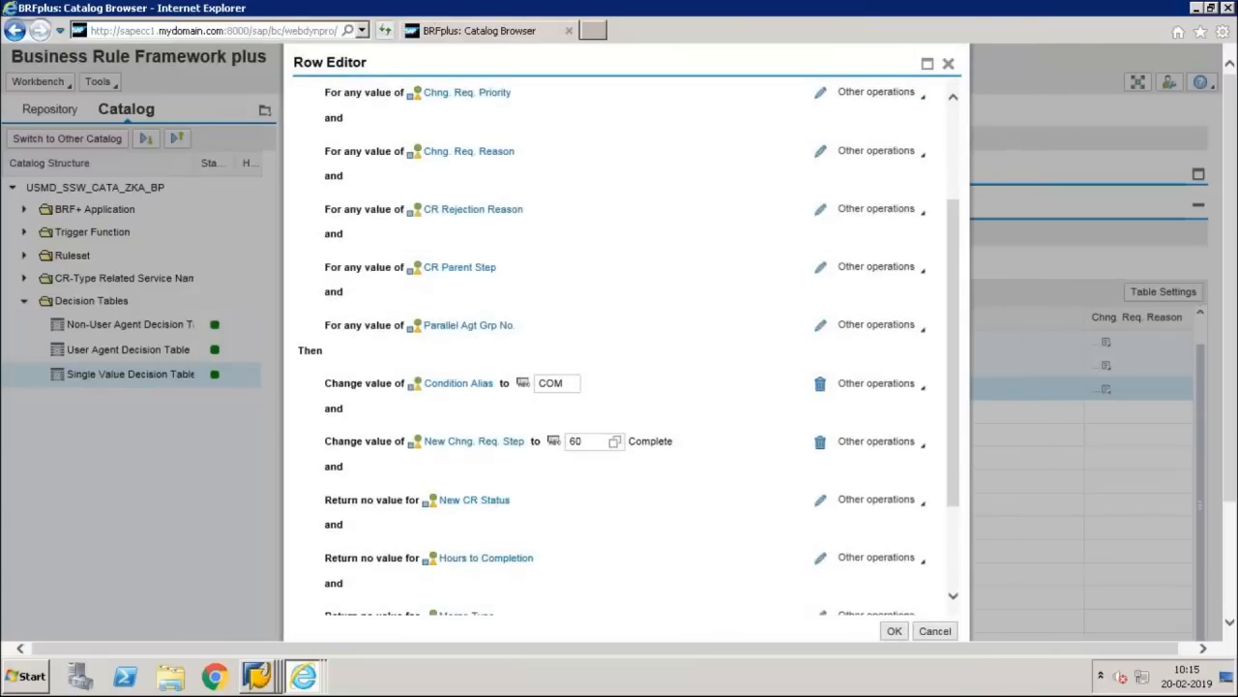
click(820, 500)
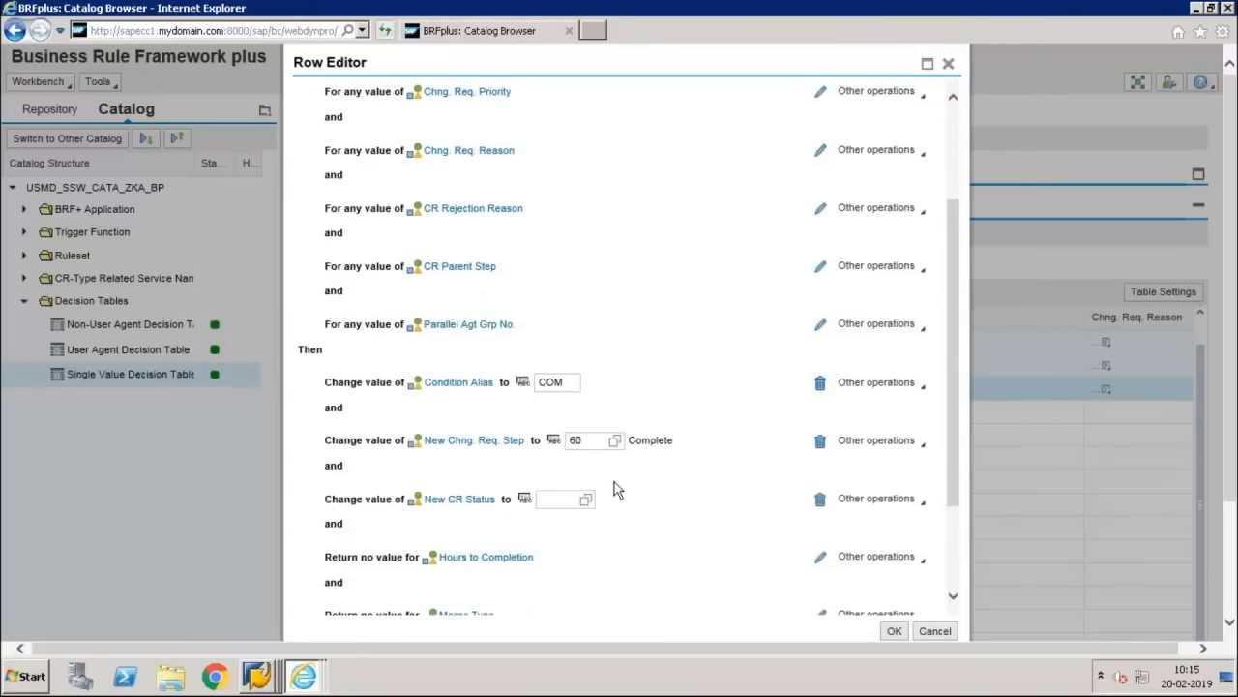
click(586, 500)
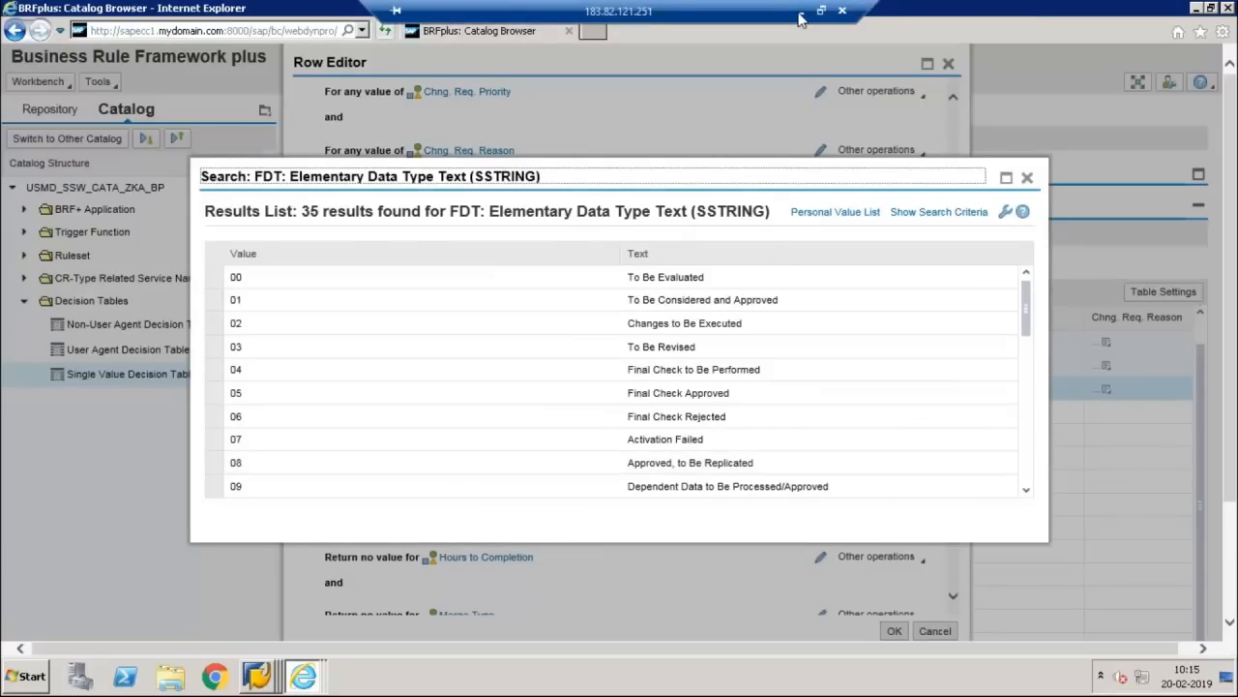
Step: Switch to the PowerPoint slides to view slide 36's COM row with group 1 and pattern 99
click(800, 19)
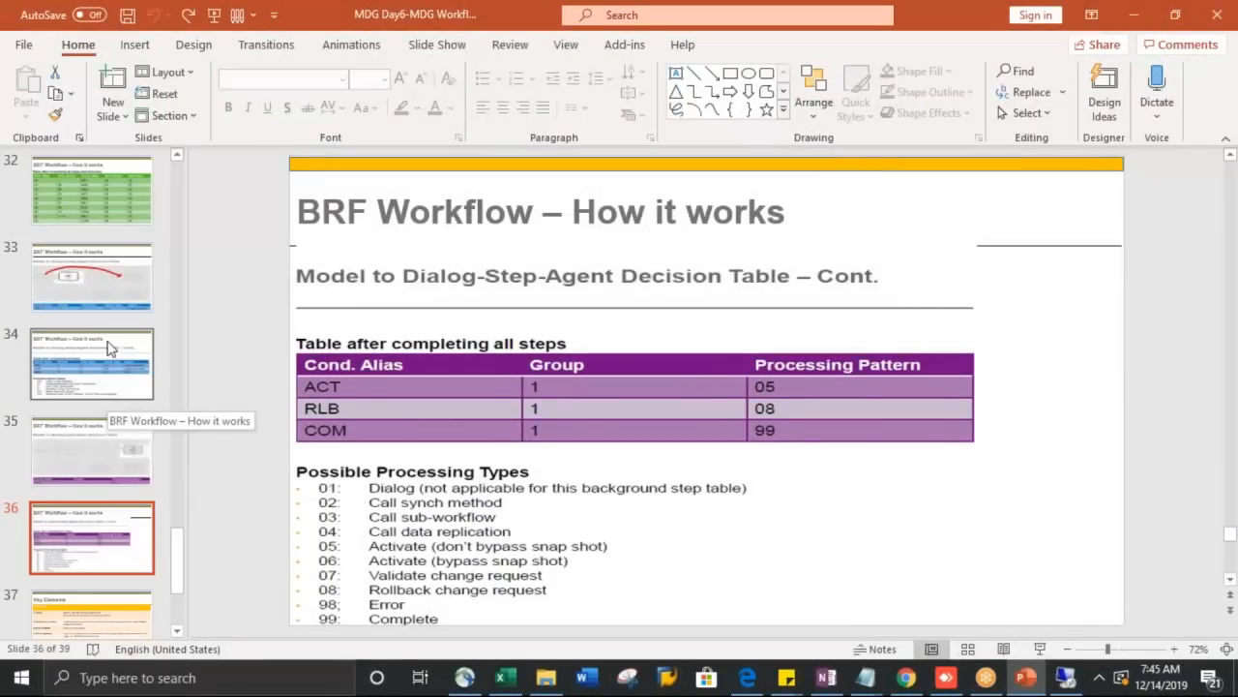
key(Up)
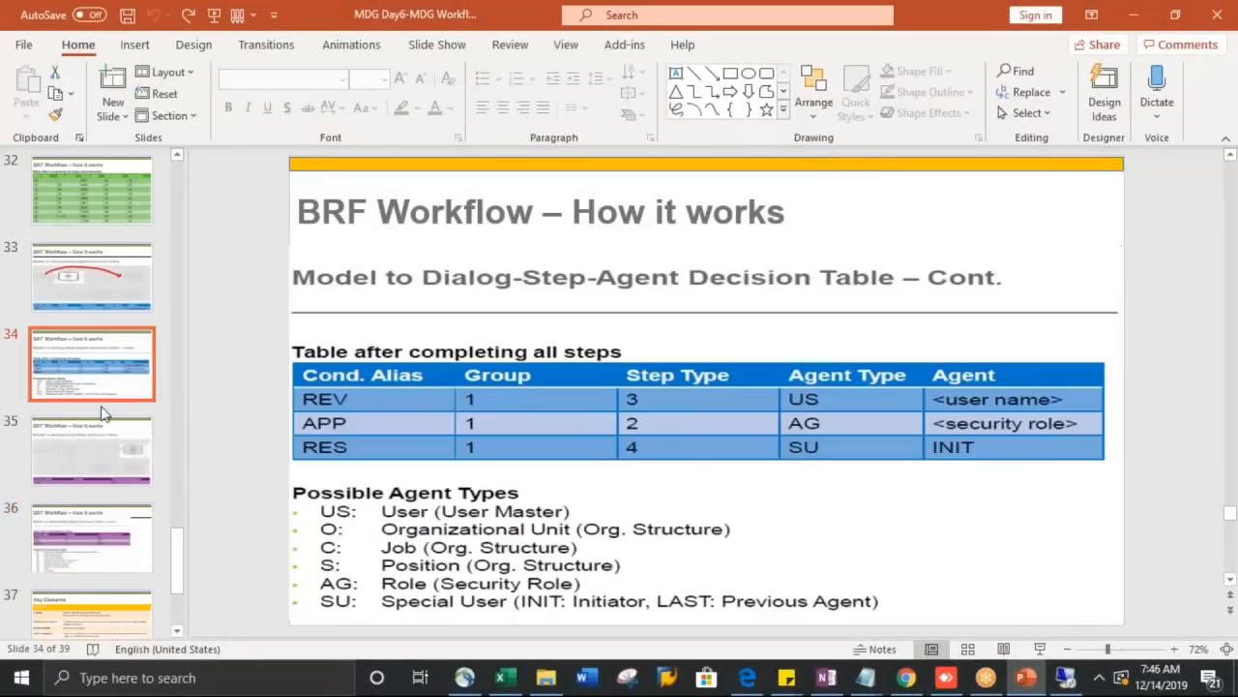
click(78, 525)
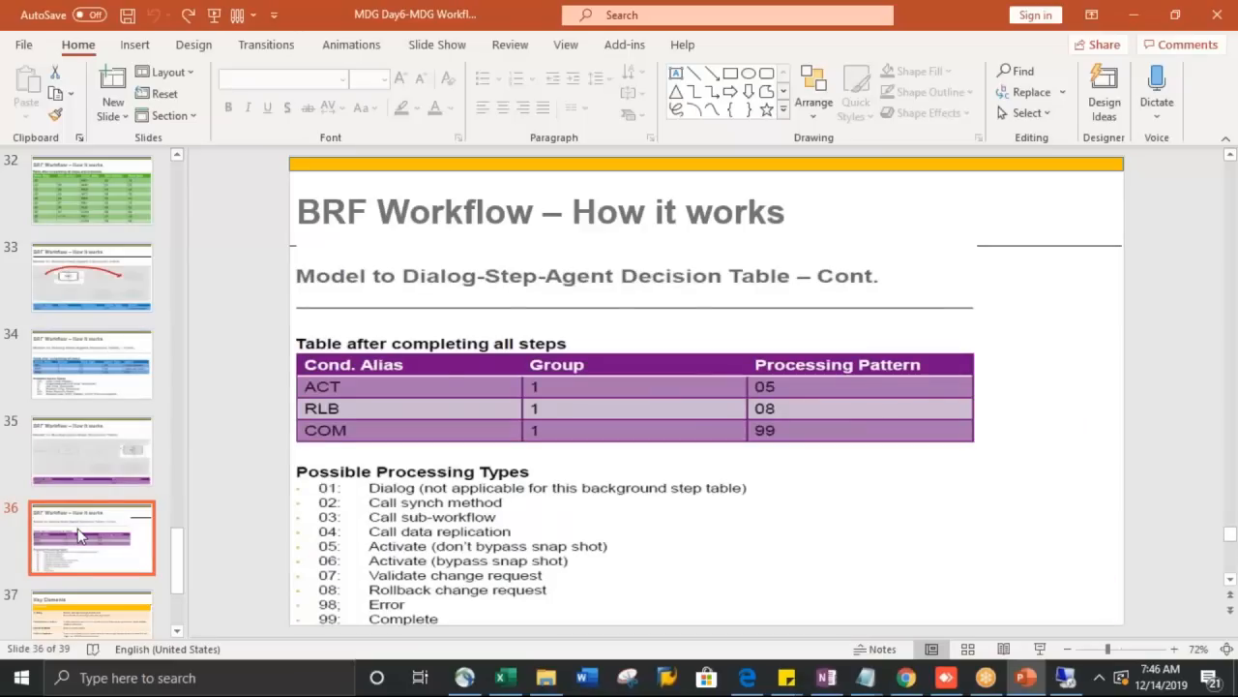
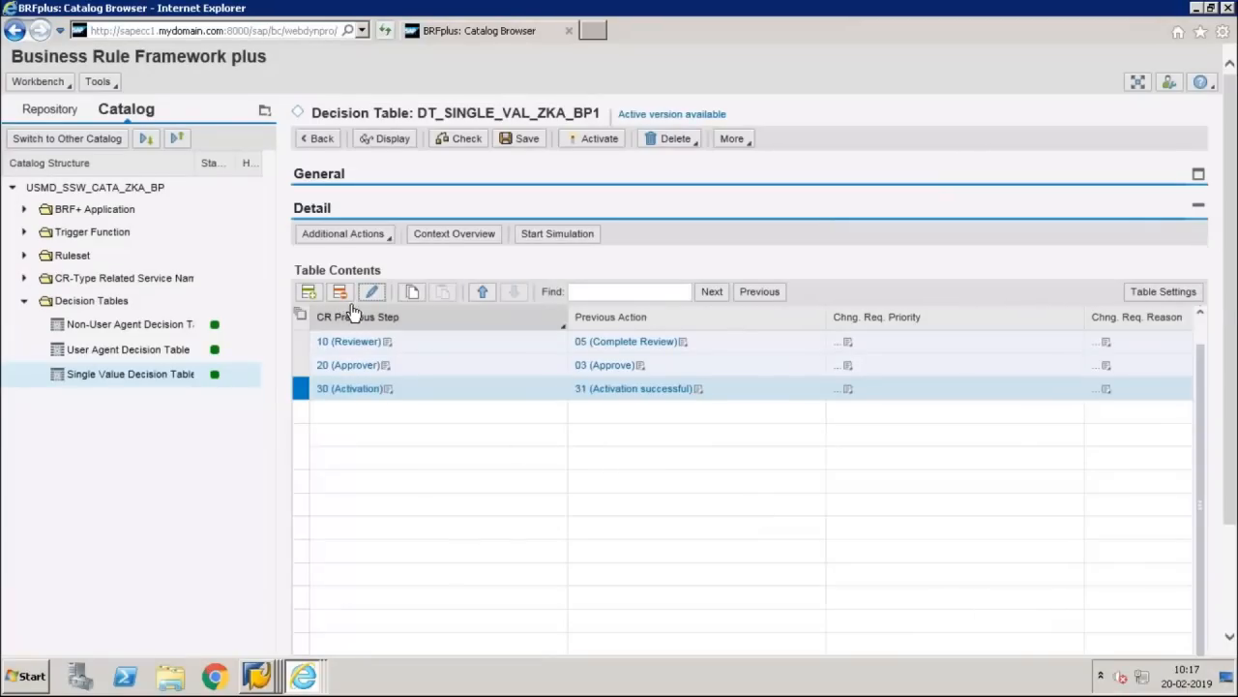
Step: Insert a blank row above the 30 (Activation) row of DT_SINGLE_VAL_ZKA_BP1
click(415, 293)
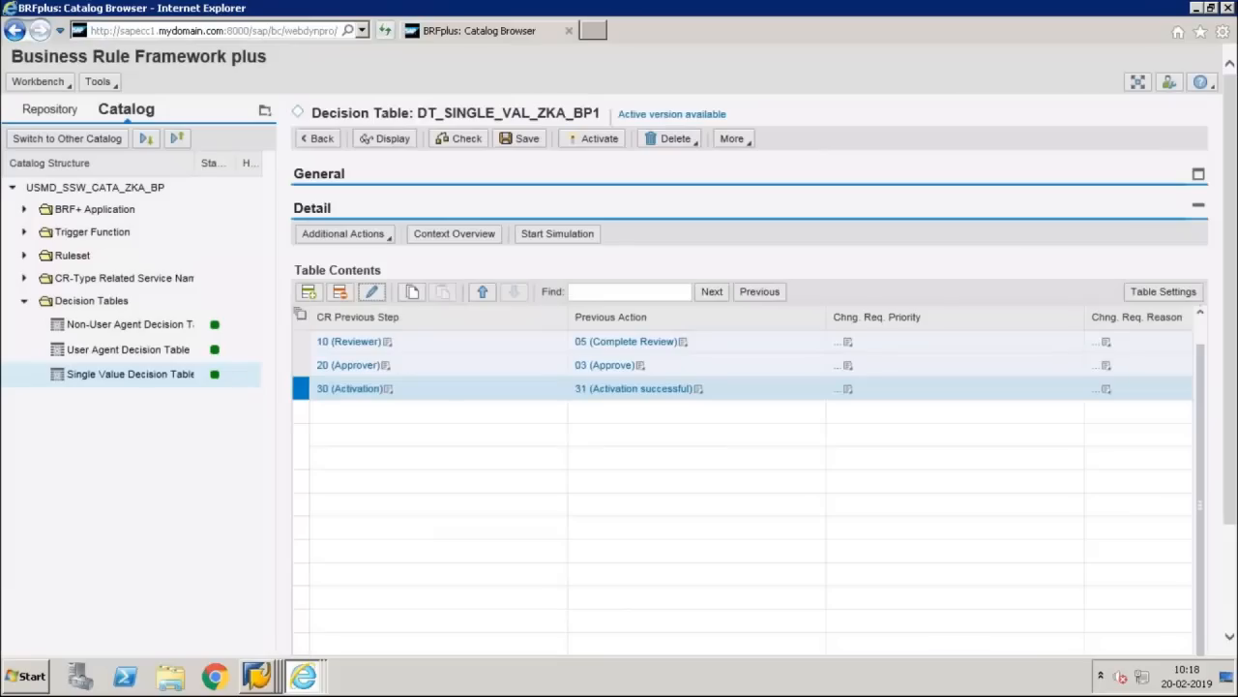
click(309, 292)
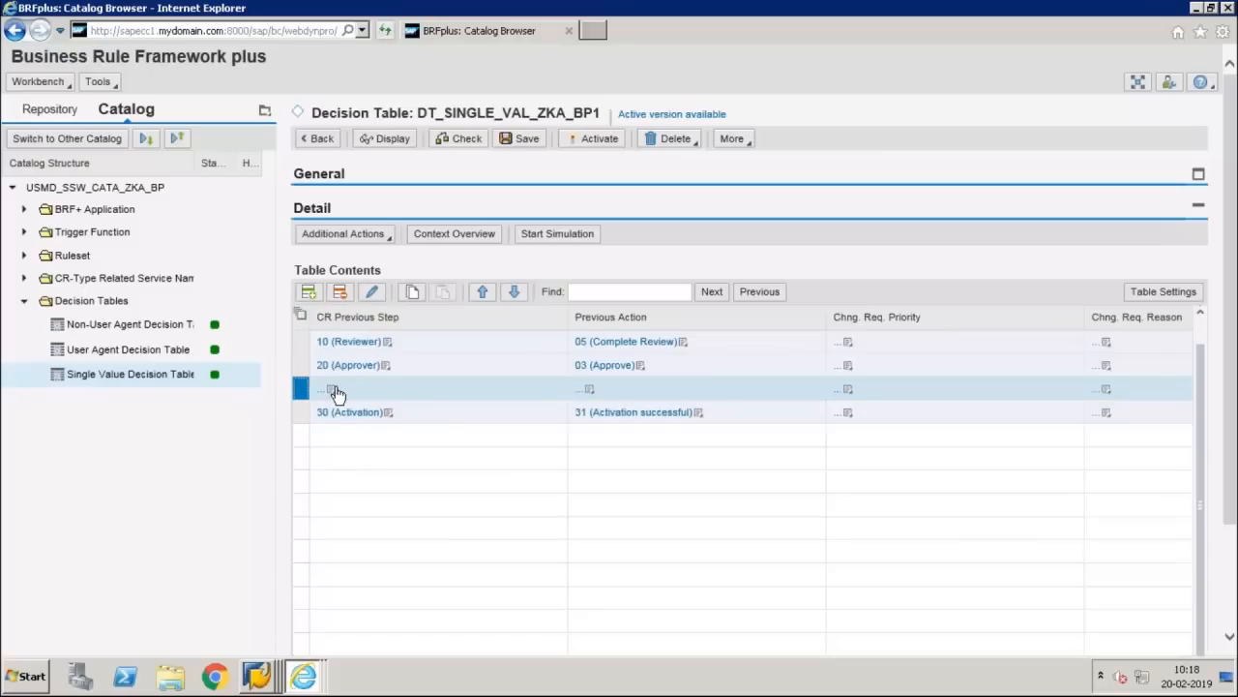
Step: Edit the new row and set CR Previous Step equal to 30
click(333, 390)
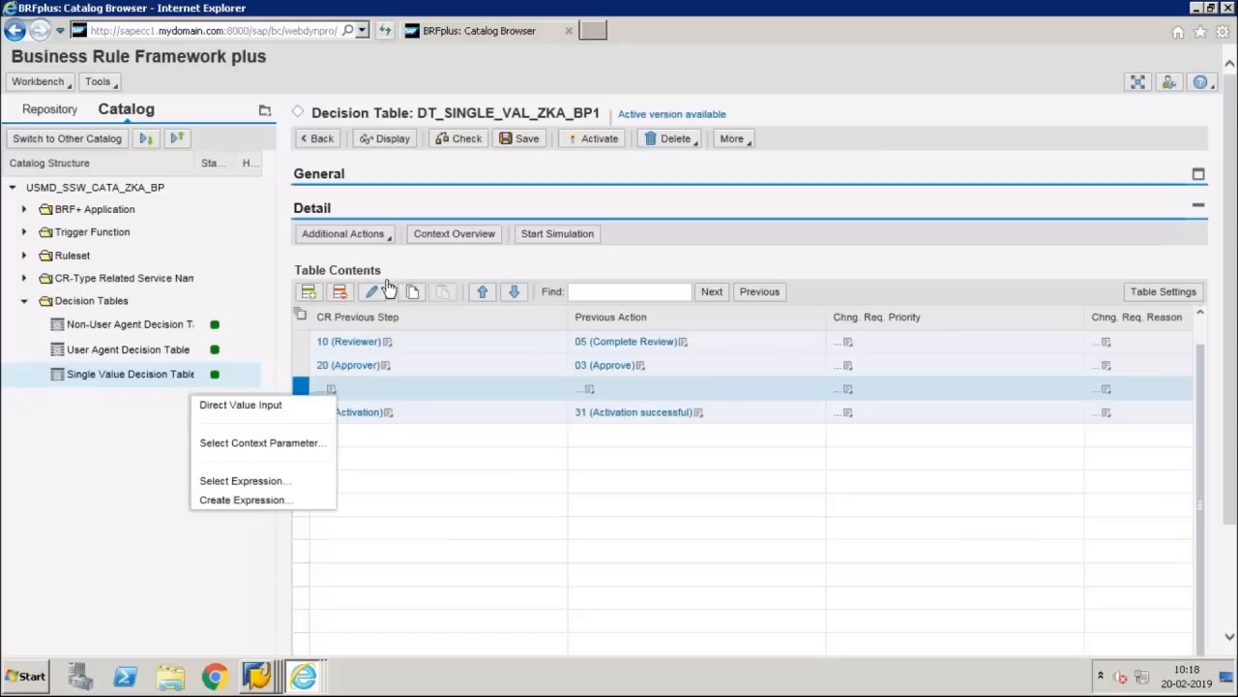
click(241, 405)
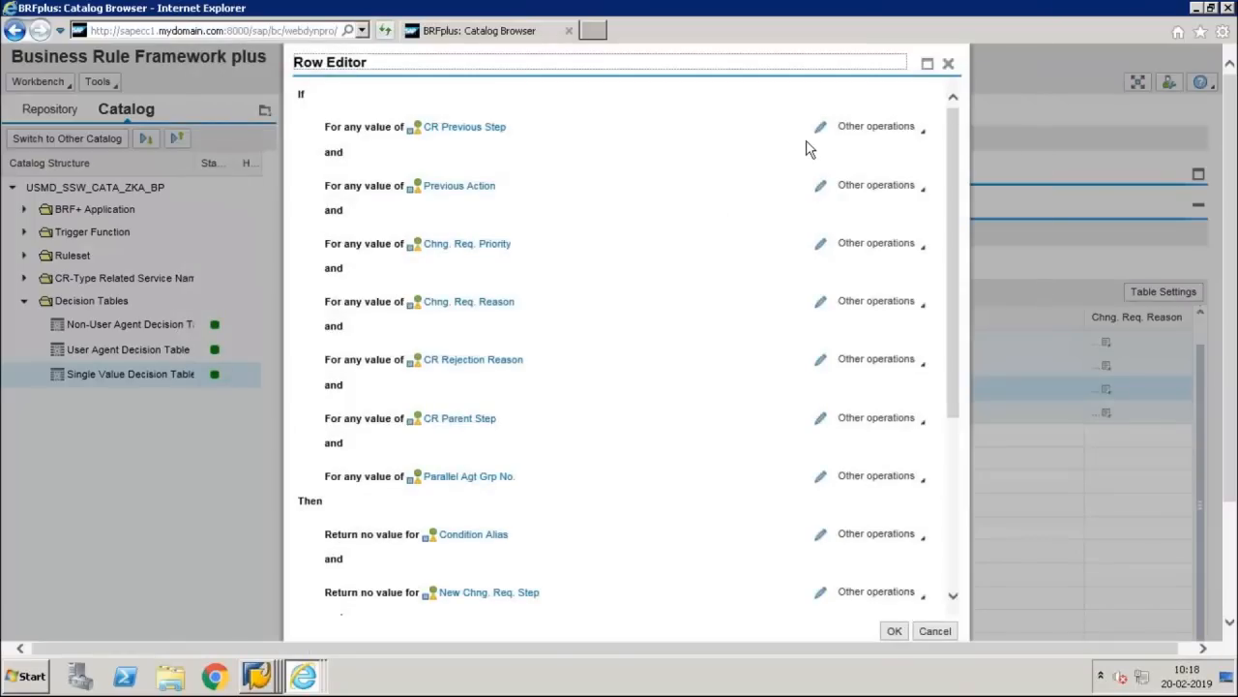
click(819, 131)
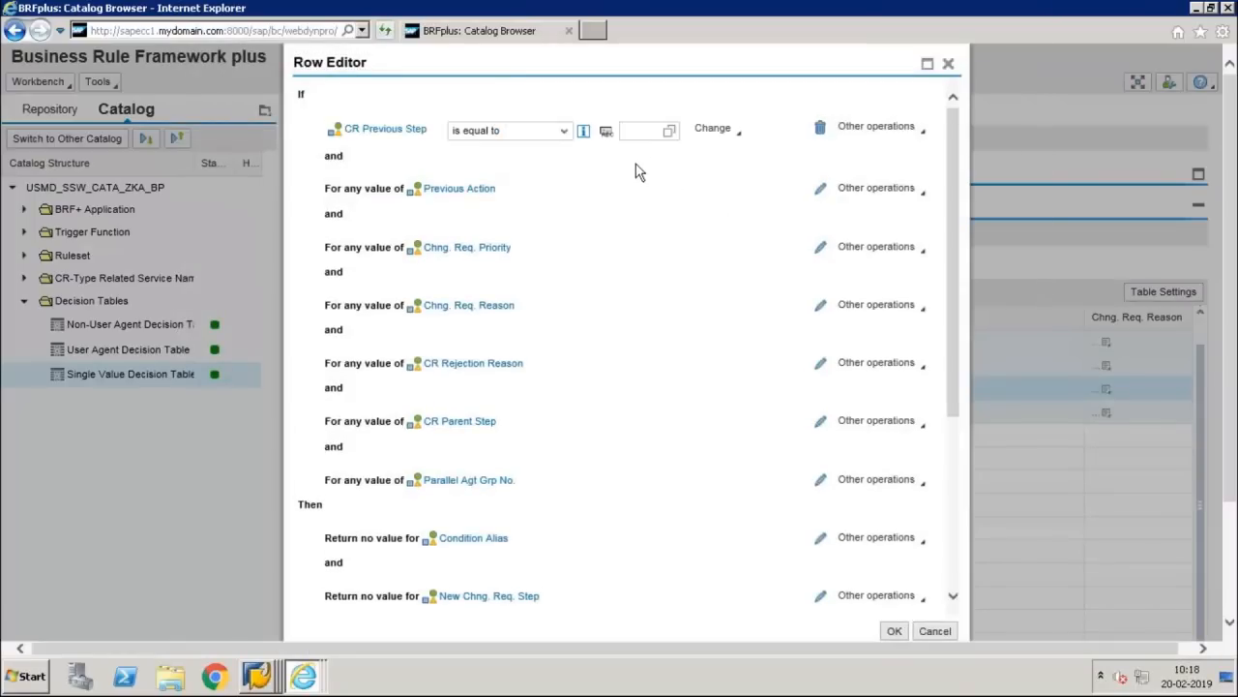
click(638, 136)
text(30)
click(650, 149)
Step: Set Previous Action to 'is not equal to' 31, then enable the Condition Alias result
click(819, 189)
mouse_move(724, 3)
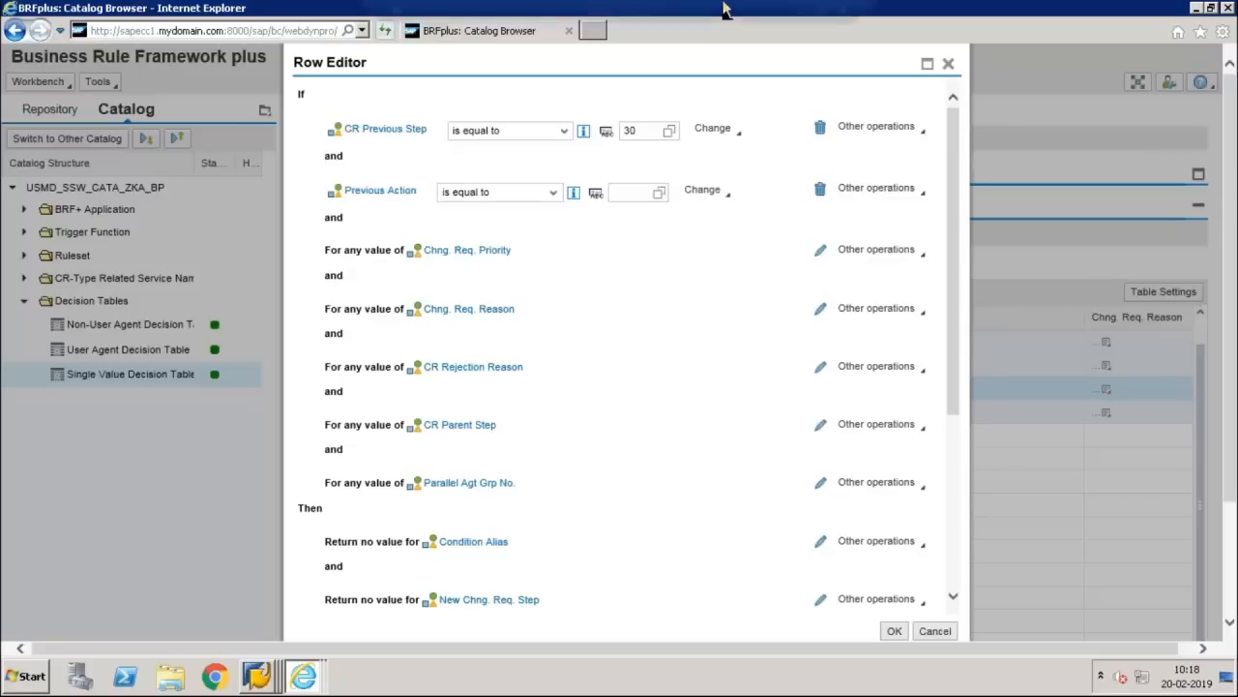
click(807, 7)
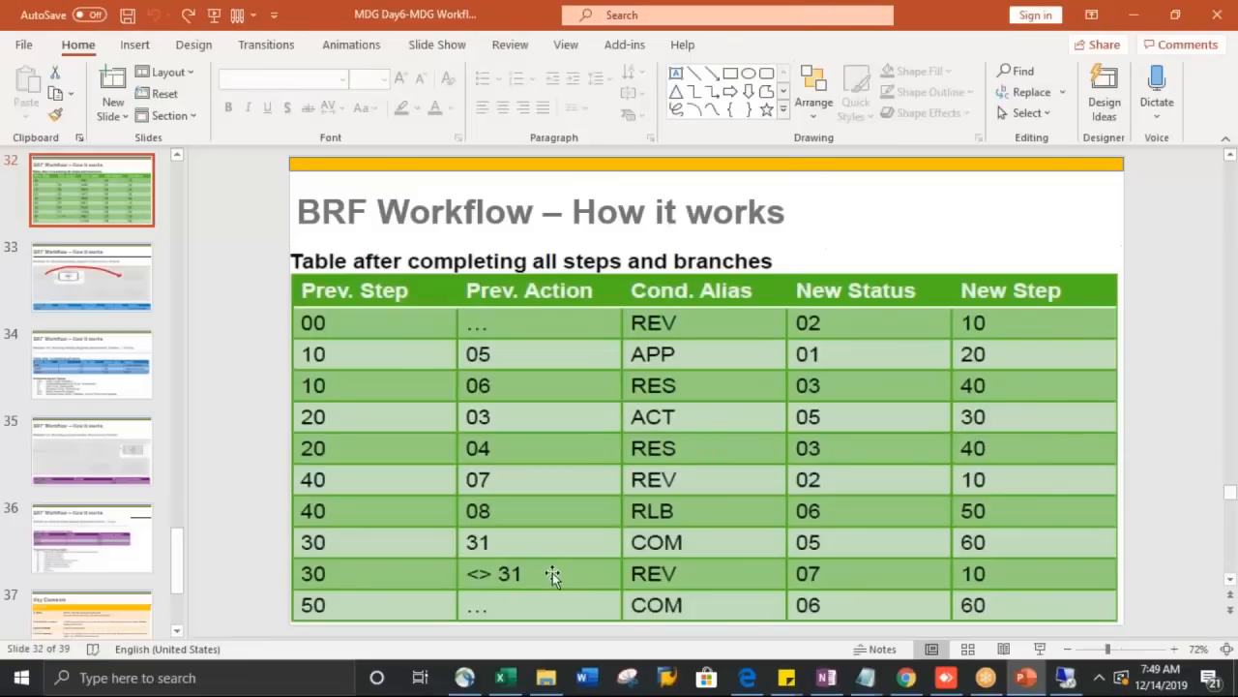
key(alt+Tab)
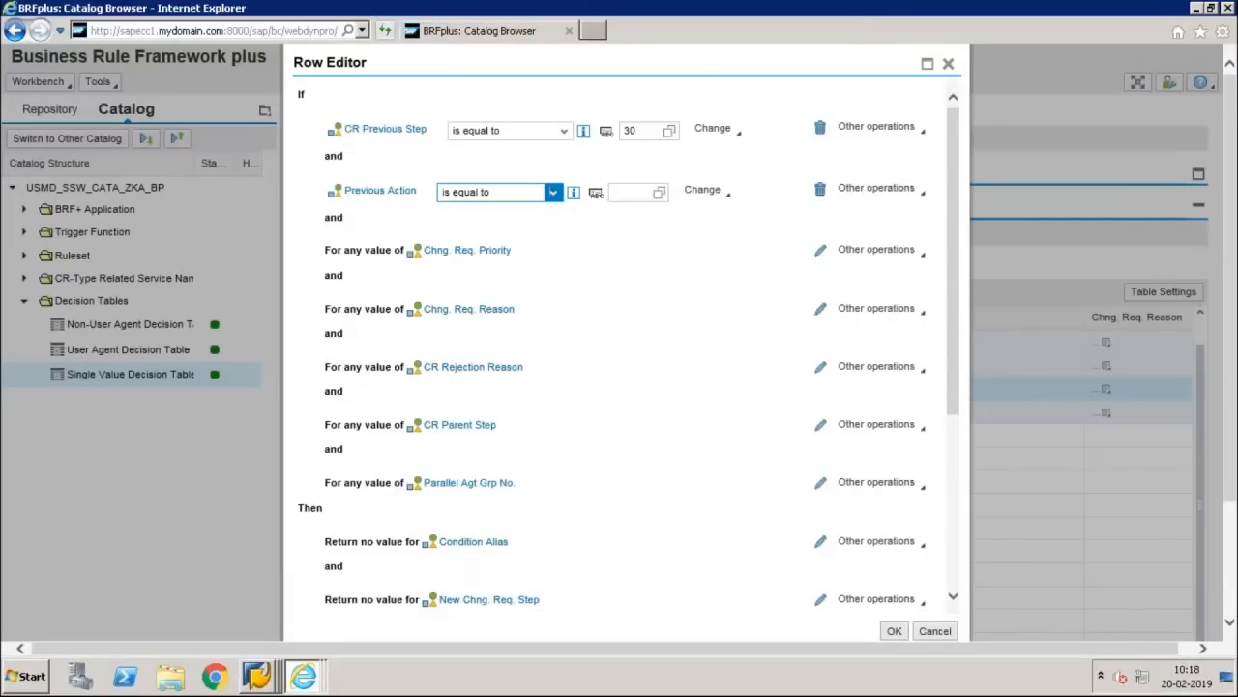
click(553, 192)
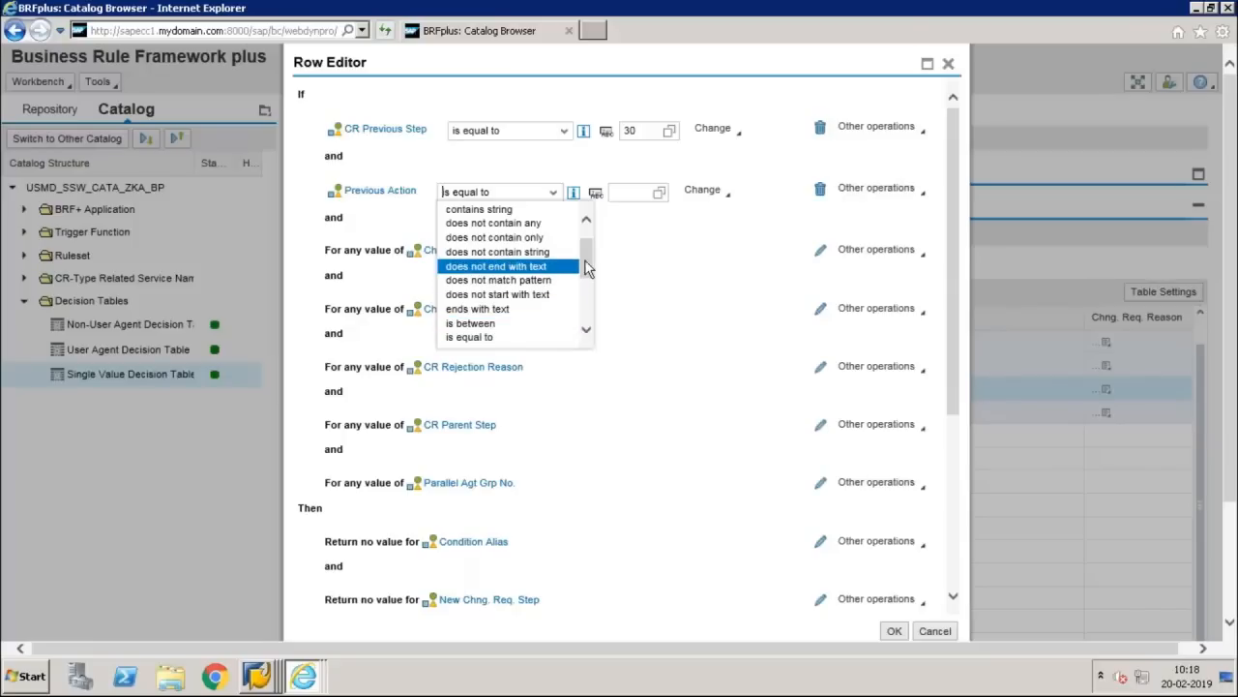
drag(585, 260, 585, 295)
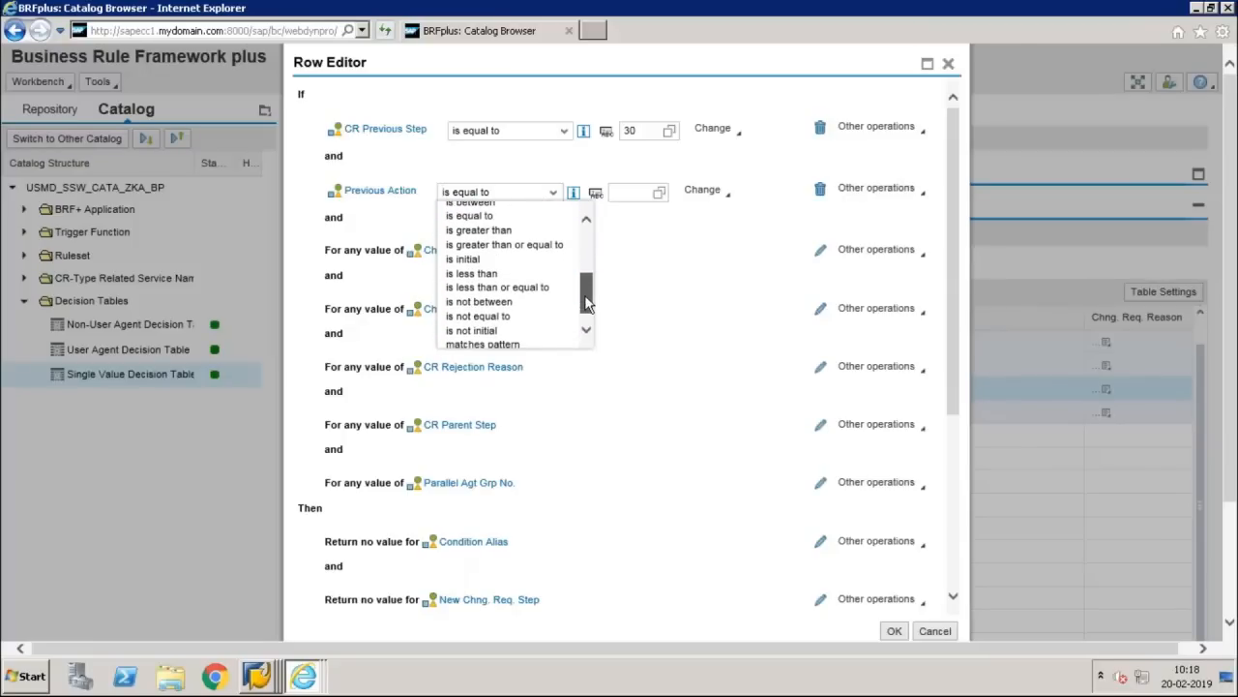
click(520, 326)
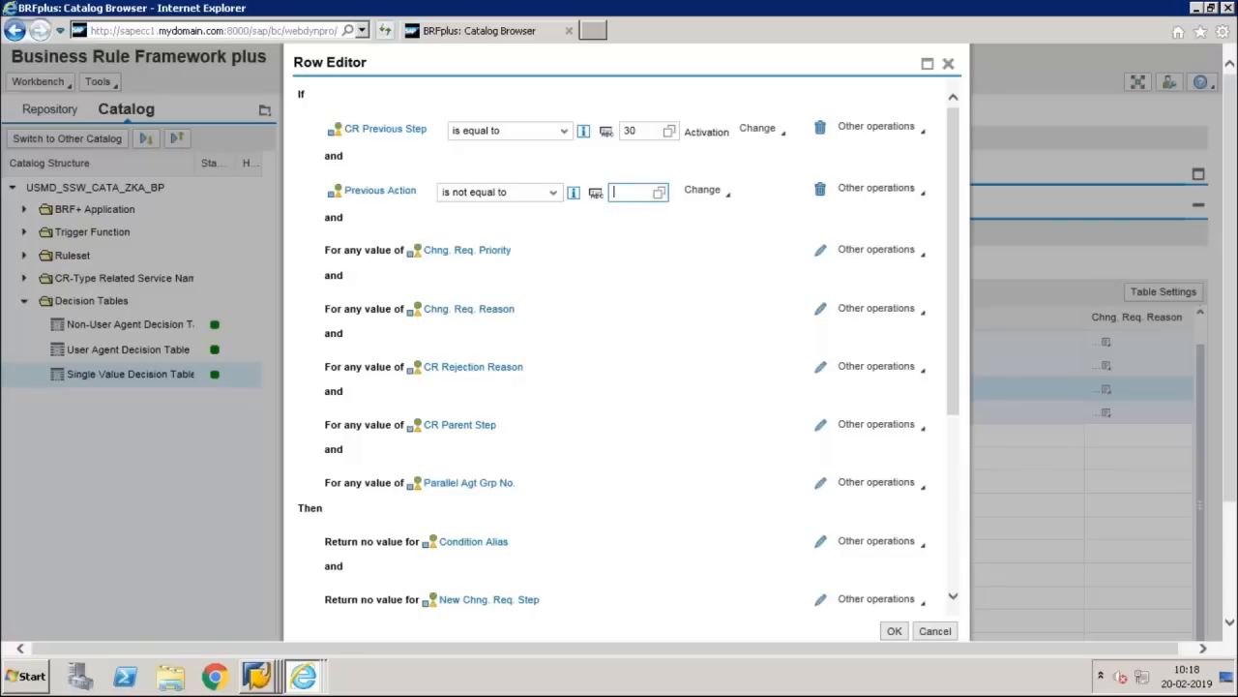
text(31)
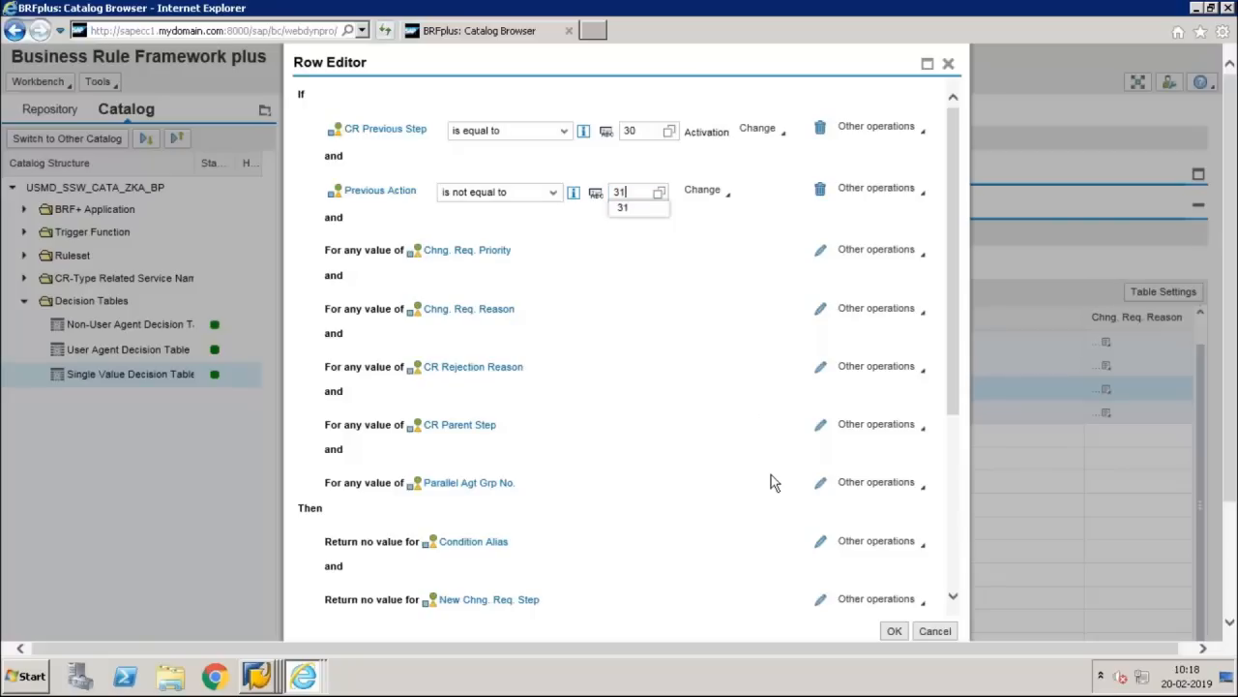
click(821, 542)
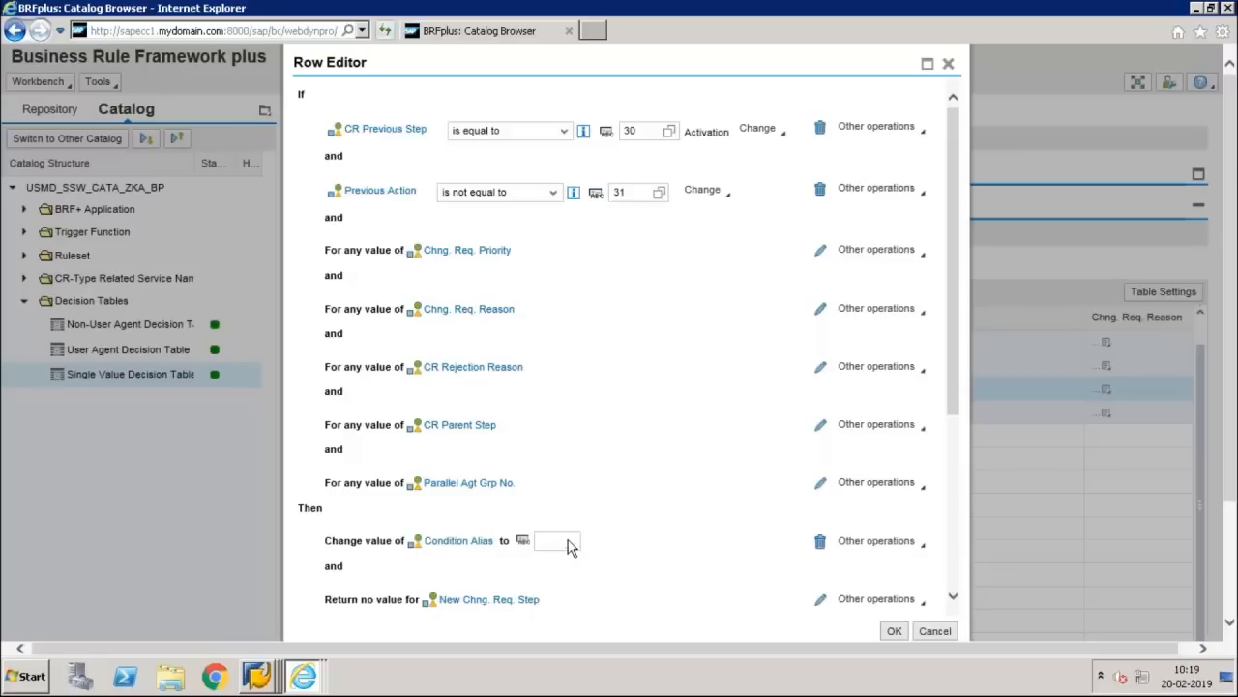
click(570, 546)
Step: Return Condition Alias REV, next step 10 (Reviewer) and CR Status 02, then confirm the row
text(REV)
click(819, 600)
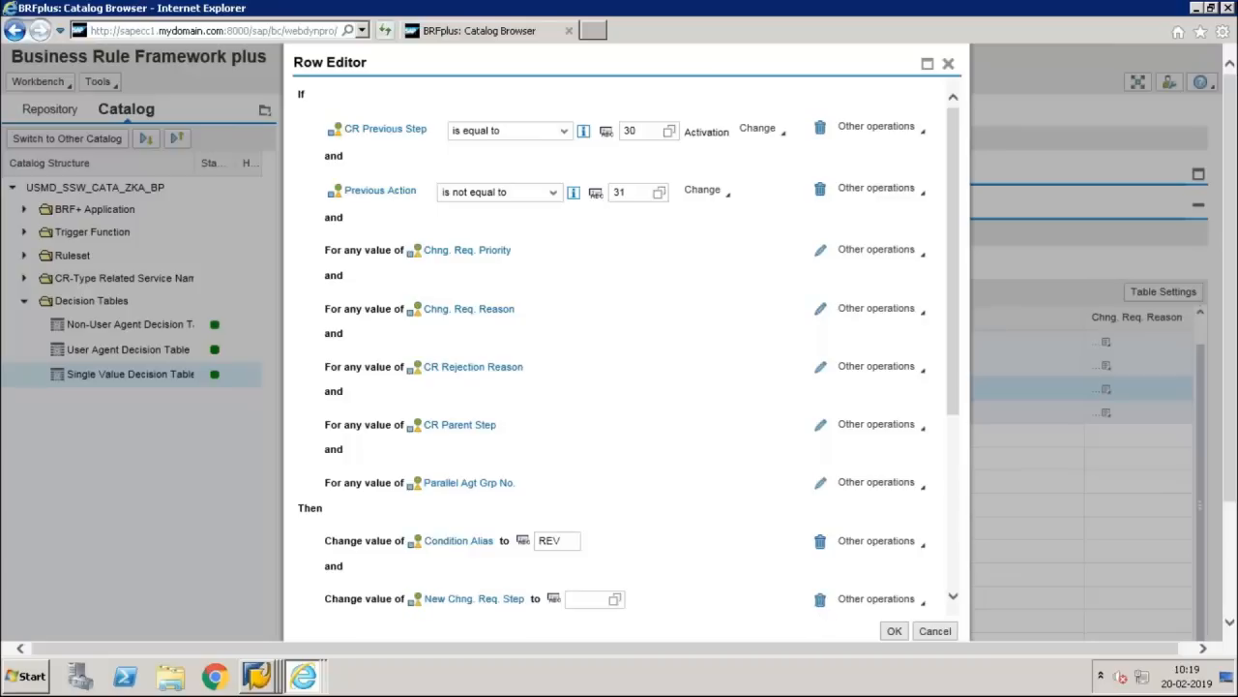
click(612, 601)
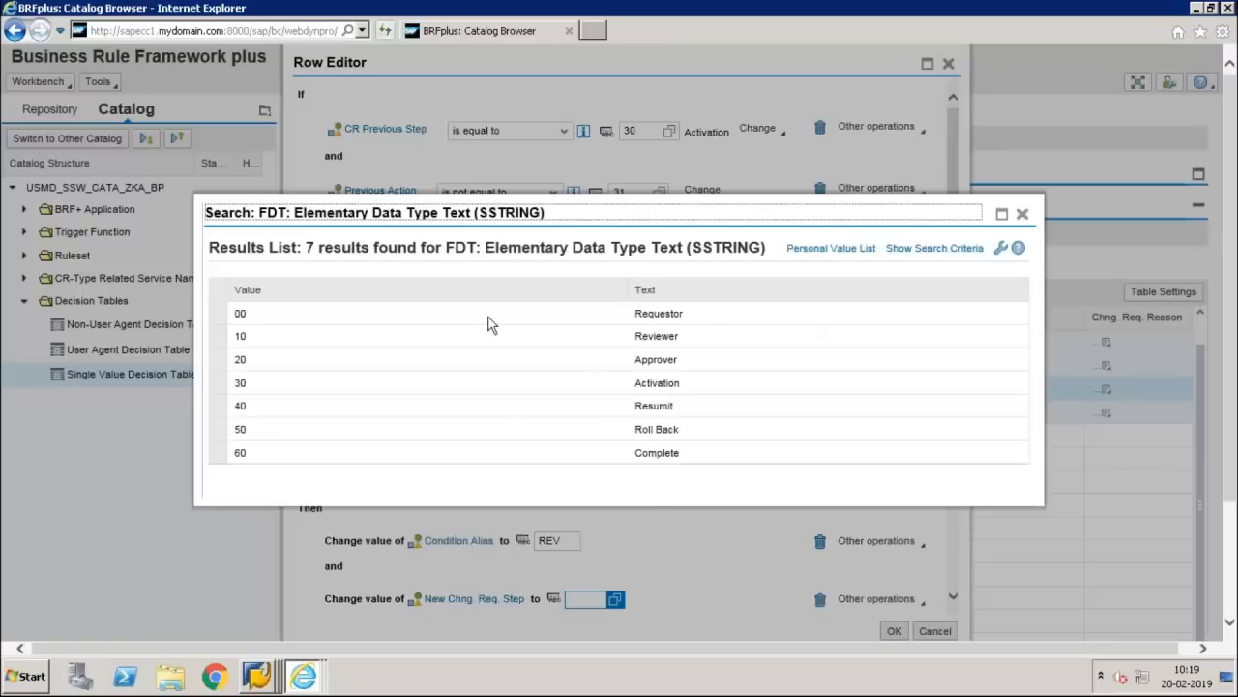
click(482, 341)
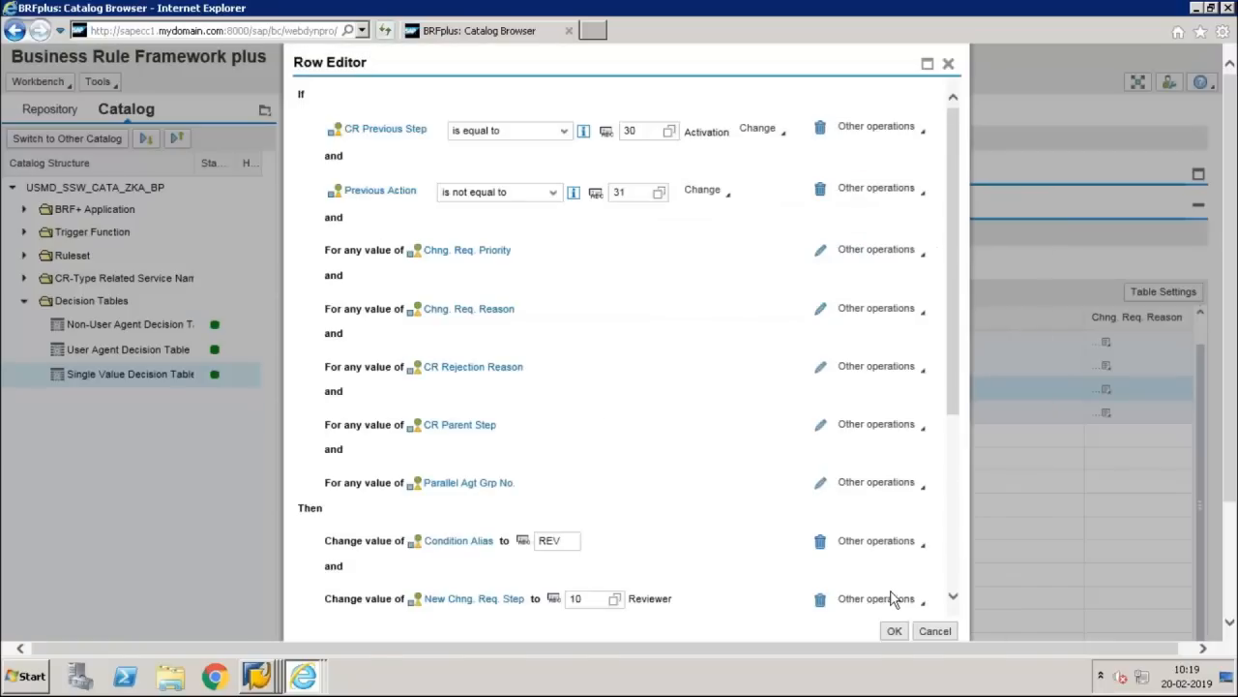
drag(949, 389, 944, 468)
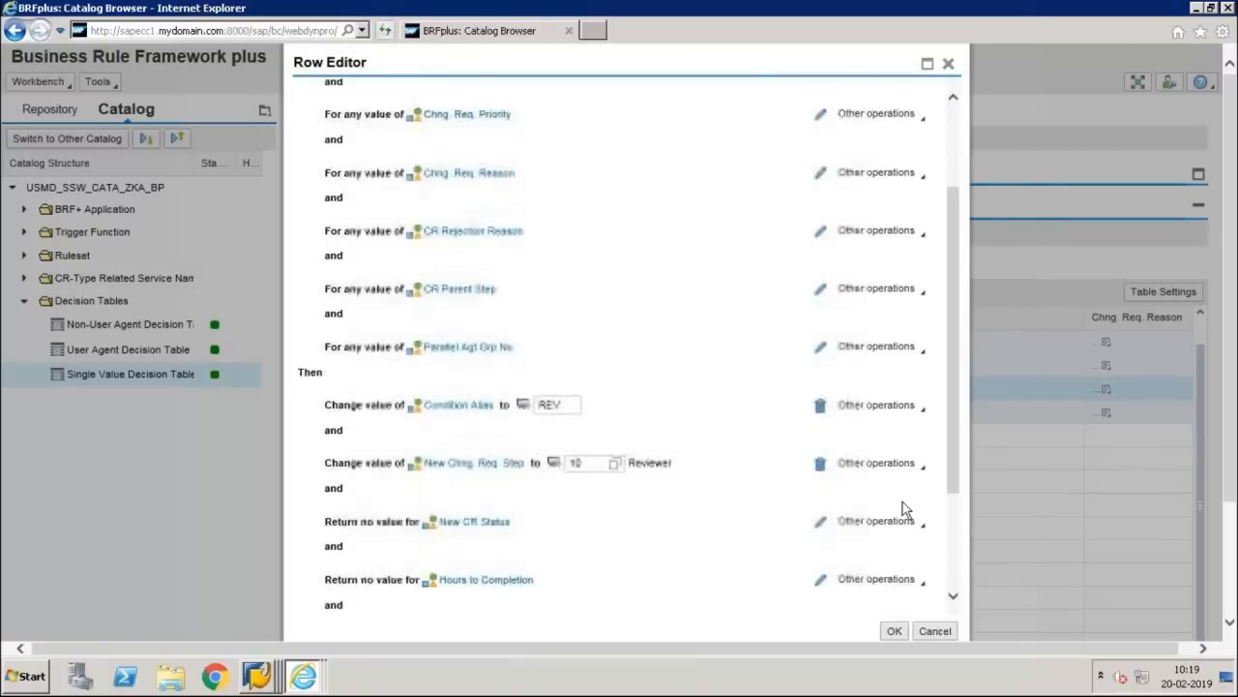
click(820, 526)
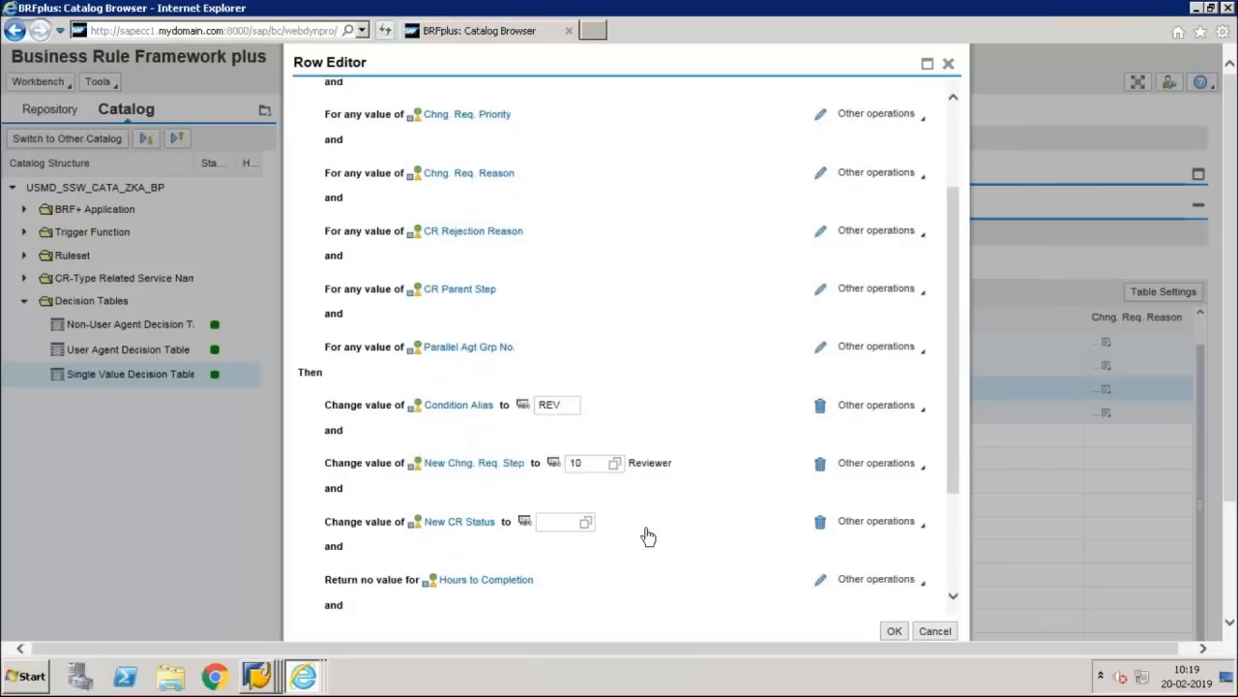
click(553, 523)
text(02)
click(894, 633)
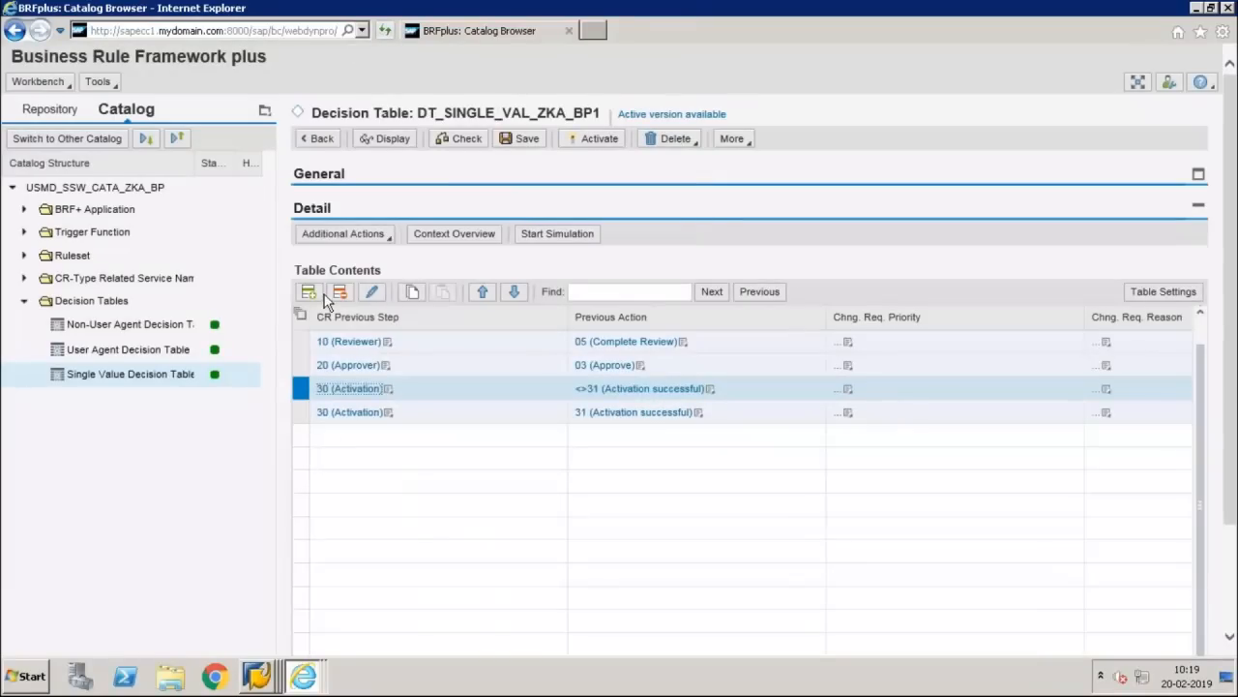
Step: Activate the decision table DT_SINGLE_VAL_ZKA_BP1
click(606, 138)
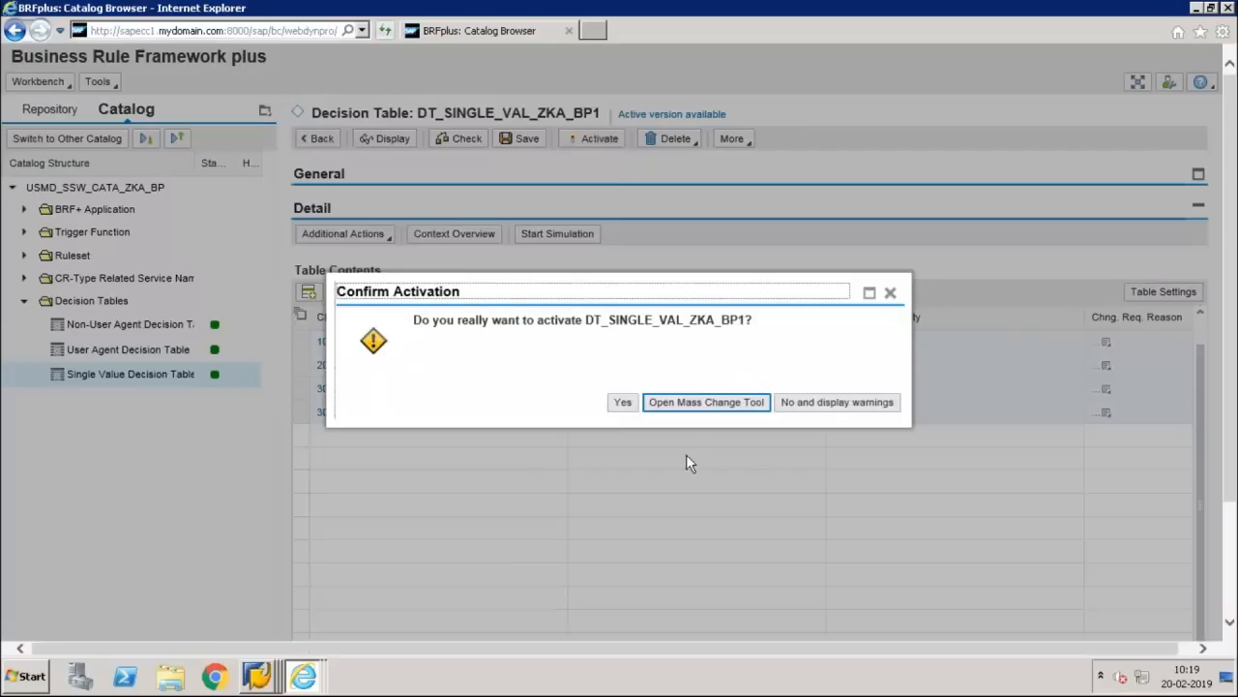
click(623, 401)
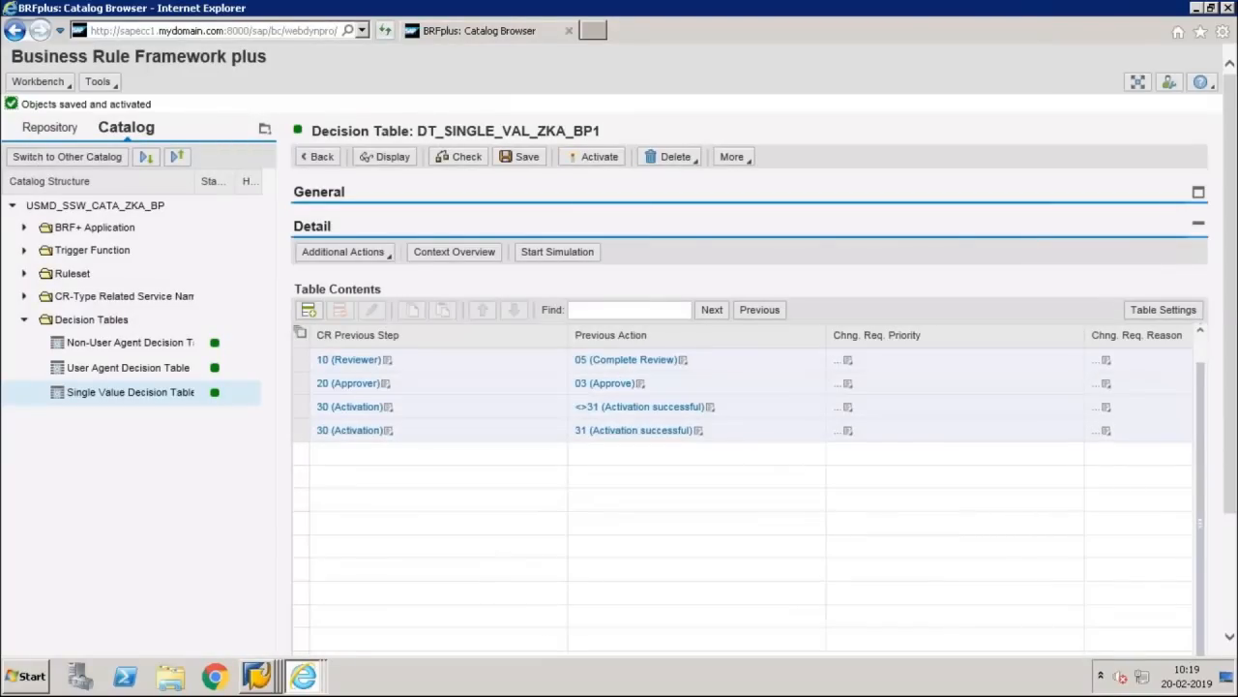
scroll(1231, 382, down, 1)
scroll(1231, 382, down, 2)
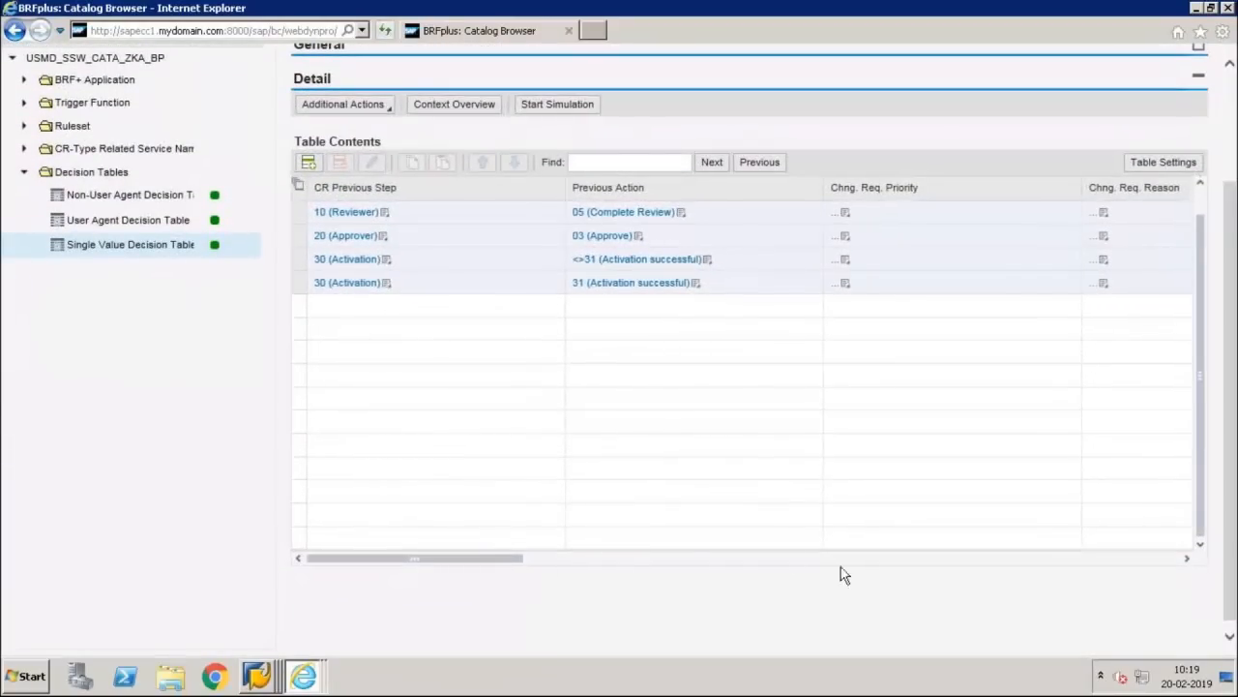
Step: Check the new row's Condition Alias and CR Status, then open the Non-User Agent Decision Table
click(849, 559)
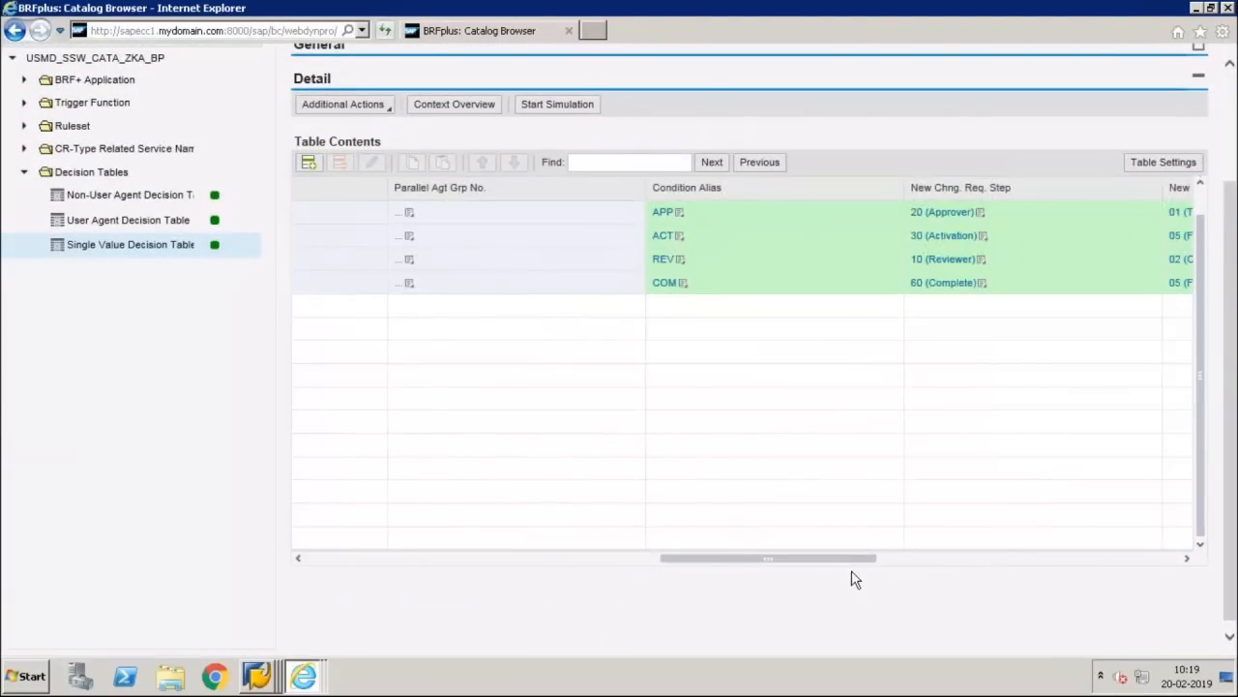
click(909, 560)
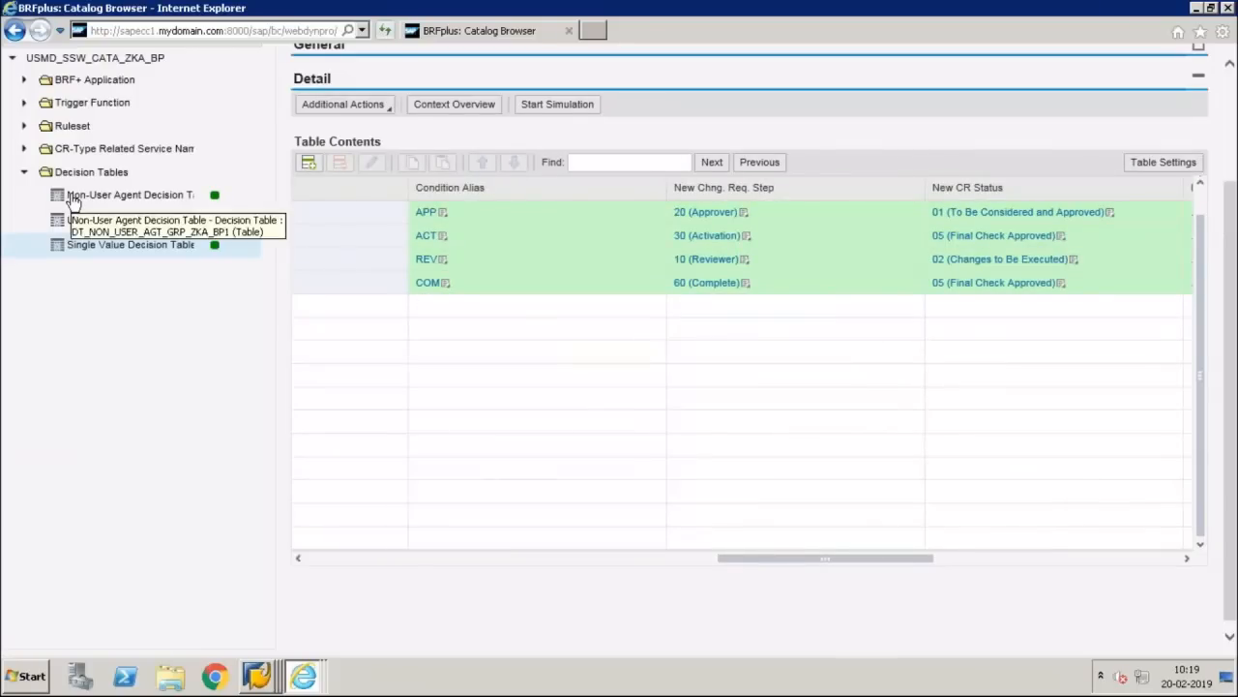
click(72, 197)
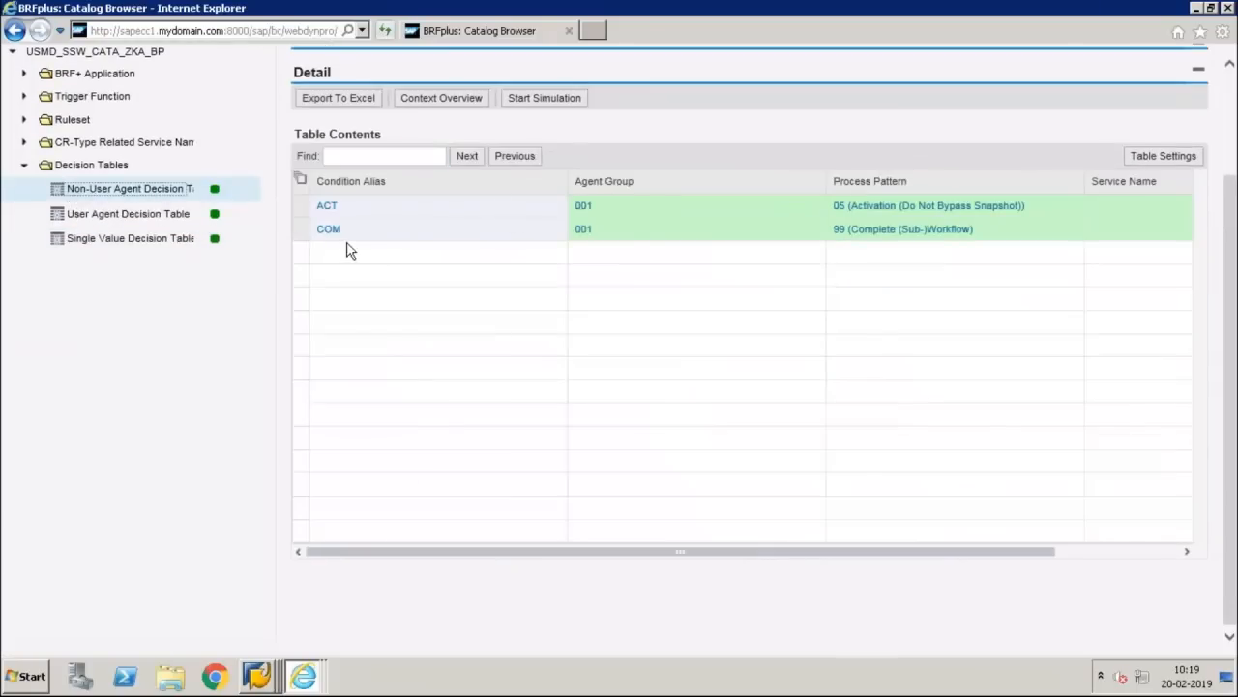
Step: Approve change request 2750 in the Organization window and refresh until its status updates
click(305, 683)
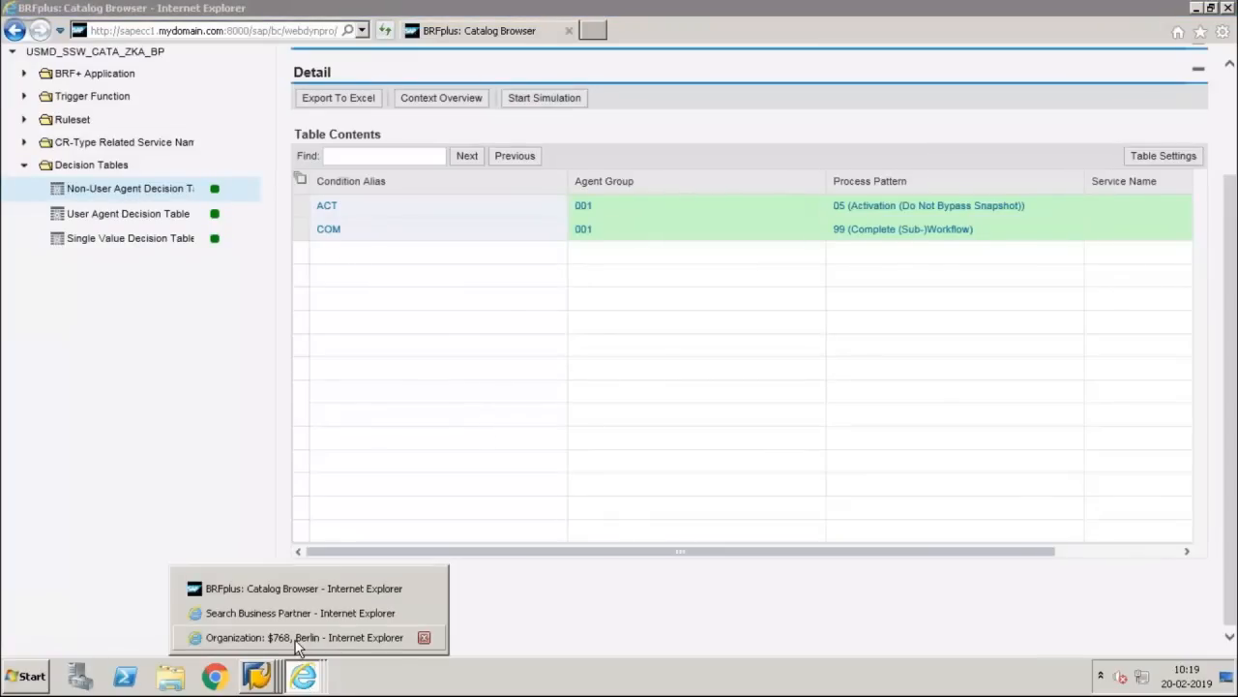
click(300, 636)
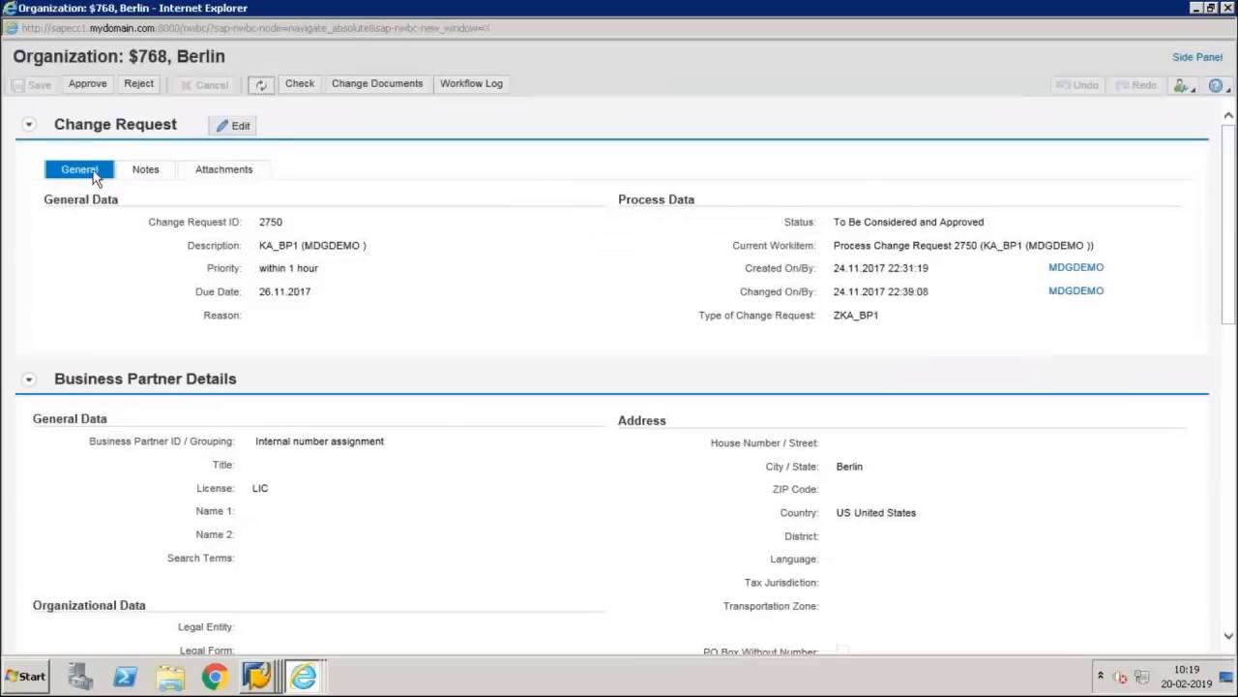
click(93, 87)
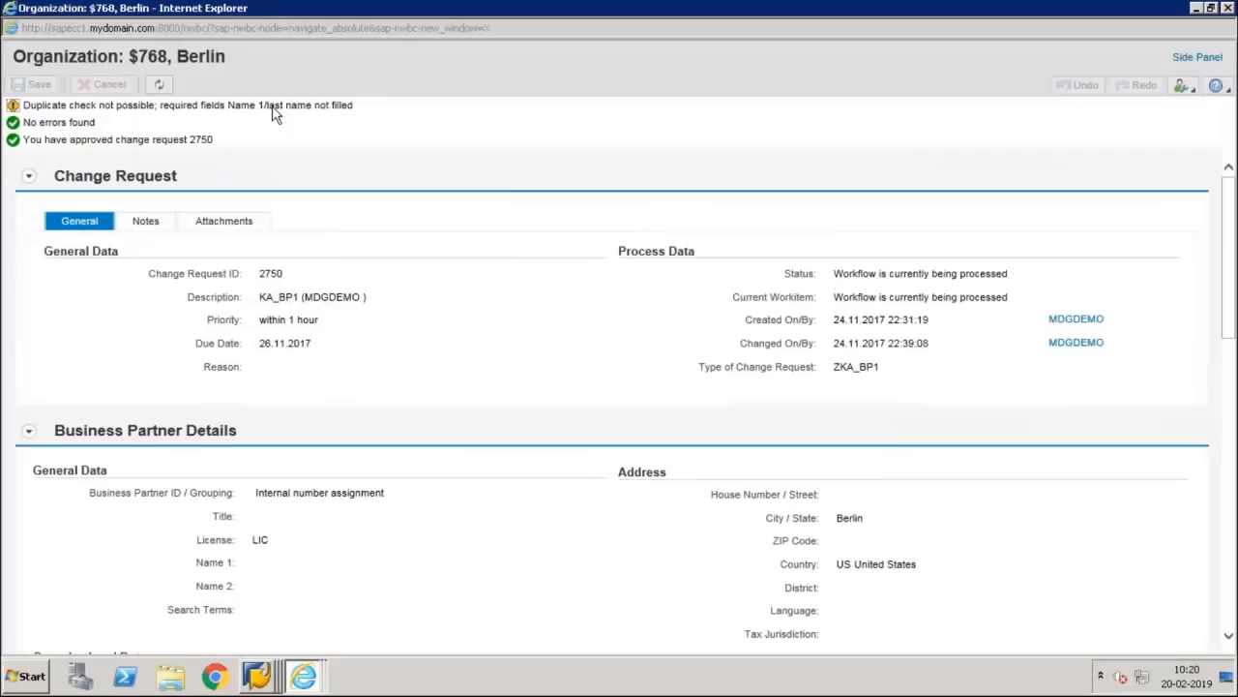
click(158, 84)
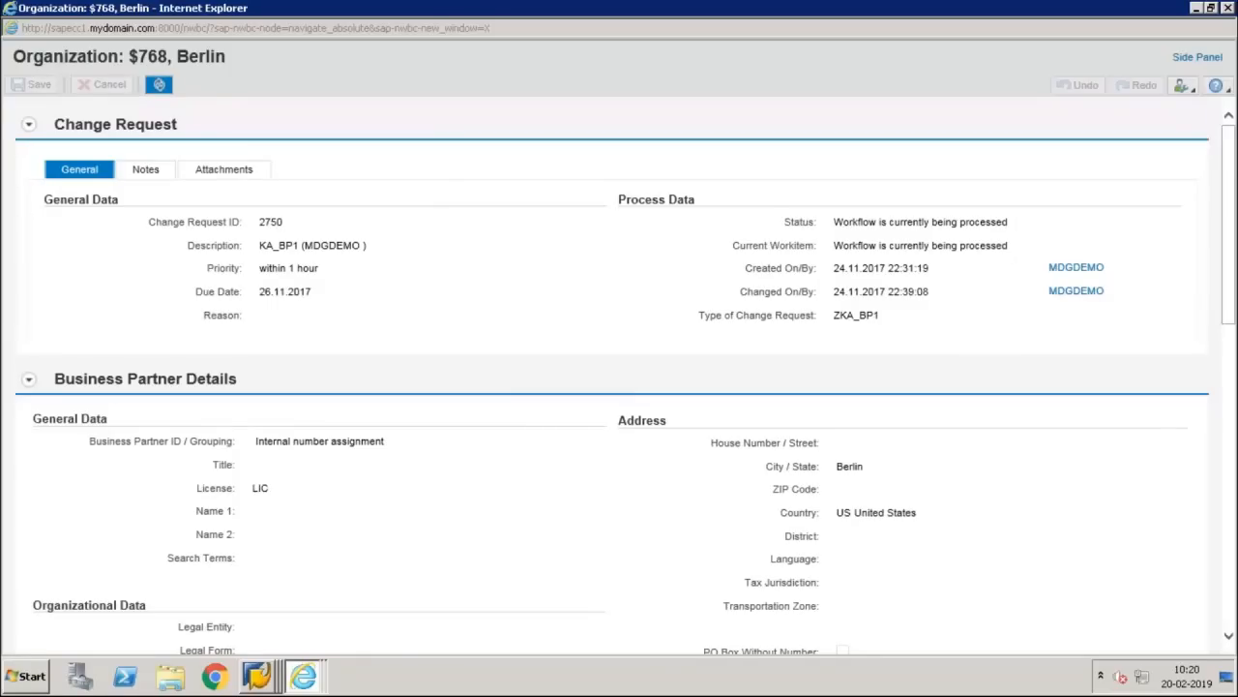
click(158, 84)
click(159, 84)
click(159, 85)
Step: Confirm the status reads Changes to Be Executed, then open the SAP Easy Access user menu
click(182, 174)
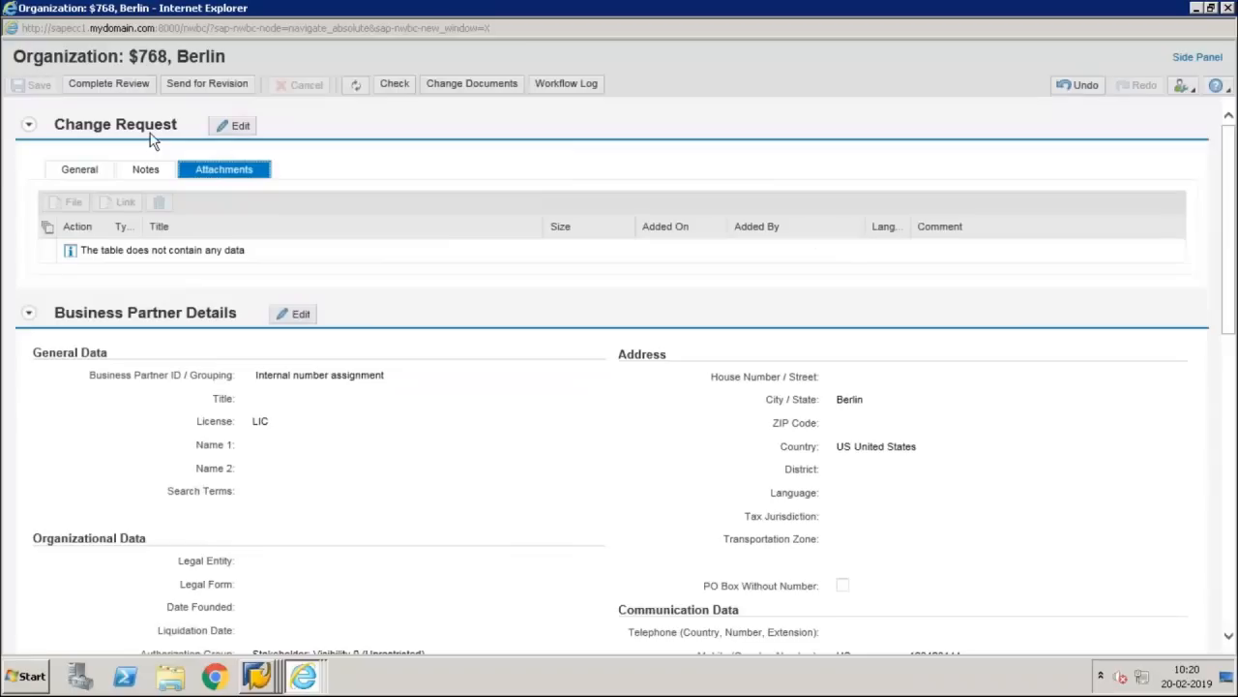
click(79, 172)
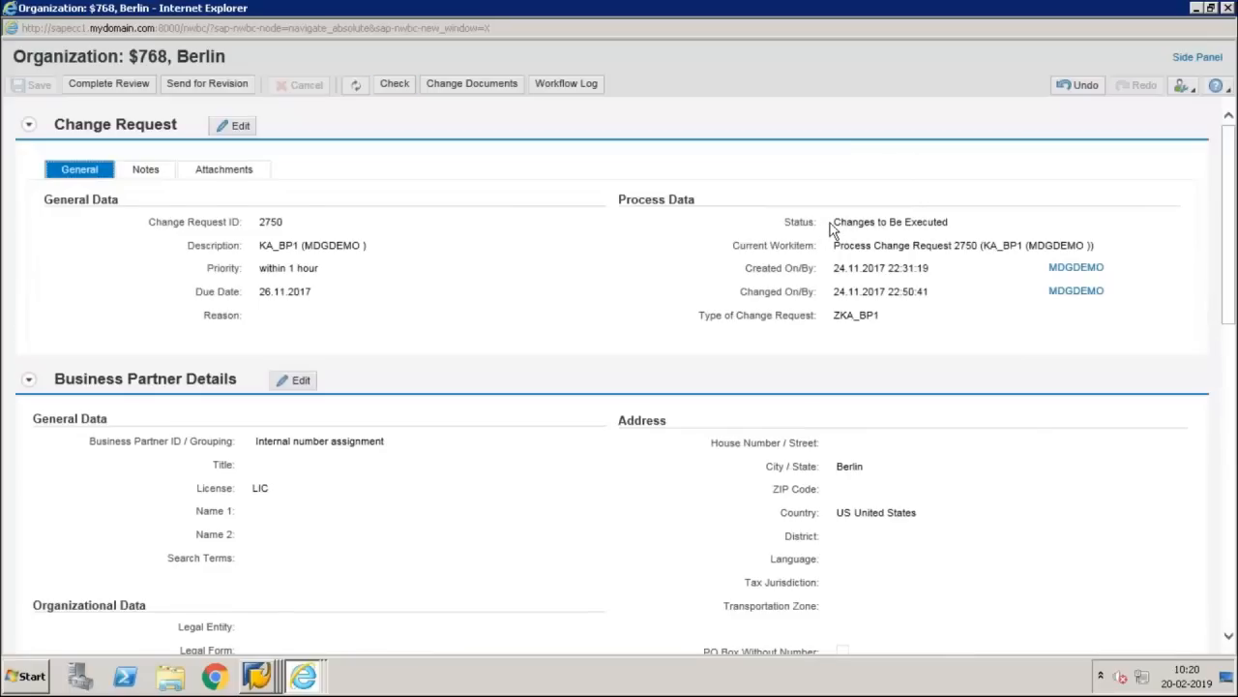
drag(830, 228, 968, 232)
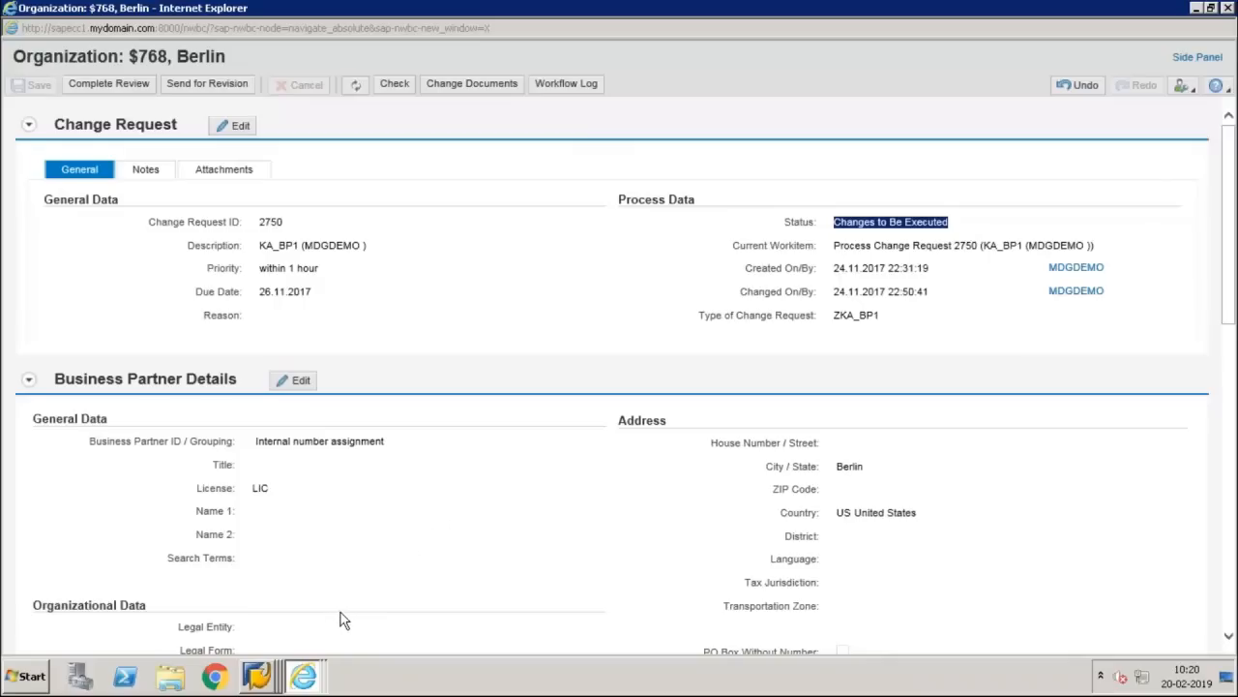
right_click(263, 675)
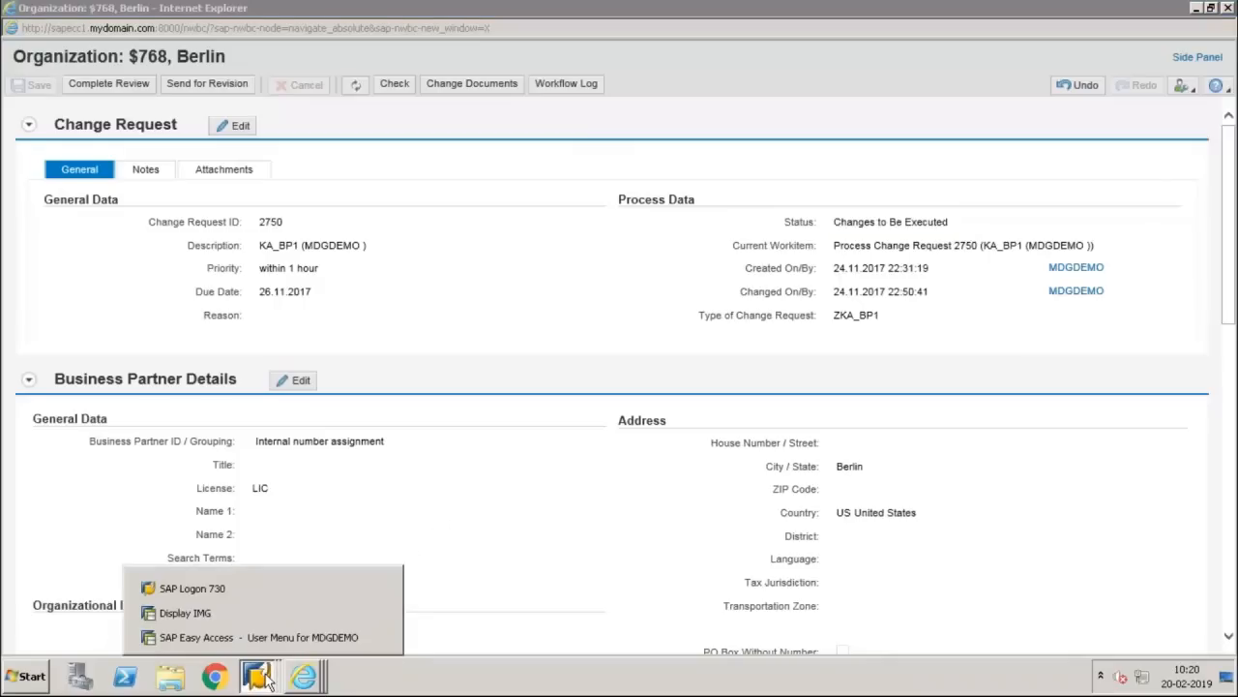
click(272, 629)
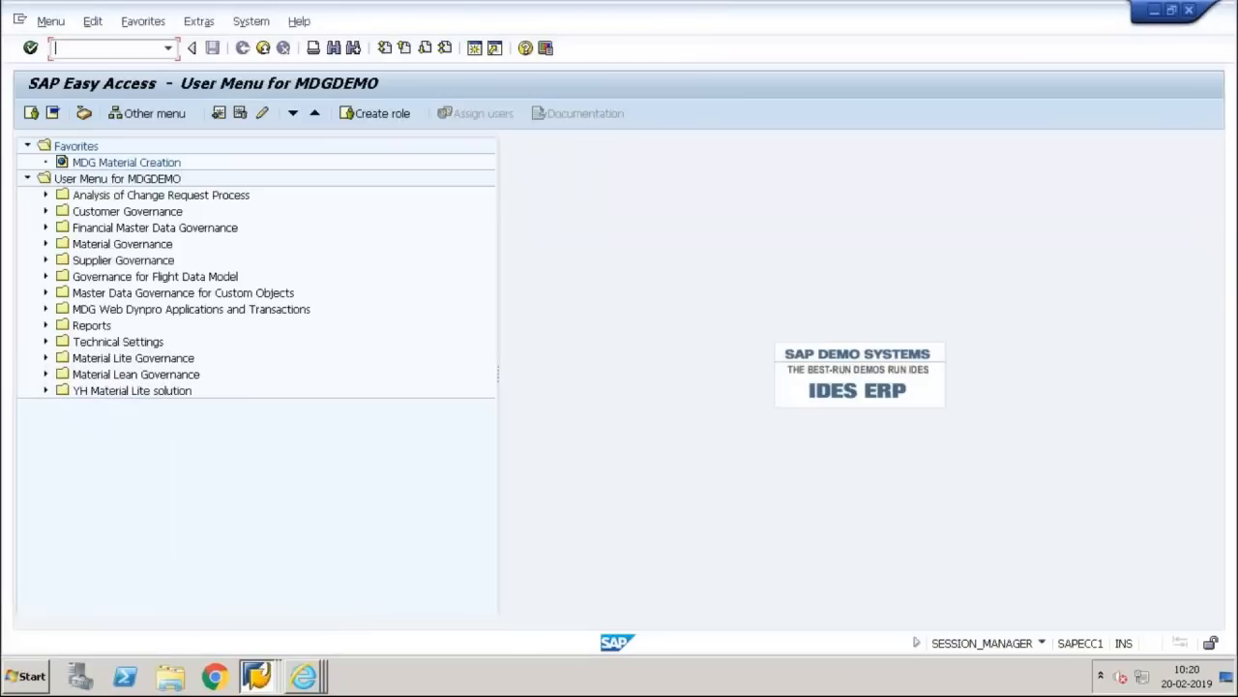
Step: Run SLG1 and select FMDM as the log object
text(slg1)
key(Return)
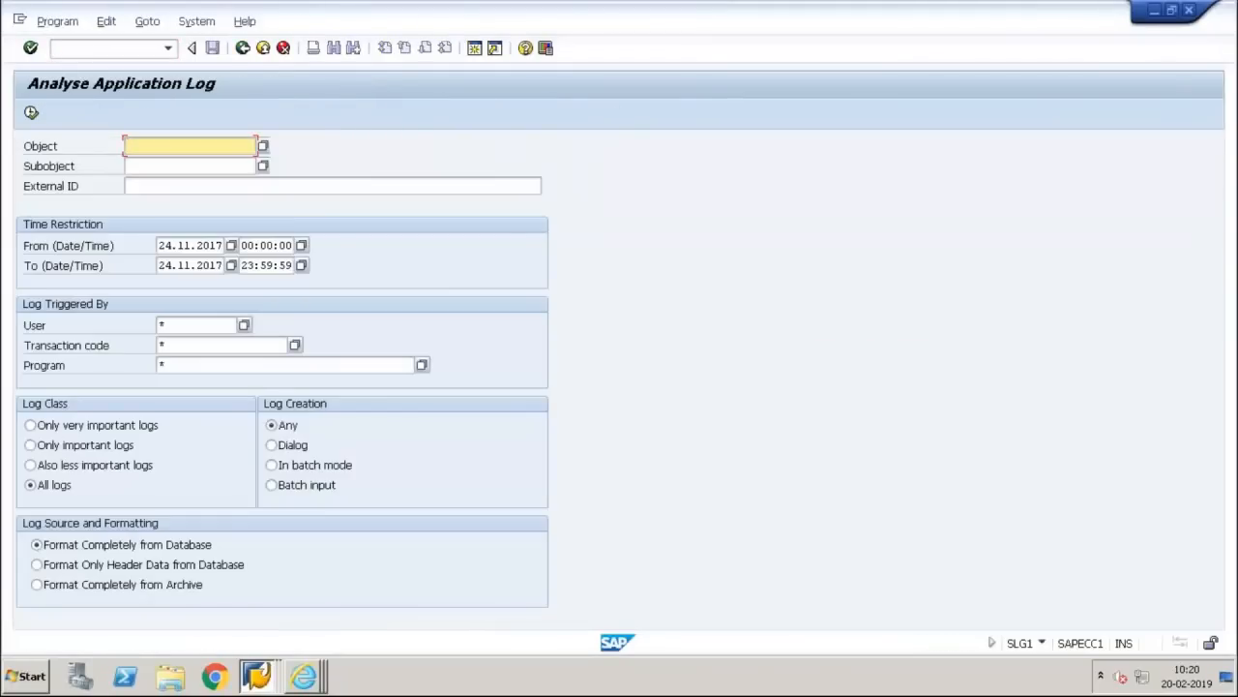
text(fomd)
key(BackSpace)
key(BackSpace)
key(BackSpace)
text(m)
key(Down)
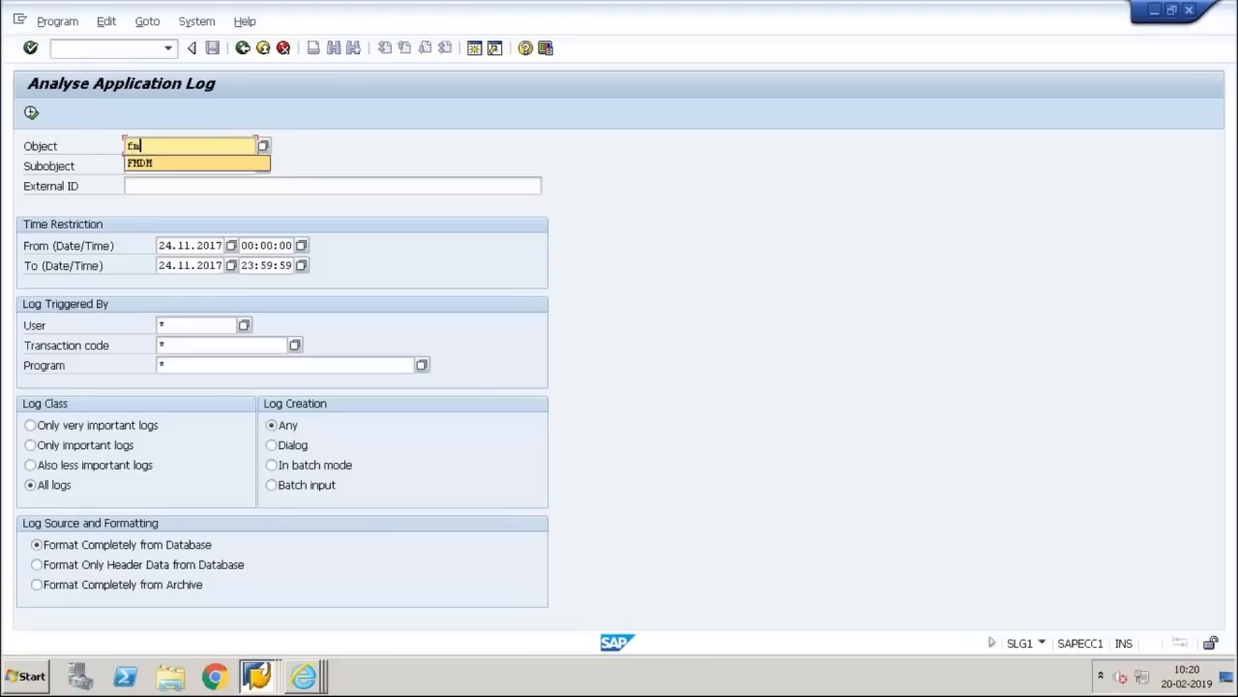
key(Return)
key(Tab)
key(Tab)
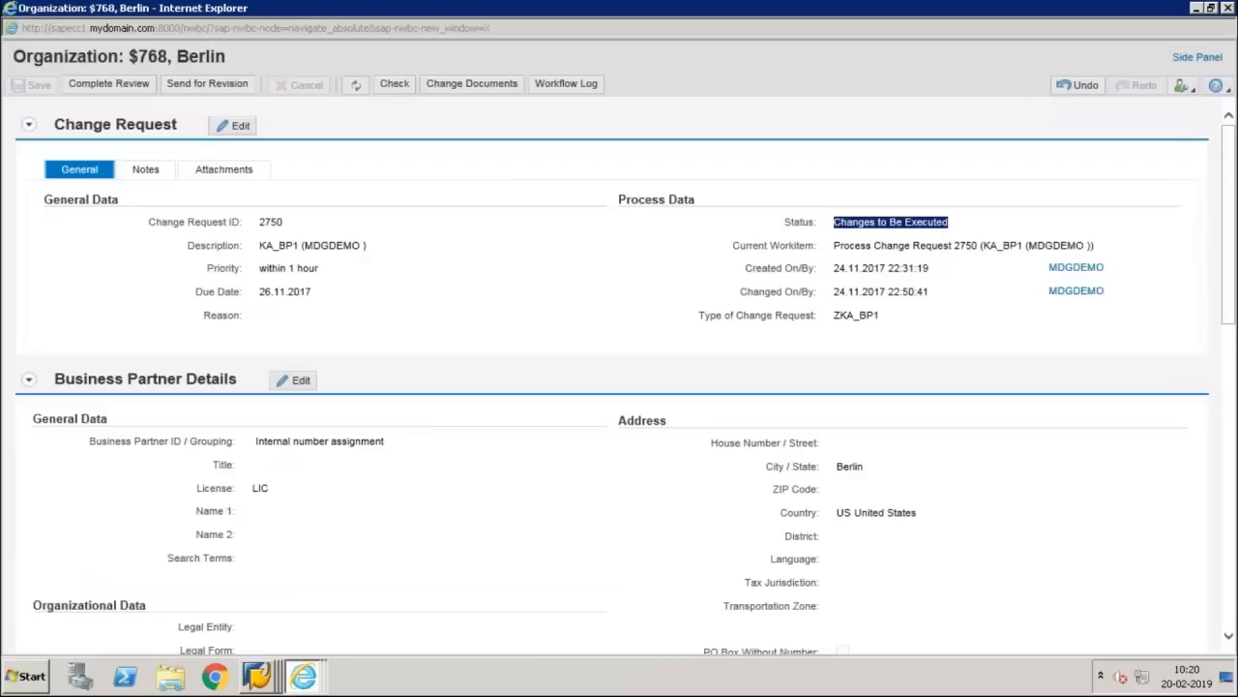
Step: Filter External ID *2750*, display the logs, then minimize the remote session
key(alt+Tab)
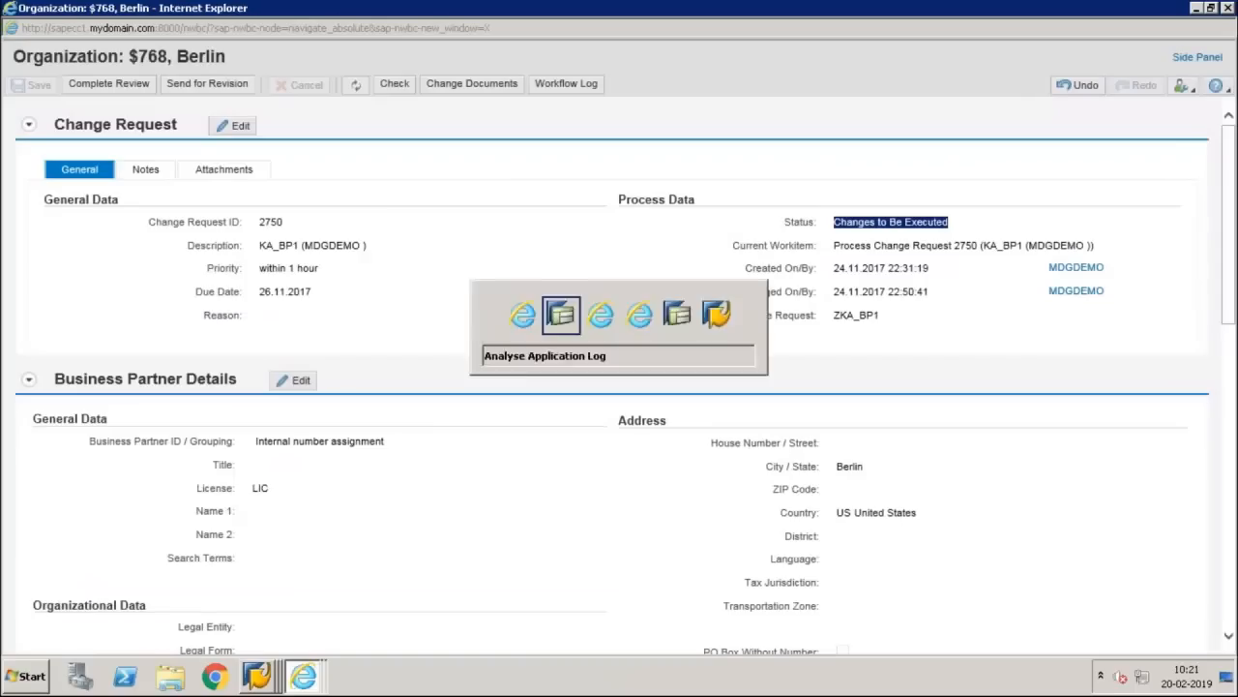
text(275)
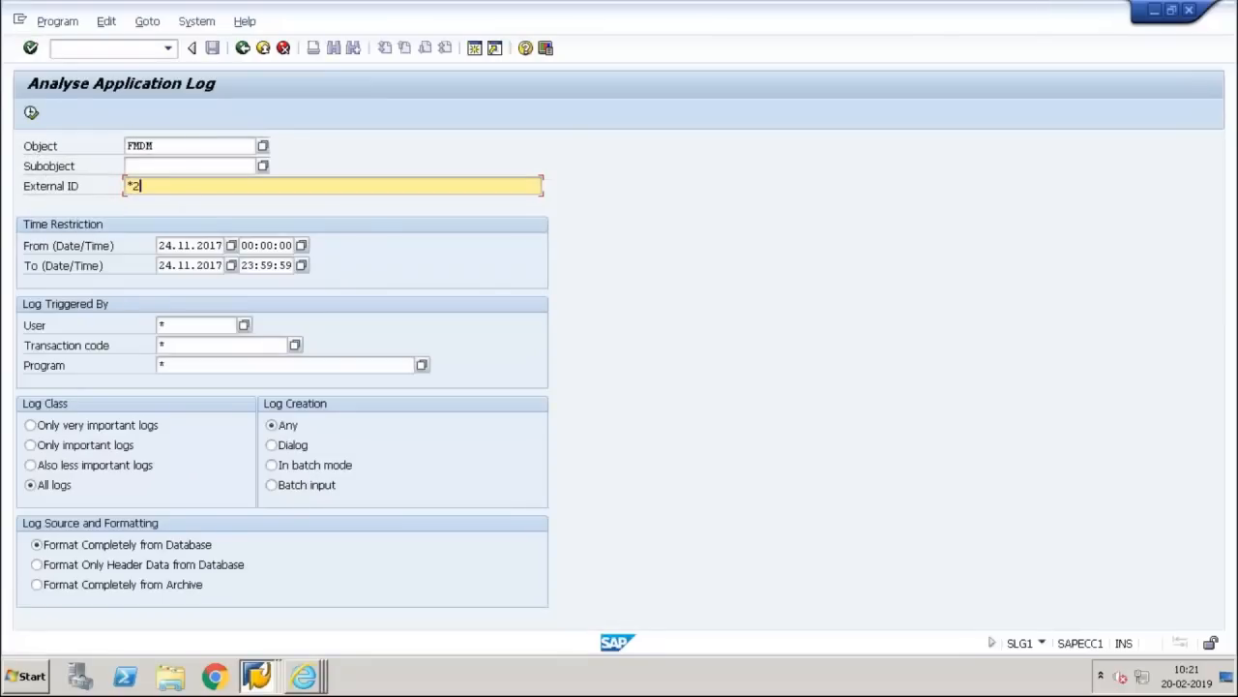
text(0*)
key(Return)
key(F8)
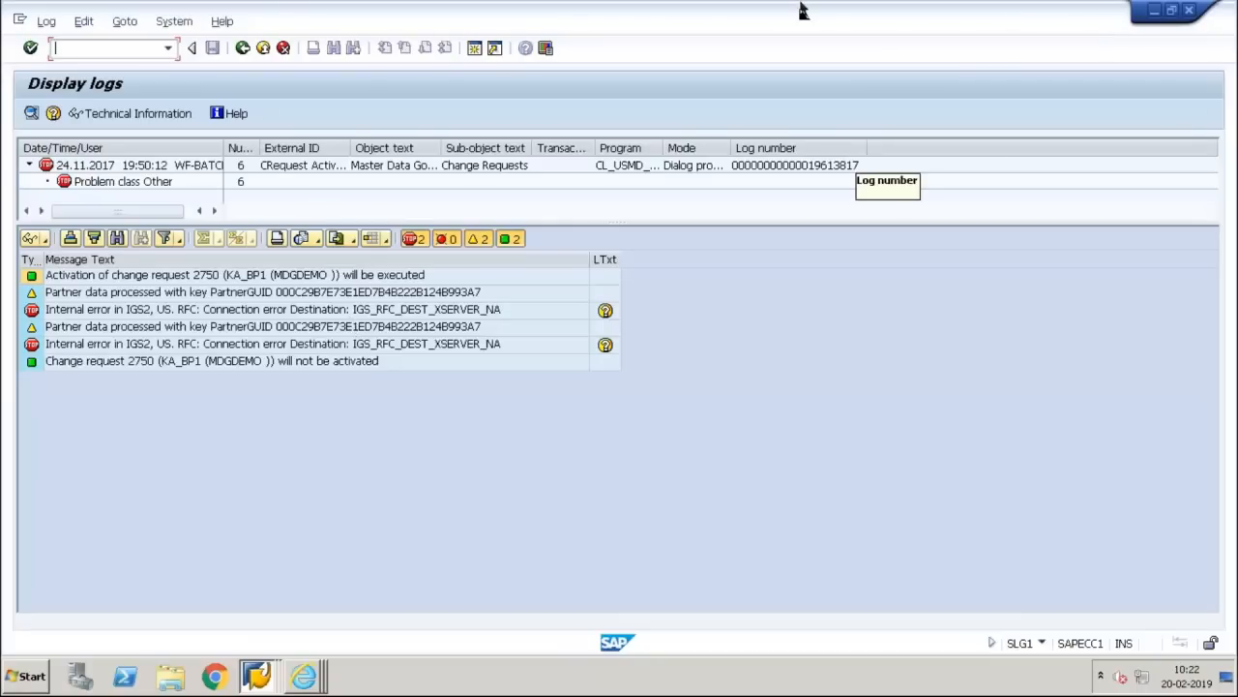
mouse_move(808, 8)
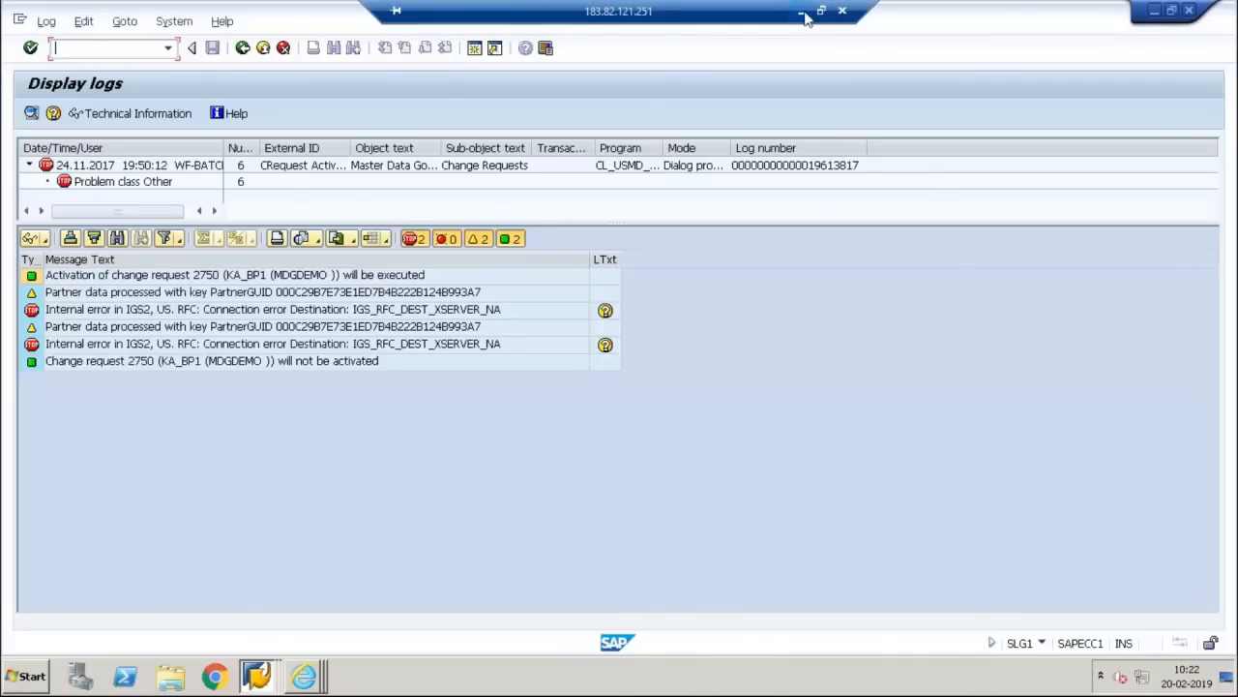
click(802, 9)
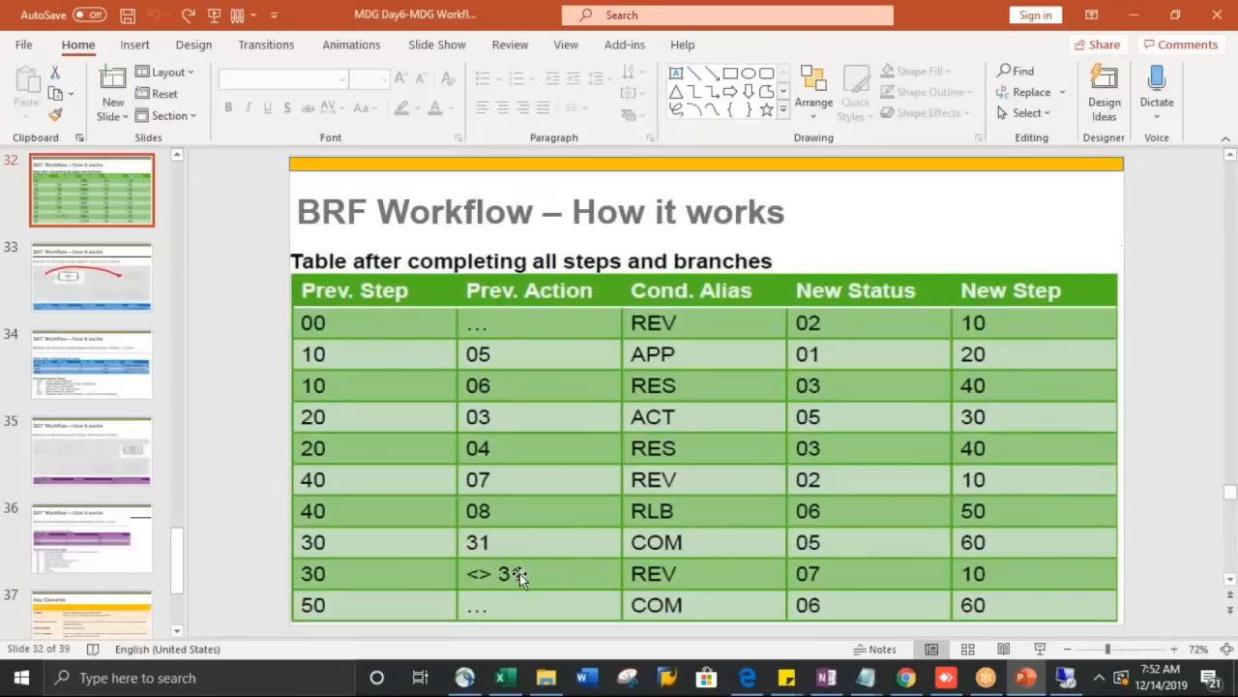
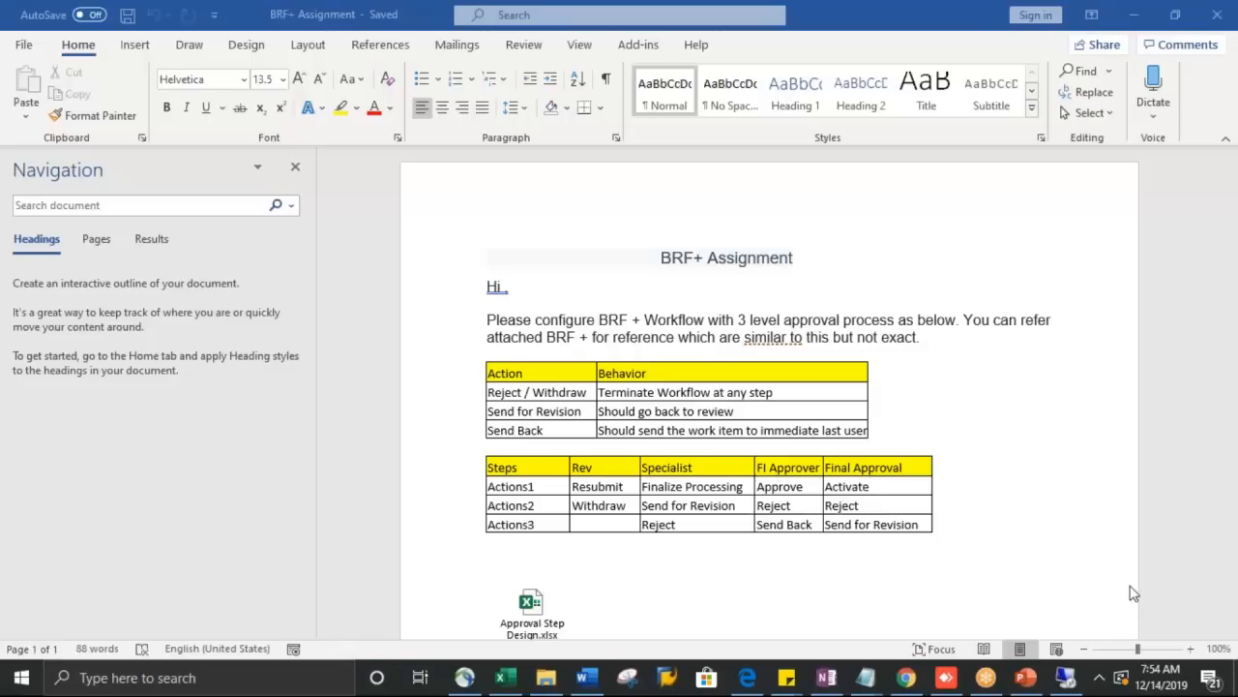
key(Page_Down)
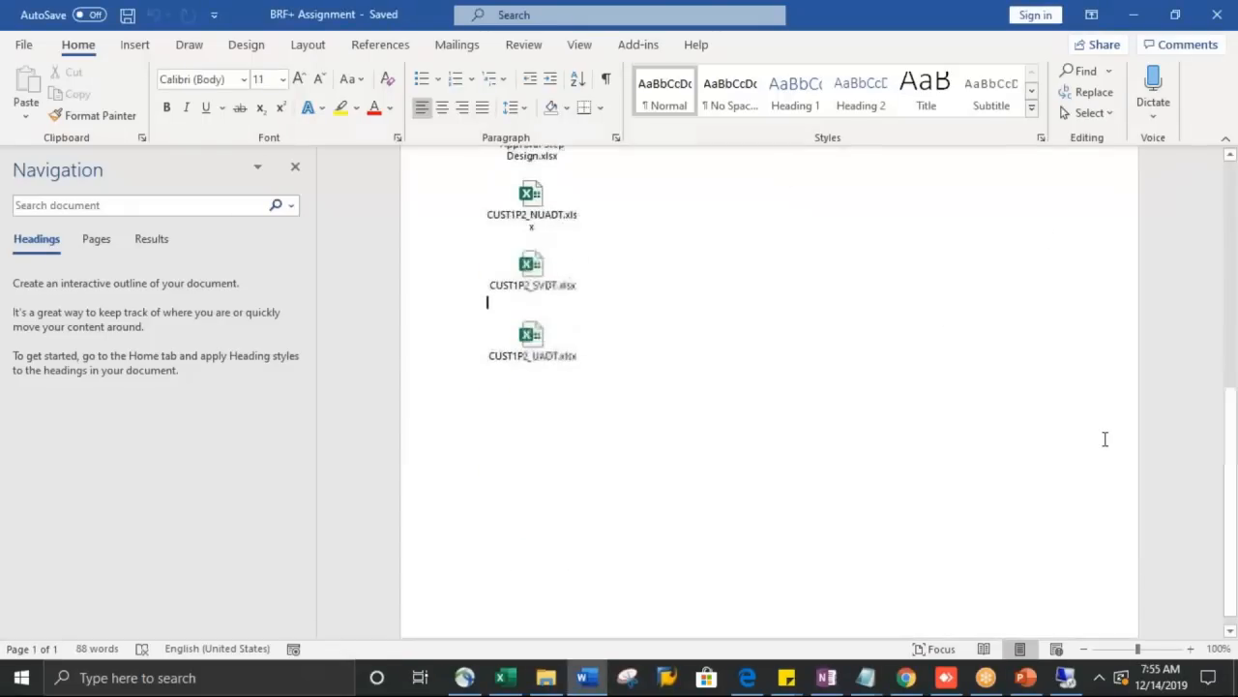
key(Page_Up)
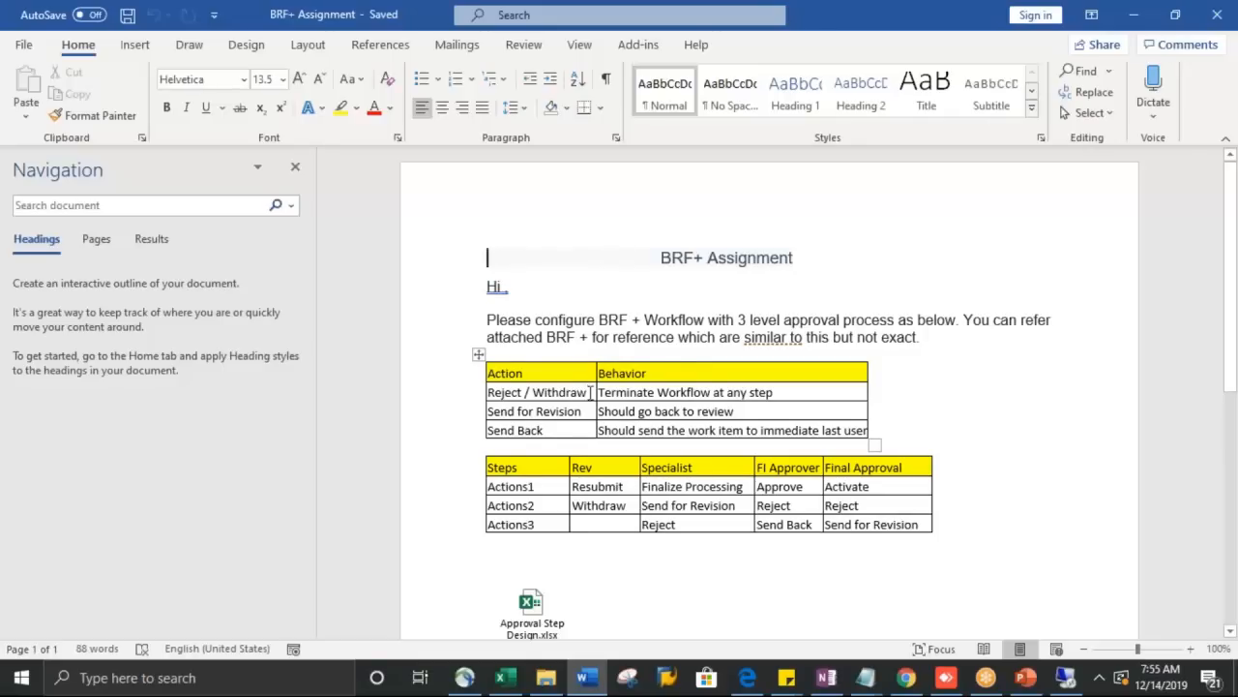
drag(591, 392, 404, 392)
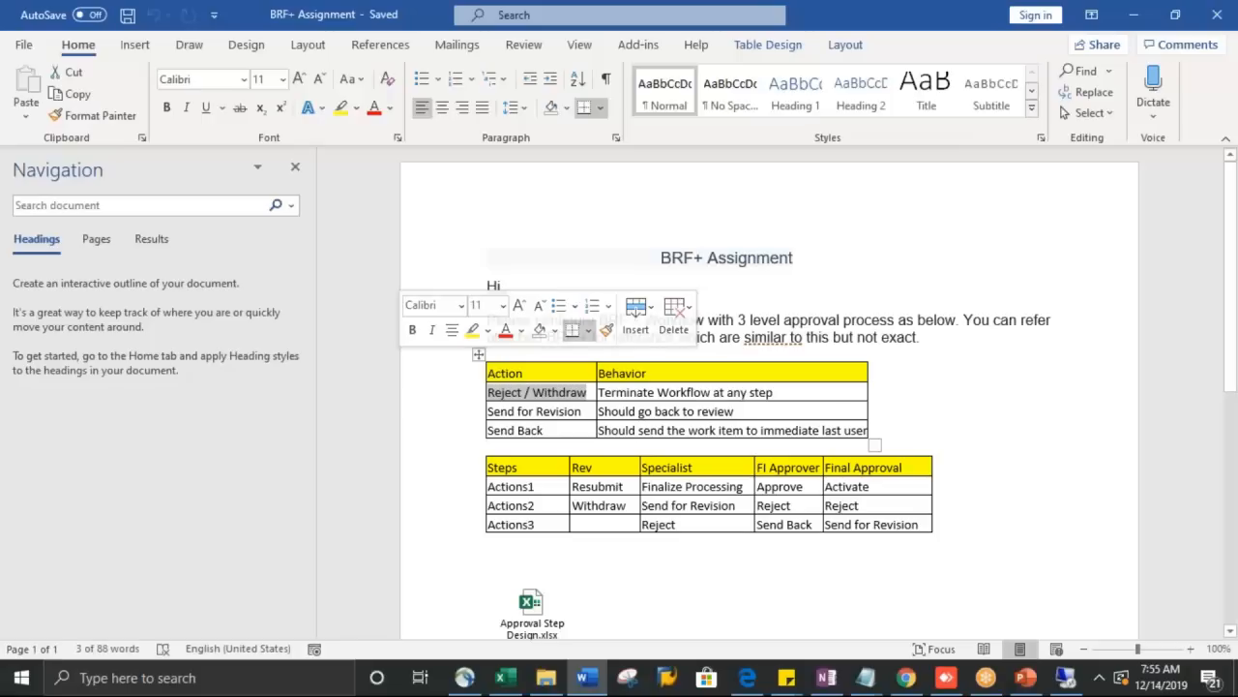
drag(586, 411, 488, 411)
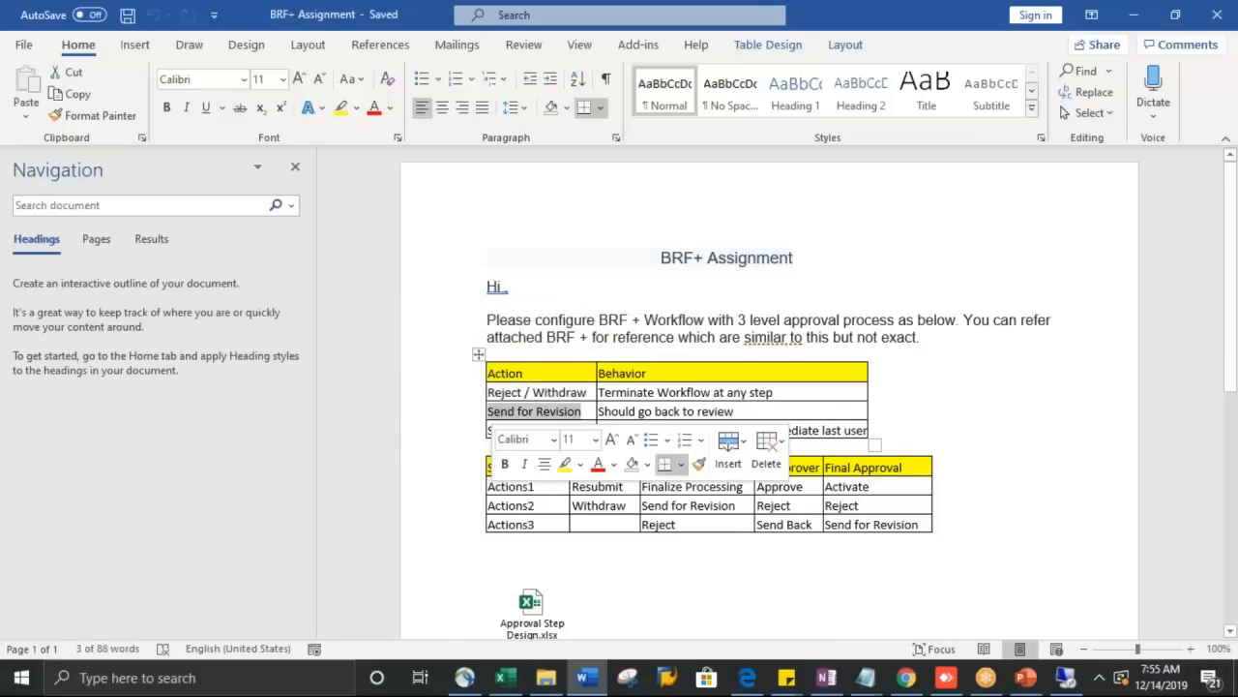
click(461, 433)
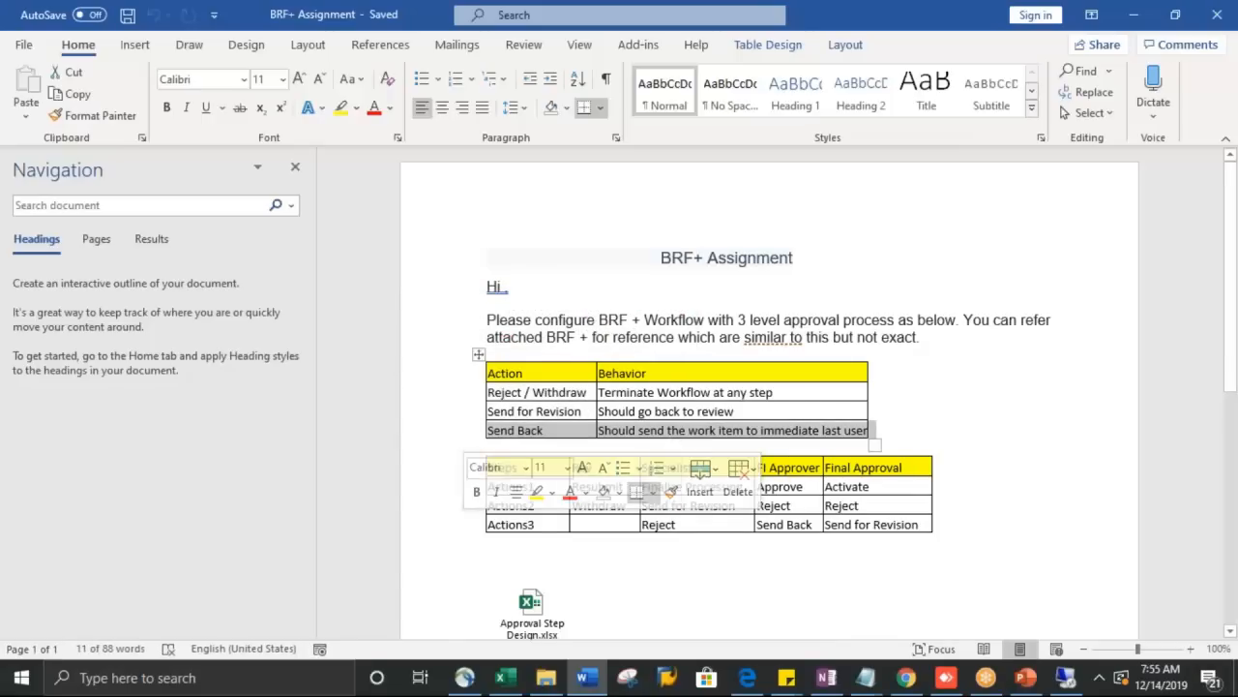
click(924, 441)
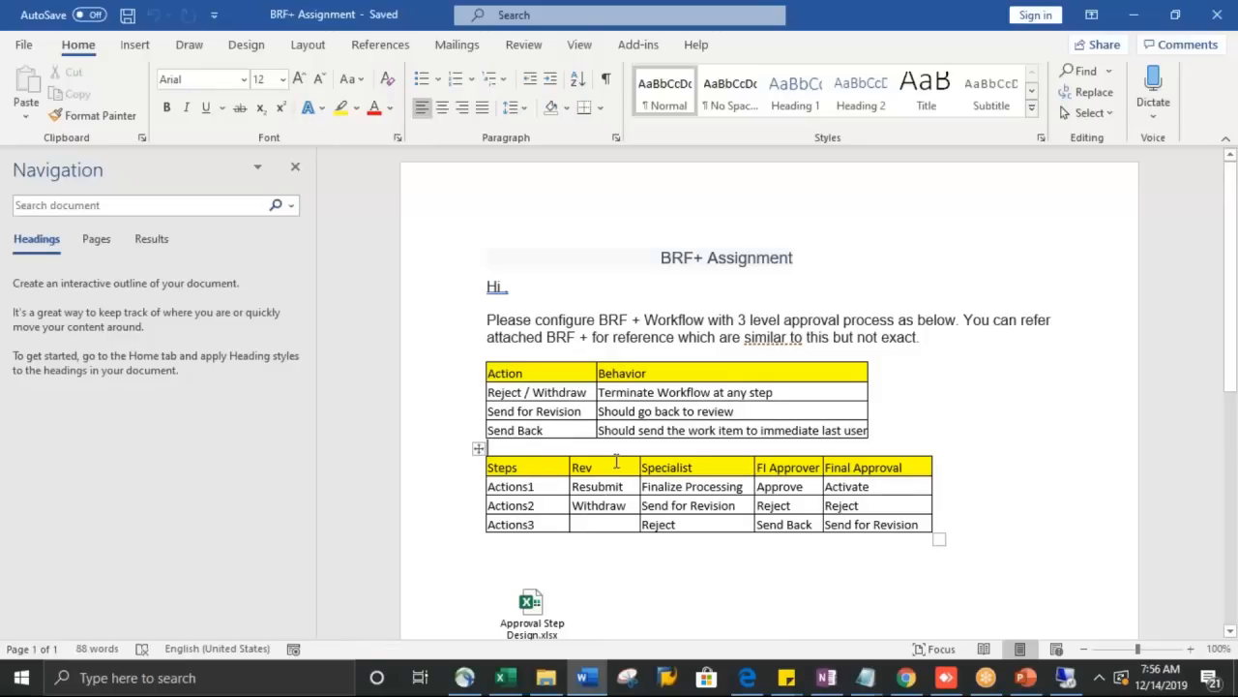
drag(617, 467, 606, 524)
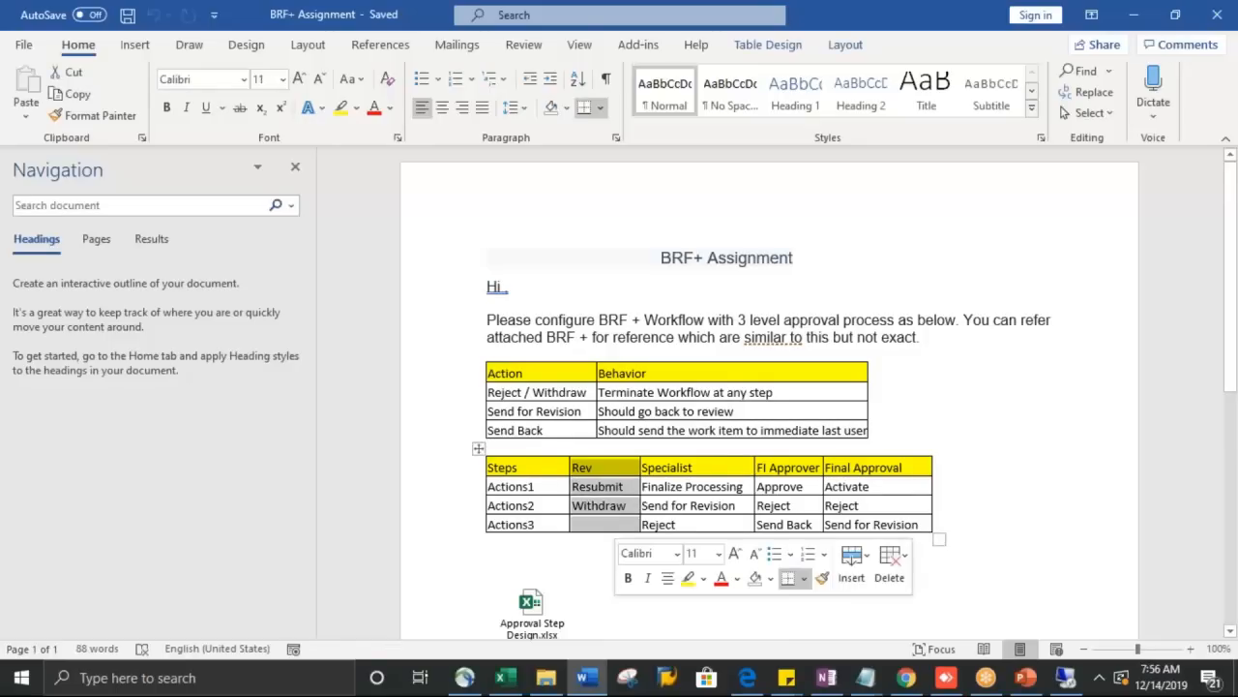
click(672, 467)
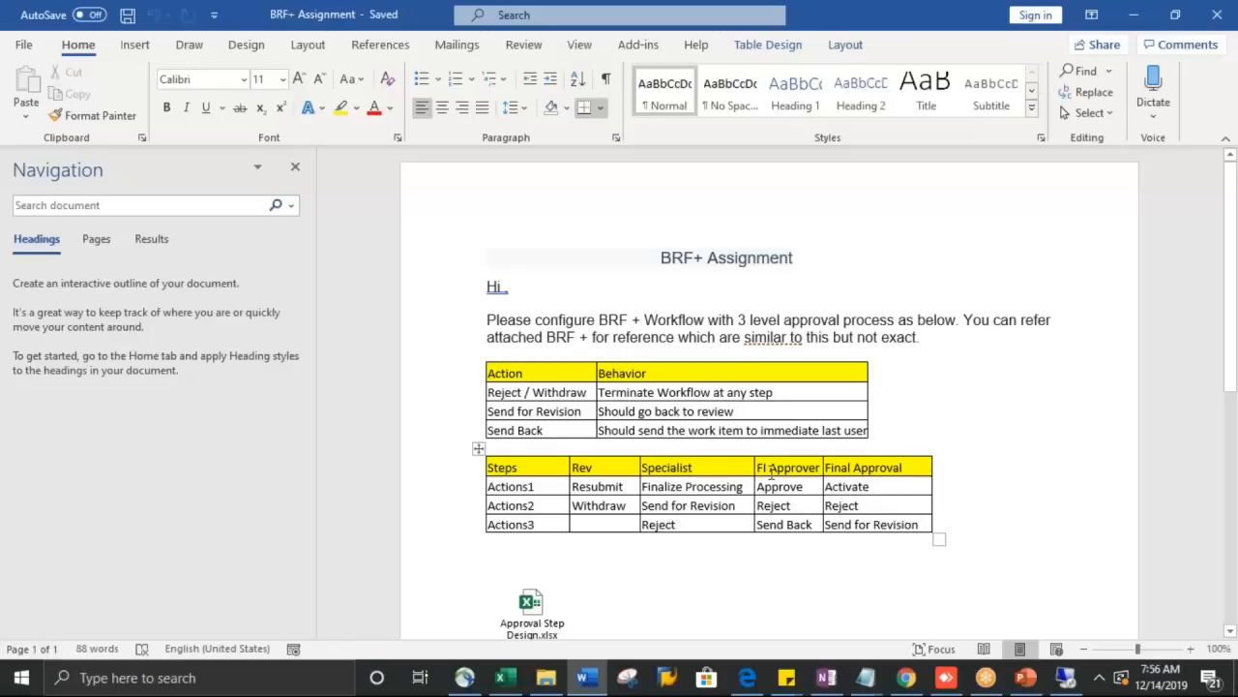
drag(771, 471, 780, 489)
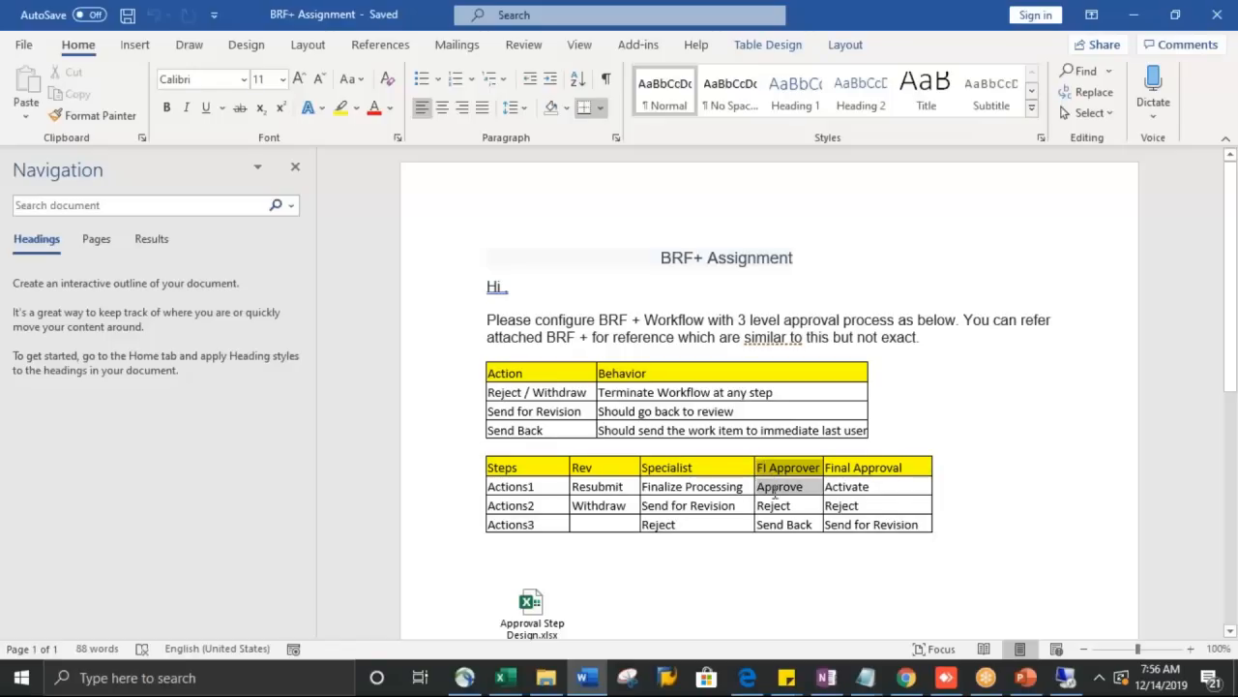
click(766, 570)
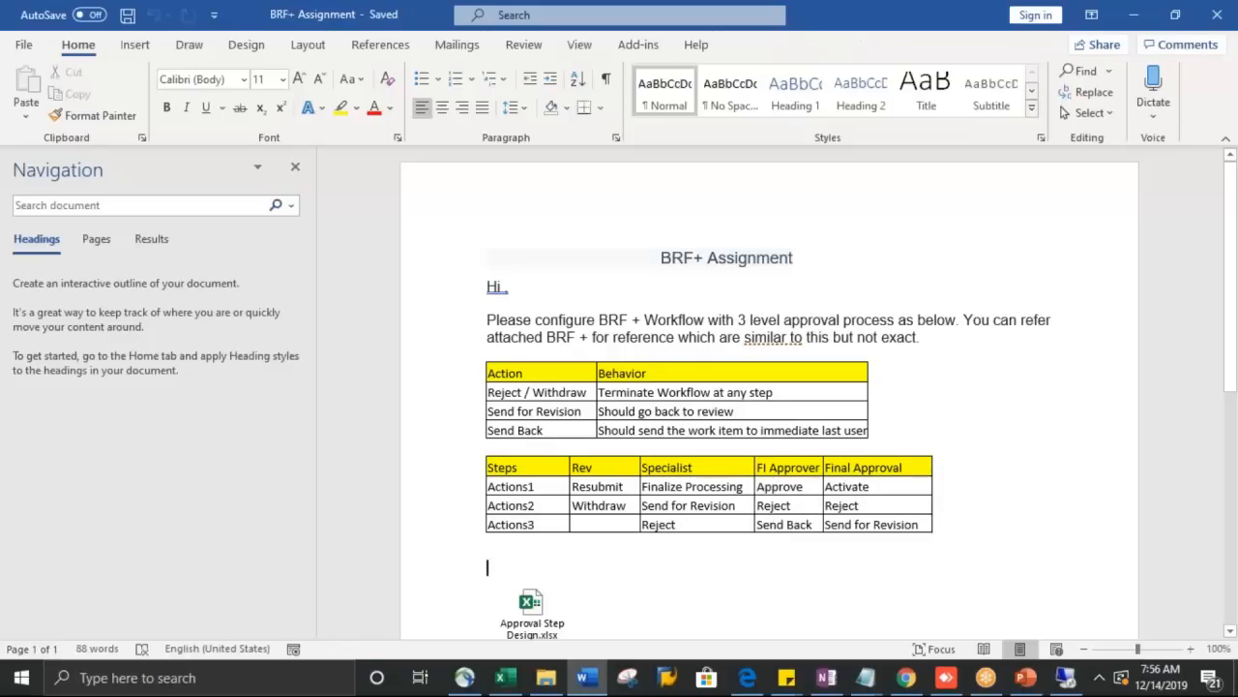
click(856, 467)
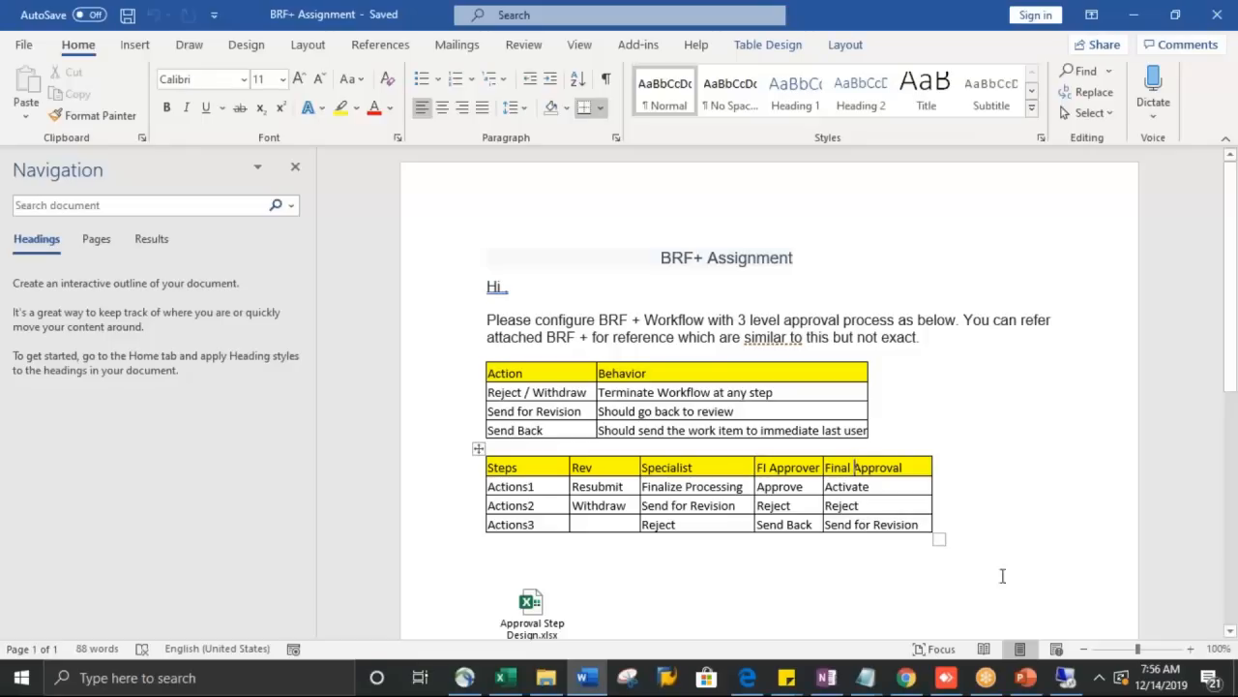
click(624, 472)
click(785, 471)
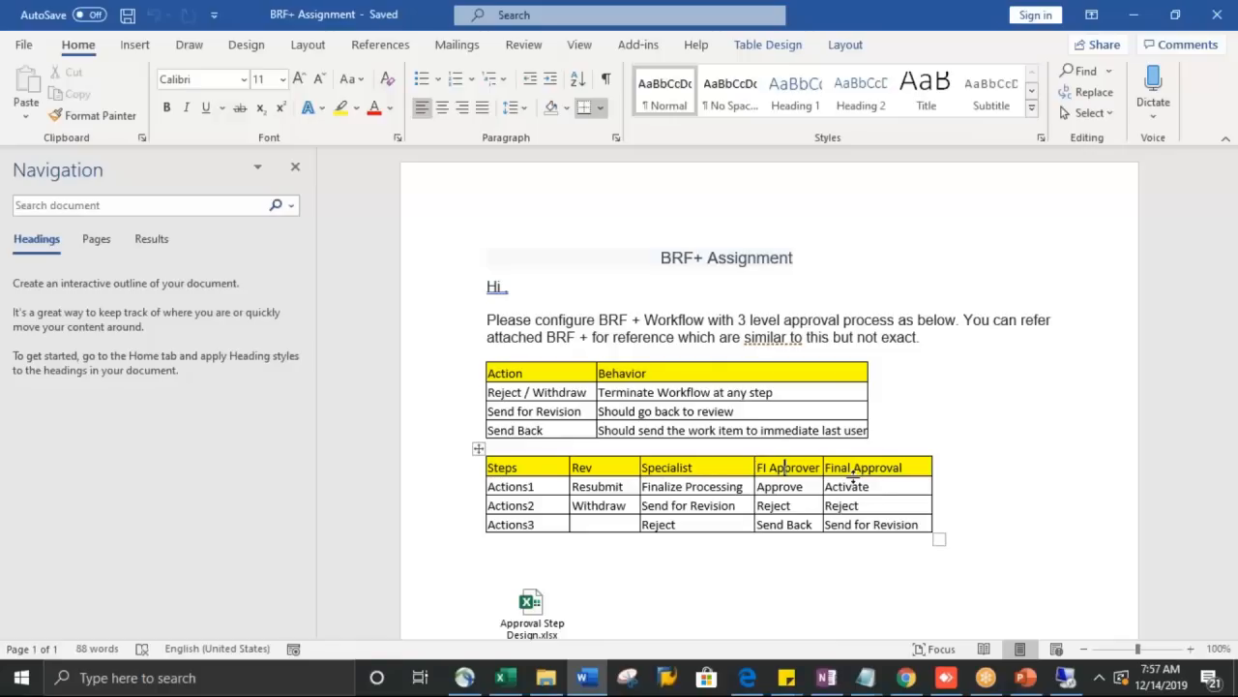
click(500, 545)
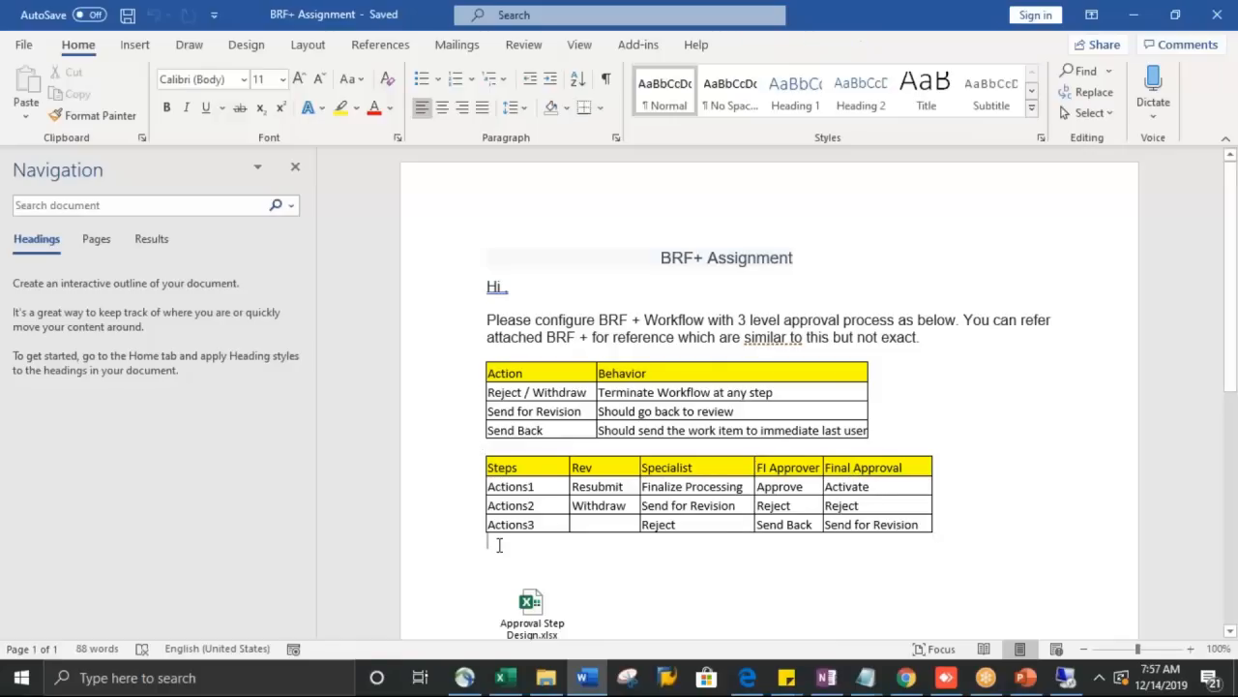
Step: Below the Steps table, add the note 'In case error while activation (<> 31 ) complete the workflow with status = 06' and save
key(Return)
text(If e)
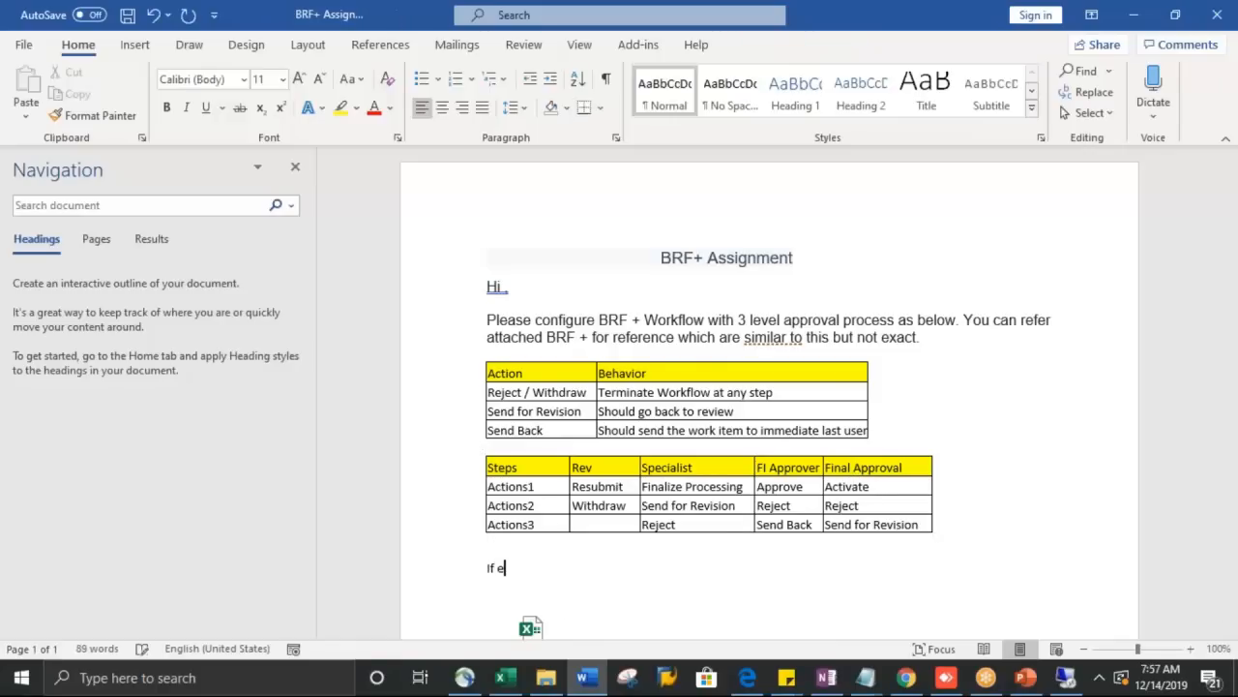
key(BackSpace)
key(BackSpace)
key(BackSpace)
text(In case error while activation ()
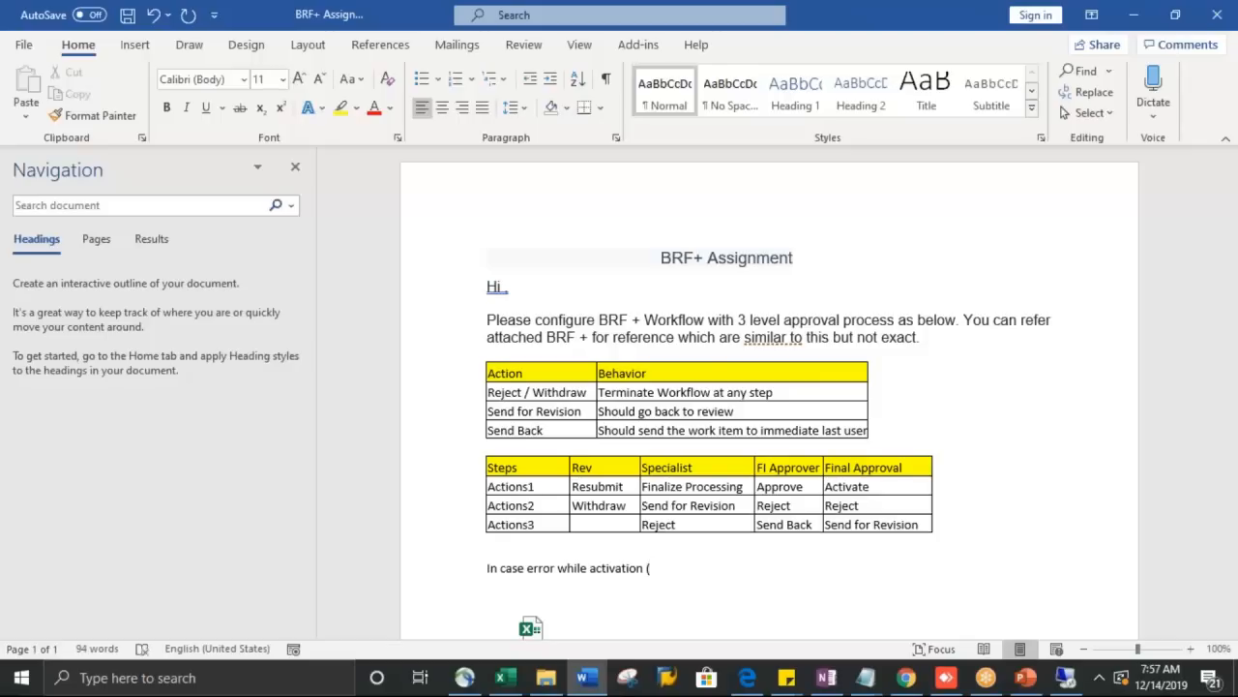
text(<> 31 ) complete the workflow the)
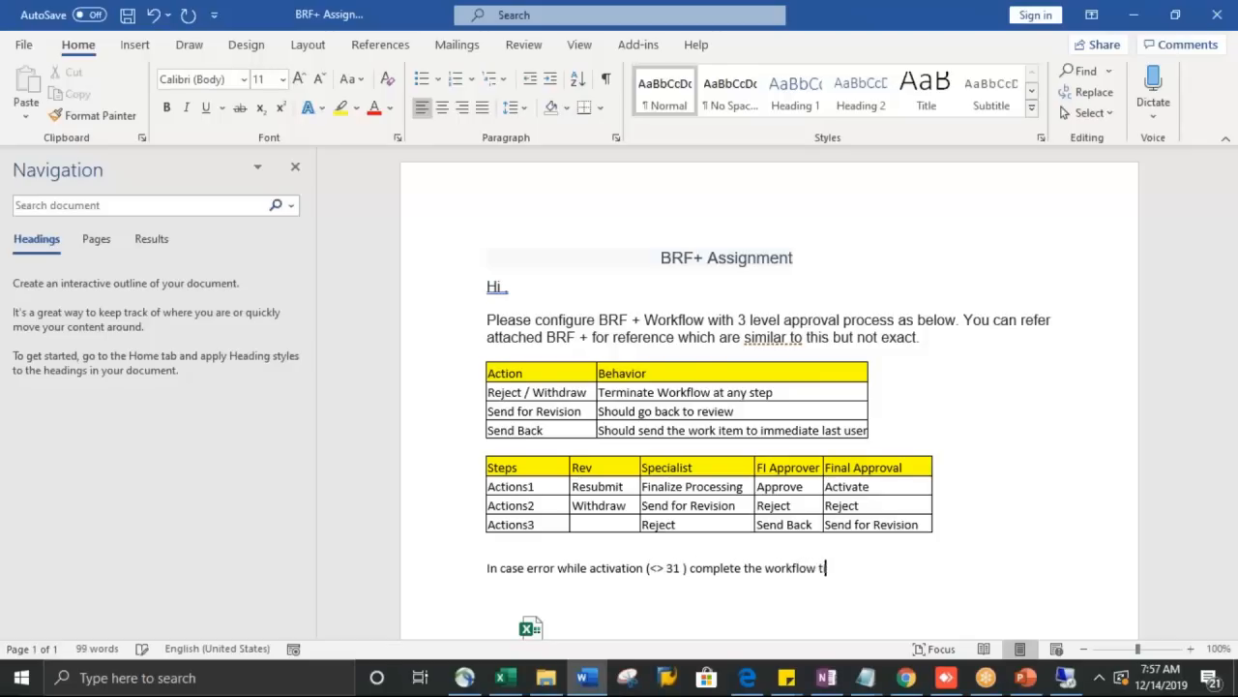
key(BackSpace)
key(BackSpace)
key(BackSpace)
text(with status =  06.)
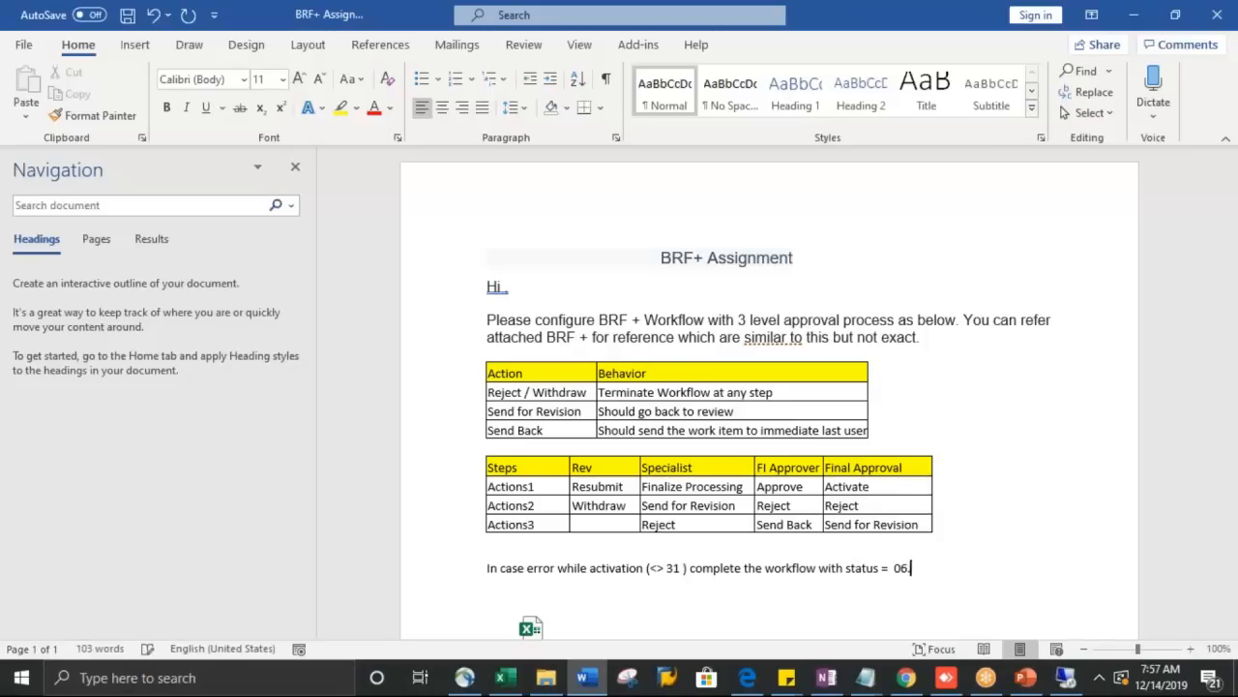
key(ctrl+s)
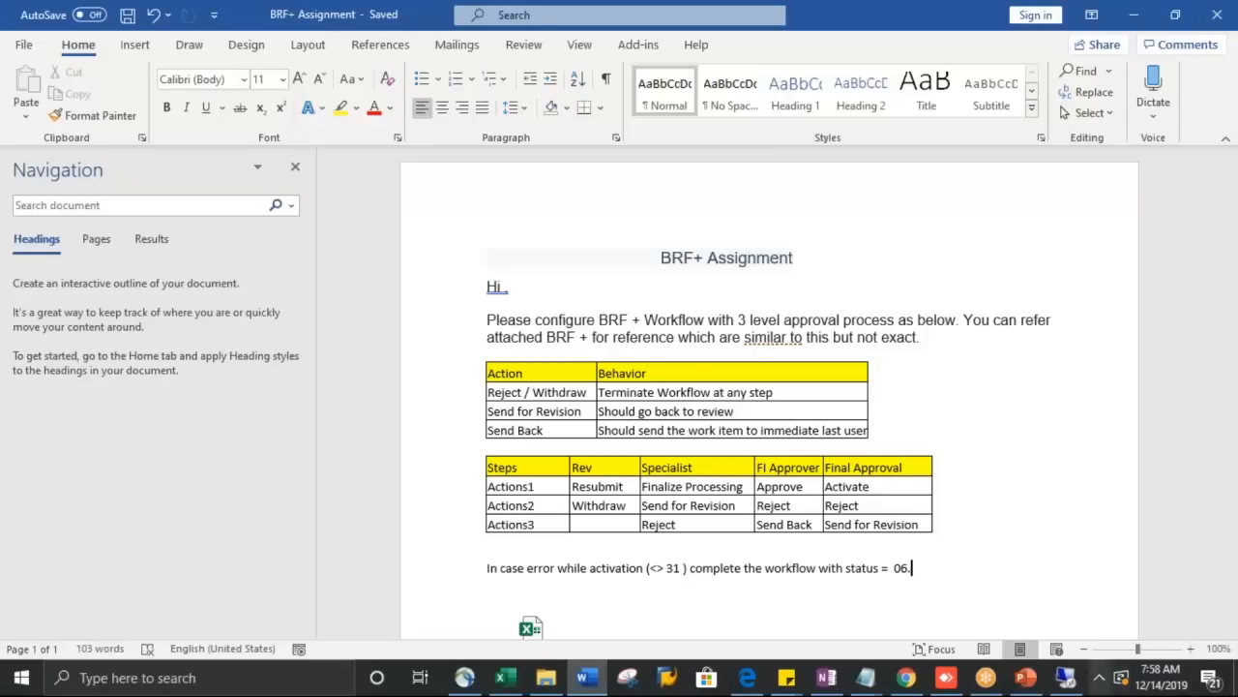
click(1161, 680)
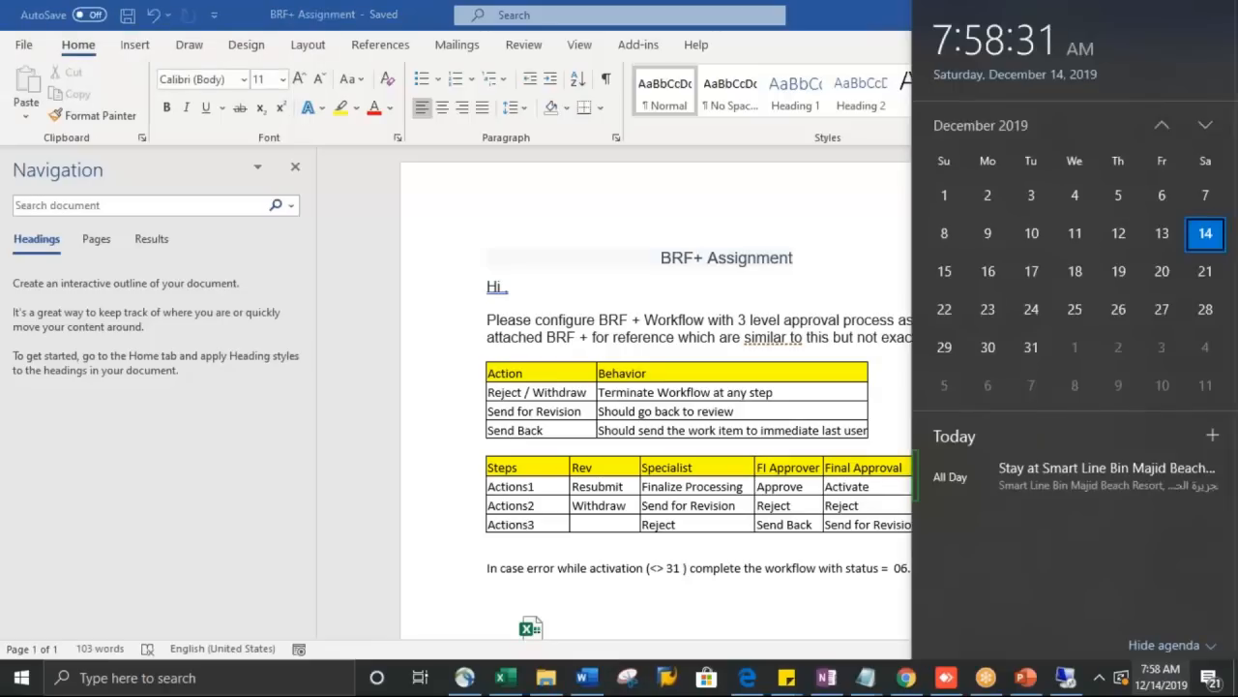
click(884, 615)
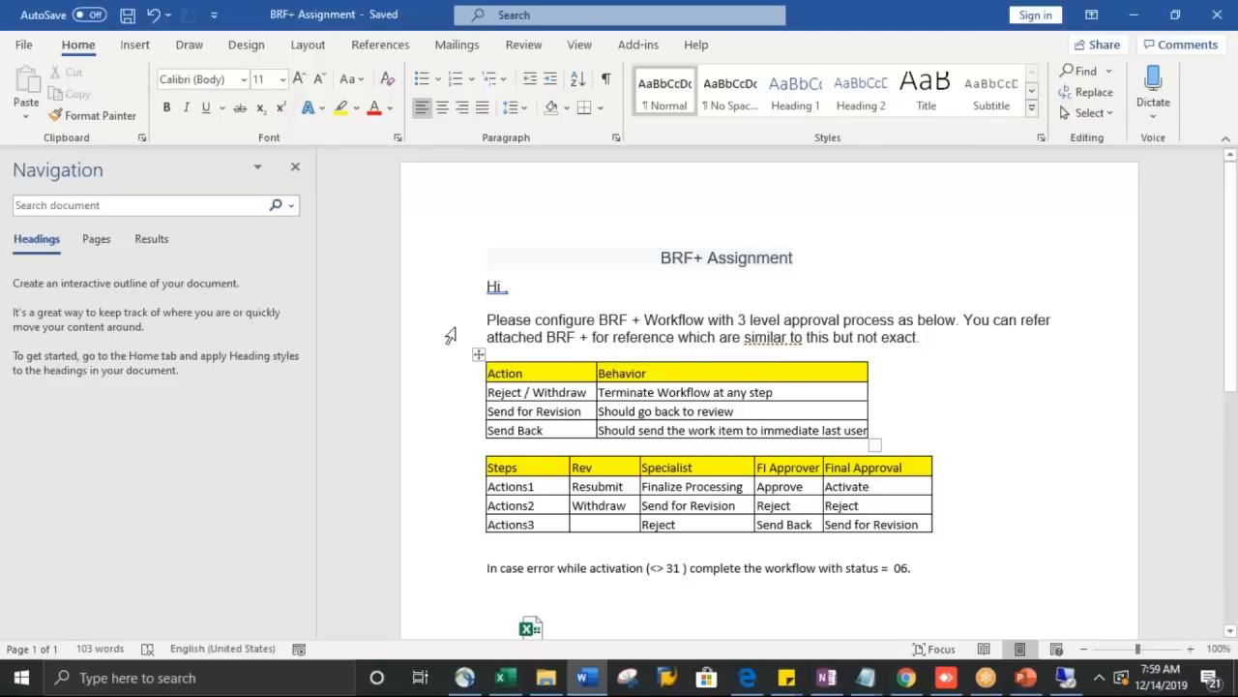
Step: Keep the greeting as 'Hi,', save, and select everything from the title through the second table
click(499, 290)
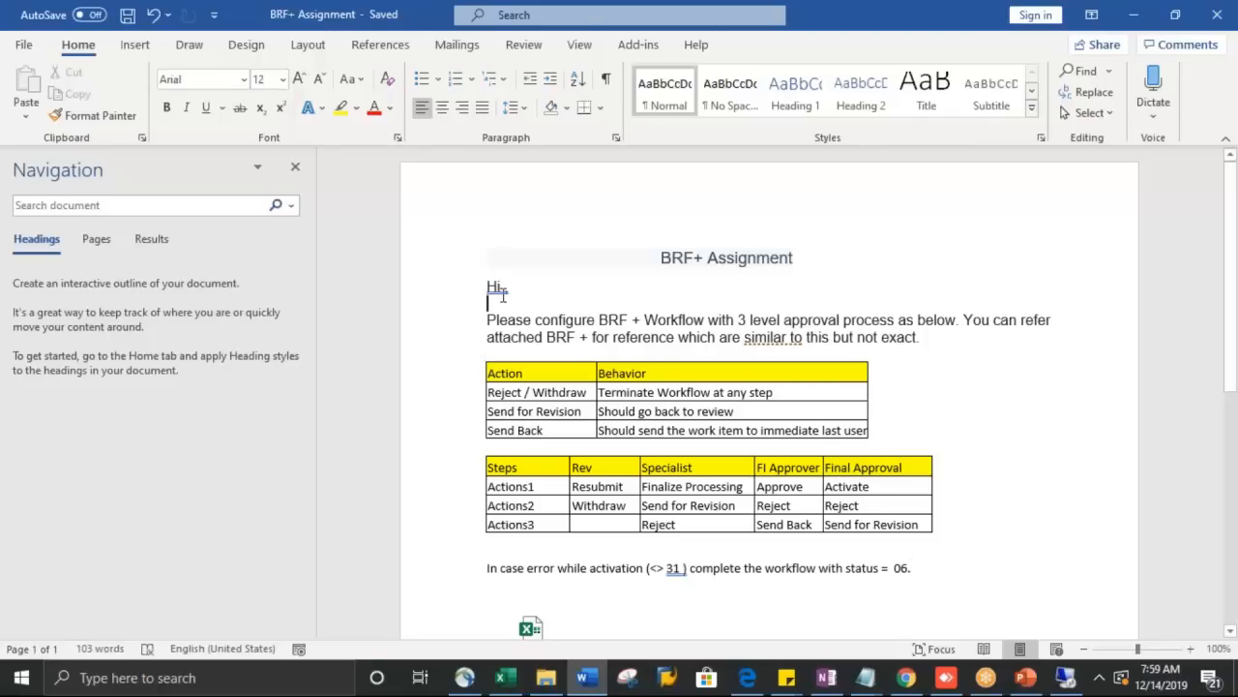
key(BackSpace)
key(ctrl+s)
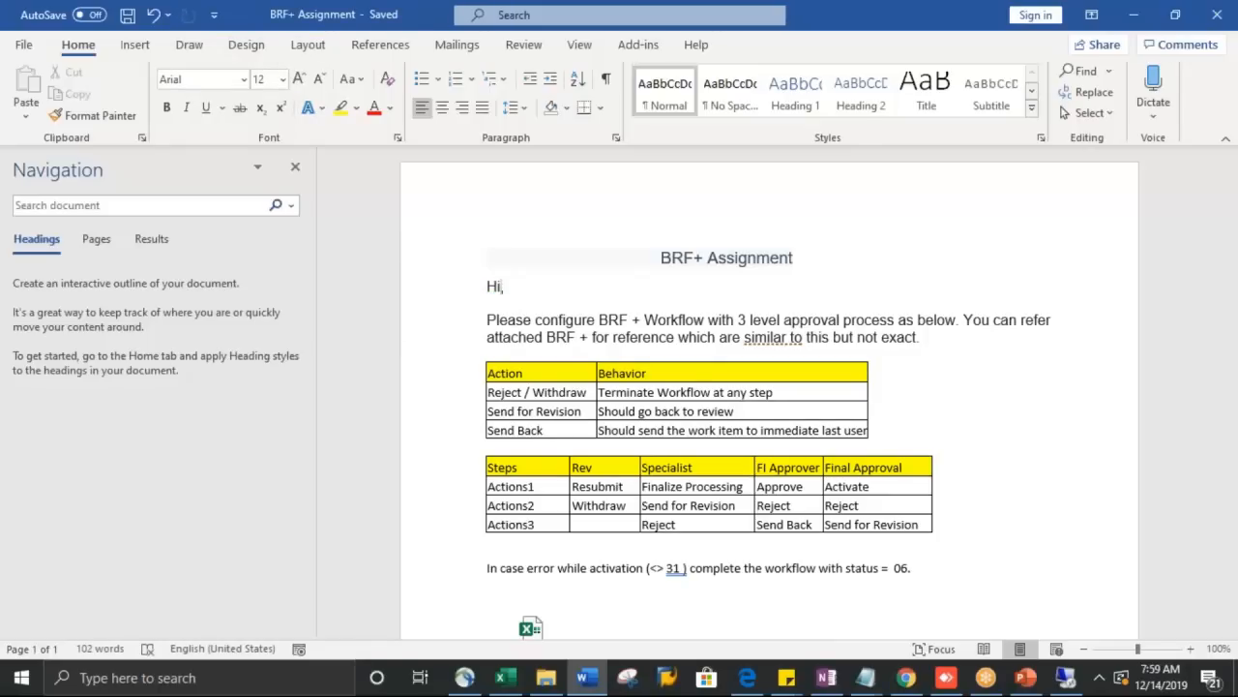
text(,)
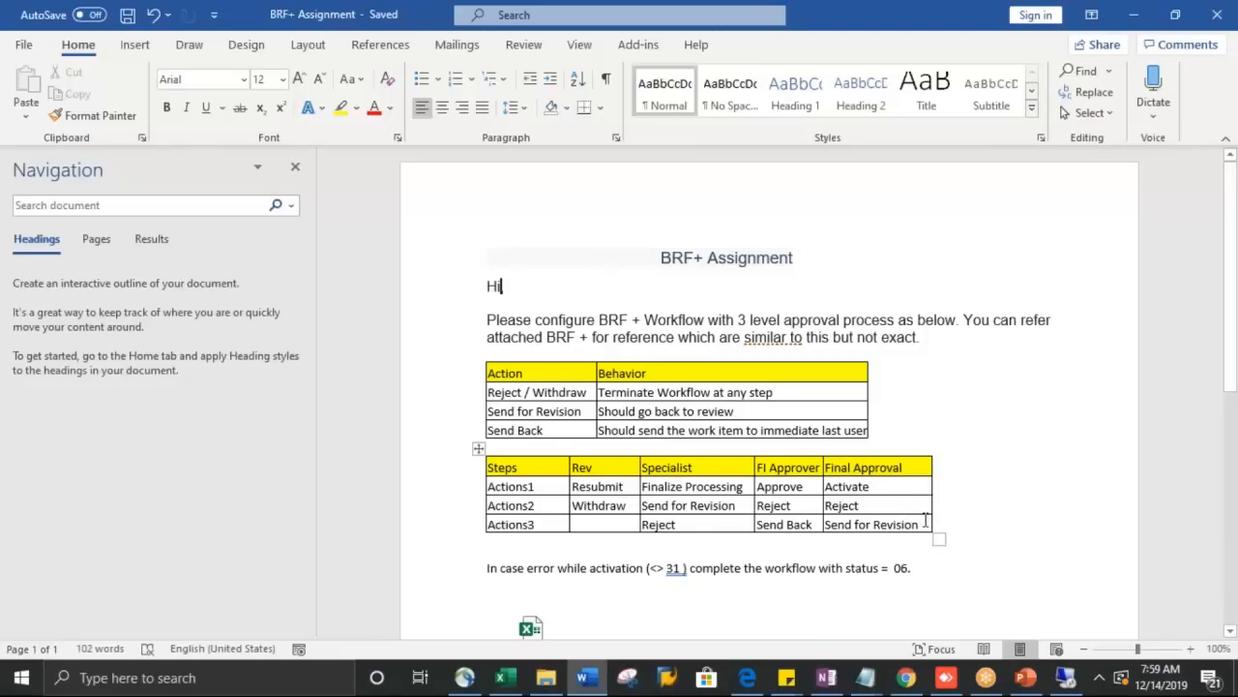
drag(924, 520, 489, 249)
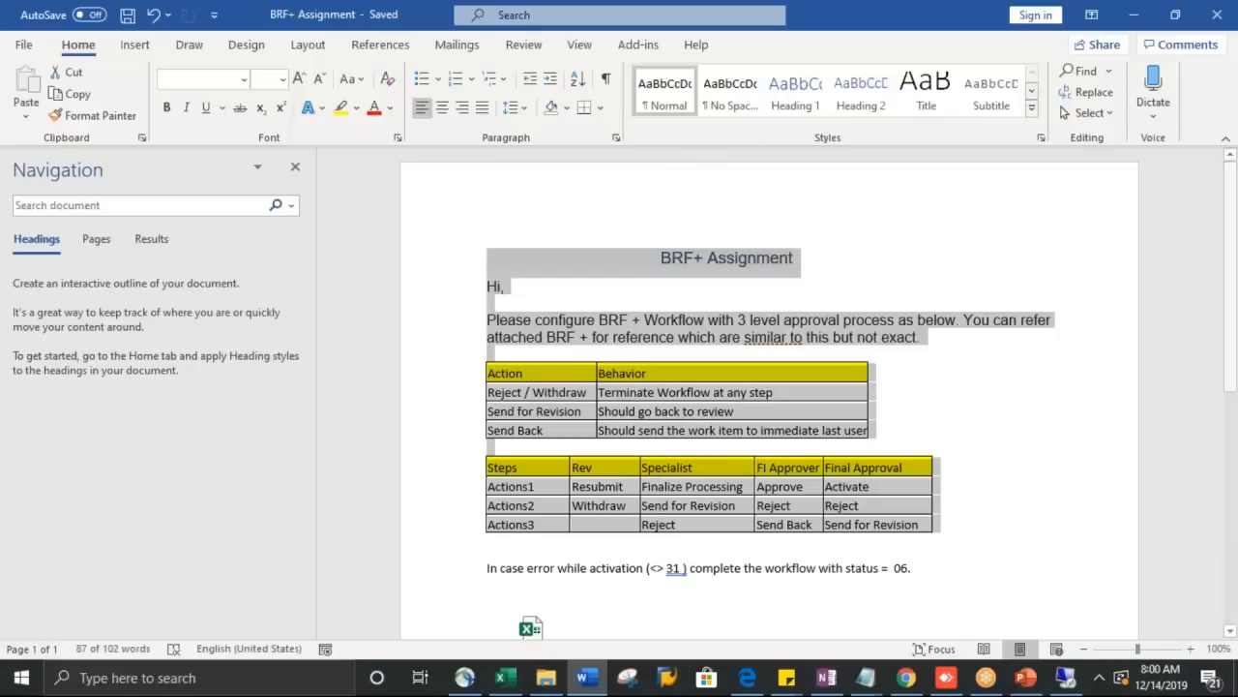
click(1171, 685)
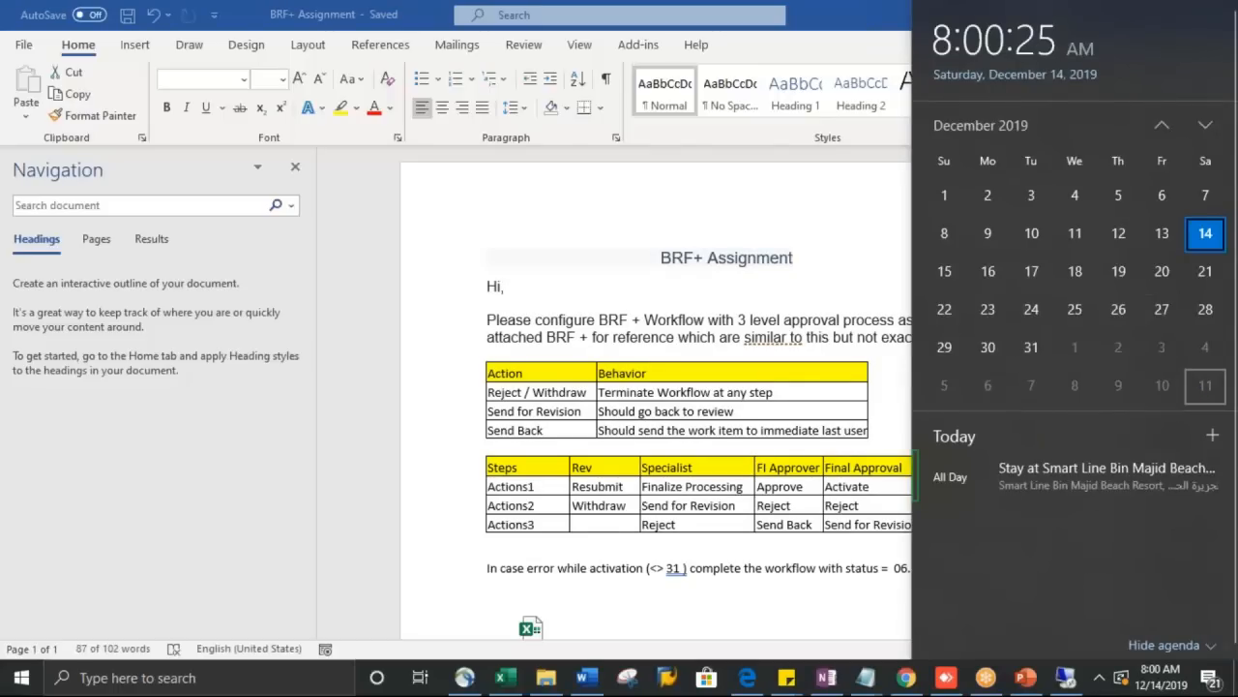
click(1207, 127)
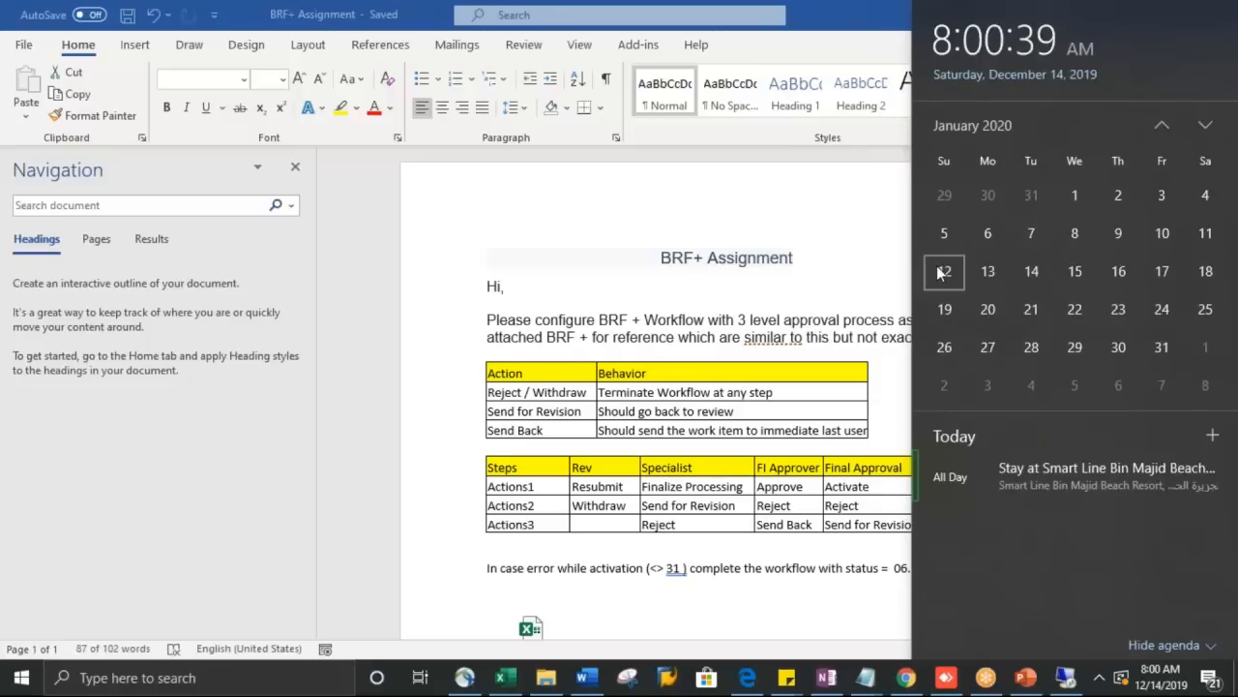
click(788, 476)
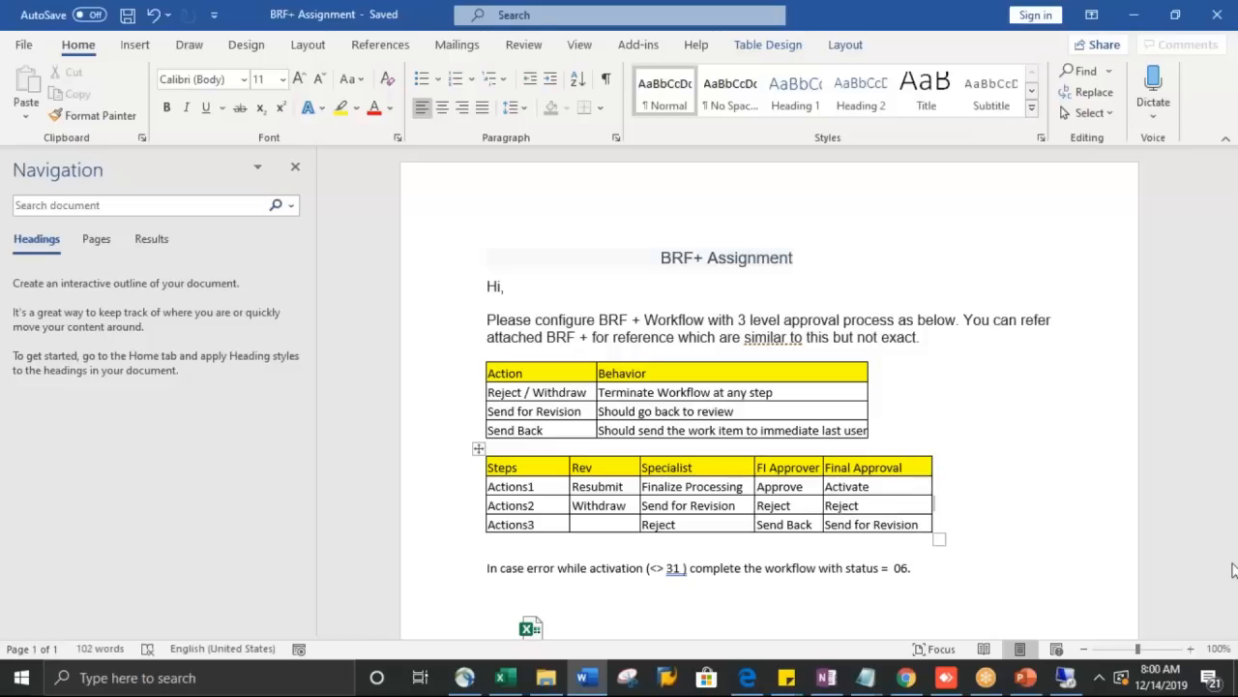
click(1223, 608)
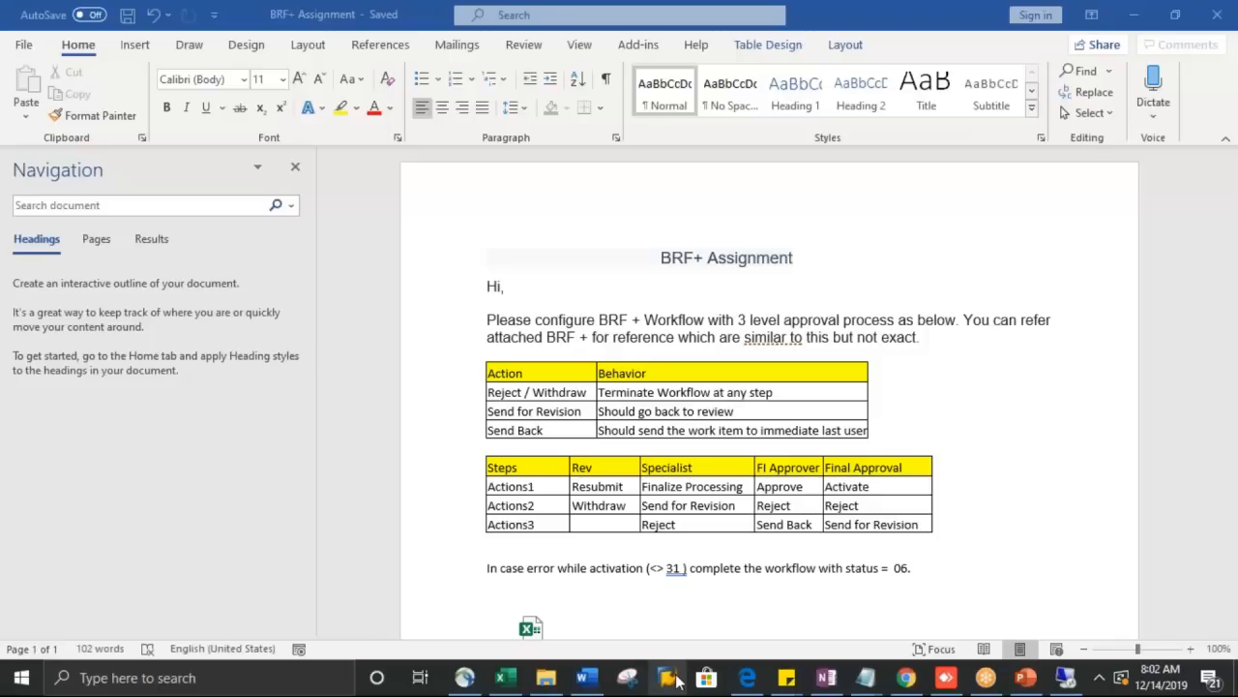
mouse_move(795, 683)
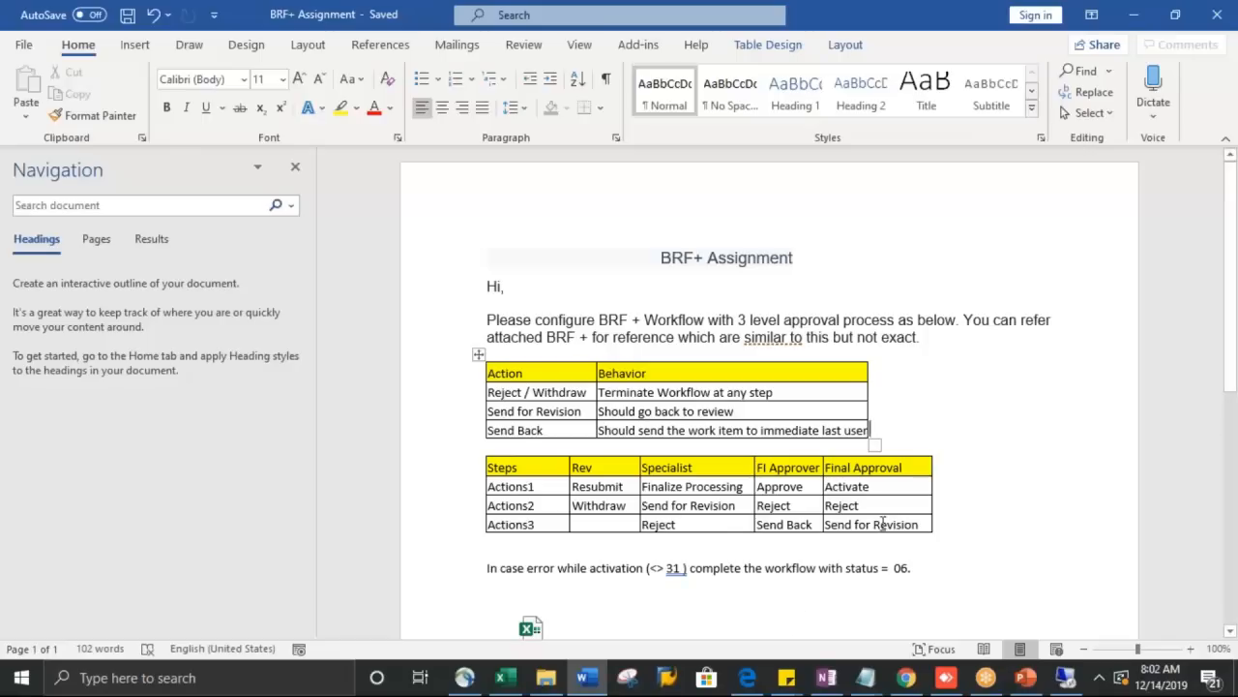
Step: Remove the stray space before the closing bracket so the note reads '(<> 31)', then go to the space before 06
click(682, 568)
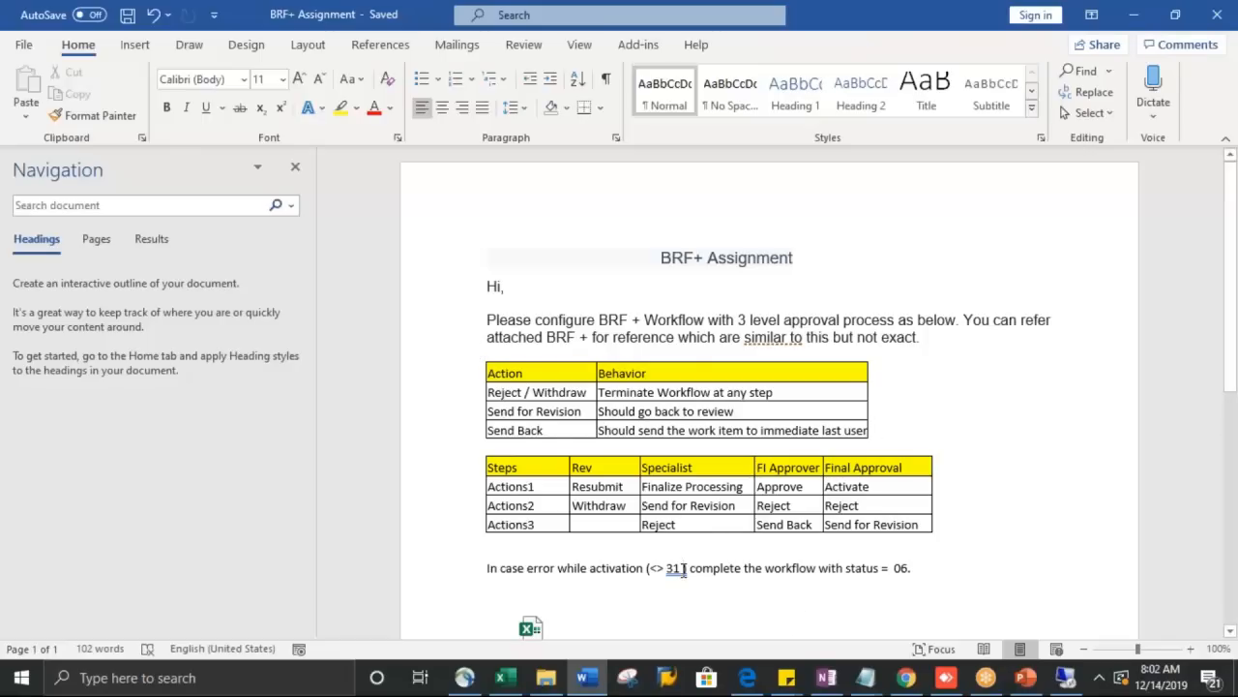
key(BackSpace)
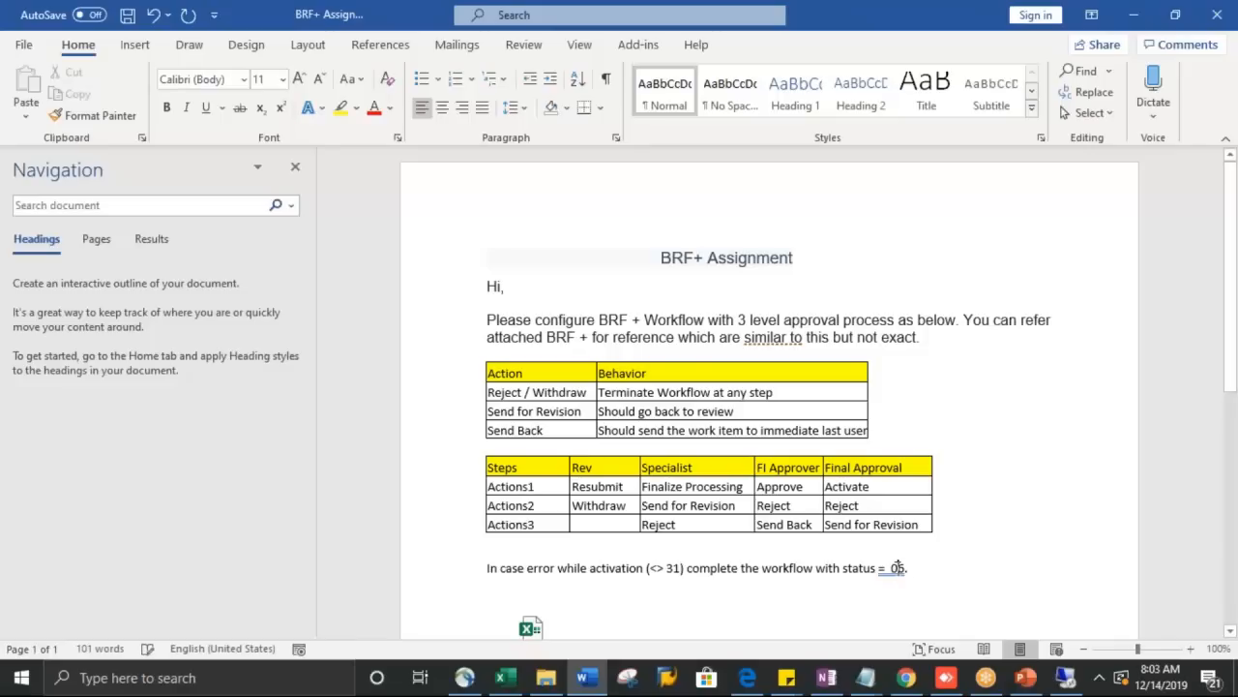
click(895, 568)
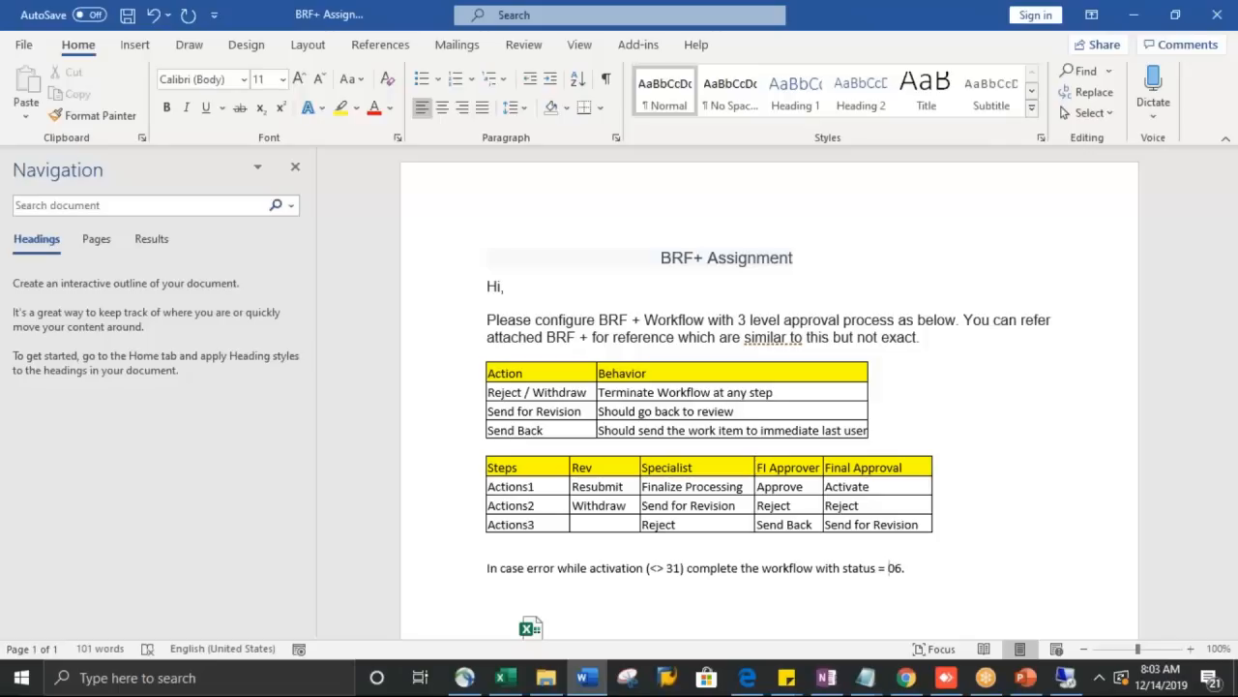
click(773, 343)
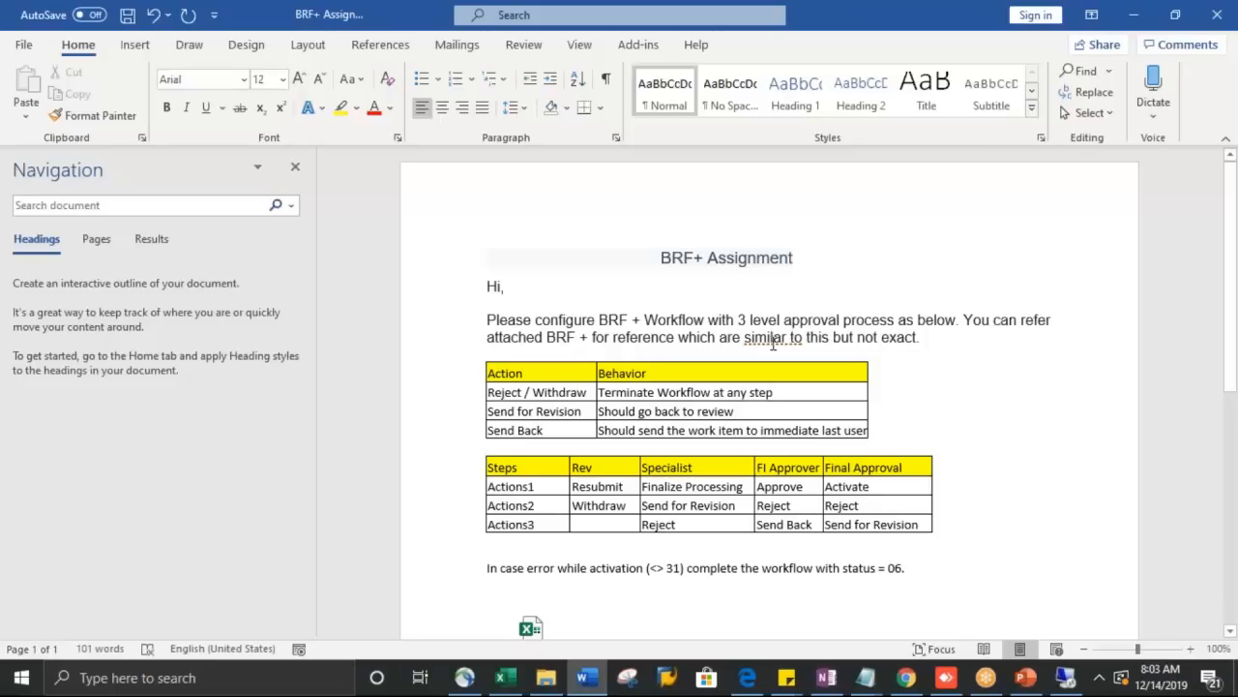
right_click(773, 344)
mouse_move(774, 356)
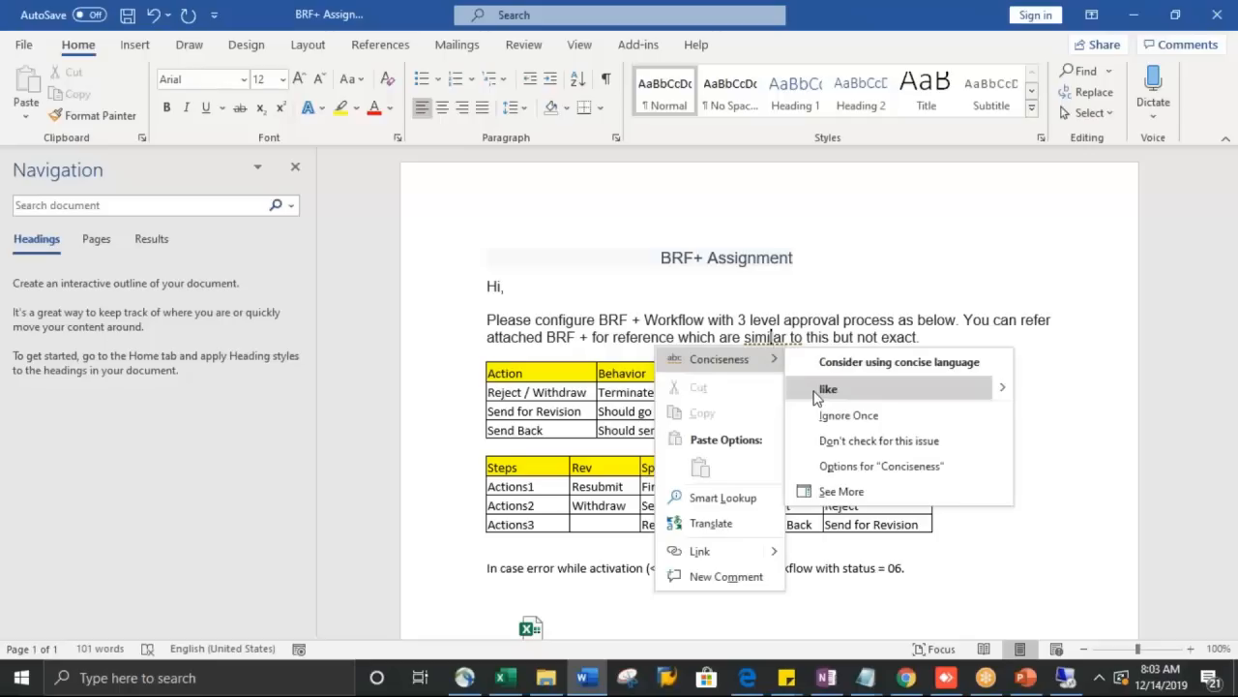
click(832, 275)
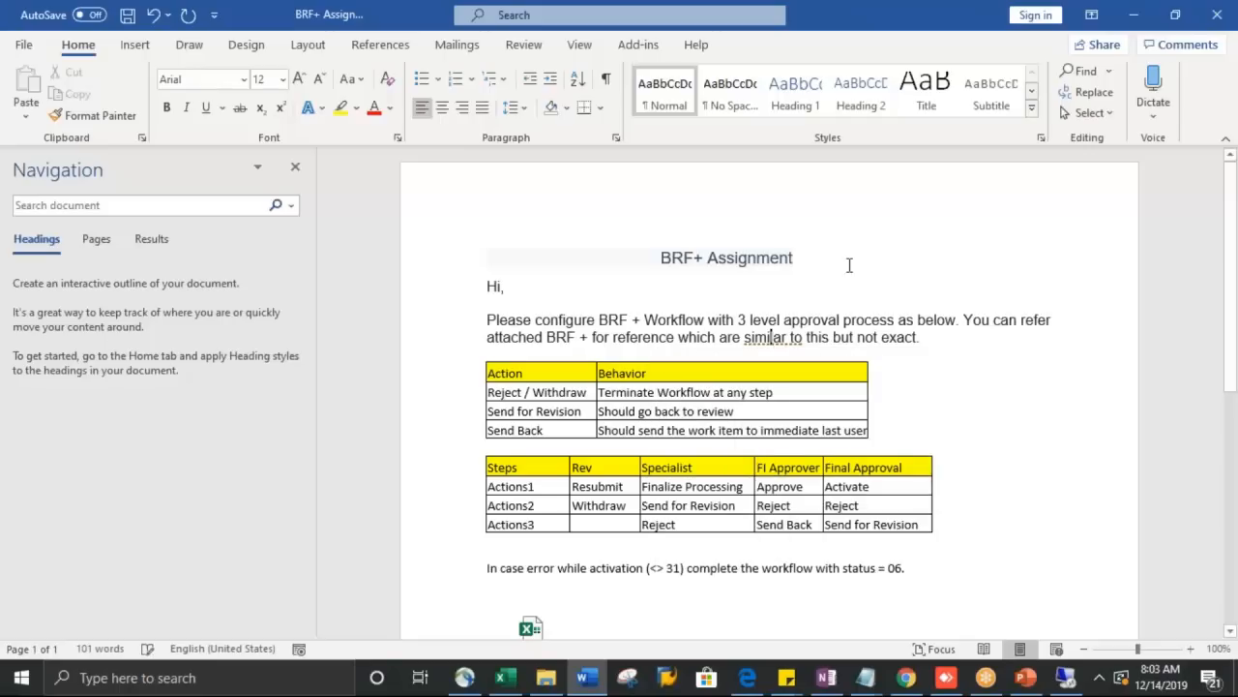
click(1215, 48)
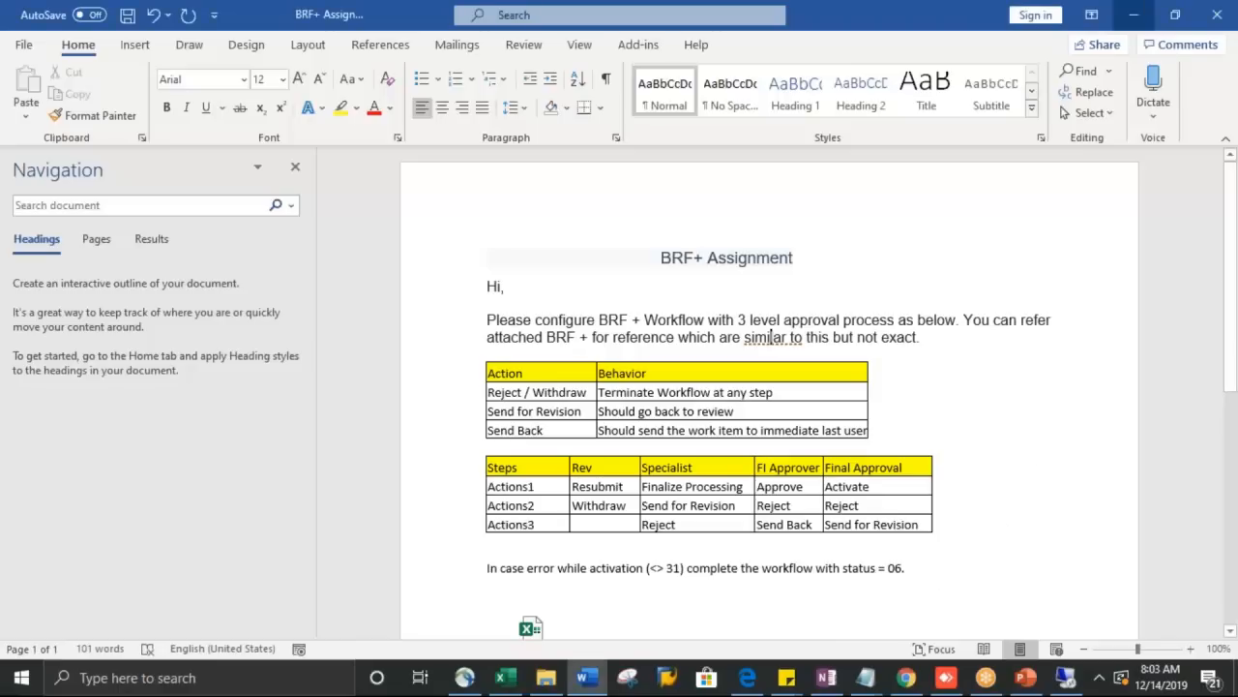
Step: Start a new line after the status 06 note reading 'Requestor -> Specialist -> FI Approver ->'
click(938, 577)
key(Return)
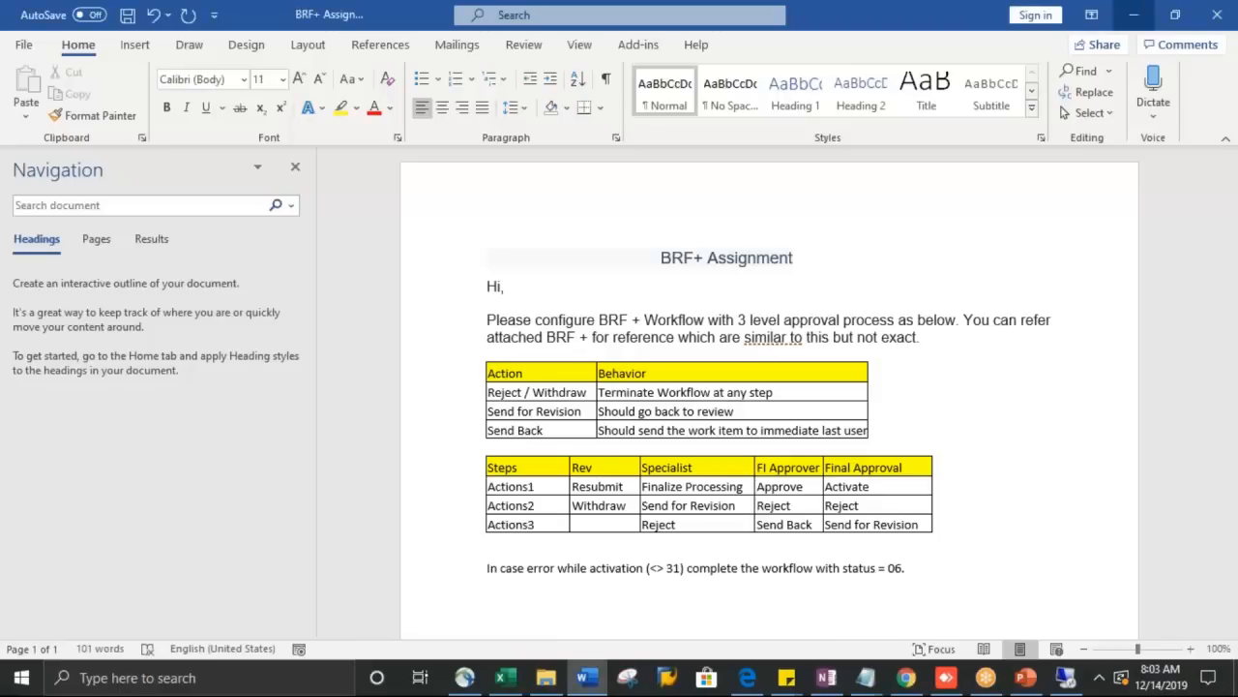
text(Requestor ->)
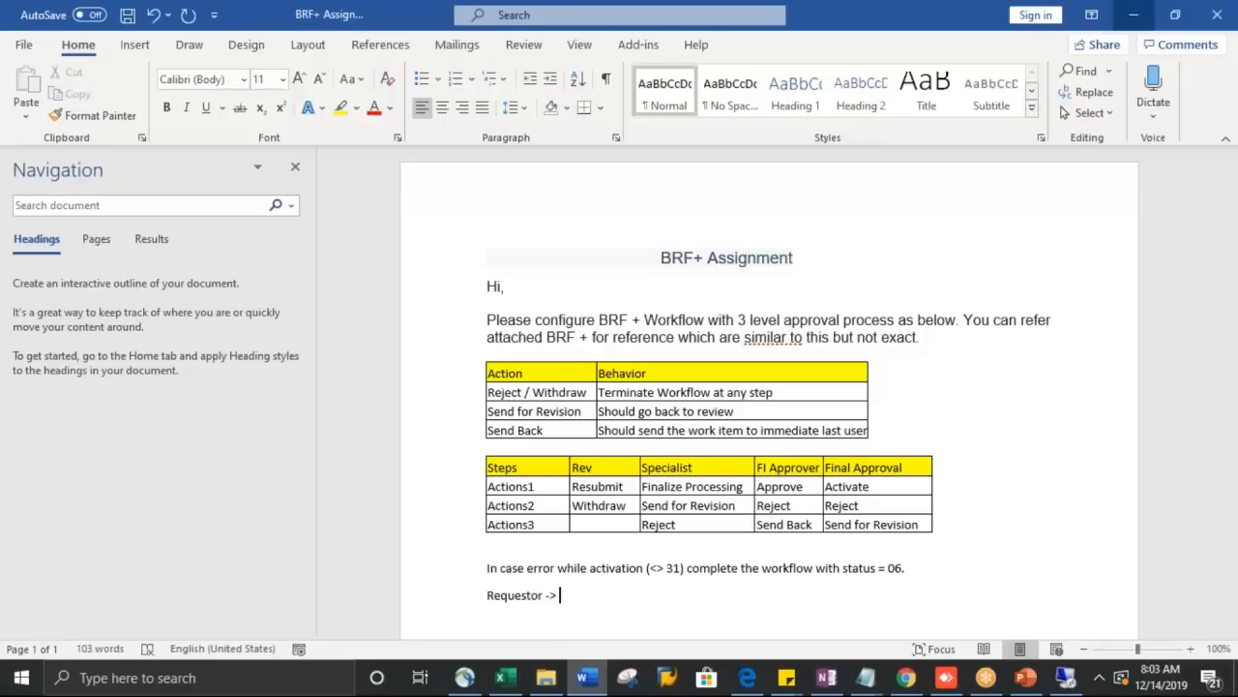
text( Speci)
text(ali)
text(sting)
key(BackSpace)
key(BackSpace)
key(BackSpace)
text(-> FI Appr)
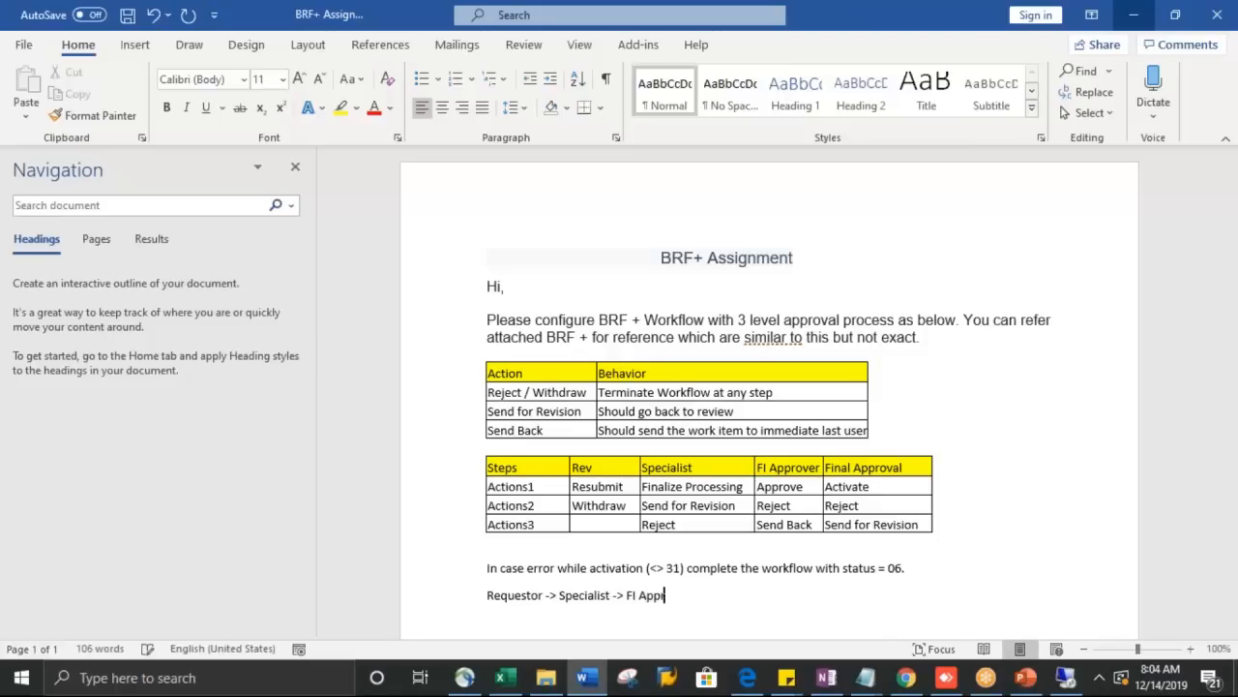
text(over -> Final Approval -> Com)
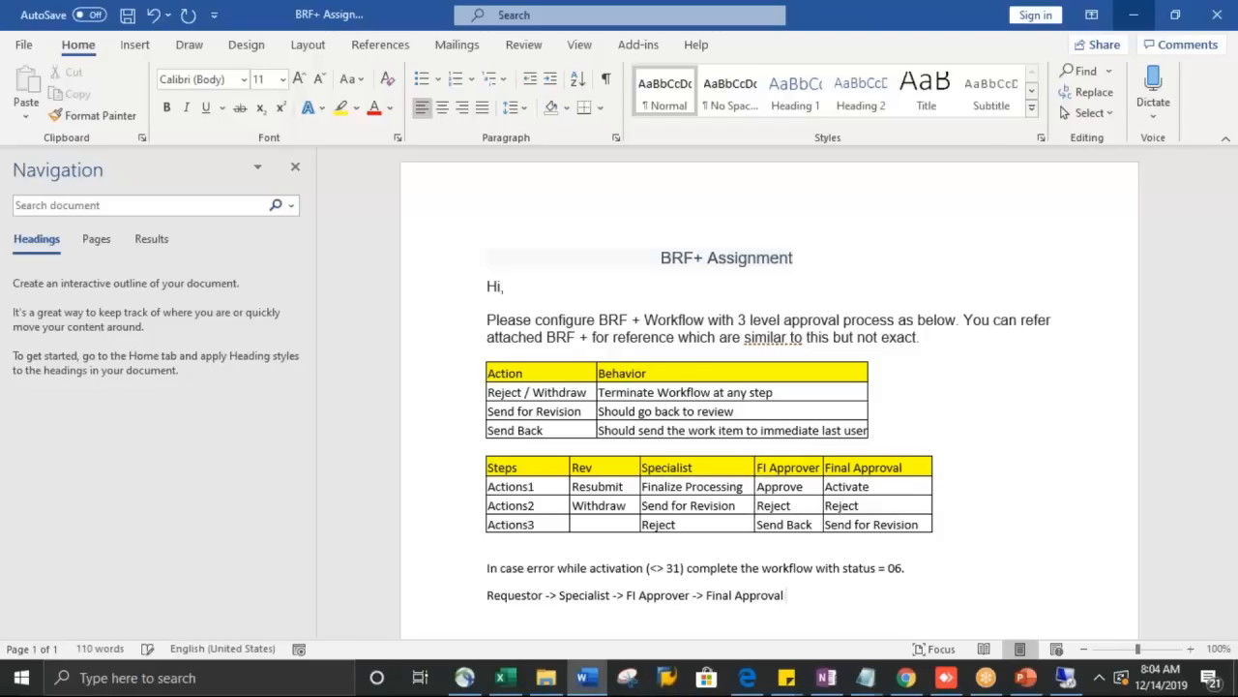
Step: Finish the flow line with 'Final Approval -> Activate-> Complete.' and save the document
key(BackSpace)
key(BackSpace)
key(BackSpace)
text(Actov)
key(BackSpace)
key(BackSpace)
text(ivate-> Complete.)
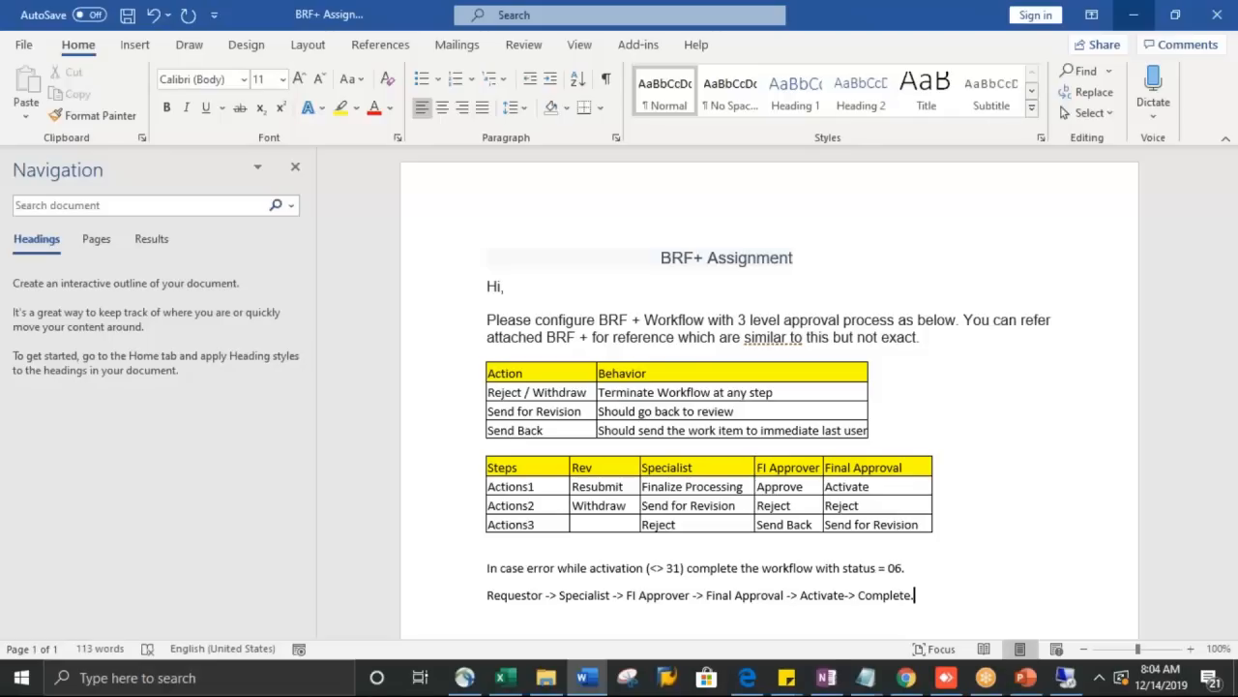
key(ctrl+s)
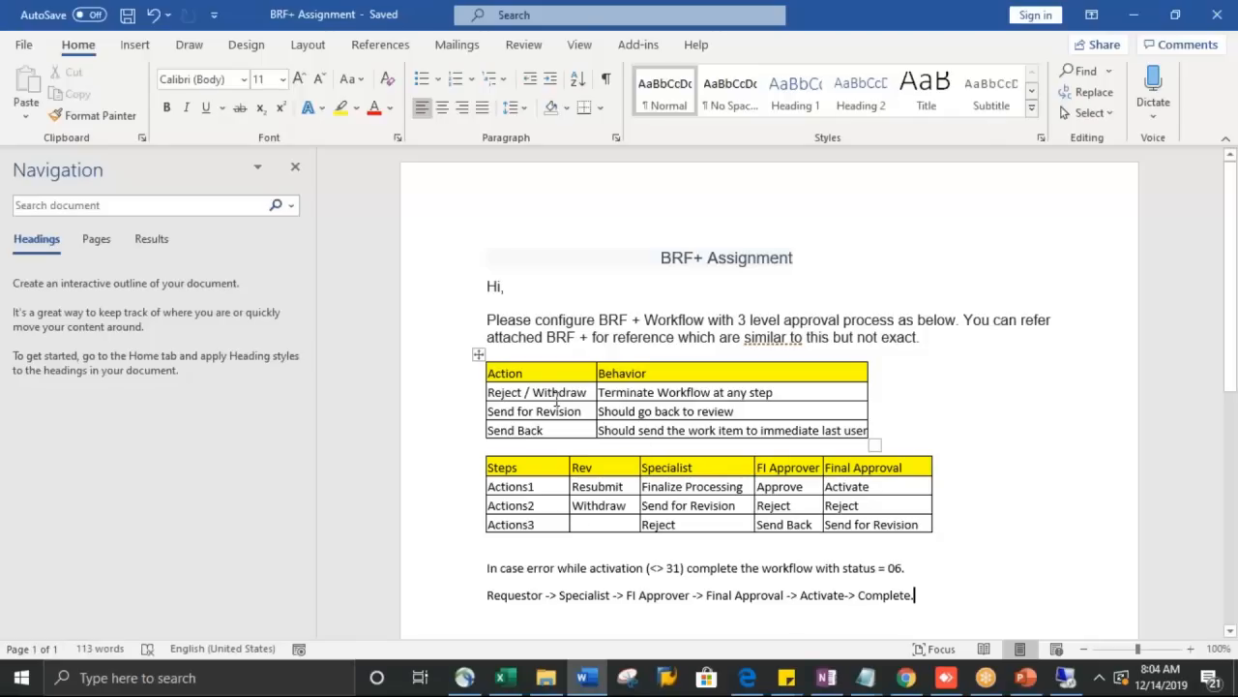
drag(592, 392, 501, 386)
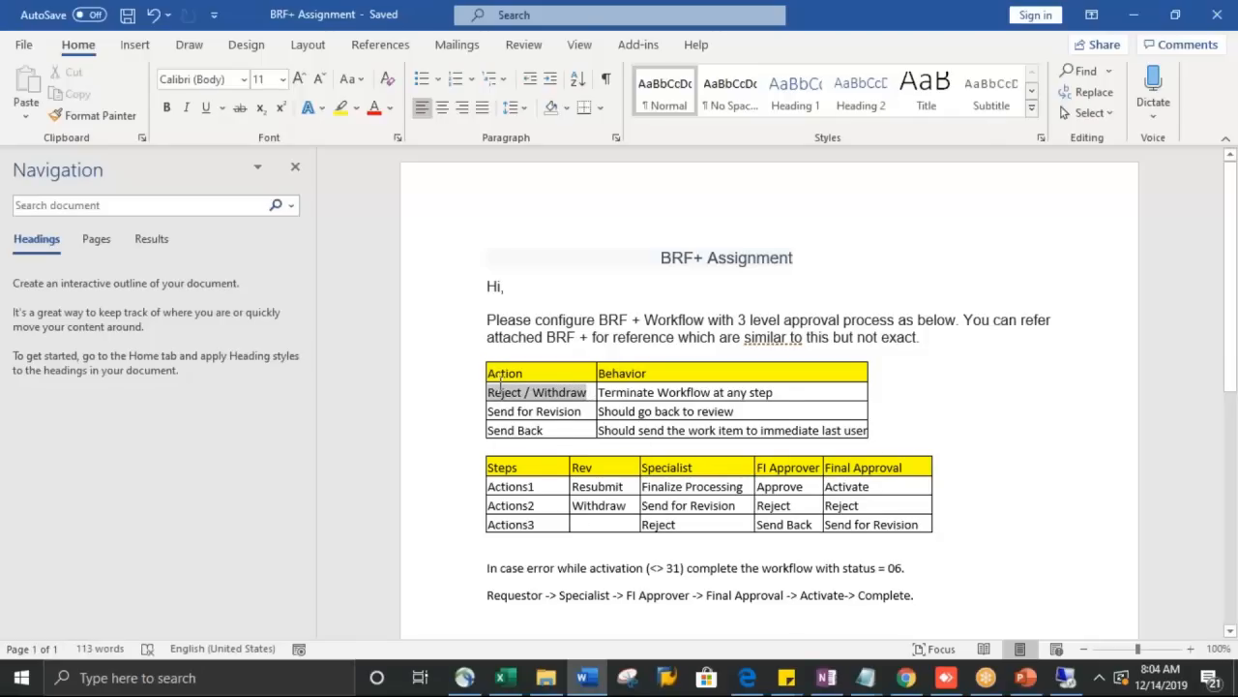
drag(792, 505, 760, 501)
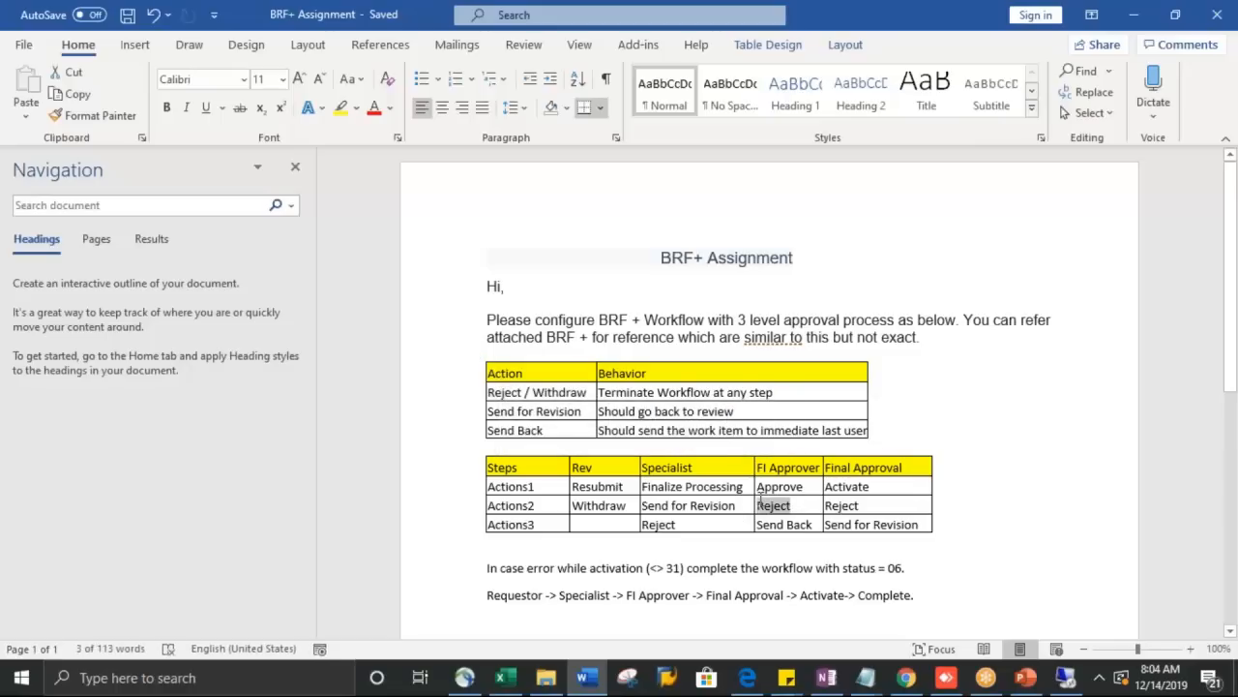
drag(861, 505, 830, 504)
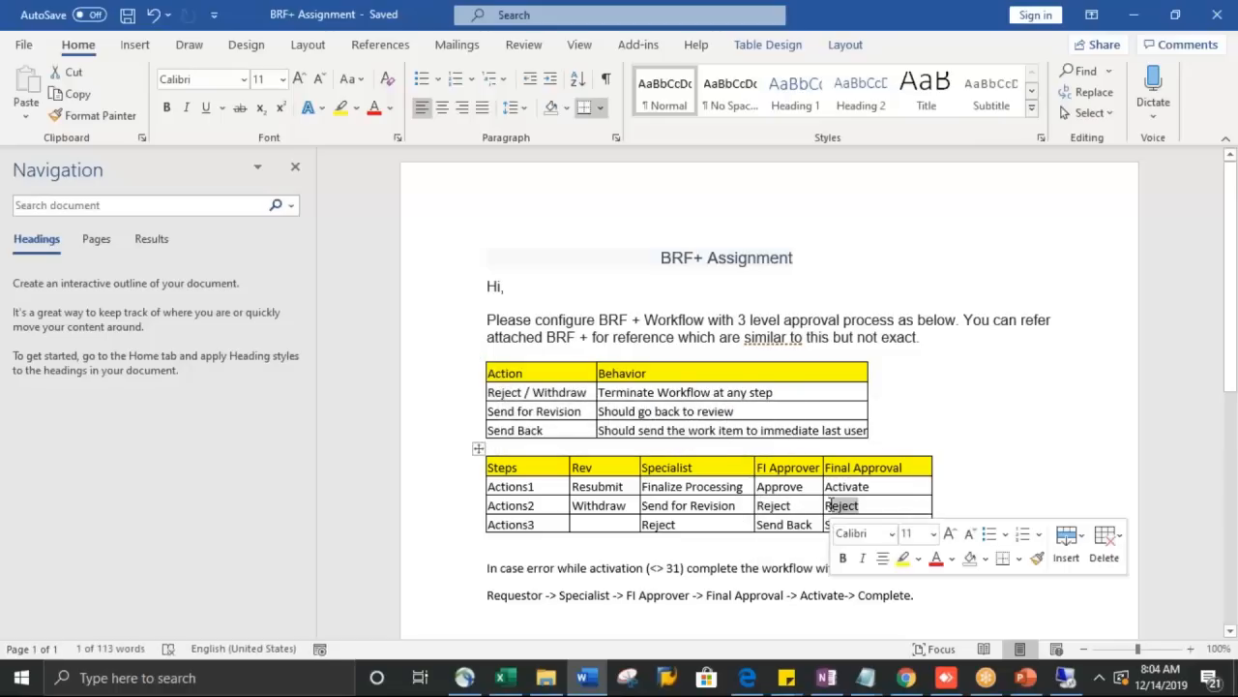
drag(540, 594, 486, 594)
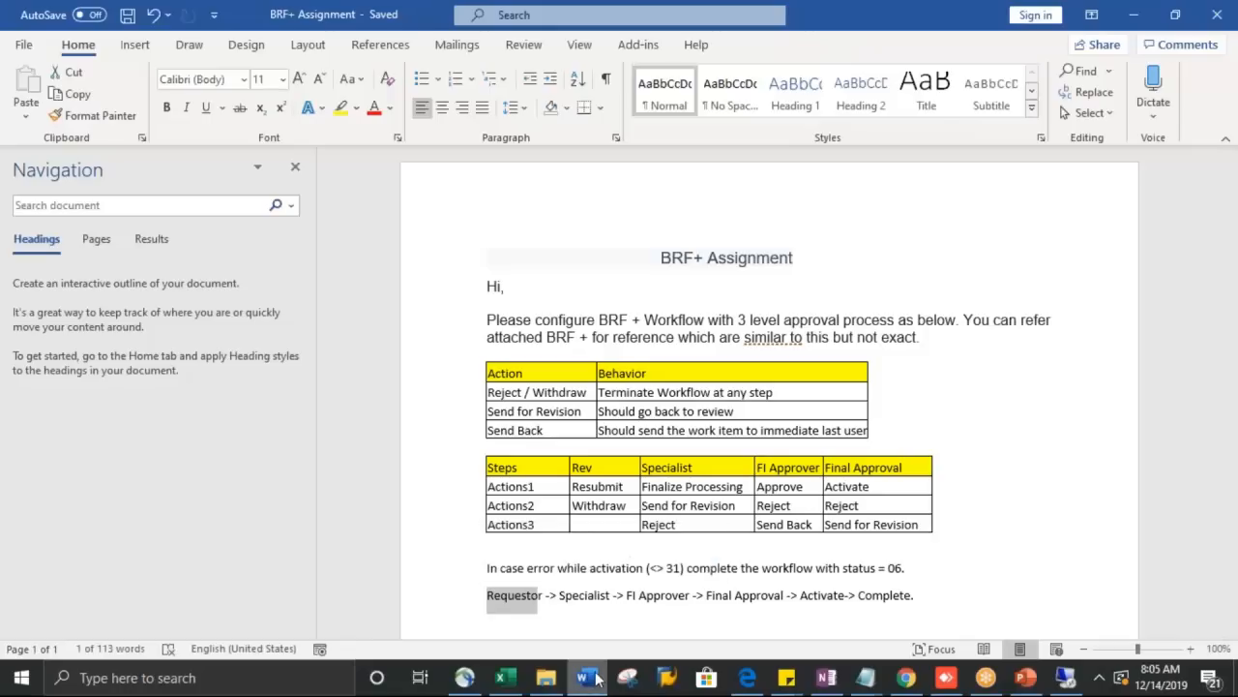
click(561, 611)
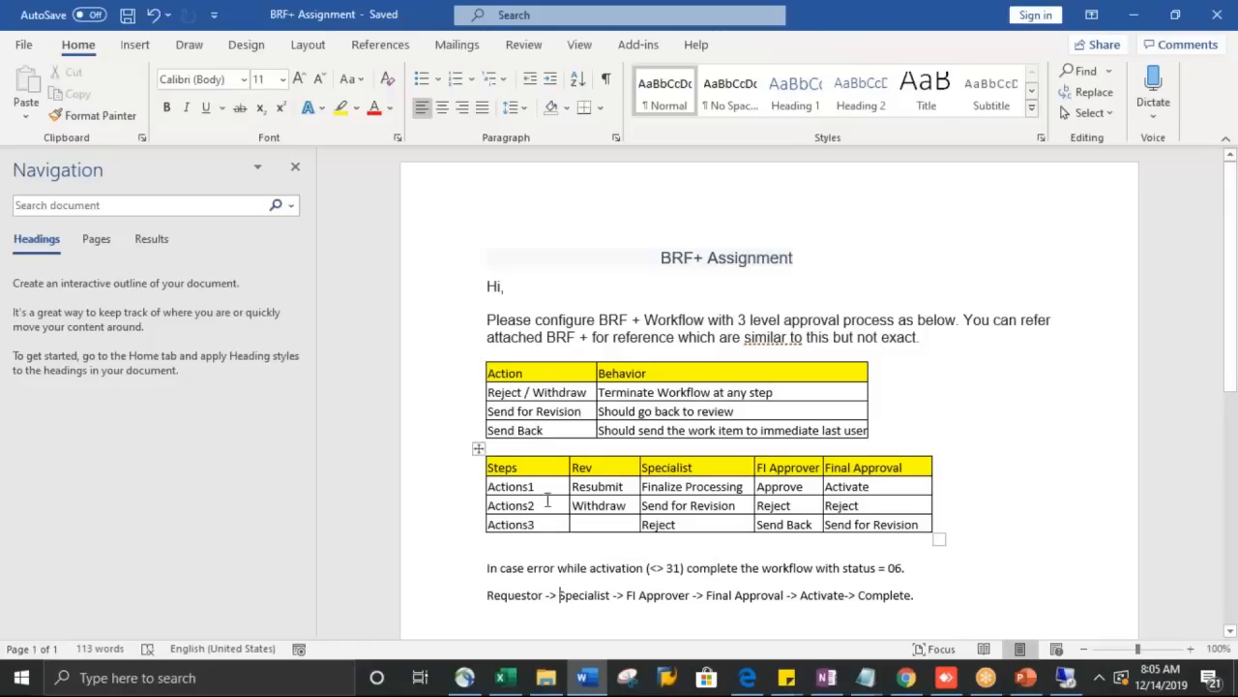
click(520, 391)
click(578, 398)
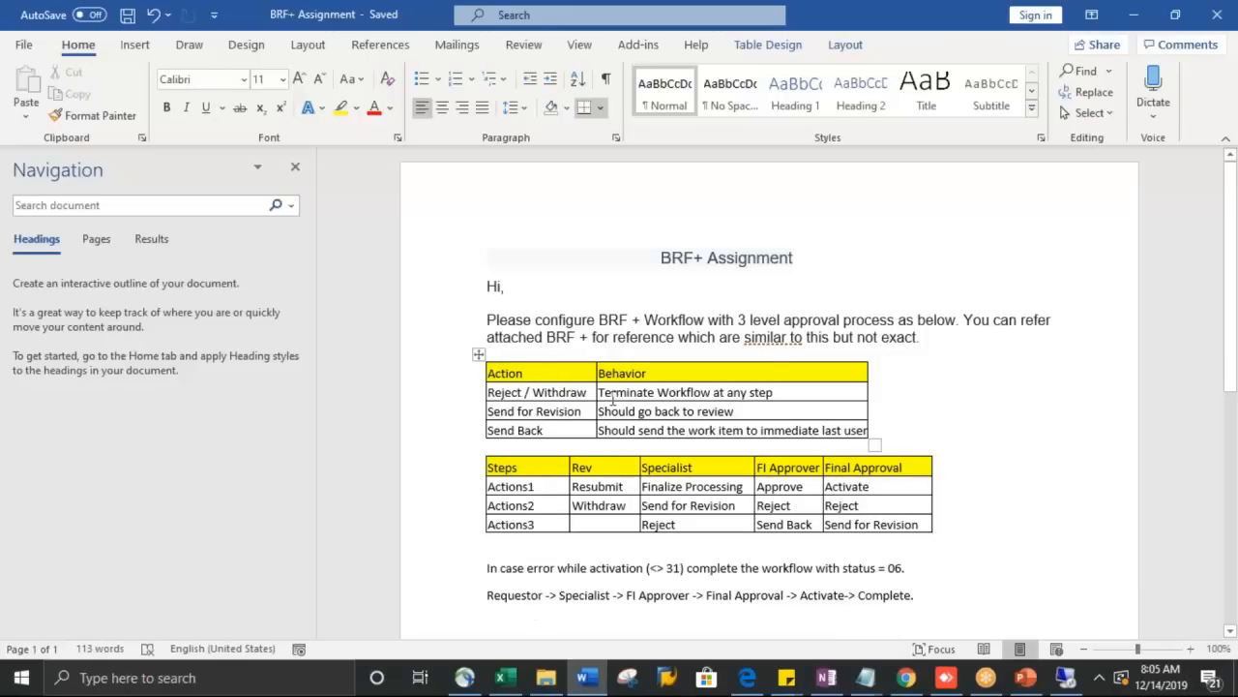
drag(612, 397, 772, 395)
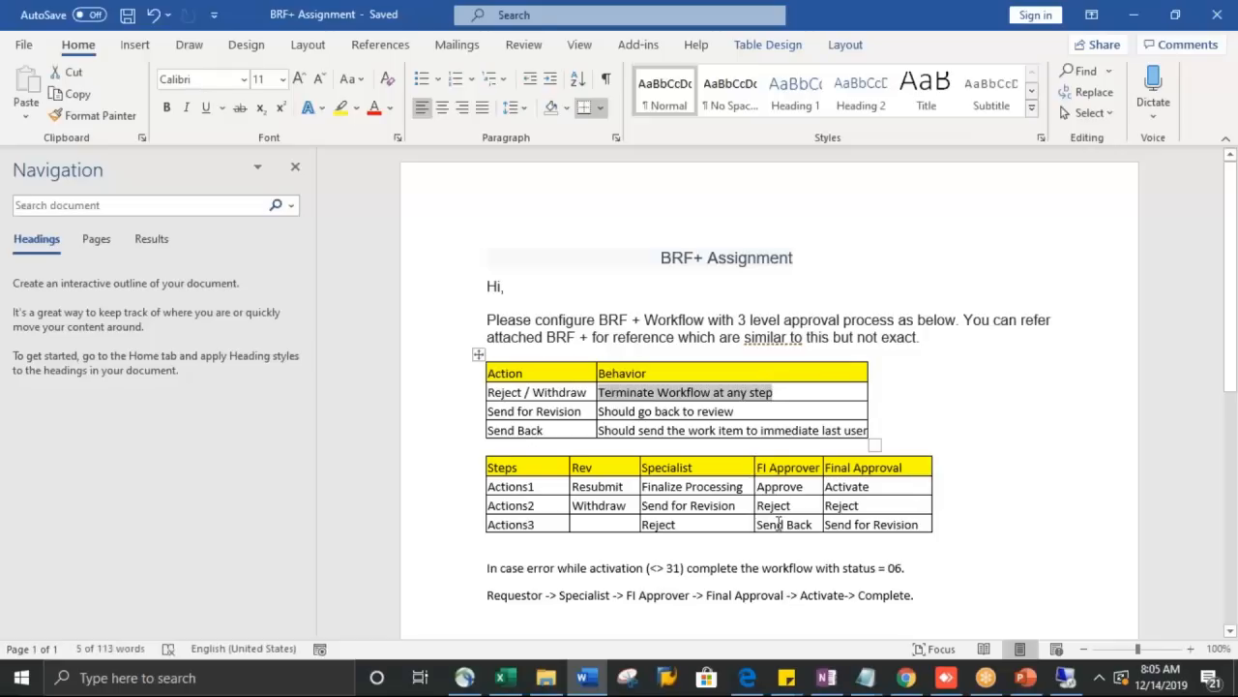
drag(792, 506, 771, 505)
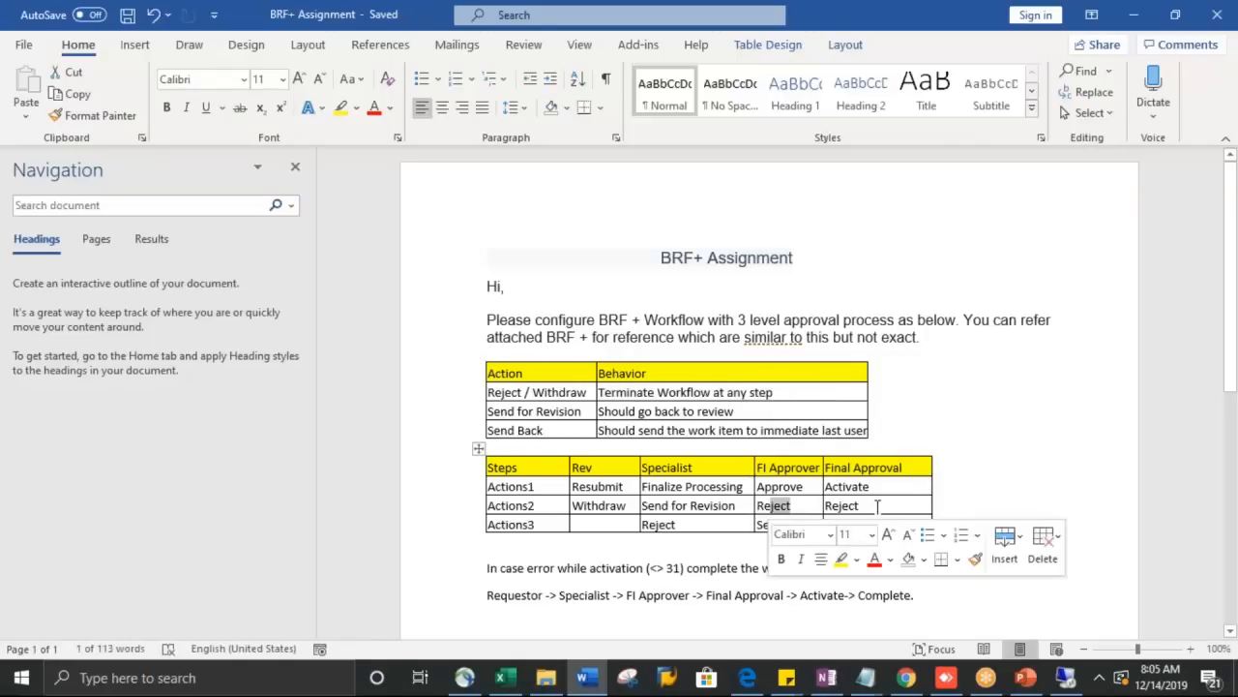
drag(870, 505, 789, 506)
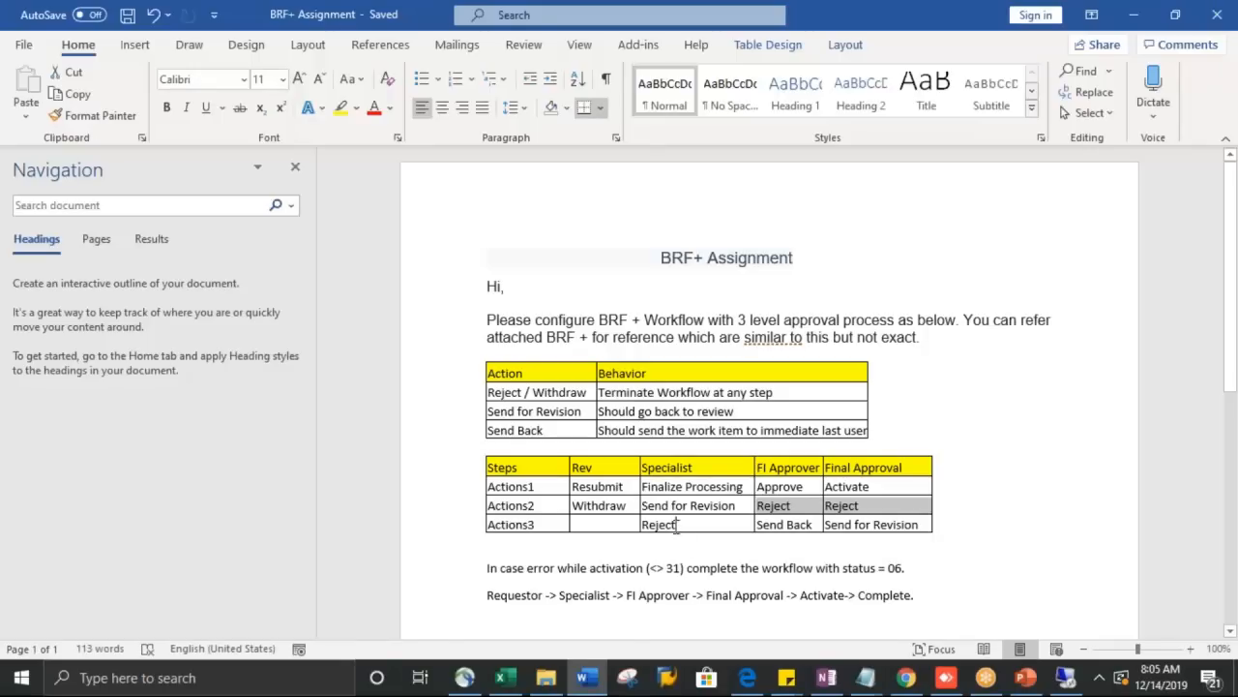
drag(689, 526, 643, 528)
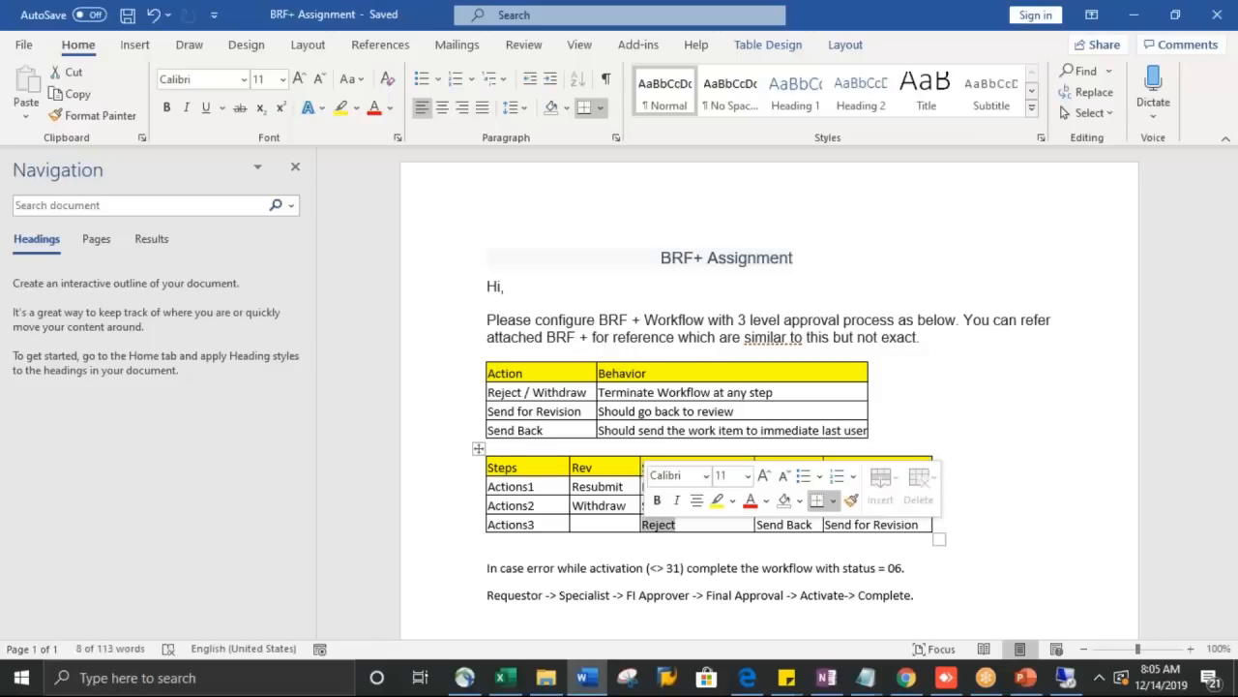
click(721, 542)
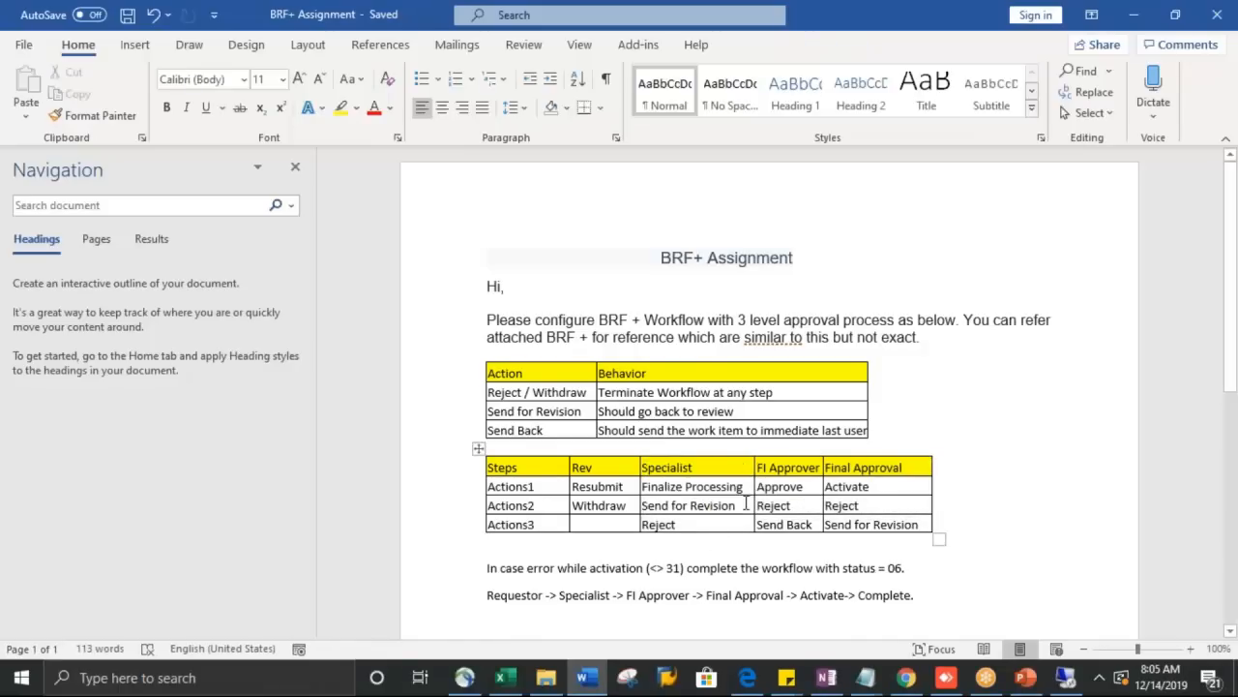
drag(736, 505, 643, 505)
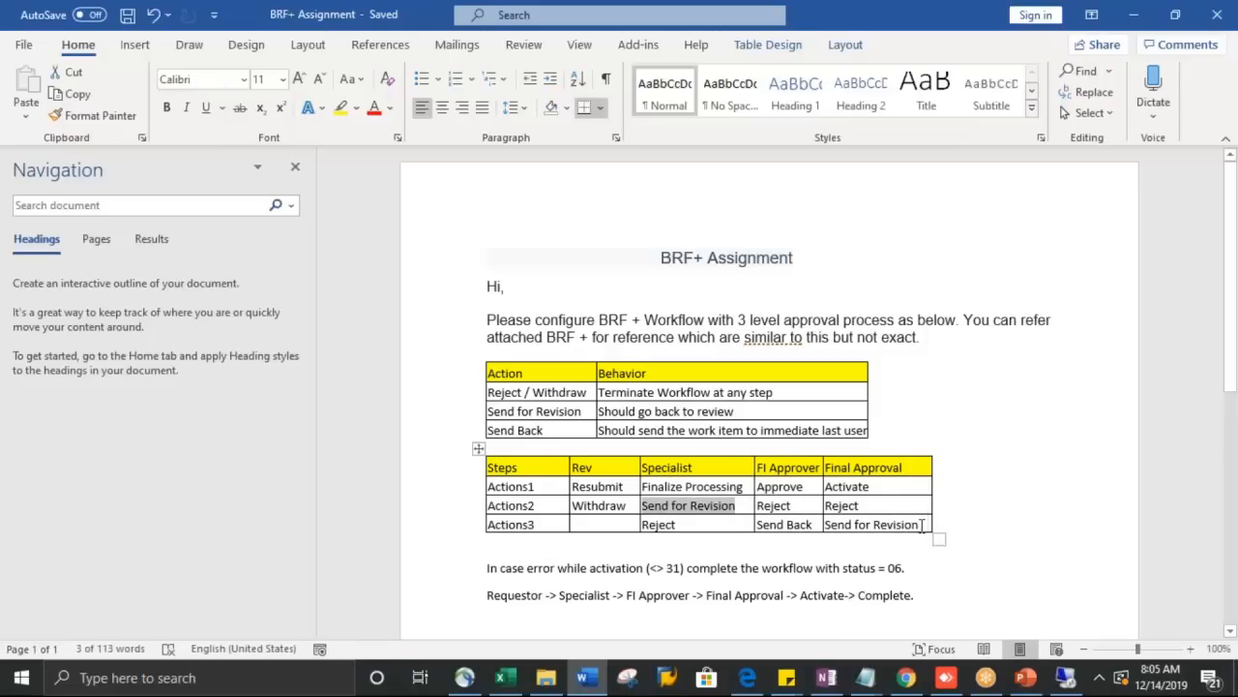
drag(913, 524, 828, 528)
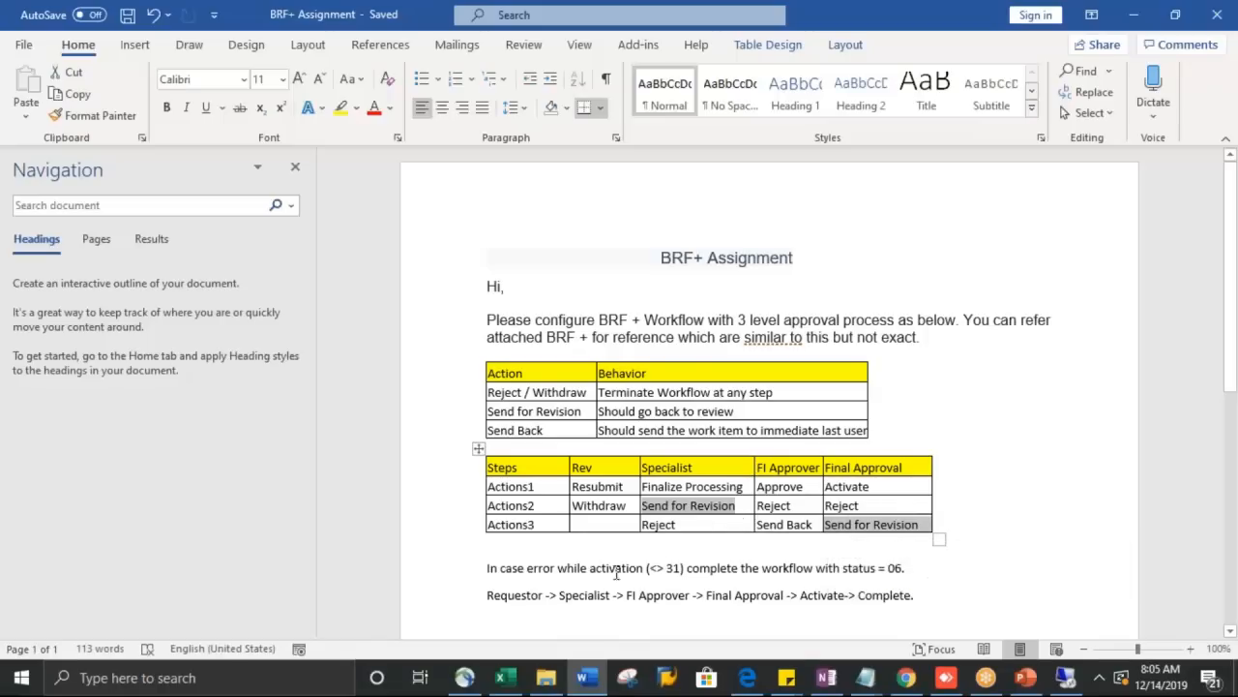
drag(542, 597, 497, 597)
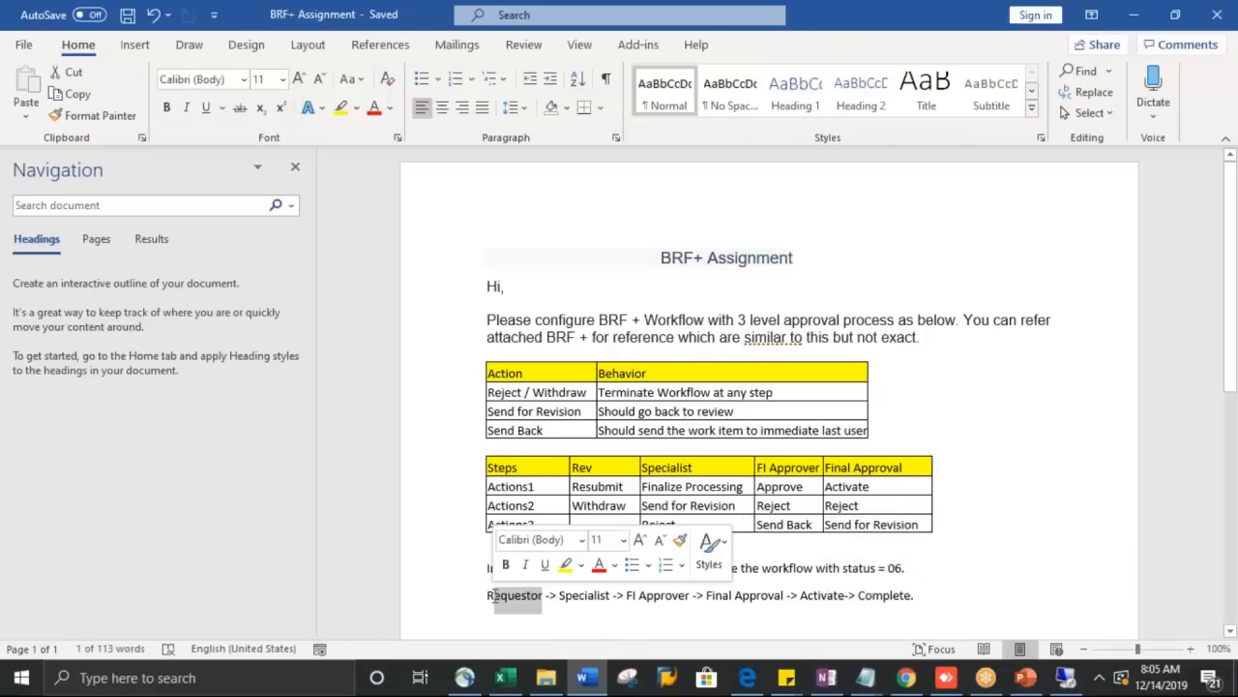
click(551, 432)
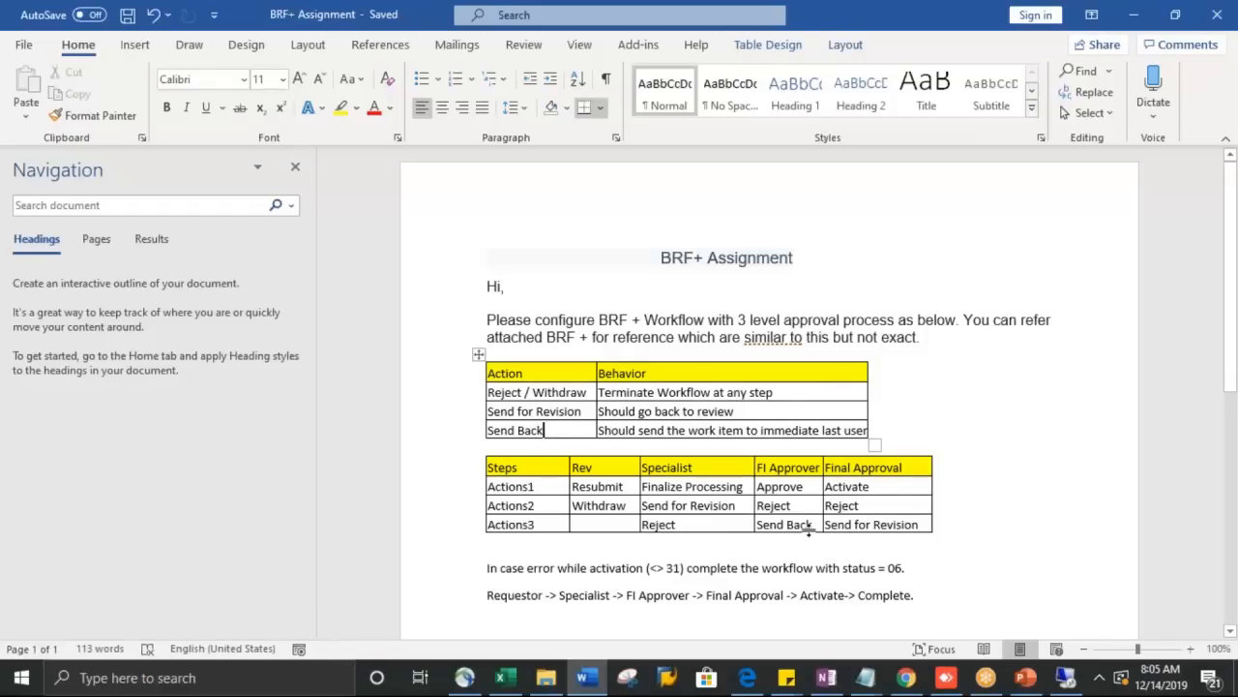
drag(816, 524, 757, 523)
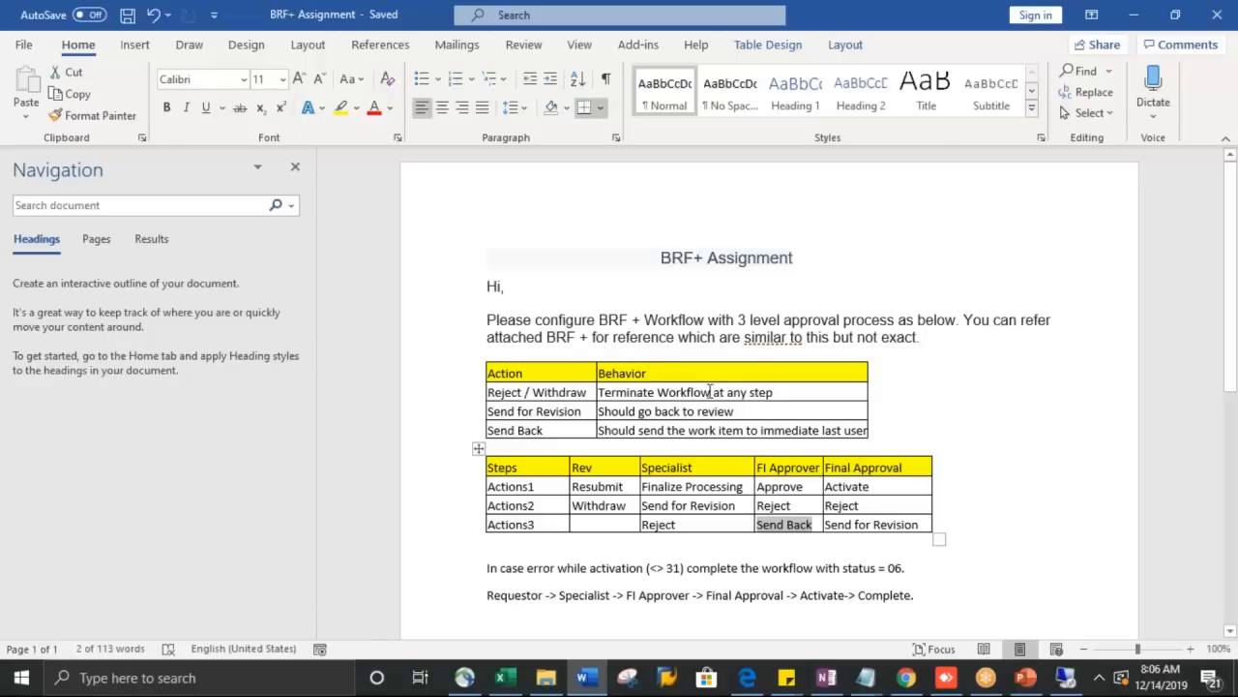
drag(784, 393, 583, 385)
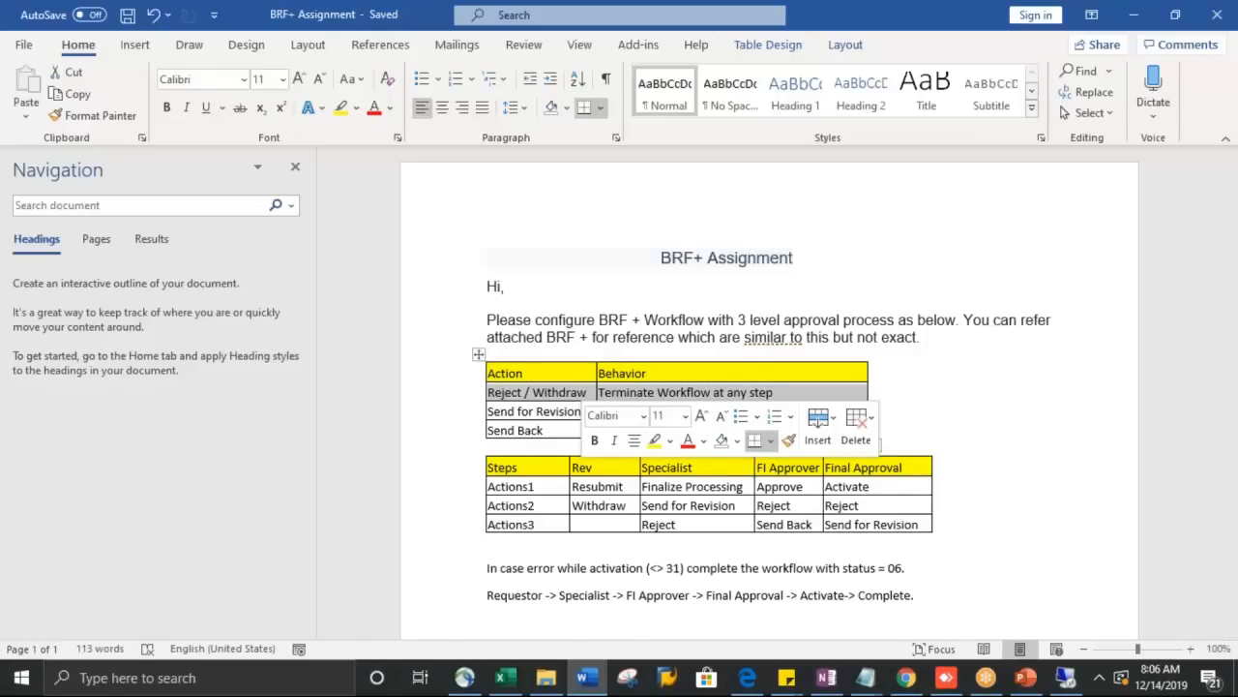
click(890, 354)
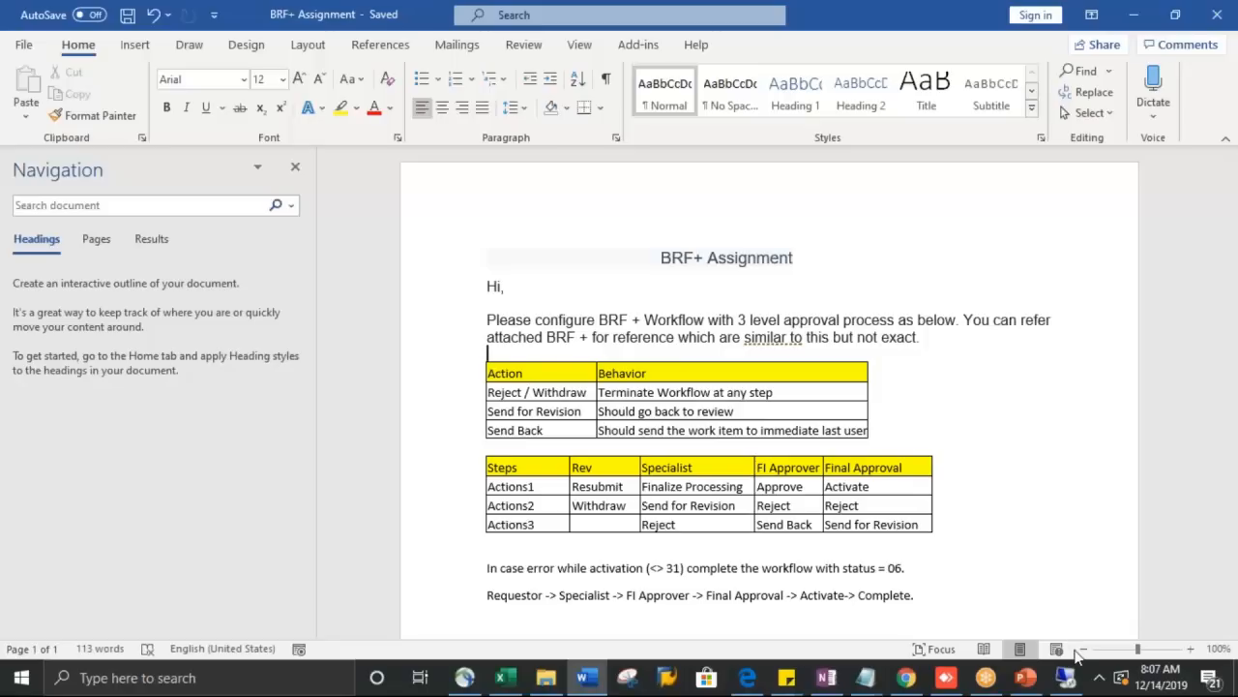
click(1067, 676)
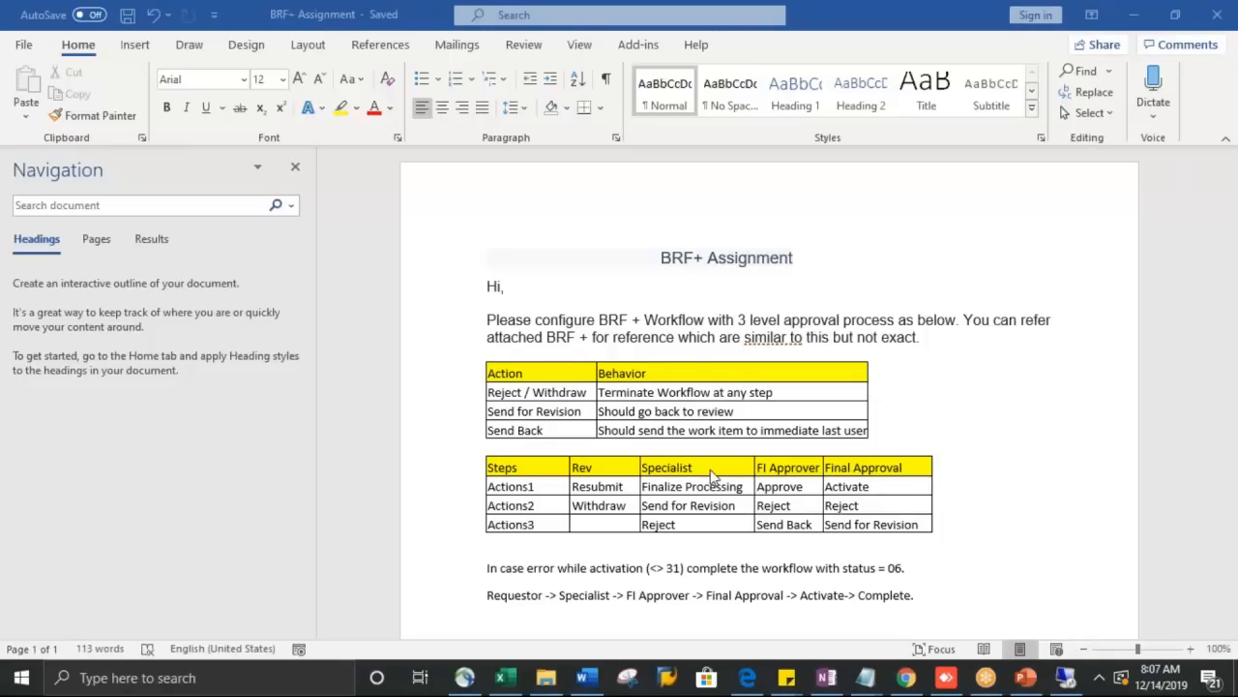
drag(664, 484, 672, 524)
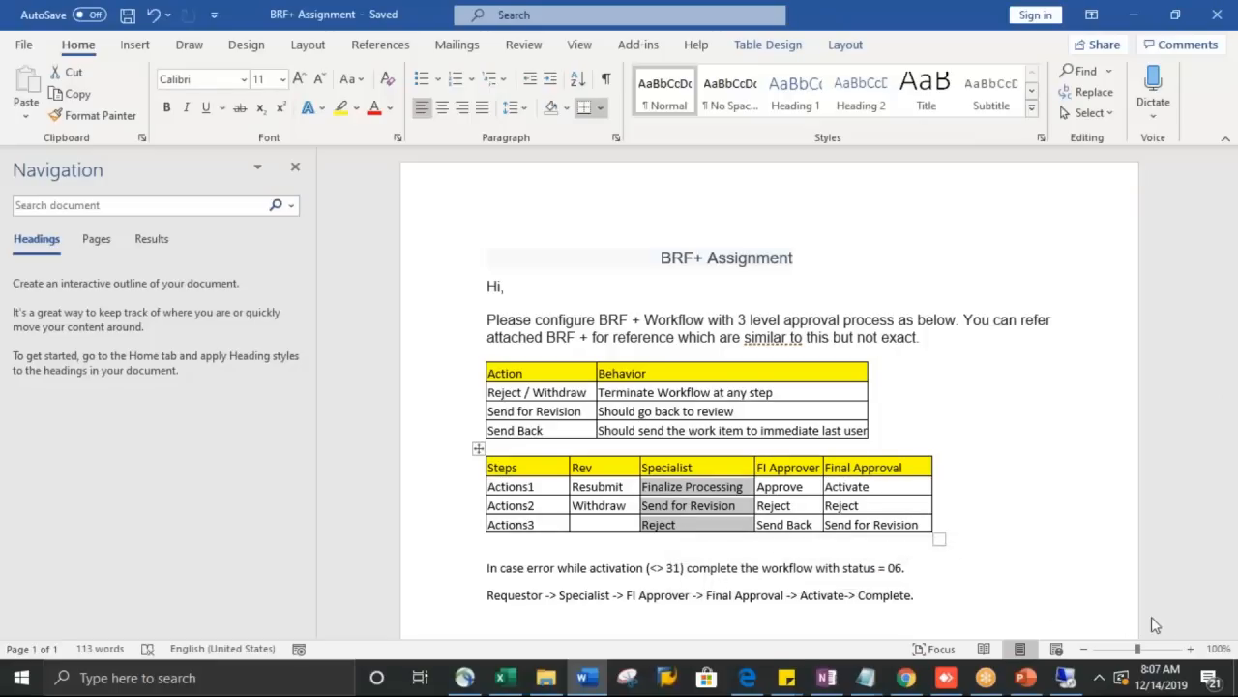
key(ctrl+End)
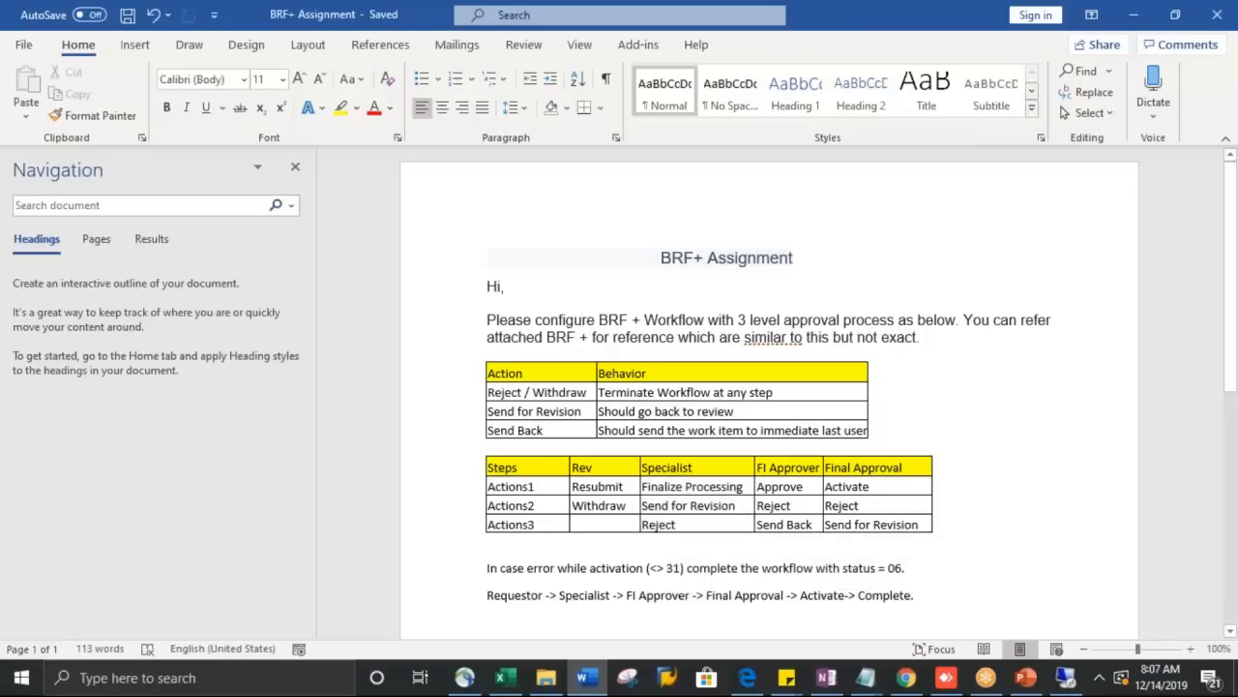